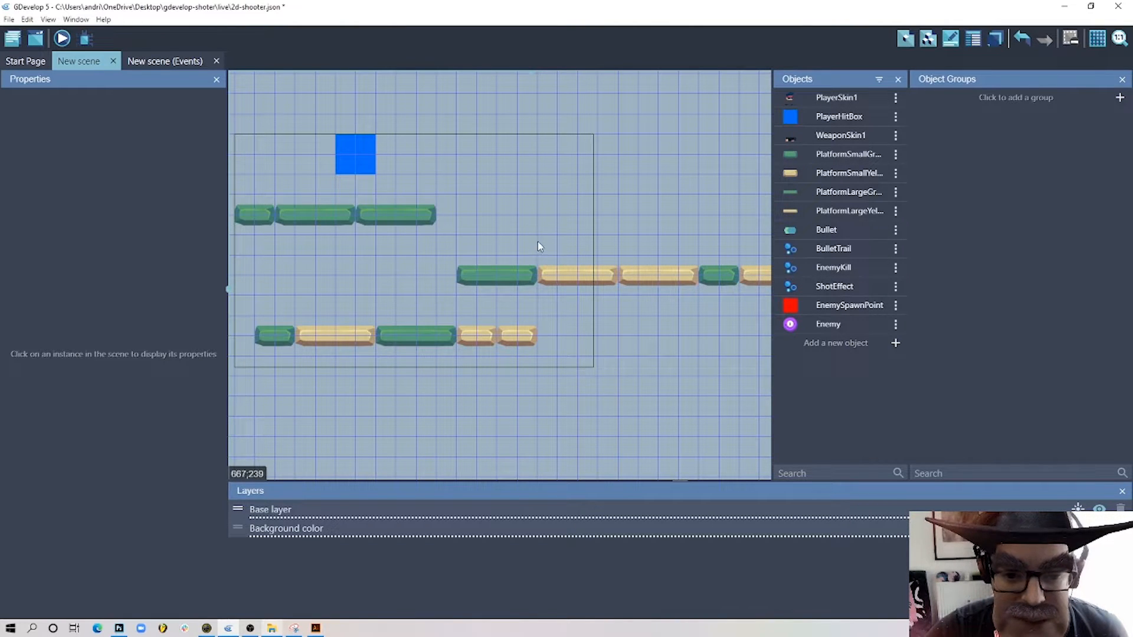
# - Look at the scene's events sheet and review the Platform behavior settings of the PlatformLargeYellow object
pyautogui.click(155, 62)
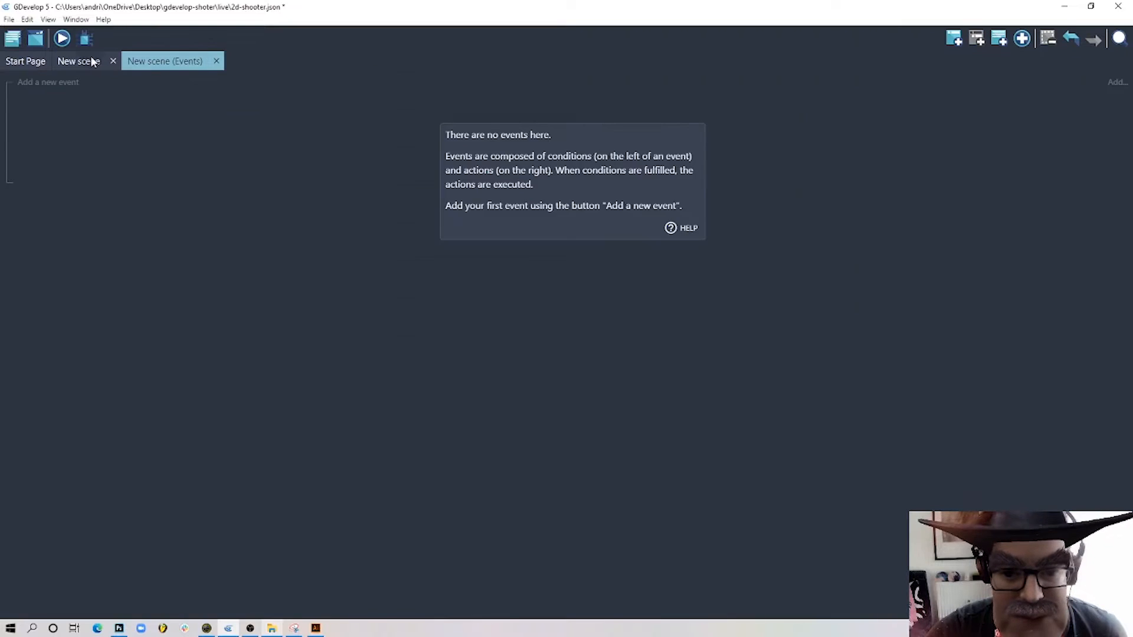
pyautogui.click(82, 61)
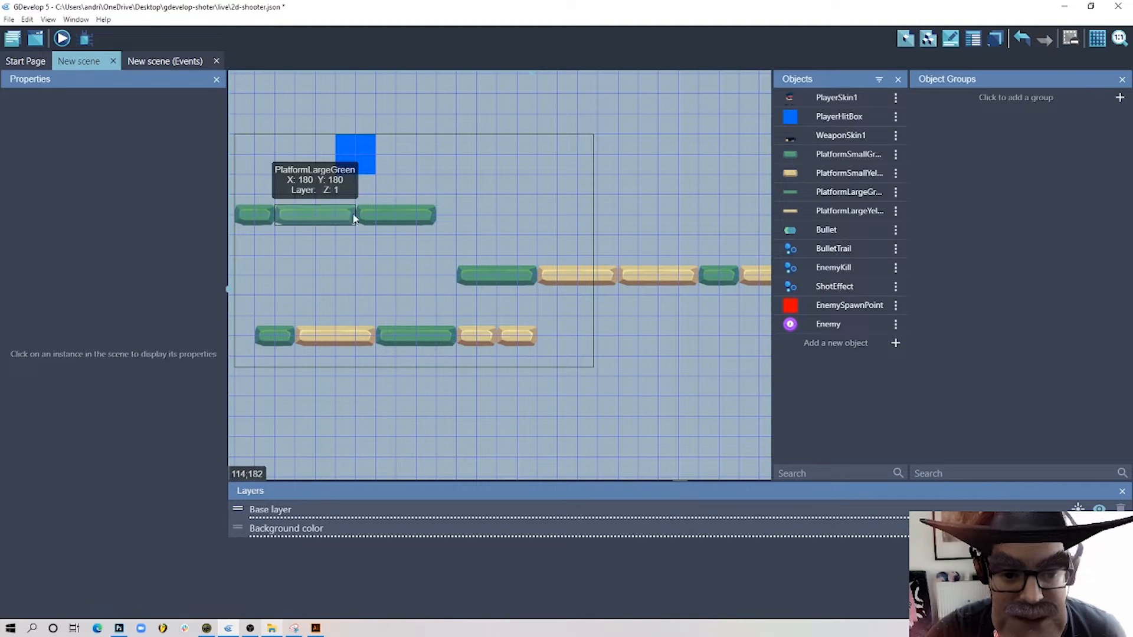
pyautogui.doubleClick(655, 275)
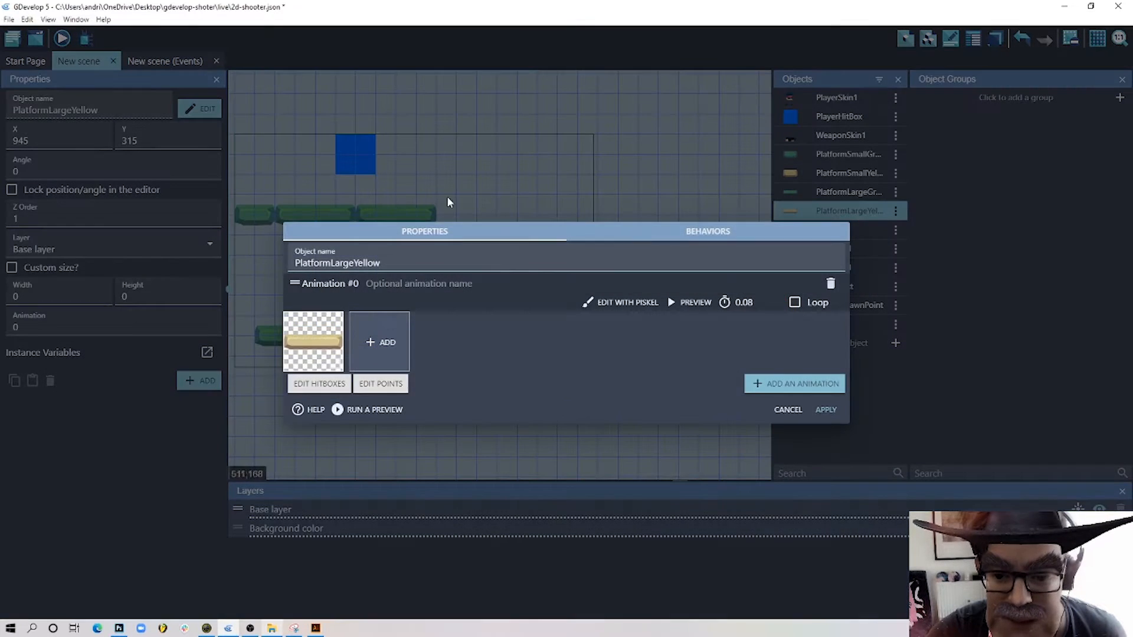
pyautogui.click(662, 235)
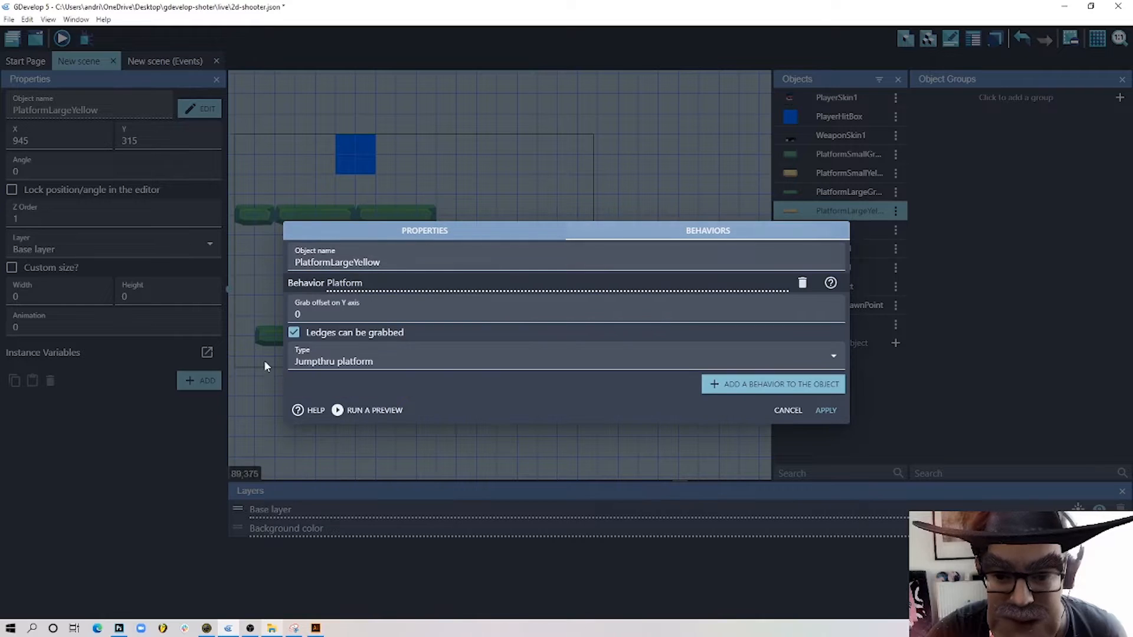
pyautogui.click(826, 411)
# - Review the PlatformerObject behavior settings of the PlayerHitBox object, such as acceleration, gravity and jump speed
pyautogui.doubleClick(367, 157)
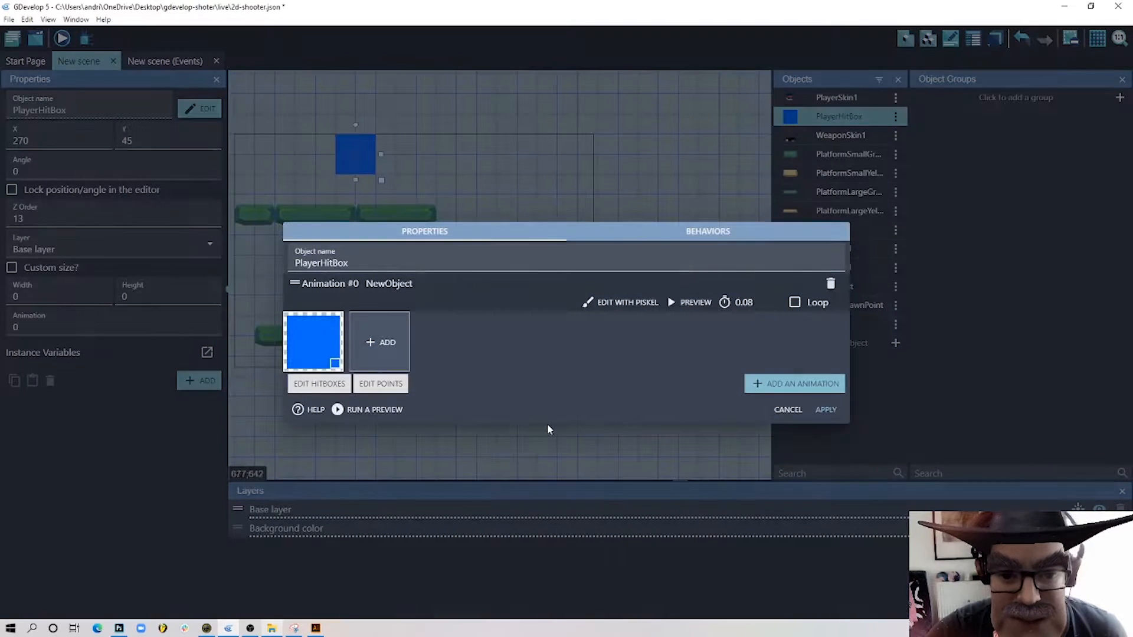
pyautogui.click(678, 233)
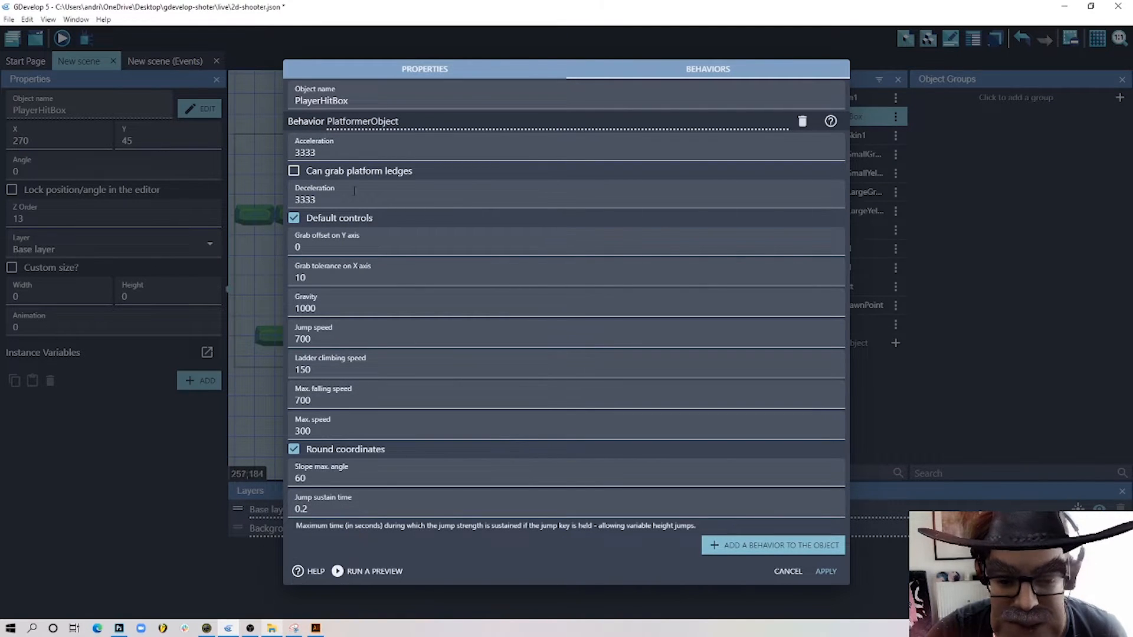
pyautogui.click(826, 571)
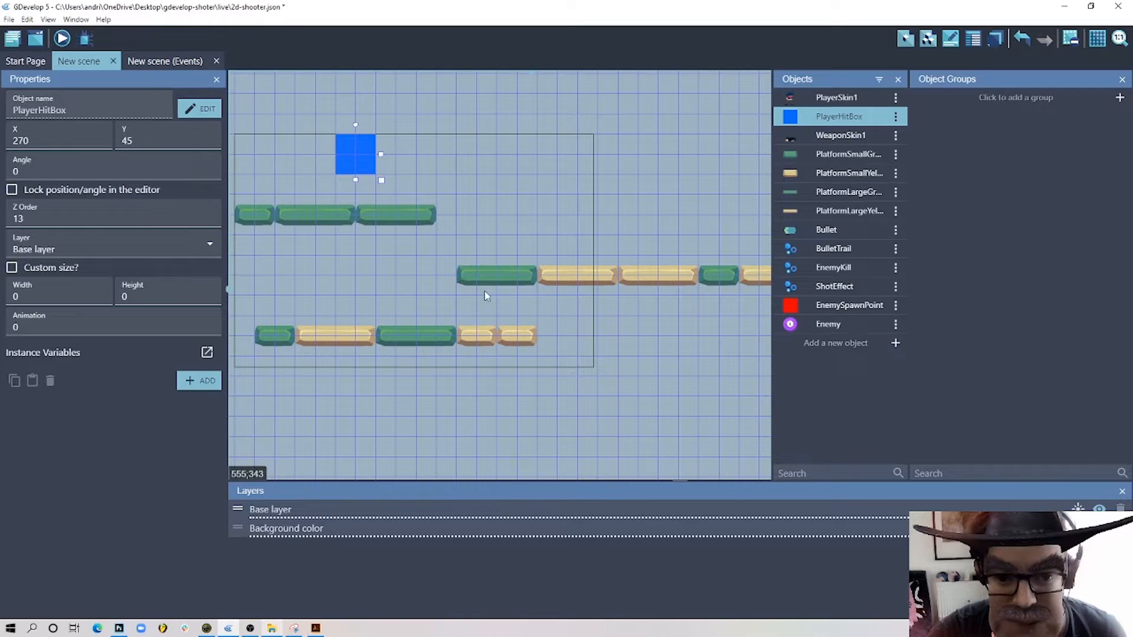
# - Run a preview of the scene, test moving and jumping the player box across the platforms, and close the preview
pyautogui.click(508, 189)
pyautogui.click(62, 38)
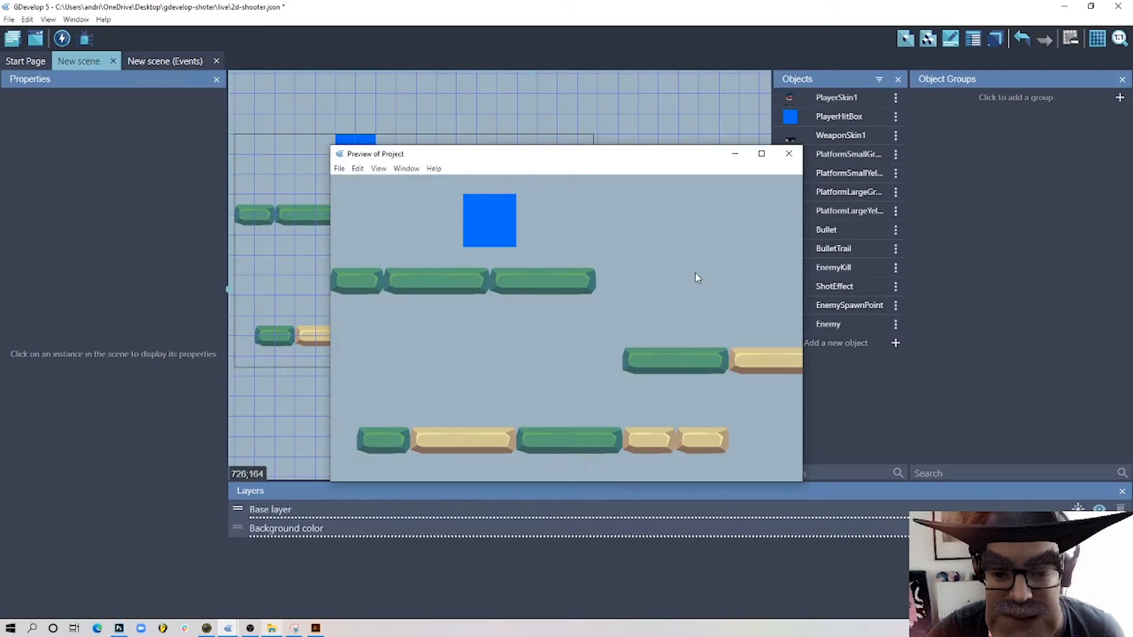
pyautogui.press('Right')
pyautogui.press('space')
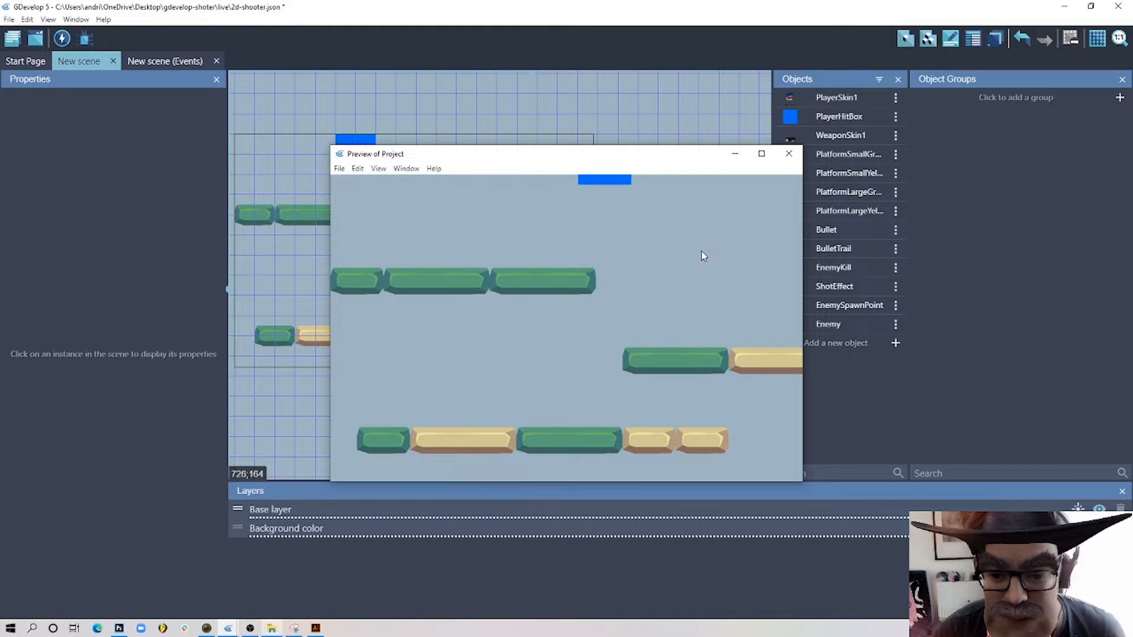
pyautogui.press('Left')
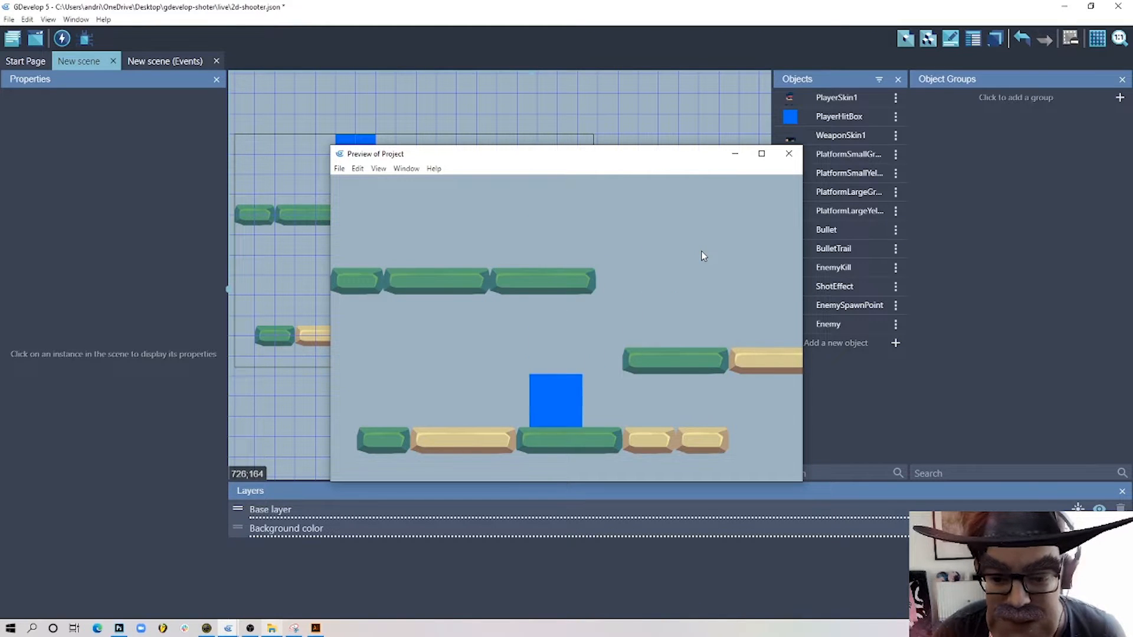
pyautogui.press('Right')
pyautogui.press('space')
pyautogui.press('Left')
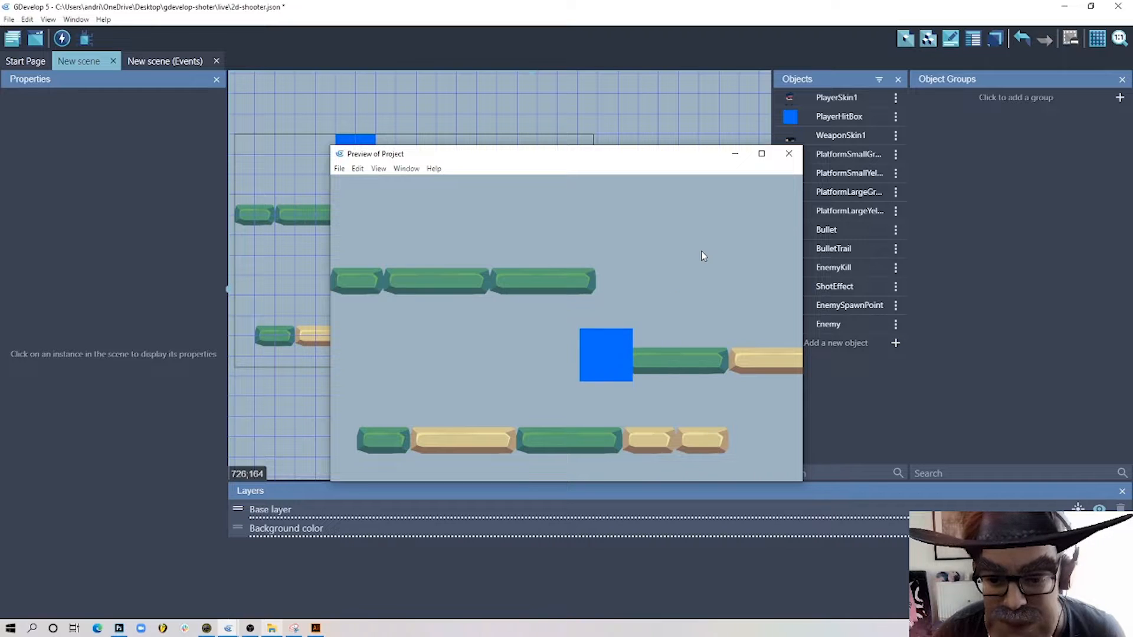
pyautogui.click(789, 153)
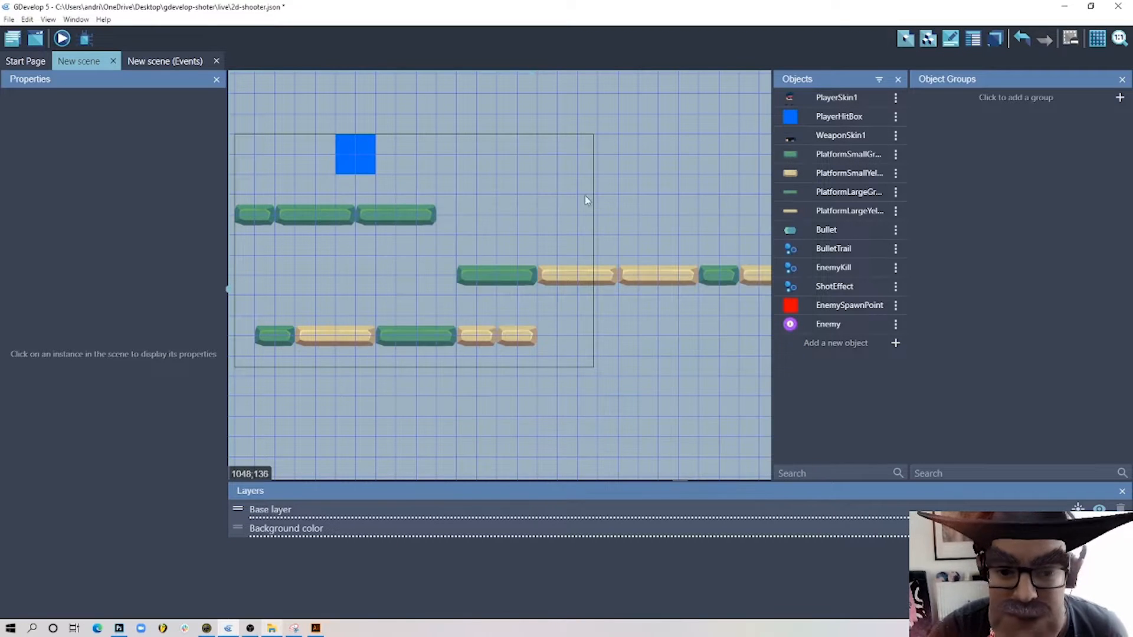
# - Review the origin and center points and the collision mask of the PlayerHitBox object
pyautogui.doubleClick(361, 161)
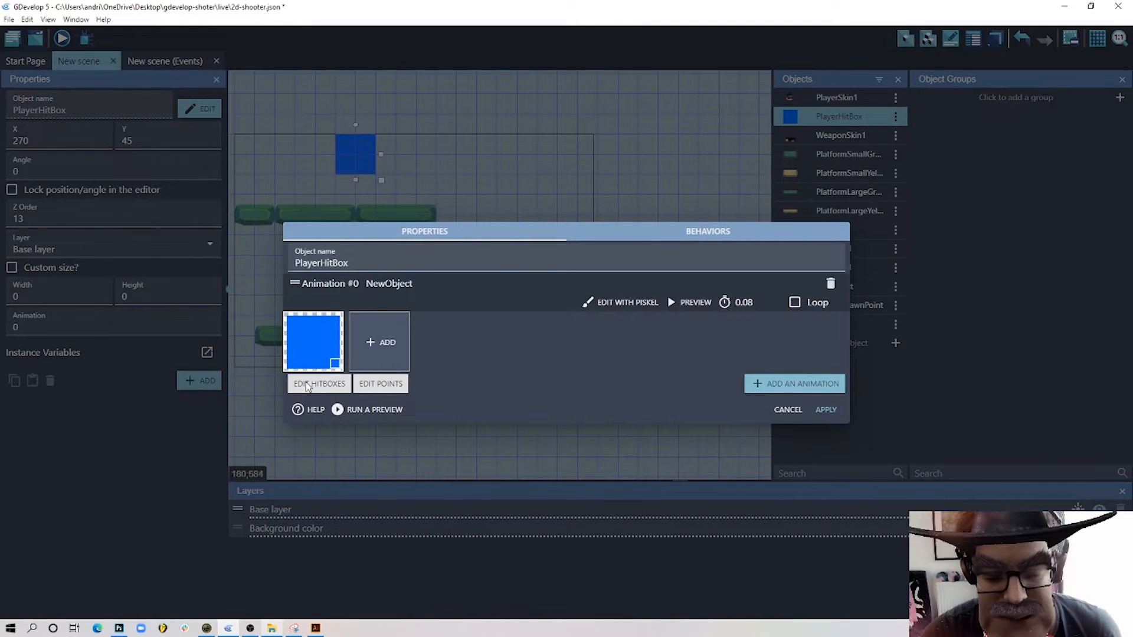
pyautogui.click(397, 383)
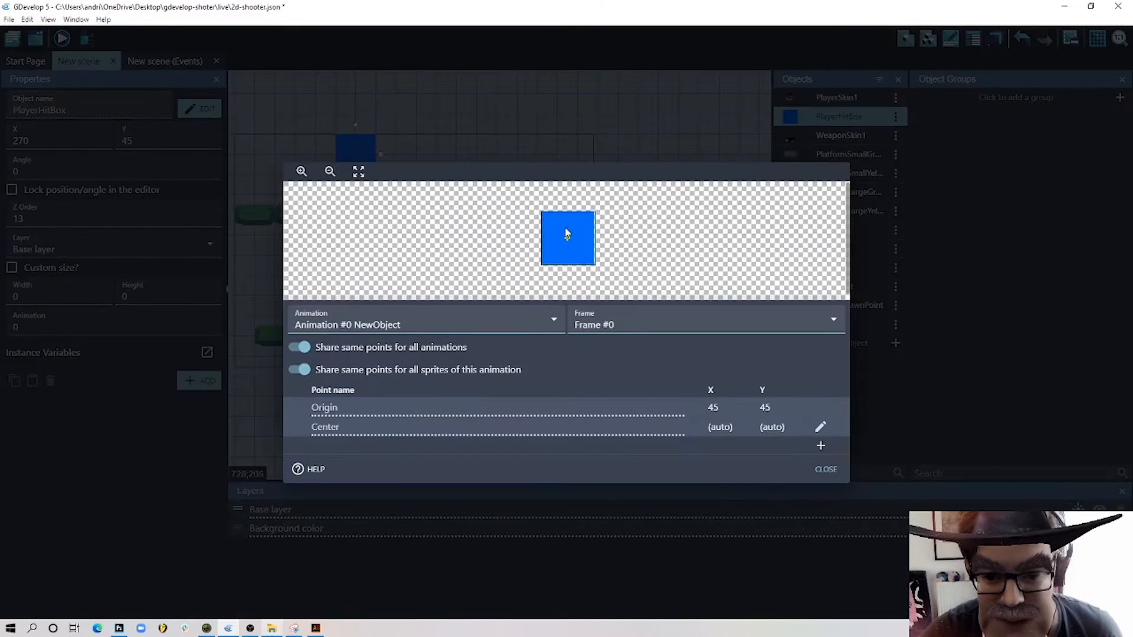
pyautogui.click(822, 472)
pyautogui.click(322, 384)
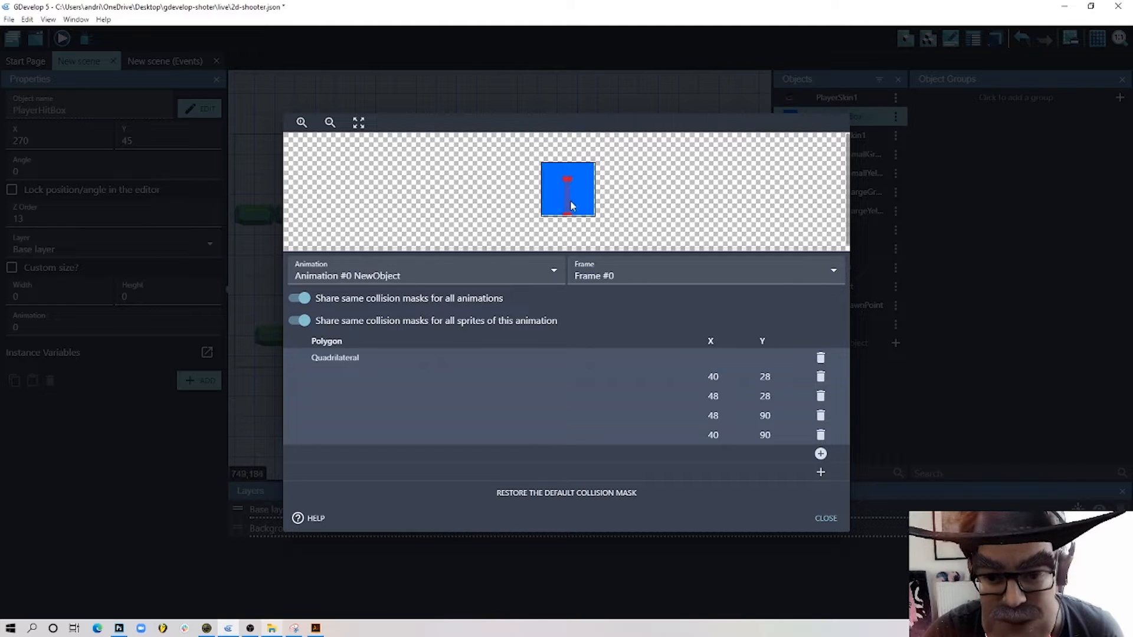
pyautogui.click(829, 520)
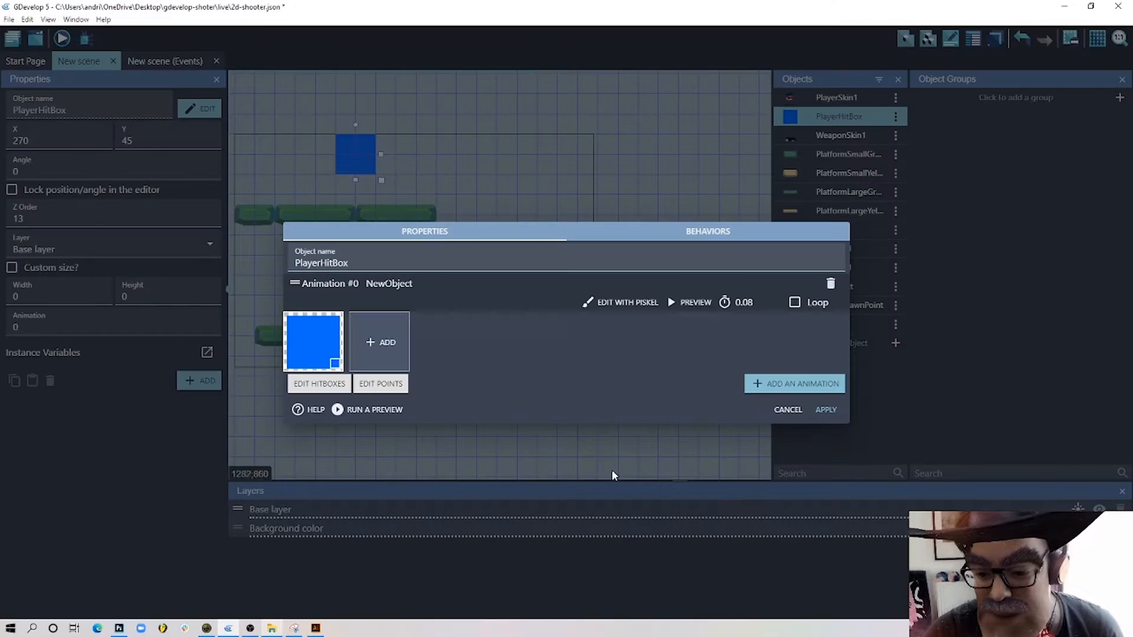
pyautogui.click(825, 411)
# - Move the PlayerHitBox instance to X 225 and back to X 270, keeping it at Y 45
pyautogui.click(483, 157)
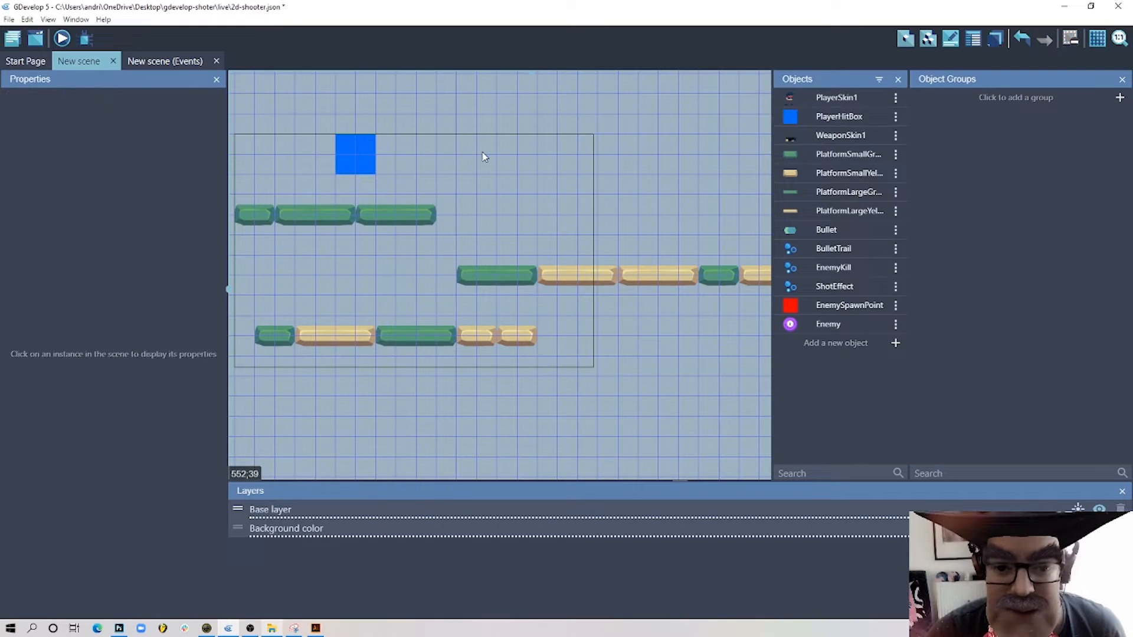
pyautogui.moveTo(357, 156)
pyautogui.mouseDown()
pyautogui.moveTo(521, 204)
pyautogui.moveTo(347, 163)
pyautogui.mouseUp()
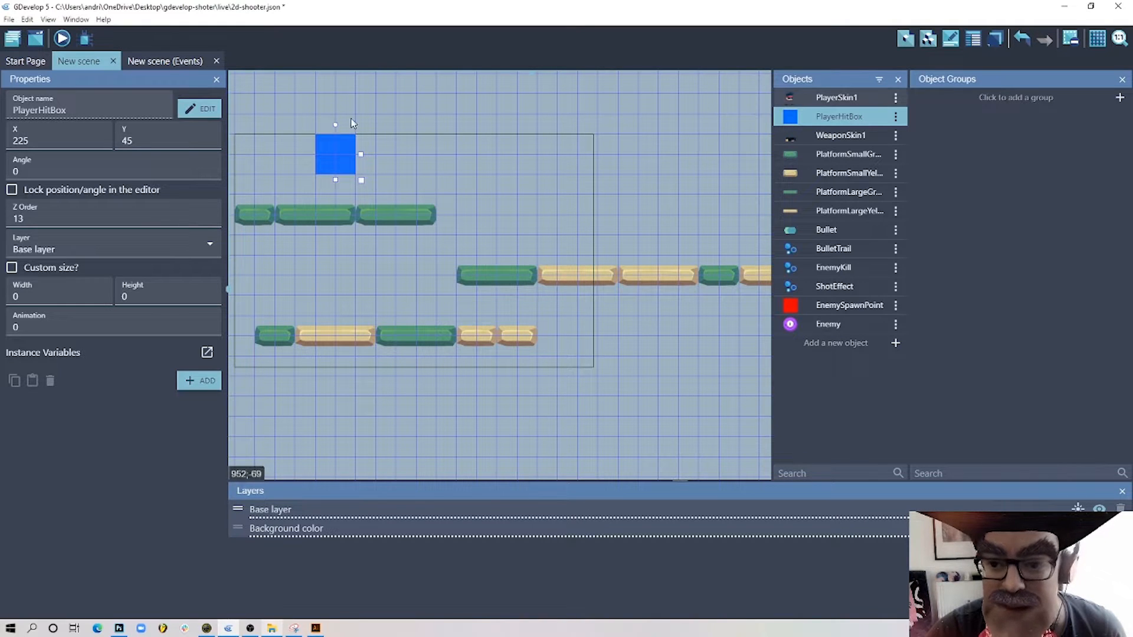
pyautogui.click(500, 172)
pyautogui.moveTo(340, 157); pyautogui.dragTo(360, 157)
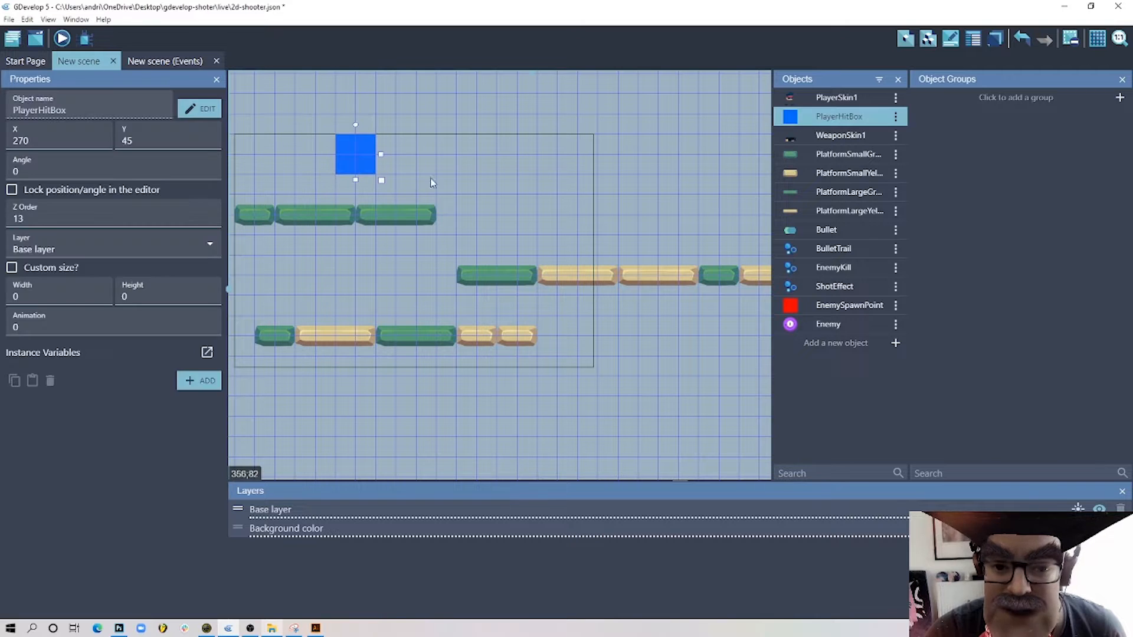
pyautogui.click(633, 199)
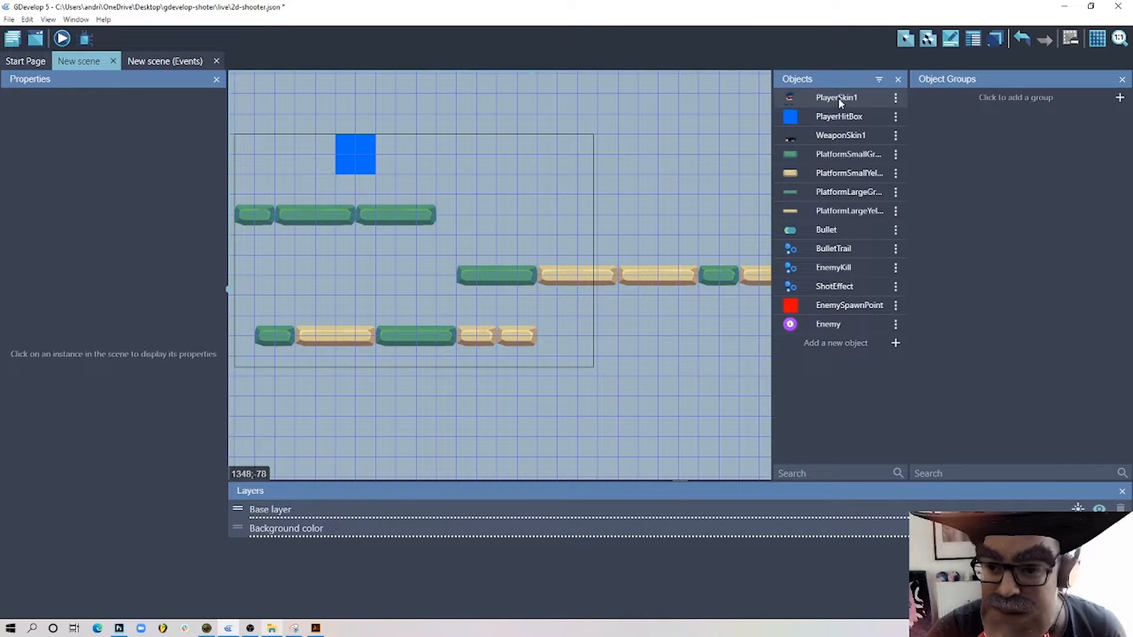
# - Add a PlayerSkin1 instance to the scene and position it beside the hitbox at X 495, Y 90
pyautogui.moveTo(838, 98); pyautogui.dragTo(461, 153)
pyautogui.click(487, 187)
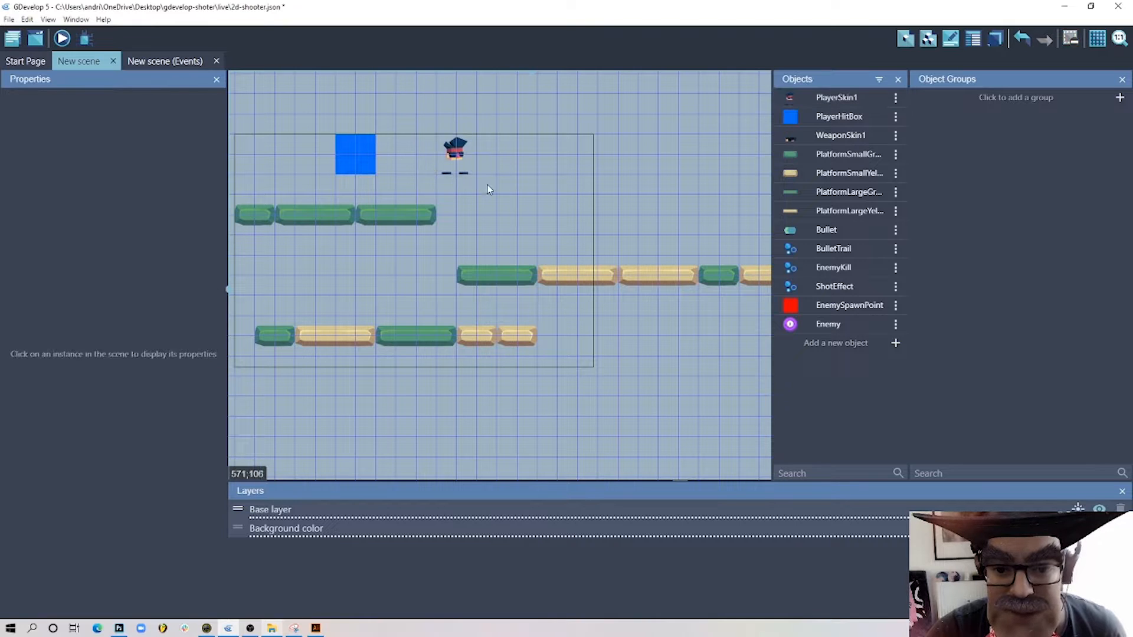
pyautogui.moveTo(455, 159); pyautogui.dragTo(490, 192)
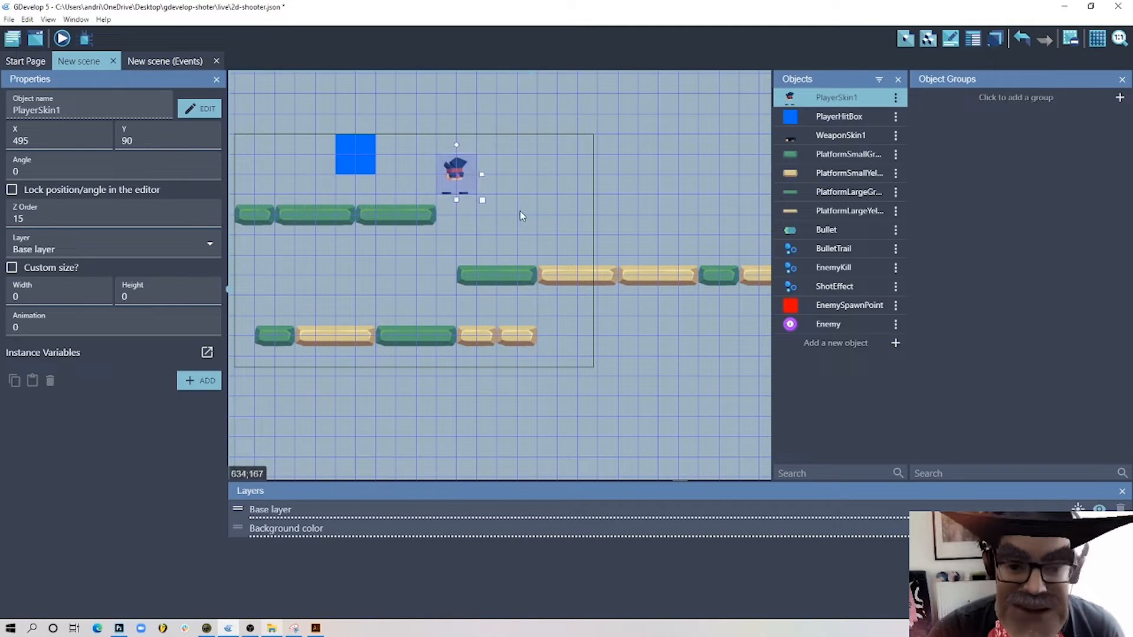
pyautogui.click(516, 202)
# - Add a WeaponSkin1 instance to the scene and position it beyond the player skin at X 720, Y 45
pyautogui.moveTo(841, 135); pyautogui.dragTo(533, 188)
pyautogui.click(458, 189)
pyautogui.click(455, 172)
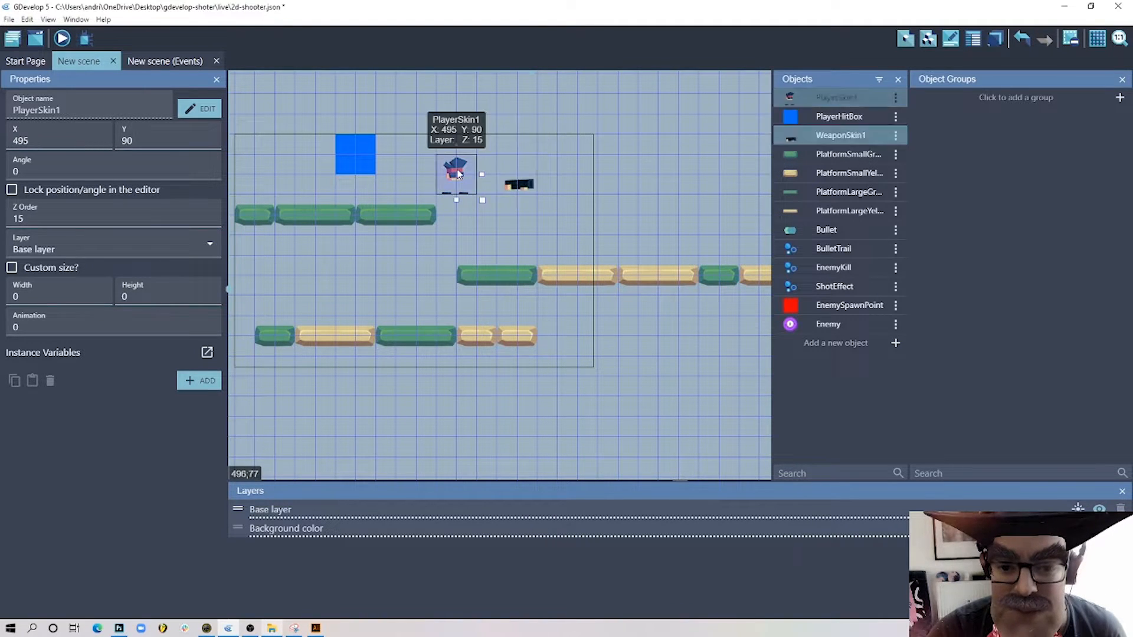
pyautogui.click(519, 184)
pyautogui.click(455, 173)
pyautogui.click(518, 187)
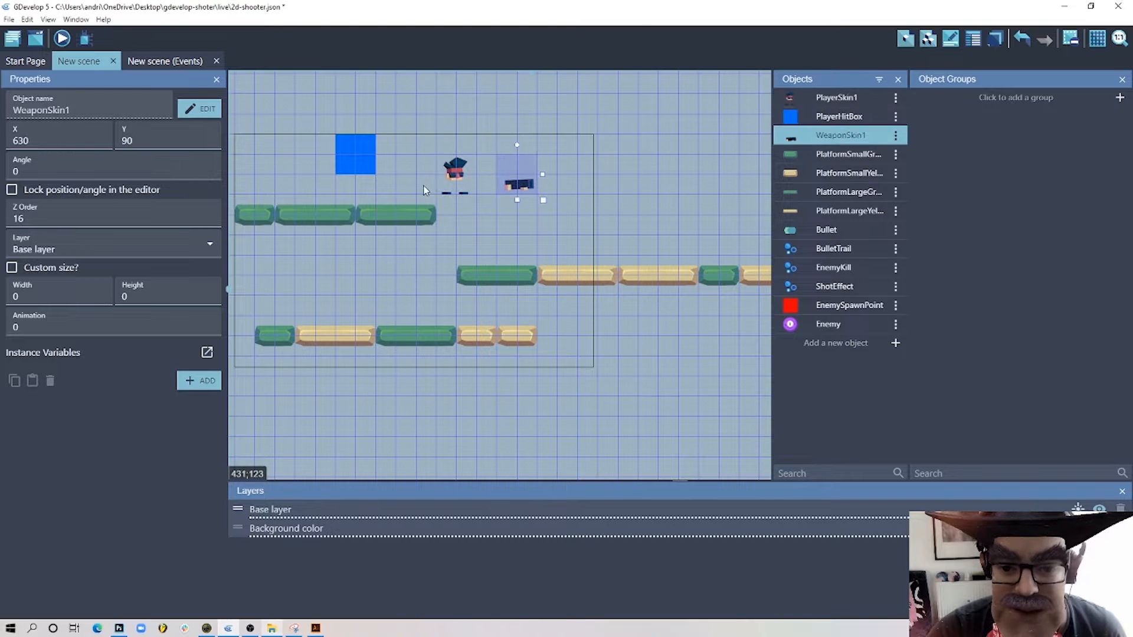
pyautogui.click(356, 147)
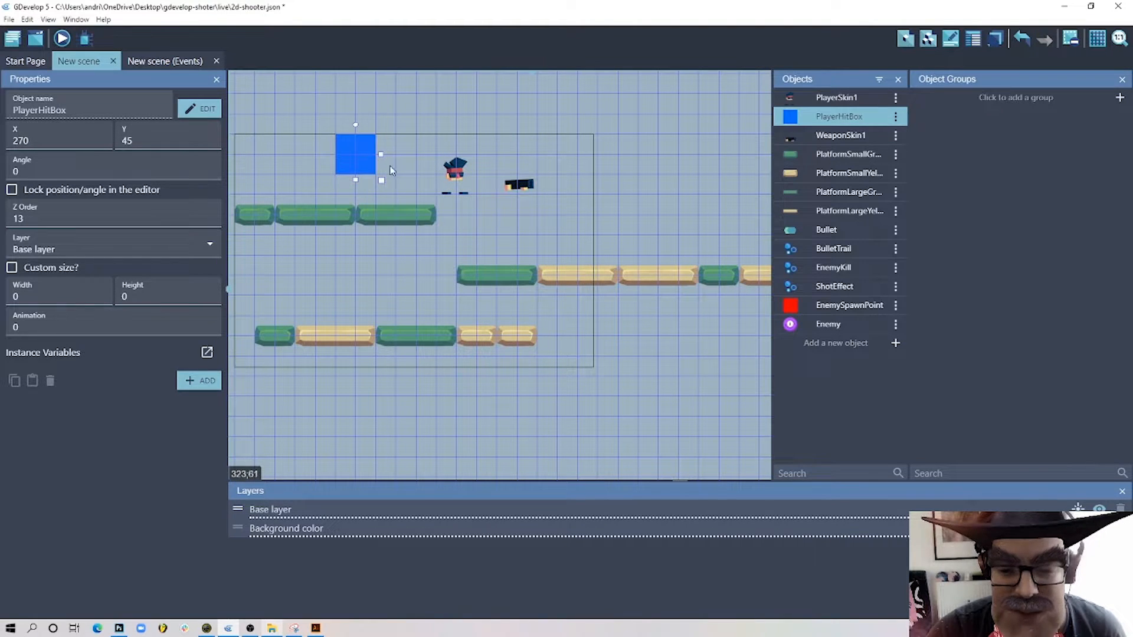
pyautogui.moveTo(519, 188); pyautogui.dragTo(563, 168)
# - Examine the animation frames, timings and loop settings of the PlayerSkin1 and WeaponSkin1 objects
pyautogui.doubleClick(456, 170)
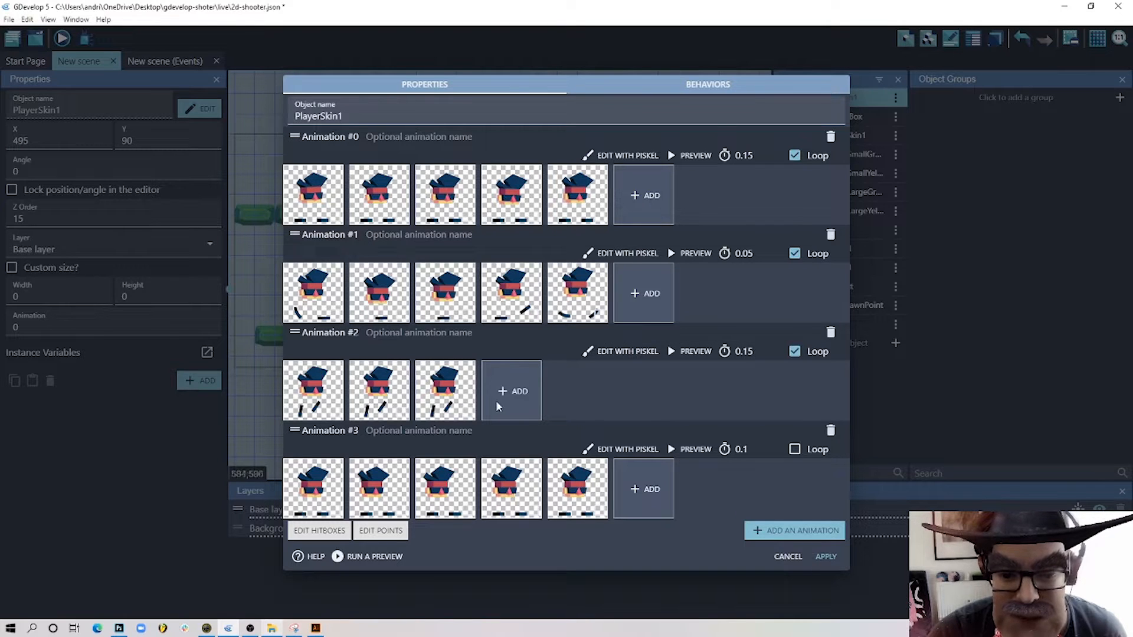
pyautogui.click(816, 558)
pyautogui.click(559, 164)
pyautogui.doubleClick(560, 164)
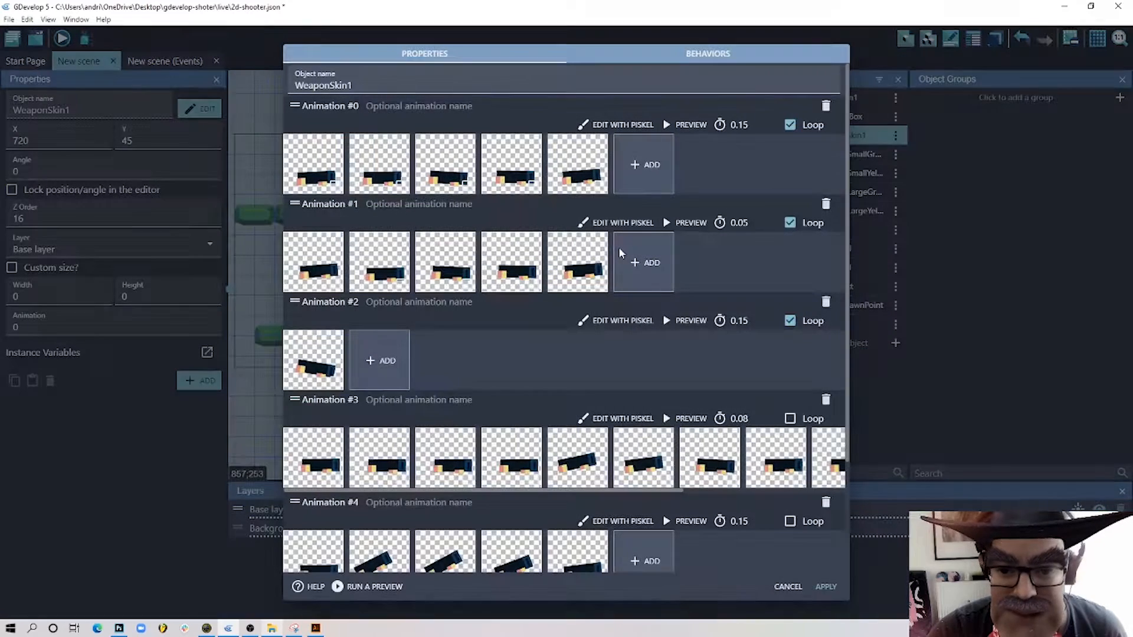
pyautogui.scroll(-3, 425, 542)
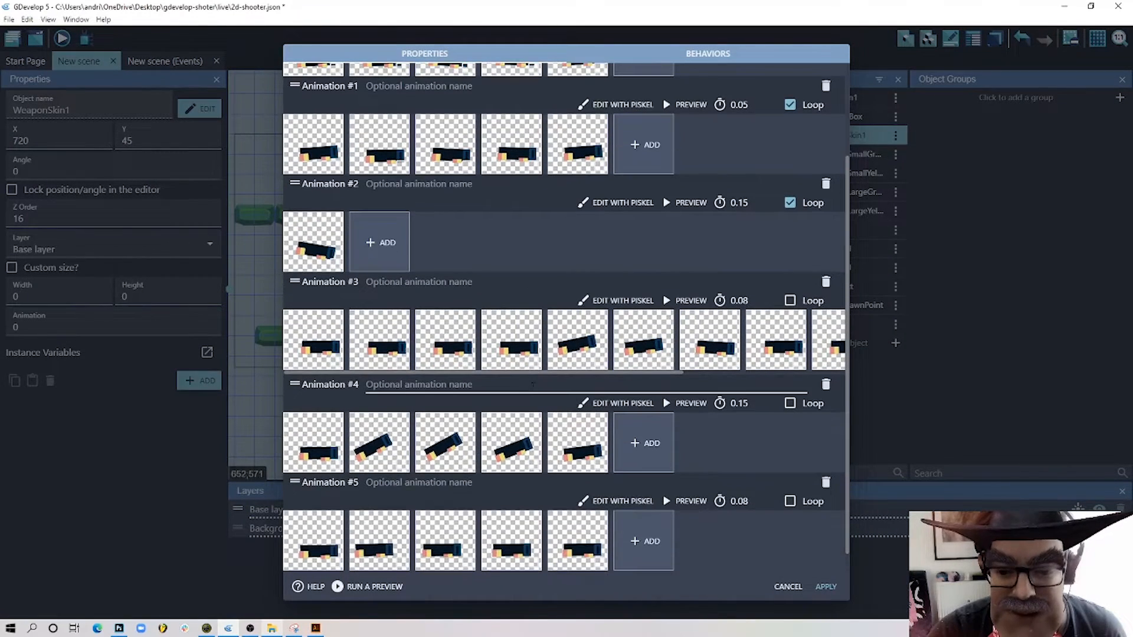
pyautogui.scroll(3, 482, 307)
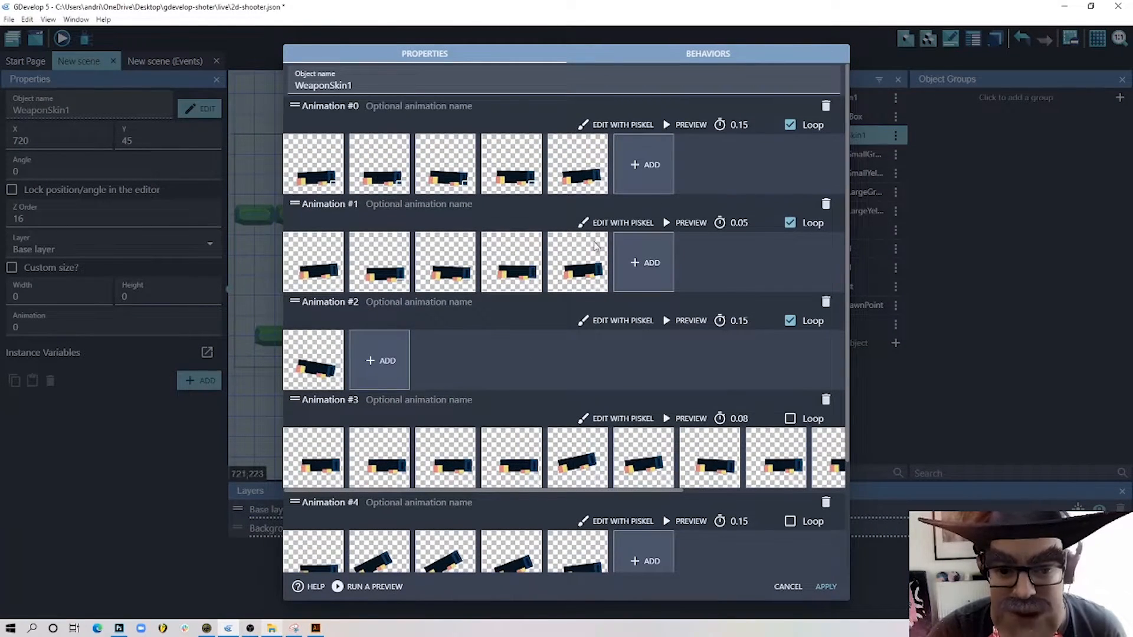
pyautogui.scroll(-3, 562, 371)
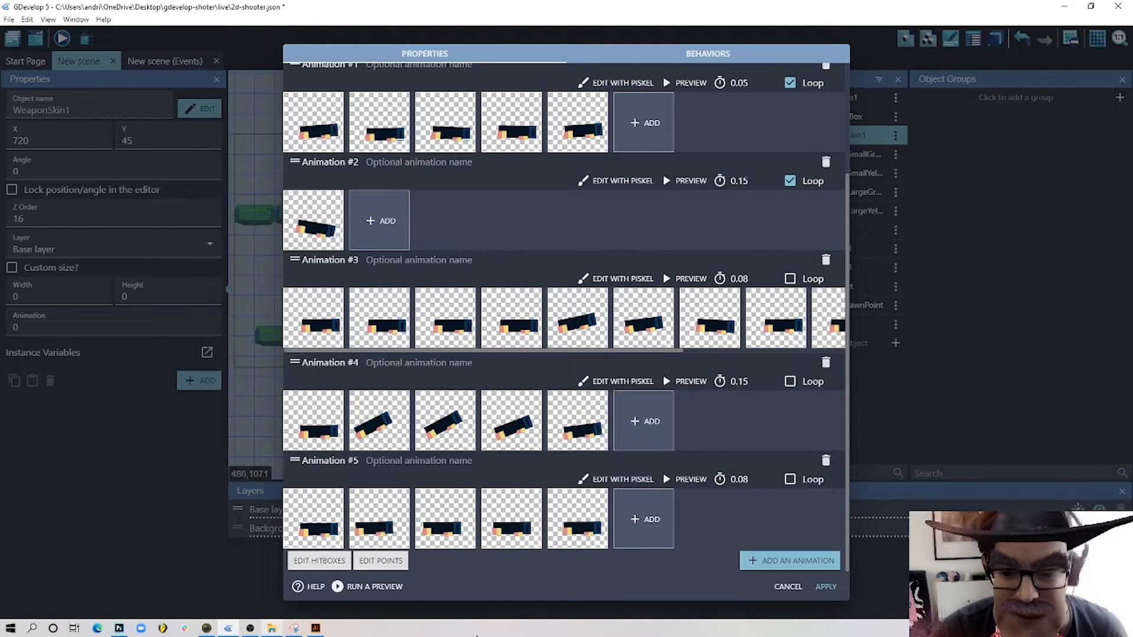
pyautogui.scroll(3, 520, 454)
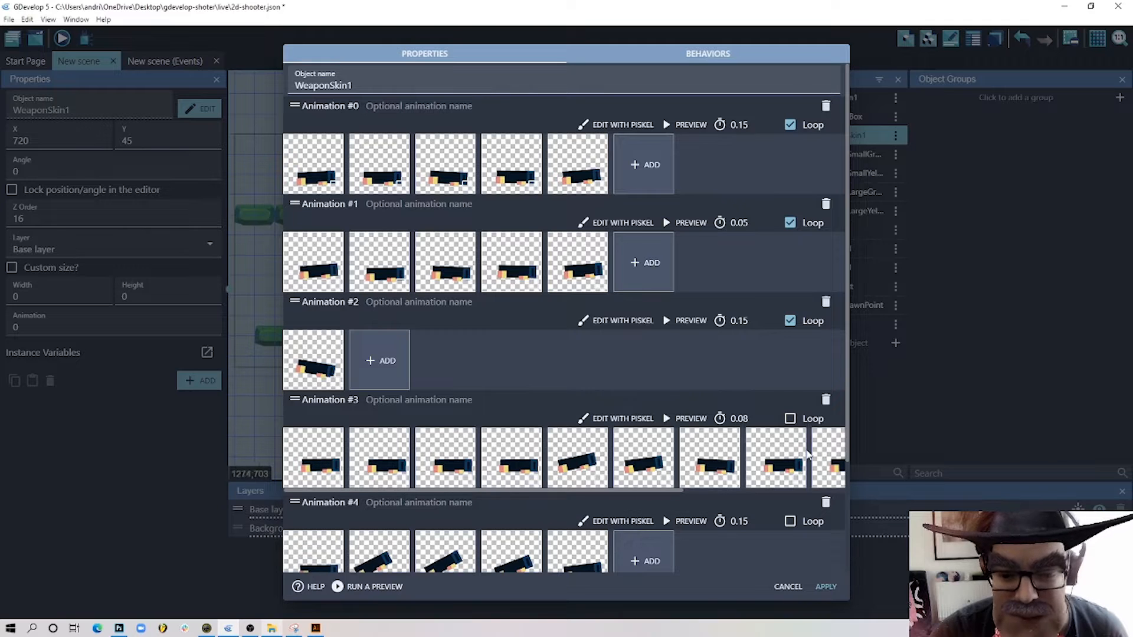
pyautogui.scroll(-3, 700, 500)
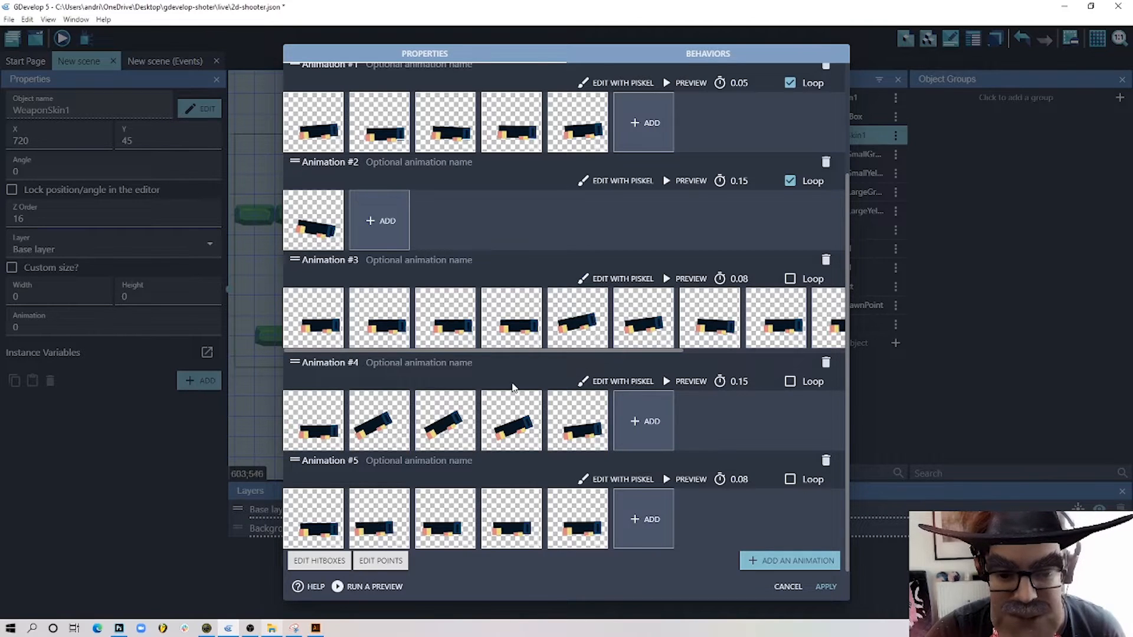
pyautogui.scroll(3, 513, 387)
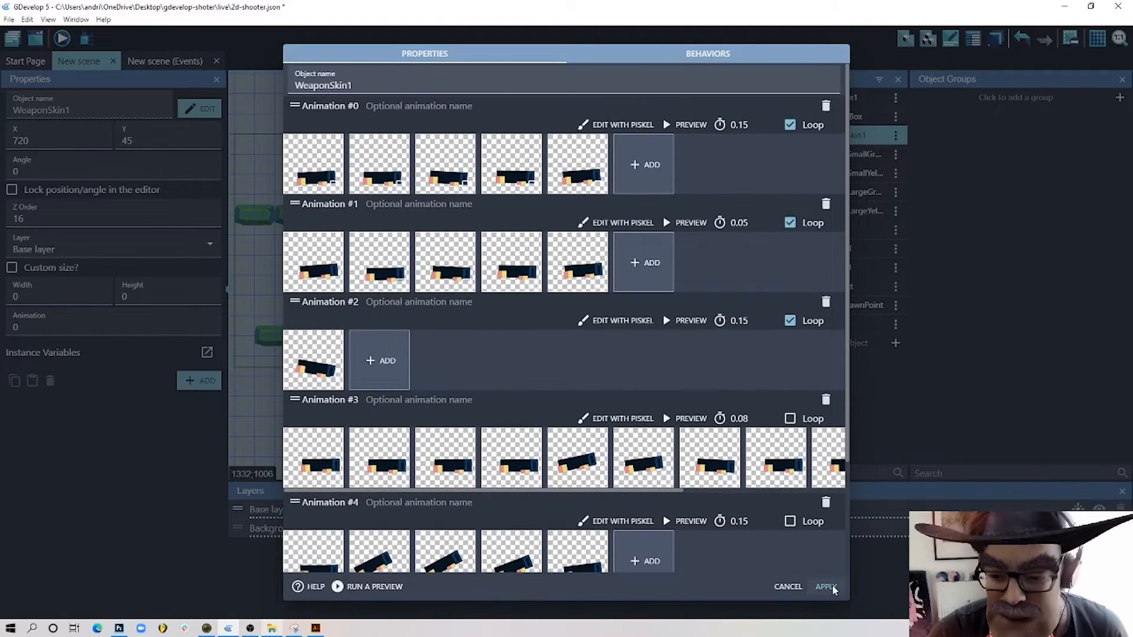
pyautogui.click(827, 586)
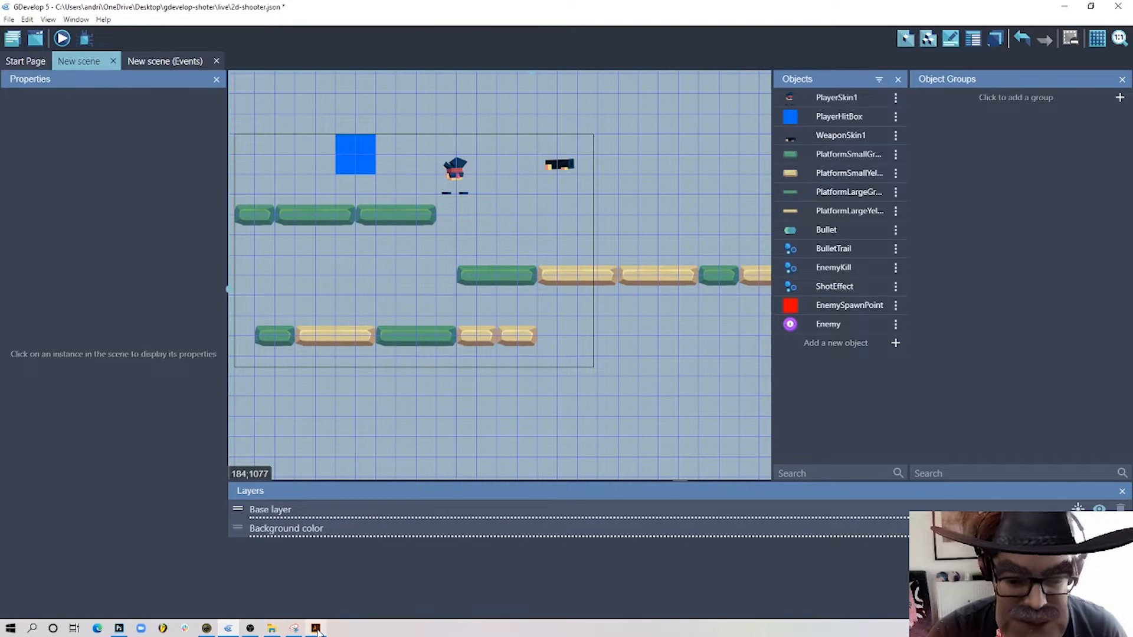
# - Switch to Adobe Illustrator and examine the rows of player character artwork, marking out the top row of frames
pyautogui.click(316, 629)
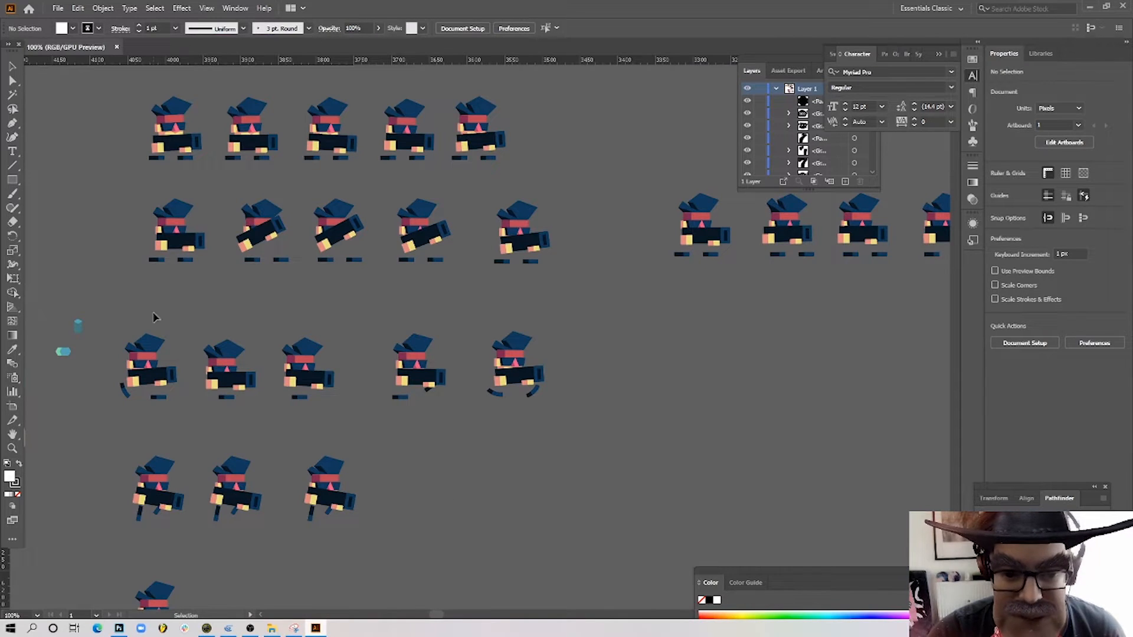
pyautogui.keyDown('alt'); pyautogui.scroll(1, 184, 288); pyautogui.keyUp('alt')
pyautogui.press('space')
pyautogui.moveTo(273, 325); pyautogui.dragTo(400, 504)
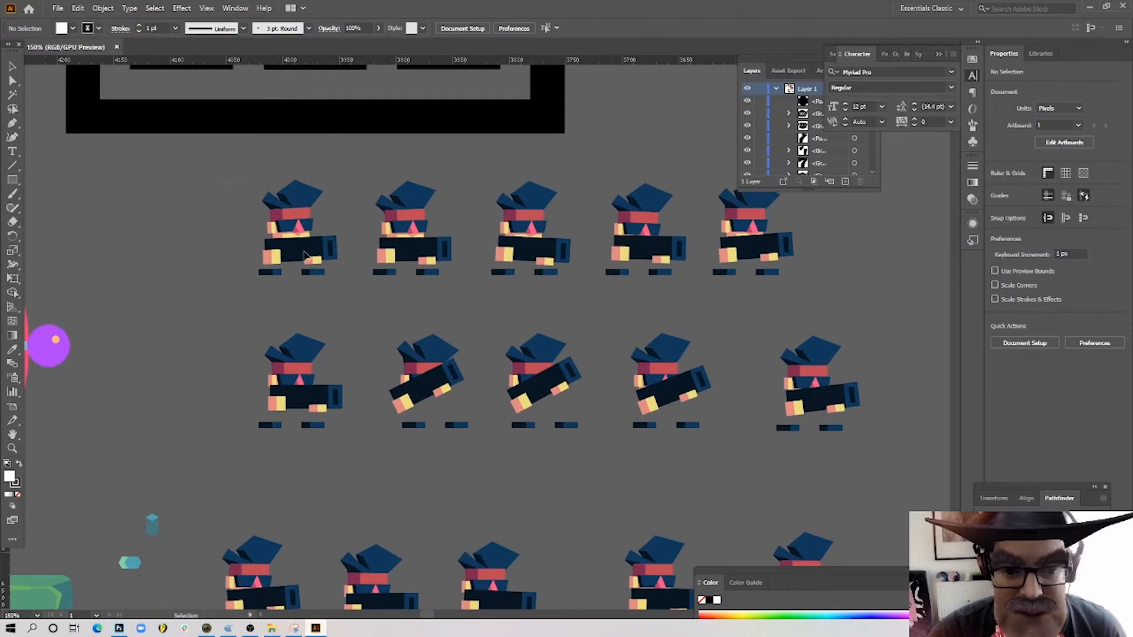
pyautogui.moveTo(304, 256); pyautogui.dragTo(445, 307)
pyautogui.click(390, 295)
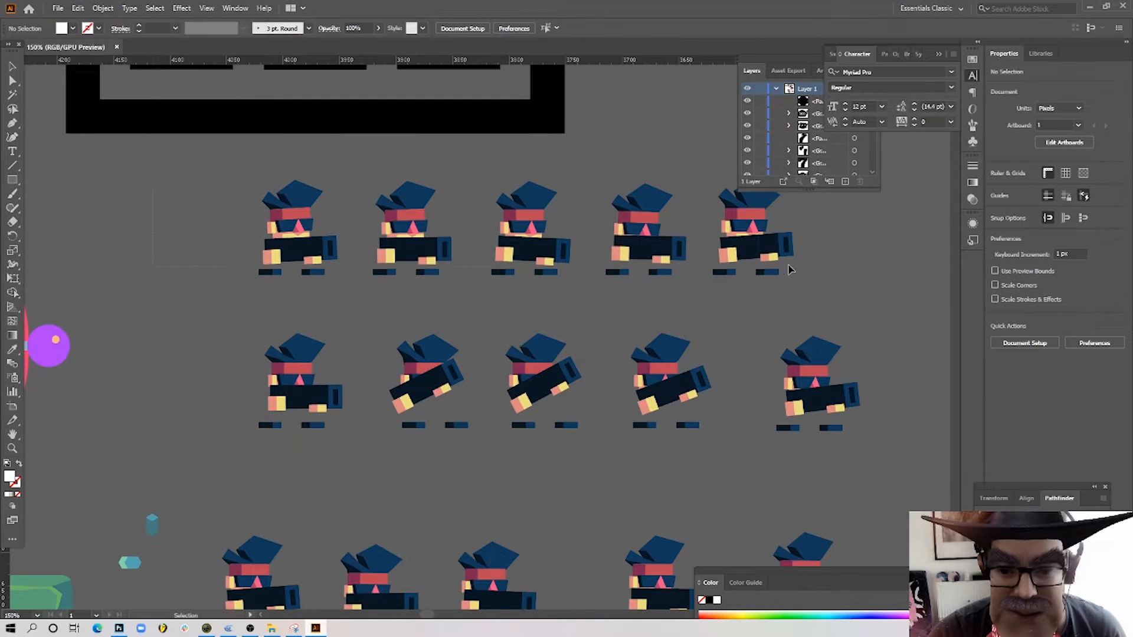
pyautogui.moveTo(788, 264); pyautogui.dragTo(847, 285)
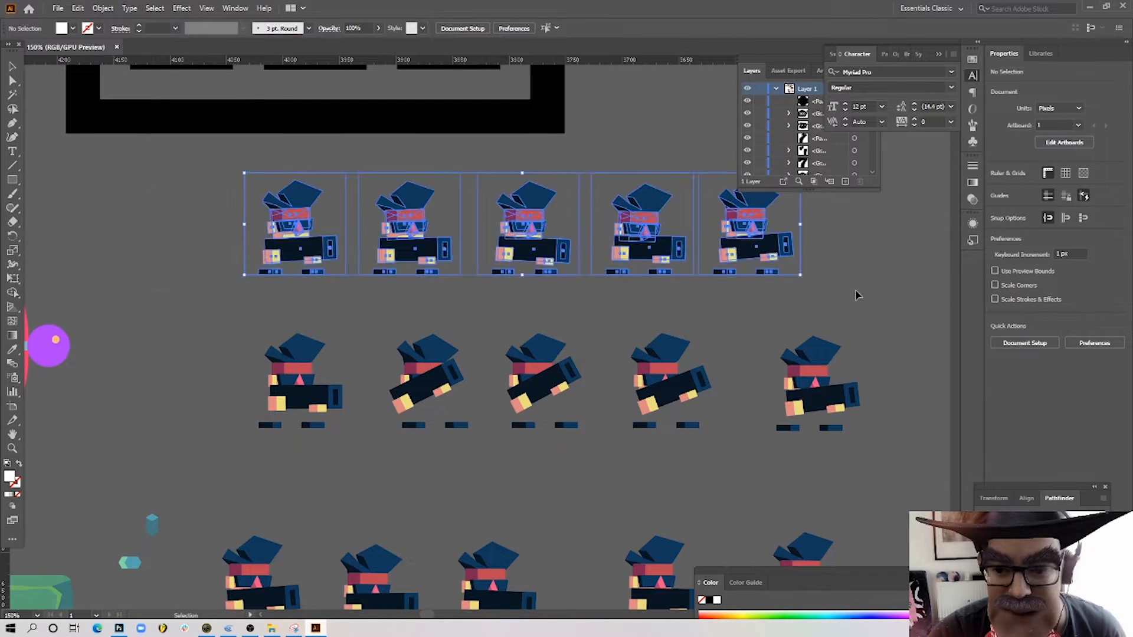
pyautogui.click(834, 254)
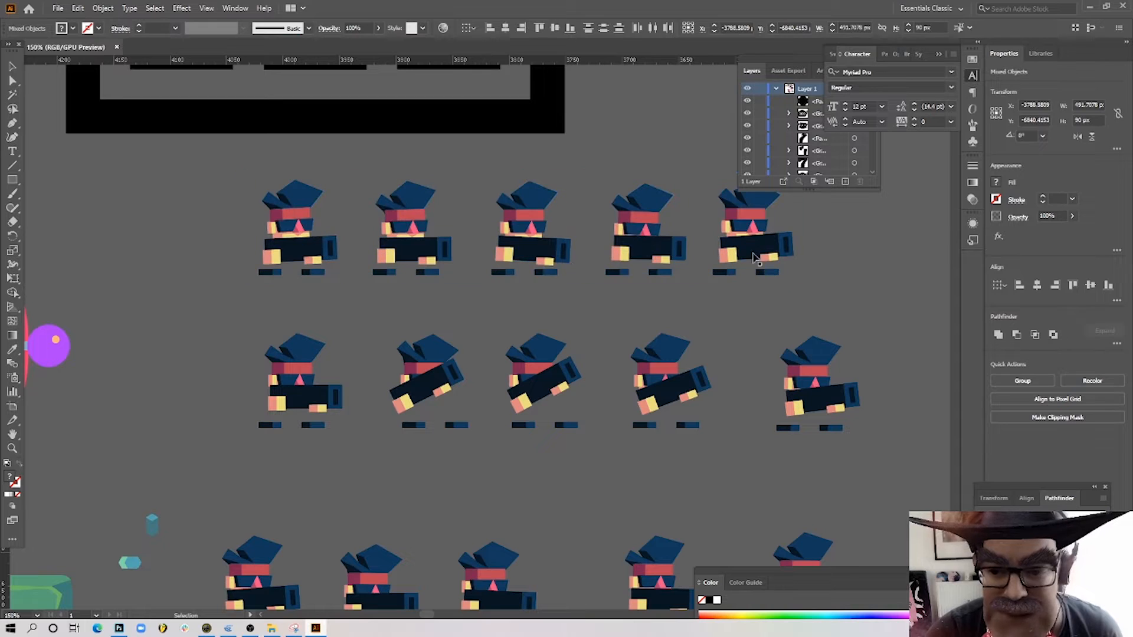
# - Move the weapon-and-hands group off the first character in the top row to the empty area beside it
pyautogui.click(296, 214)
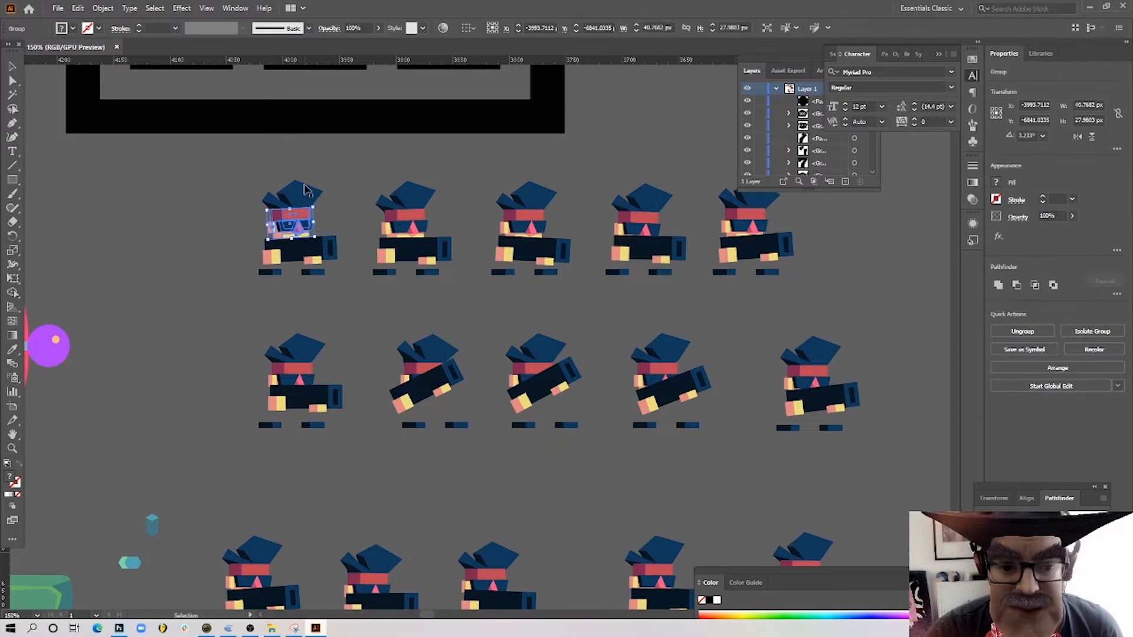
pyautogui.click(272, 260)
pyautogui.moveTo(314, 253); pyautogui.dragTo(224, 316)
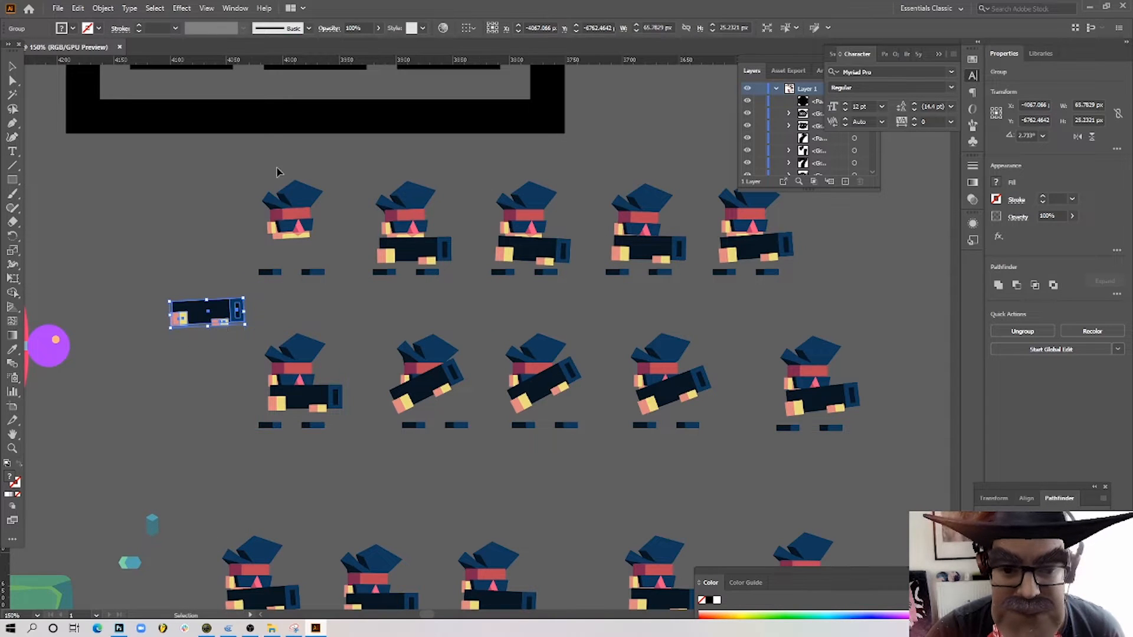
pyautogui.click(185, 286)
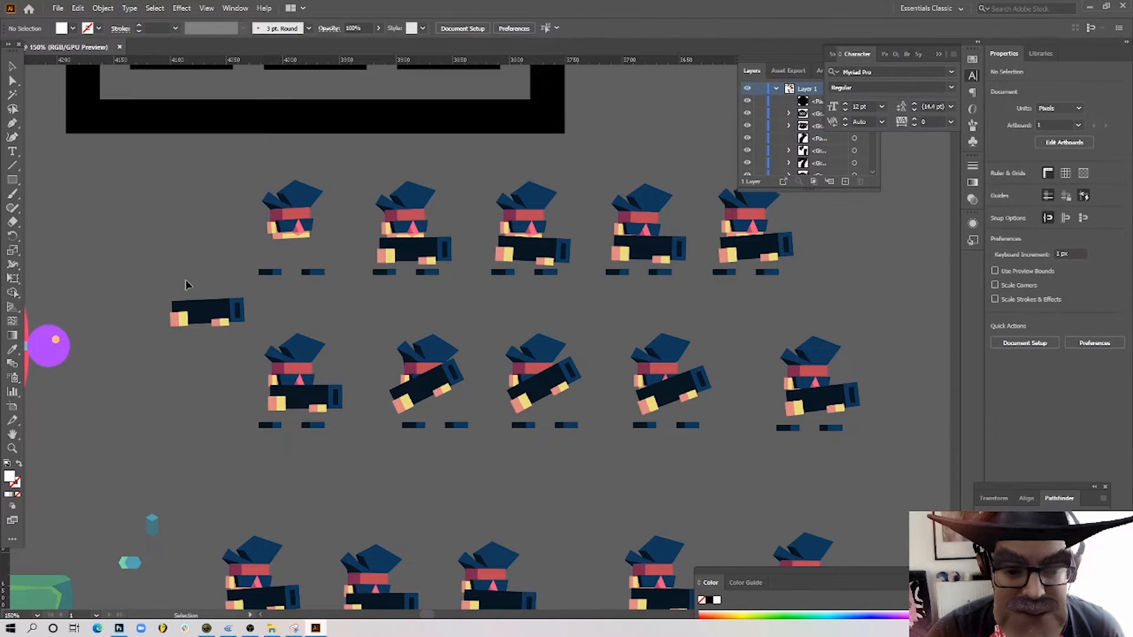
# - Switch back to GDevelop, move the WeaponSkin1 instance close beside the player skin, and preview the scene
pyautogui.click(228, 629)
pyautogui.moveTo(559, 165); pyautogui.dragTo(500, 186)
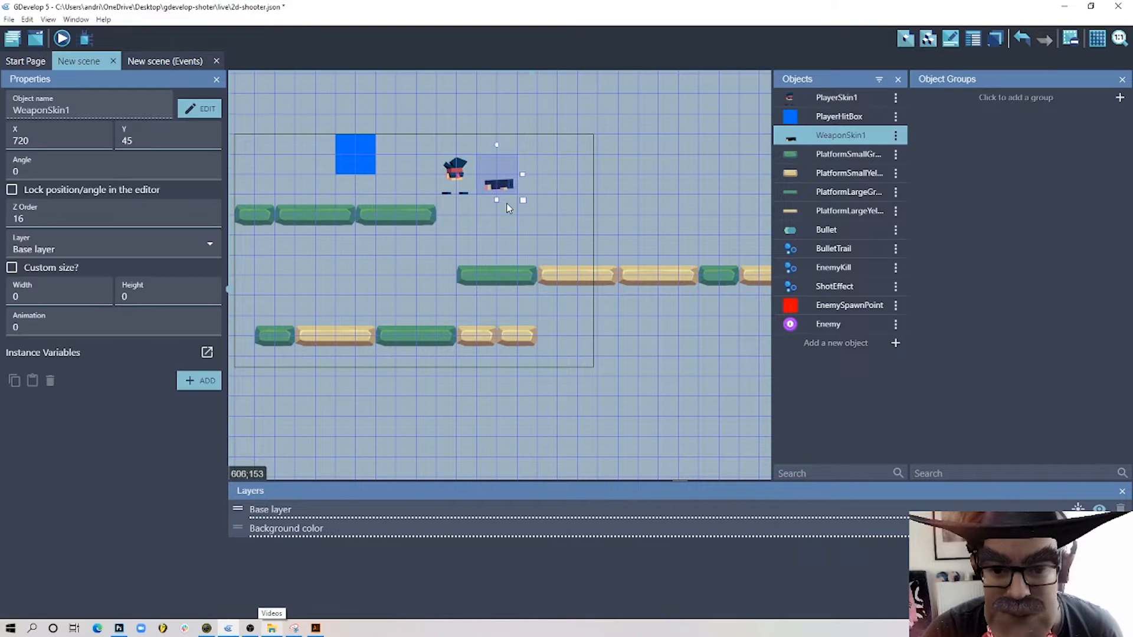
pyautogui.click(411, 248)
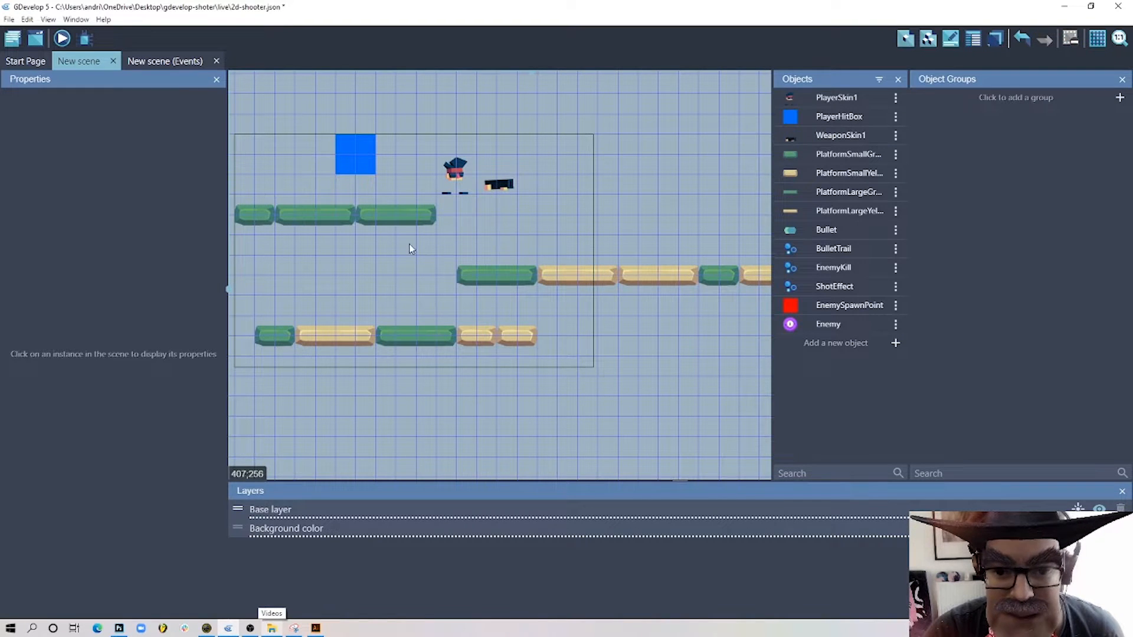
pyautogui.click(62, 39)
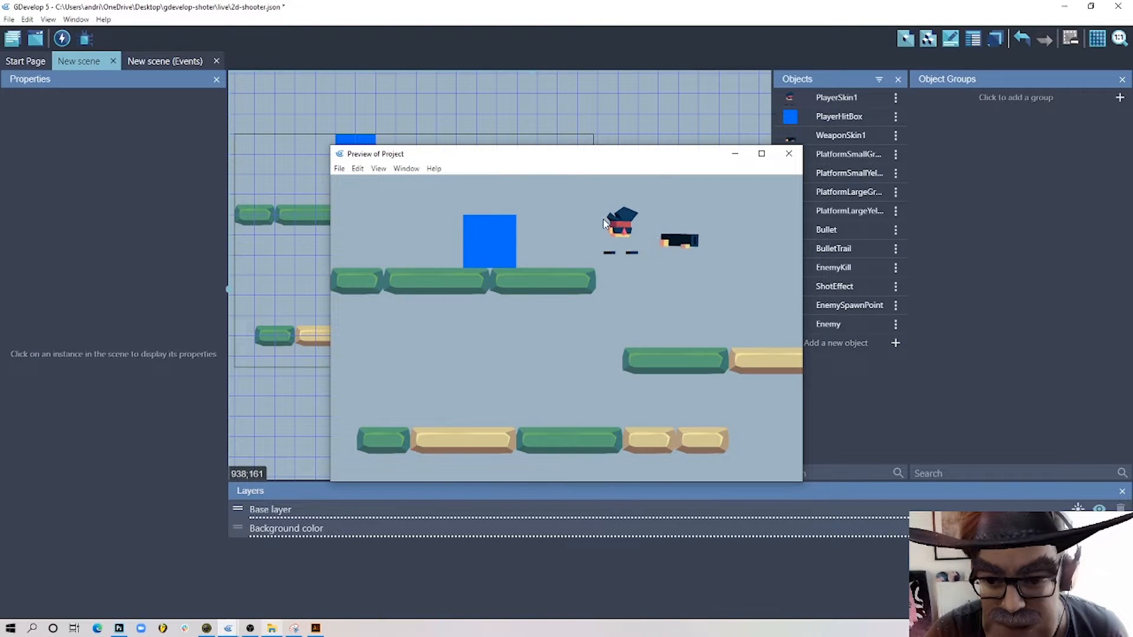
pyautogui.click(788, 153)
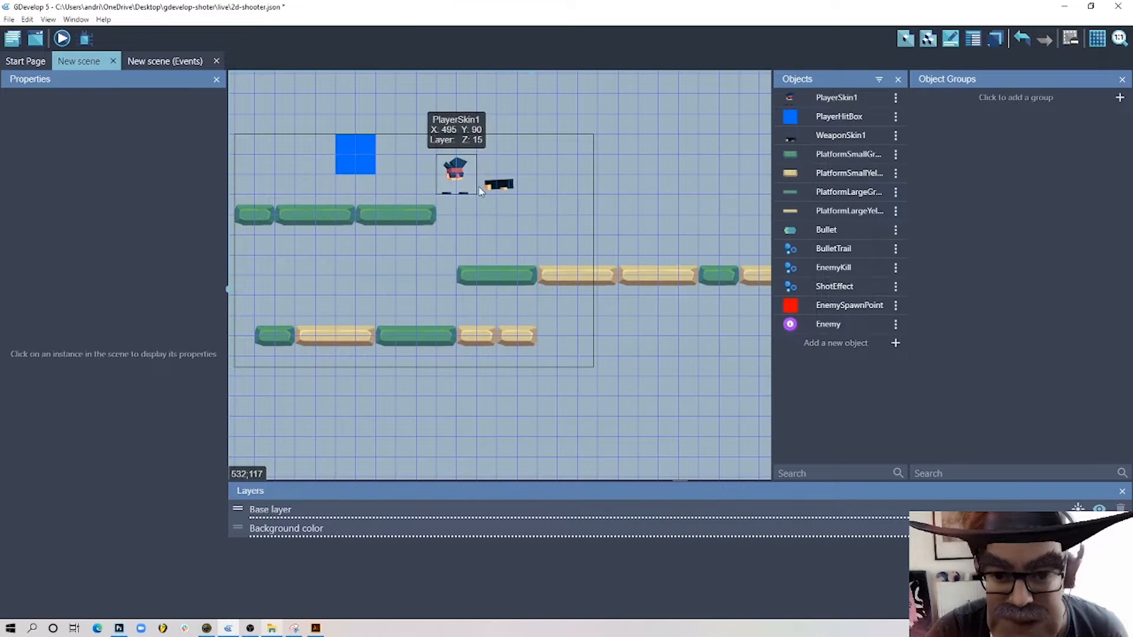
# - Place WeaponSkin1 over the player skin at X 495, Y 90 and preview the scene, moving the hitbox to the lower platform
pyautogui.click(458, 184)
pyautogui.press('F5')
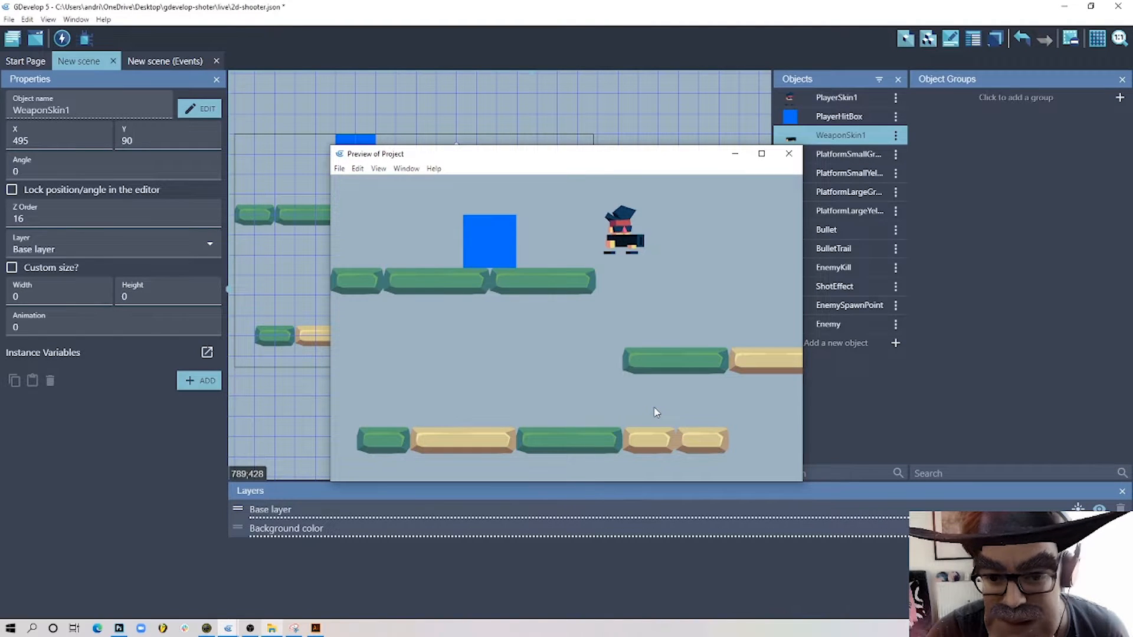
pyautogui.press('Right')
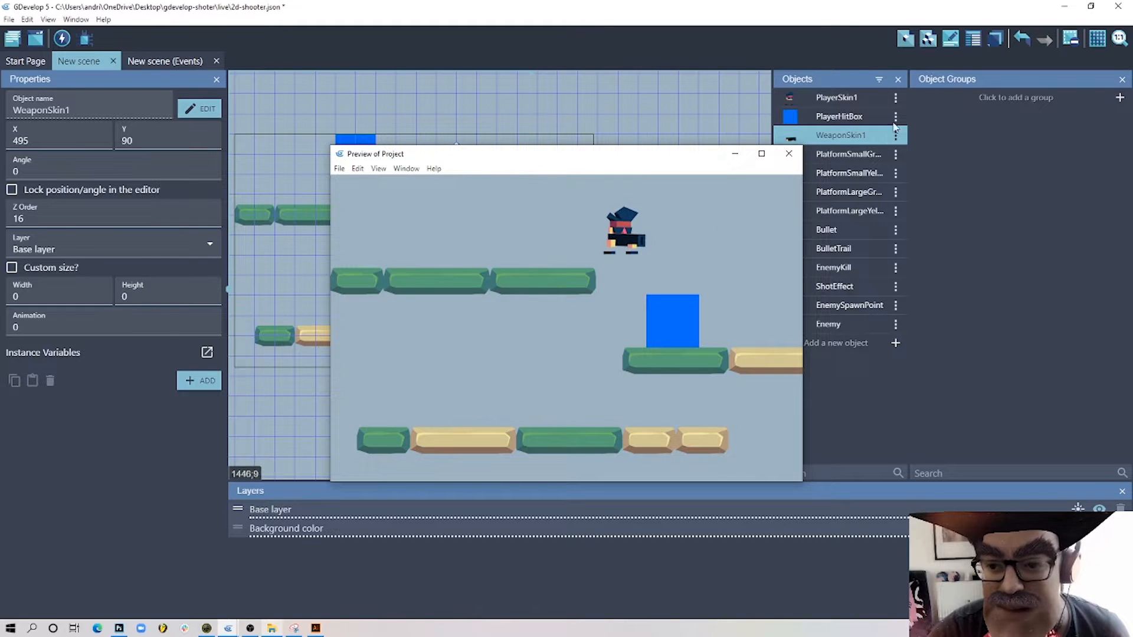
pyautogui.click(789, 153)
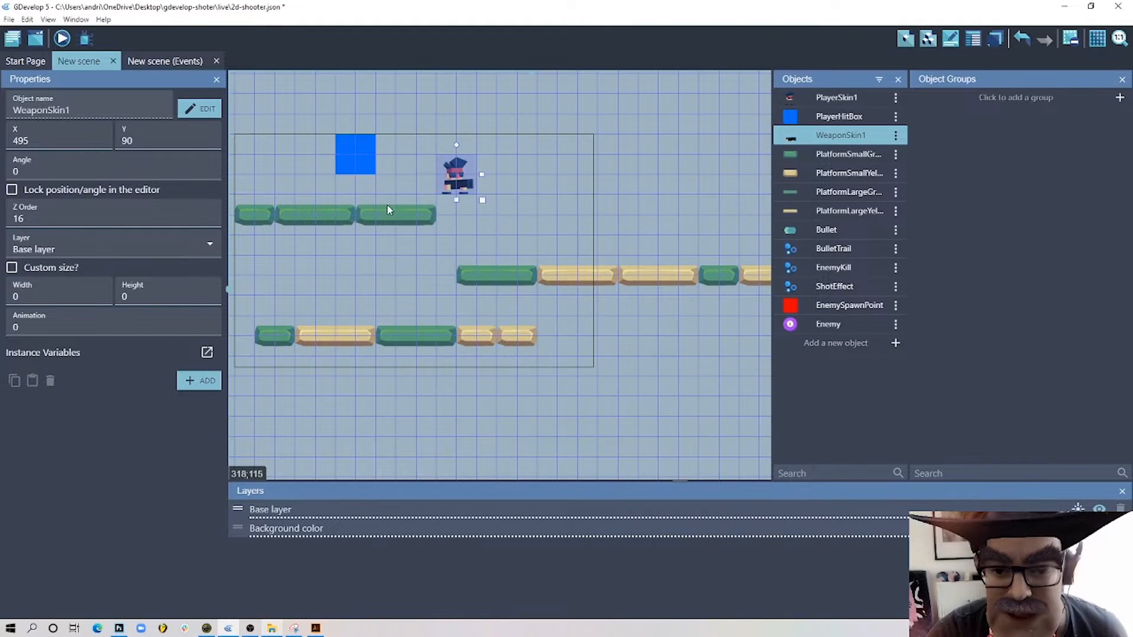
# - Pull WeaponSkin1 away from the player skin and delete both the WeaponSkin1 and PlayerSkin1 instances from the scene
pyautogui.click(538, 207)
pyautogui.moveTo(466, 182); pyautogui.dragTo(567, 188)
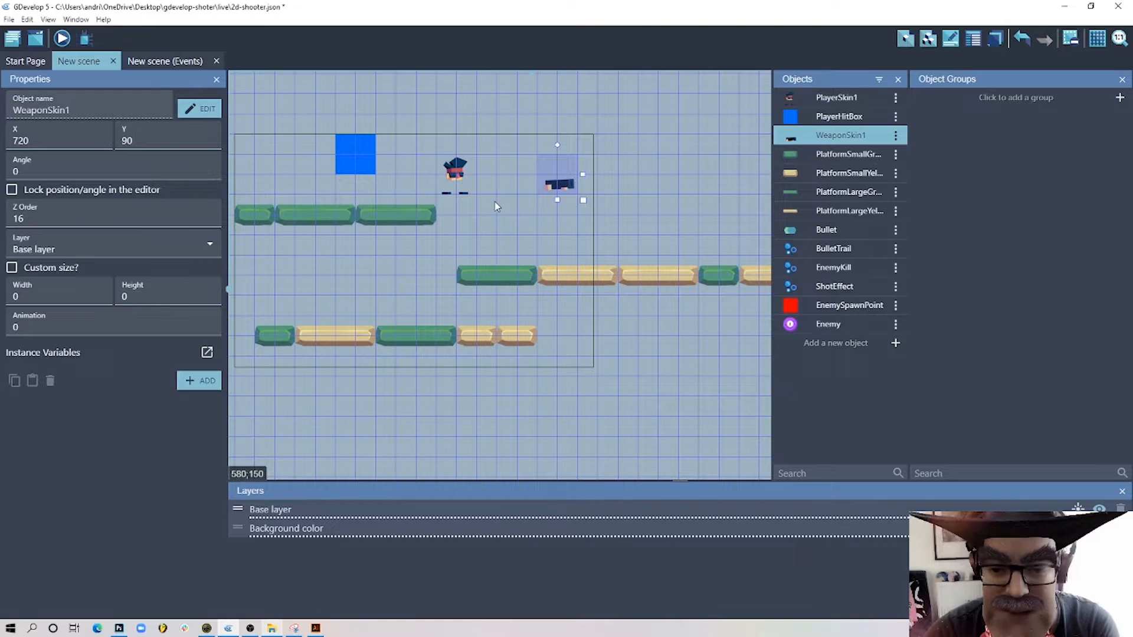
pyautogui.press('Delete')
pyautogui.click(458, 171)
pyautogui.press('Delete')
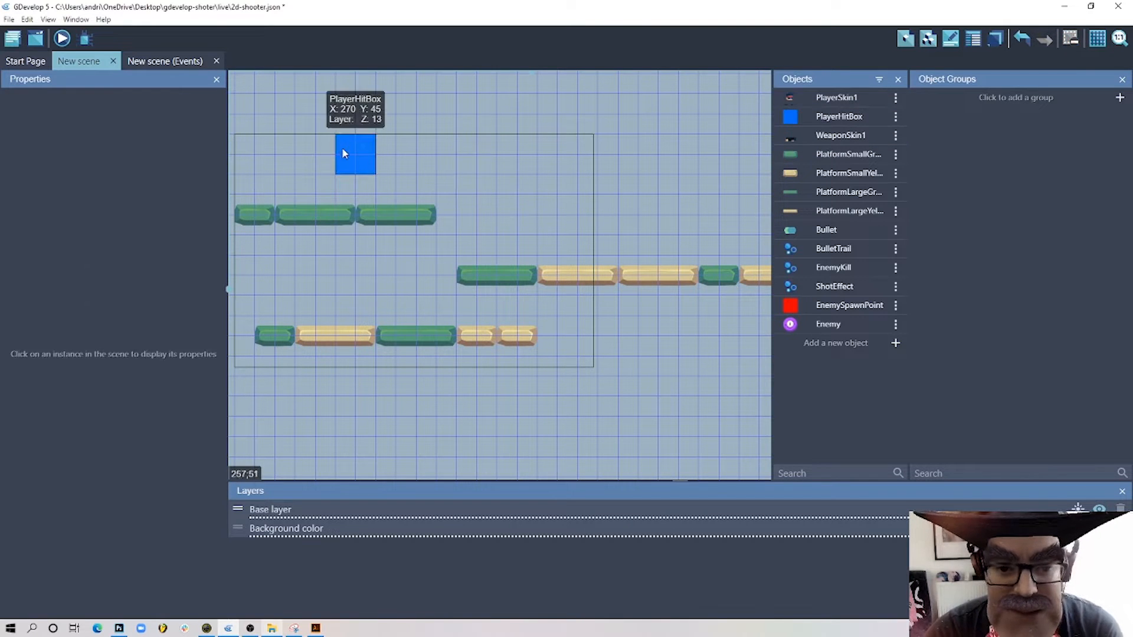
# - Reposition the PlayerHitBox instance at X 315, Y 90 so it rests on the upper green platform
pyautogui.click(362, 156)
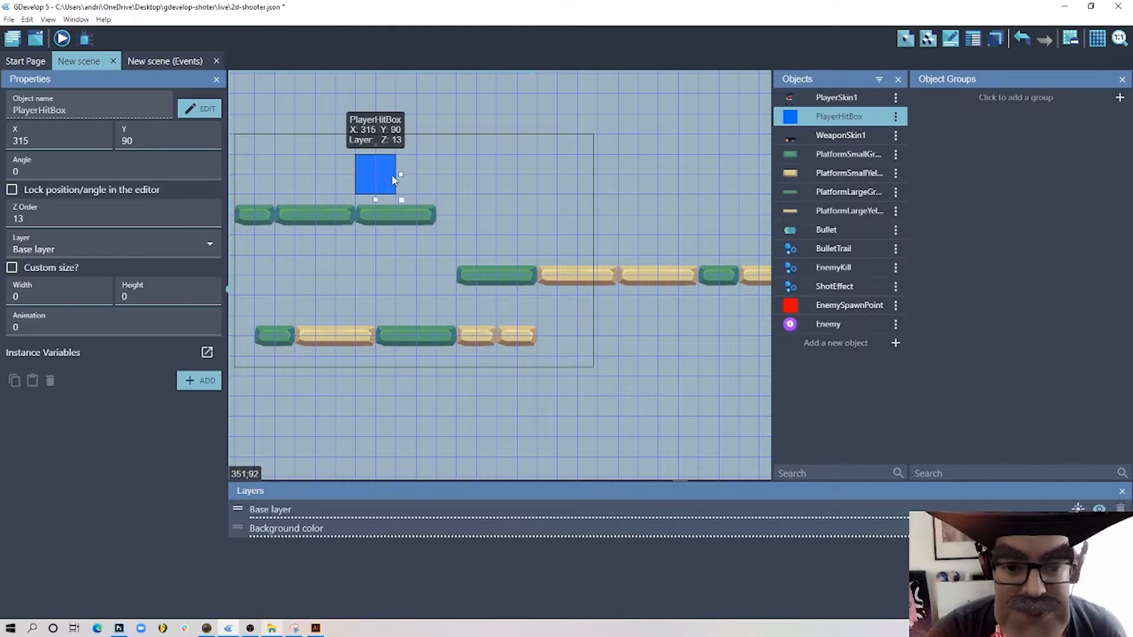
pyautogui.click(163, 61)
pyautogui.click(79, 61)
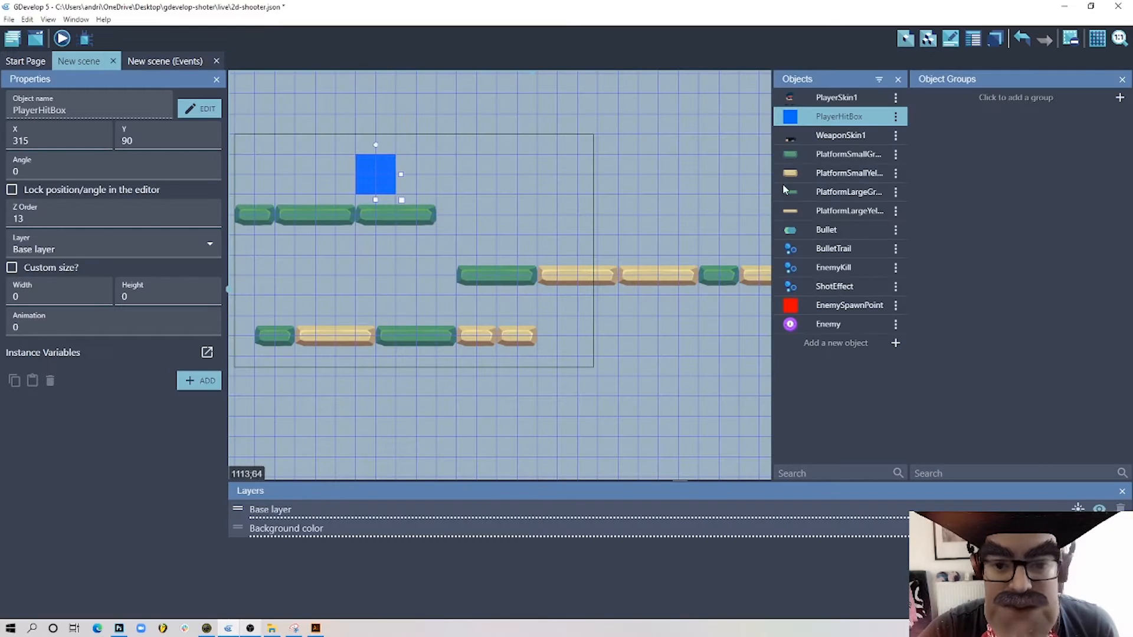
# - Add PlayerSkin1 and WeaponSkin1 instances to the scene, placing the player skin at X 495, Y 45 and the weapon at X 585, Y 90
pyautogui.moveTo(837, 97); pyautogui.dragTo(455, 172)
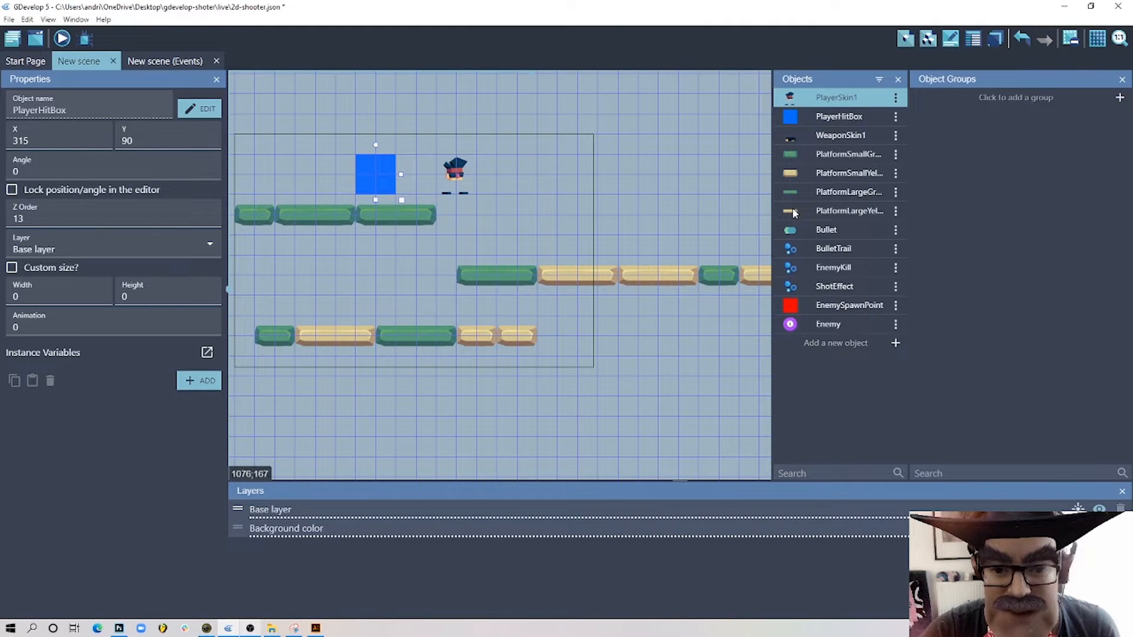
pyautogui.moveTo(828, 141); pyautogui.dragTo(448, 201)
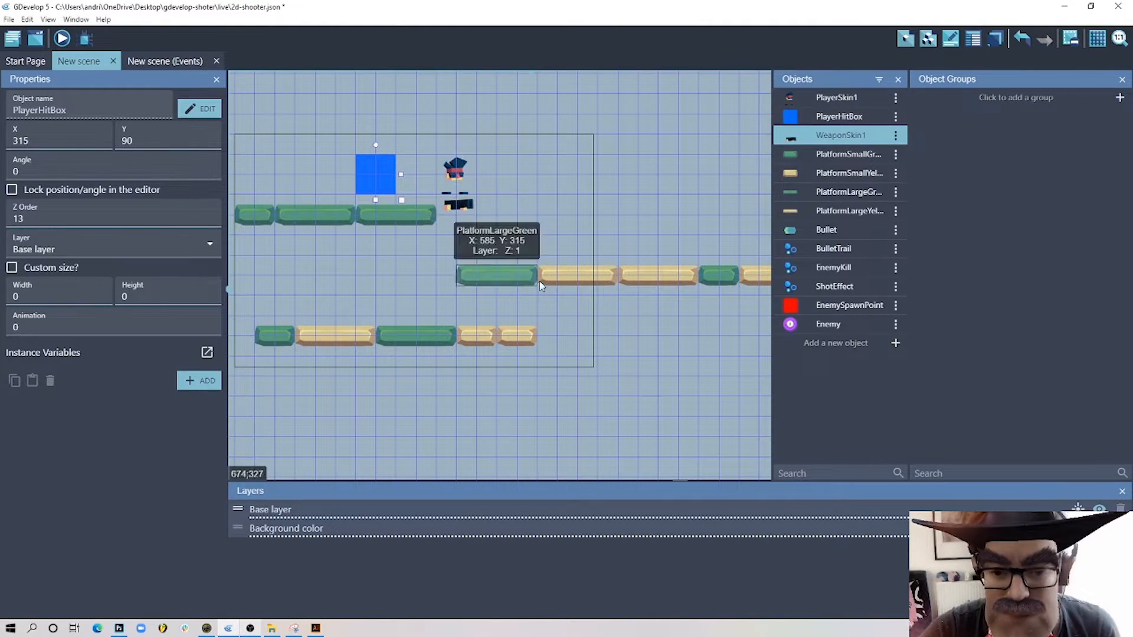
pyautogui.click(455, 171)
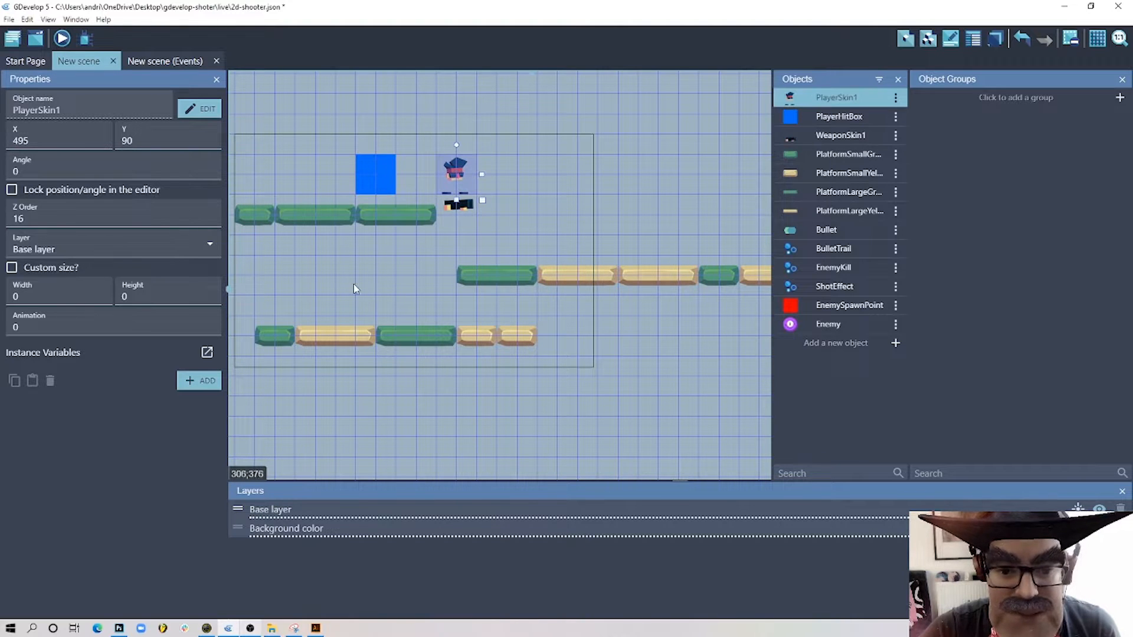
pyautogui.moveTo(466, 185)
pyautogui.mouseDown()
pyautogui.moveTo(507, 169)
pyautogui.moveTo(467, 164)
pyautogui.mouseUp()
pyautogui.moveTo(456, 207); pyautogui.dragTo(496, 187)
# - Set the Z order of the PlayerSkin1 instance to 100 and of the WeaponSkin1 instance to 101
pyautogui.click(460, 149)
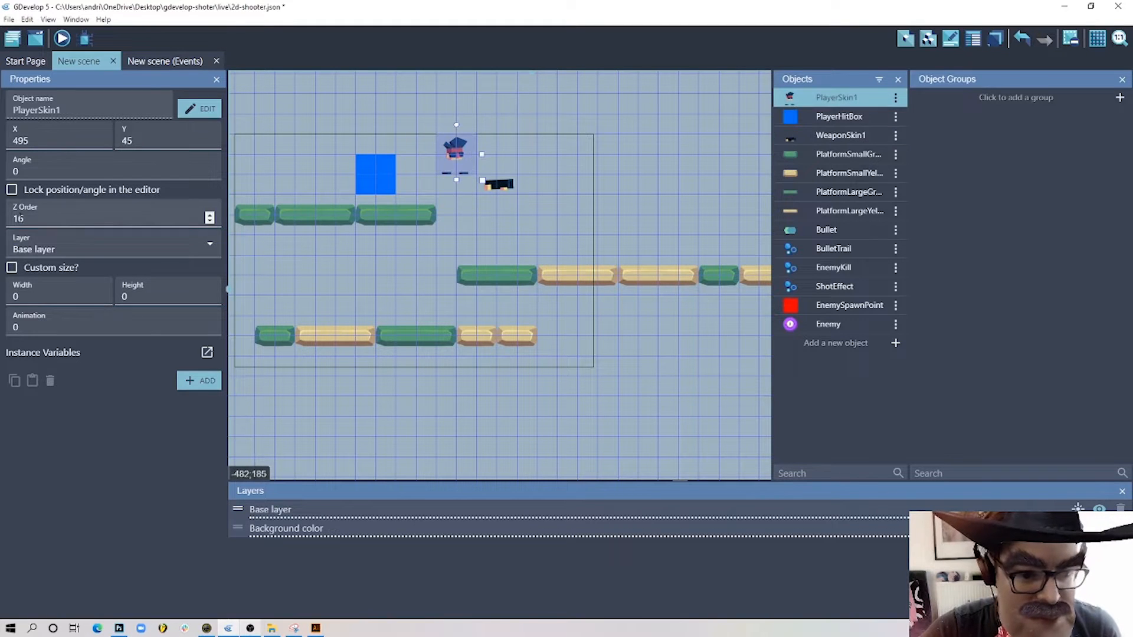
pyautogui.doubleClick(34, 220)
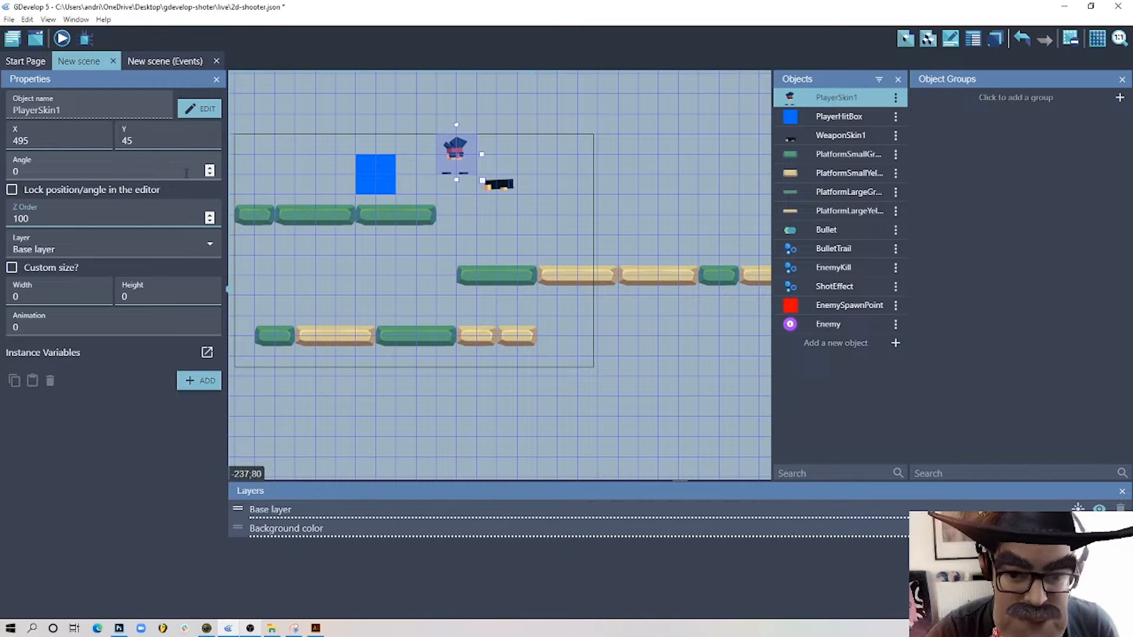
pyautogui.click(499, 185)
pyautogui.moveTo(201, 218); pyautogui.dragTo(2, 205)
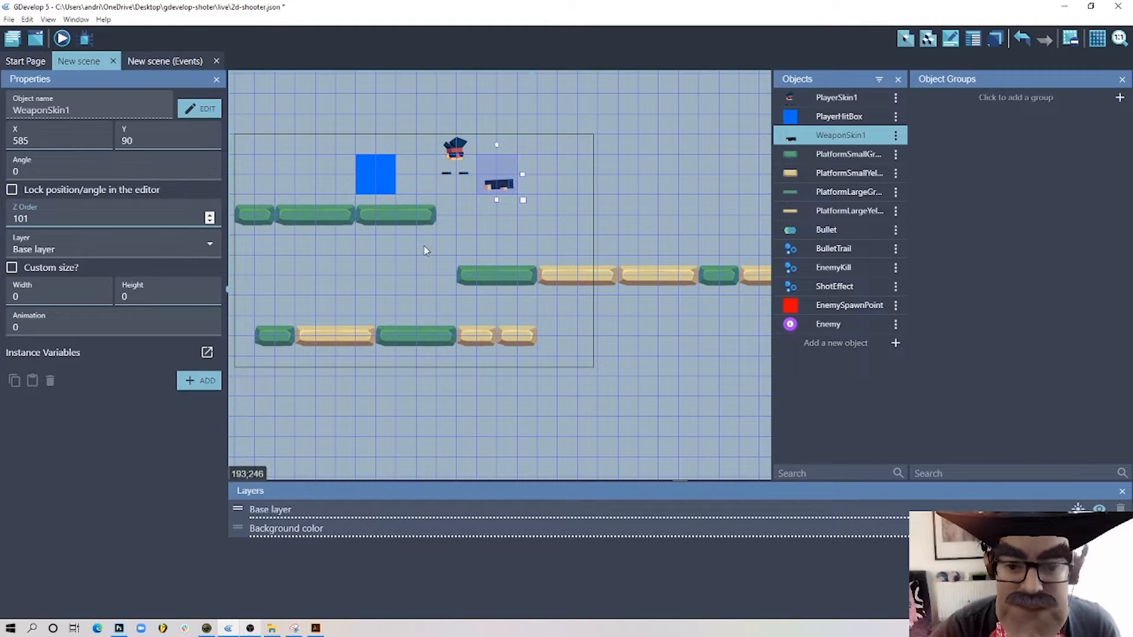
pyautogui.click(543, 239)
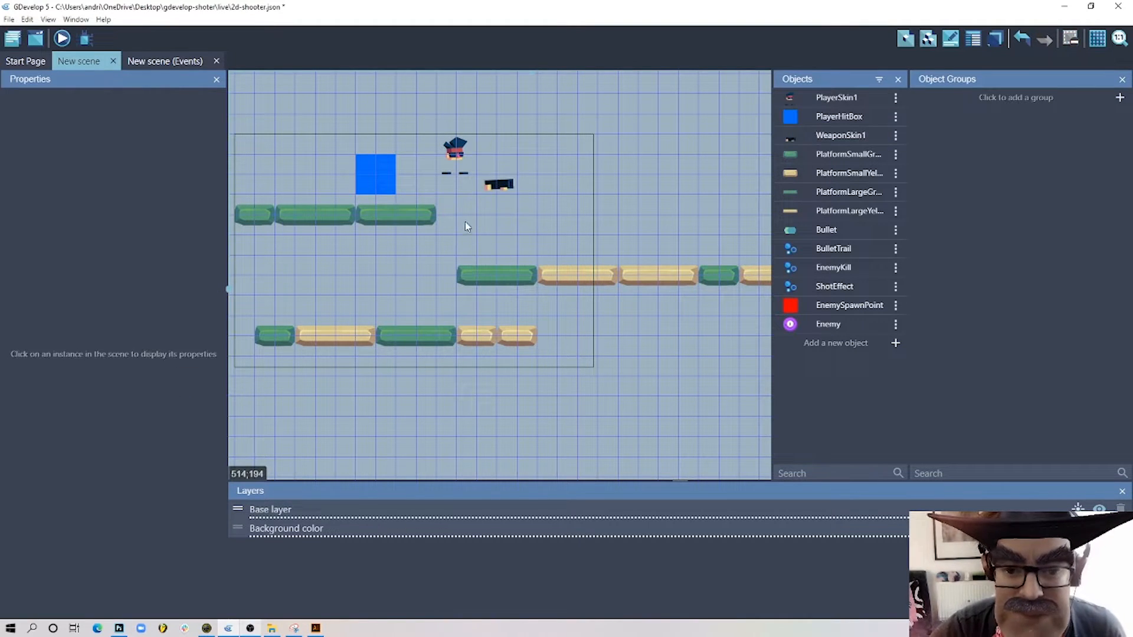
# - Add a first event to the scene's event sheet with the condition "At the beginning of the scene"
pyautogui.click(172, 59)
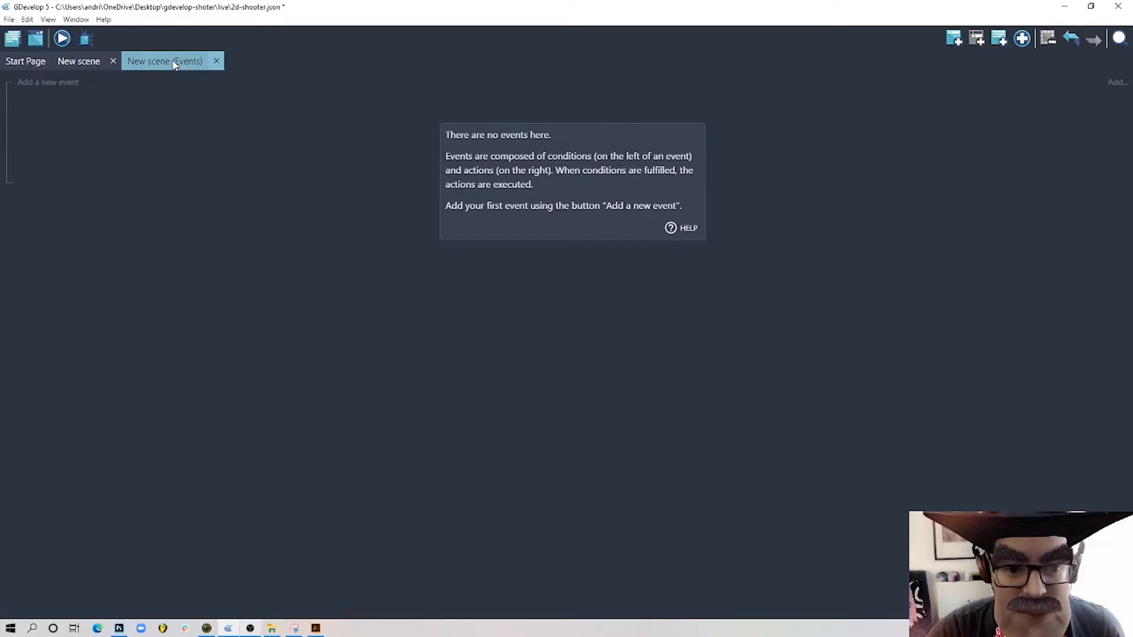
pyautogui.click(955, 40)
pyautogui.click(50, 77)
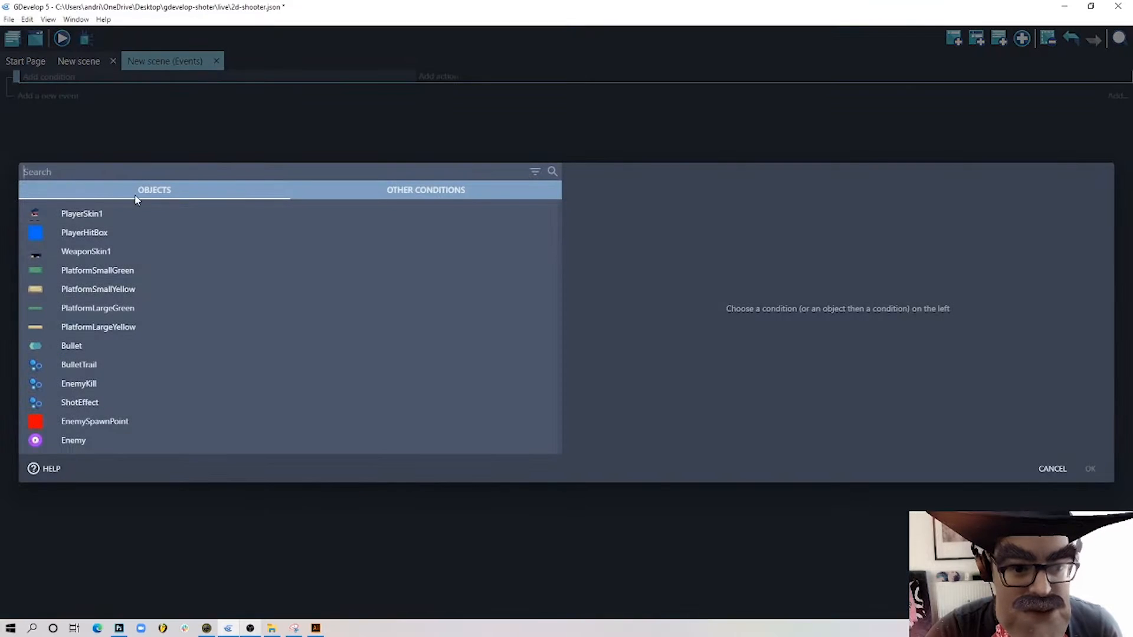
pyautogui.write('beg')
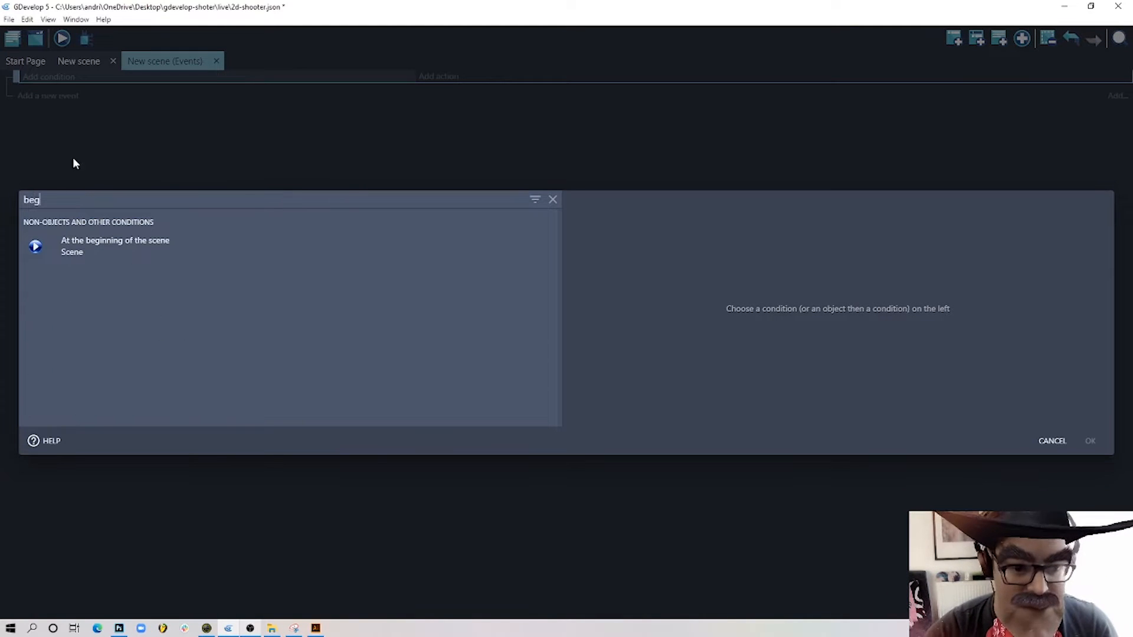
pyautogui.click(172, 249)
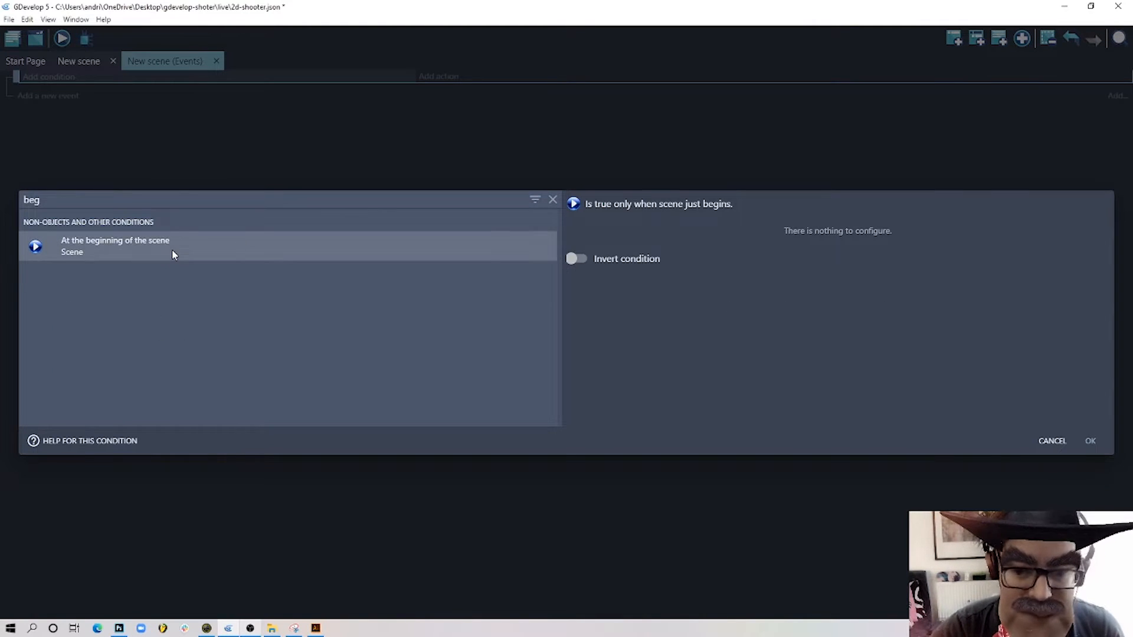
pyautogui.click(1091, 441)
# - Add a Hide action for PlayerHitBox to the beginning-of-scene event
pyautogui.click(441, 83)
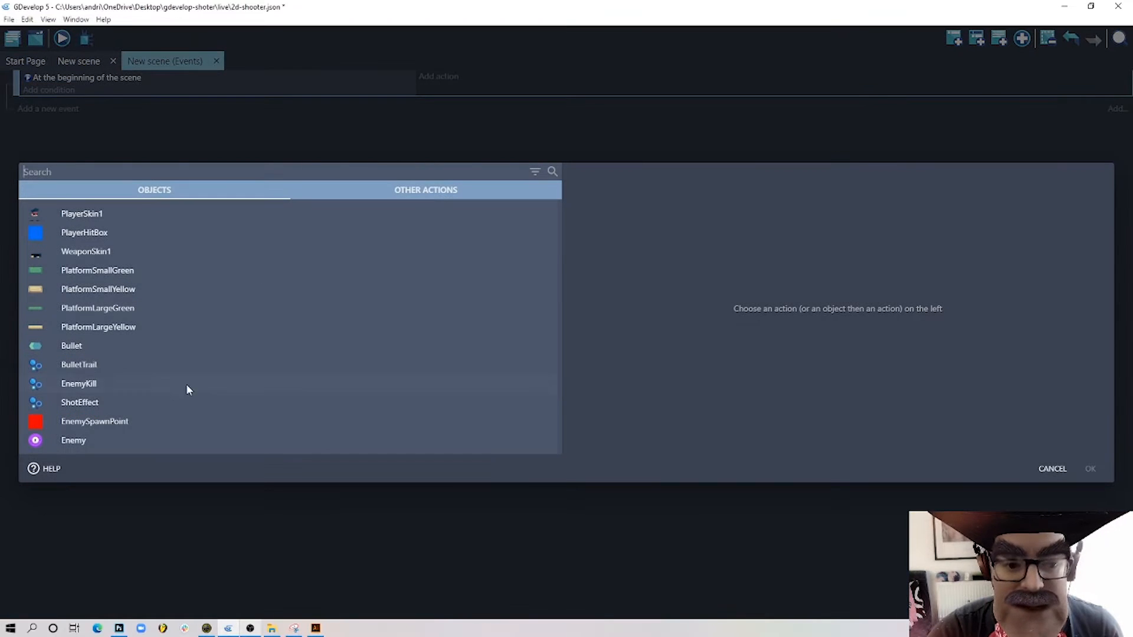
pyautogui.click(99, 234)
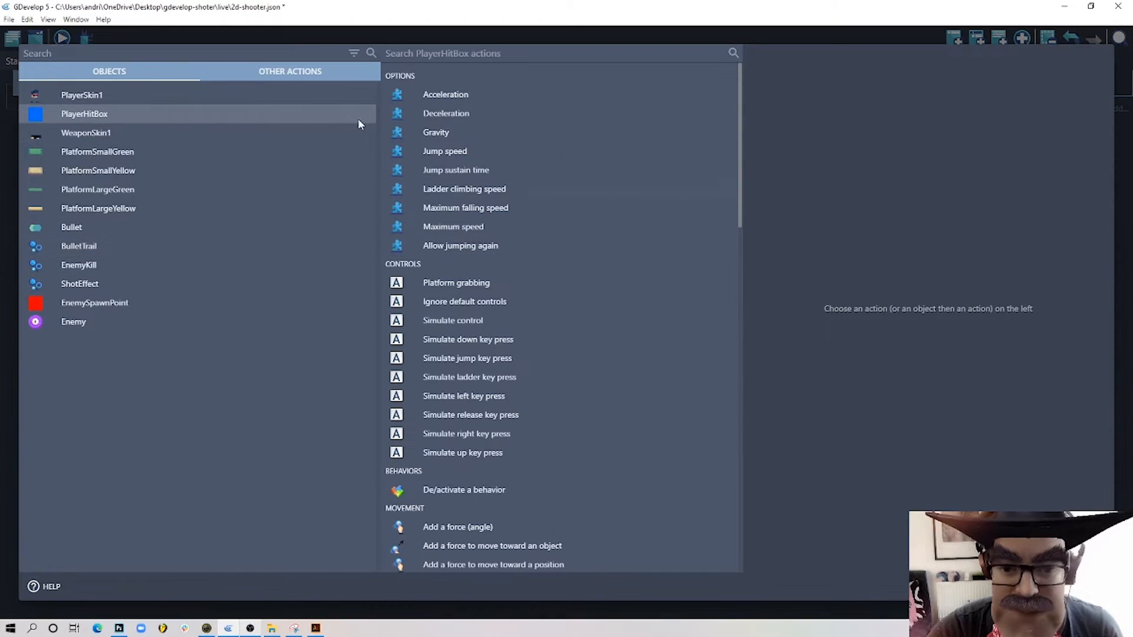
pyautogui.write('hide')
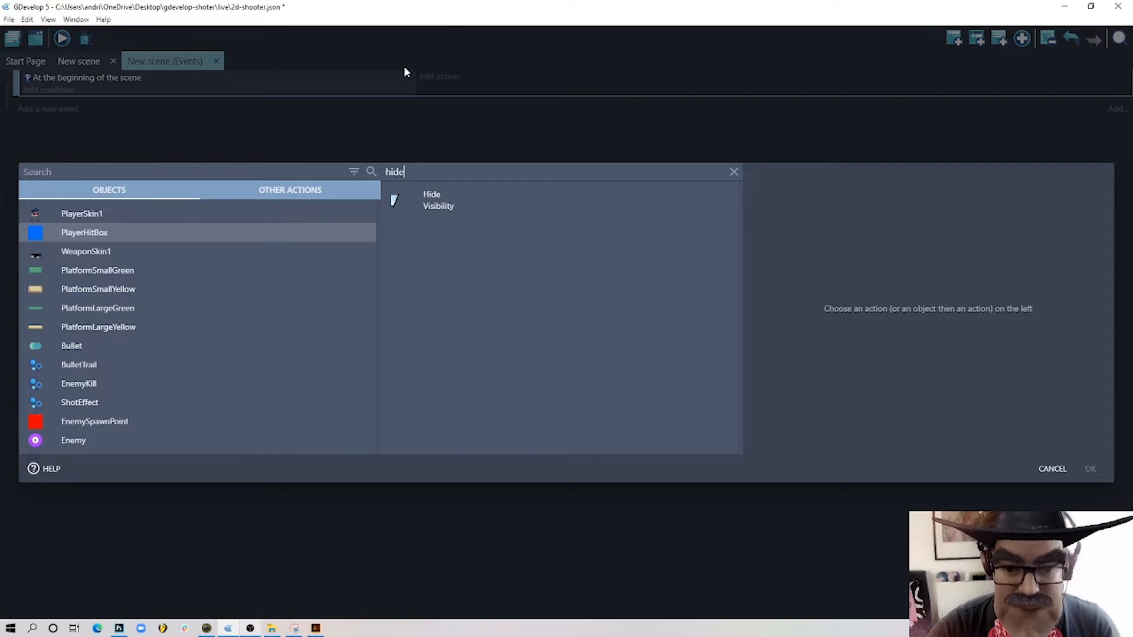
pyautogui.click(440, 200)
pyautogui.click(1090, 469)
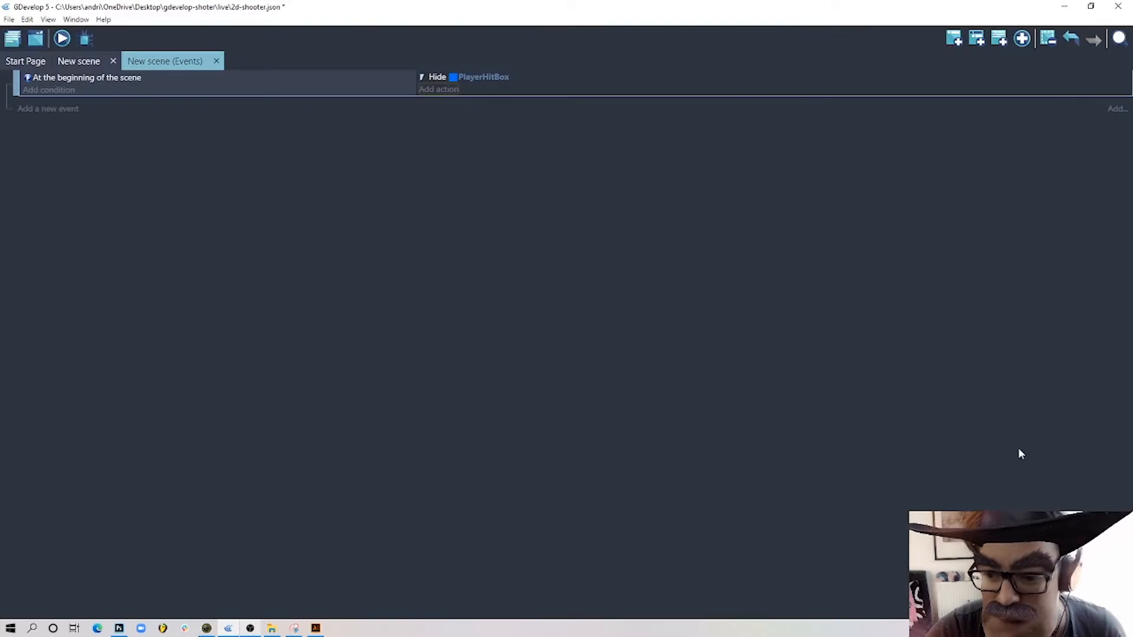
# - Add a second event without conditions and give it a "Position of an object" action for PlayerSkin1
pyautogui.click(55, 109)
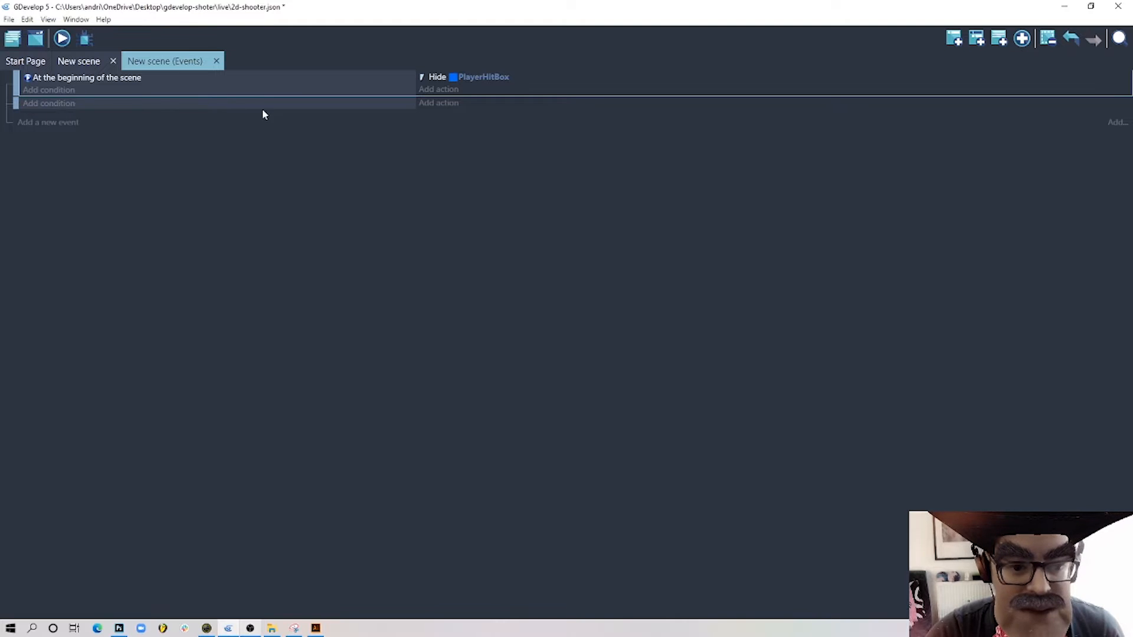
pyautogui.click(443, 105)
pyautogui.click(85, 214)
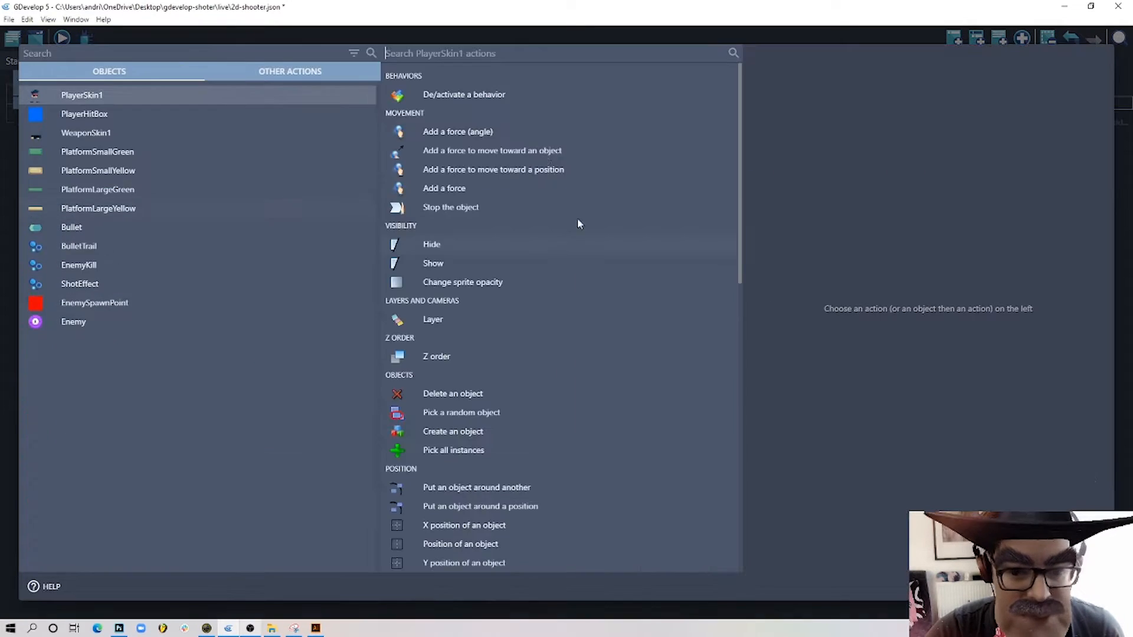
pyautogui.write('pos')
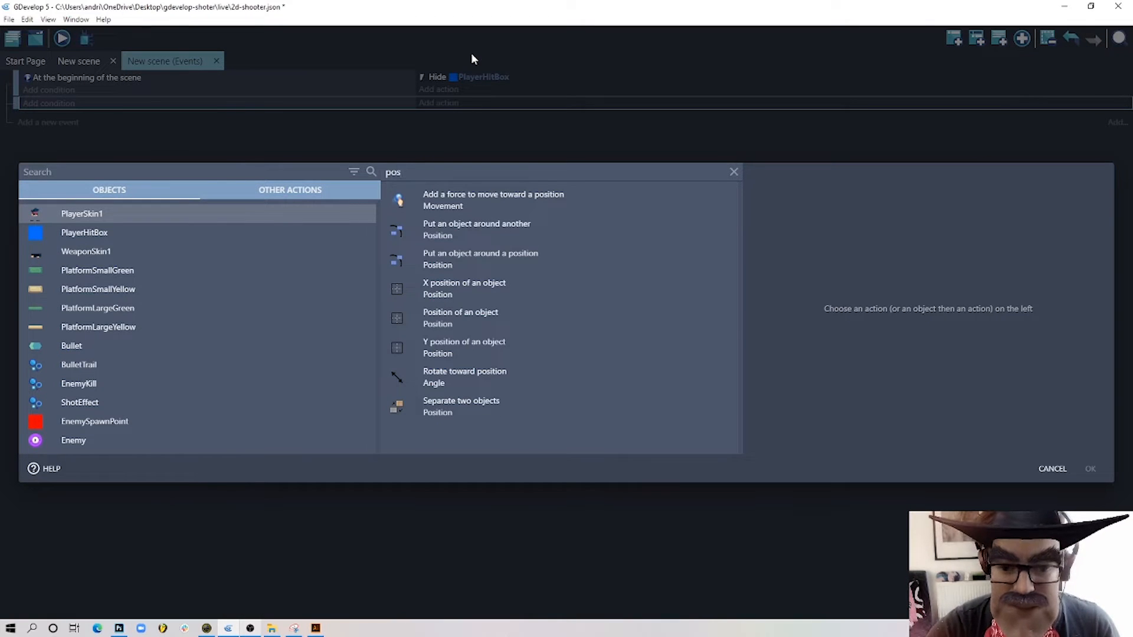
pyautogui.click(554, 322)
# - Set the X position in the PlayerSkin1 action to "= (set to)" PlayerHitBox.X()
pyautogui.click(810, 218)
pyautogui.click(803, 240)
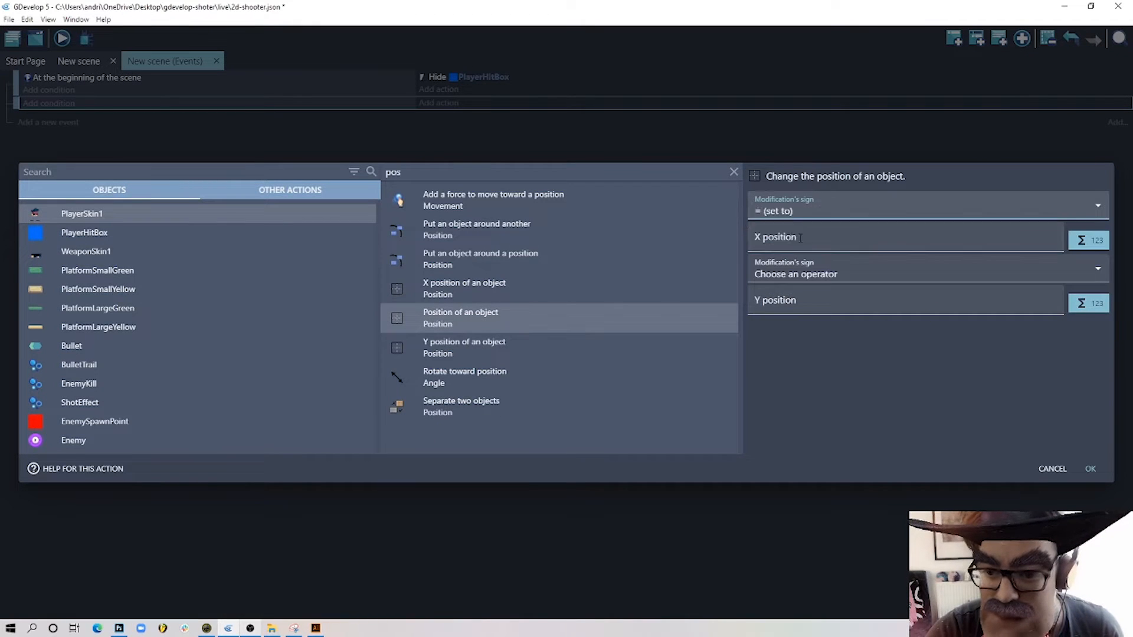
pyautogui.write('hit')
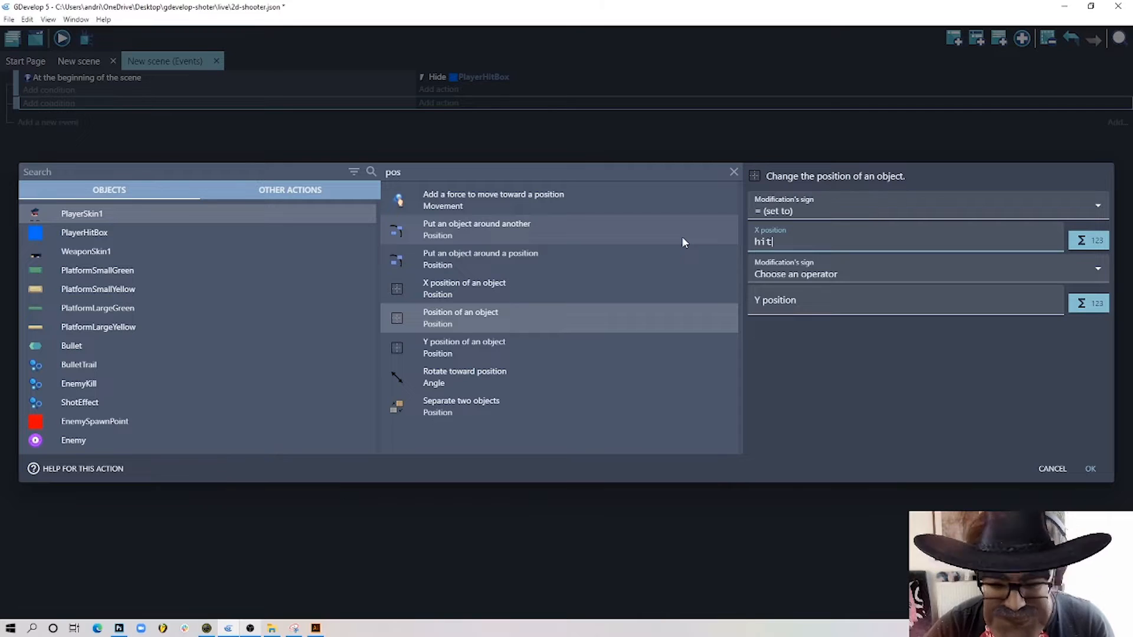
pyautogui.click(826, 256)
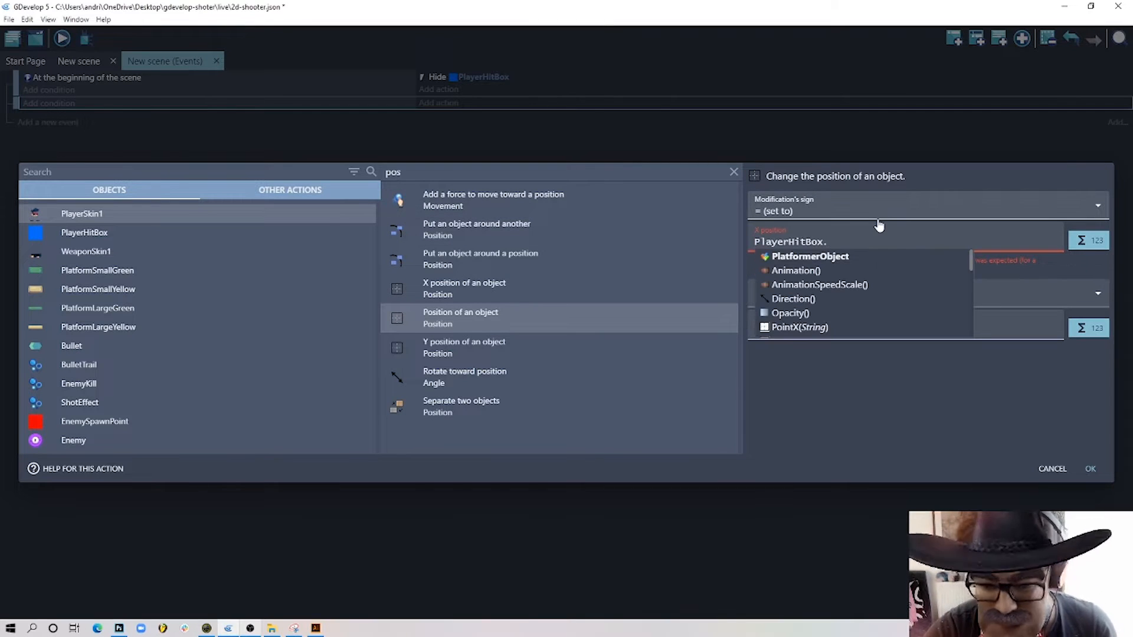
pyautogui.write('x')
pyautogui.press('Return')
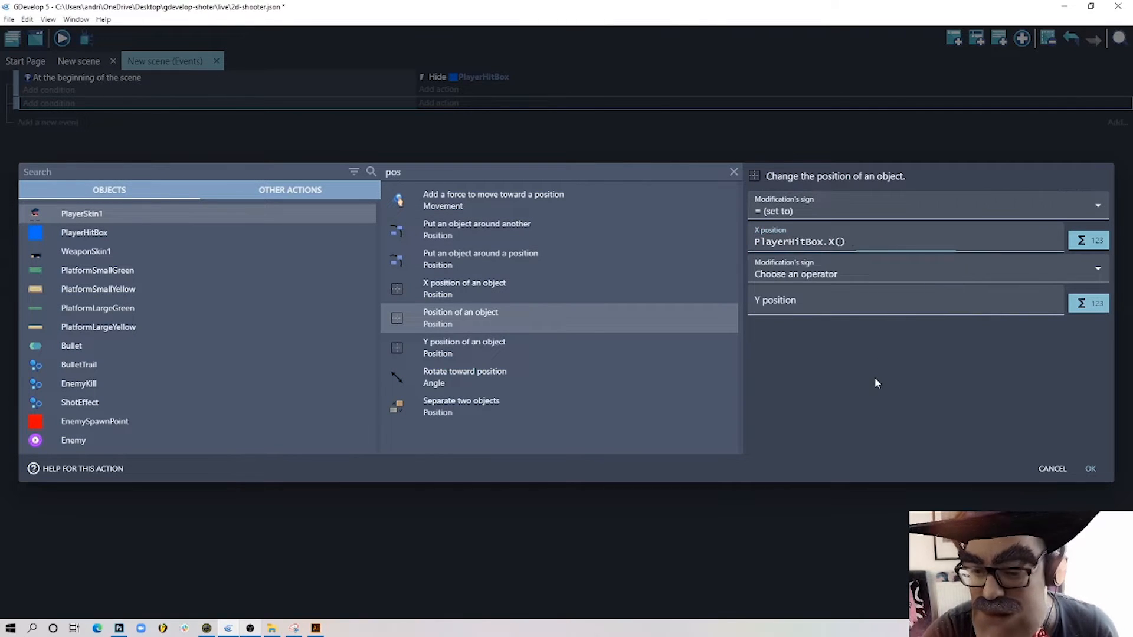
# - Set the Y position in the PlayerSkin1 action to "= (set to)" PlayerHitBox.Y() and accept the action
pyautogui.click(812, 272)
pyautogui.click(809, 301)
pyautogui.click(781, 302)
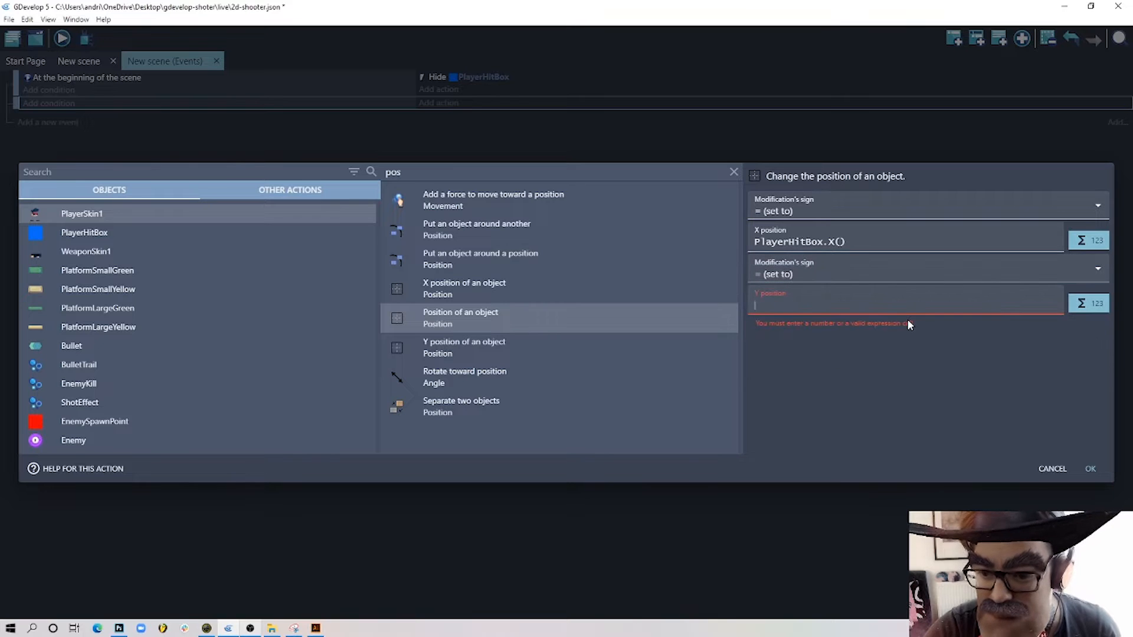
pyautogui.write('Pla')
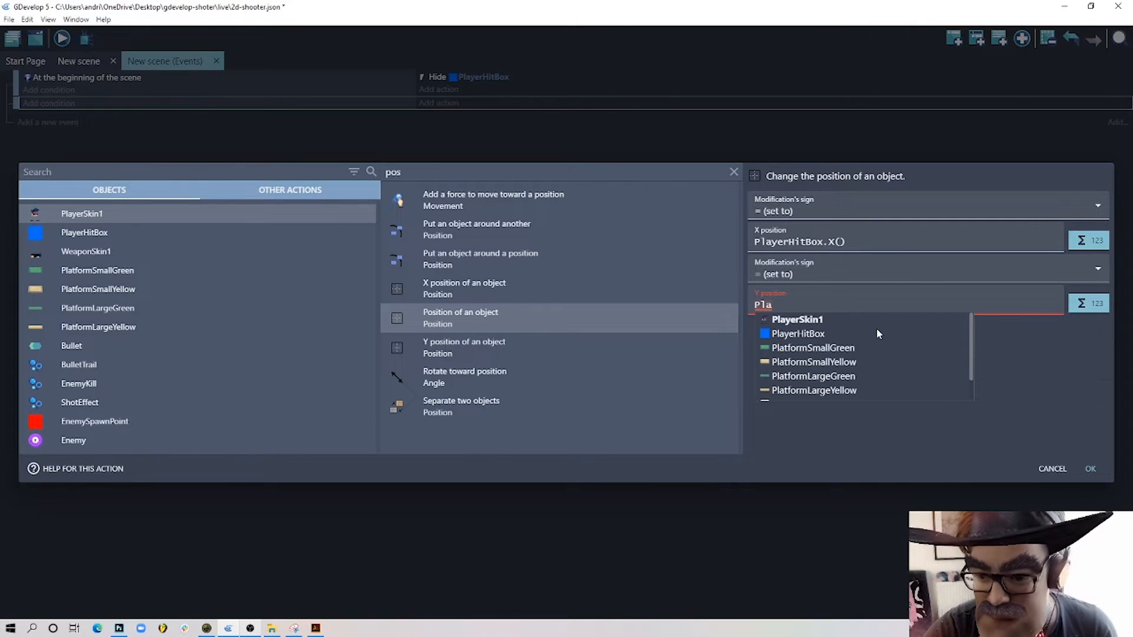
pyautogui.click(878, 330)
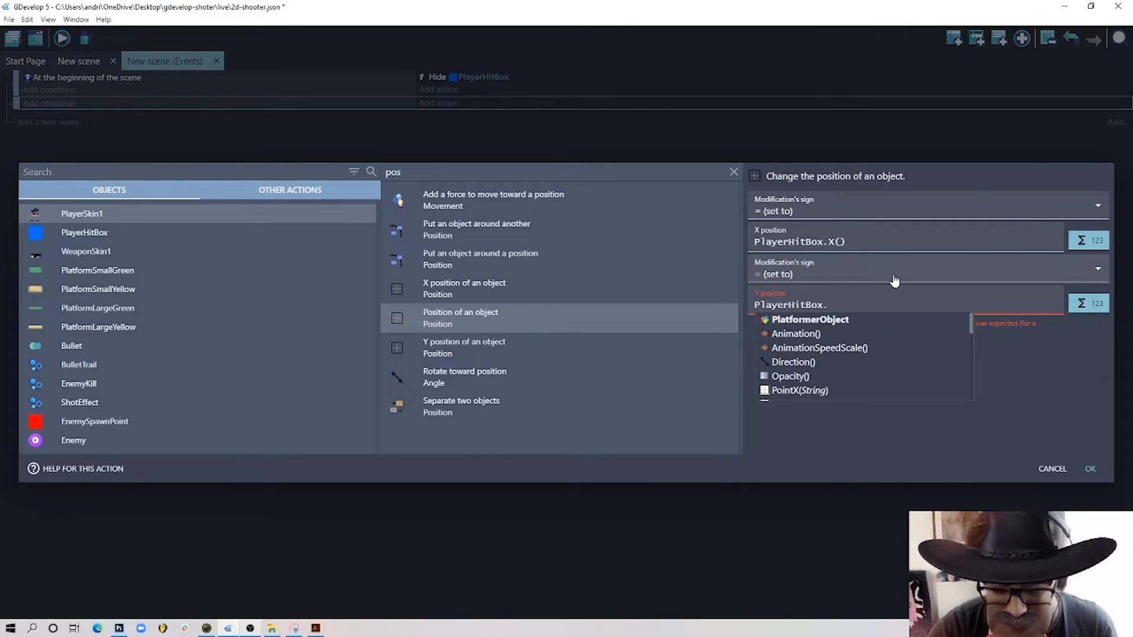
pyautogui.write('Y()')
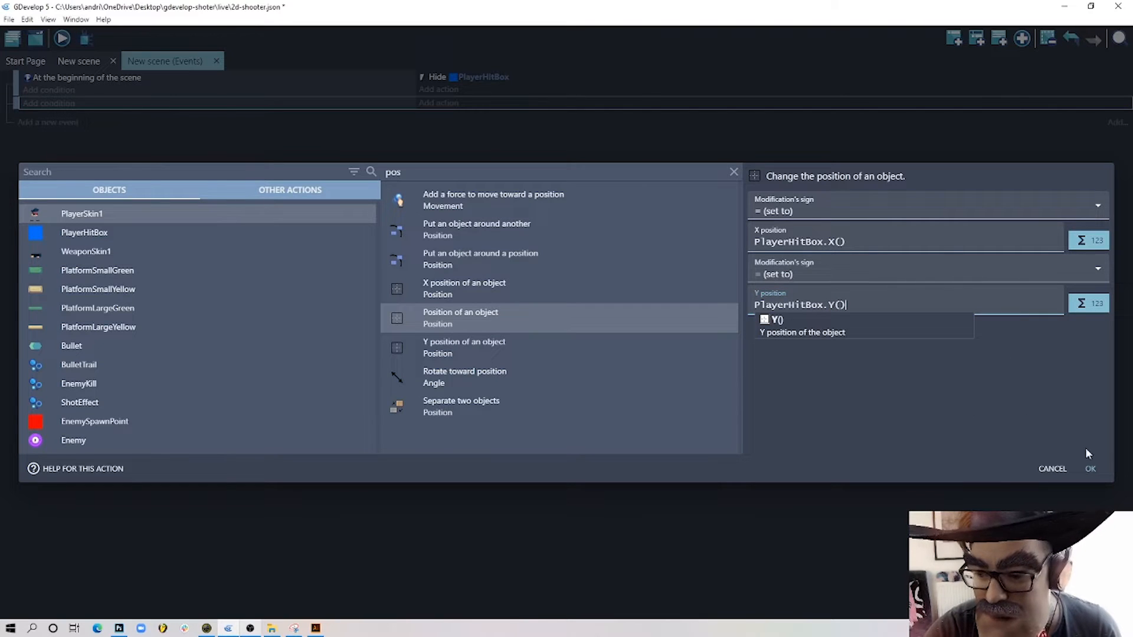
pyautogui.click(1089, 466)
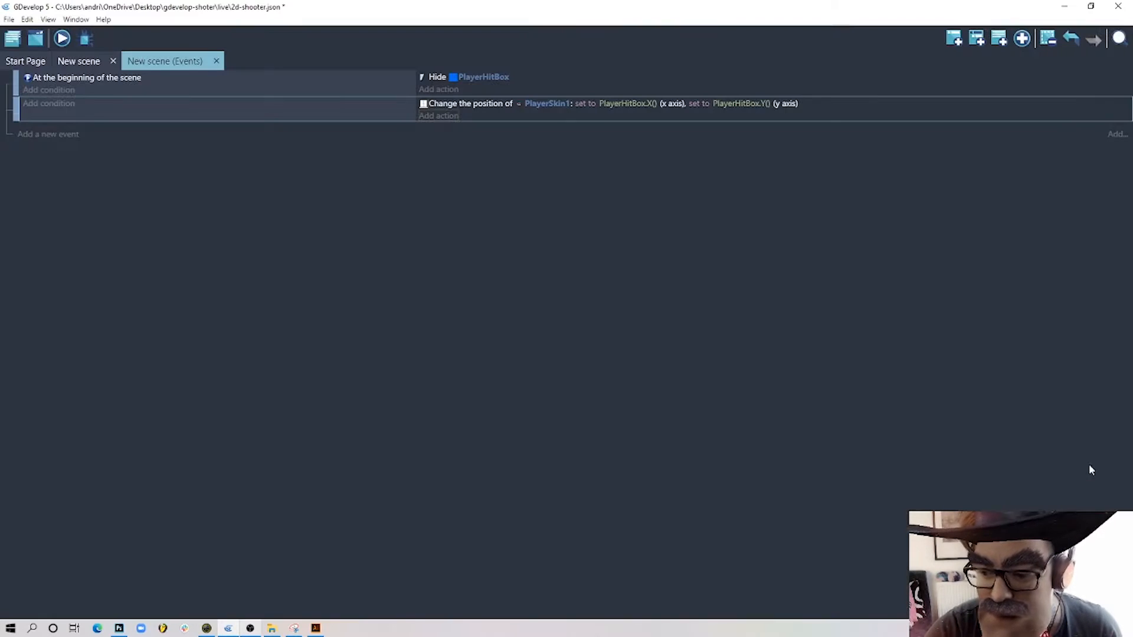
# - Duplicate the PlayerSkin1 position action within the second event
pyautogui.click(827, 104)
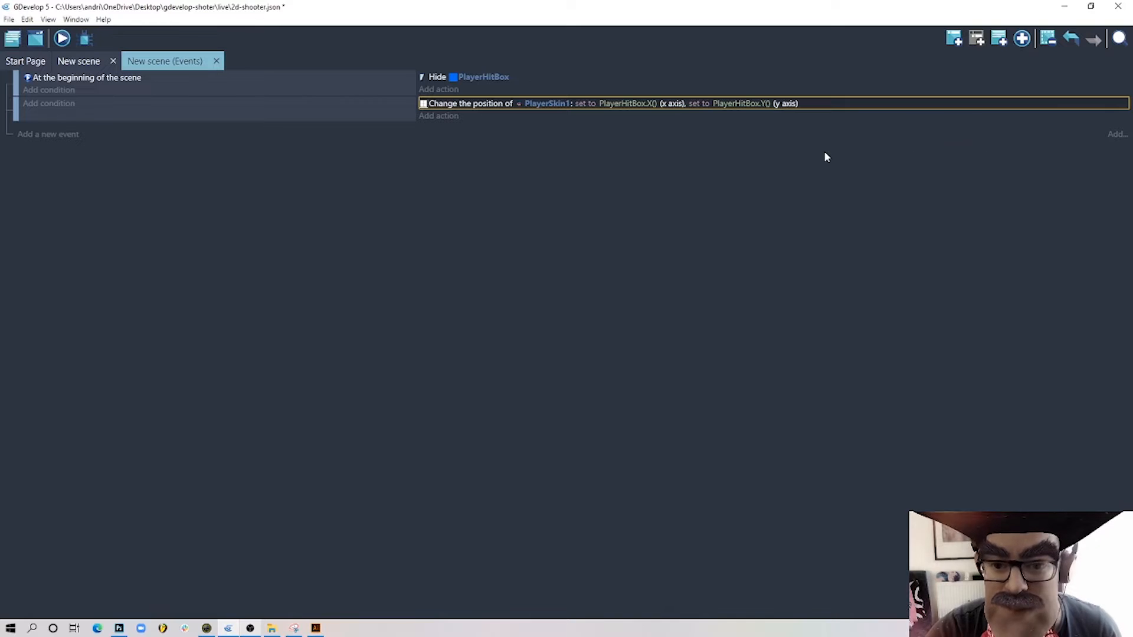
pyautogui.rightClick(812, 106)
pyautogui.click(833, 112)
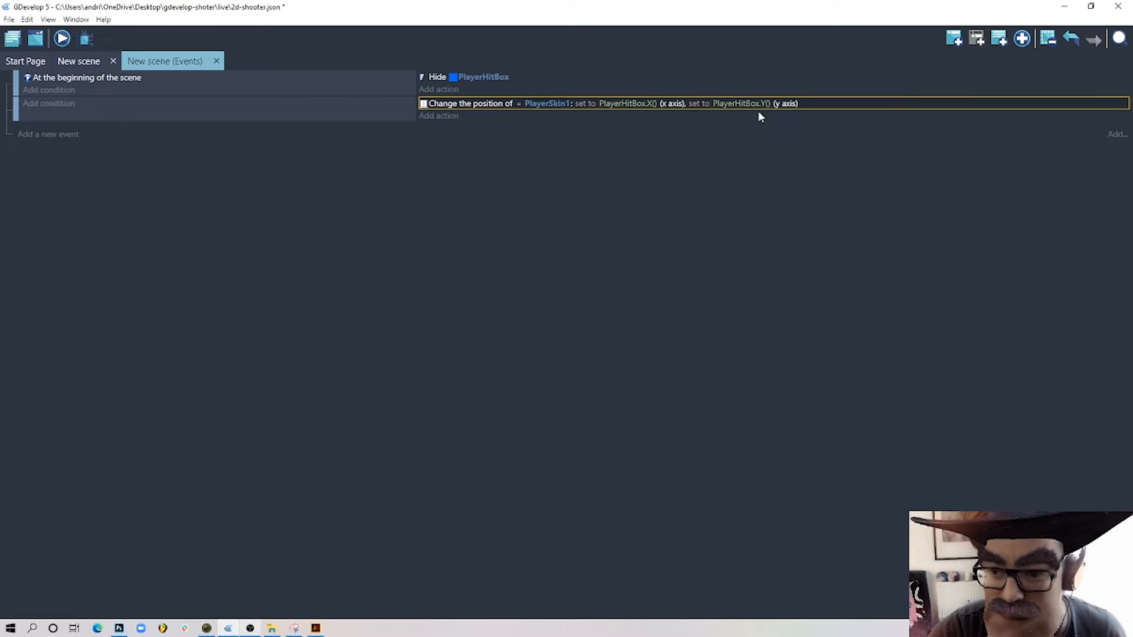
pyautogui.click(472, 121)
pyautogui.hotkey('ctrl', 'v')
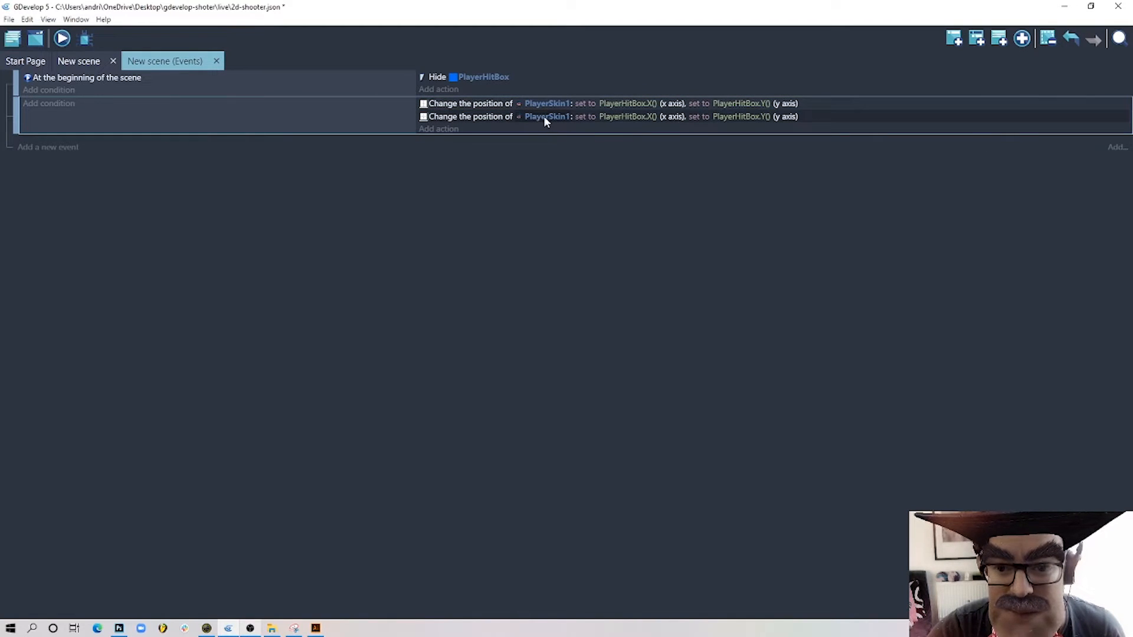
# - Change the object of the duplicated position action to WeaponSkin1
pyautogui.click(544, 115)
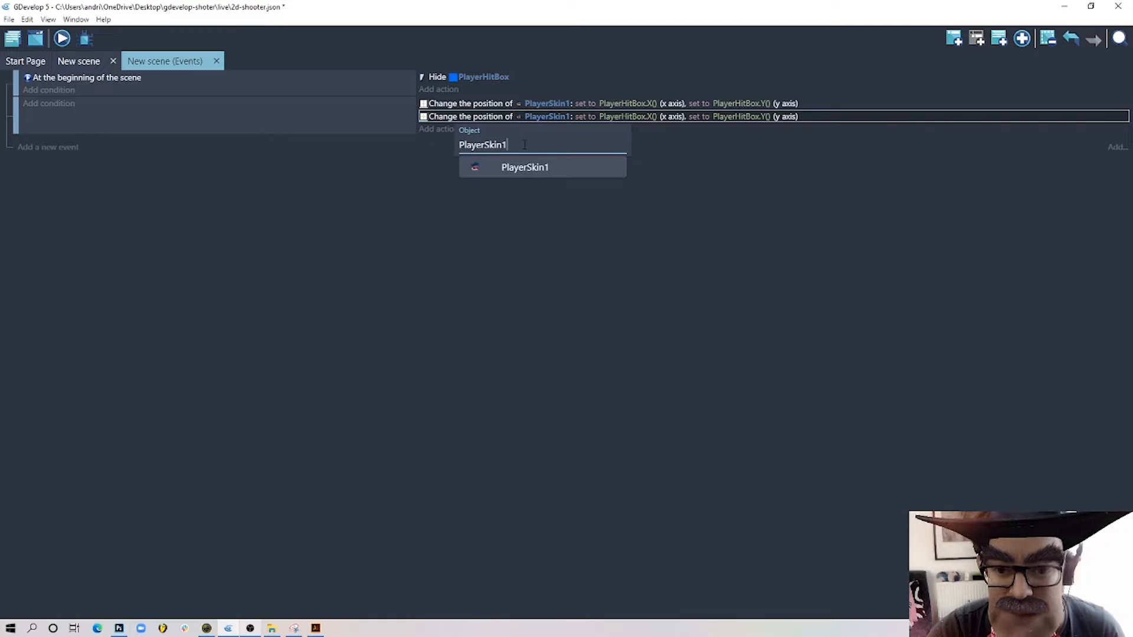
pyautogui.press('BackSpace')
pyautogui.press('BackSpace')
pyautogui.press('BackSpace')
pyautogui.press('BackSpace')
pyautogui.press('BackSpace')
pyautogui.press('BackSpace')
pyautogui.press('BackSpace')
pyautogui.press('BackSpace')
pyautogui.press('BackSpace')
pyautogui.press('BackSpace')
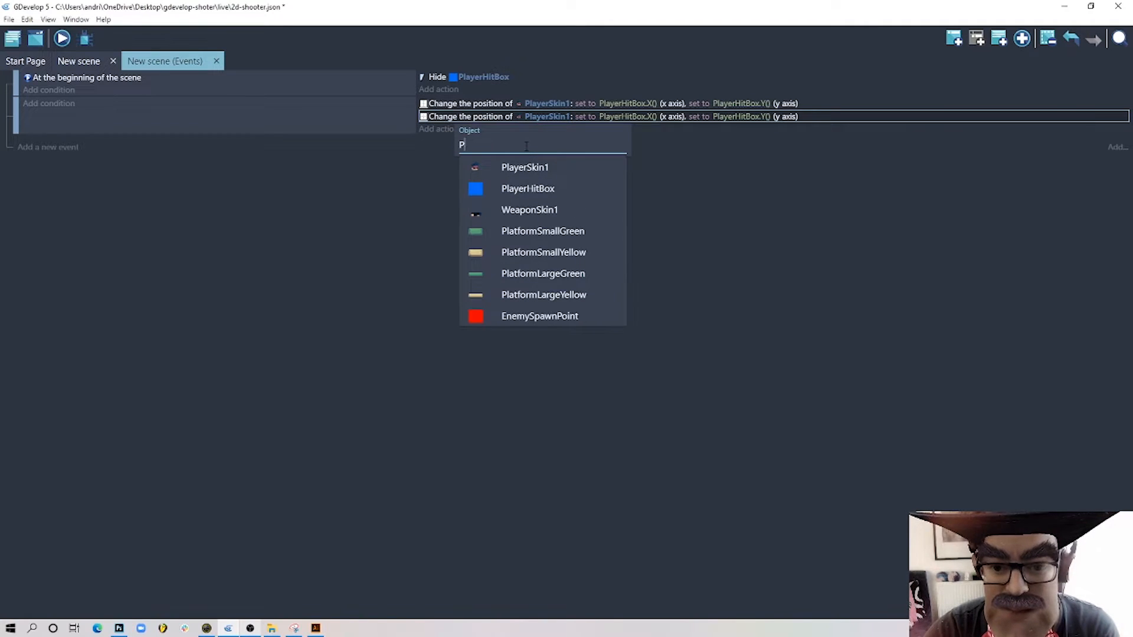
pyautogui.press('BackSpace')
pyautogui.click(549, 209)
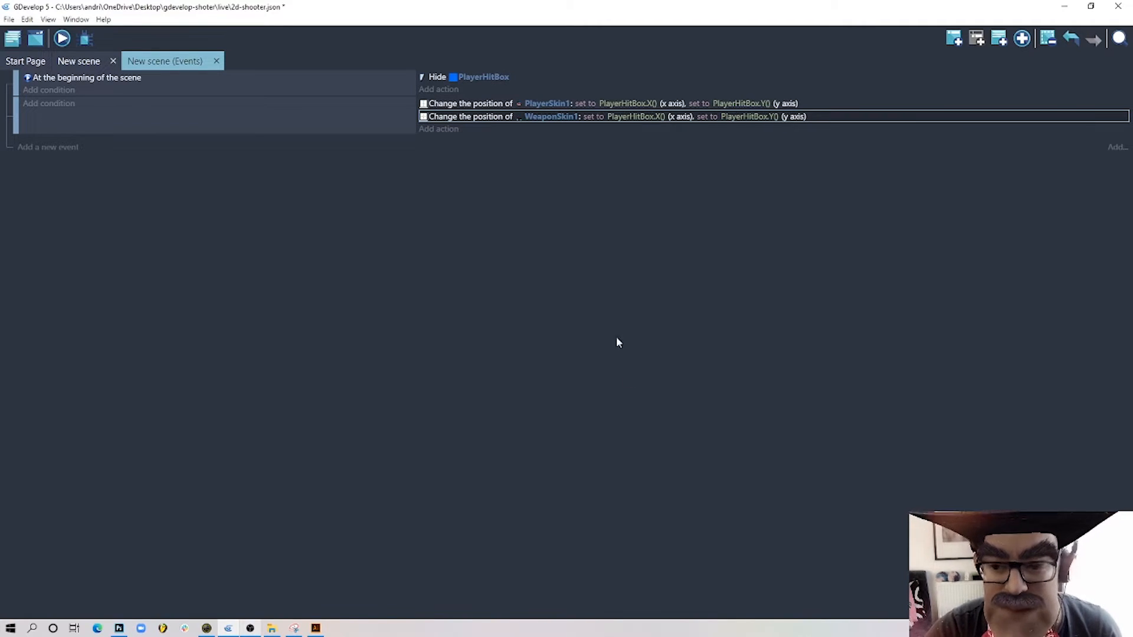
# - Preview the game and run and jump the player across the platforms to check how the player and weapon skins follow
pyautogui.click(84, 40)
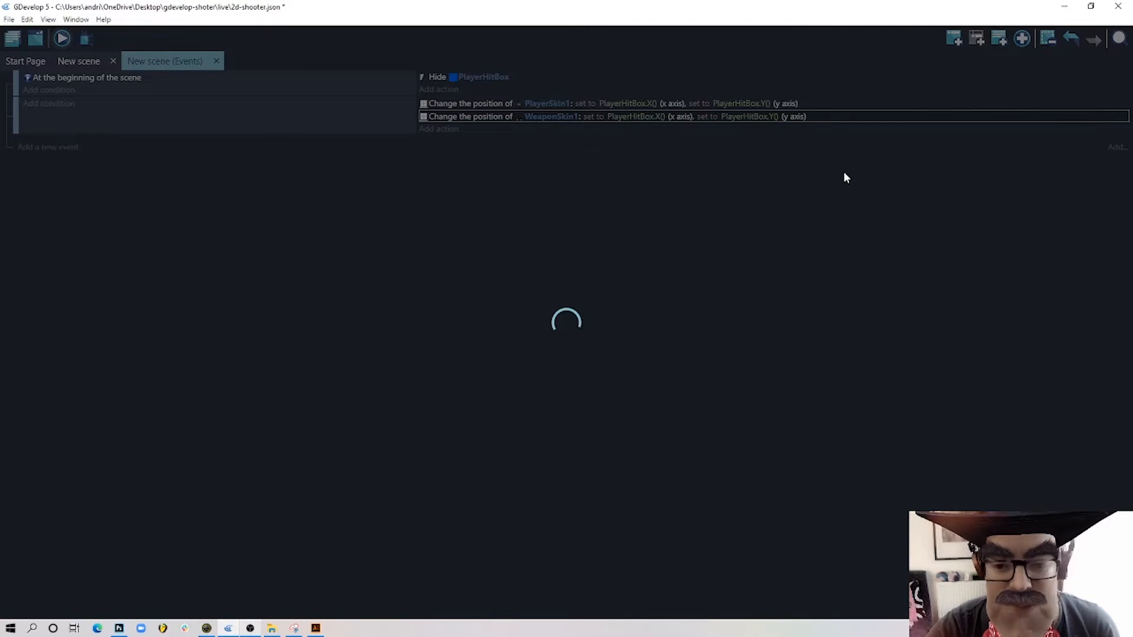
pyautogui.press('Right')
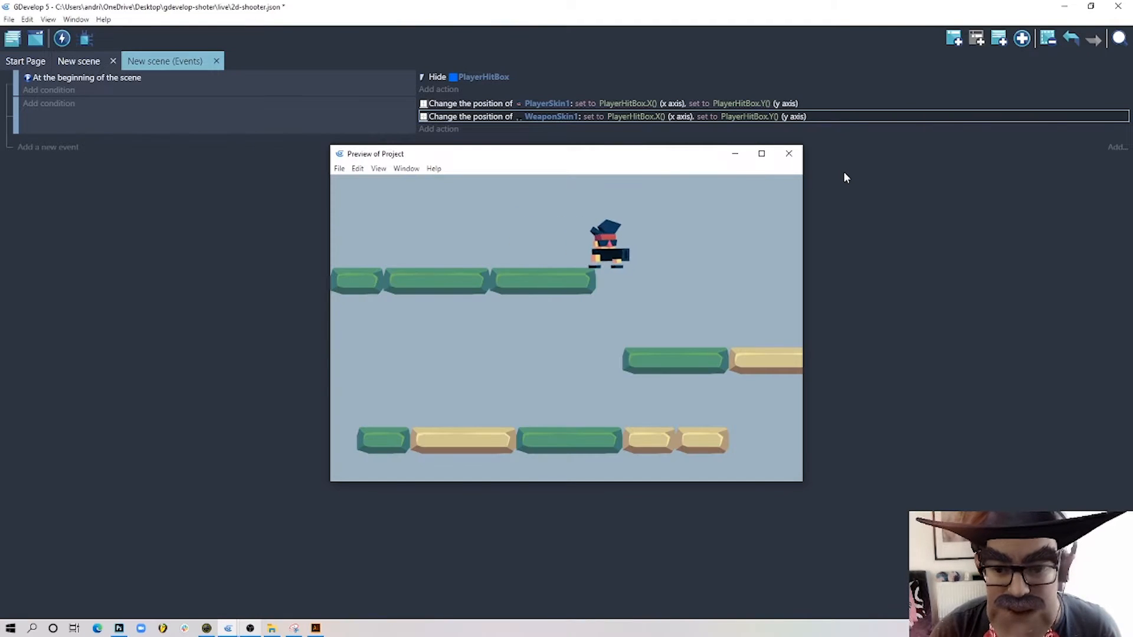
pyautogui.press('Left')
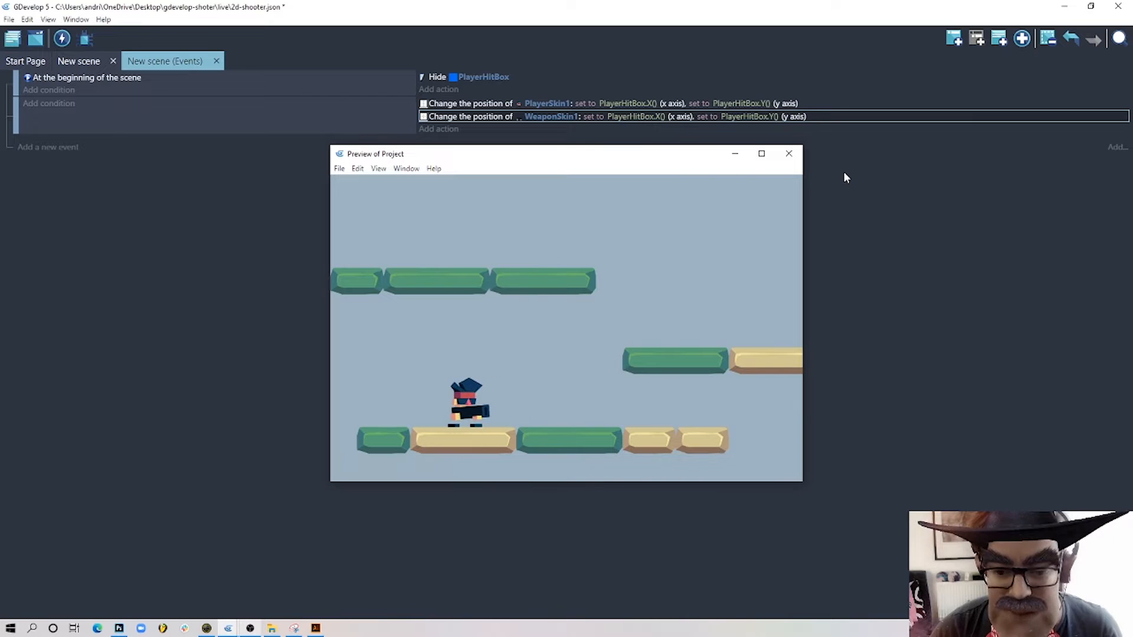
pyautogui.press('Right')
pyautogui.press('space')
pyautogui.press('Left')
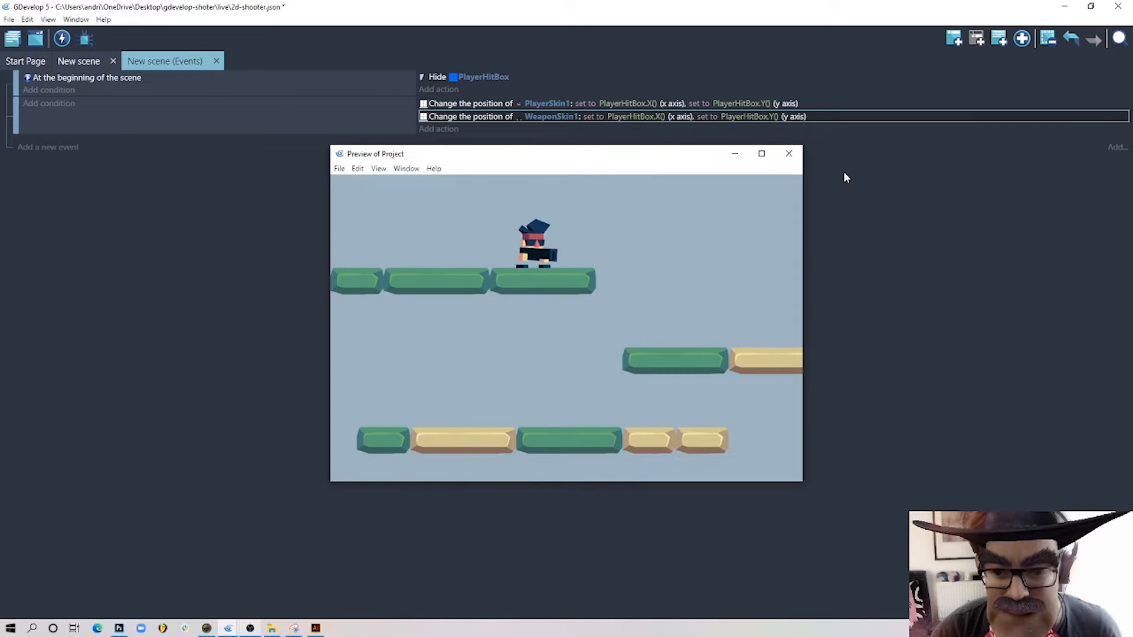
pyautogui.press('Right')
pyautogui.press('Left')
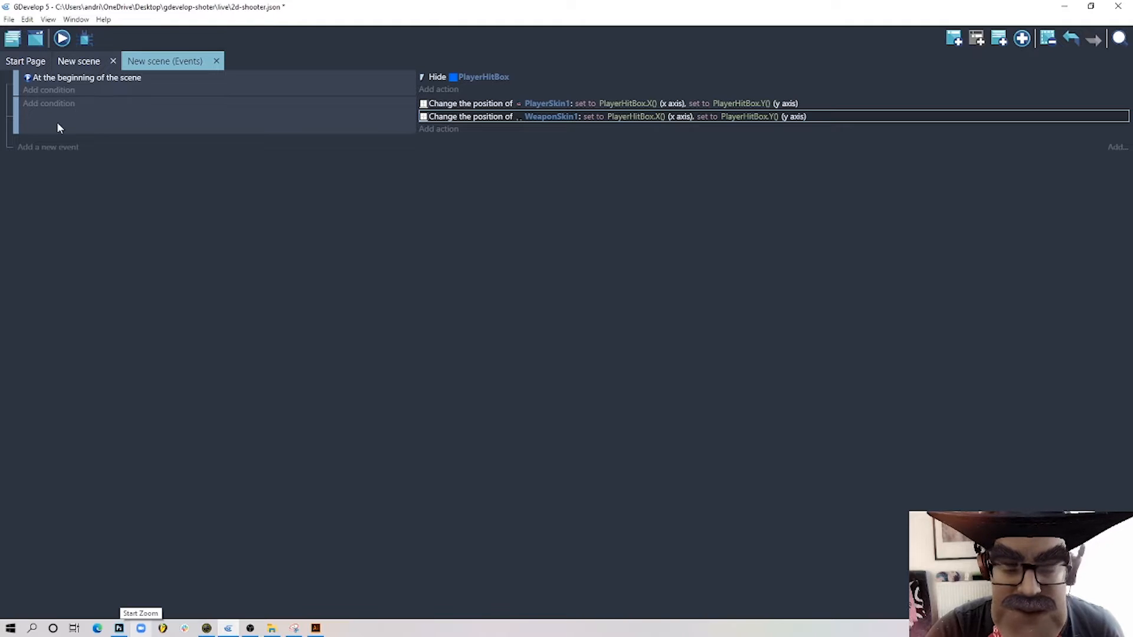
# - Add a "Camera center X position" action to the second event with the "= (set to)" operator
pyautogui.click(424, 131)
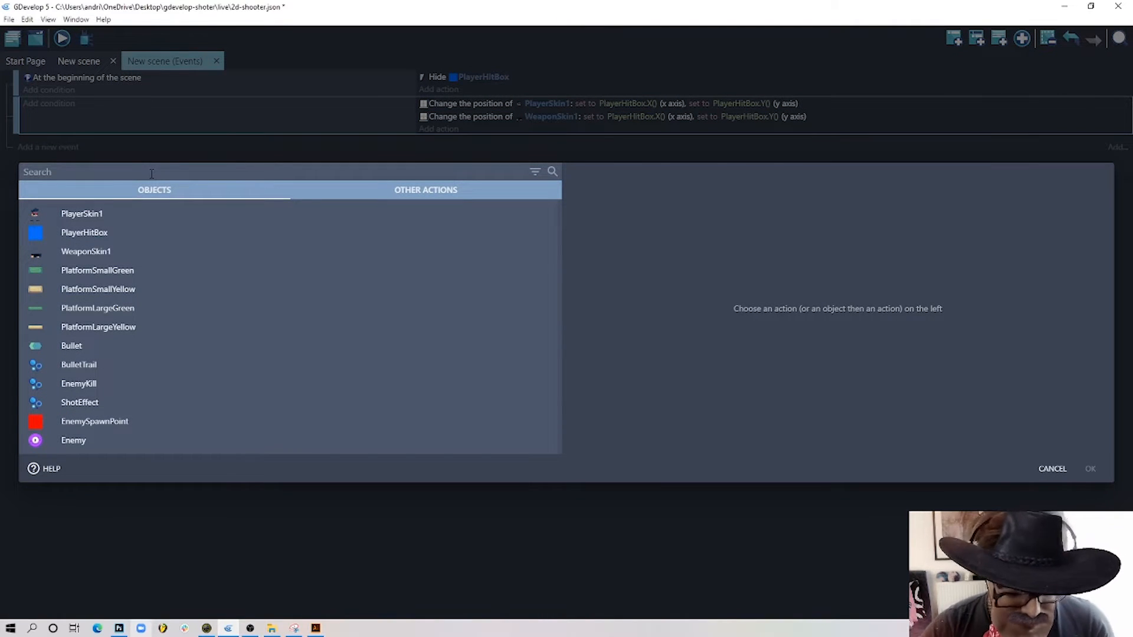
pyautogui.write('cam')
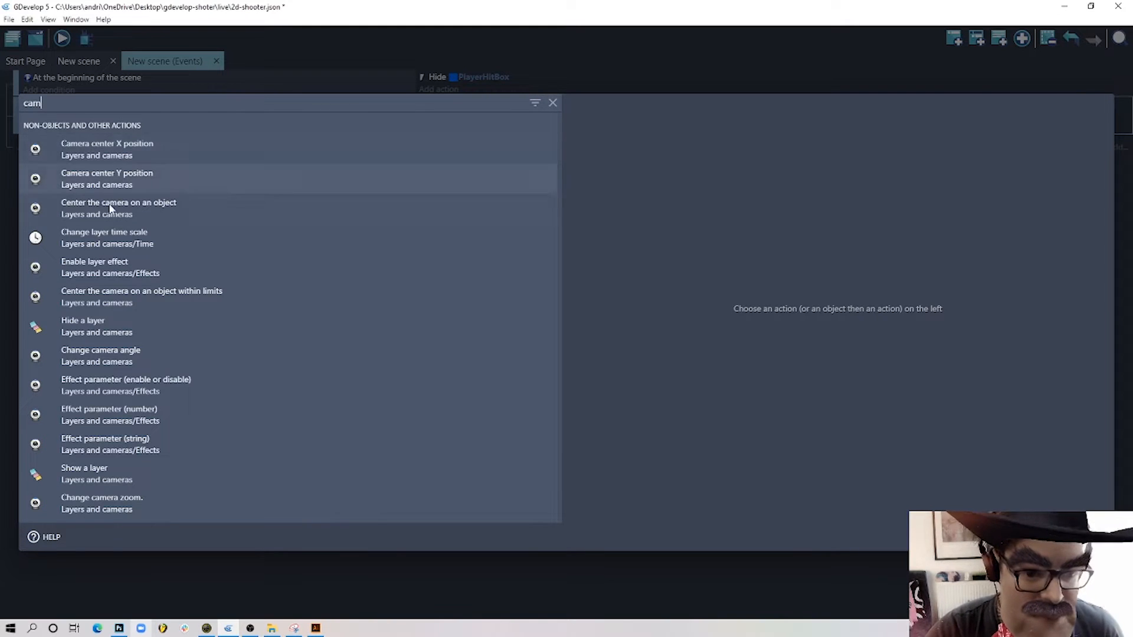
pyautogui.click(157, 155)
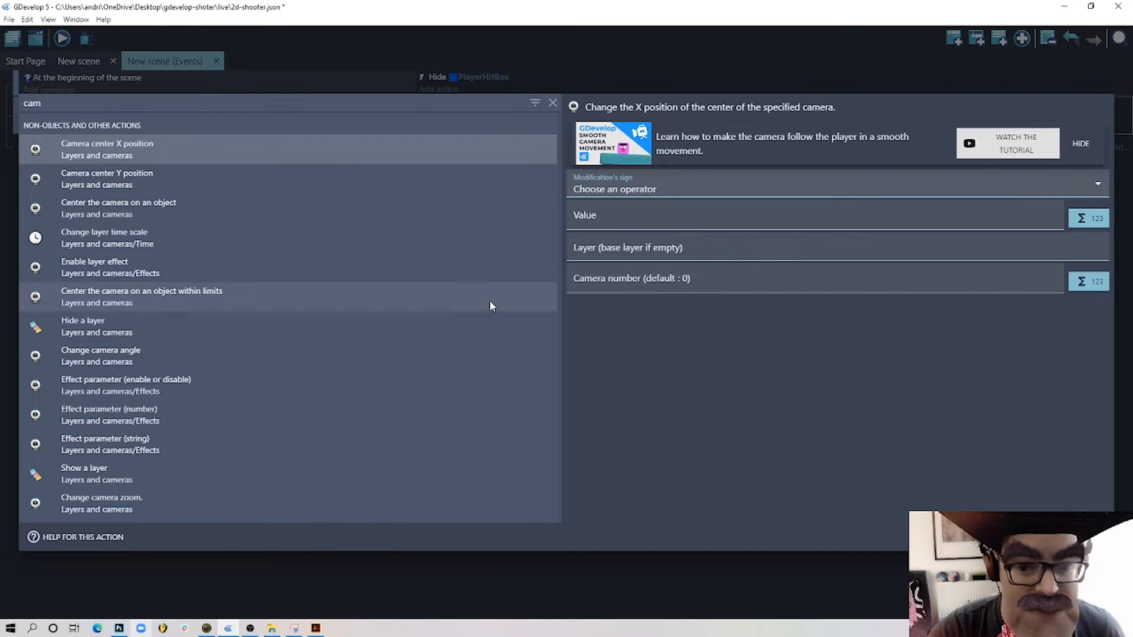
pyautogui.click(663, 190)
pyautogui.click(652, 211)
pyautogui.click(614, 223)
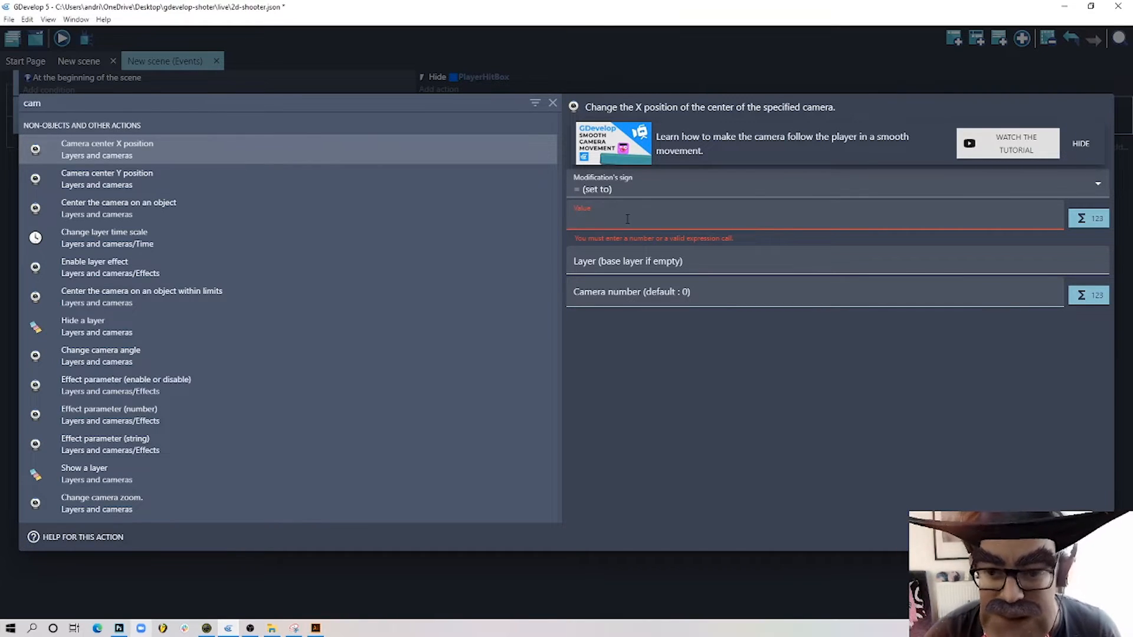
# - Enter lerp(CameraX(), PlayerHitBox.X(), 0.02) as the camera X value and accept the action
pyautogui.write('(')
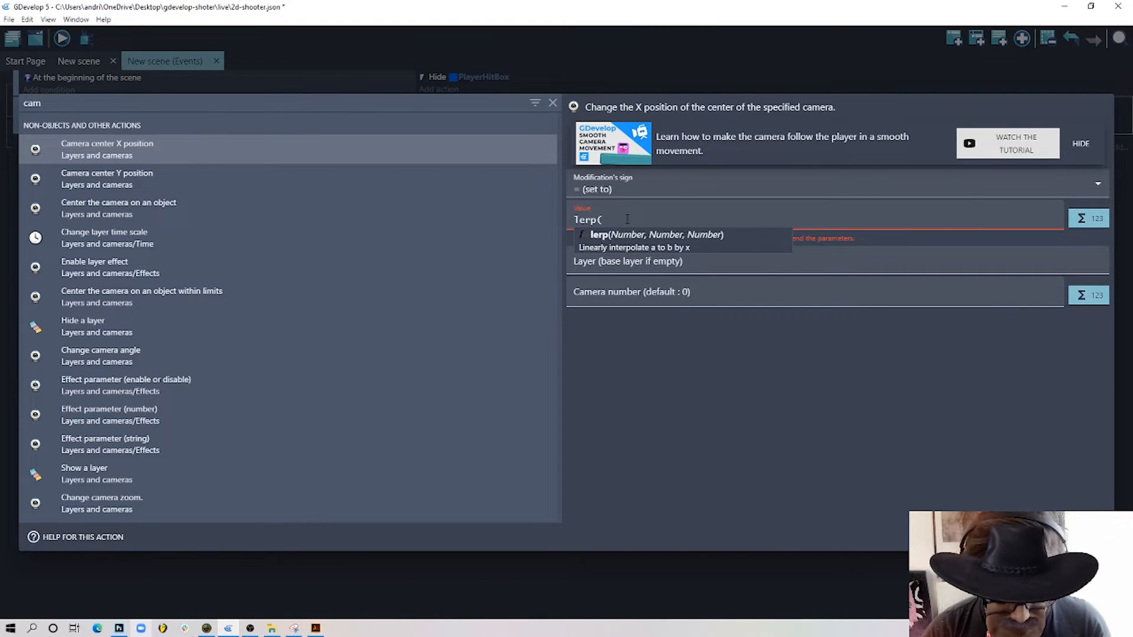
pyautogui.write('C')
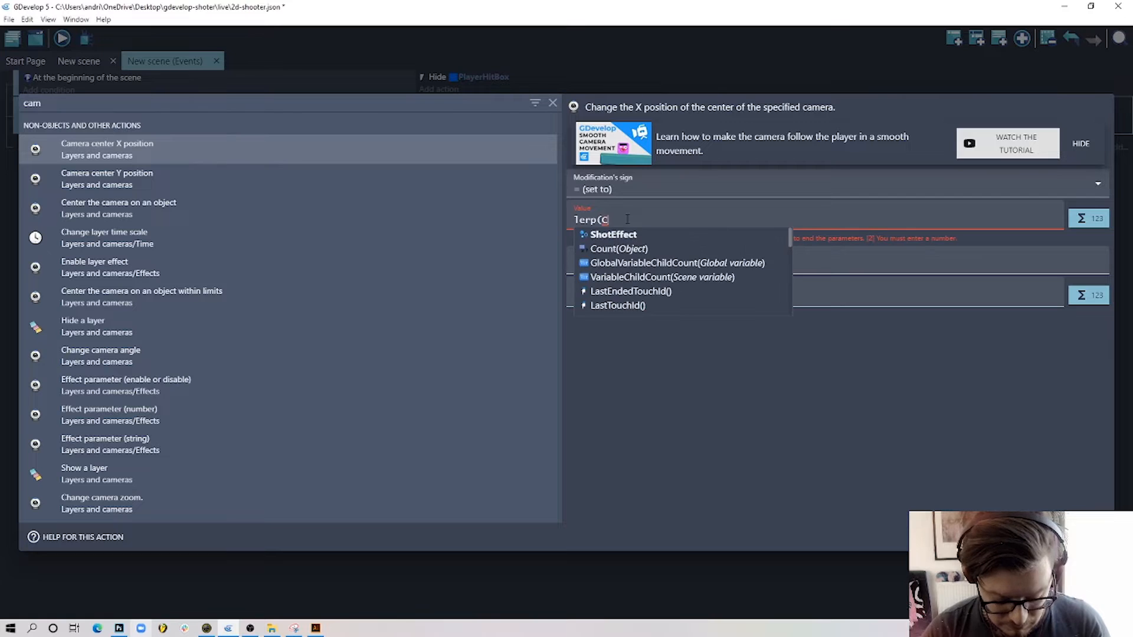
pyautogui.write('ameraX(),')
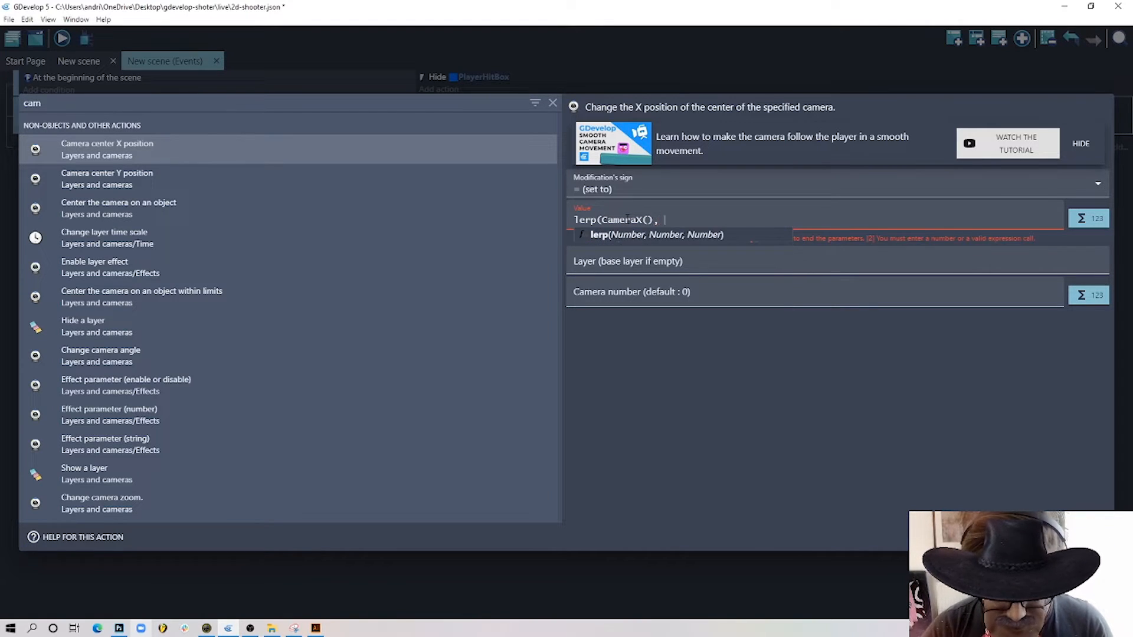
pyautogui.write(' Pl')
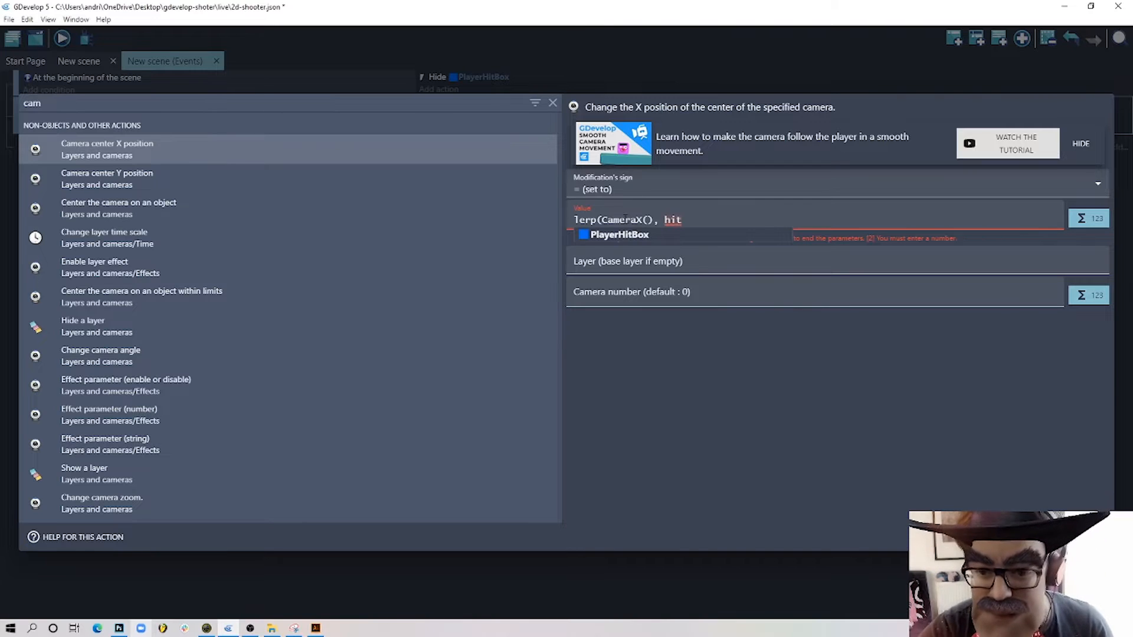
pyautogui.click(637, 233)
pyautogui.write('X()')
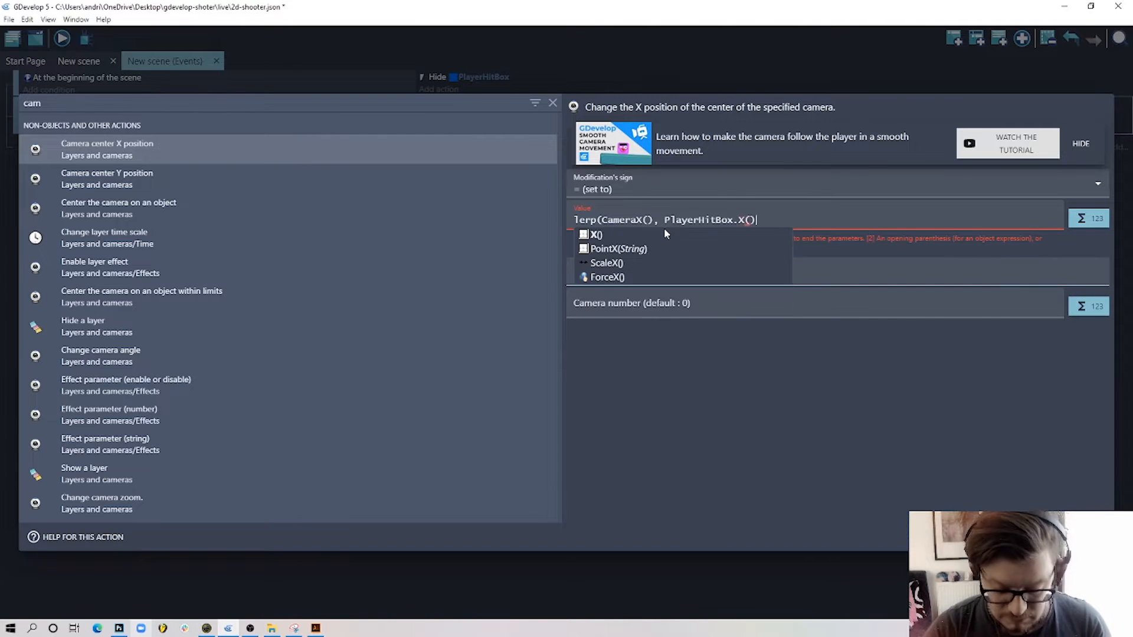
pyautogui.write(', 0.02)')
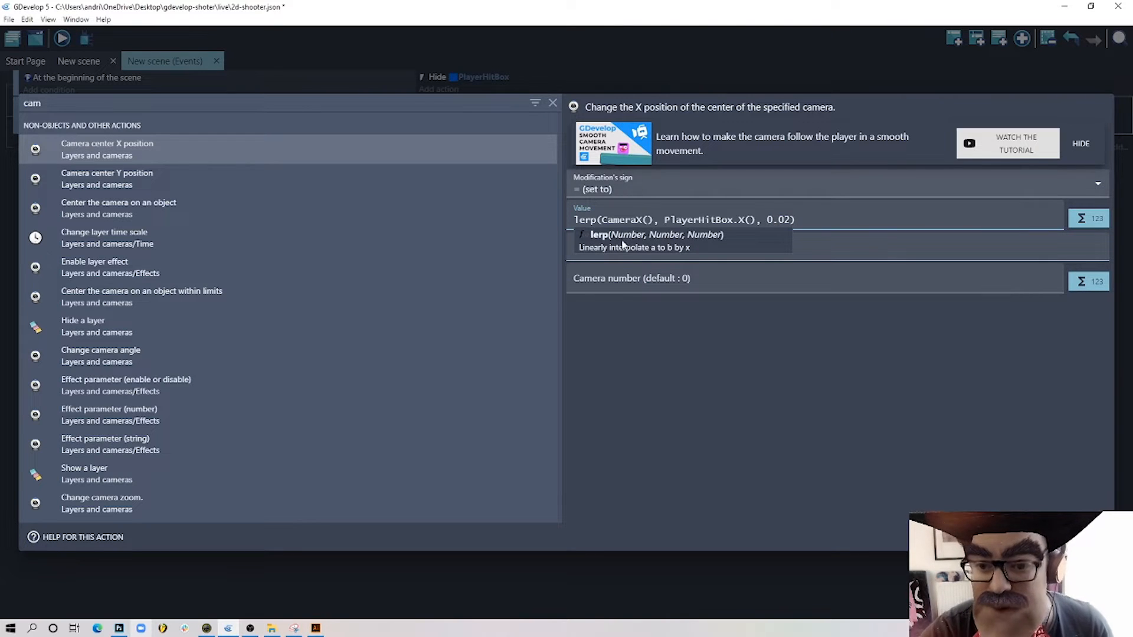
pyautogui.click(687, 322)
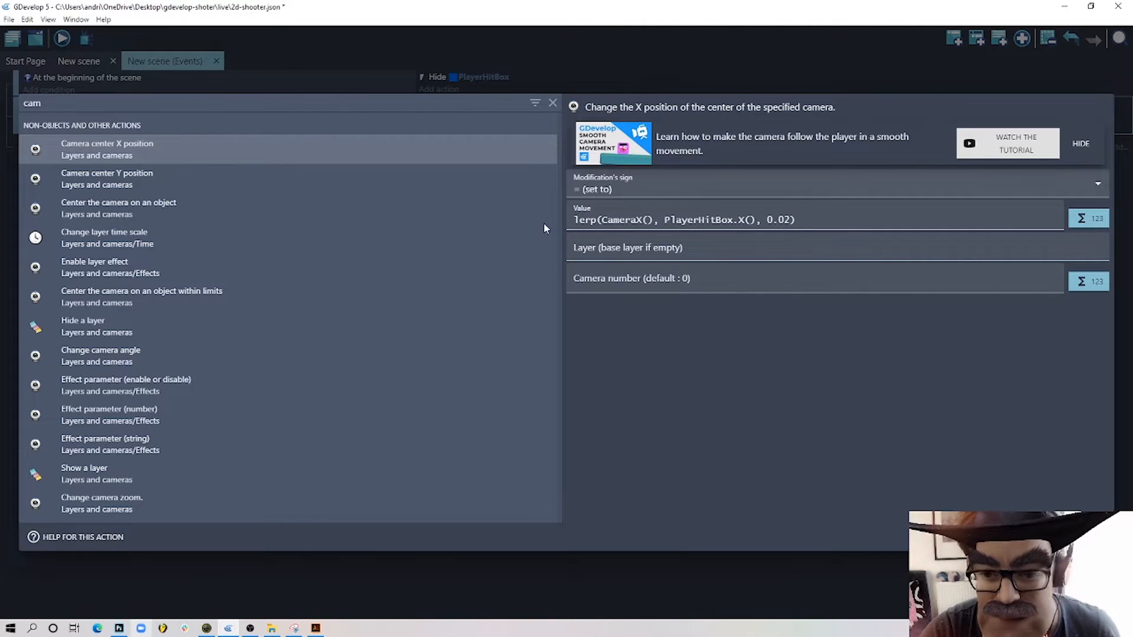
pyautogui.click(1089, 537)
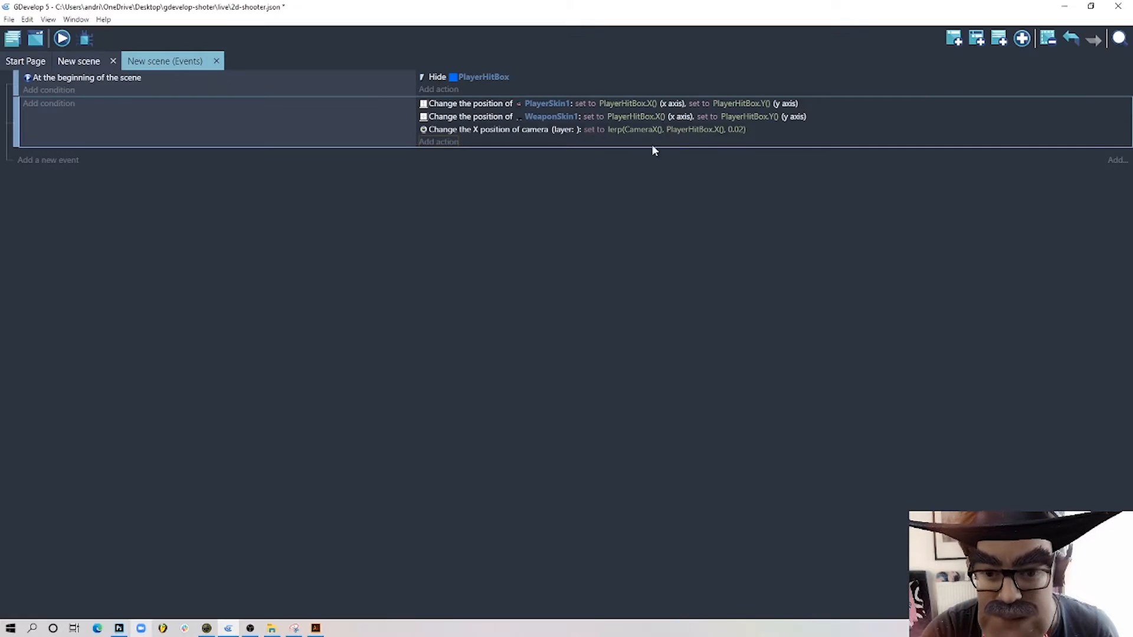
# - Duplicate the camera X position action in the second event and change the copy to "Camera center Y position"
pyautogui.rightClick(803, 132)
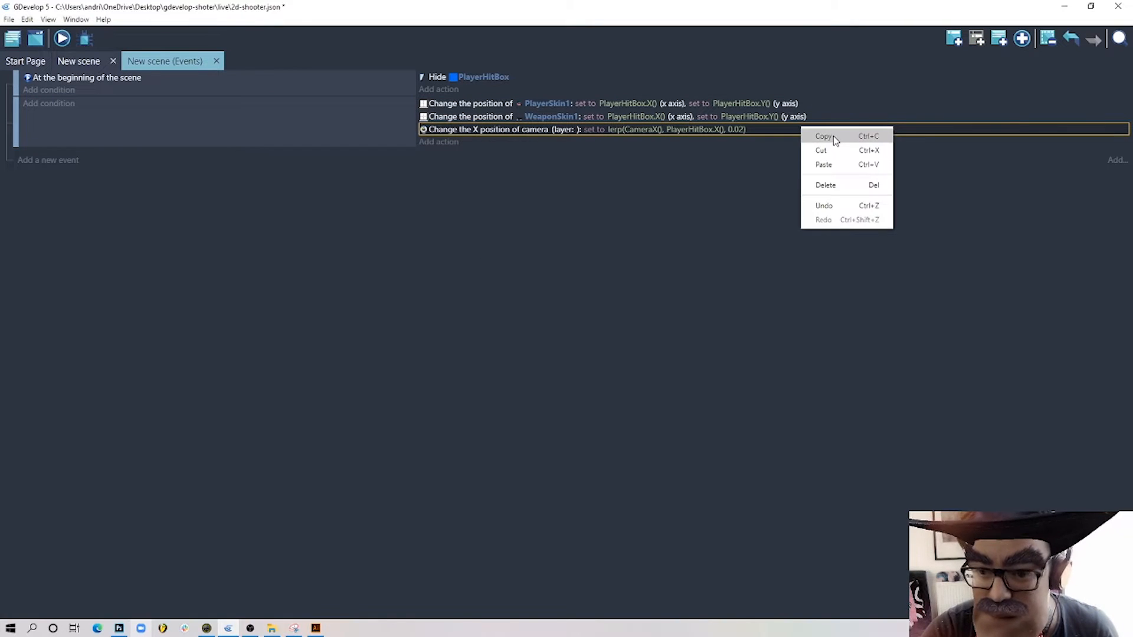
pyautogui.click(833, 136)
pyautogui.hotkey('ctrl', 'v')
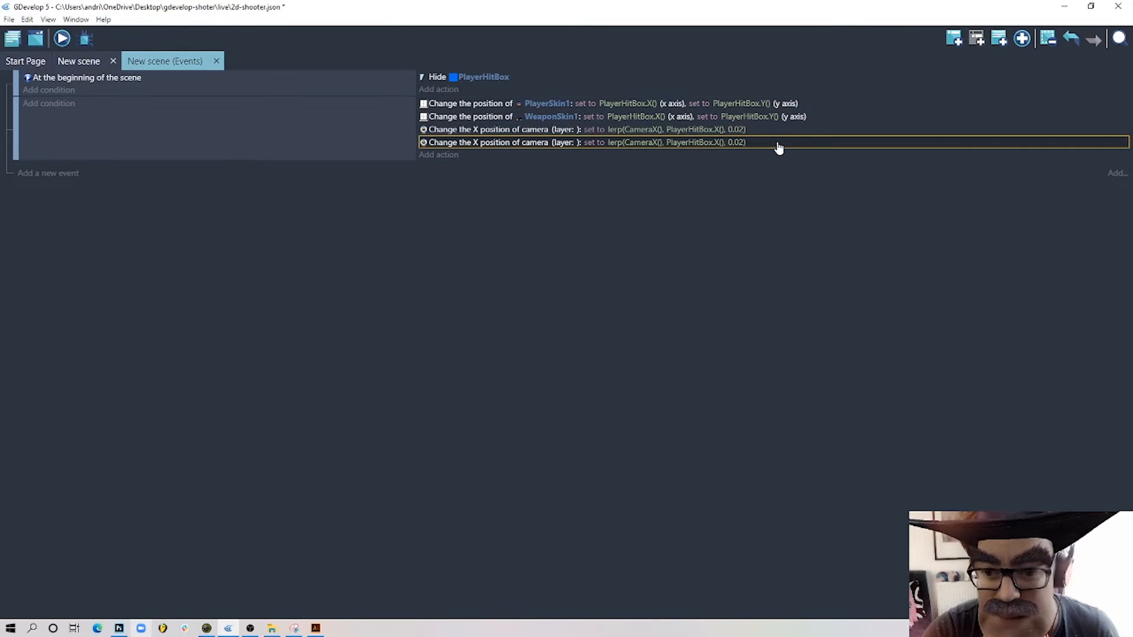
pyautogui.doubleClick(779, 146)
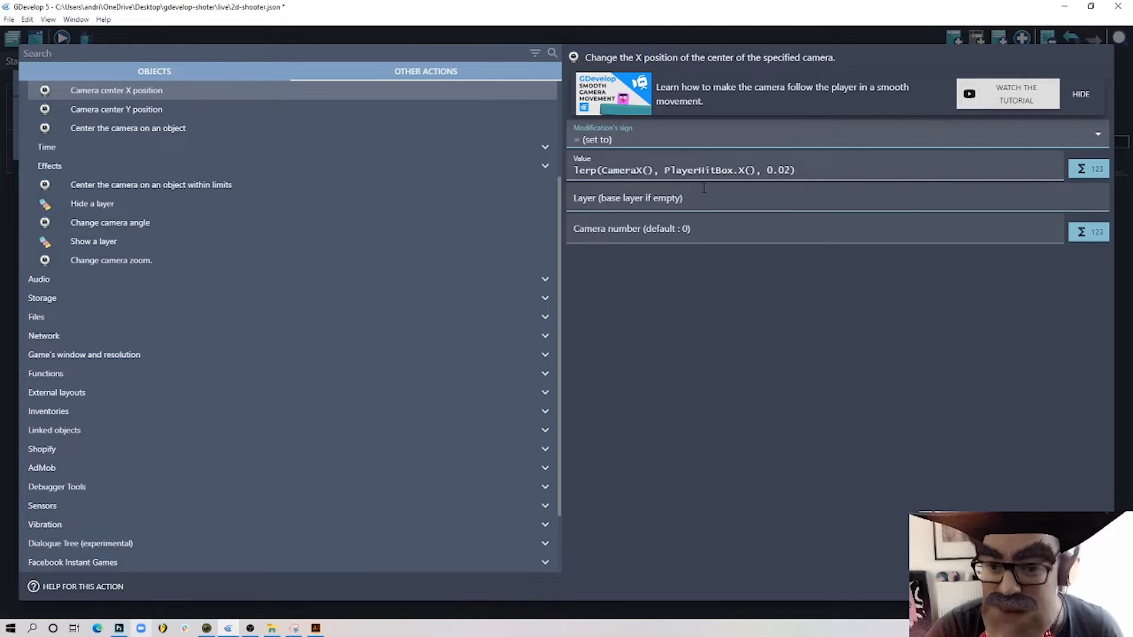
pyautogui.click(122, 113)
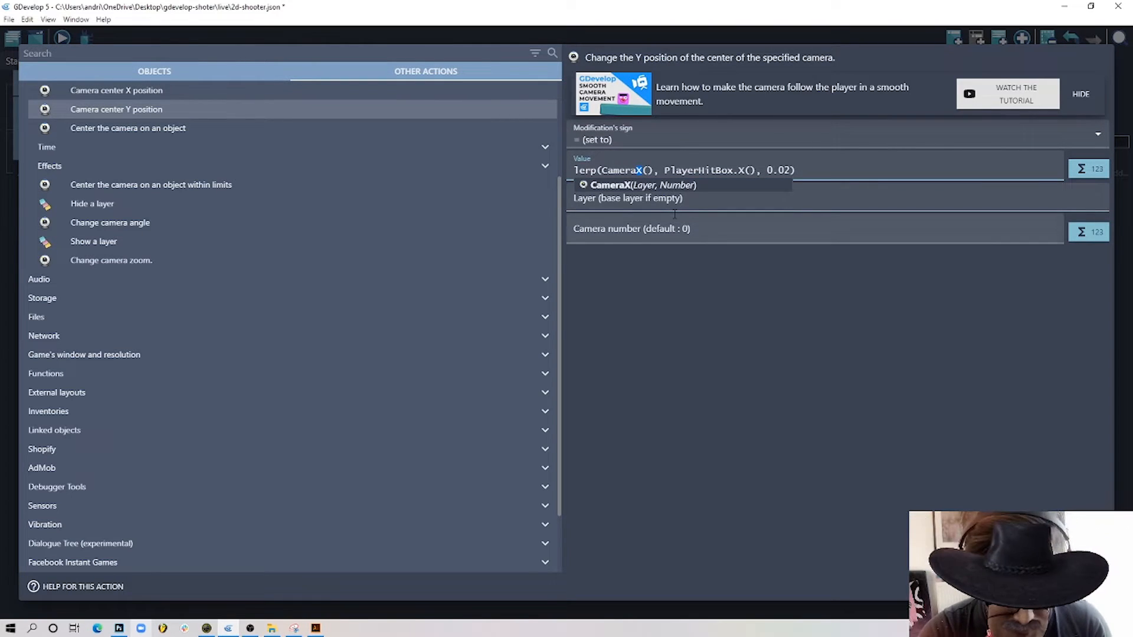
# - Change the camera Y value to lerp(CameraY(), PlayerHitBox.Y(), 0.02) and accept the action
pyautogui.write('Y')
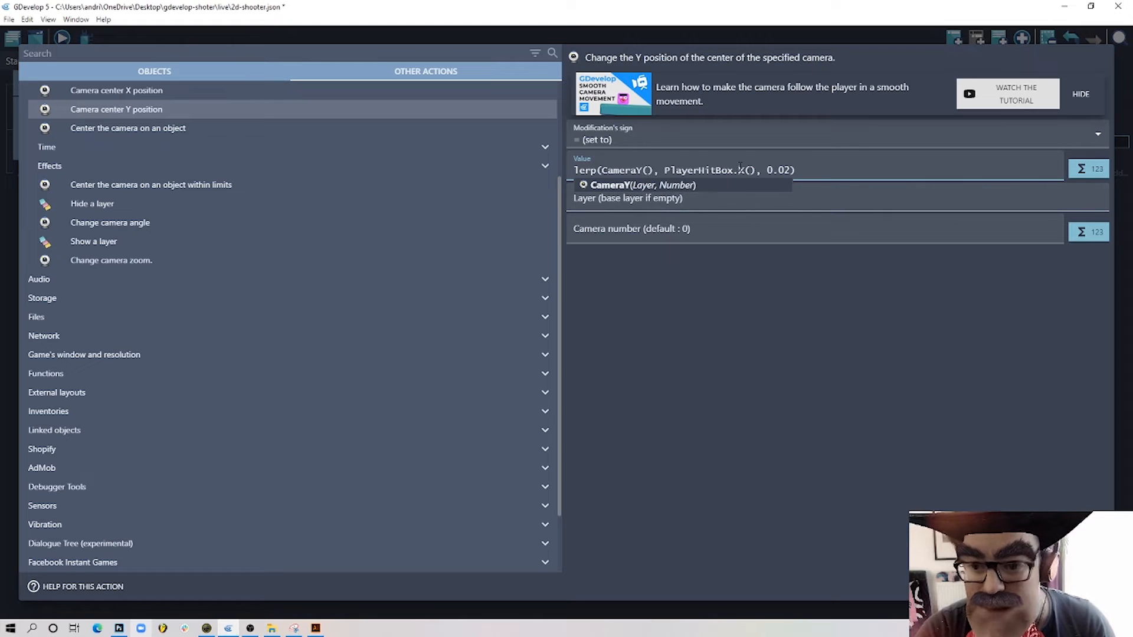
pyautogui.write('Y')
pyautogui.click(858, 362)
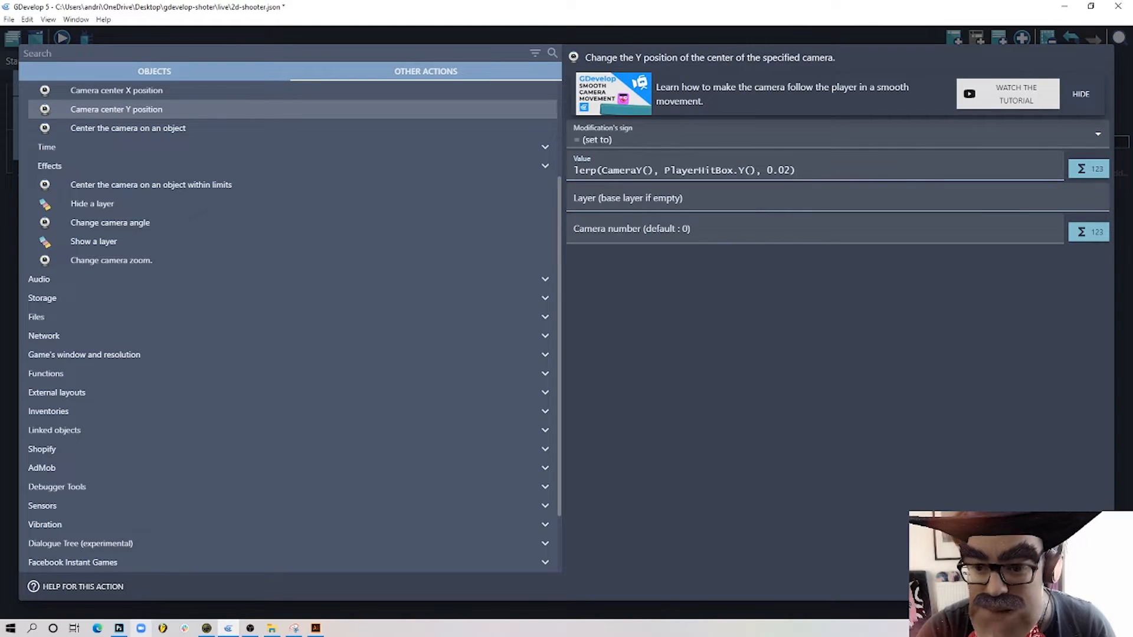
pyautogui.click(1092, 586)
# - Preview the game and run and jump the player between platforms to check how the camera follows, then close the preview
pyautogui.click(62, 39)
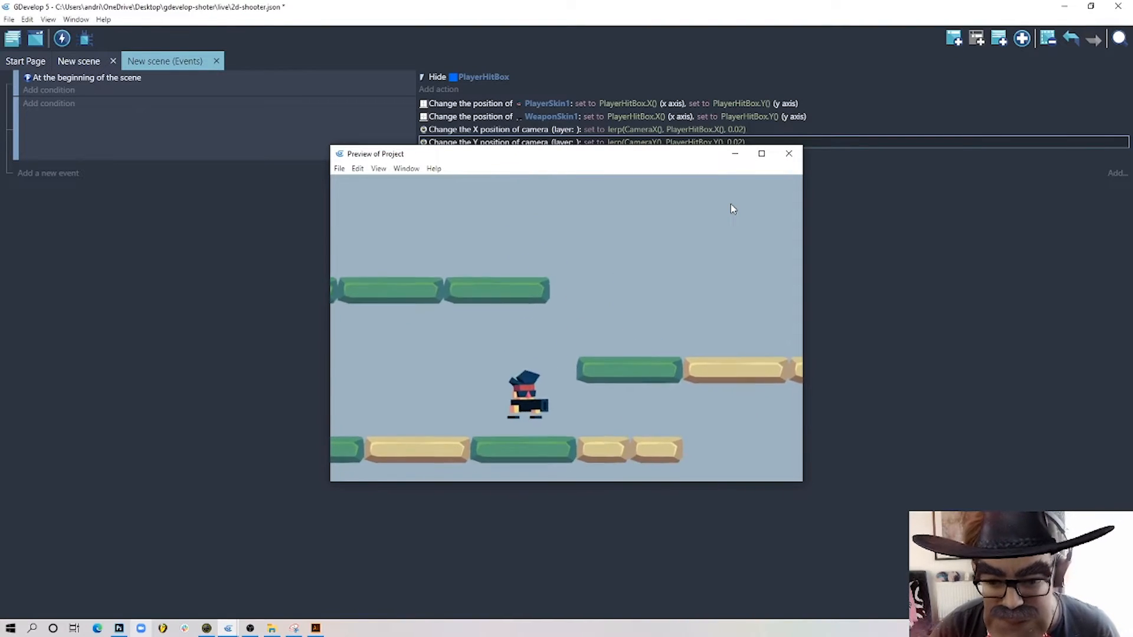
pyautogui.press('Right')
pyautogui.press('space')
pyautogui.press('Left')
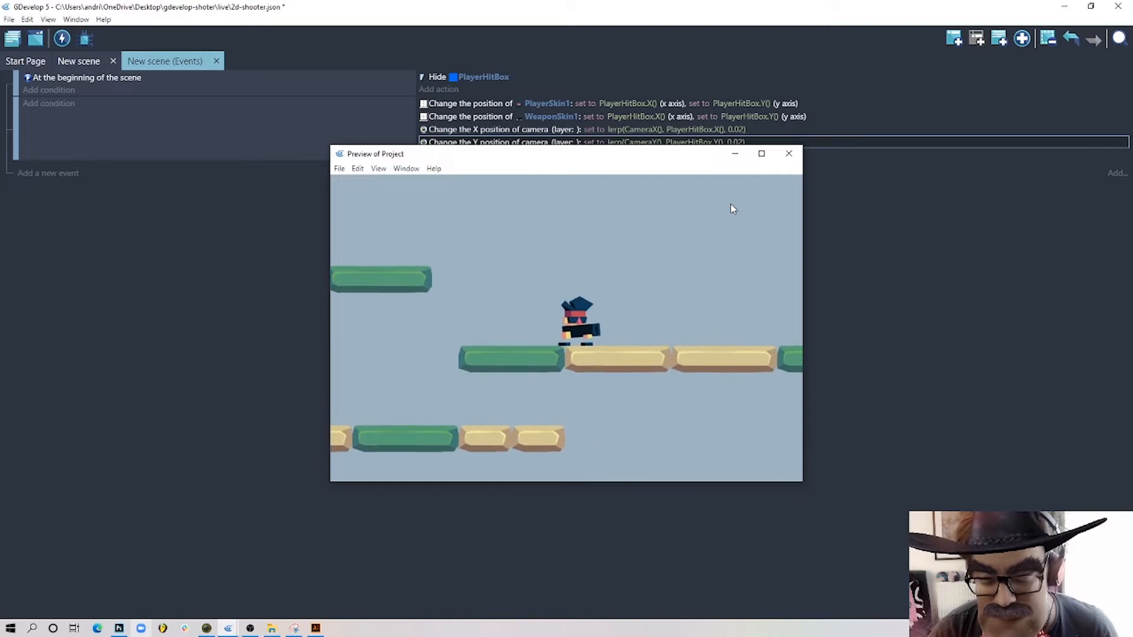
pyautogui.press('space')
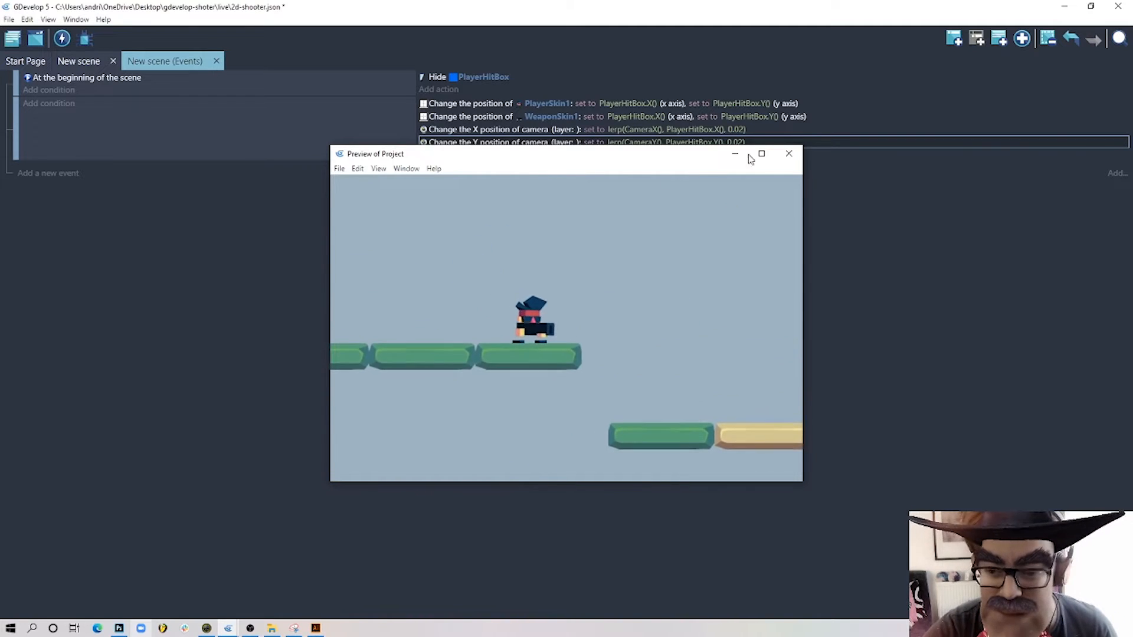
pyautogui.click(790, 154)
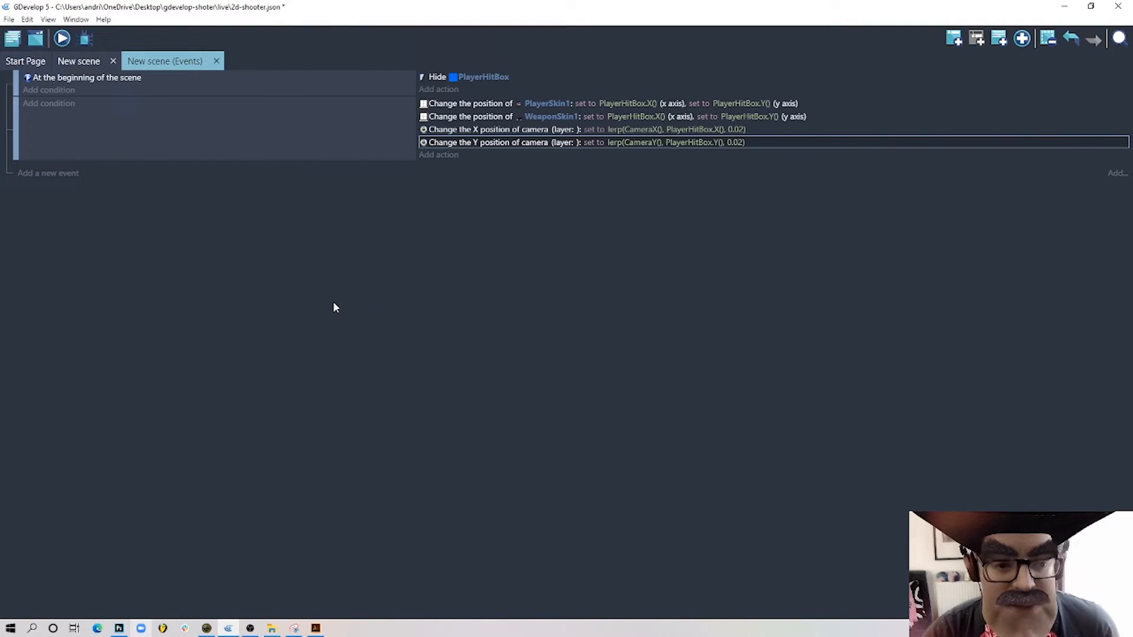
# - Place an Enemy instance in the scene at about X 945, Y 45, above the row of yellow platforms
pyautogui.click(76, 62)
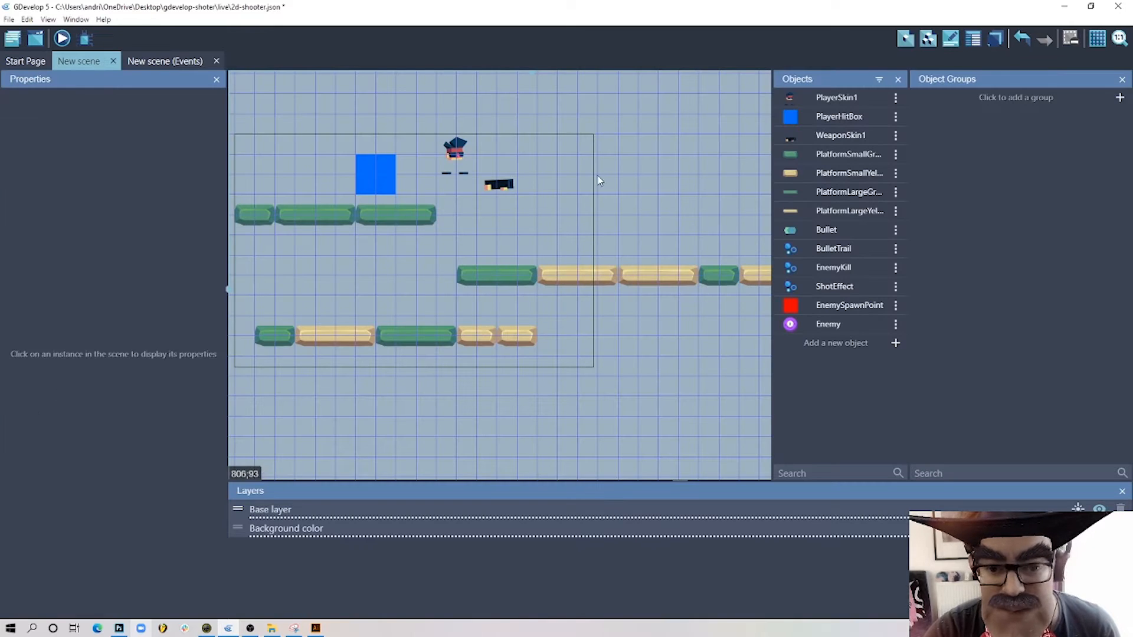
pyautogui.moveTo(828, 329); pyautogui.dragTo(673, 167)
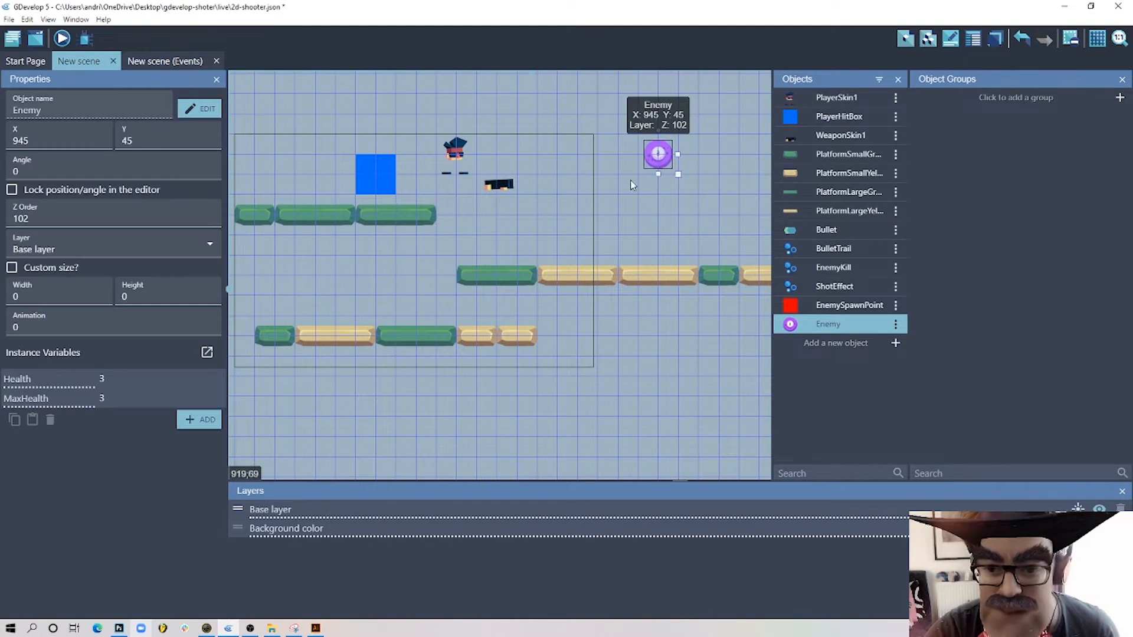
pyautogui.click(648, 344)
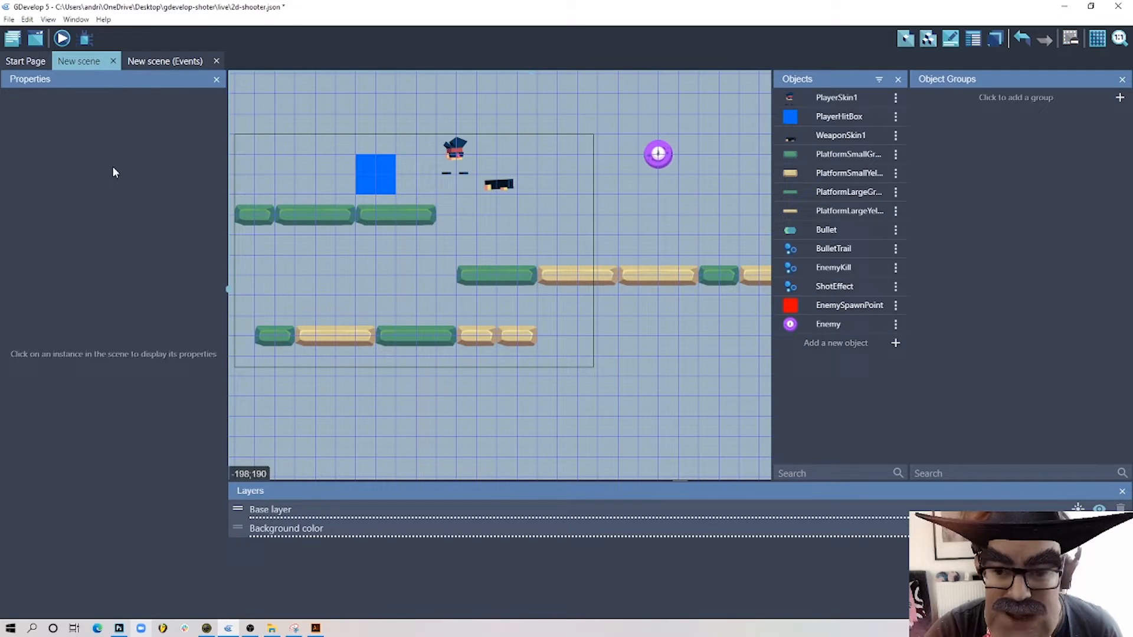
# - Add an Enemy action "Add a force to move toward a position" to the second event
pyautogui.click(166, 61)
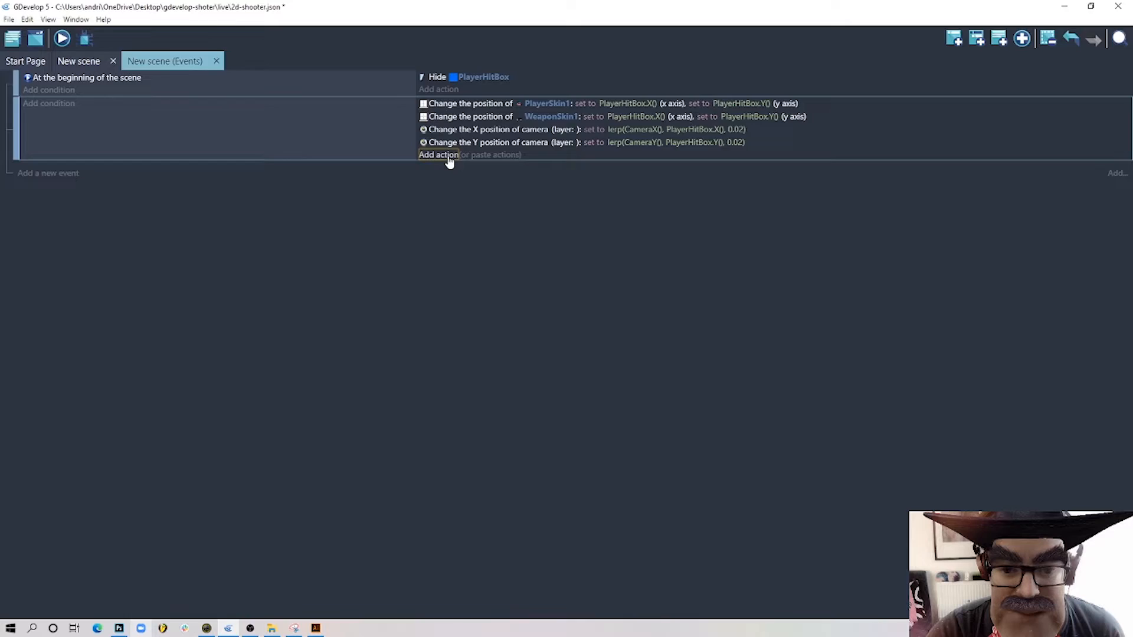
pyautogui.click(440, 155)
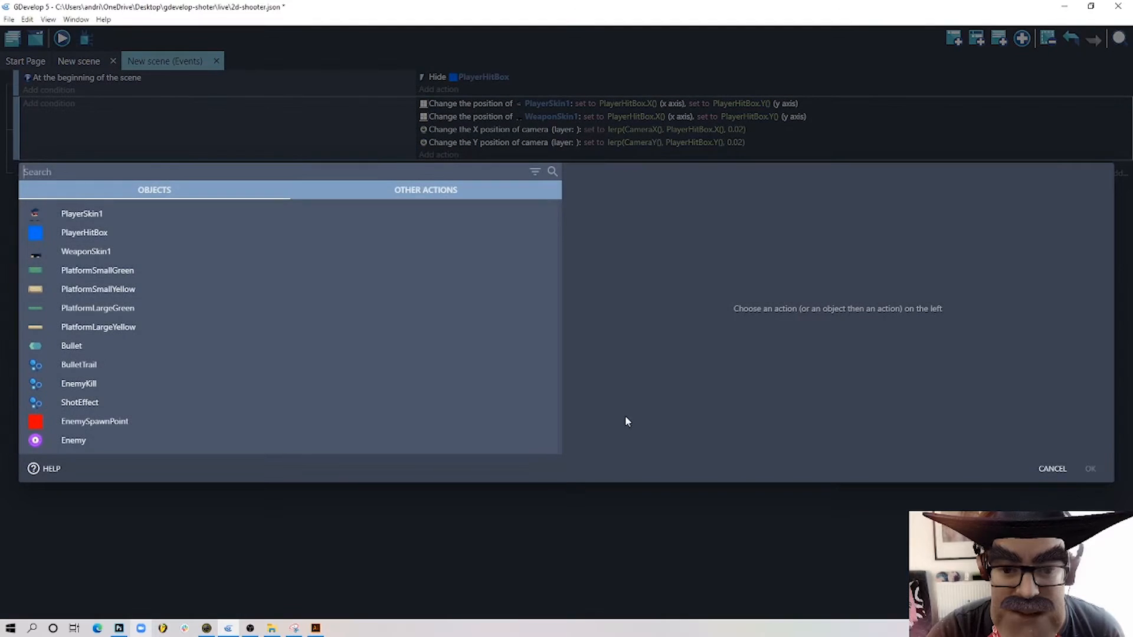
pyautogui.click(93, 439)
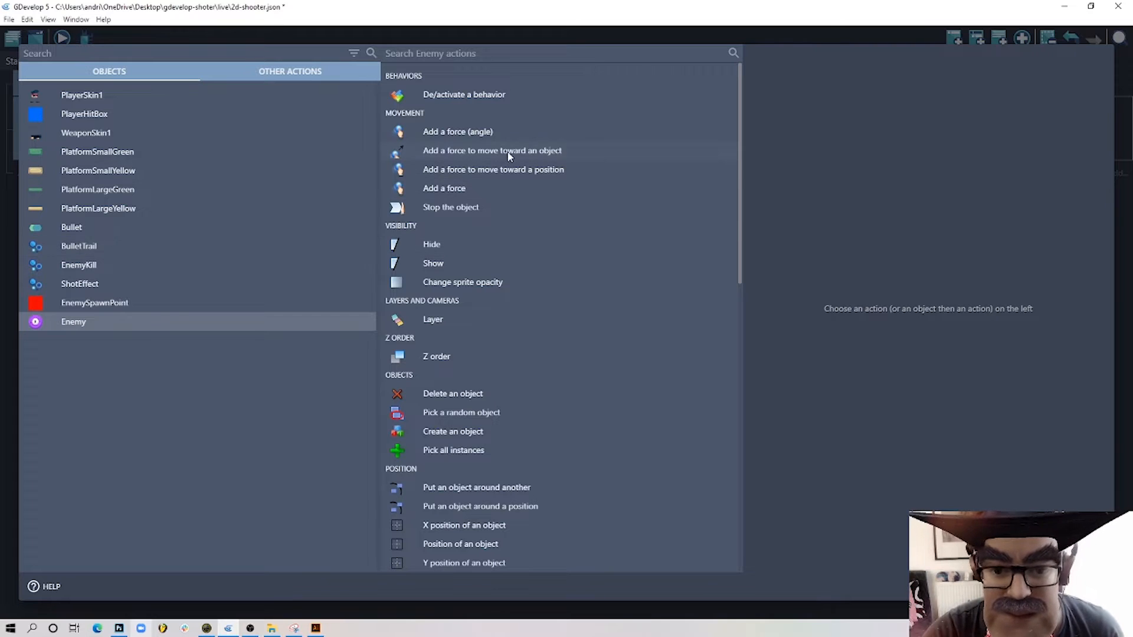
pyautogui.click(539, 171)
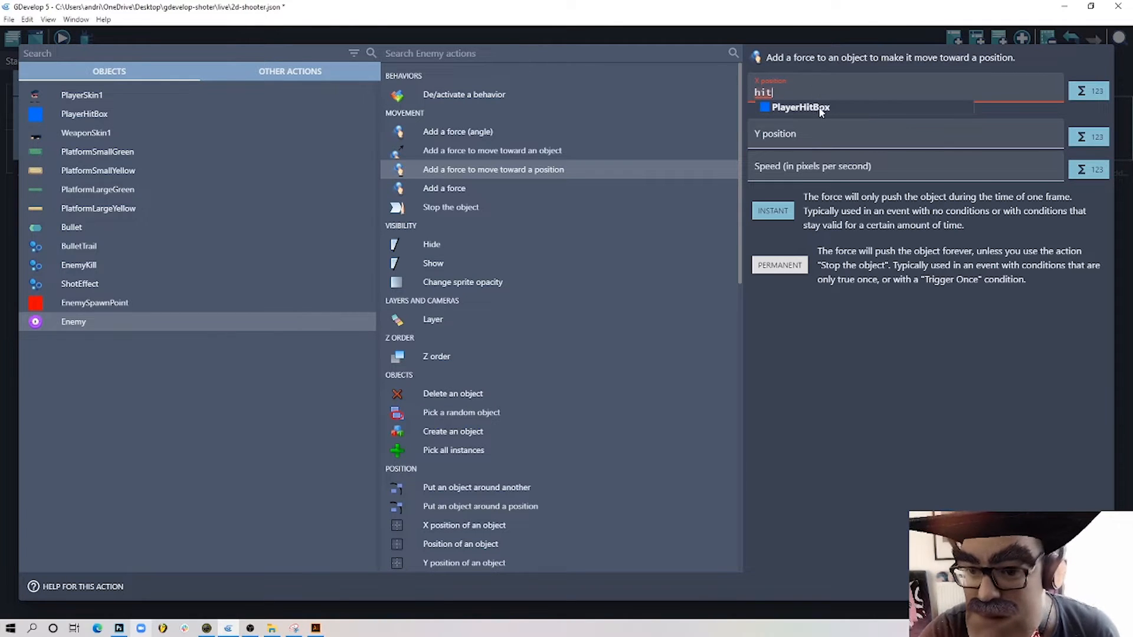
# - Set the force's X position to PlayerHitBox.X() and its Y position to PlayerHitBox.Y()
pyautogui.click(820, 108)
pyautogui.write('X()')
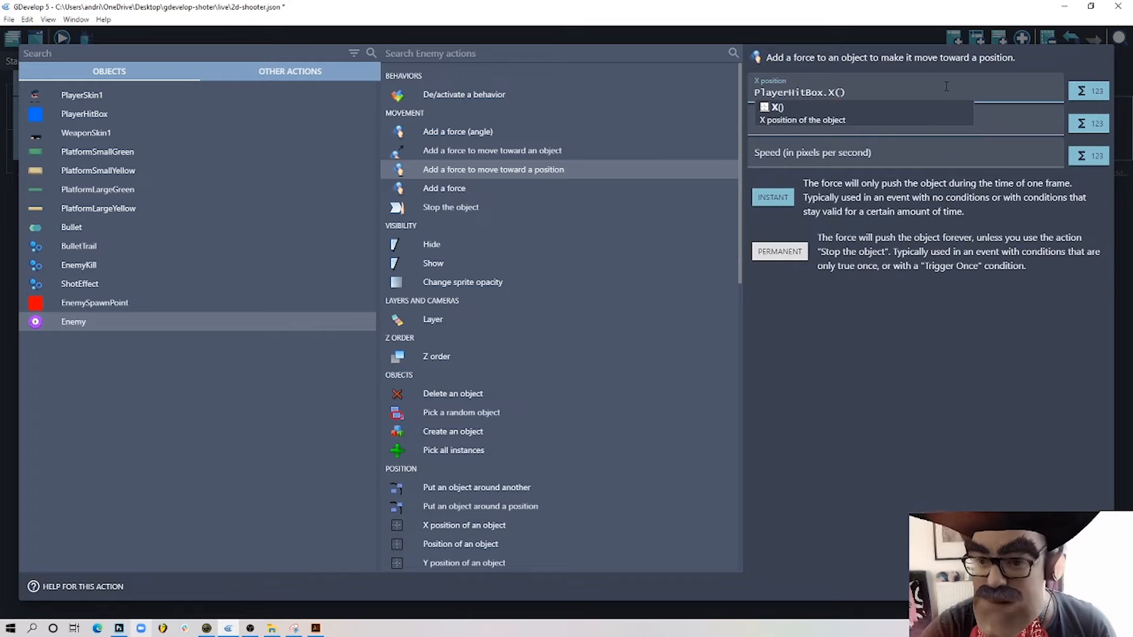
pyautogui.hotkey('ctrl', 'a')
pyautogui.hotkey('ctrl', 'c')
pyautogui.click(831, 124)
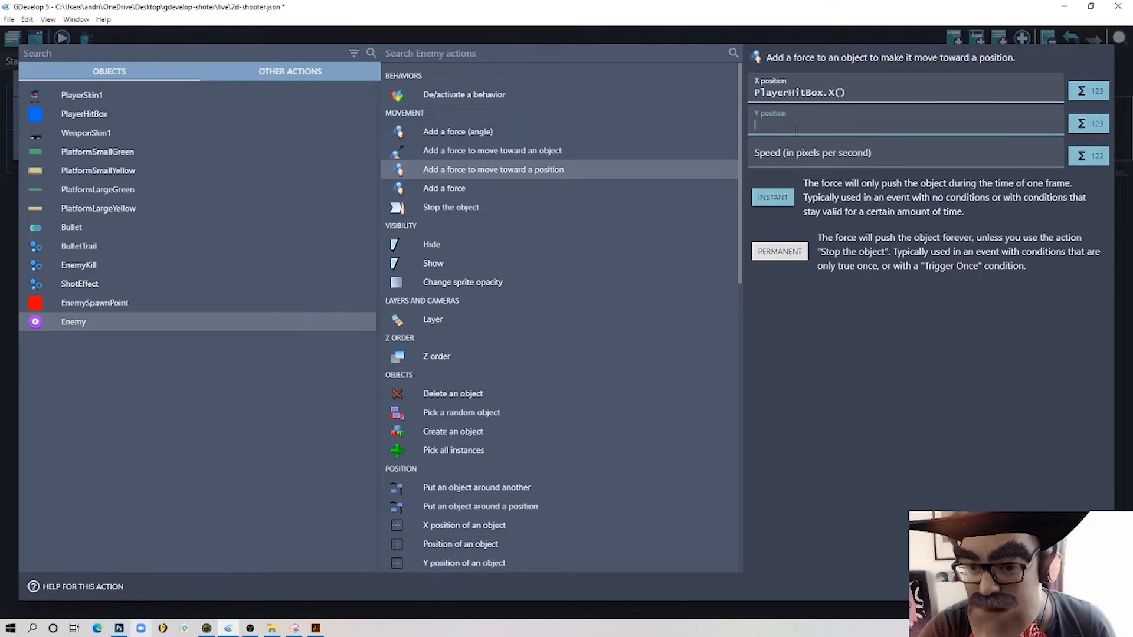
pyautogui.hotkey('ctrl', 'v')
pyautogui.write('Y')
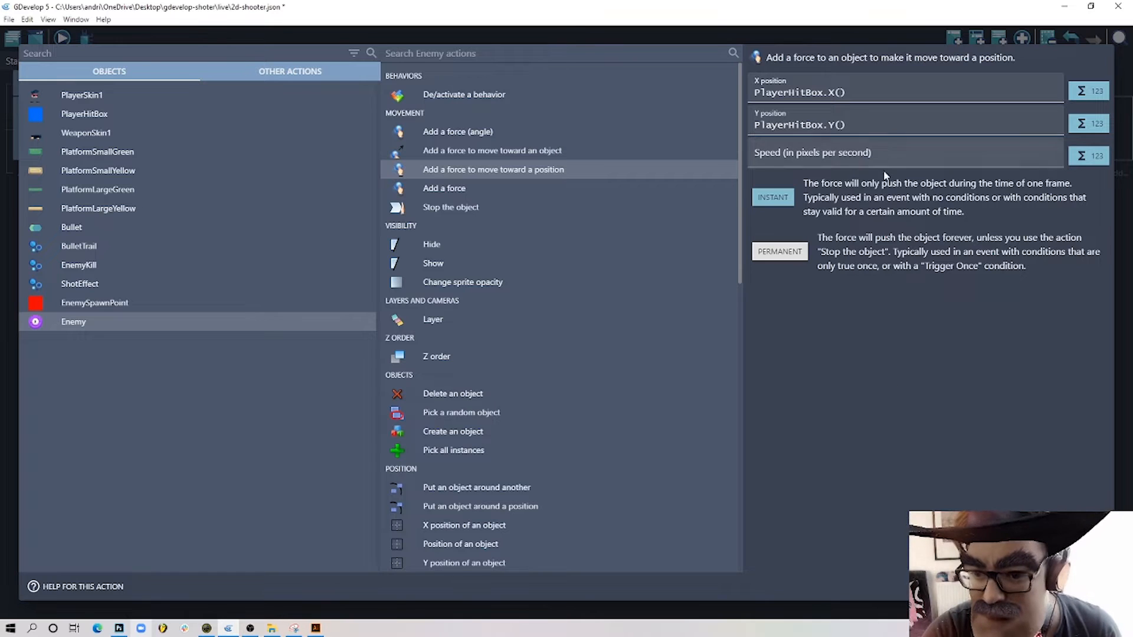
# - Set the enemy's speed to 100 pixels per second with an instant force and accept the action
pyautogui.click(838, 153)
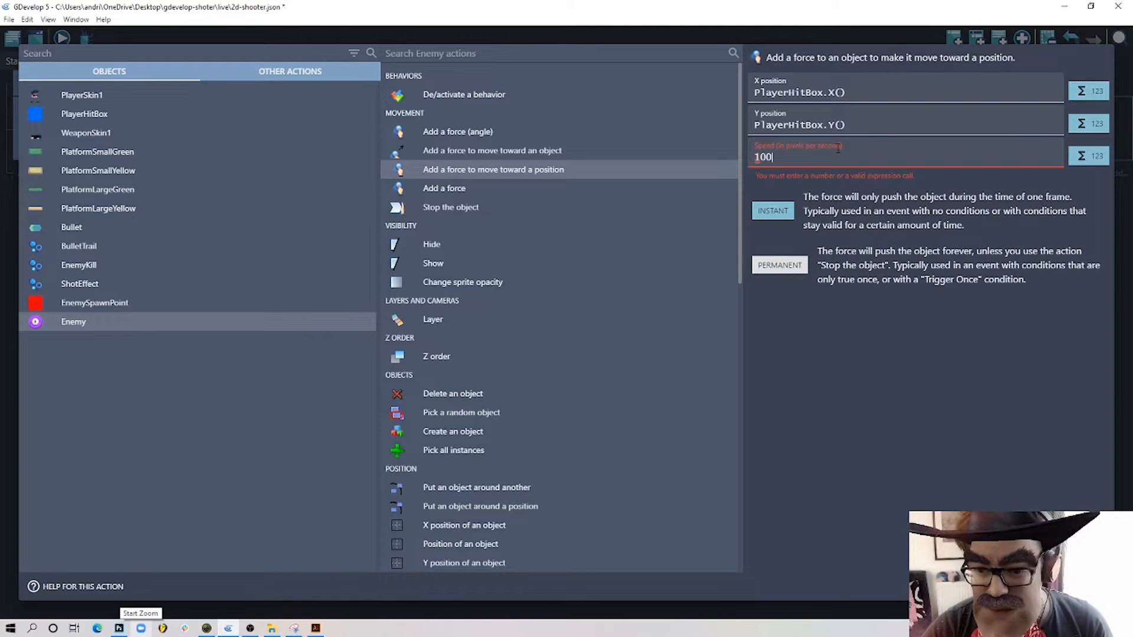
pyautogui.click(834, 280)
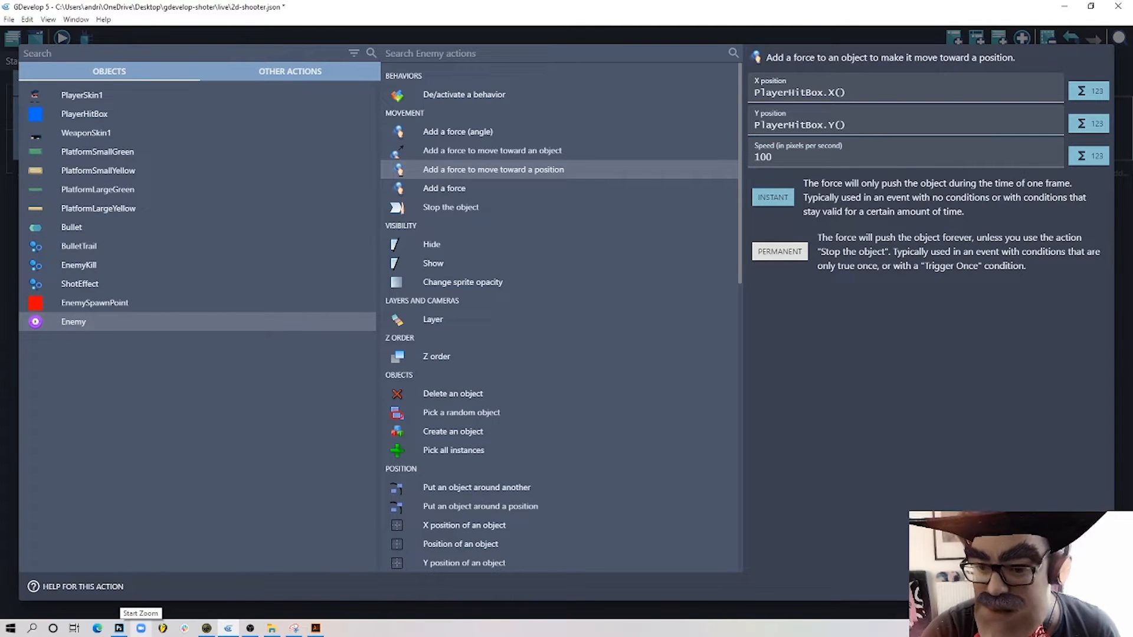
pyautogui.click(772, 197)
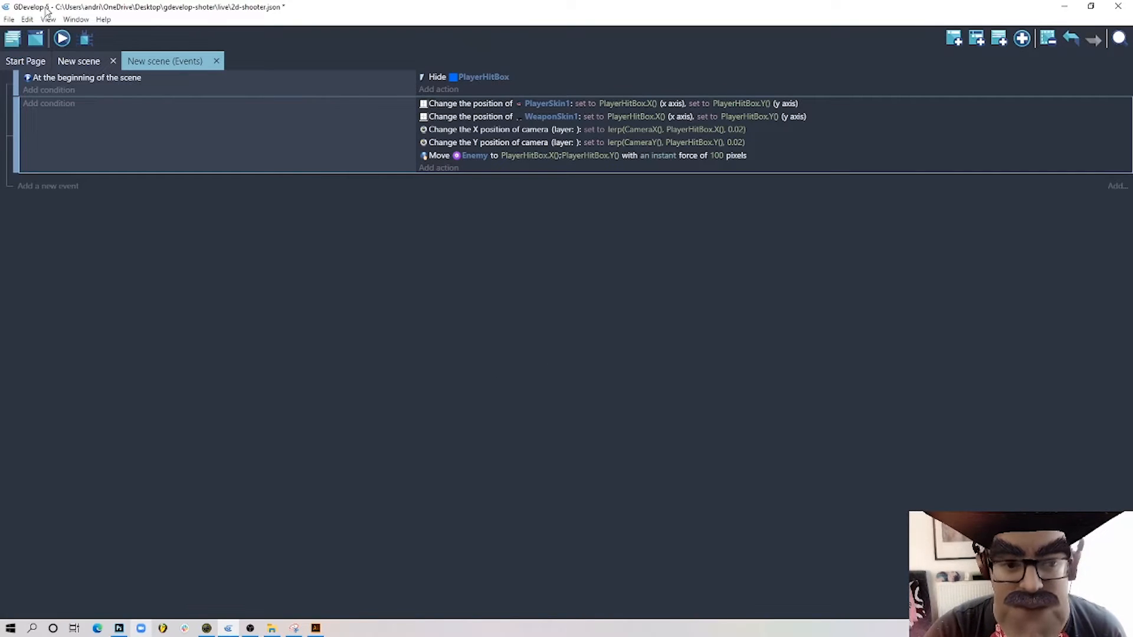
# - Preview the game and run and jump the player around to check how the enemy chases it, then close the preview
pyautogui.click(64, 39)
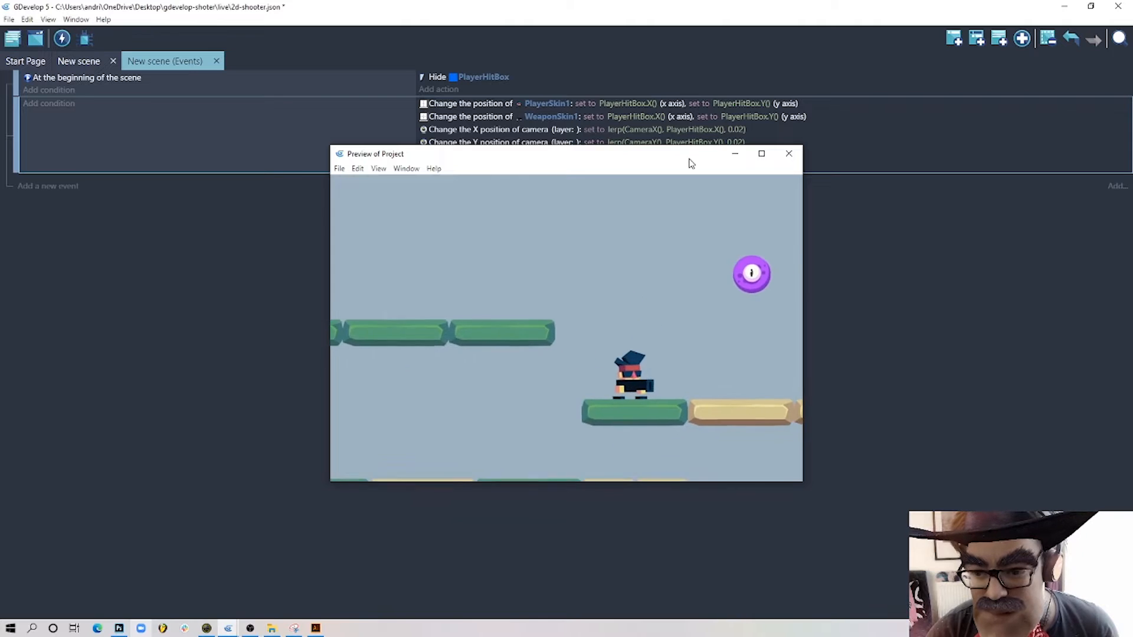
pyautogui.press('Left')
pyautogui.press('space')
pyautogui.press('space')
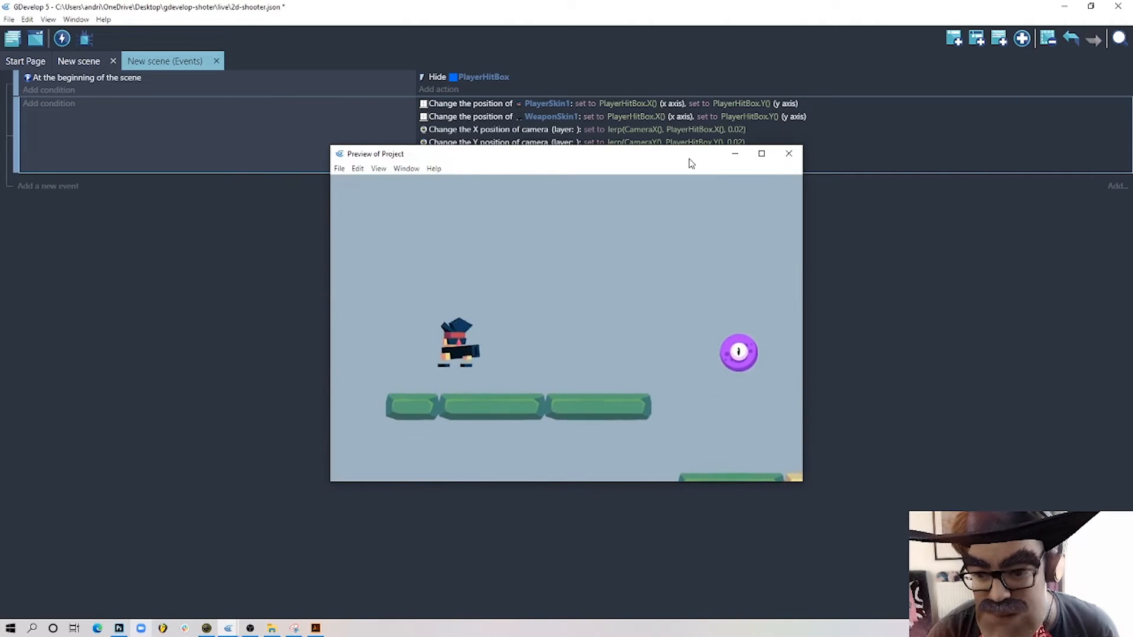
pyautogui.press('Right')
pyautogui.press('space')
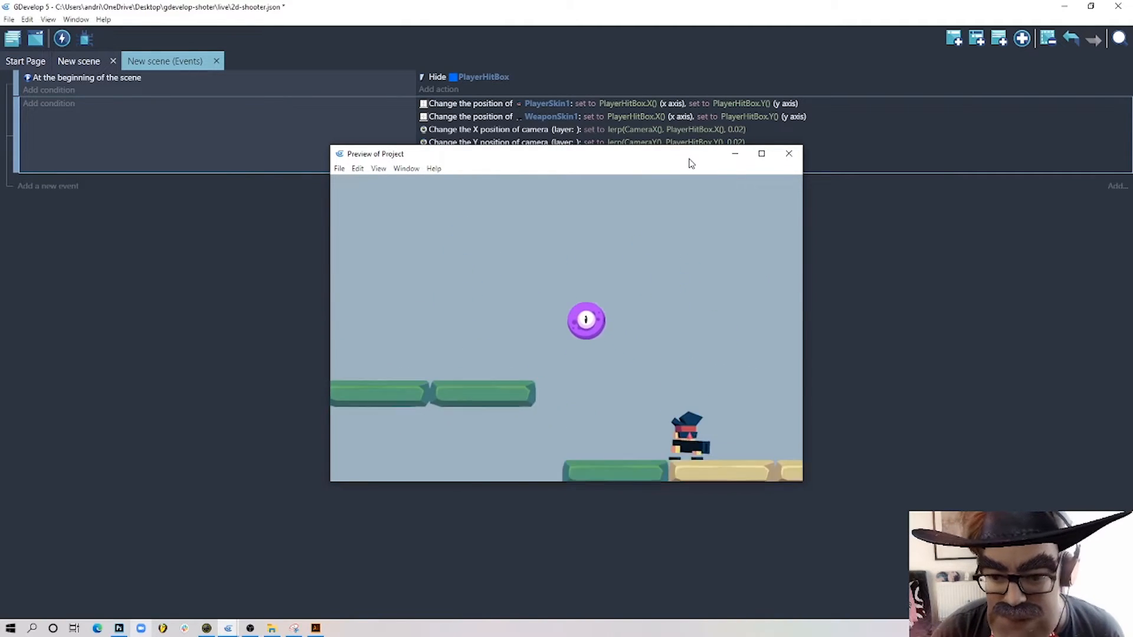
pyautogui.press('Left')
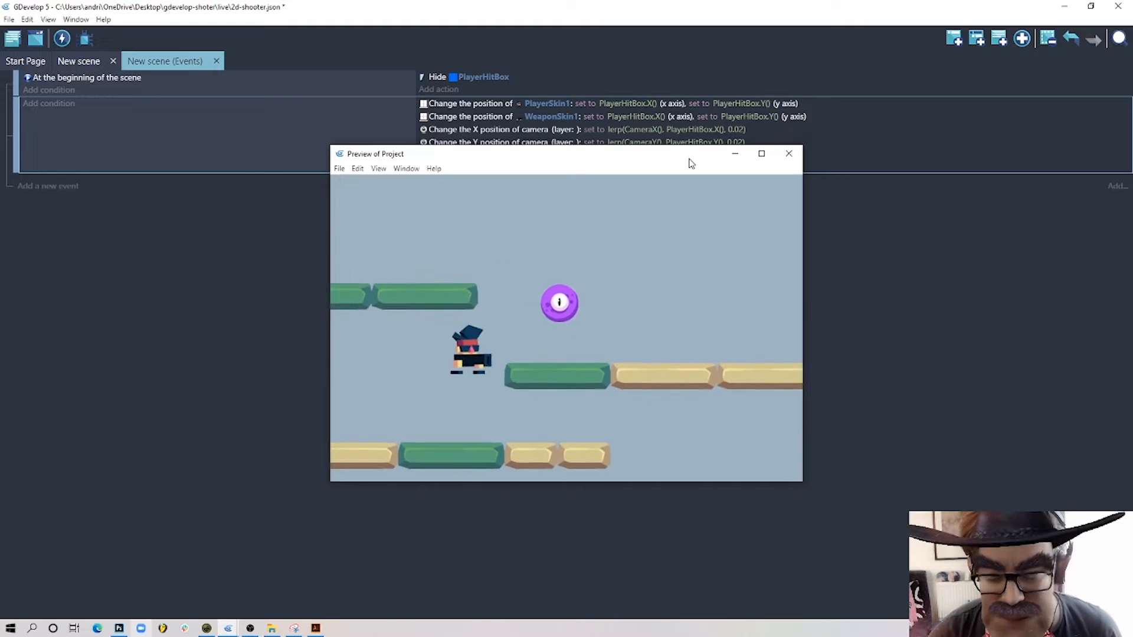
pyautogui.press('space')
pyautogui.press('Right')
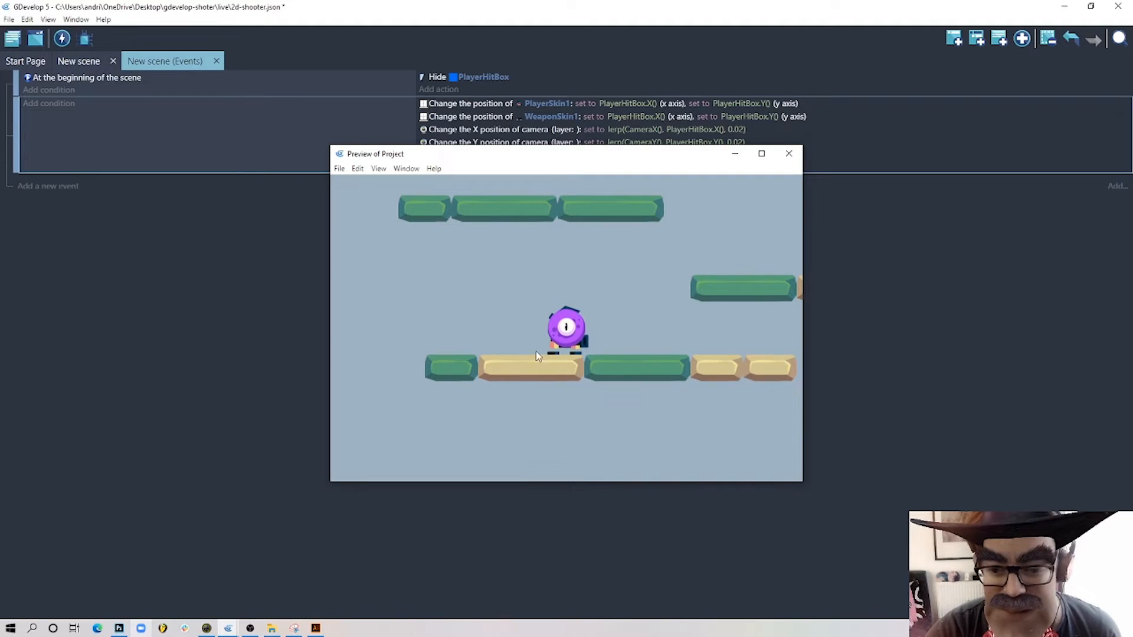
pyautogui.press('Right')
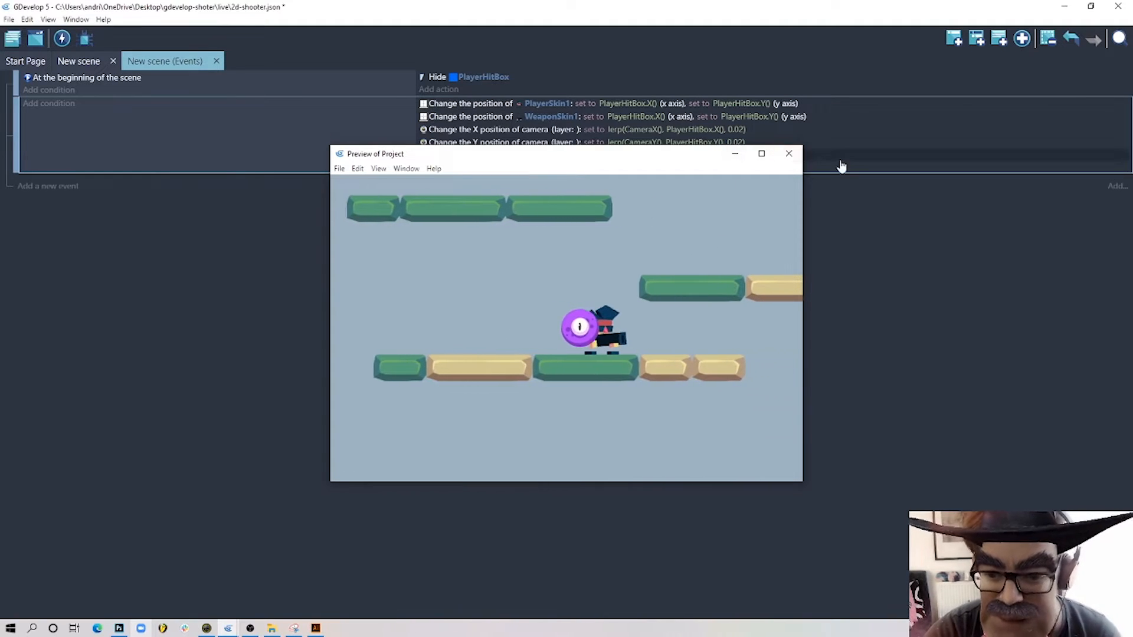
pyautogui.click(789, 153)
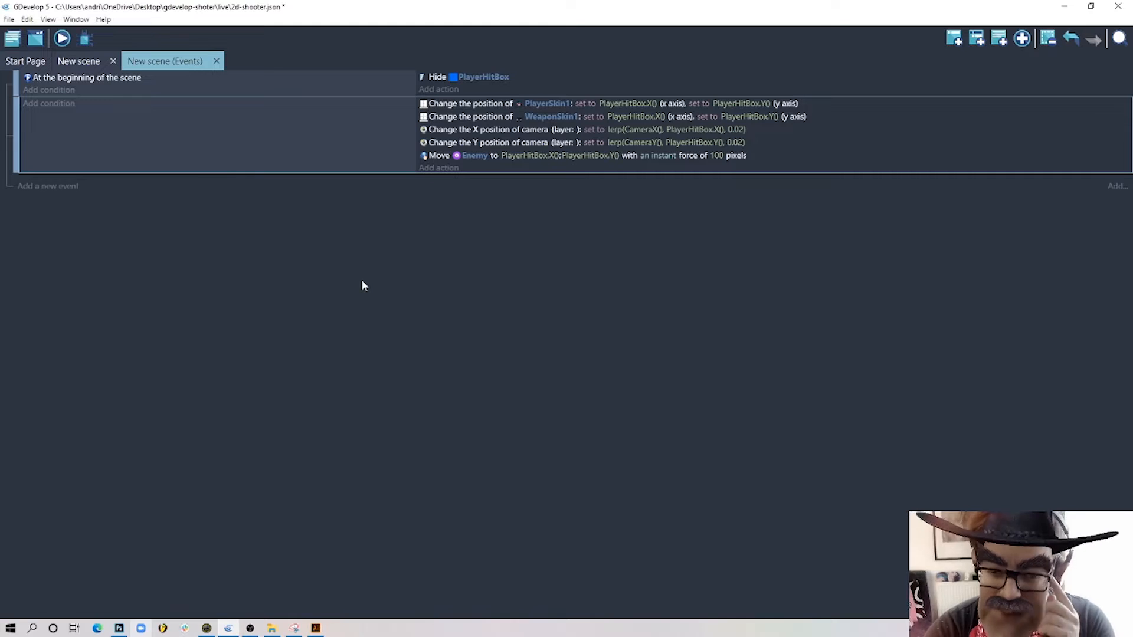
# - Move the Enemy instance in the scene slightly closer to the player, keeping it above the platforms
pyautogui.click(83, 63)
pyautogui.click(659, 158)
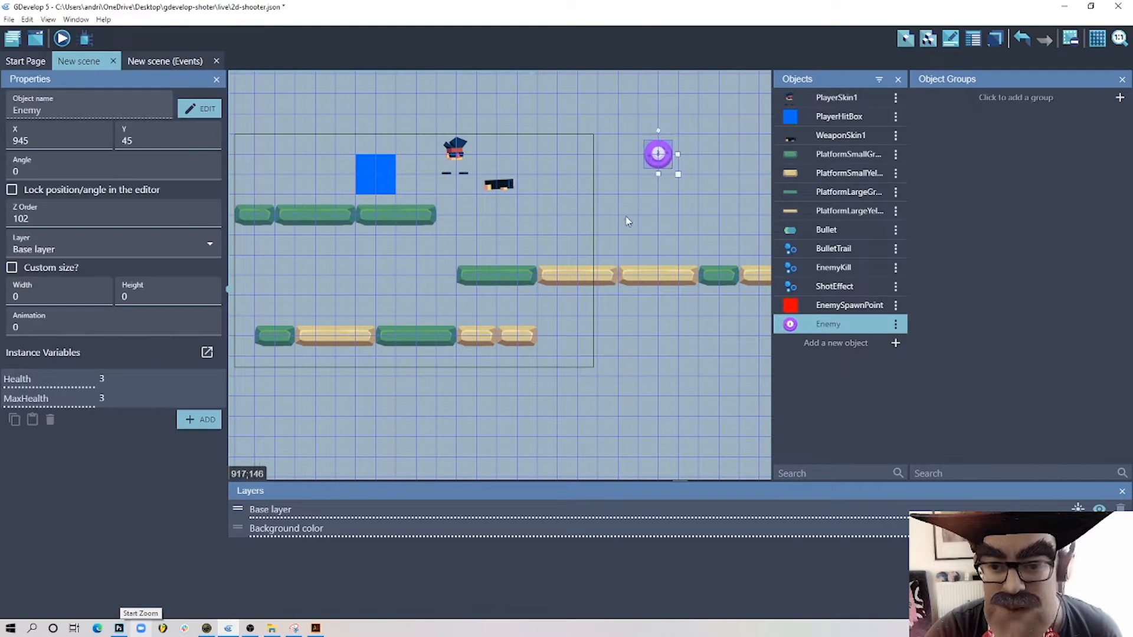
pyautogui.moveTo(658, 158)
pyautogui.mouseDown()
pyautogui.moveTo(618, 135)
pyautogui.moveTo(679, 116)
pyautogui.moveTo(638, 155)
pyautogui.mouseUp()
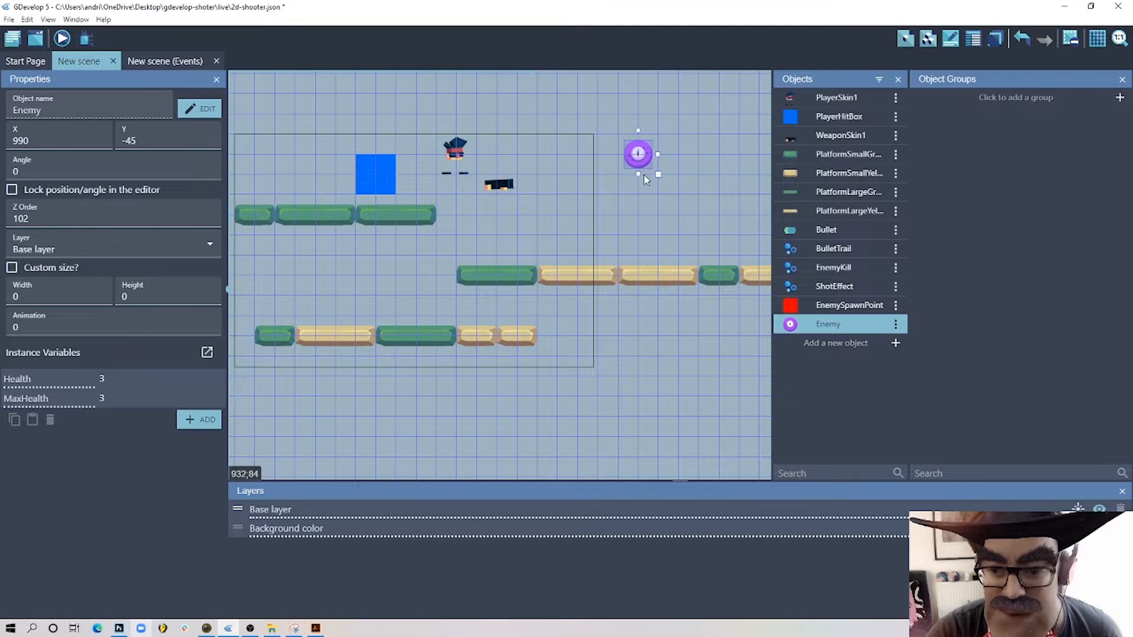
pyautogui.click(643, 348)
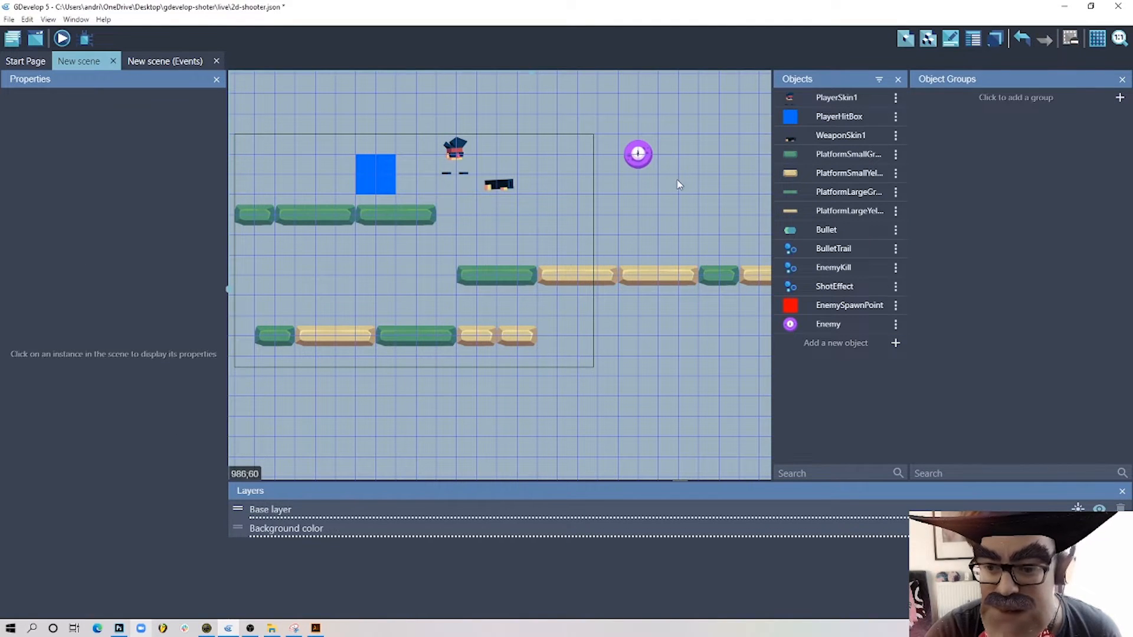
# - Place two EnemySpawnPoint instances past the far end of the platforms, one above platform height and one below it
pyautogui.moveTo(678, 185); pyautogui.dragTo(442, 303, button='middle')
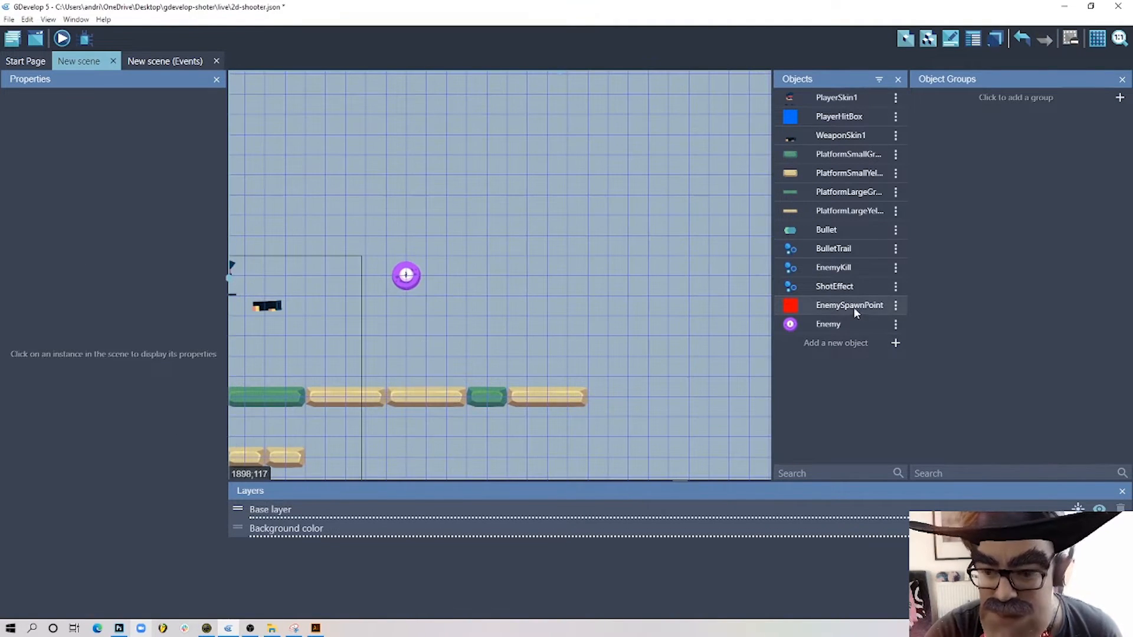
pyautogui.moveTo(865, 311); pyautogui.dragTo(589, 236)
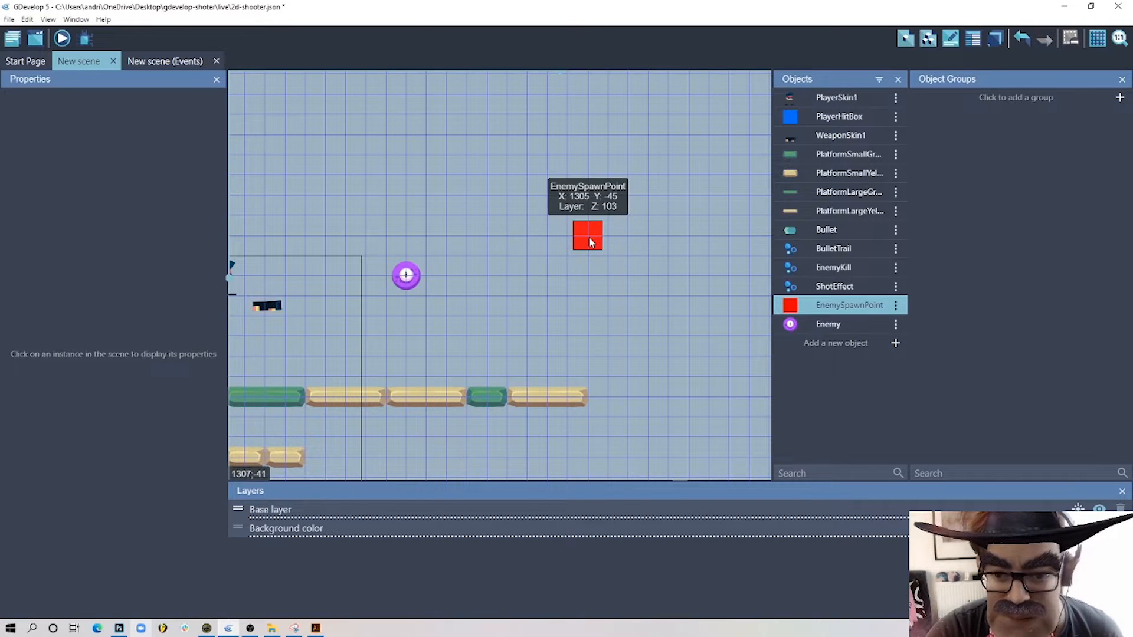
pyautogui.click(611, 247)
pyautogui.moveTo(859, 305); pyautogui.dragTo(741, 458)
pyautogui.moveTo(555, 283); pyautogui.dragTo(664, 255, button='middle')
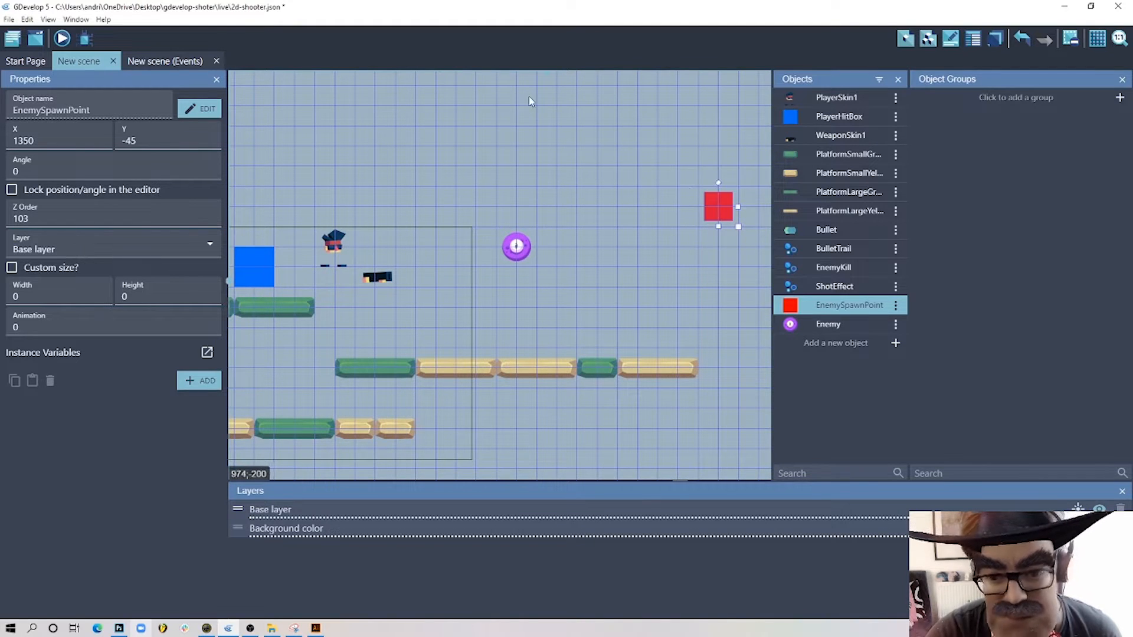
pyautogui.click(625, 261)
pyautogui.moveTo(562, 155); pyautogui.dragTo(517, 213, button='middle')
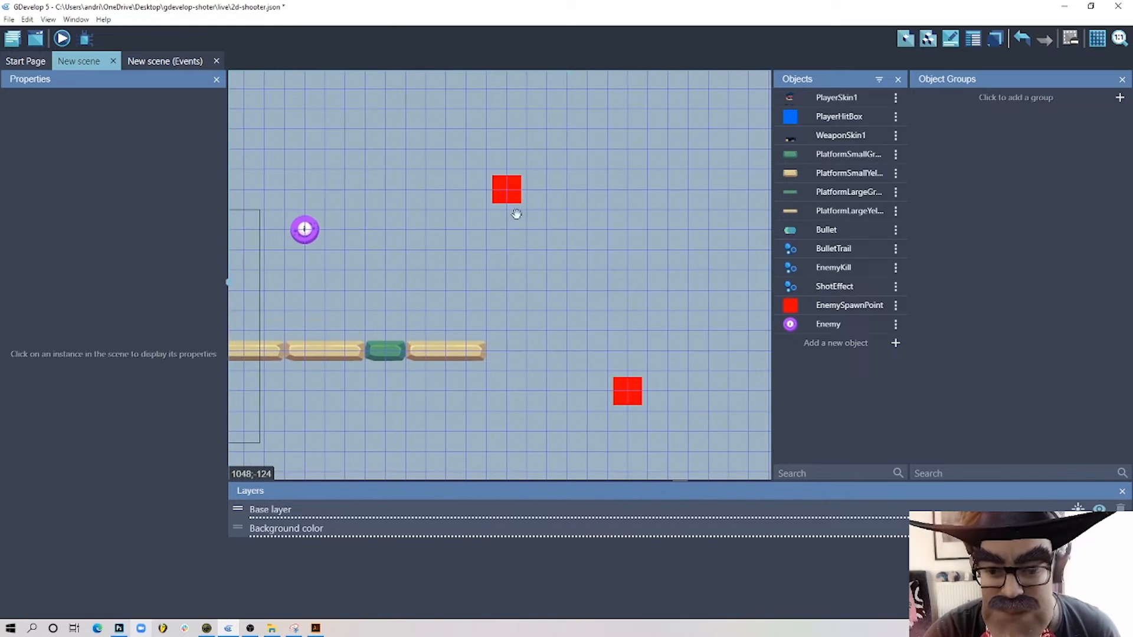
pyautogui.moveTo(514, 197); pyautogui.dragTo(549, 188)
pyautogui.click(428, 263)
# - Add an action to the beginning-of-scene event that starts the scene timer "SpawnEnemy"
pyautogui.click(167, 61)
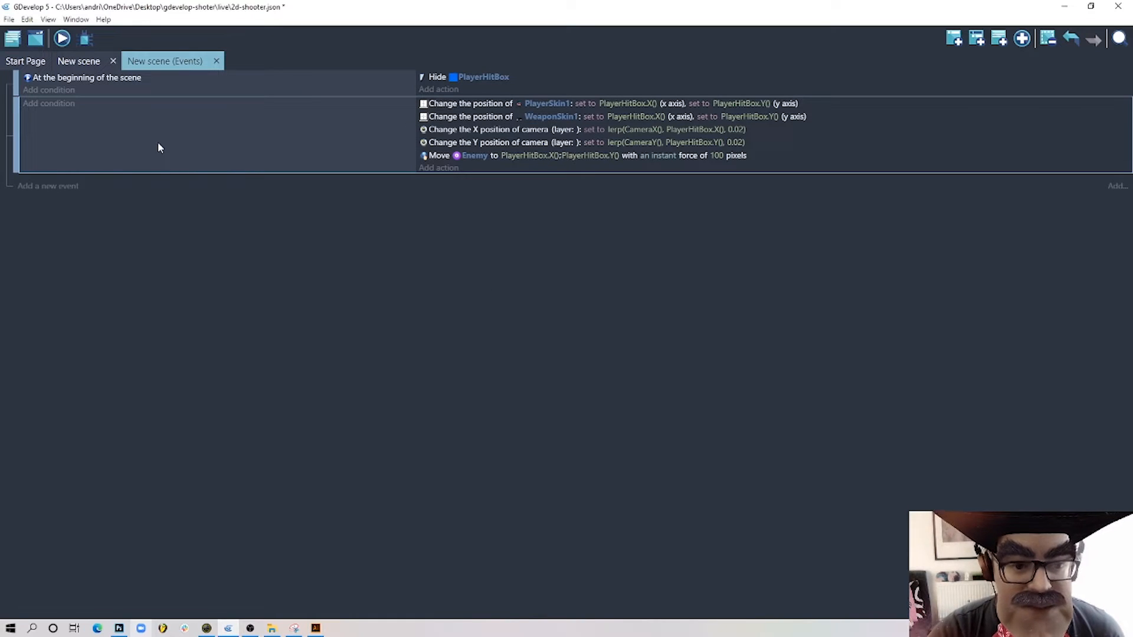
pyautogui.click(447, 89)
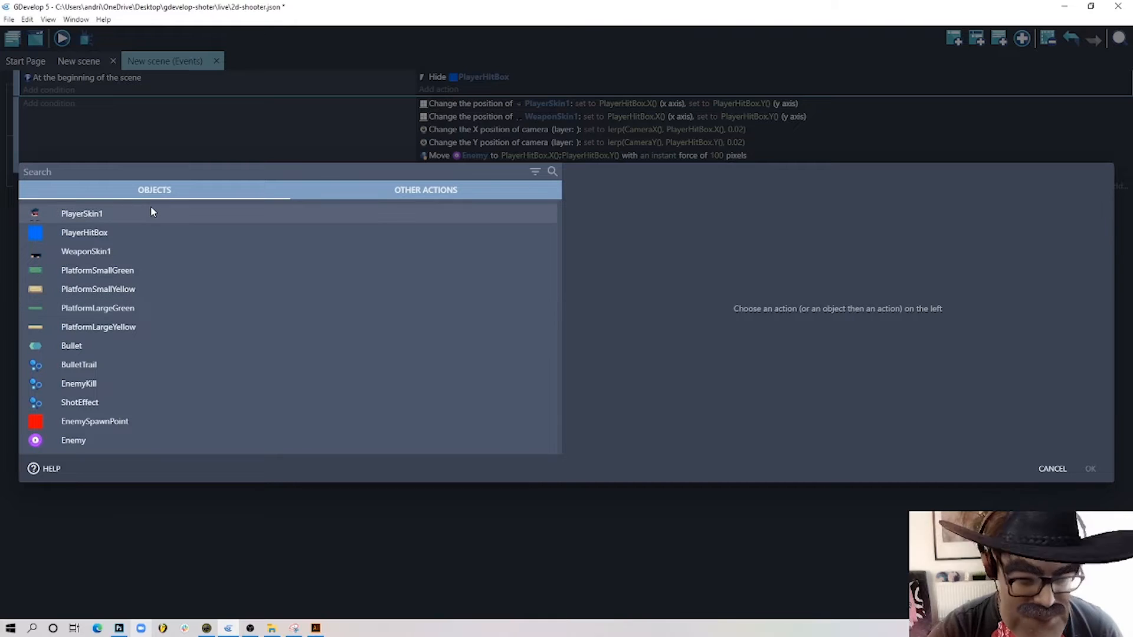
pyautogui.write('timer')
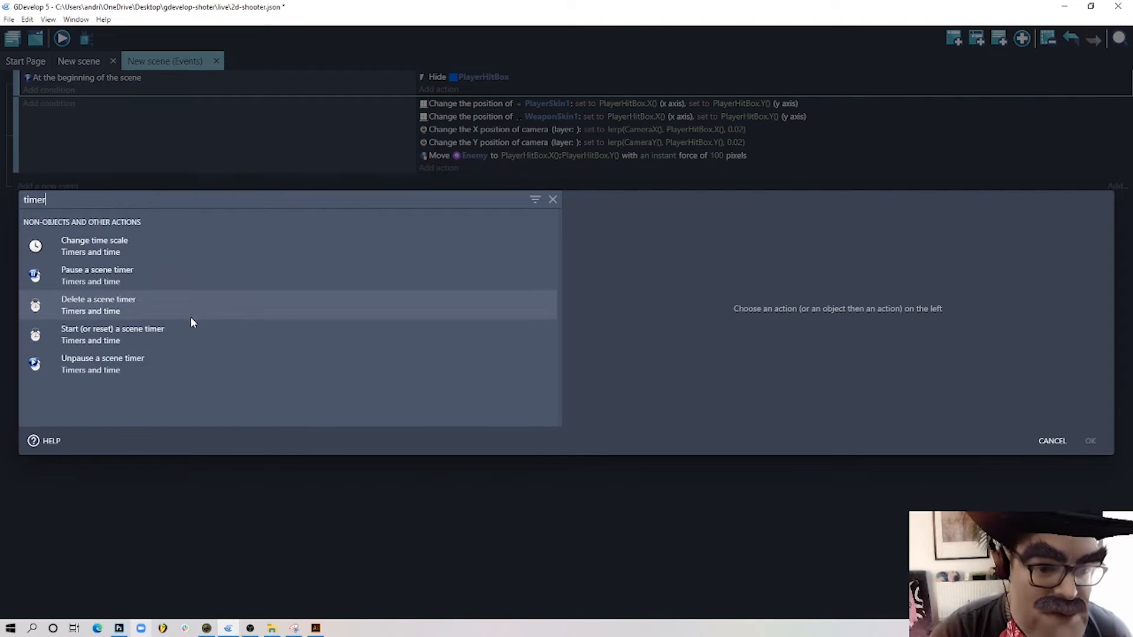
pyautogui.click(192, 336)
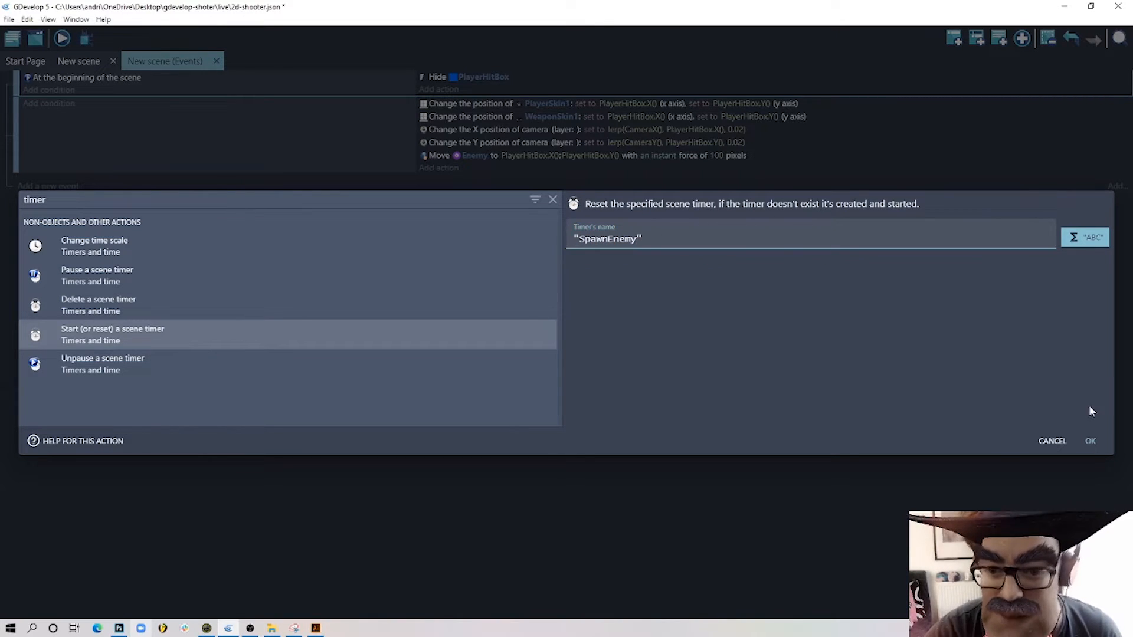
pyautogui.click(1096, 442)
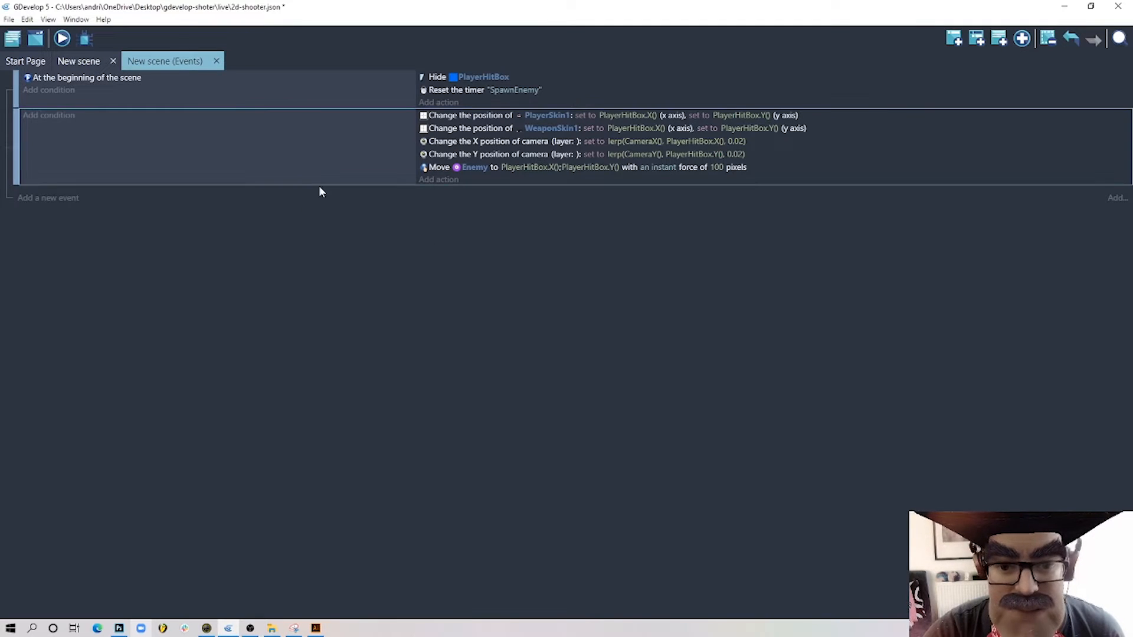
# - Add a new event with a condition testing whether the scene timer "SpawnEnemy" exceeds 5 seconds
pyautogui.click(954, 38)
pyautogui.click(59, 192)
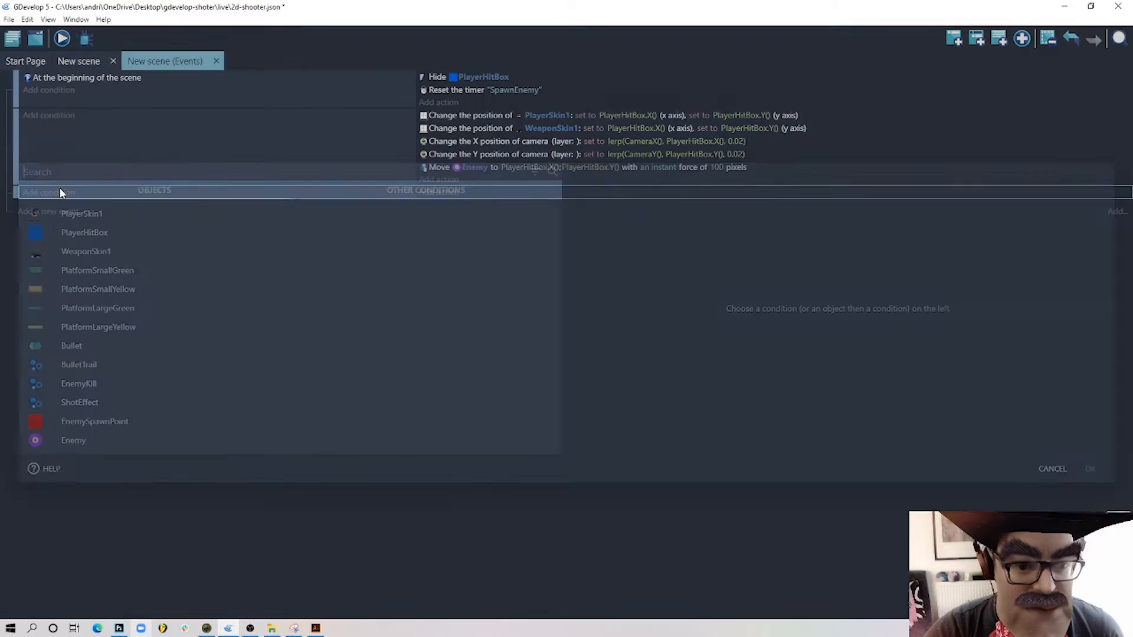
pyautogui.write('timer')
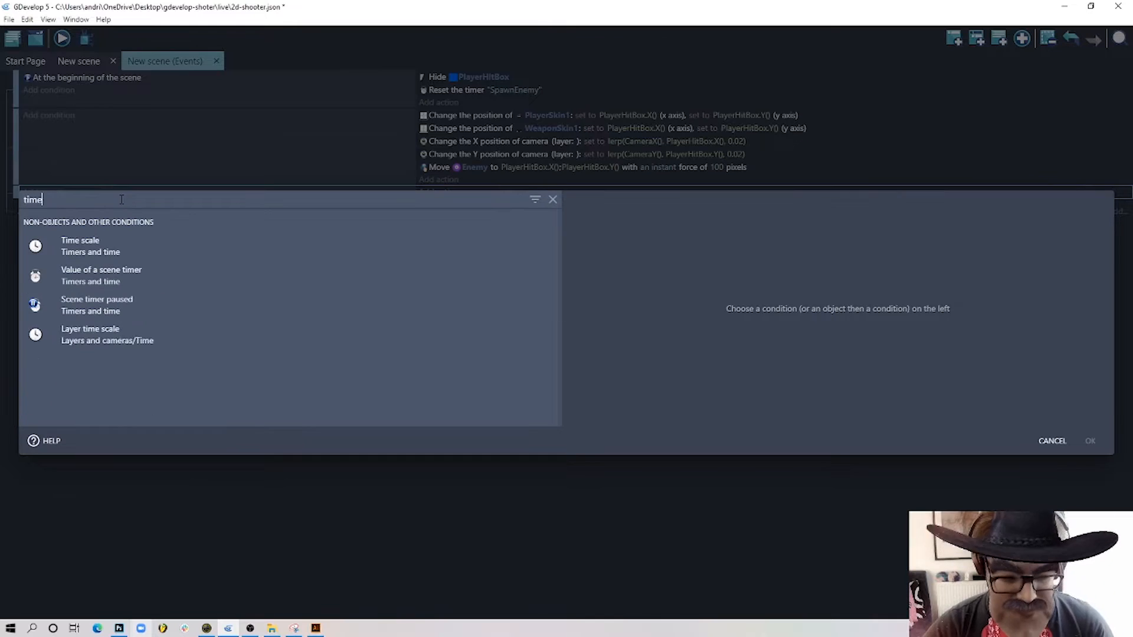
pyautogui.click(154, 269)
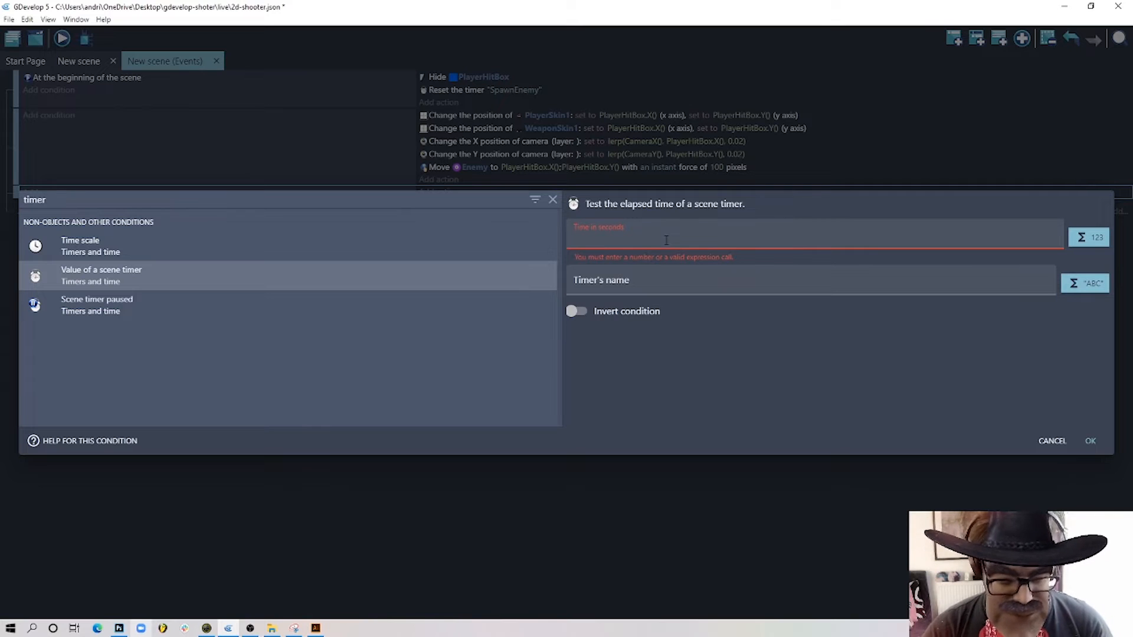
pyautogui.write('5')
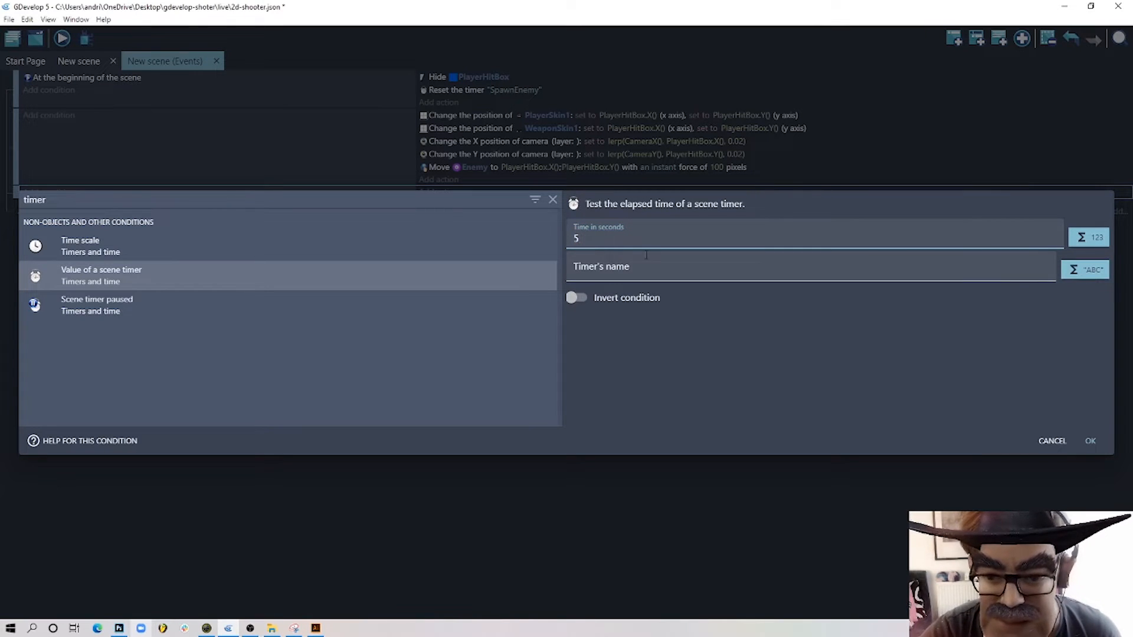
pyautogui.click(681, 276)
pyautogui.press('BackSpace')
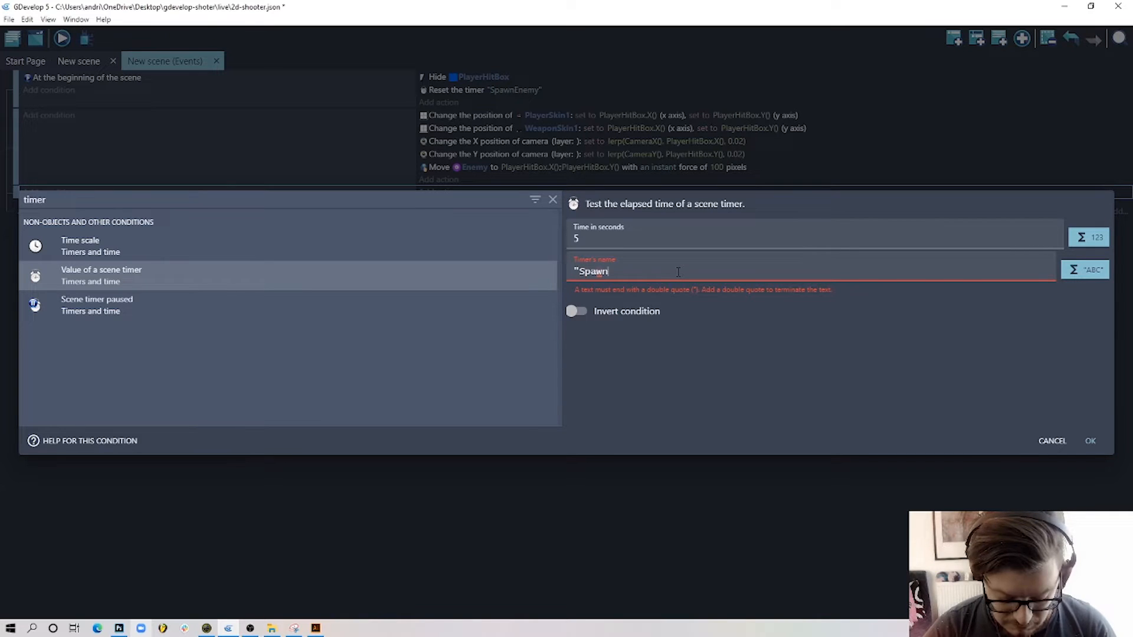
pyautogui.write('SpawnEnemy"')
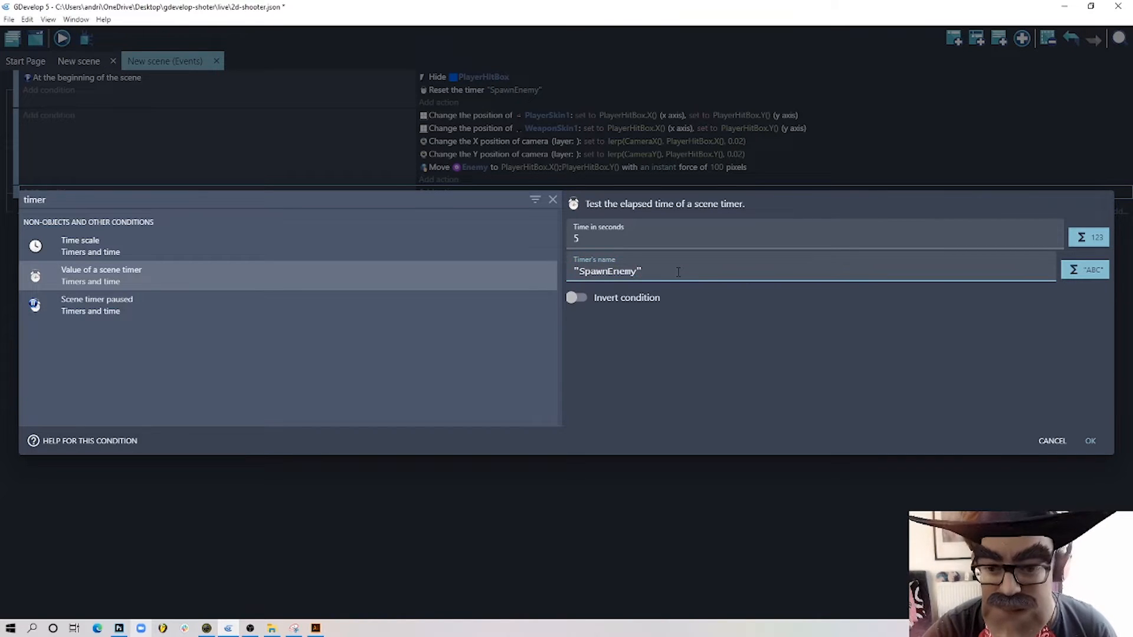
pyautogui.click(1088, 441)
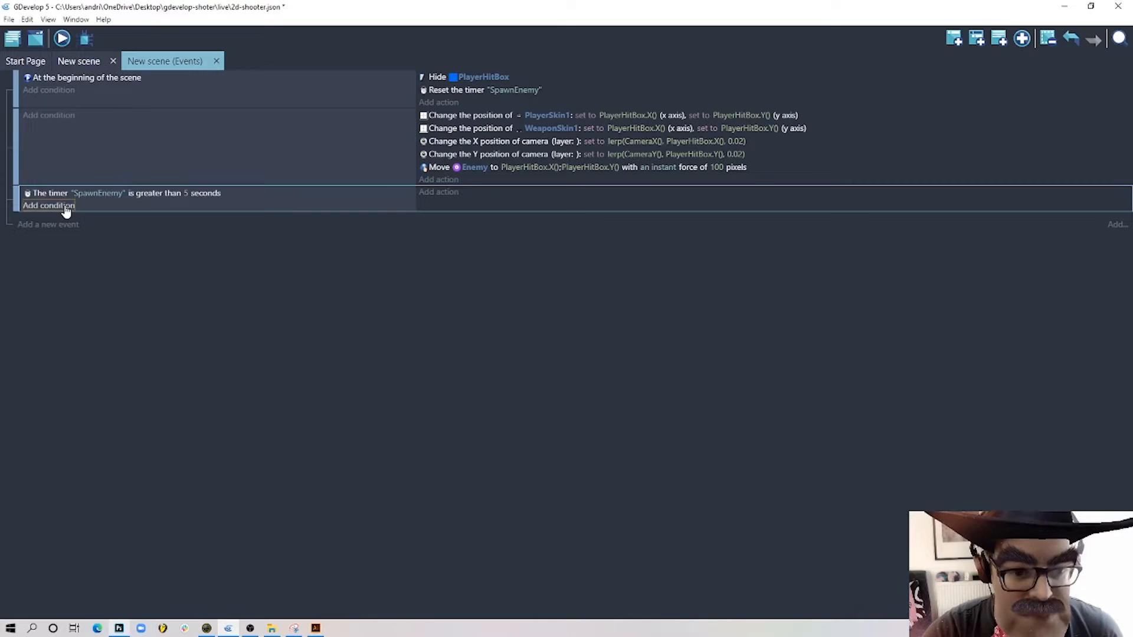
# - Add a Trigger once while true condition to the "SpawnEnemy" timer event
pyautogui.click(30, 209)
pyautogui.write('trigger')
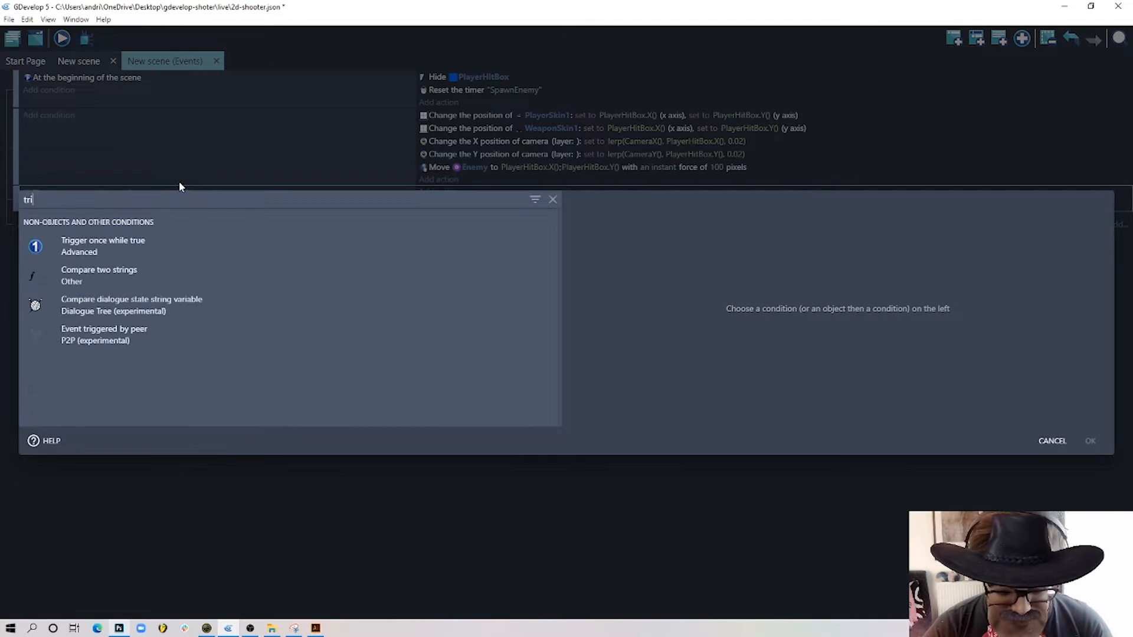
pyautogui.click(144, 246)
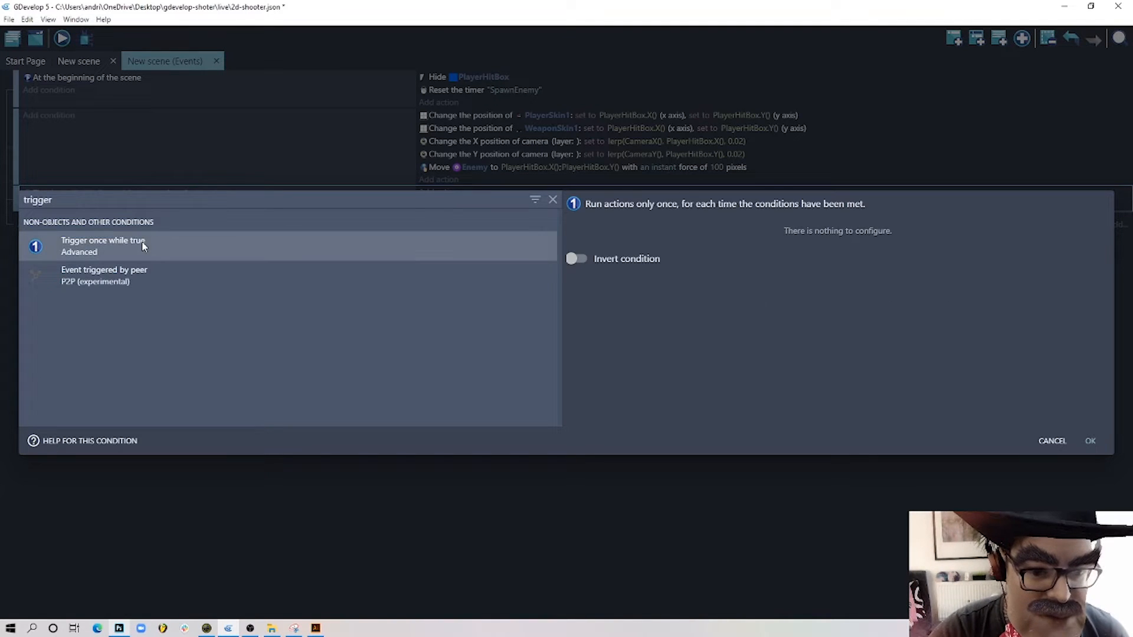
pyautogui.click(1090, 442)
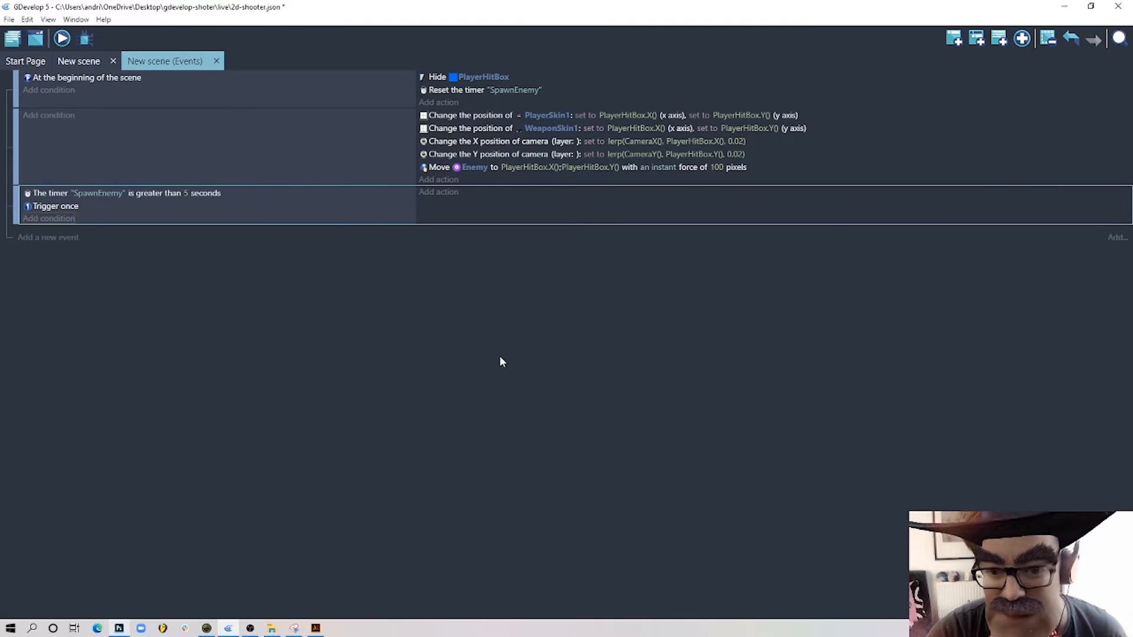
# - Add an action to the 5-second timer event that resets the scene timer "SpawnEnemy"
pyautogui.click(440, 193)
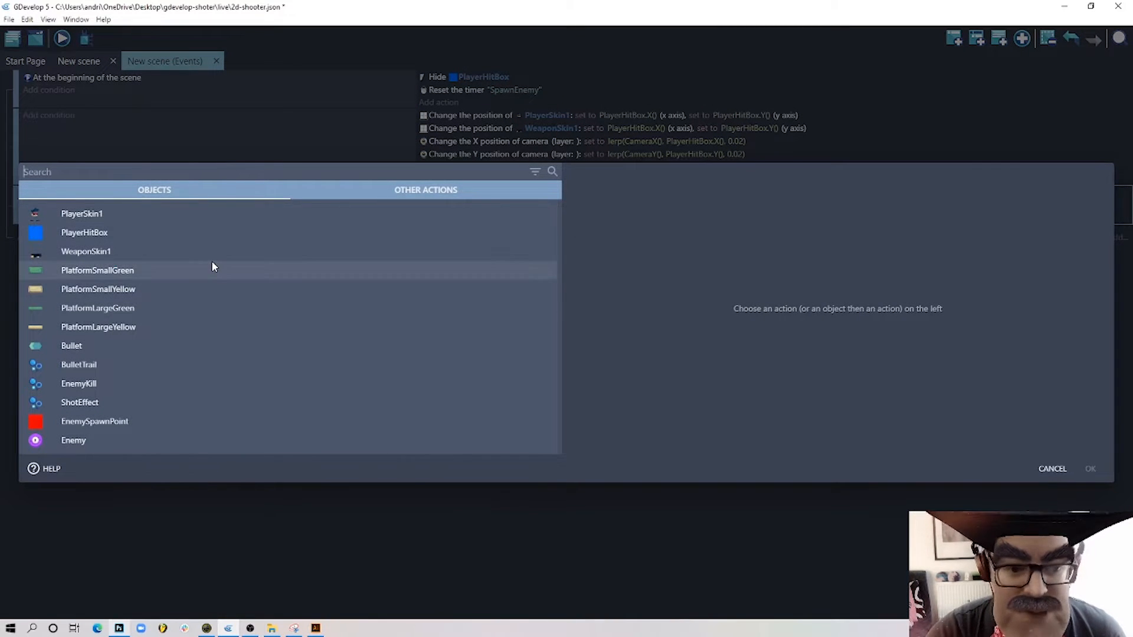
pyautogui.write('timer')
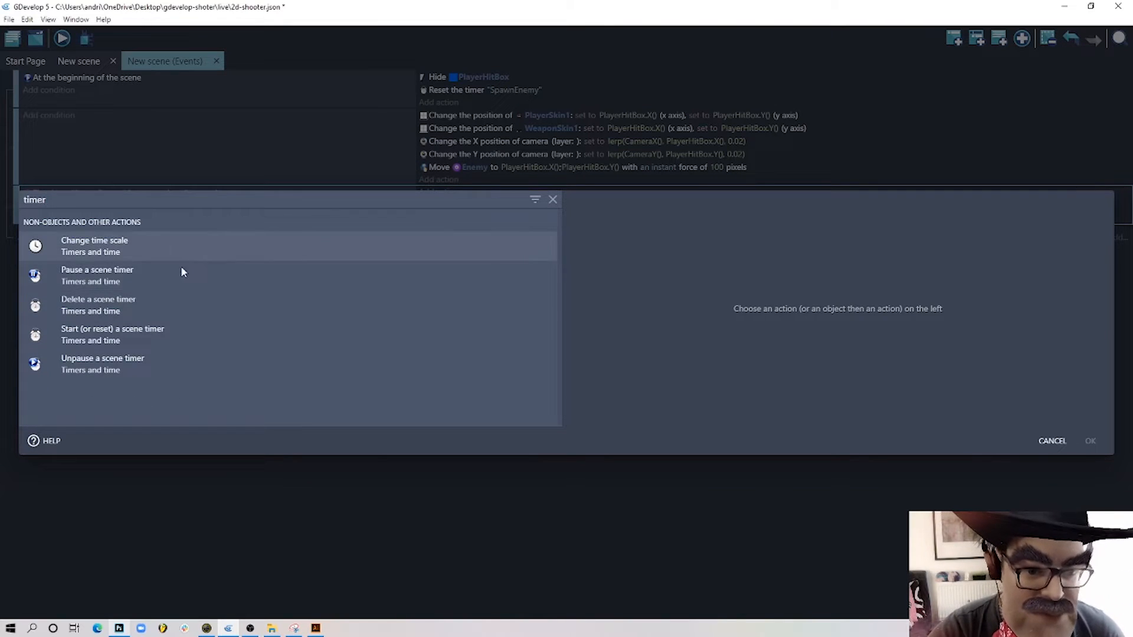
pyautogui.click(161, 330)
pyautogui.write('"')
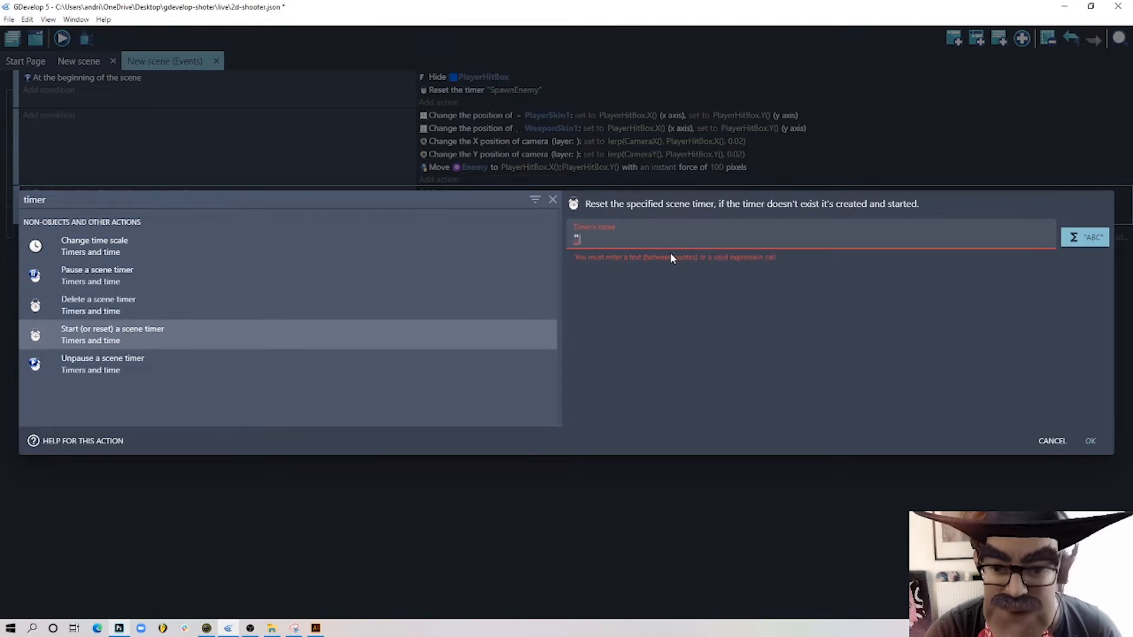
pyautogui.write('SpawnEnemy"')
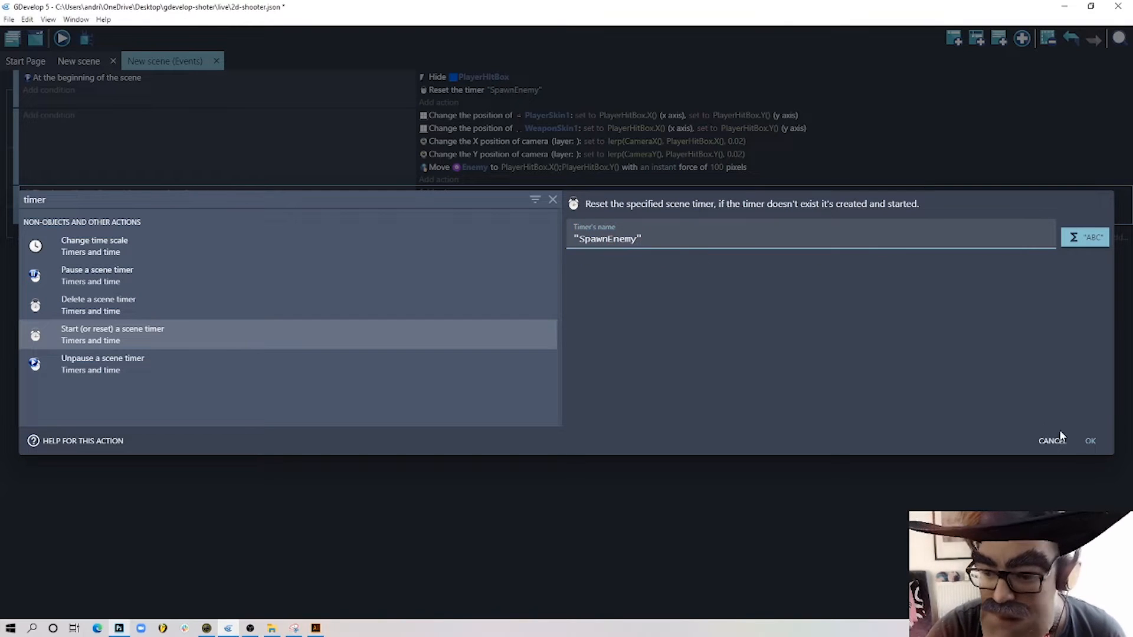
pyautogui.click(1090, 441)
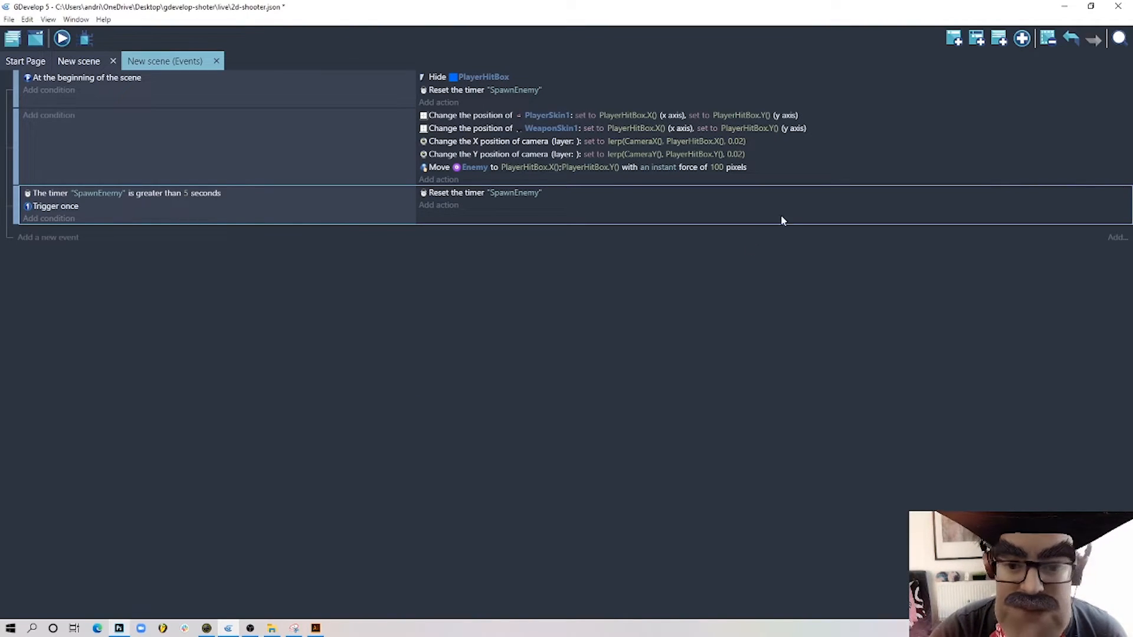
pyautogui.click(38, 237)
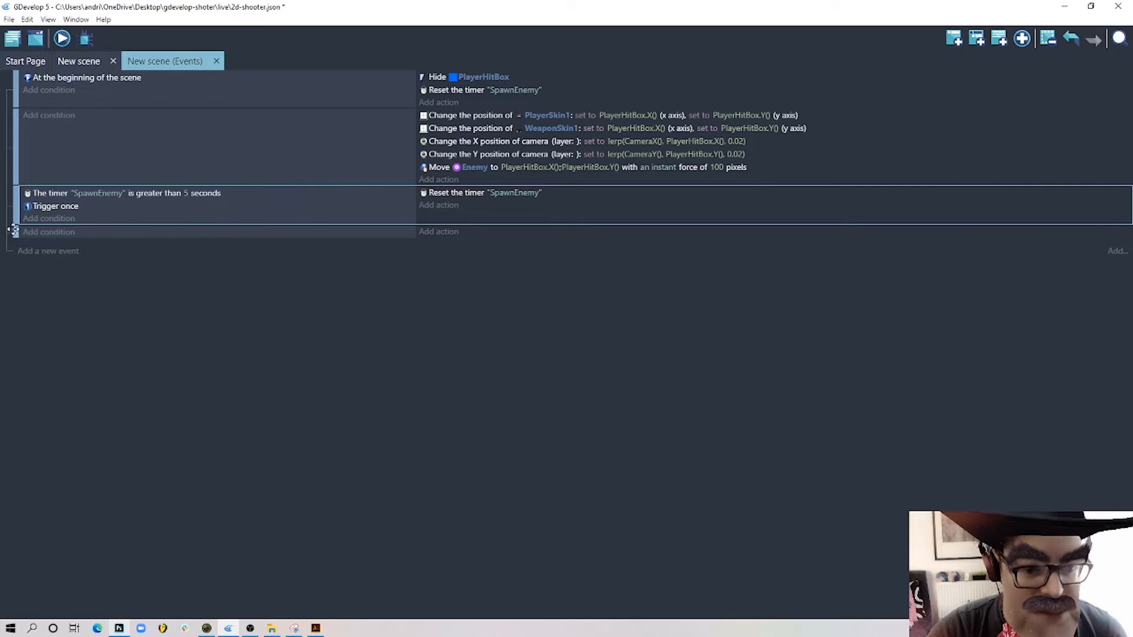
pyautogui.click(149, 235)
pyautogui.press('Delete')
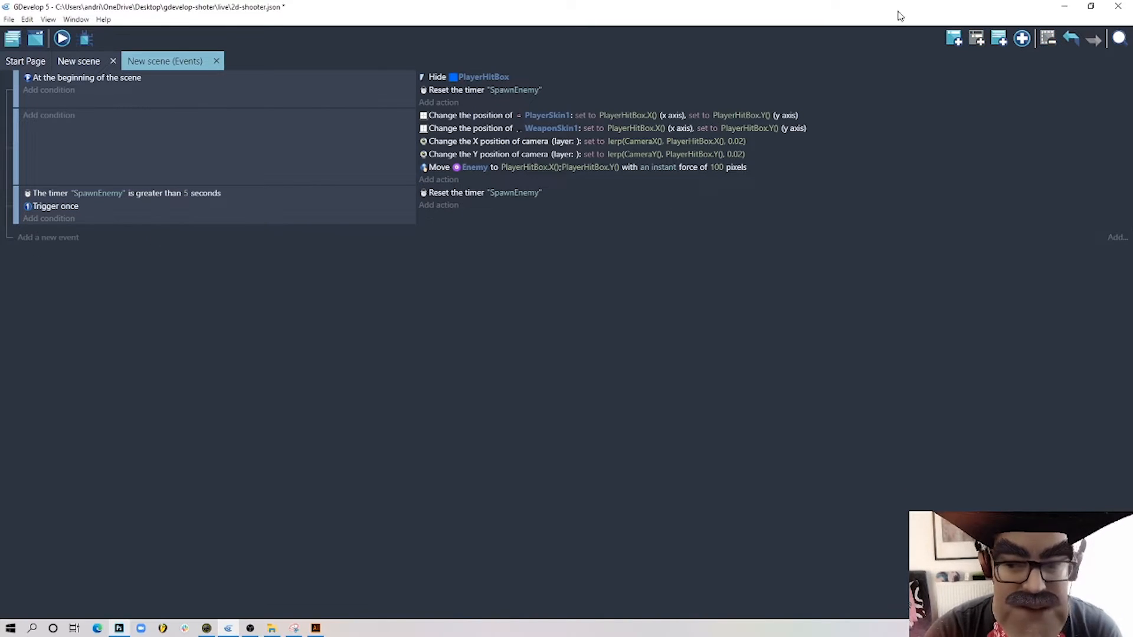
# - Add a For each object event and nest it as a sub-event of the "SpawnEnemy" timer event
pyautogui.click(1023, 39)
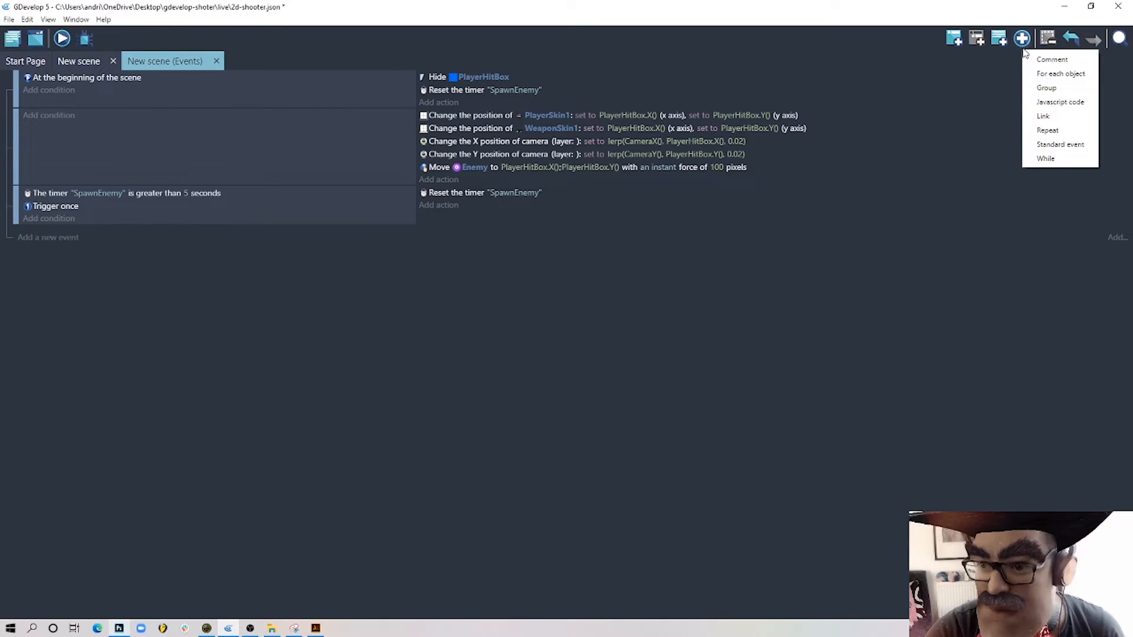
pyautogui.click(1077, 74)
pyautogui.moveTo(15, 236); pyautogui.dragTo(42, 245)
# - Set the nested For each event to repeat for every instance of EnemySpawnPoint
pyautogui.click(79, 61)
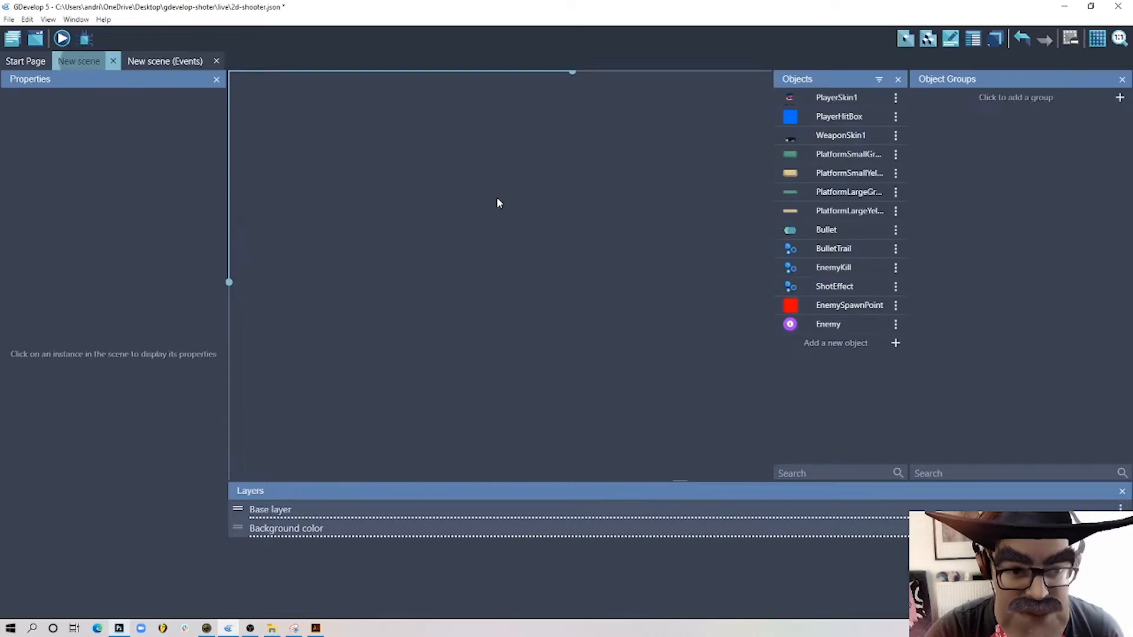
pyautogui.moveTo(528, 169); pyautogui.dragTo(587, 189)
pyautogui.click(165, 59)
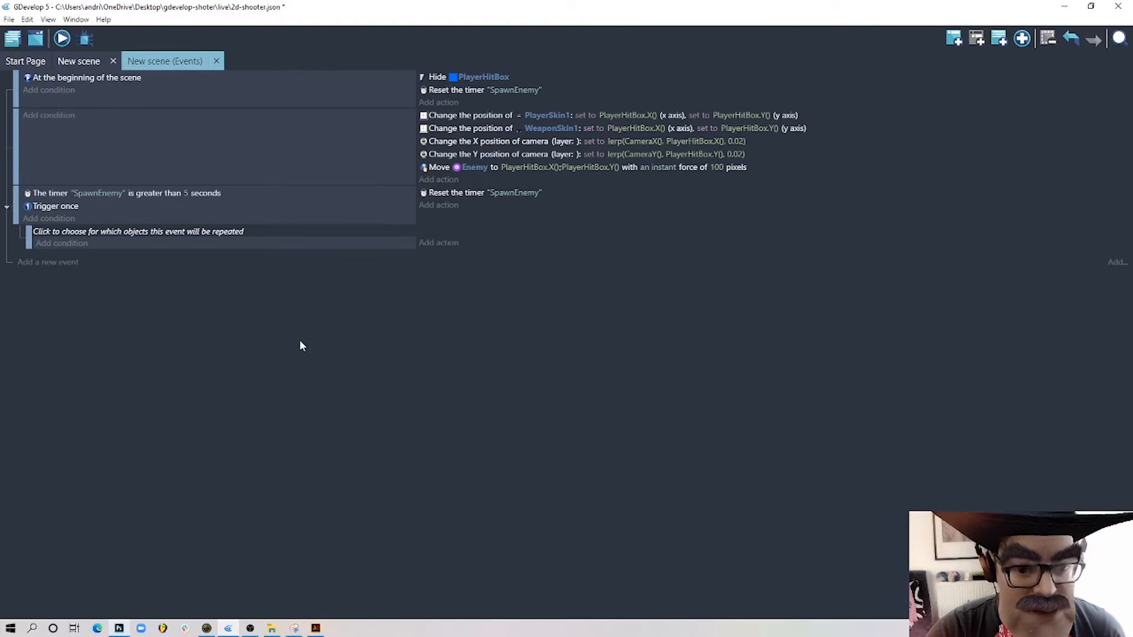
pyautogui.click(220, 234)
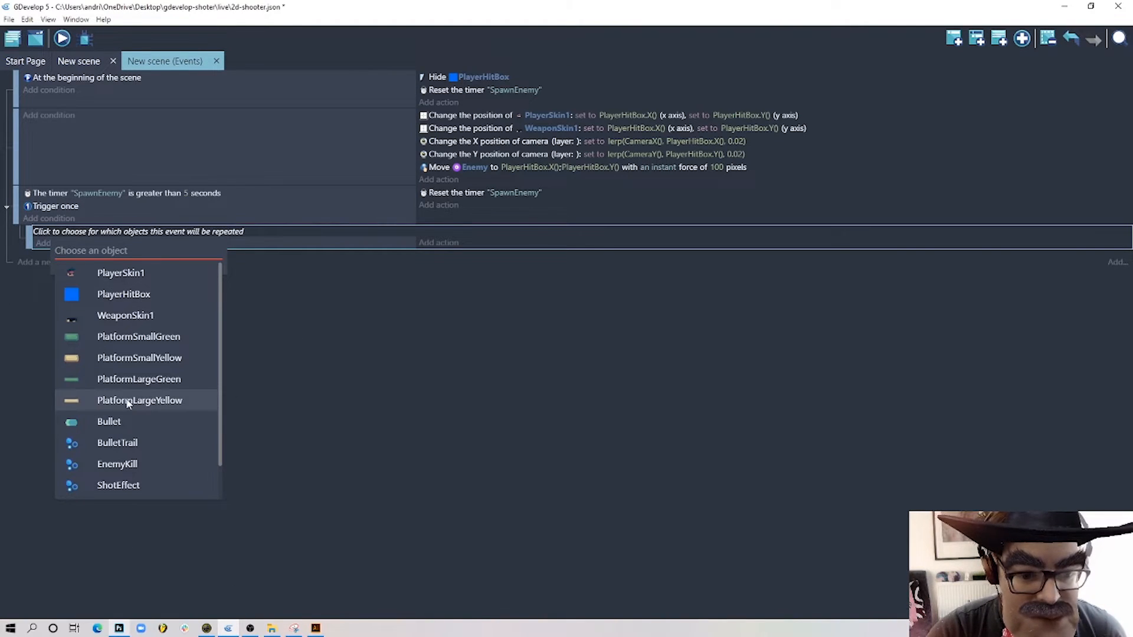
pyautogui.scroll(-1, 124, 407)
pyautogui.click(128, 474)
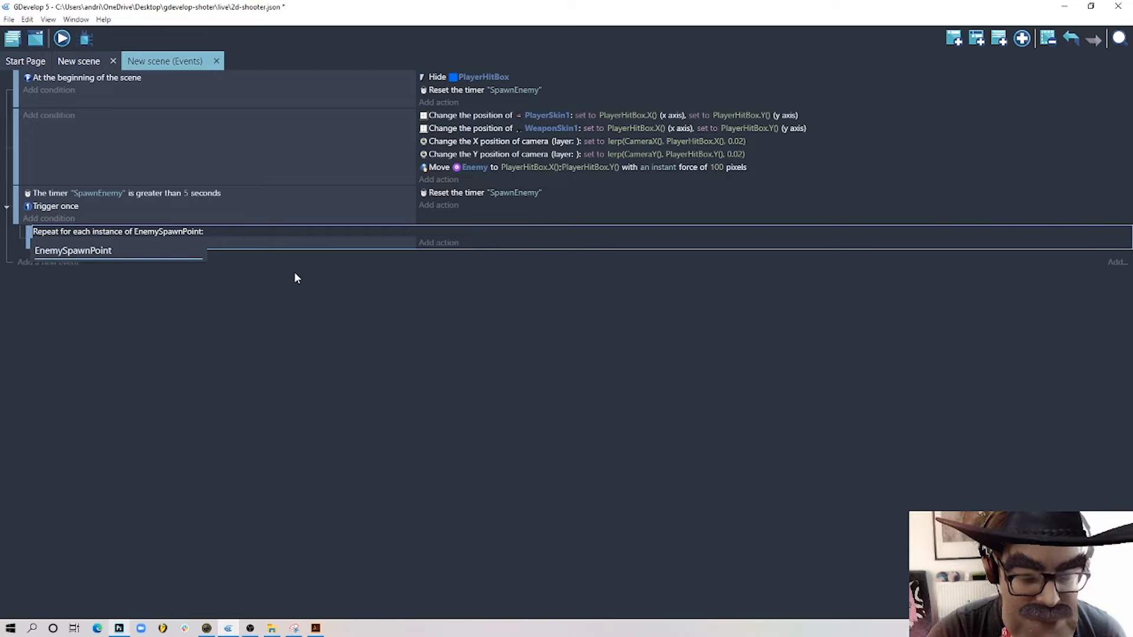
# - Add a Create an object action for Enemy in the nested For each event, with X position EnemySpawnPoint.X()
pyautogui.click(439, 243)
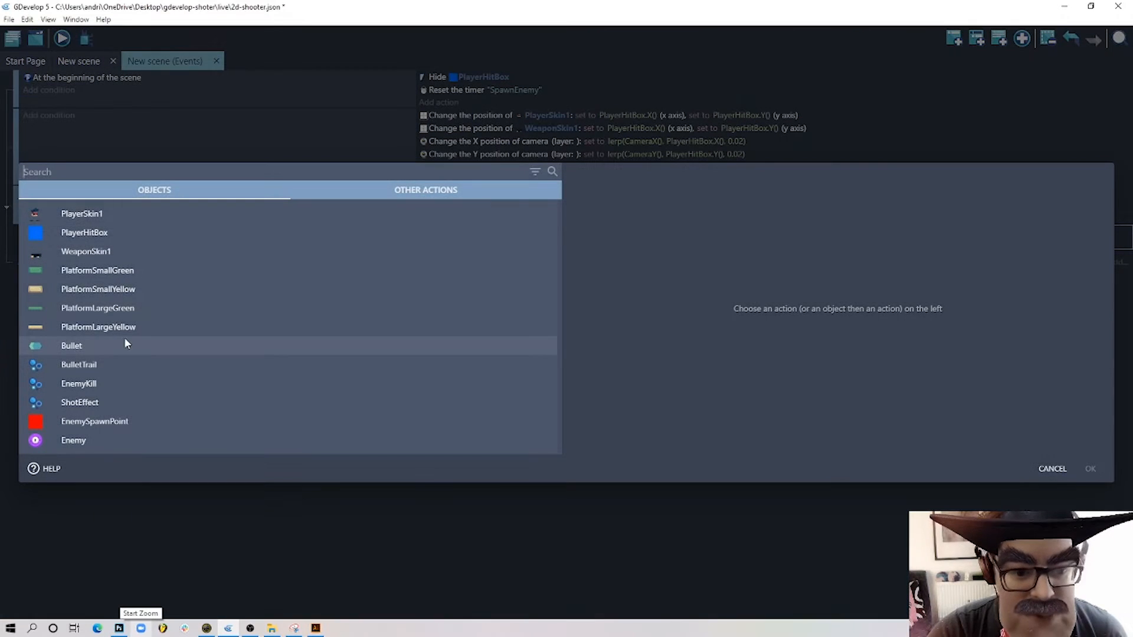
pyautogui.click(75, 440)
pyautogui.write('cre')
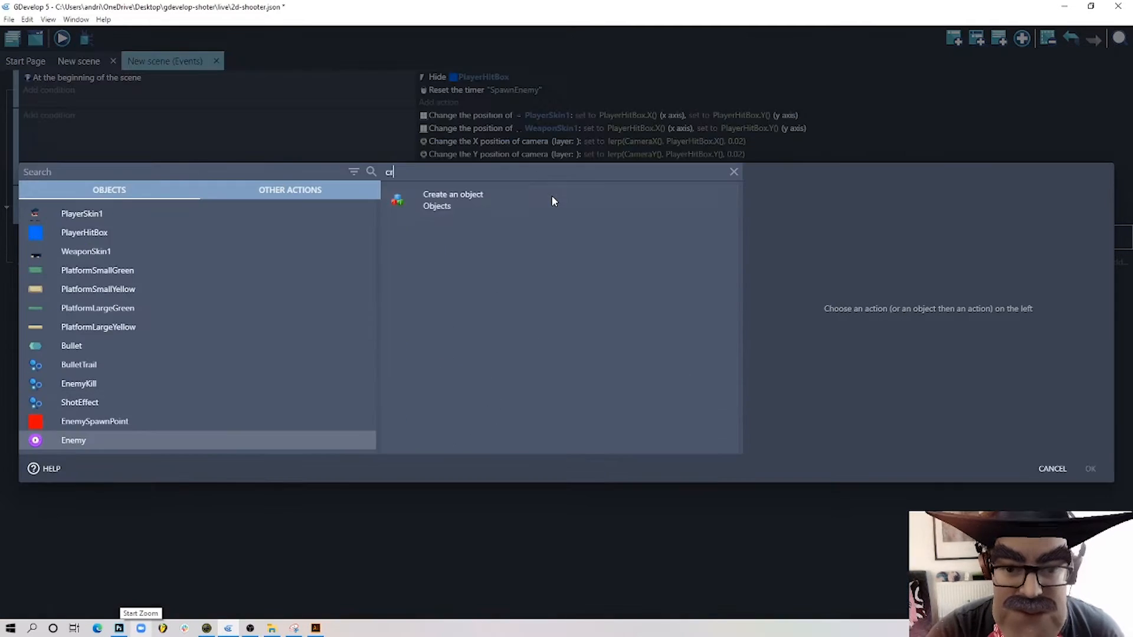
pyautogui.click(512, 199)
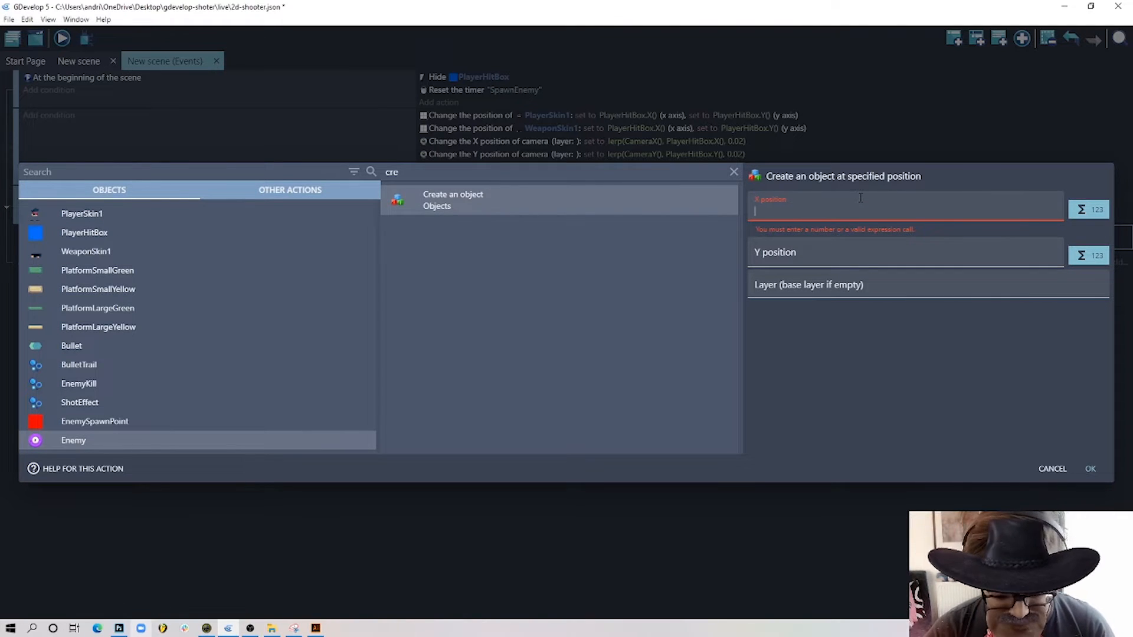
pyautogui.write('ene')
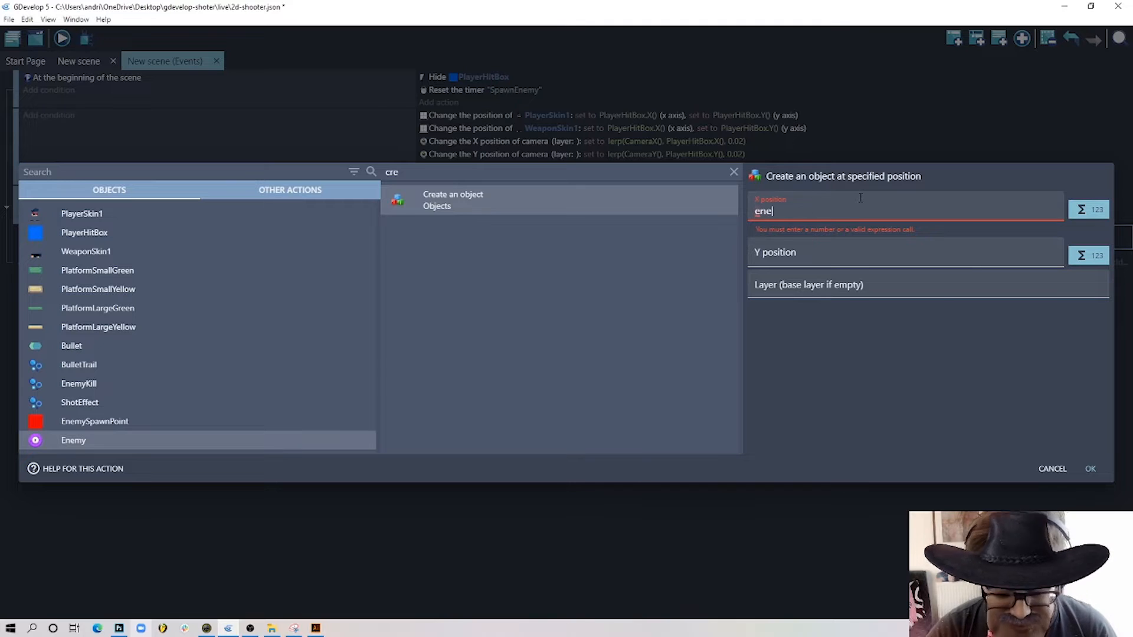
pyautogui.click(830, 240)
pyautogui.write('.X()')
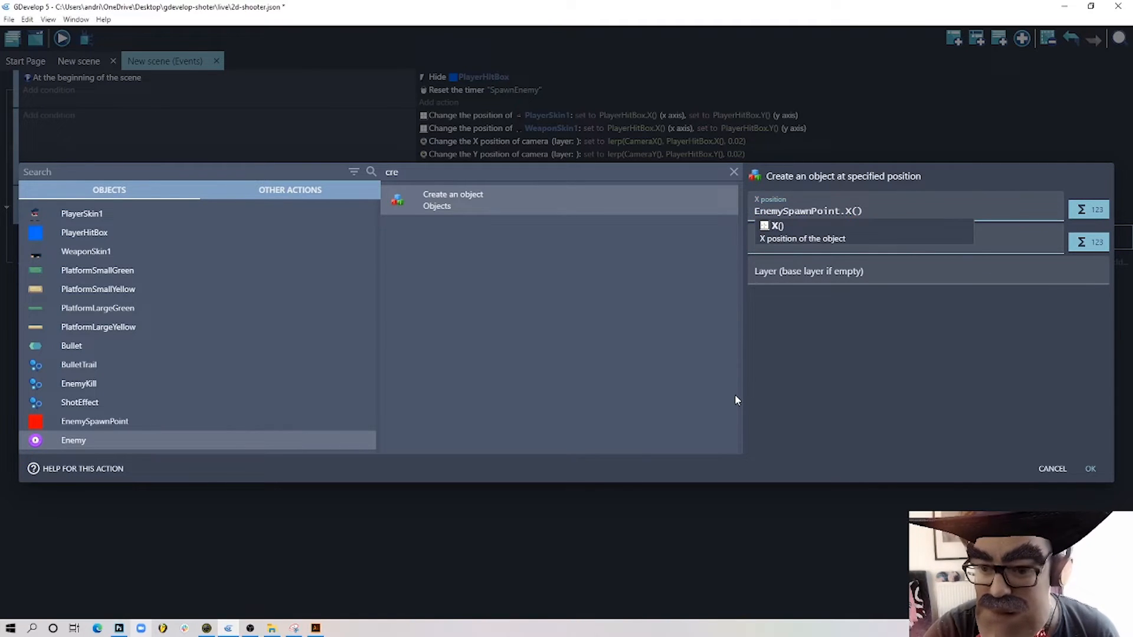
# - Set the Y position of the Enemy creation action to EnemySpawnPoint.Y() and confirm the action
pyautogui.click(885, 204)
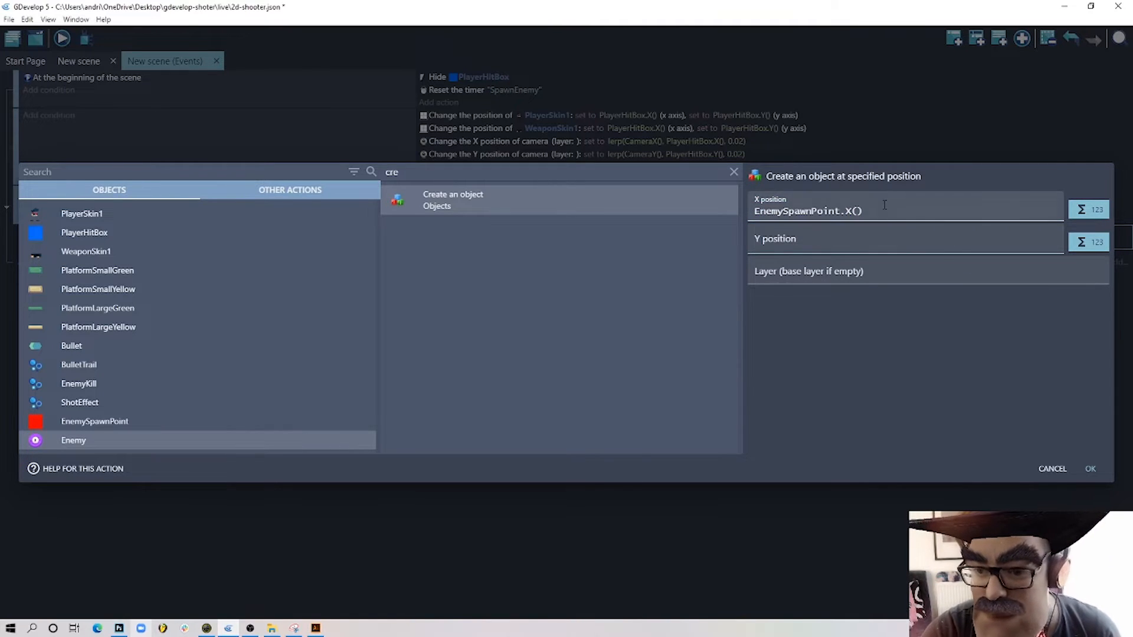
pyautogui.click(795, 238)
pyautogui.write('EnemySpawnPoint.X()')
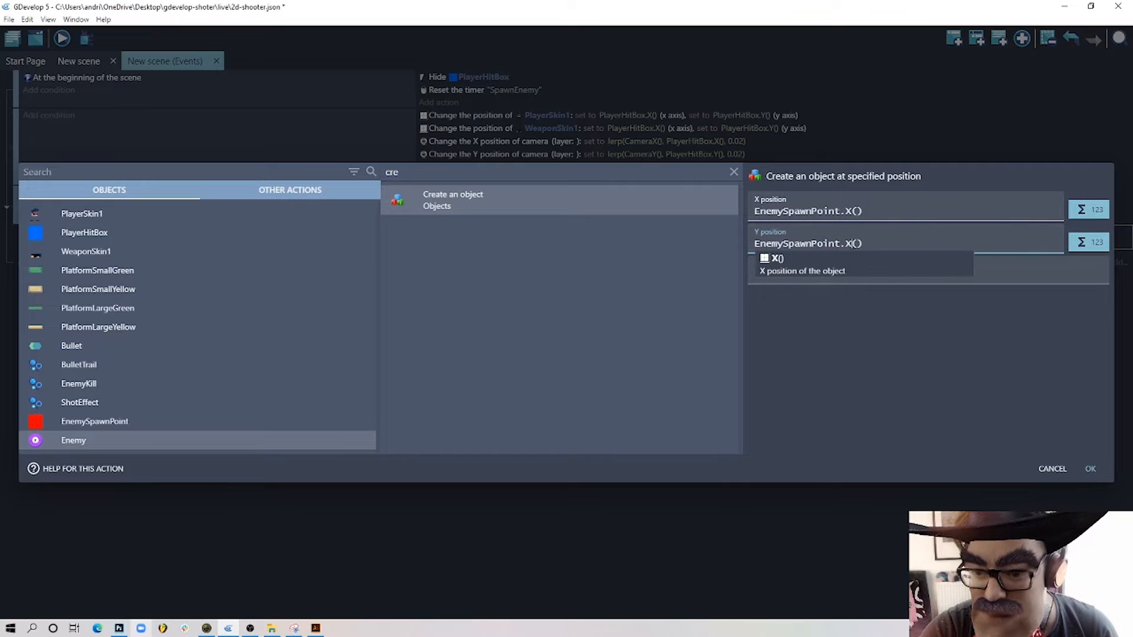
pyautogui.press('BackSpace')
pyautogui.write('Y')
pyautogui.click(887, 374)
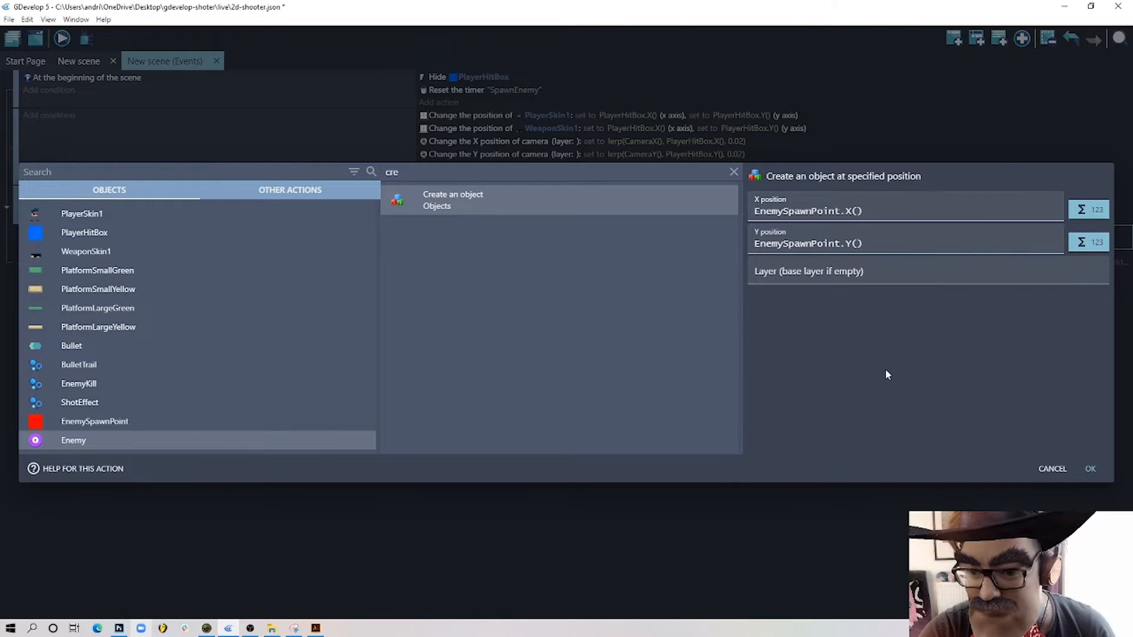
pyautogui.click(1090, 466)
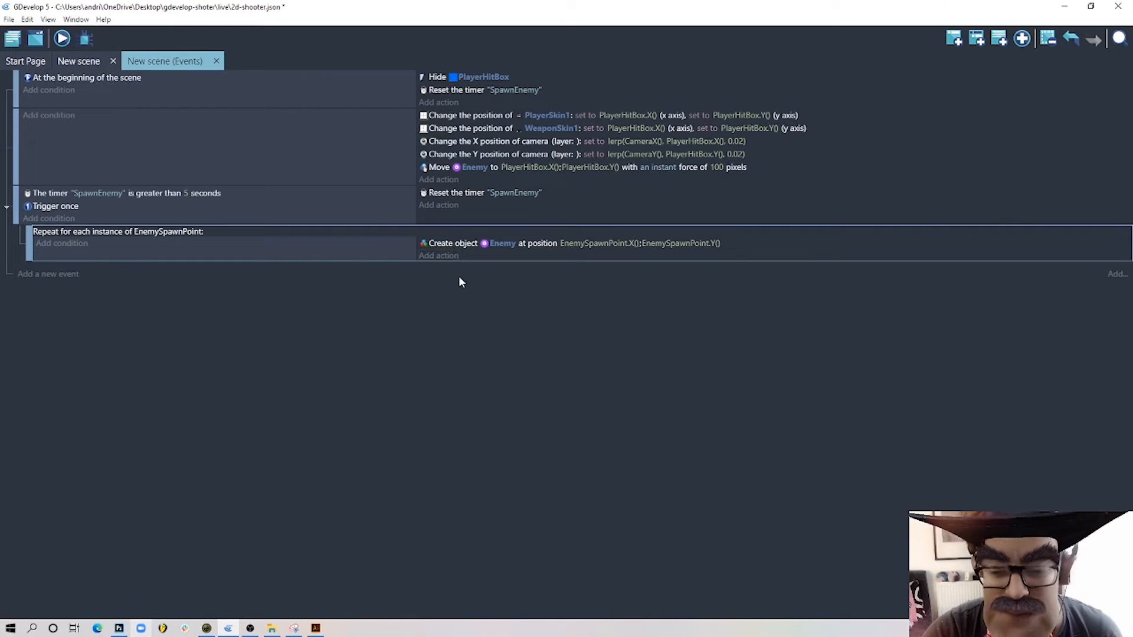
# - Check the Z order of the platform instances in the scene editor
pyautogui.click(443, 255)
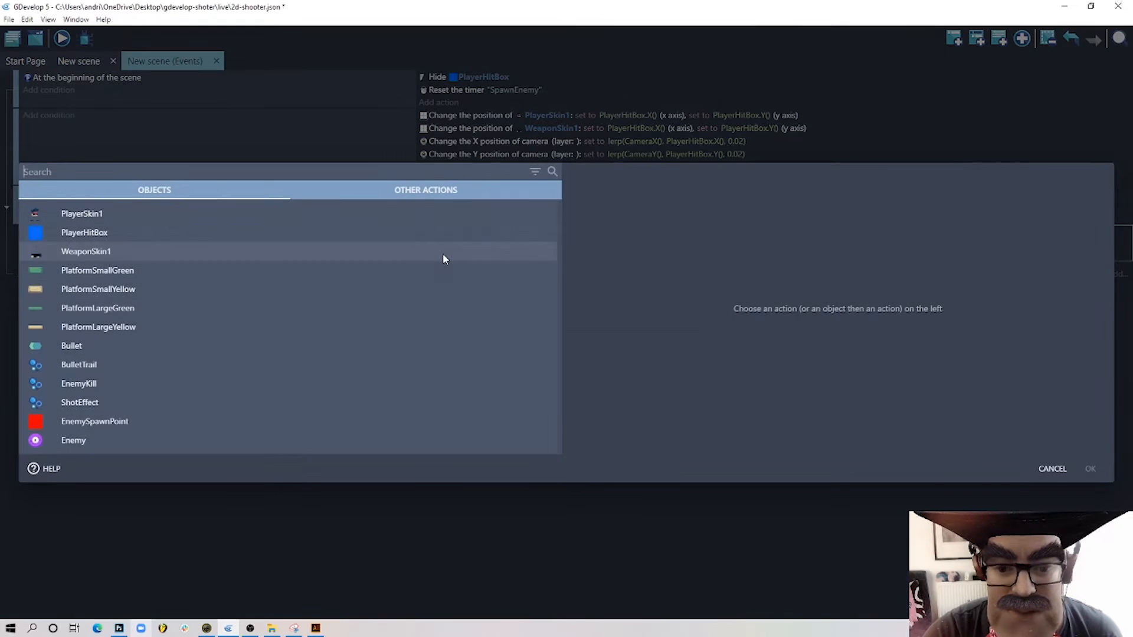
pyautogui.click(1052, 469)
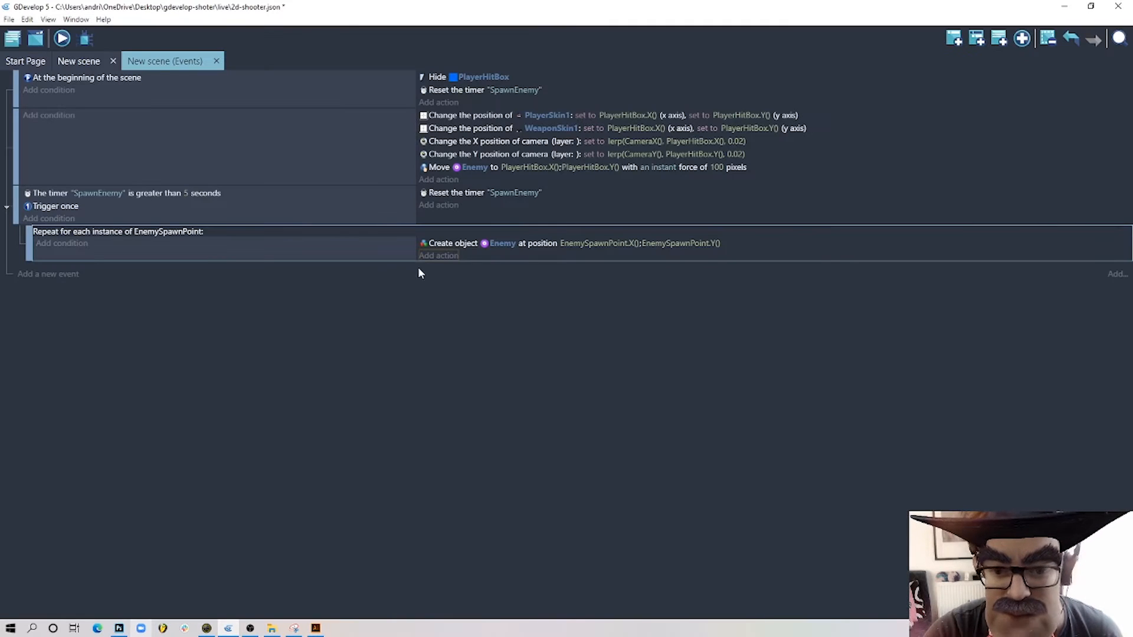
pyautogui.click(94, 60)
pyautogui.click(467, 352)
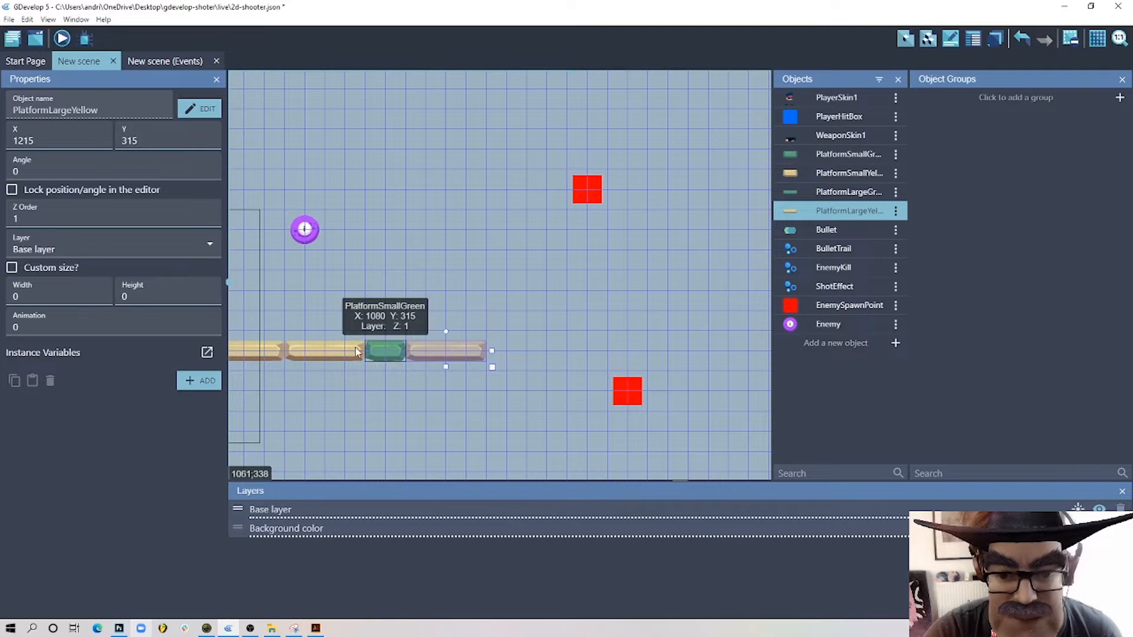
pyautogui.moveTo(462, 266); pyautogui.dragTo(754, 268, button='middle')
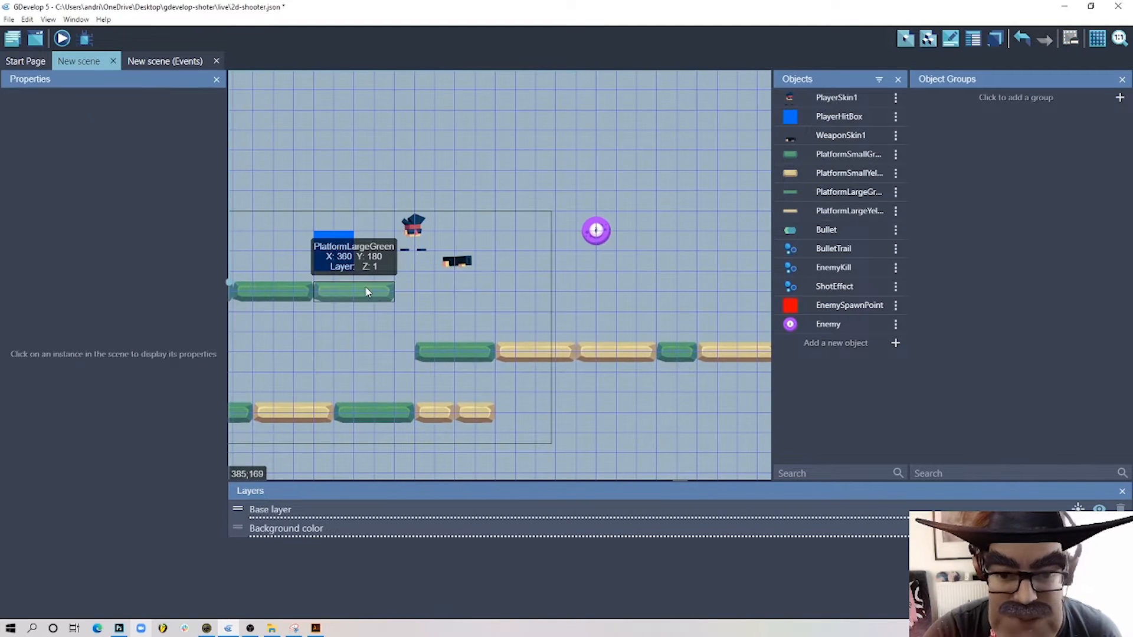
pyautogui.click(366, 289)
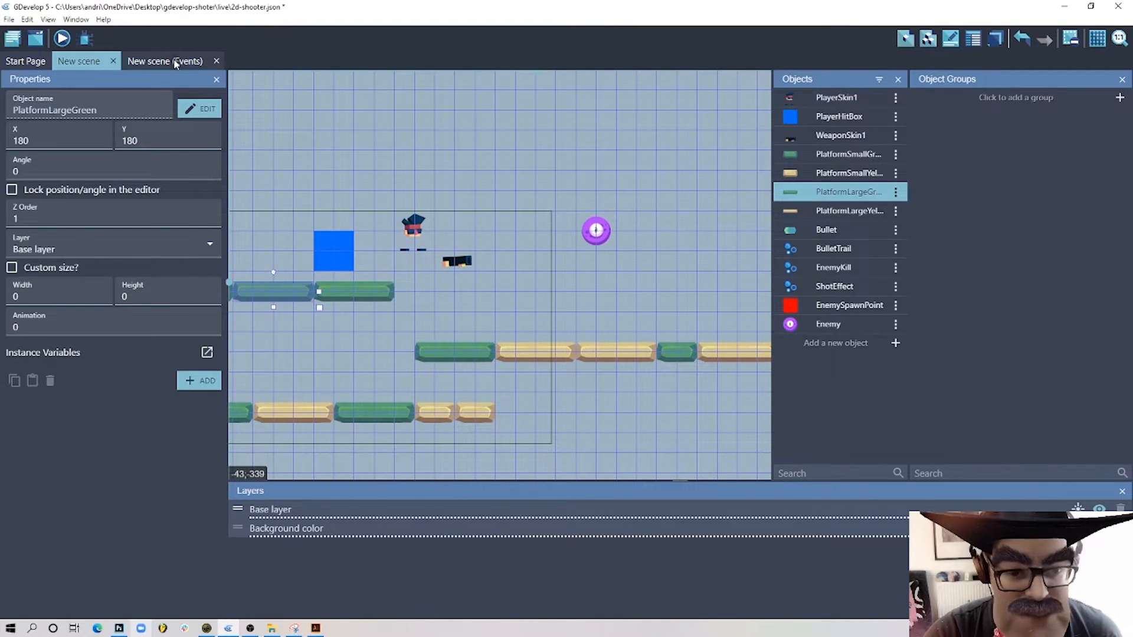
# - Add an action to the nested For each event that sets the Z order of Enemy to 2
pyautogui.click(177, 61)
pyautogui.click(439, 256)
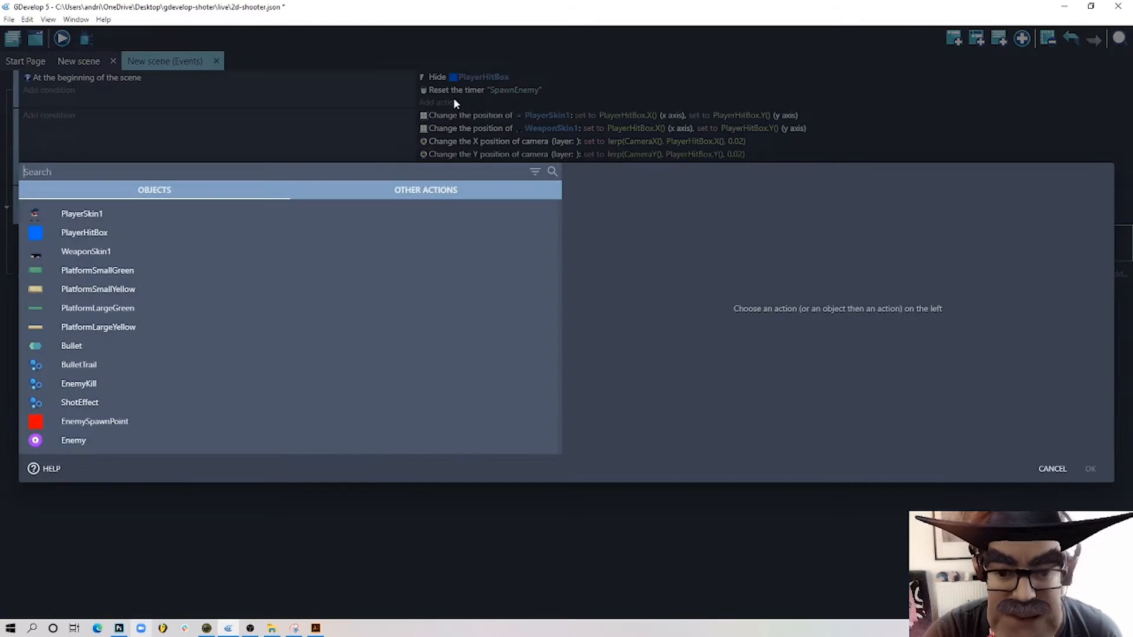
pyautogui.write('z')
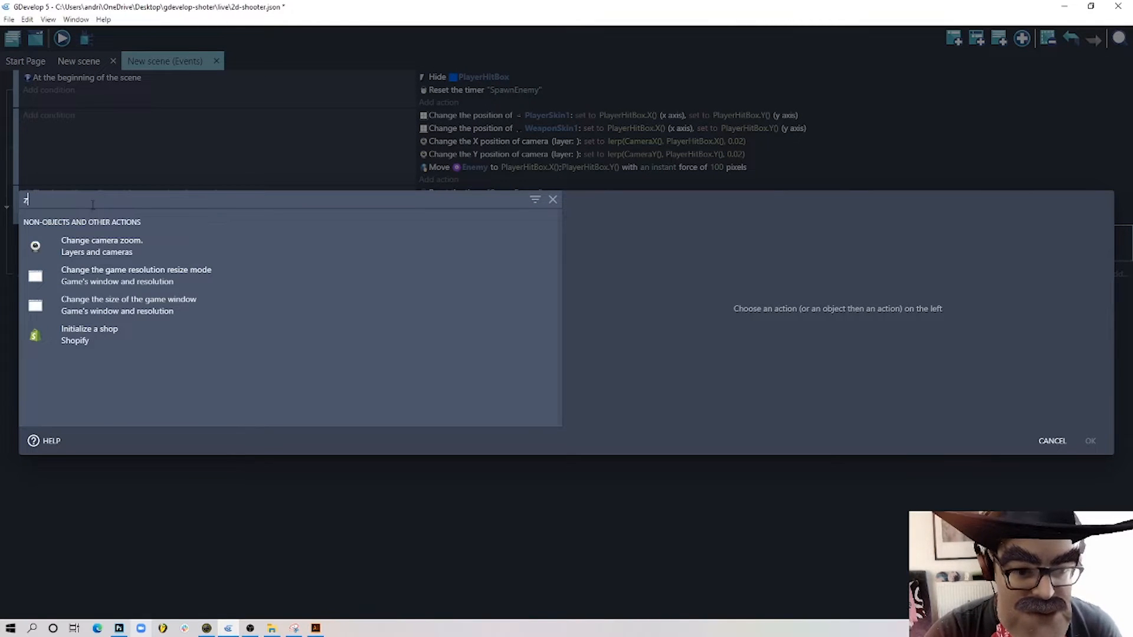
pyautogui.press('BackSpace')
pyautogui.click(115, 440)
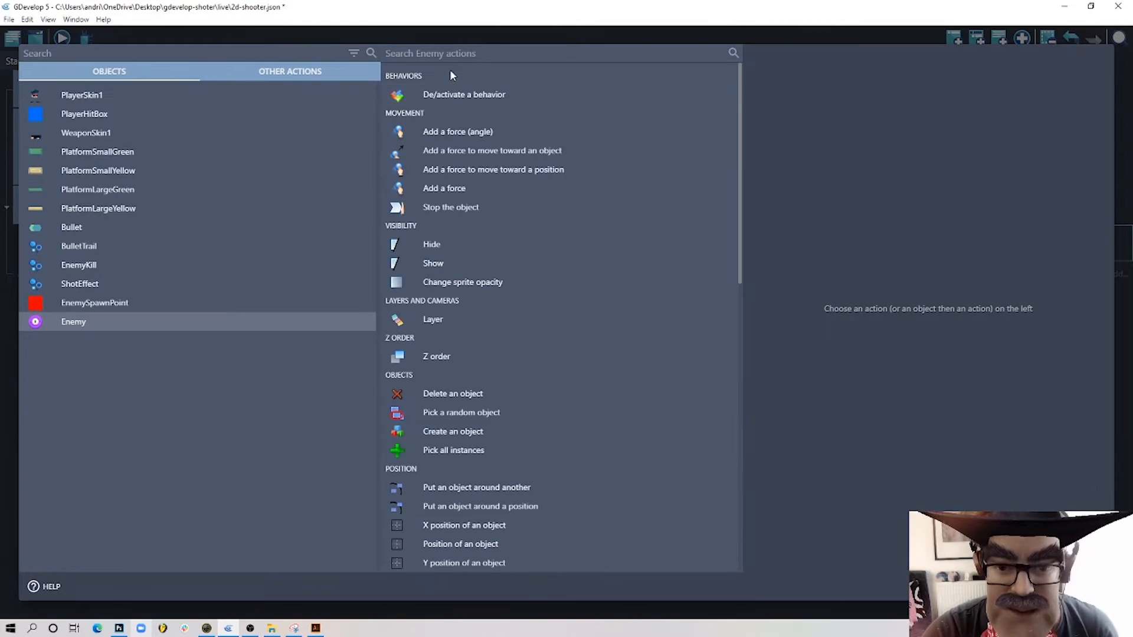
pyautogui.write('z')
pyautogui.click(478, 211)
pyautogui.click(819, 211)
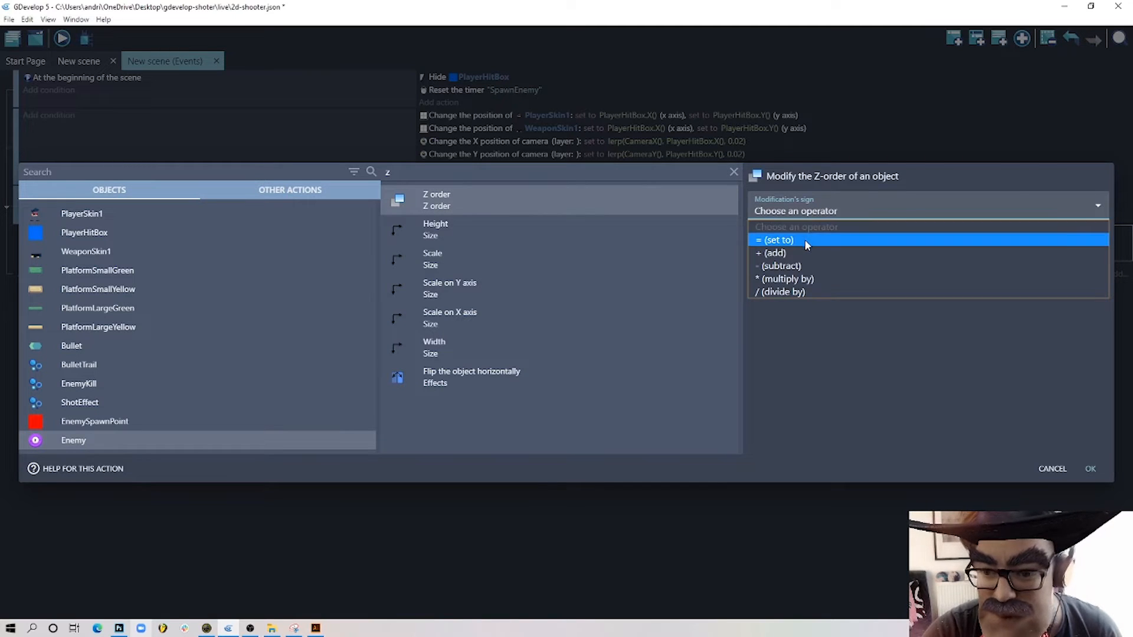
pyautogui.click(823, 241)
pyautogui.write('2')
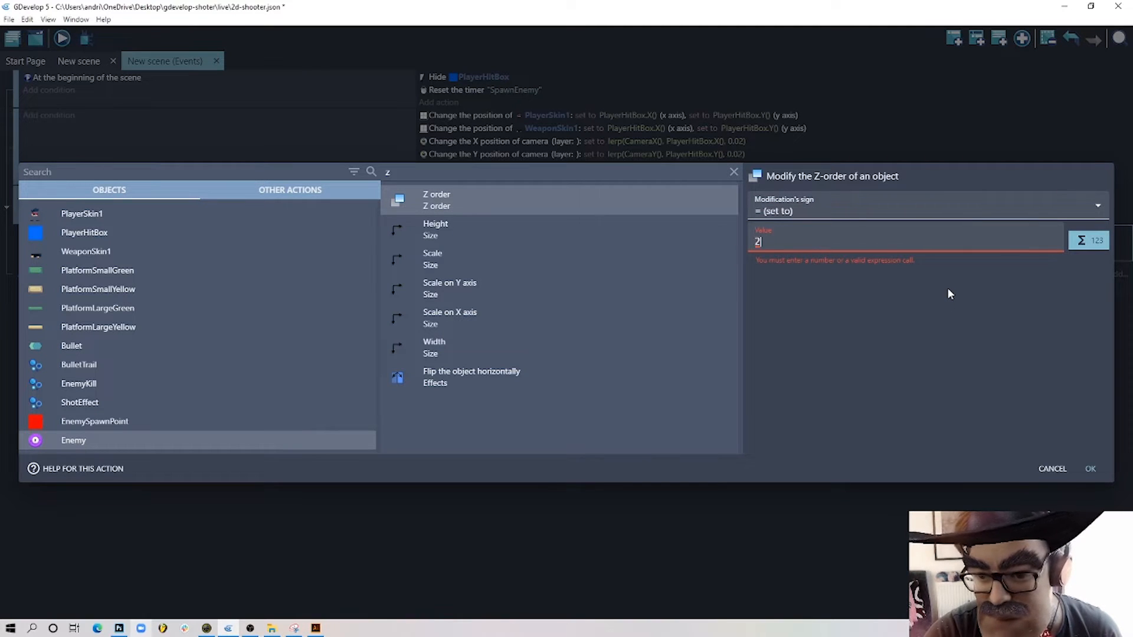
pyautogui.click(1091, 470)
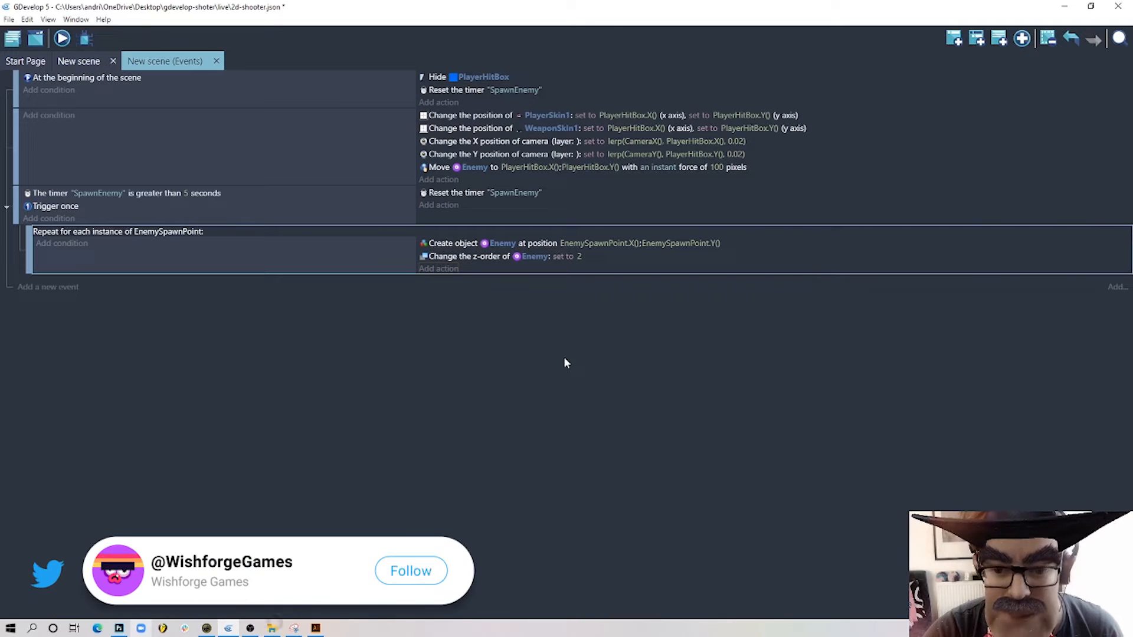
# - Preview the game, running and jumping the player across the platforms to test enemy spawning and chasing, and close the preview
pyautogui.click(62, 39)
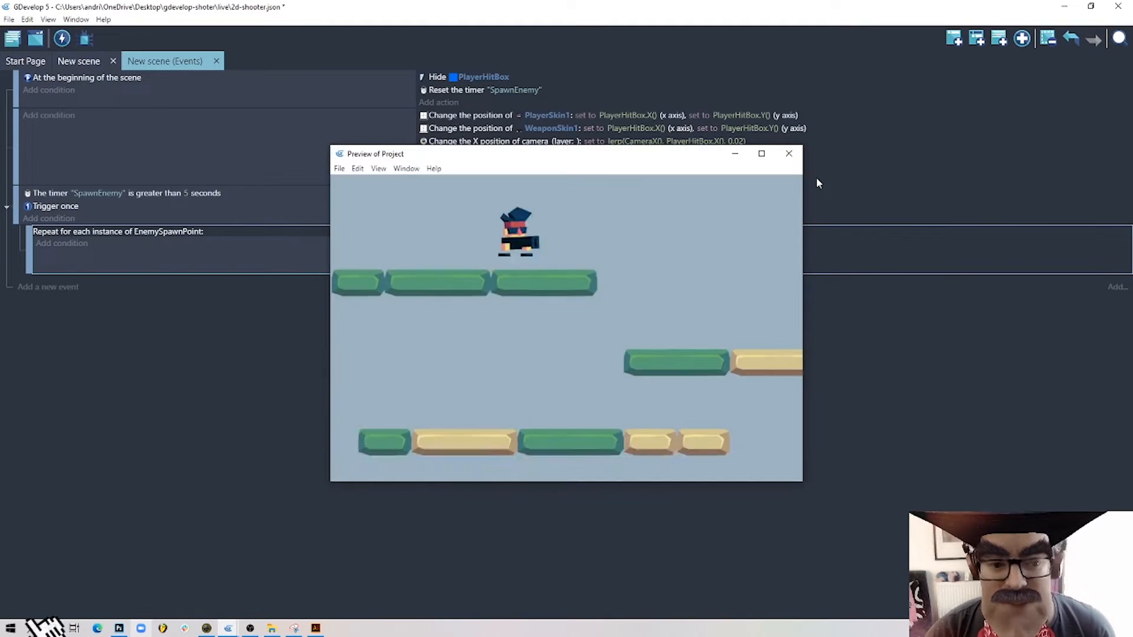
pyautogui.press('Right')
pyautogui.press('space')
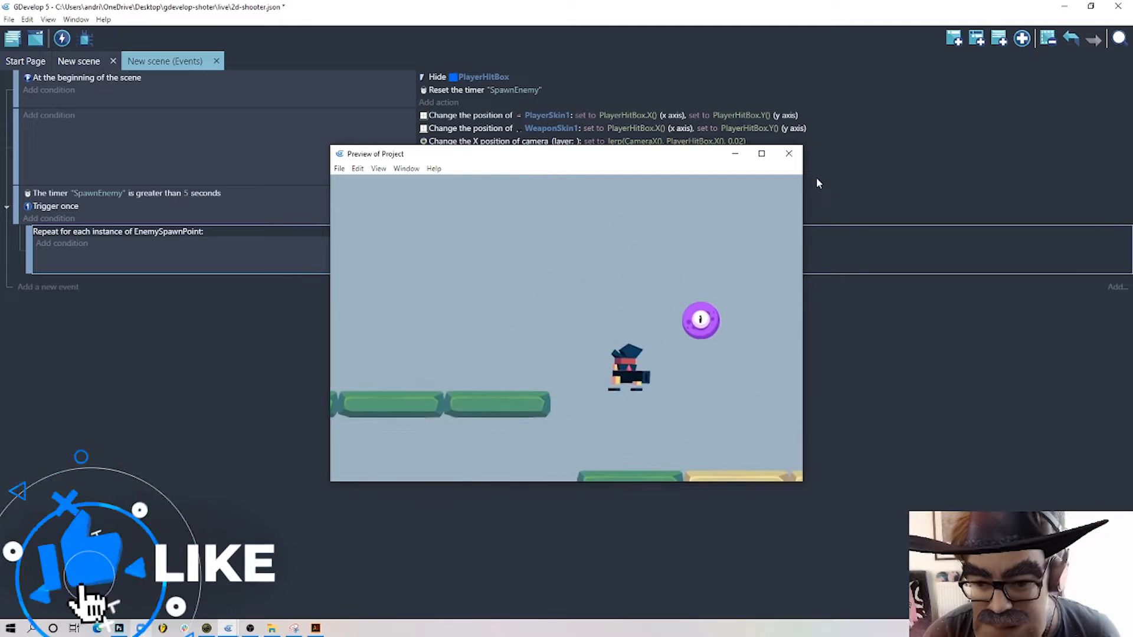
pyautogui.press('Right')
pyautogui.press('Right')
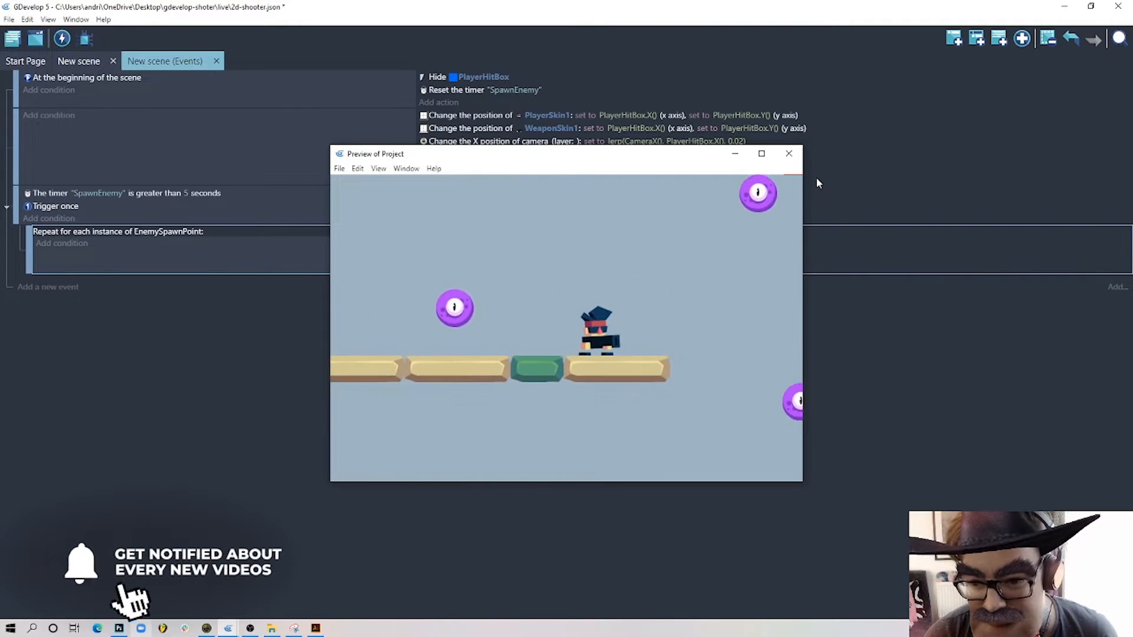
pyautogui.press('space')
pyautogui.press('Left')
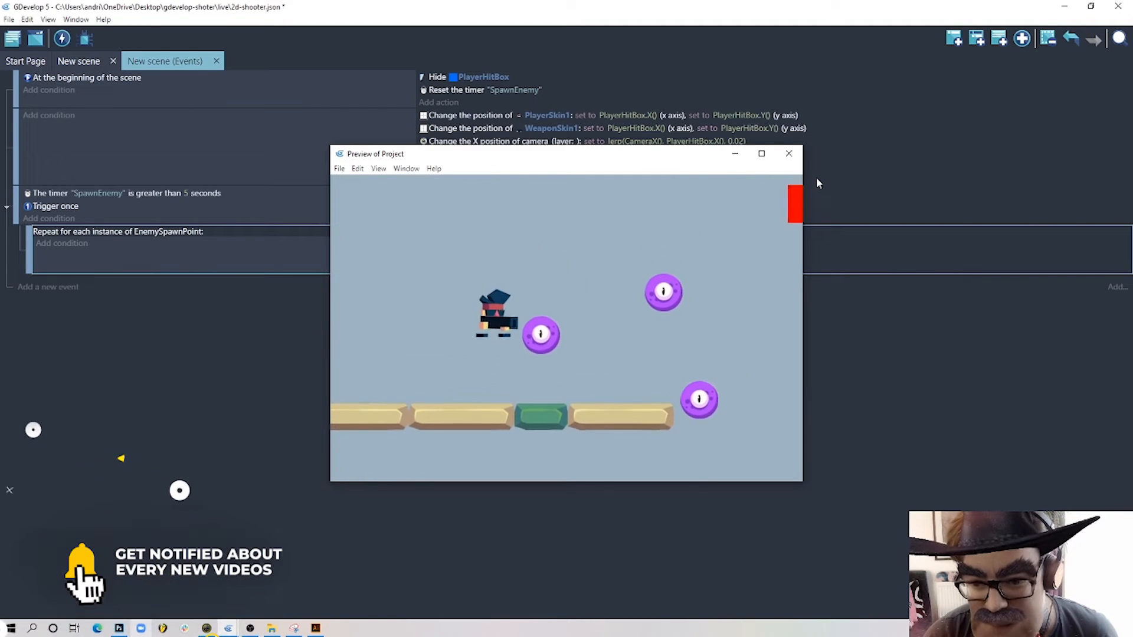
pyautogui.press('Right')
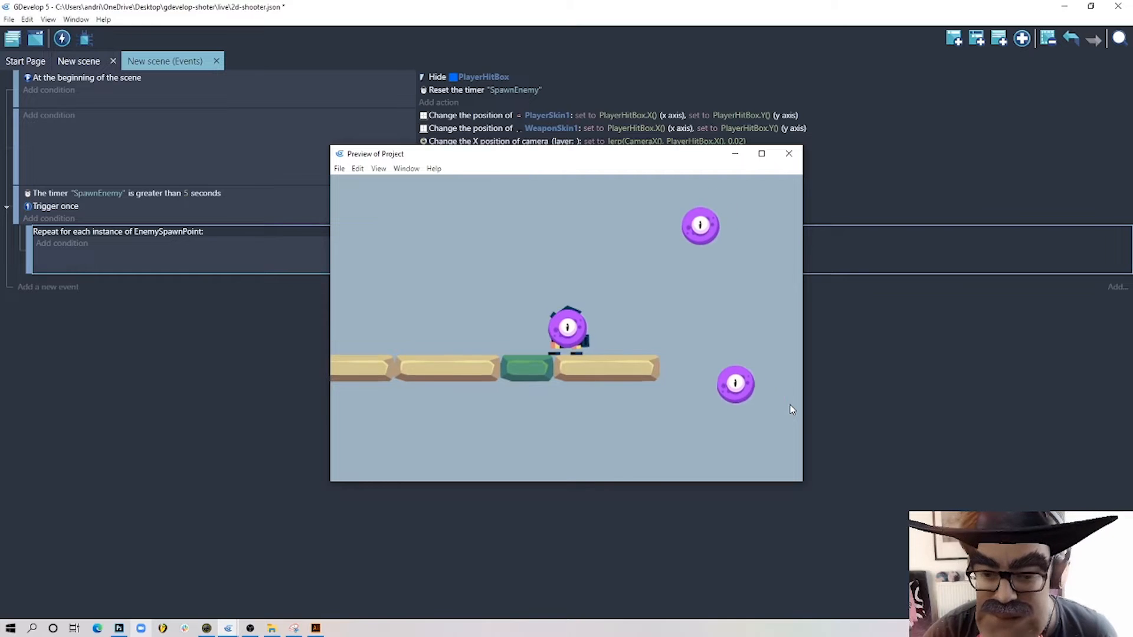
pyautogui.press('Left')
pyautogui.press('space')
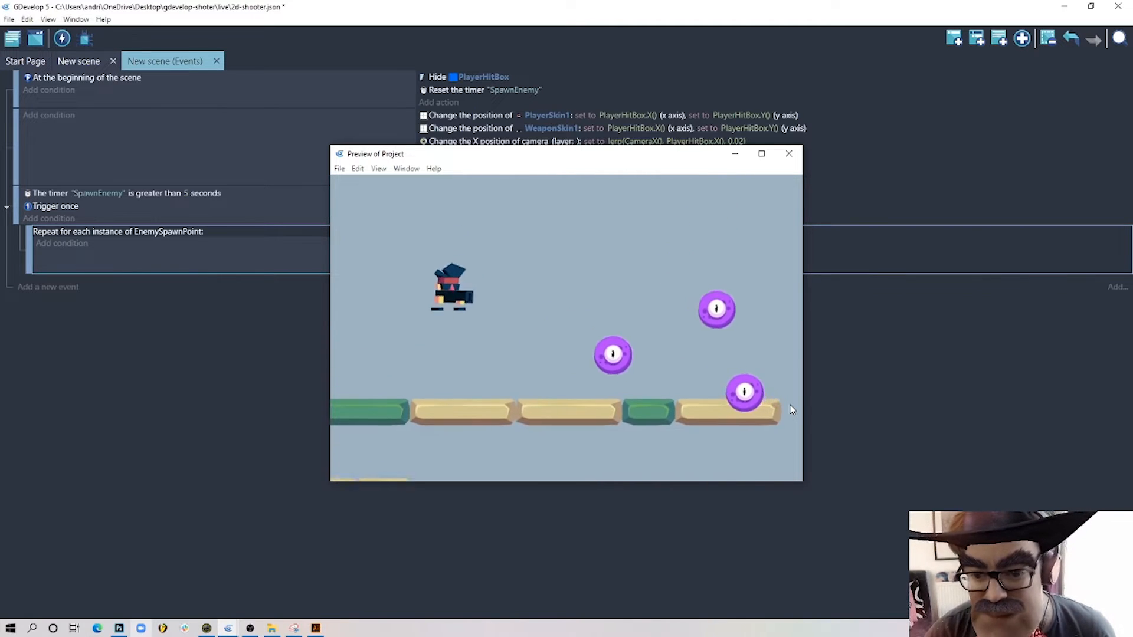
pyautogui.press('Right')
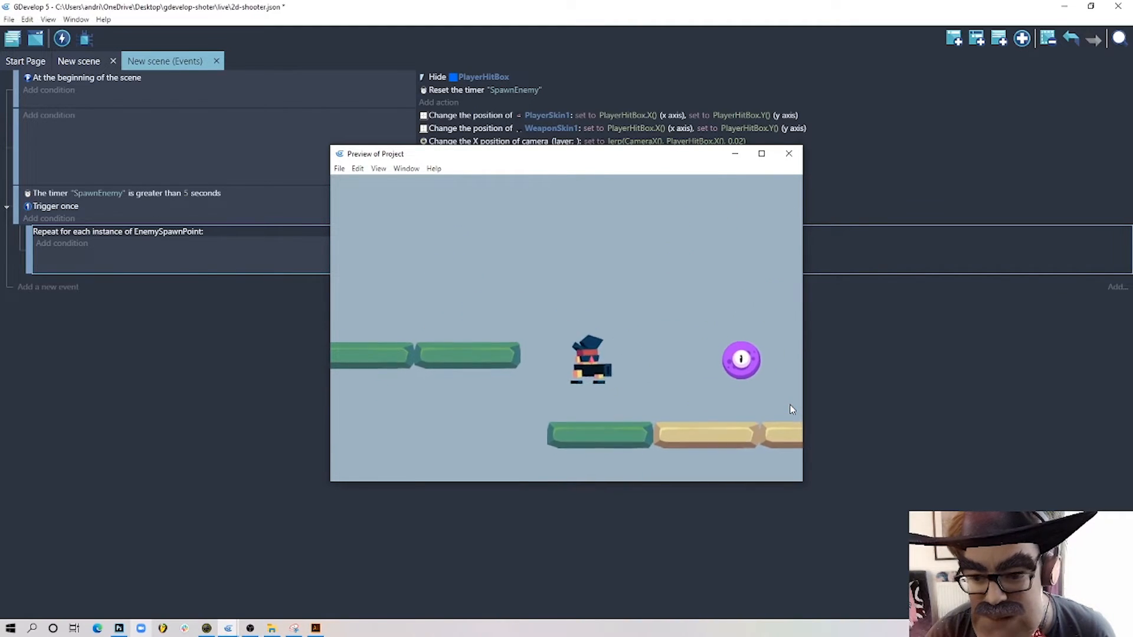
pyautogui.press('space')
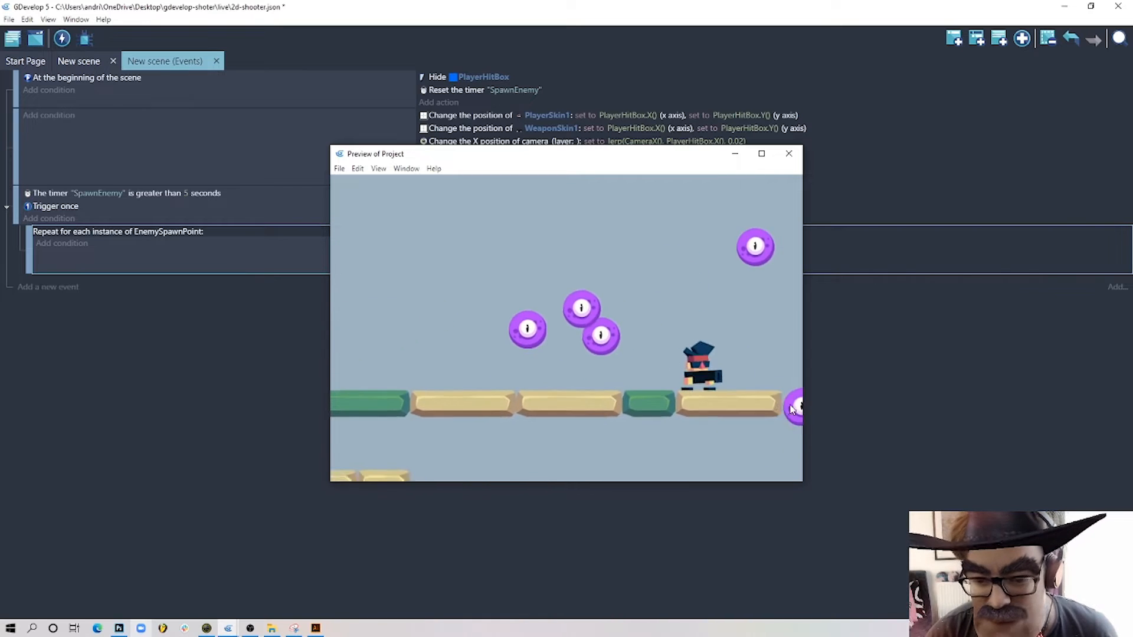
pyautogui.press('space')
pyautogui.press('Left')
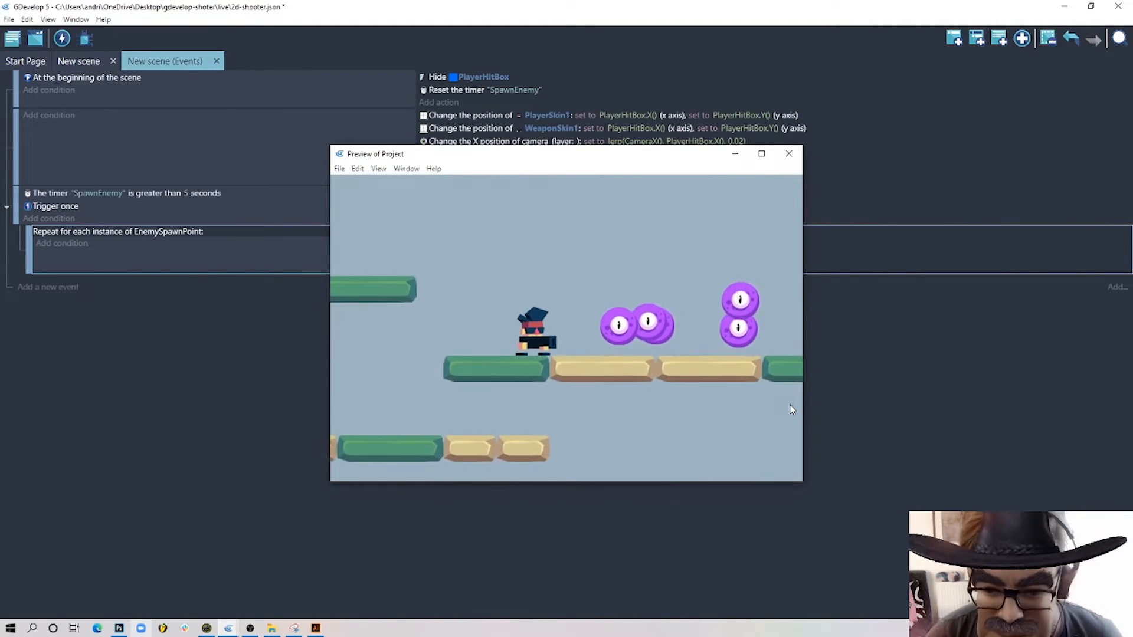
pyautogui.press('space')
pyautogui.press('Right')
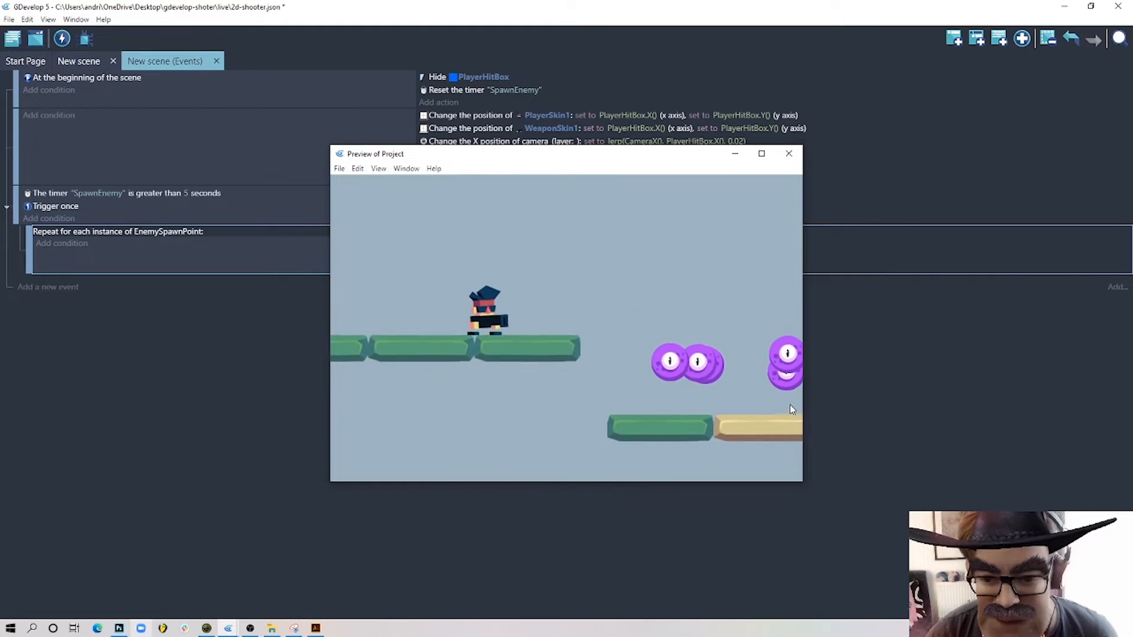
pyautogui.press('space')
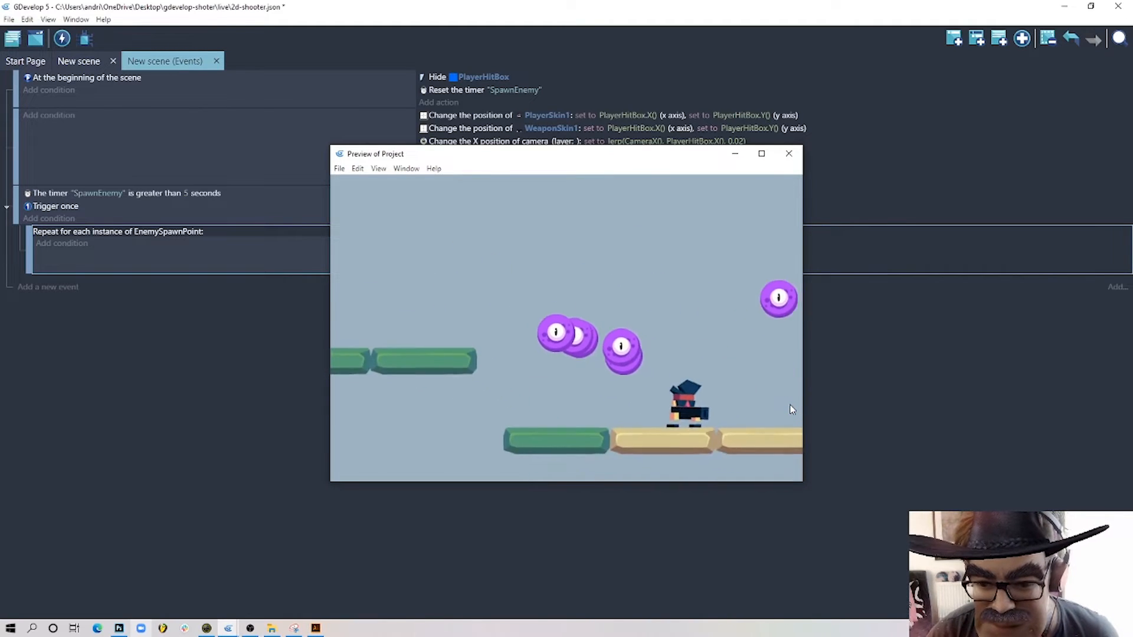
pyautogui.press('space')
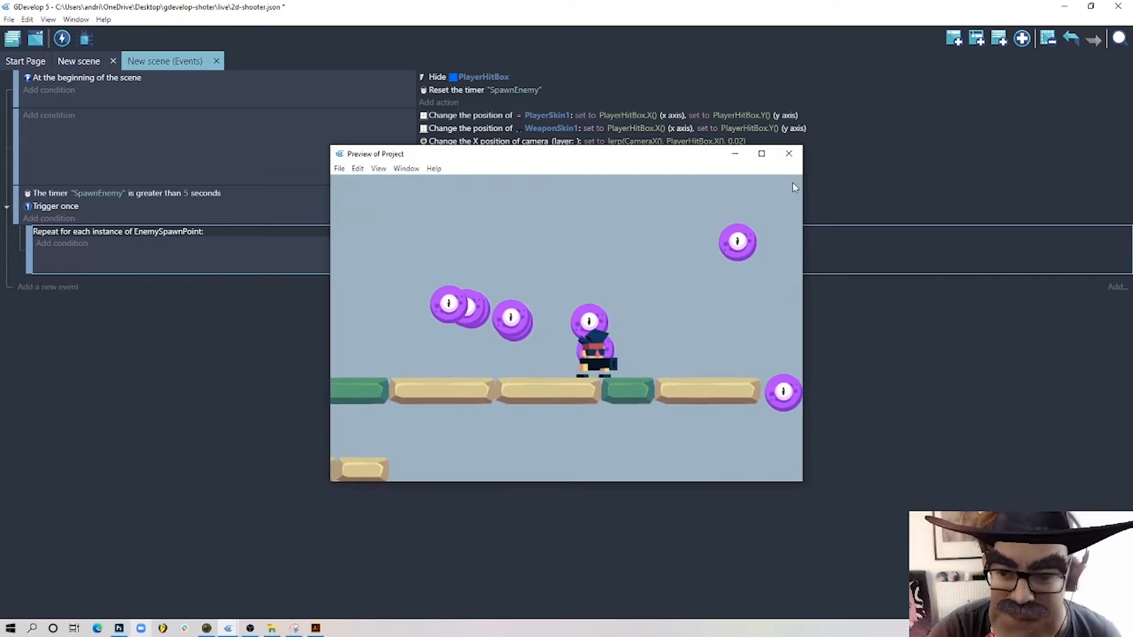
pyautogui.click(789, 154)
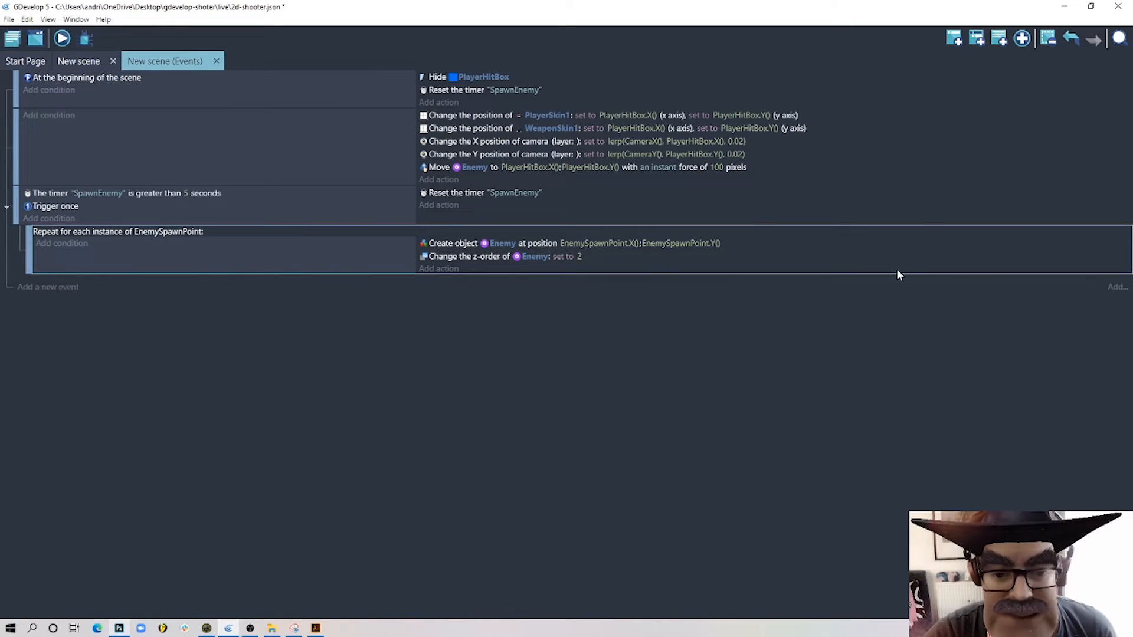
# - Add a new empty event below the "SpawnEnemy" timer event and move it out of the sub-events to the top level
pyautogui.click(953, 40)
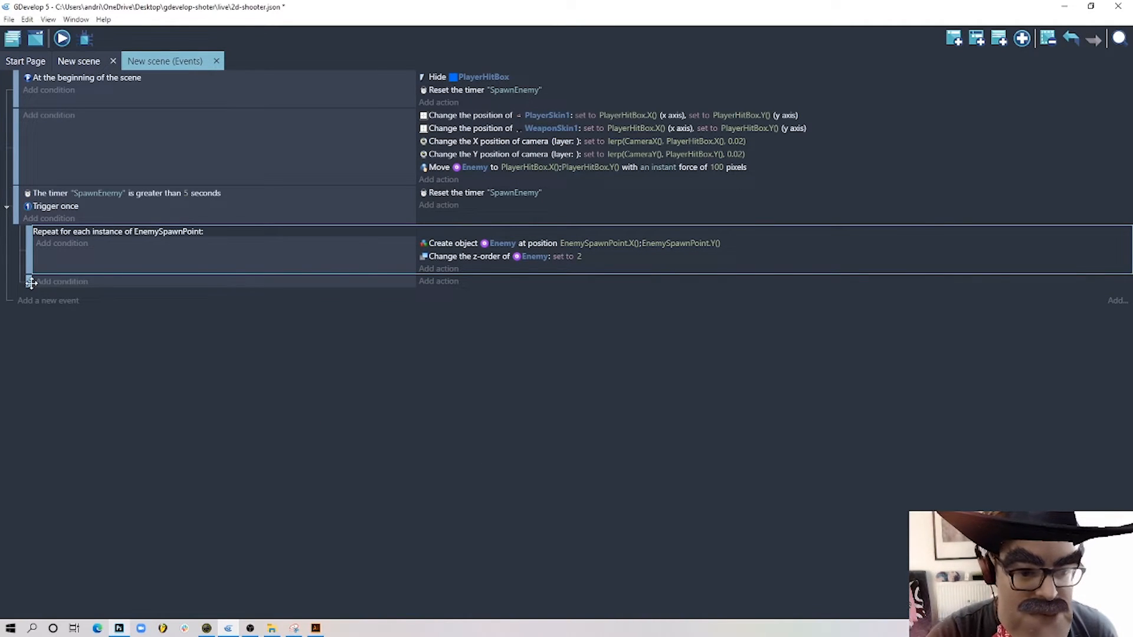
pyautogui.moveTo(31, 283); pyautogui.dragTo(21, 294)
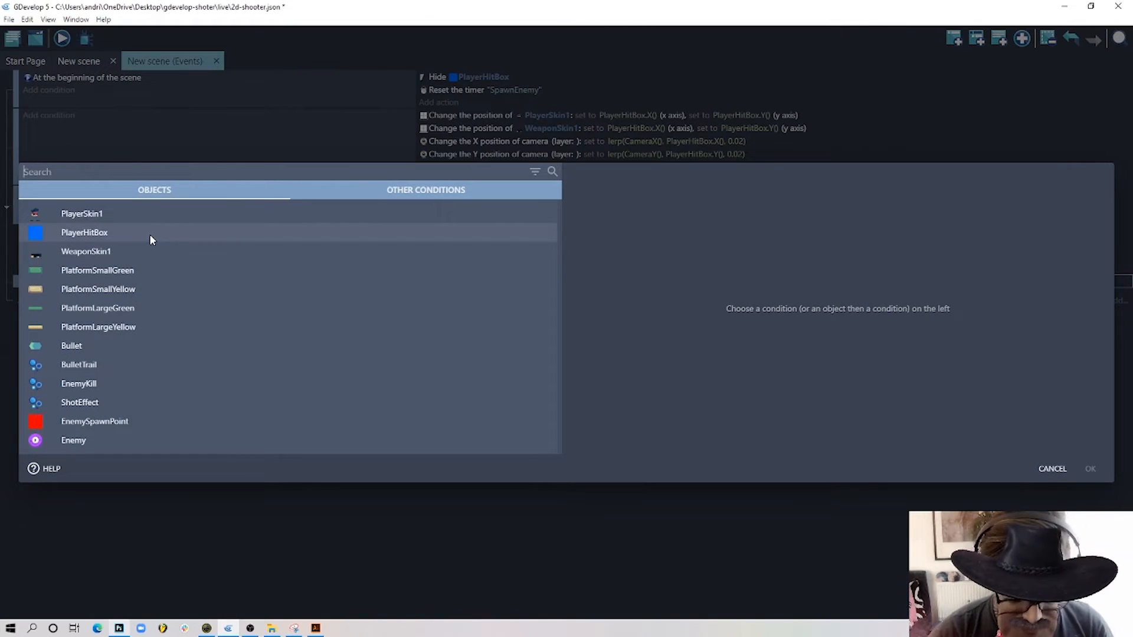
# - Add a Key pressed condition for the Left key to the new empty event
pyautogui.write('key')
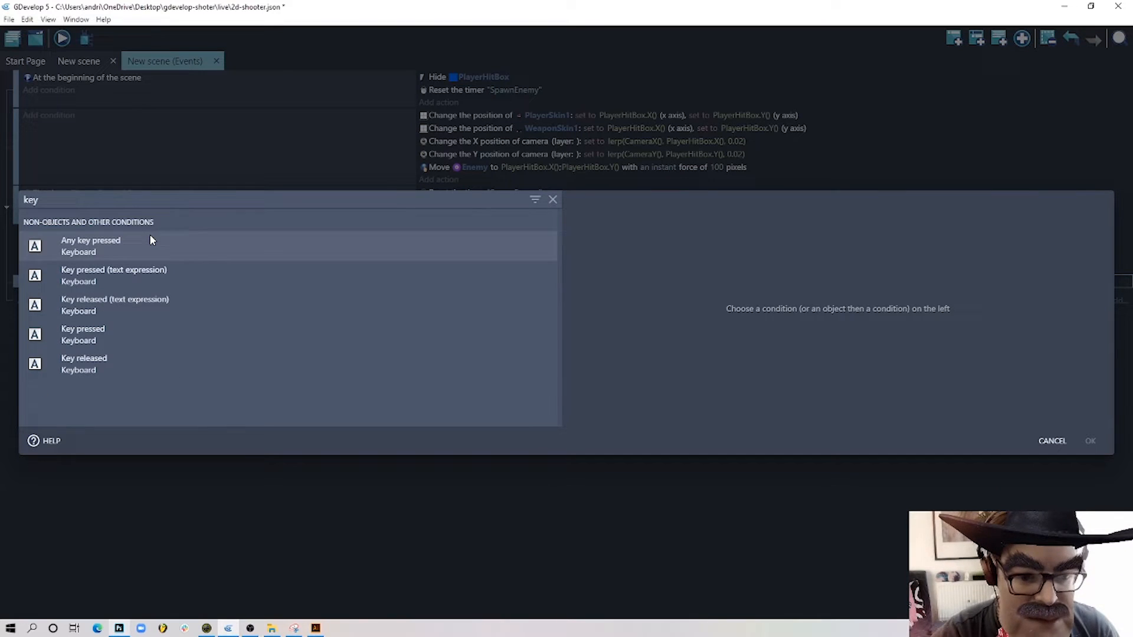
pyautogui.click(137, 332)
pyautogui.write('left')
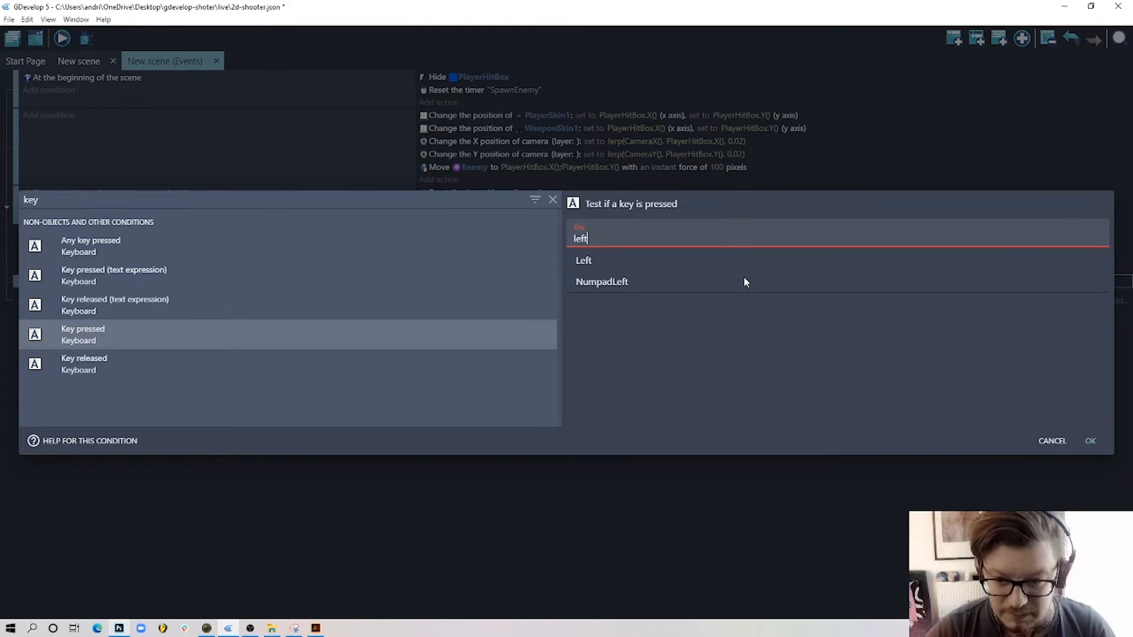
pyautogui.click(640, 259)
pyautogui.click(1089, 442)
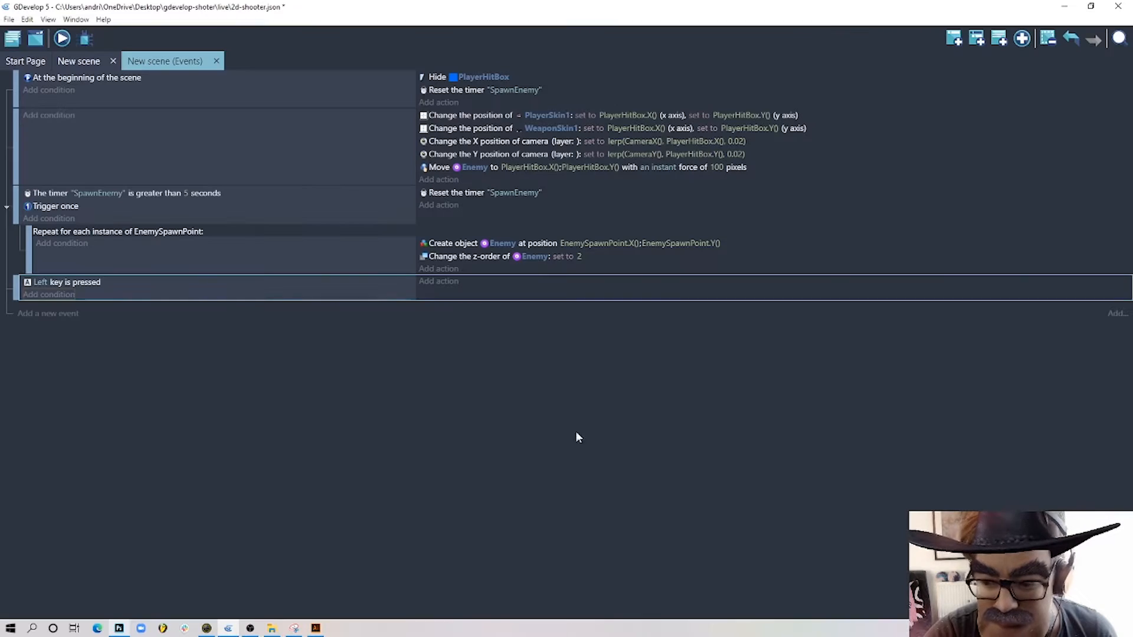
# - Add an action to the Left key event that flips PlayerSkin1 horizontally, with flipping set to yes
pyautogui.click(451, 283)
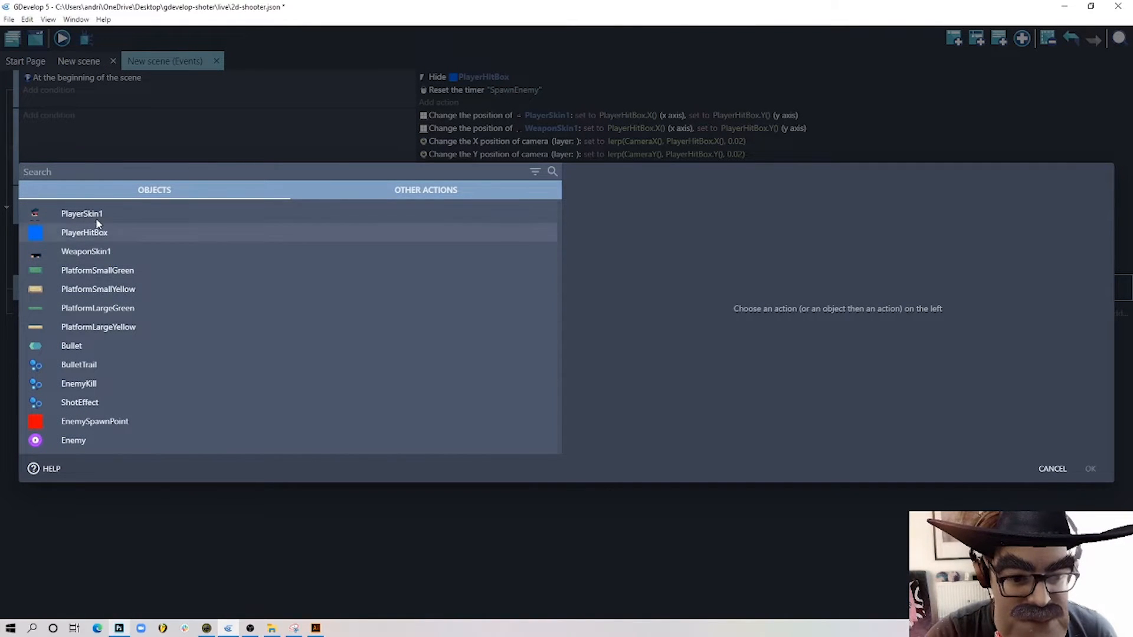
pyautogui.click(79, 214)
pyautogui.click(562, 59)
pyautogui.write('fli')
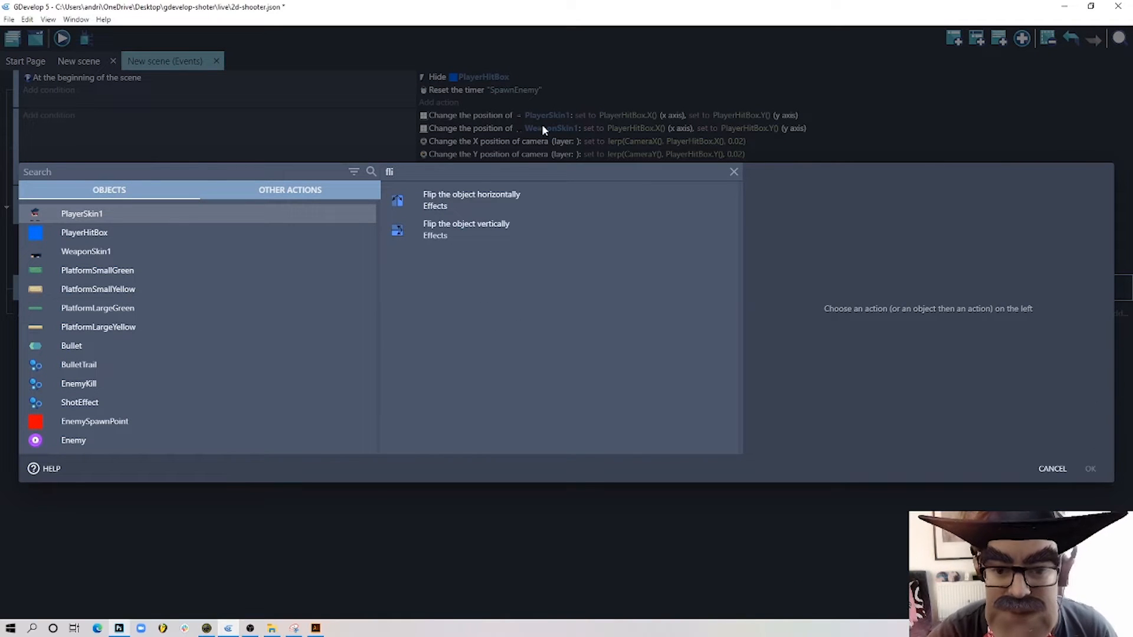
pyautogui.click(529, 198)
pyautogui.click(839, 206)
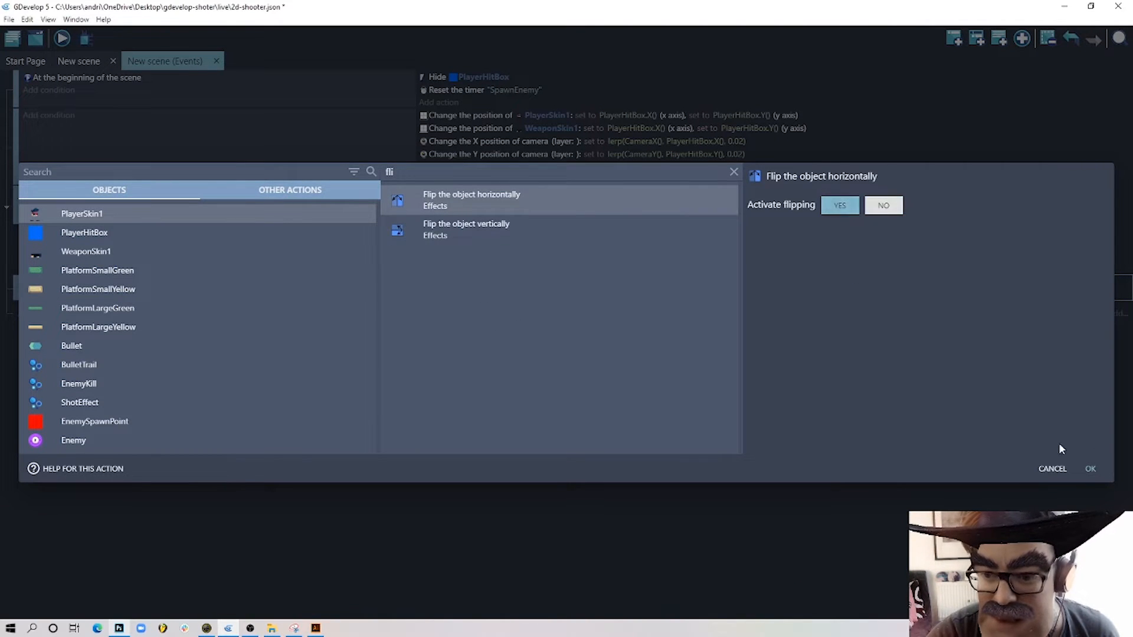
pyautogui.click(1092, 472)
# - Duplicate the horizontal flip action in the Left key event and change the copy's object to WeaponSkin1
pyautogui.click(594, 284)
pyautogui.hotkey('ctrl', 'c')
pyautogui.hotkey('ctrl', 'v')
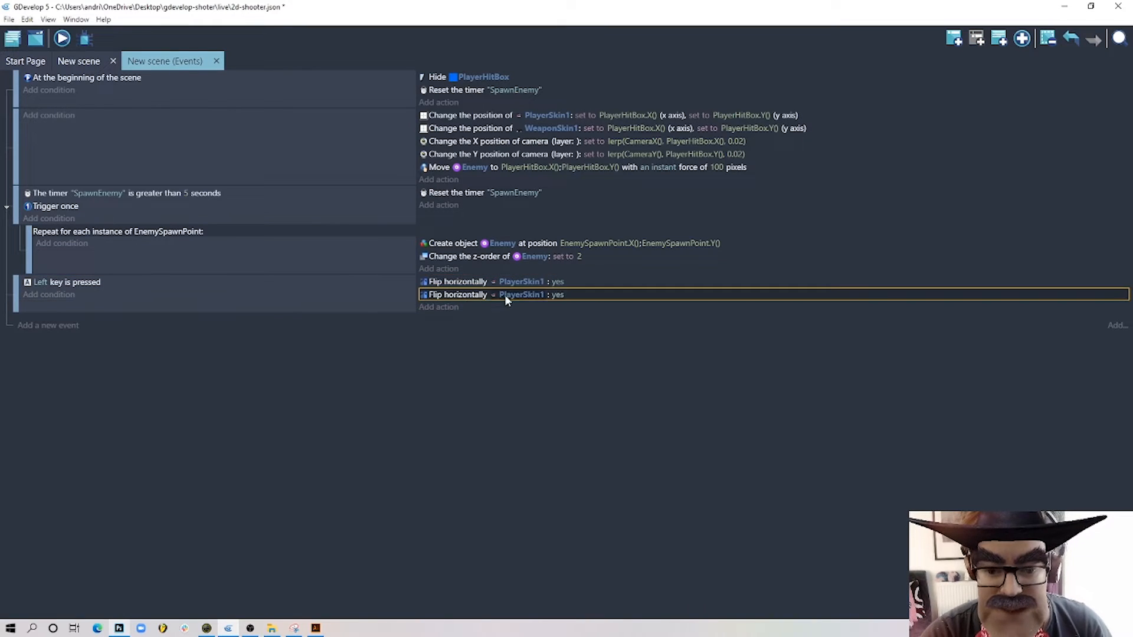
pyautogui.click(521, 294)
pyautogui.moveTo(482, 323); pyautogui.dragTo(454, 323)
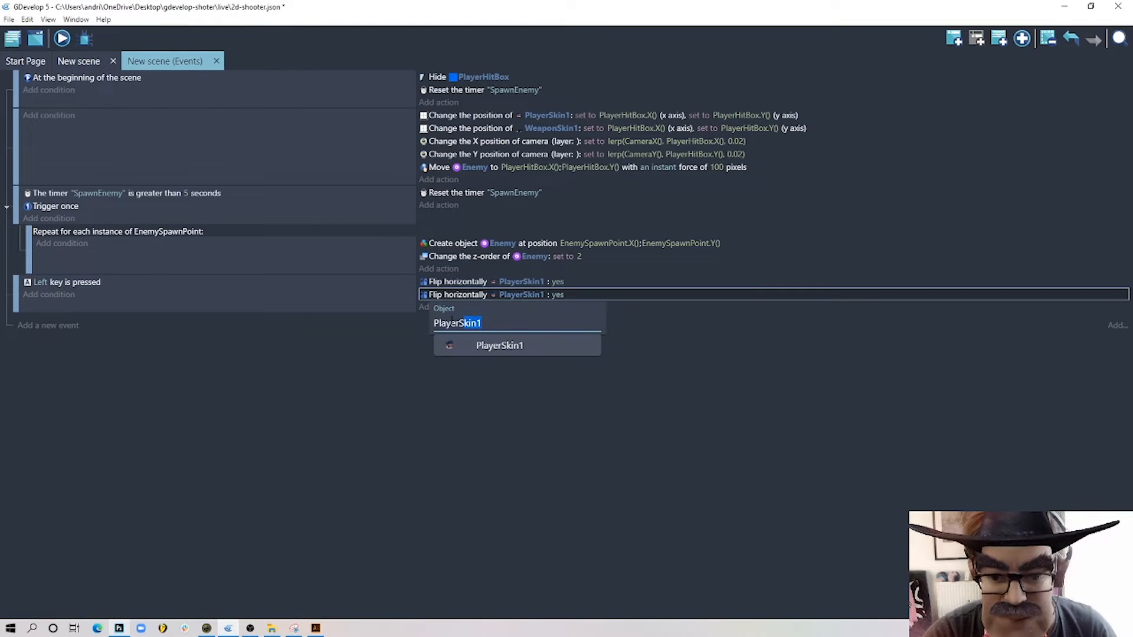
pyautogui.press('BackSpace')
pyautogui.click(531, 387)
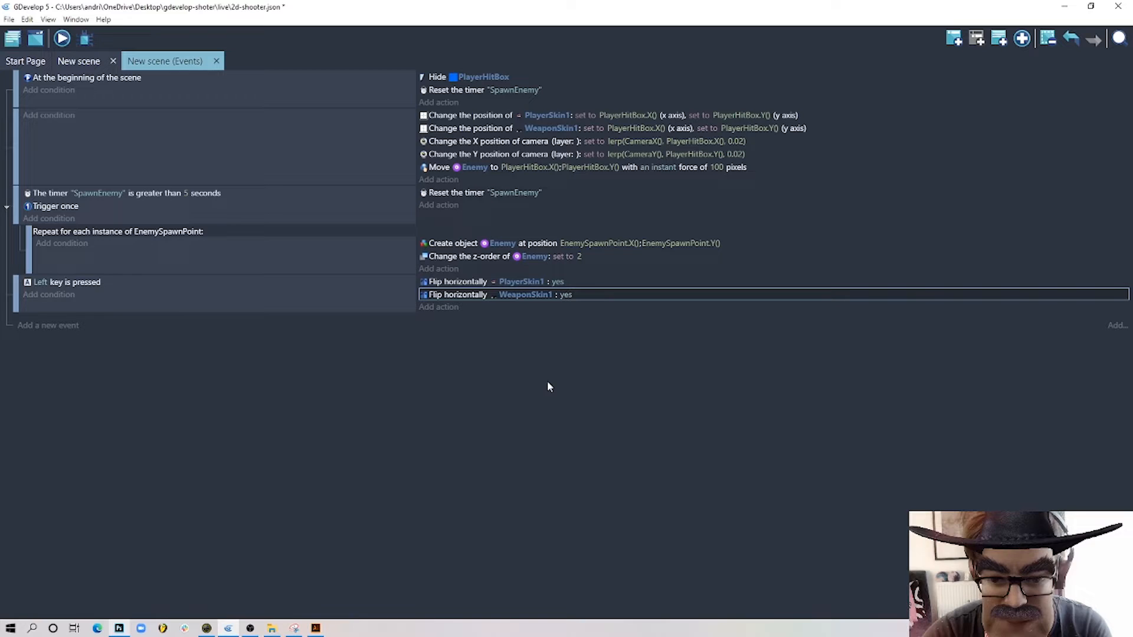
# - Duplicate the Left key event and change the copy's key condition to Right
pyautogui.click(175, 300)
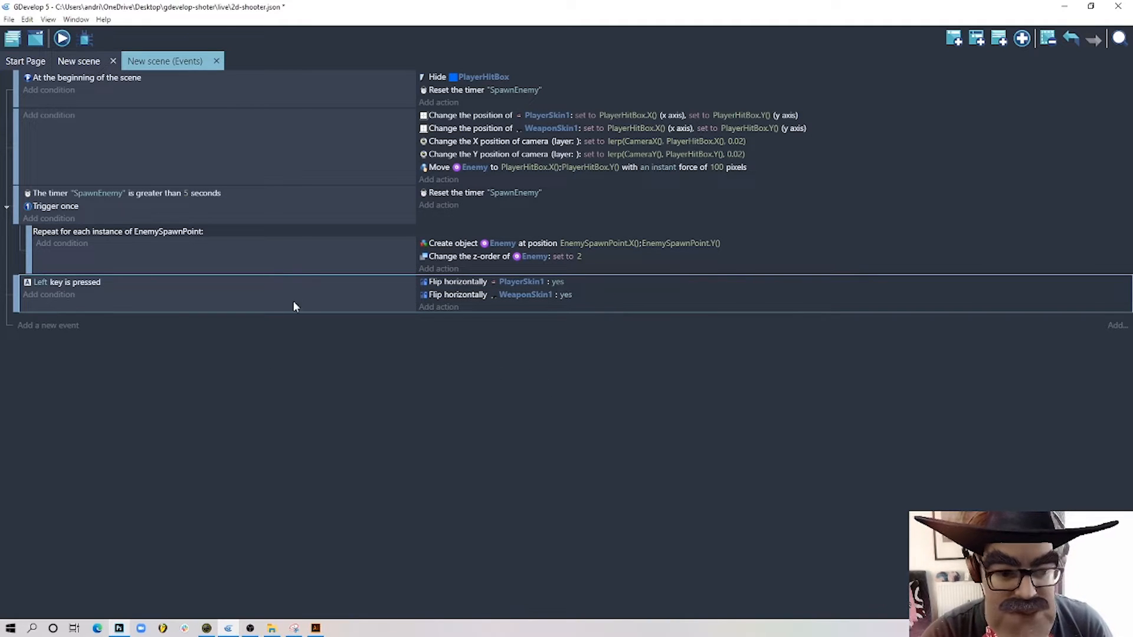
pyautogui.hotkey('ctrl', 'c')
pyautogui.hotkey('ctrl', 'v')
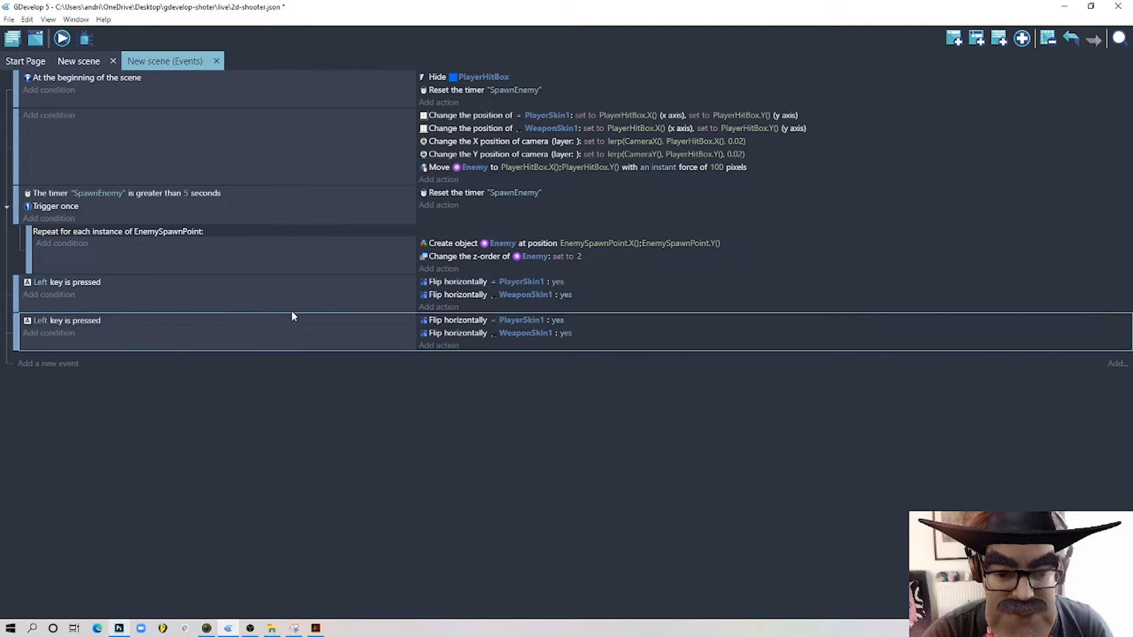
pyautogui.doubleClick(122, 323)
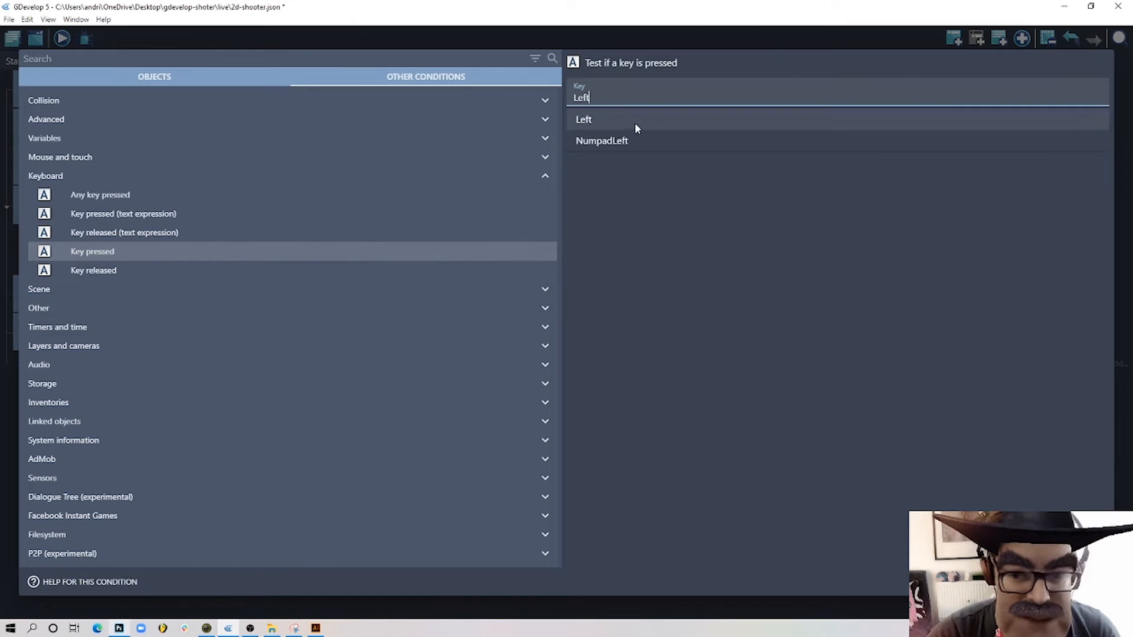
pyautogui.moveTo(592, 98); pyautogui.dragTo(566, 85)
pyautogui.write('Right')
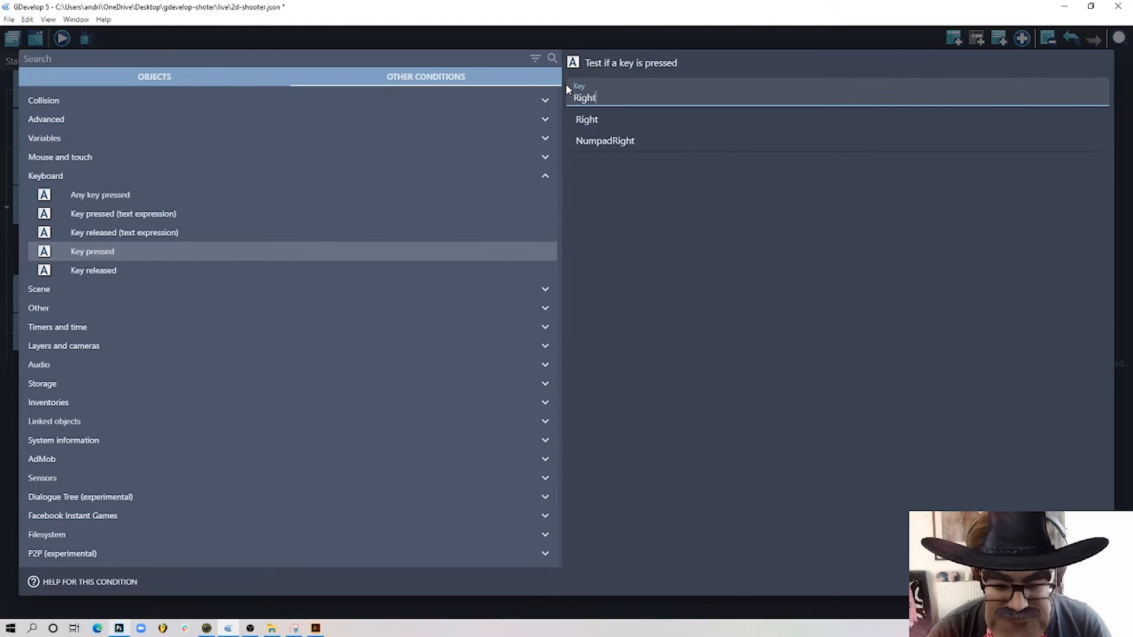
pyautogui.click(606, 120)
pyautogui.press('Return')
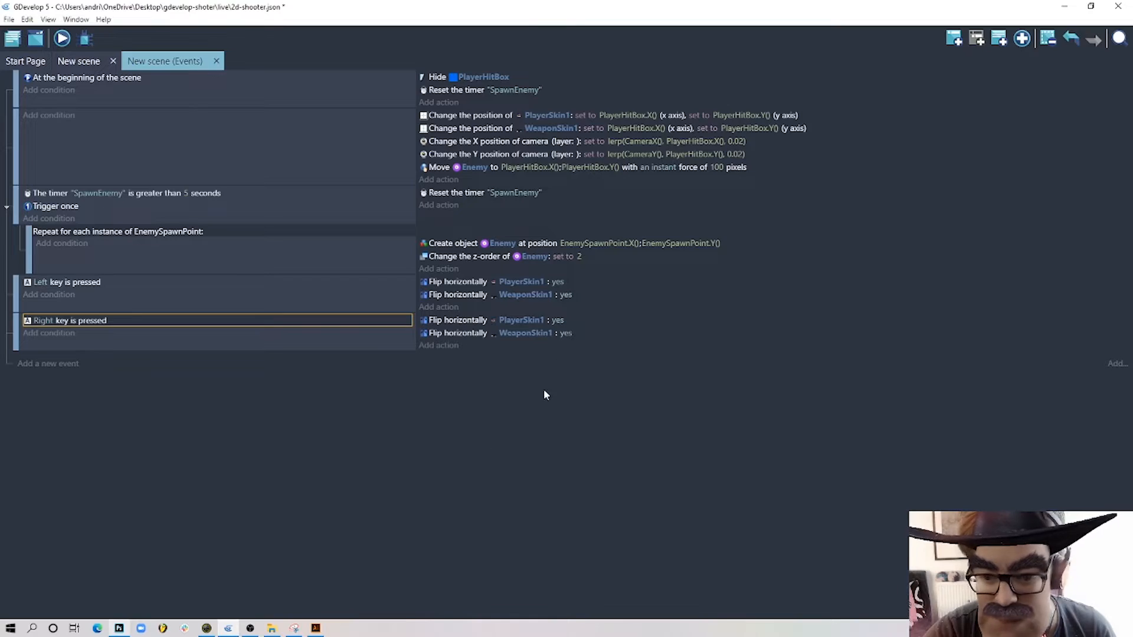
# - Set flipping to no for PlayerSkin1 and WeaponSkin1 in the Right key event, and preview the game to test the player's direction
pyautogui.click(557, 320)
pyautogui.click(610, 344)
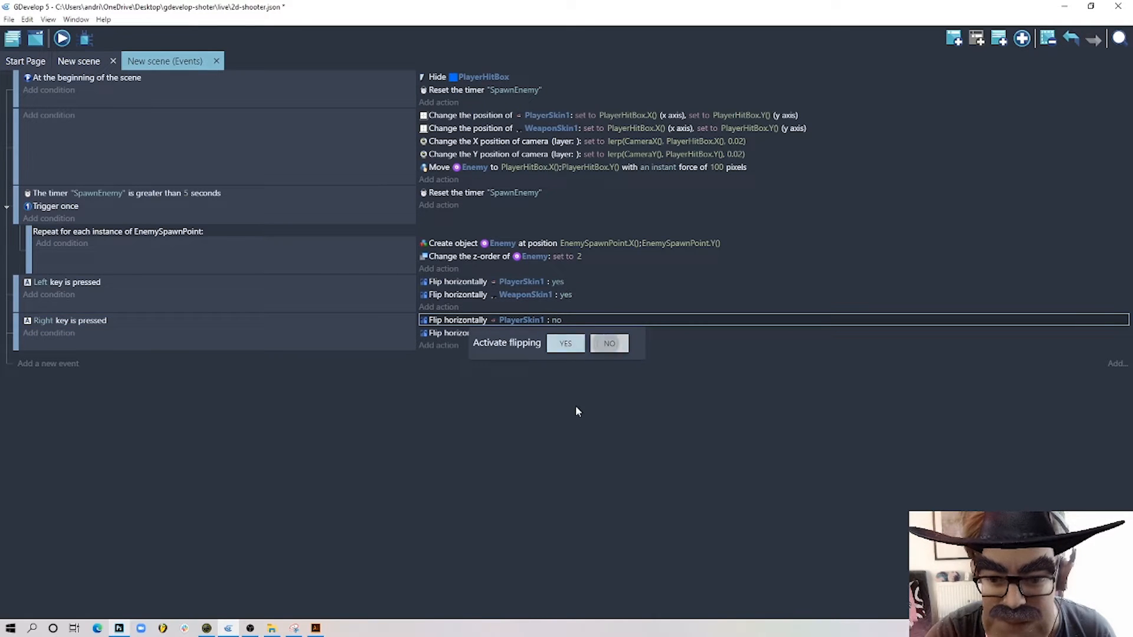
pyautogui.click(565, 333)
pyautogui.click(618, 357)
pyautogui.click(582, 412)
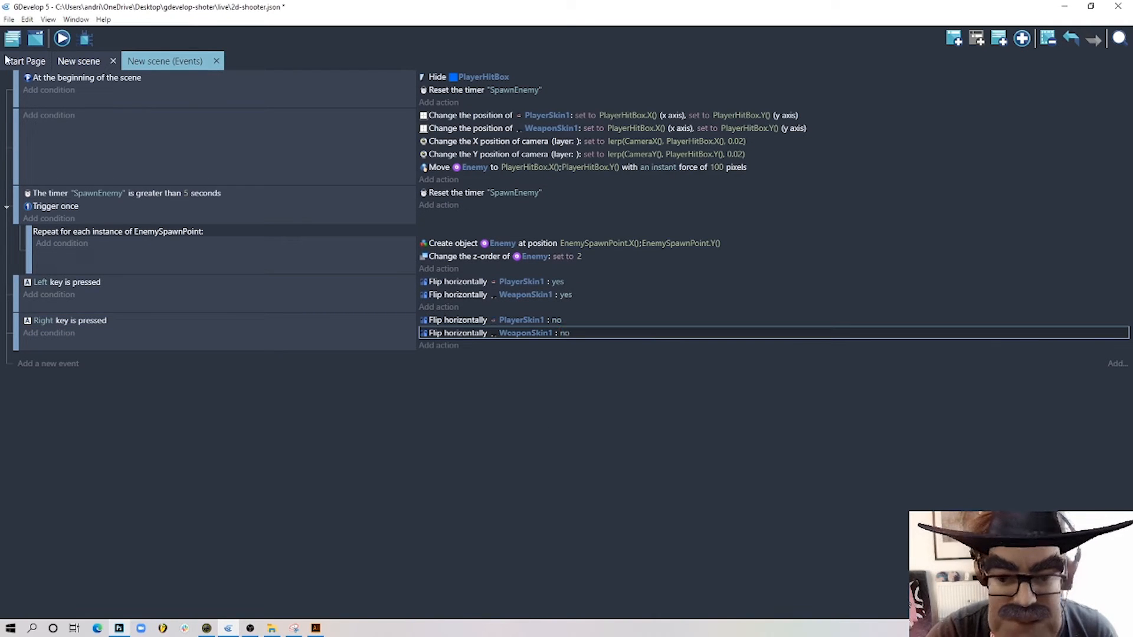
pyautogui.click(63, 38)
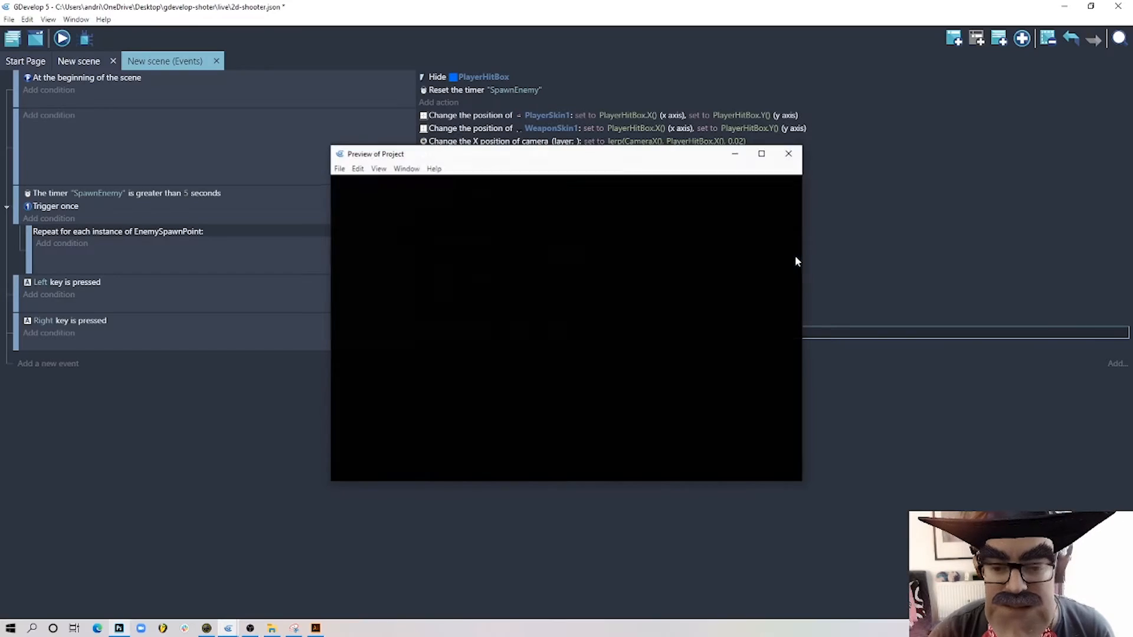
pyautogui.press('Right')
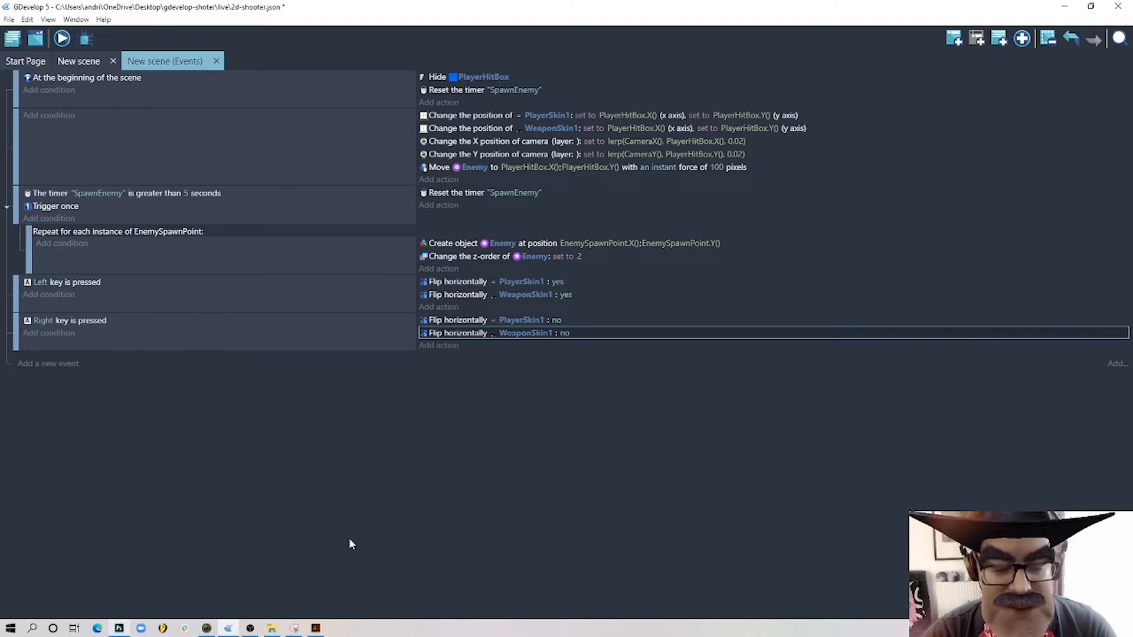
# - Add a new event below the Right key event with the condition that PlayerHitBox is on floor
pyautogui.click(160, 349)
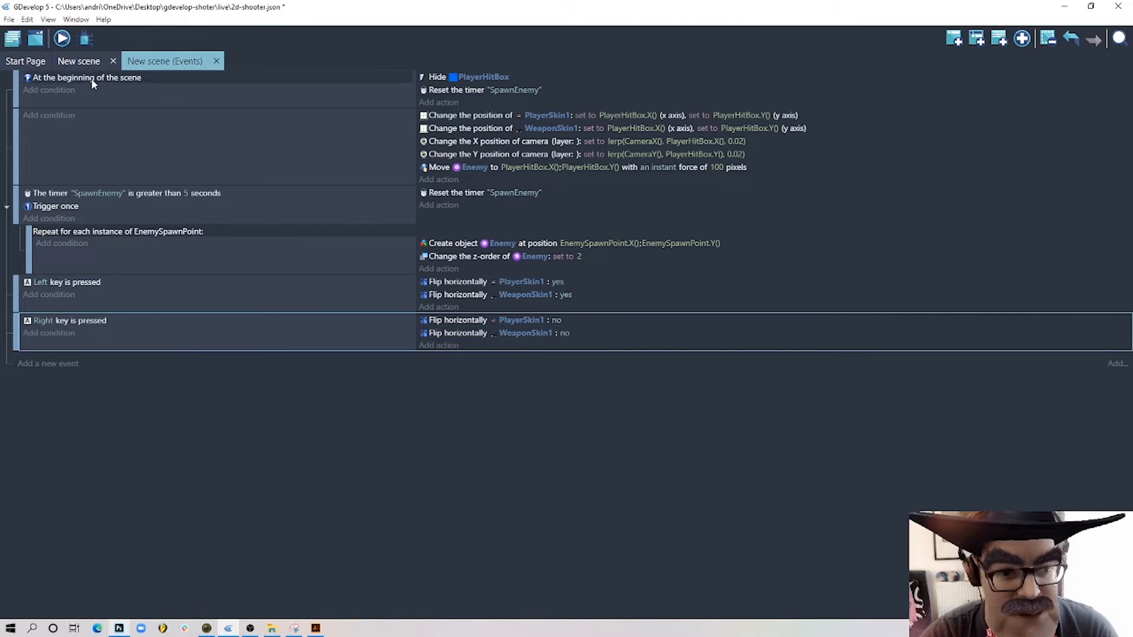
pyautogui.click(954, 46)
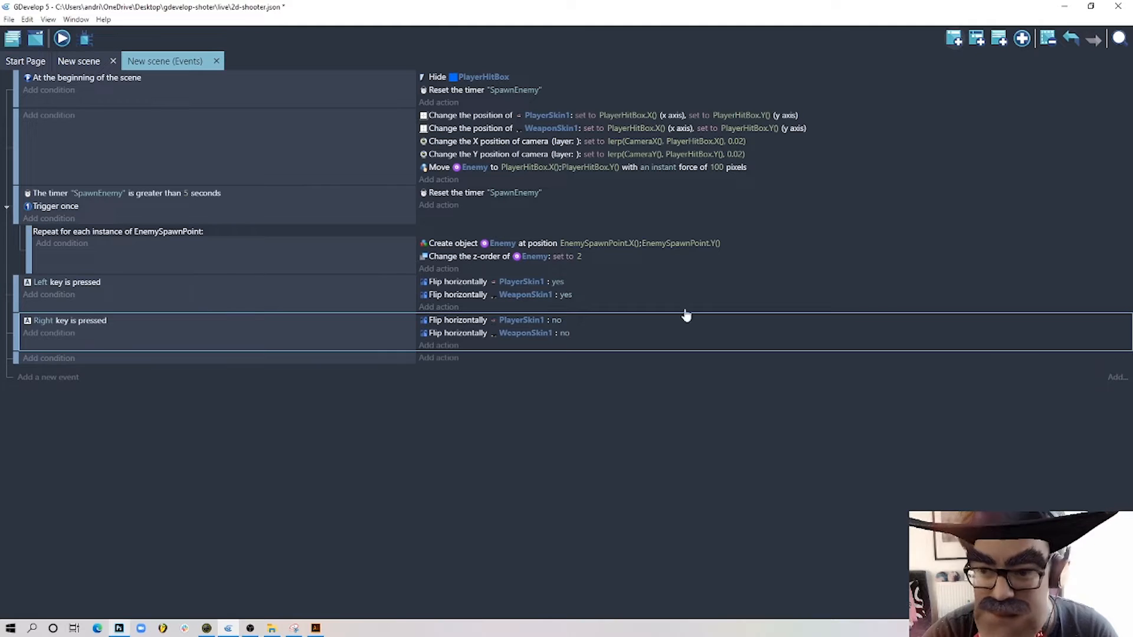
pyautogui.click(83, 356)
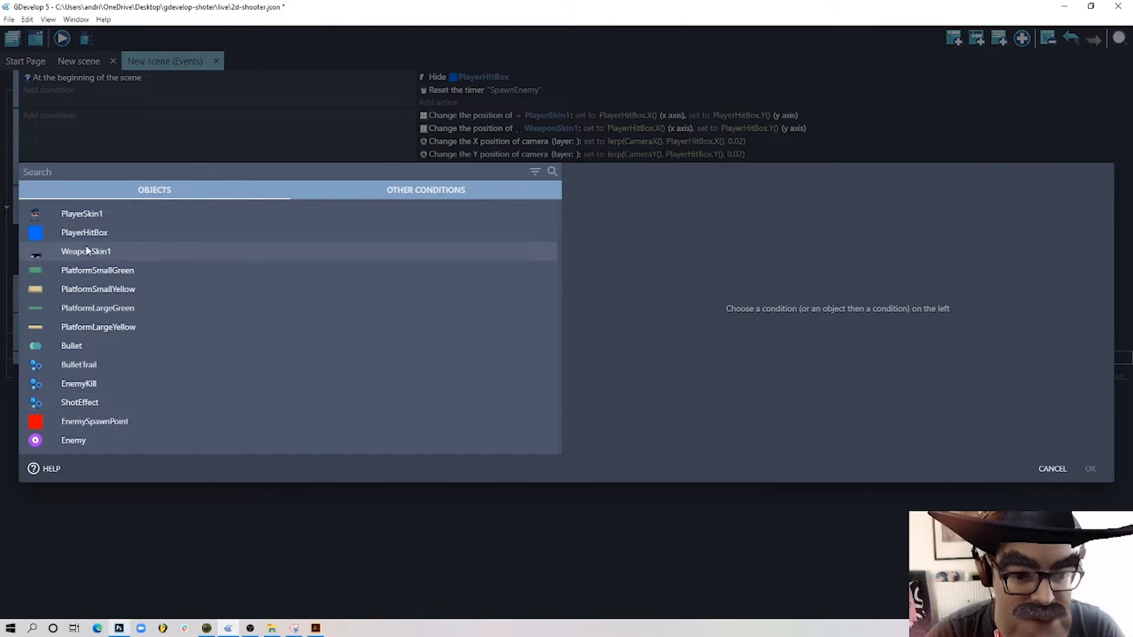
pyautogui.click(95, 233)
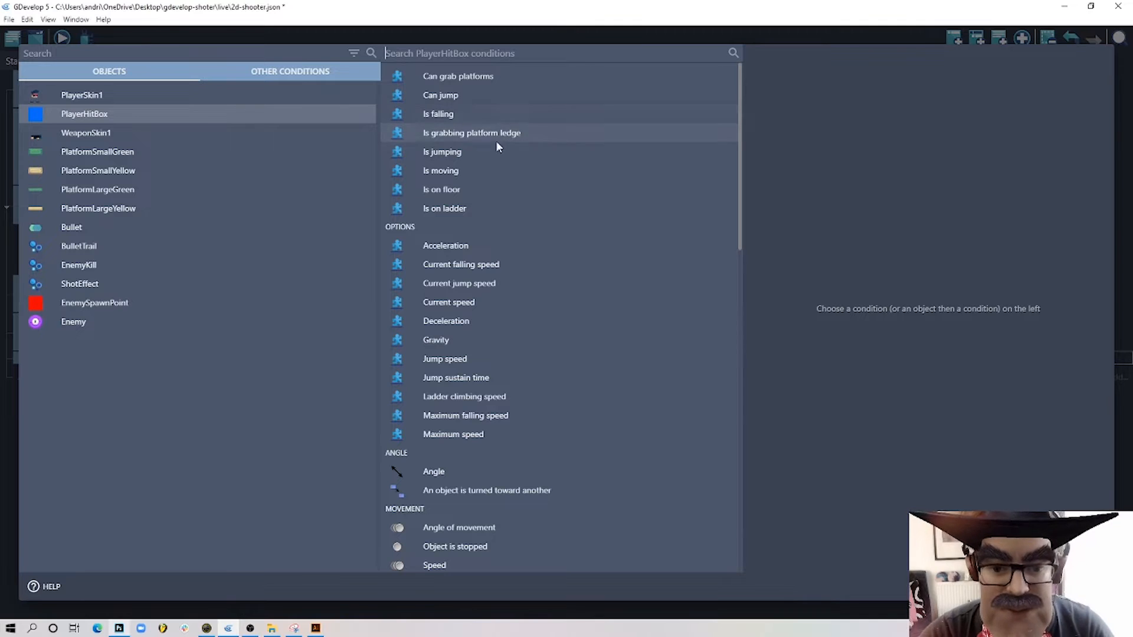
pyautogui.click(460, 190)
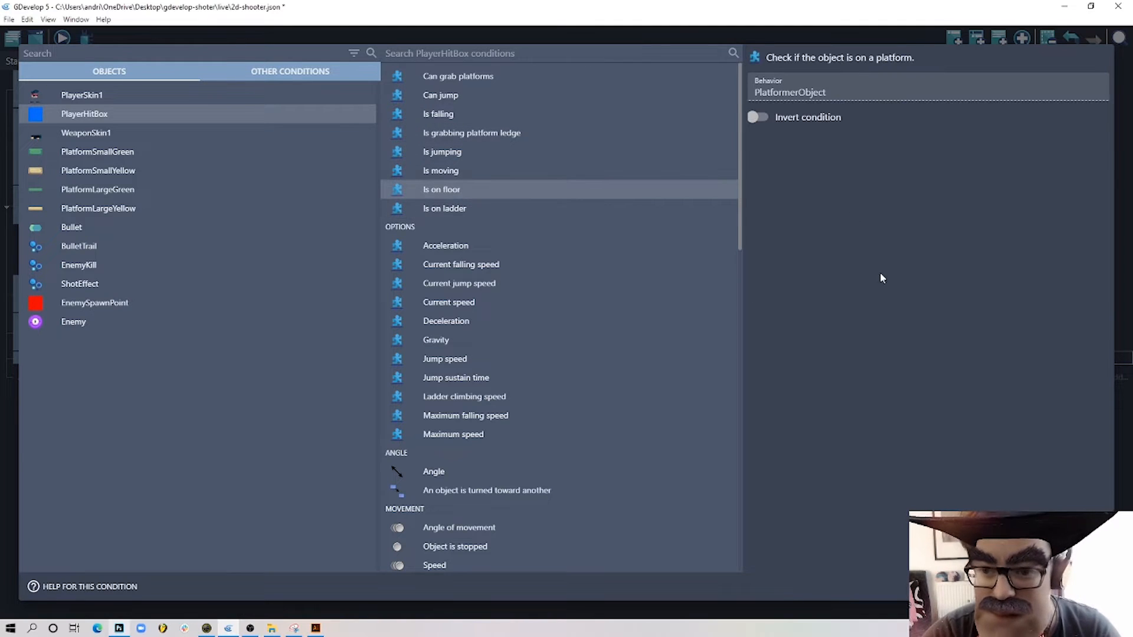
pyautogui.click(1090, 587)
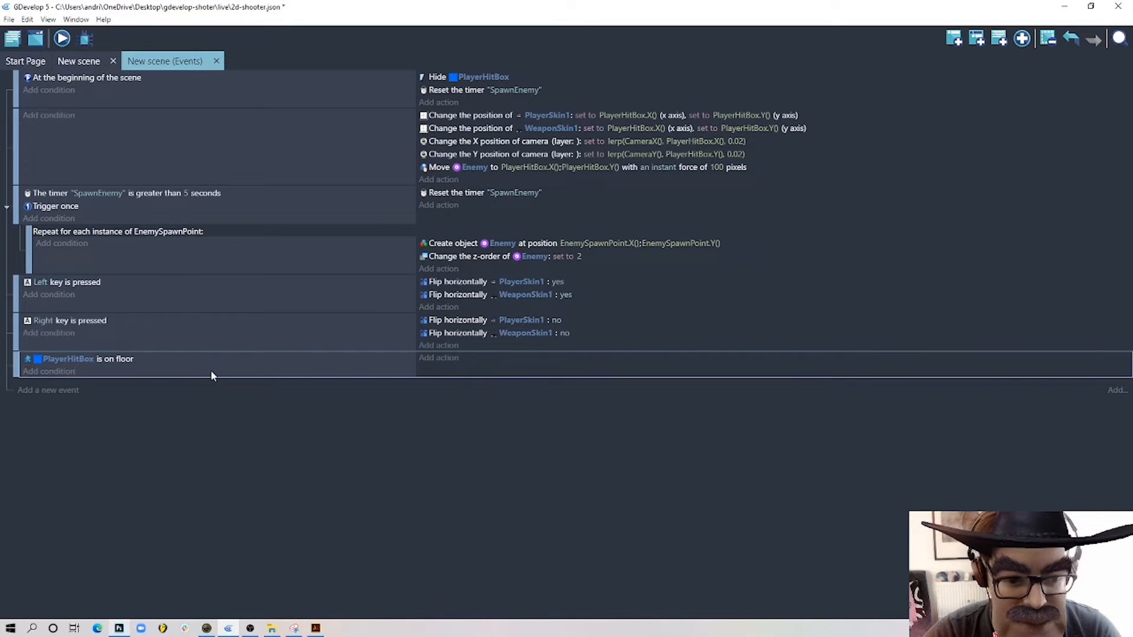
# - Add a sub-event under the "is on floor" event with the condition that PlayerHitBox is moving
pyautogui.click(956, 37)
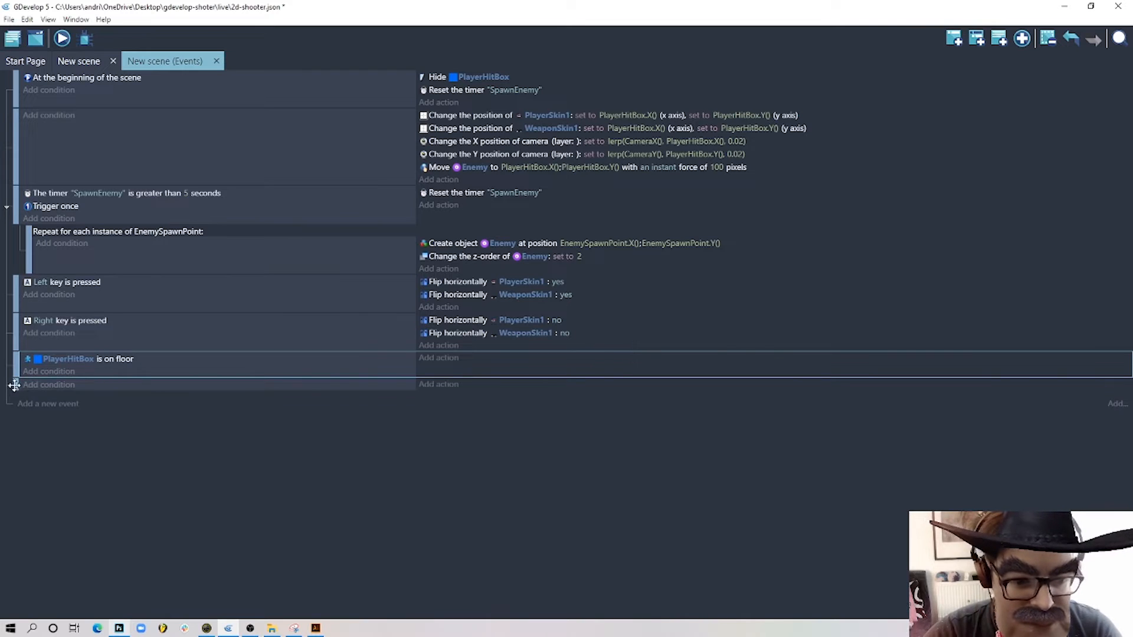
pyautogui.moveTo(14, 385); pyautogui.dragTo(44, 394)
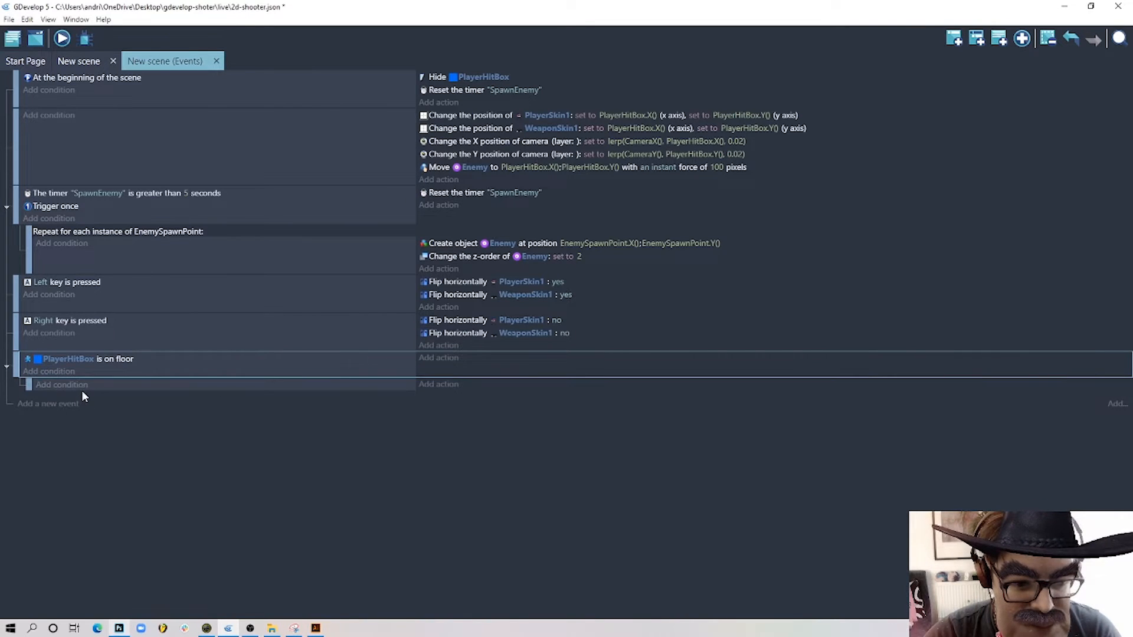
pyautogui.click(80, 387)
pyautogui.click(106, 236)
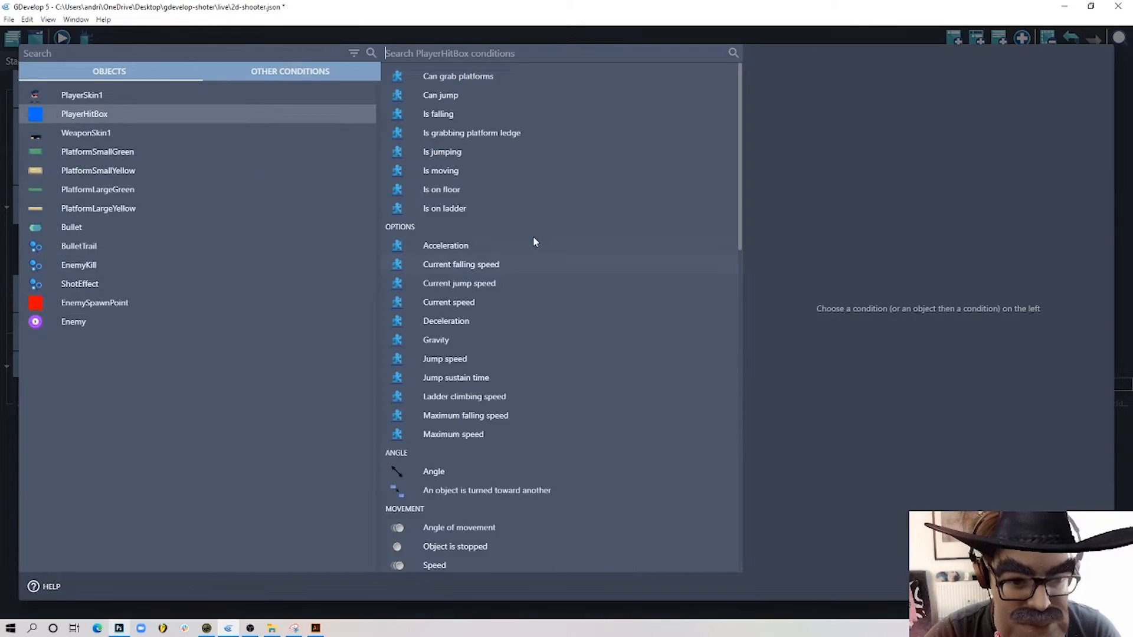
pyautogui.click(464, 169)
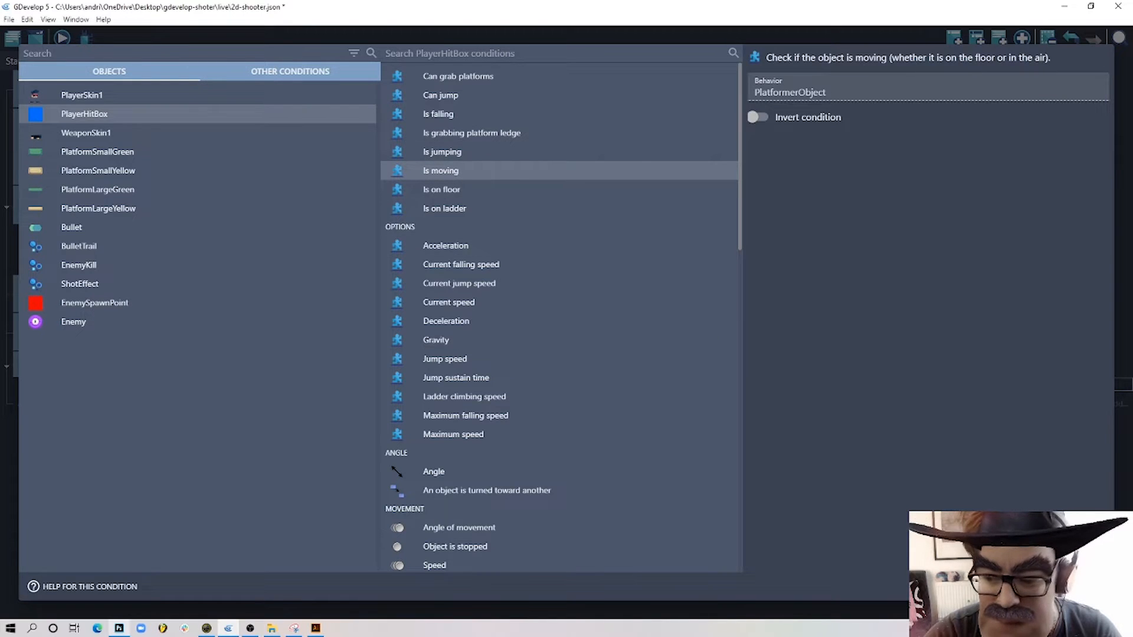
pyautogui.click(1091, 587)
# - Add an action to the "is moving" sub-event that sets the animation number of PlayerSkin1 to 1
pyautogui.click(441, 387)
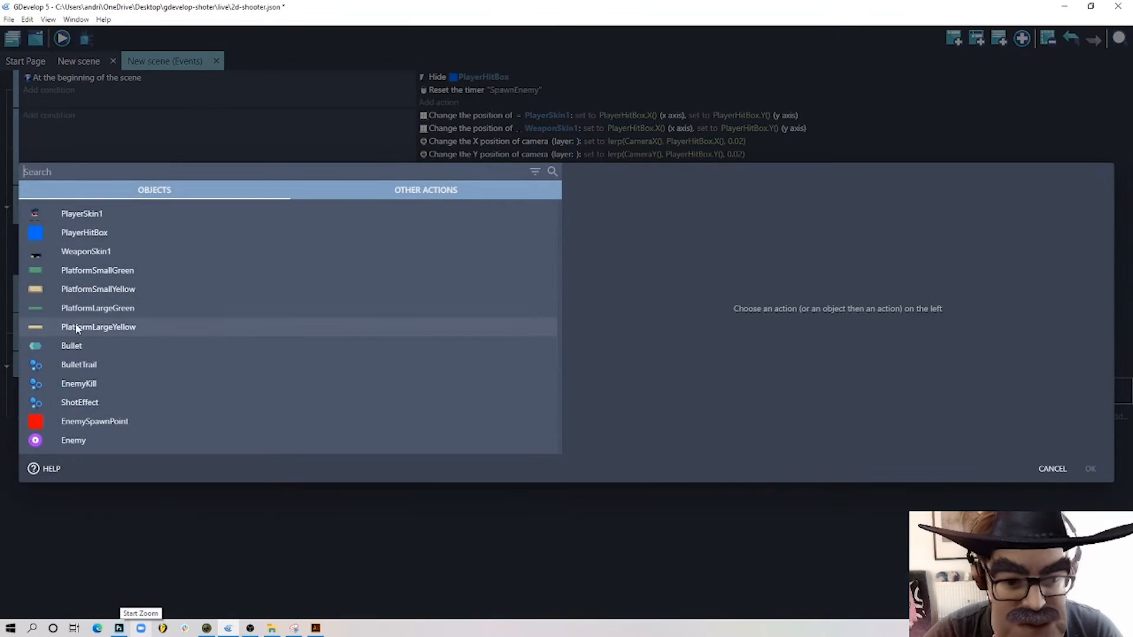
pyautogui.click(103, 216)
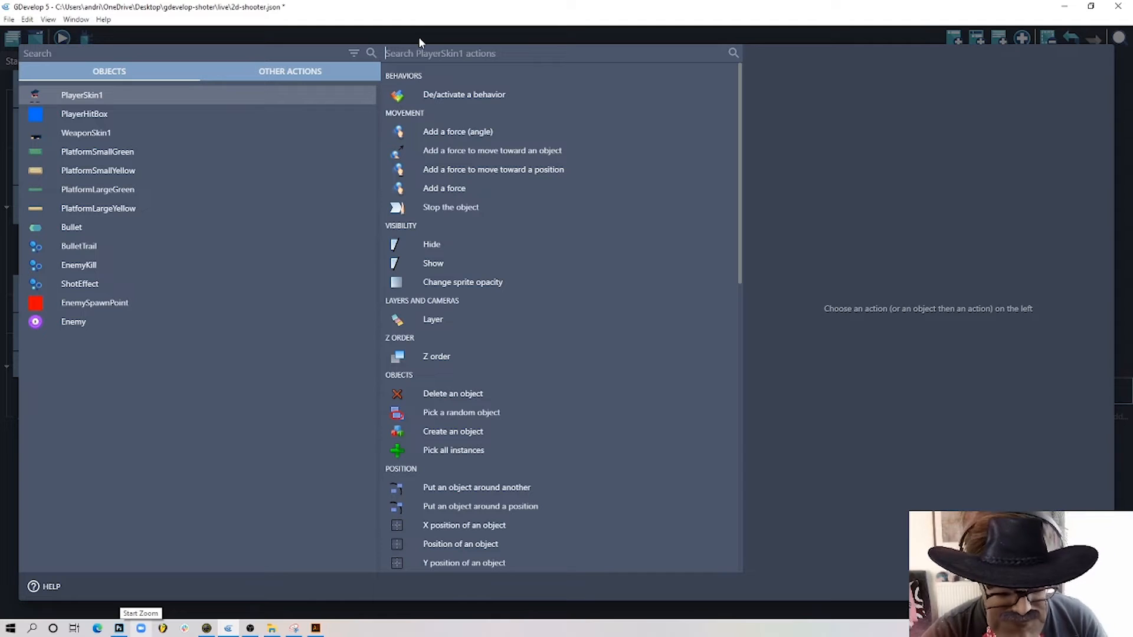
pyautogui.write('anim')
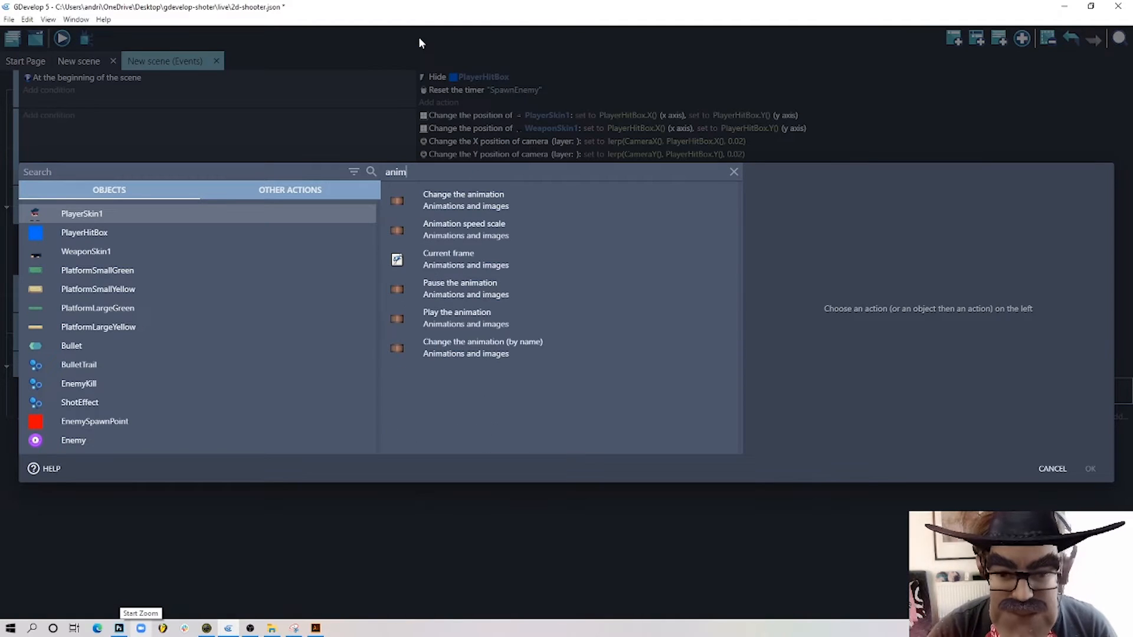
pyautogui.click(493, 195)
pyautogui.click(800, 225)
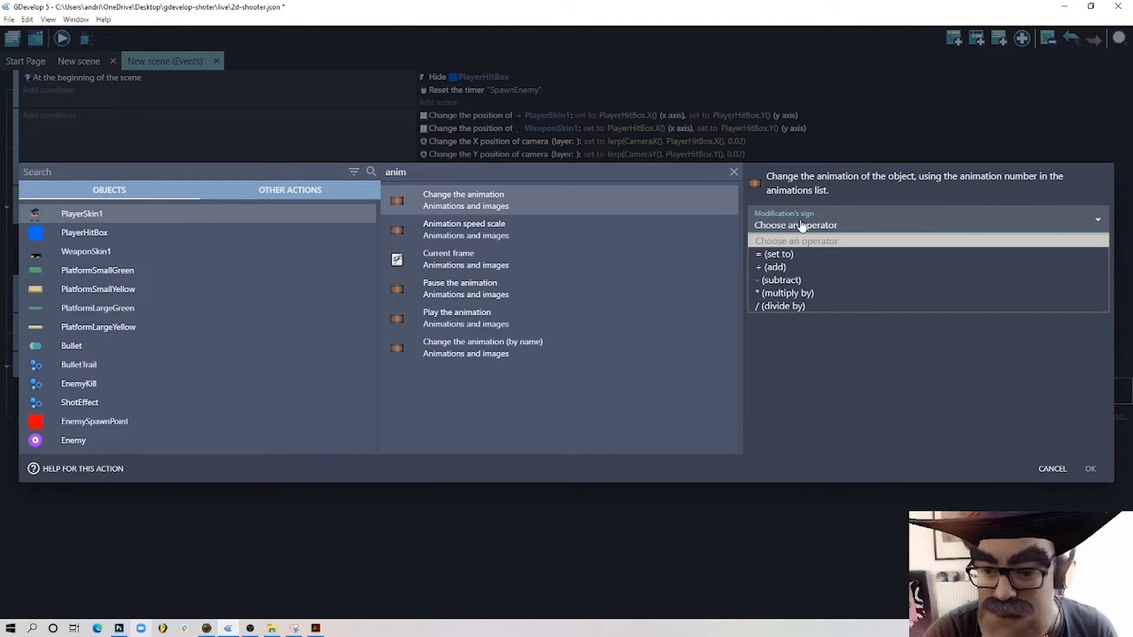
pyautogui.click(779, 250)
pyautogui.write('1')
pyautogui.click(1090, 470)
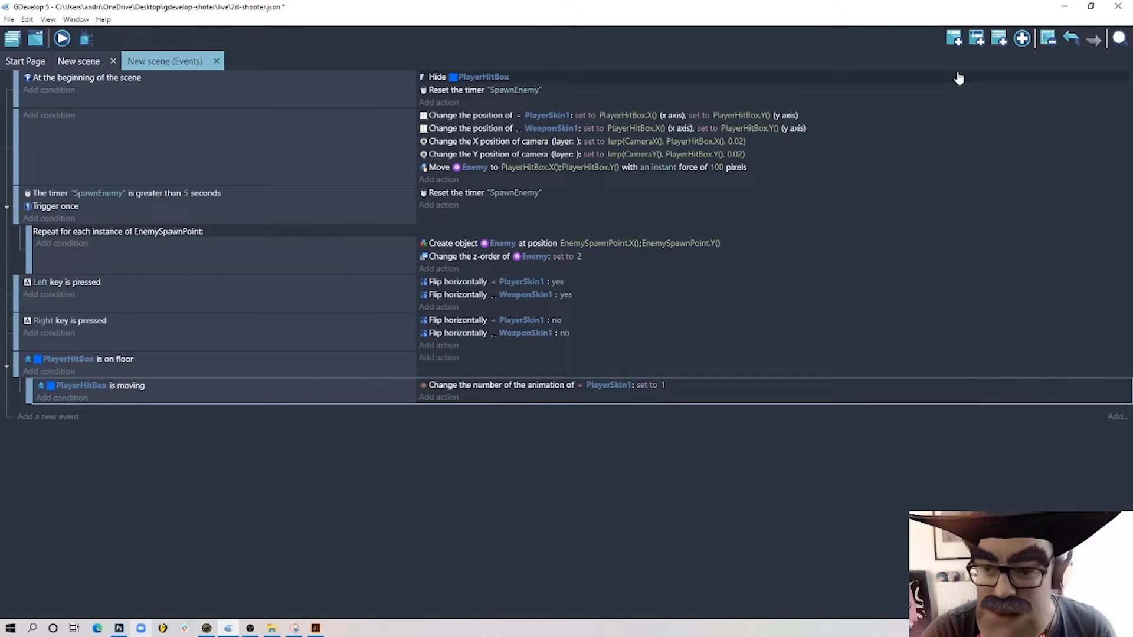
# - Add an empty sub-event nested under the "PlayerHitBox is moving" event, and check the weapon object in the scene
pyautogui.click(955, 39)
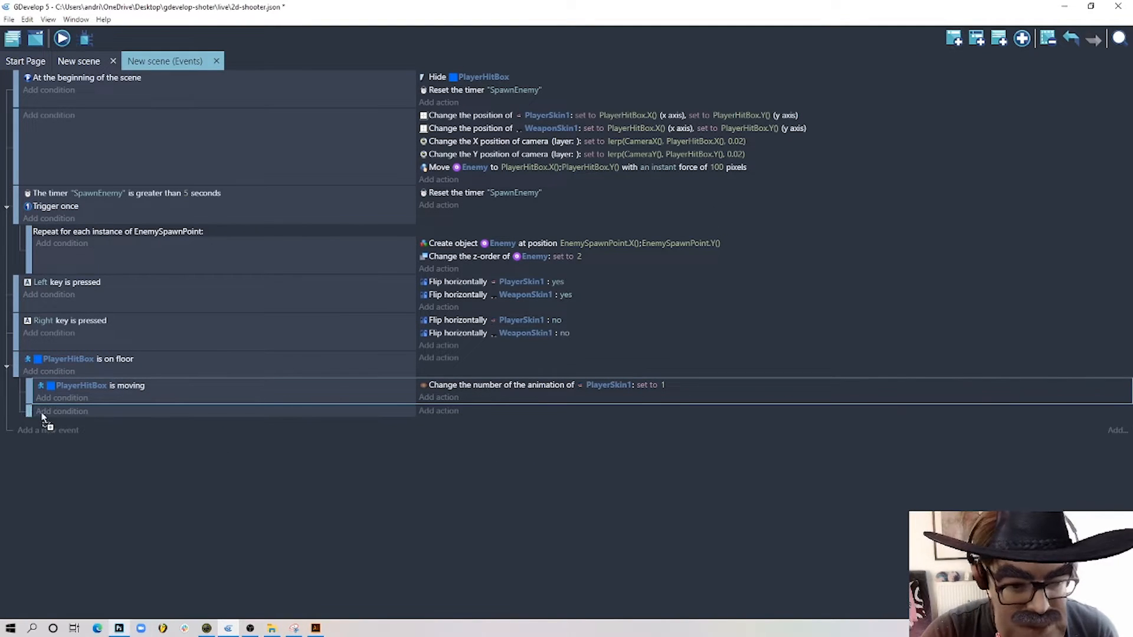
pyautogui.moveTo(43, 418); pyautogui.dragTo(46, 423)
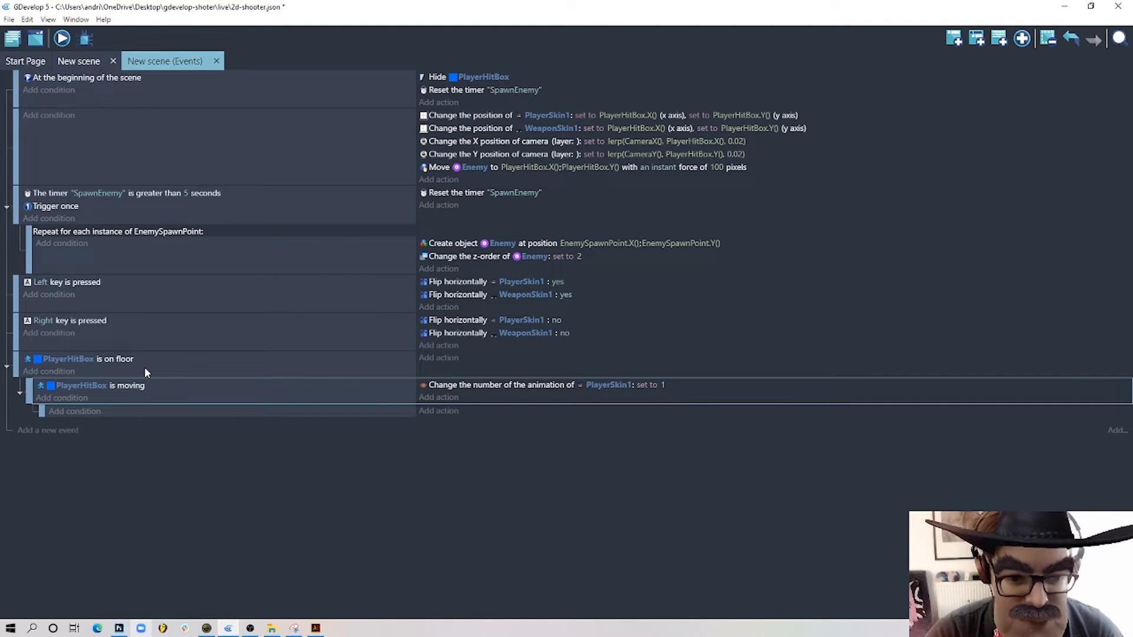
pyautogui.click(84, 61)
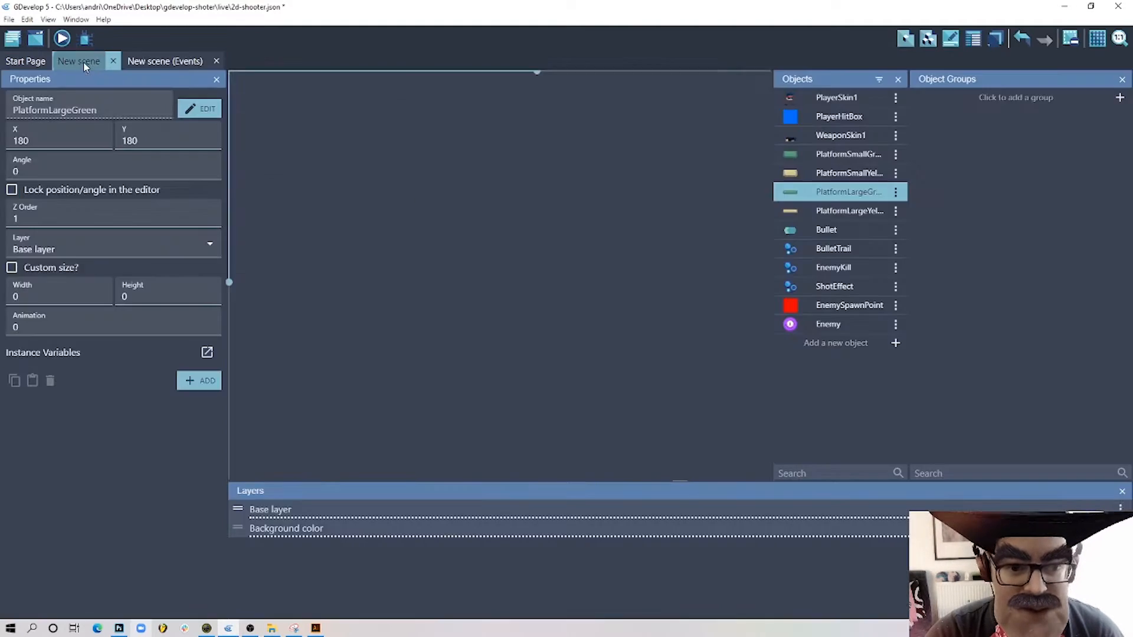
pyautogui.click(460, 262)
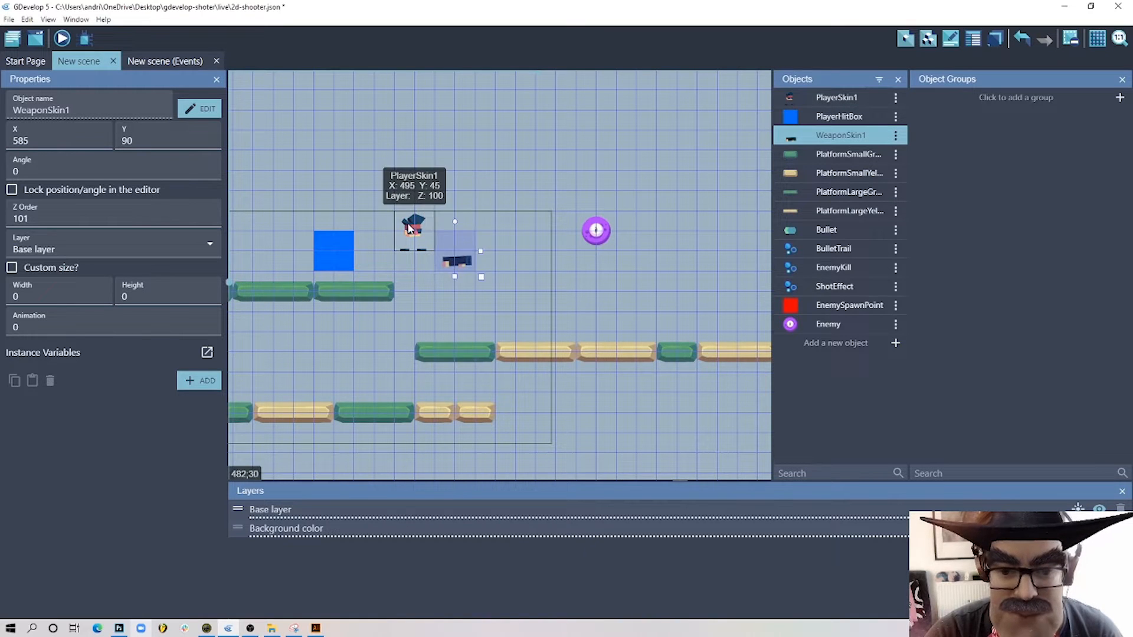
pyautogui.click(158, 61)
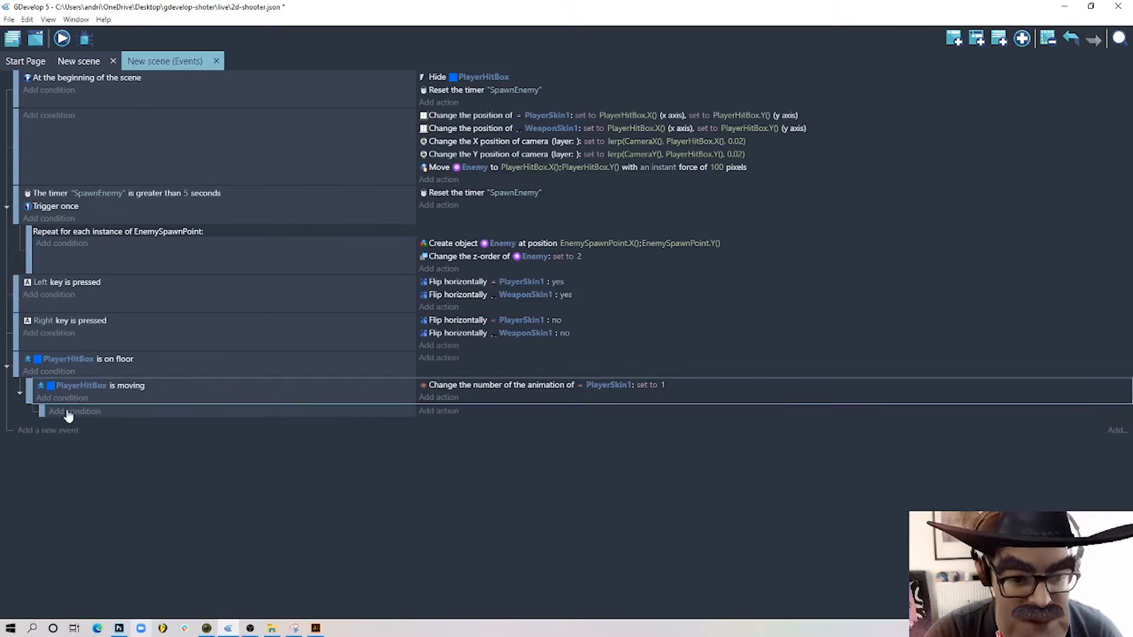
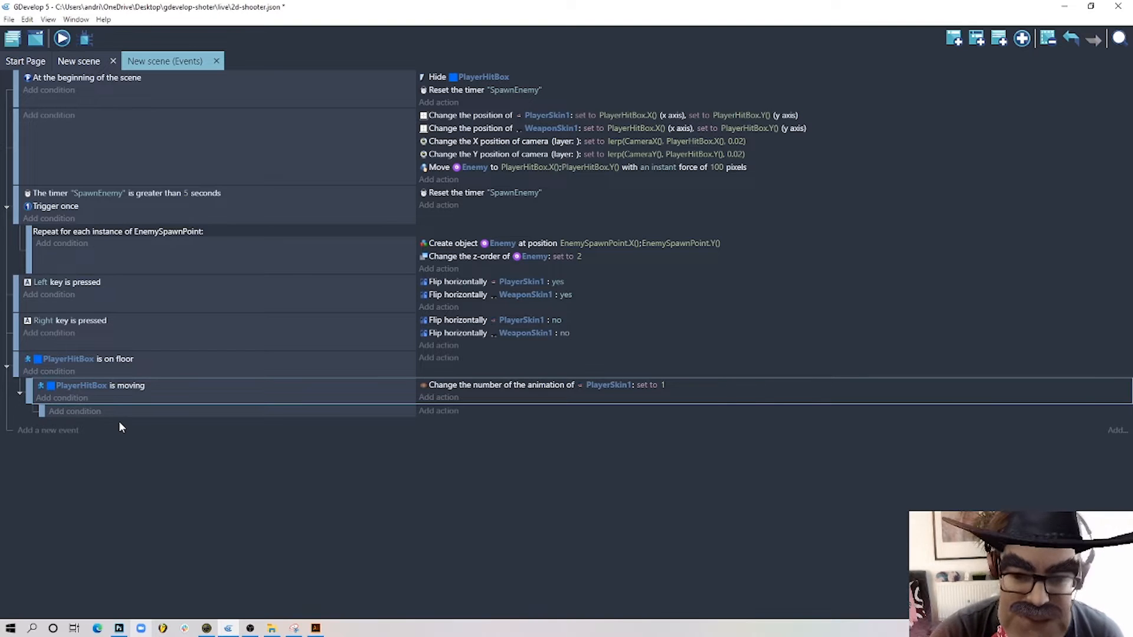
# - Give the empty sub-event an inverted condition that the current animation number of WeaponSkin1 equals 3
pyautogui.click(75, 412)
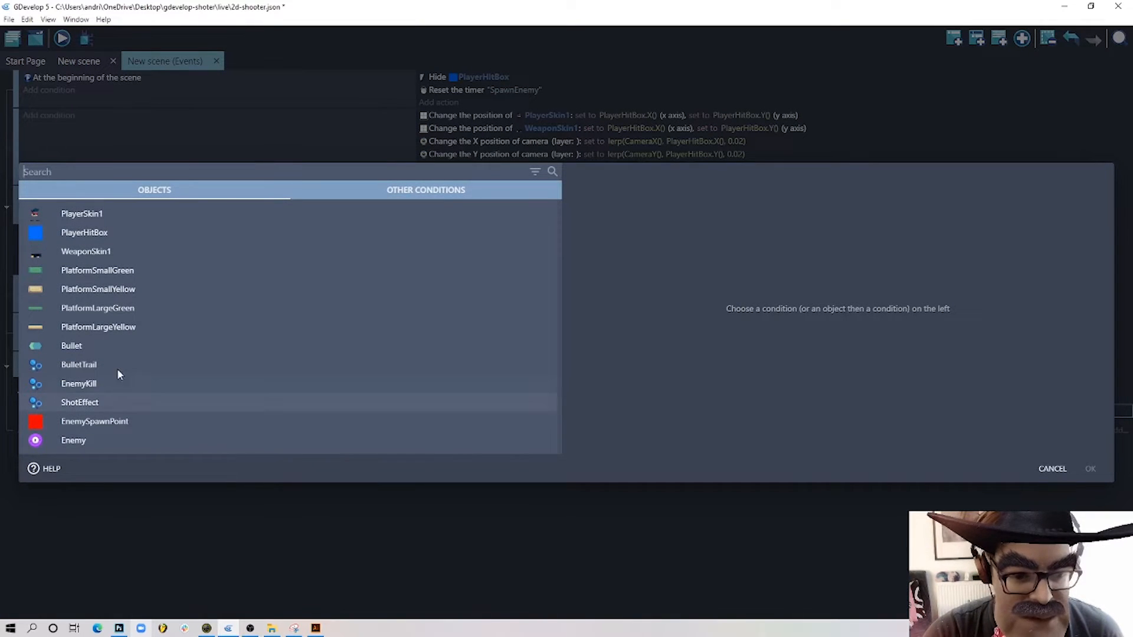
pyautogui.click(118, 253)
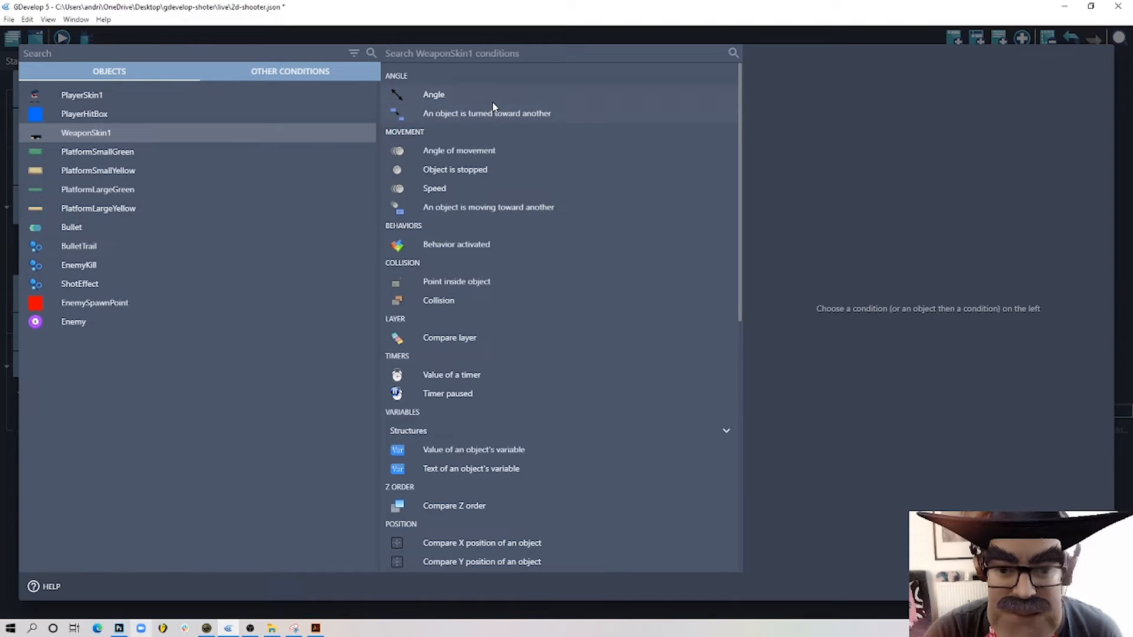
pyautogui.write('anim')
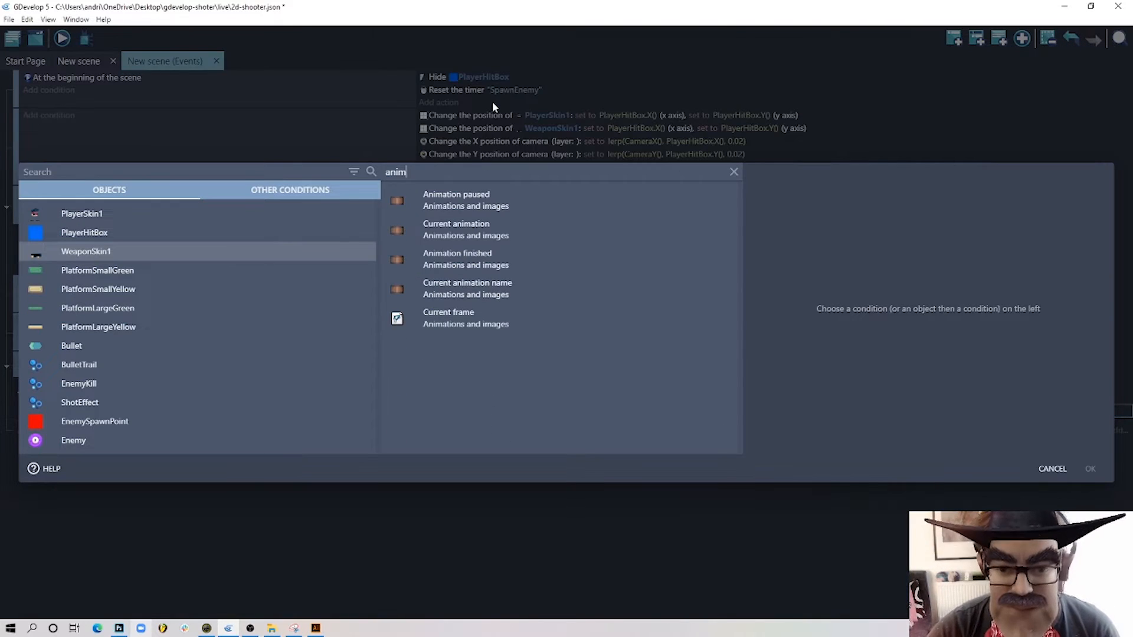
pyautogui.click(510, 197)
pyautogui.click(606, 232)
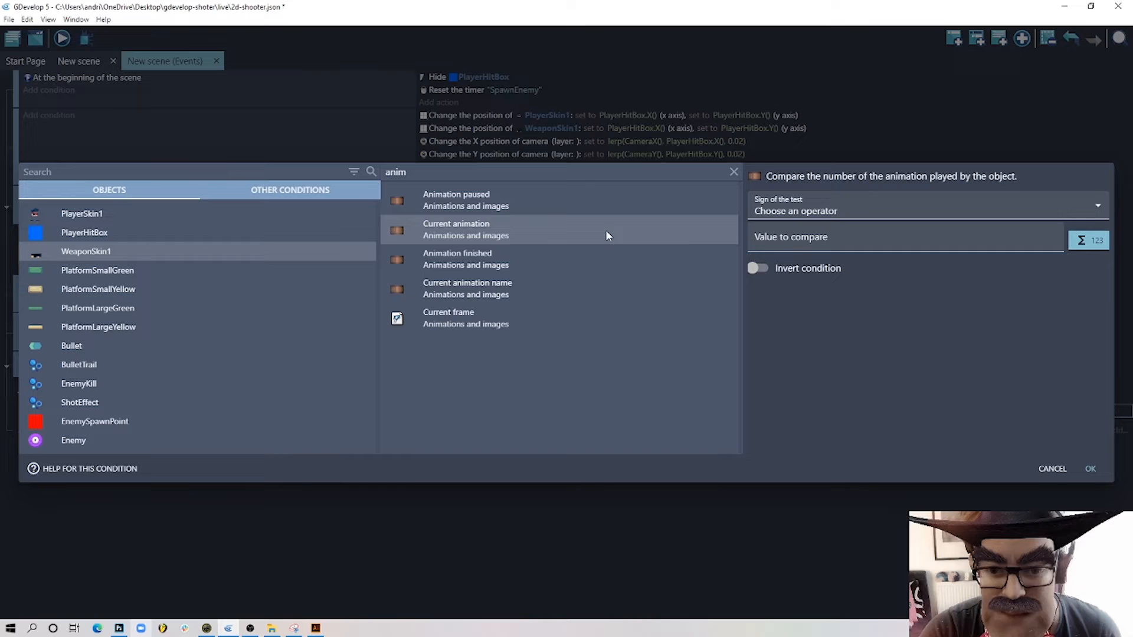
pyautogui.click(809, 214)
pyautogui.click(791, 235)
pyautogui.click(792, 240)
pyautogui.write('3')
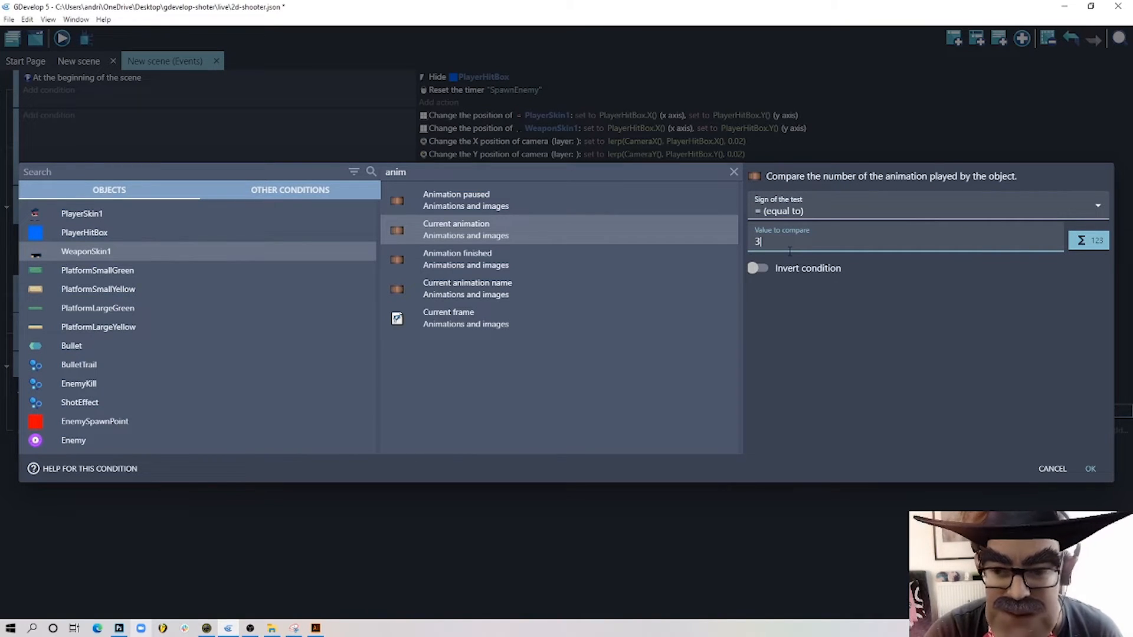
pyautogui.click(764, 268)
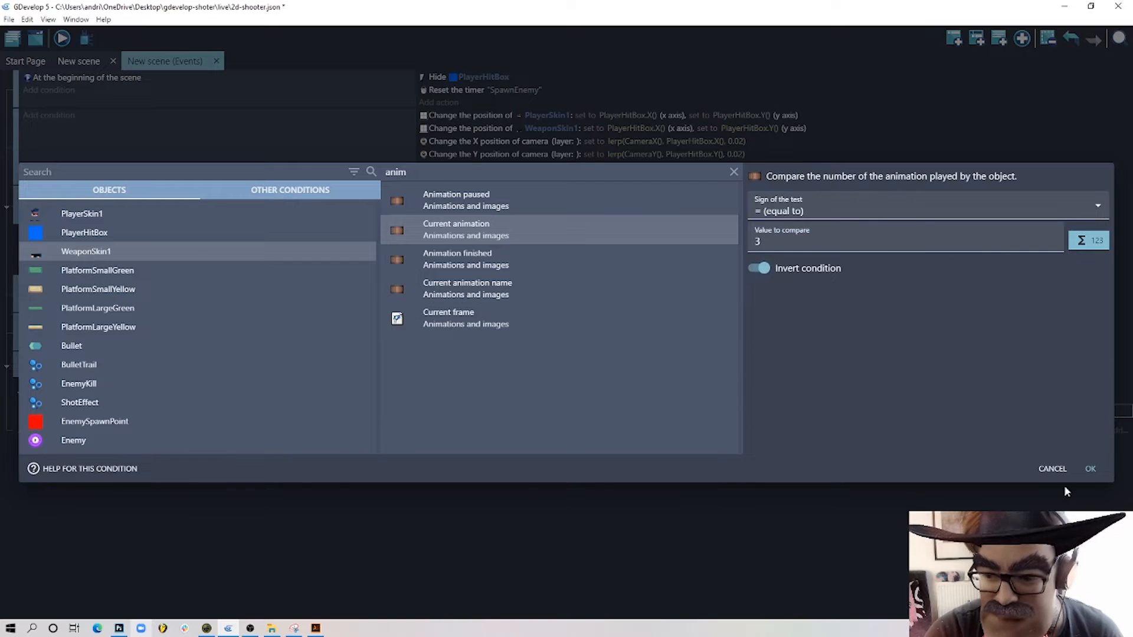
pyautogui.click(1090, 469)
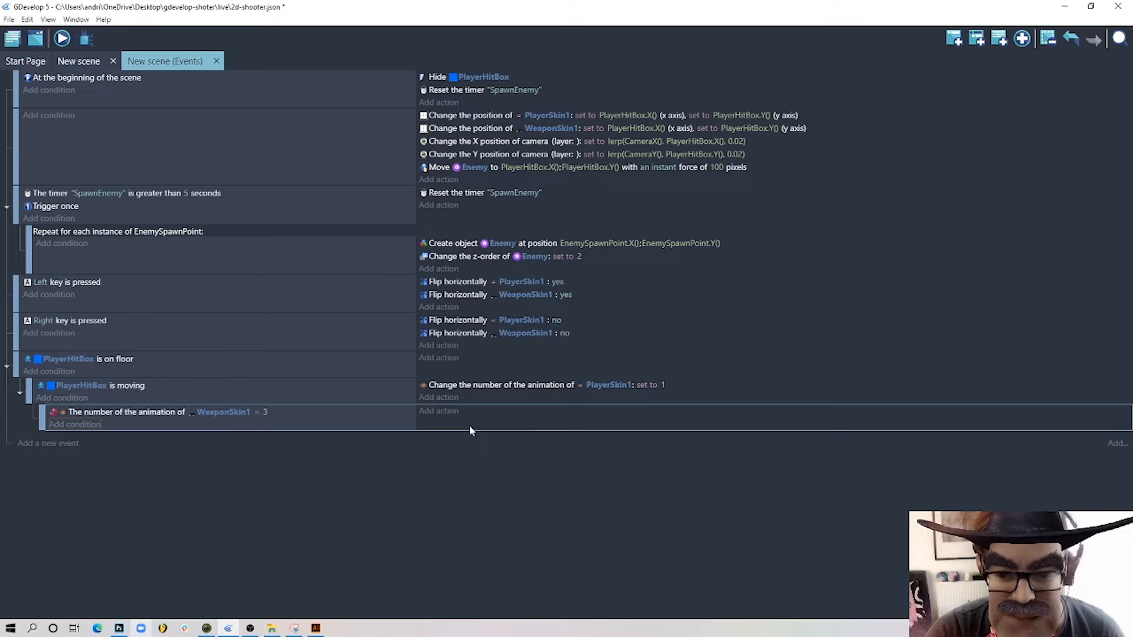
# - Add an action to the inverted weapon animation sub-event that sets the animation number of WeaponSkin1 to 1
pyautogui.click(447, 413)
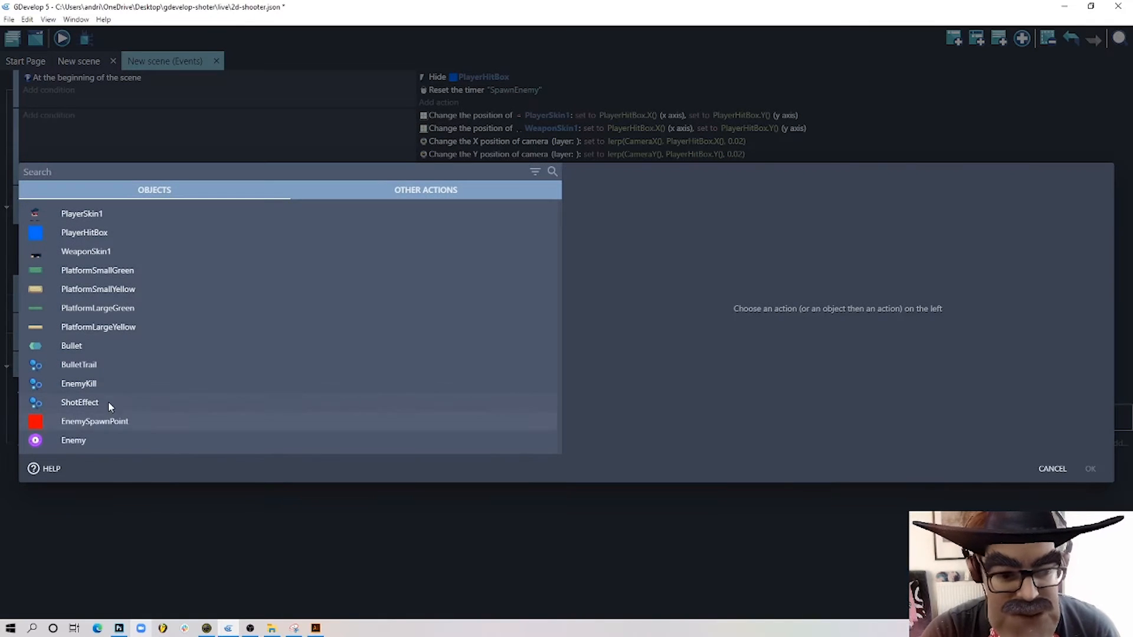
pyautogui.click(107, 251)
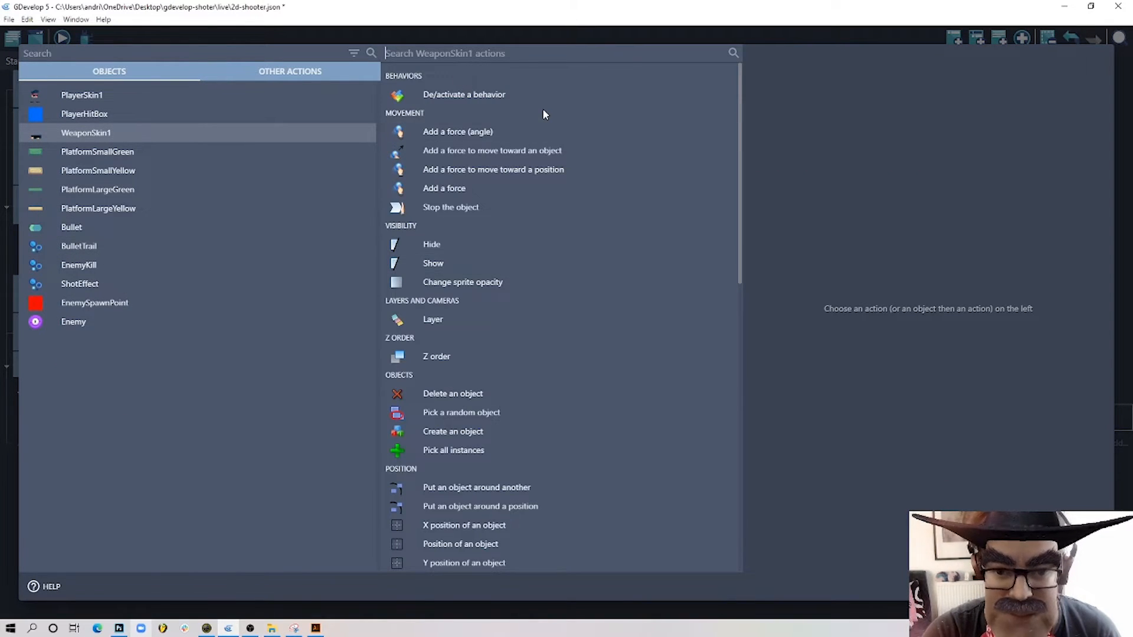
pyautogui.write('anim')
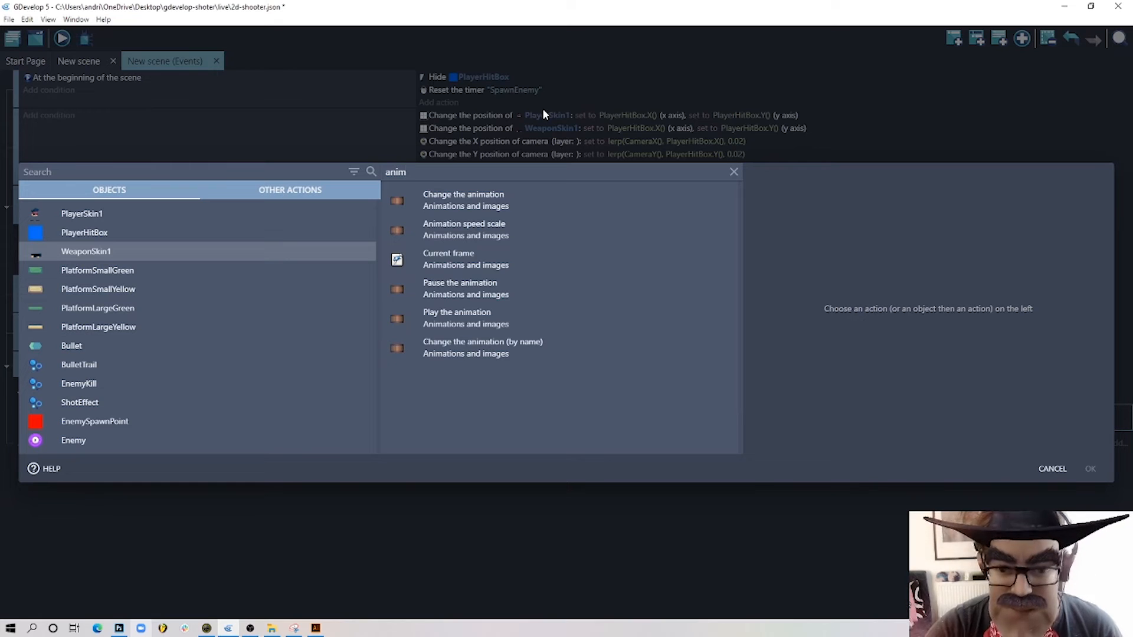
pyautogui.click(536, 198)
pyautogui.click(779, 224)
pyautogui.click(781, 255)
pyautogui.click(780, 256)
pyautogui.write('1')
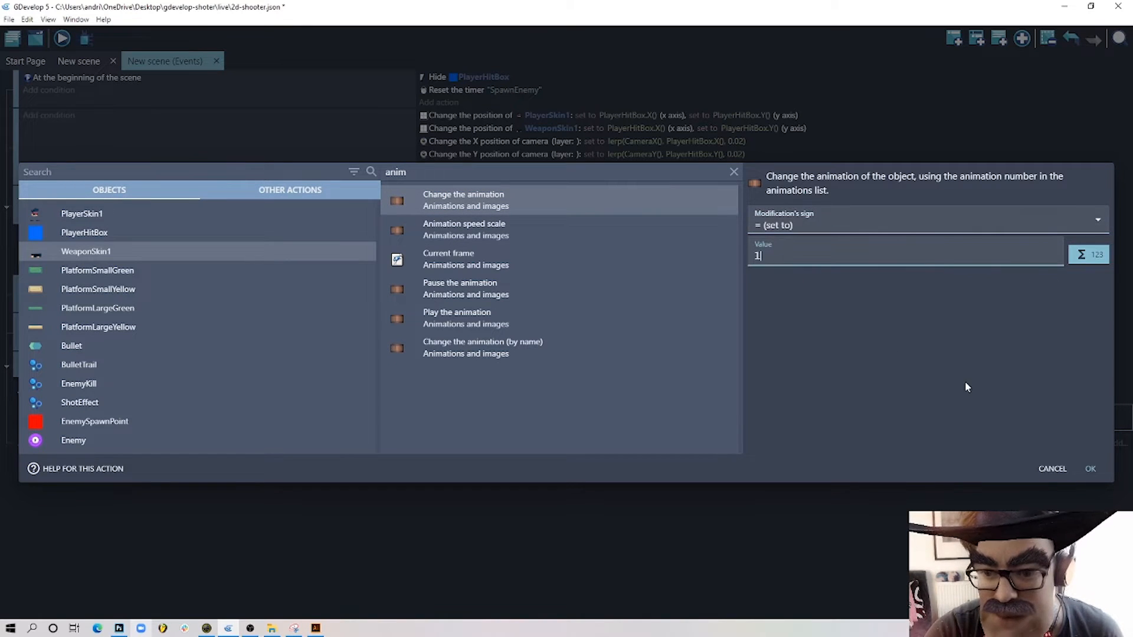
pyautogui.click(1090, 469)
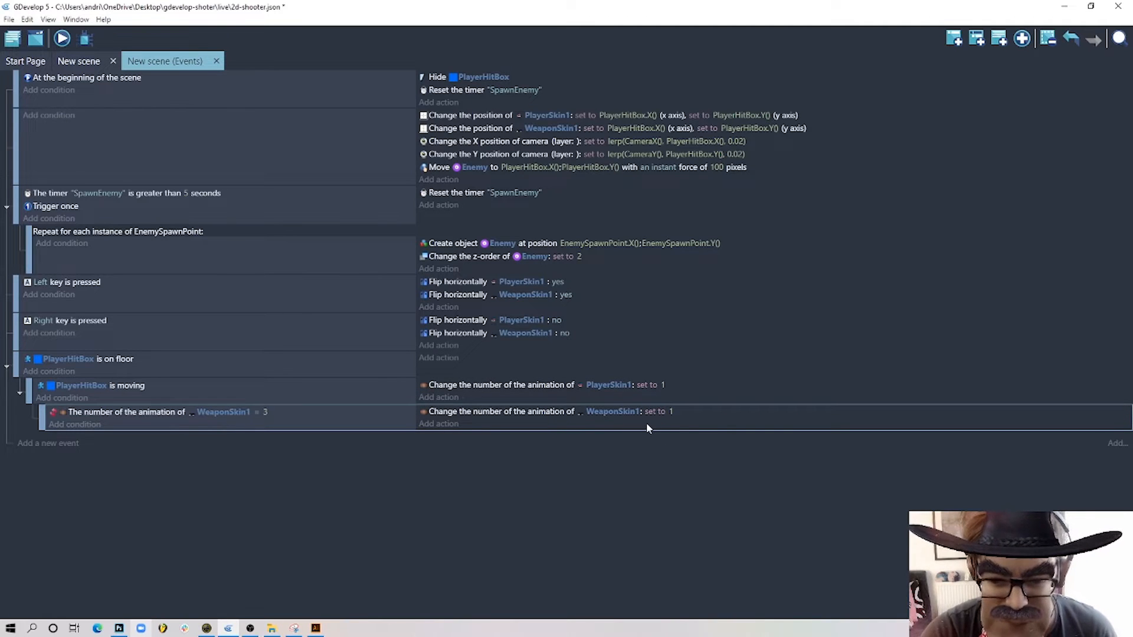
# - Add another sub-event below the weapon animation check with the condition that the x key is pressed
pyautogui.click(954, 39)
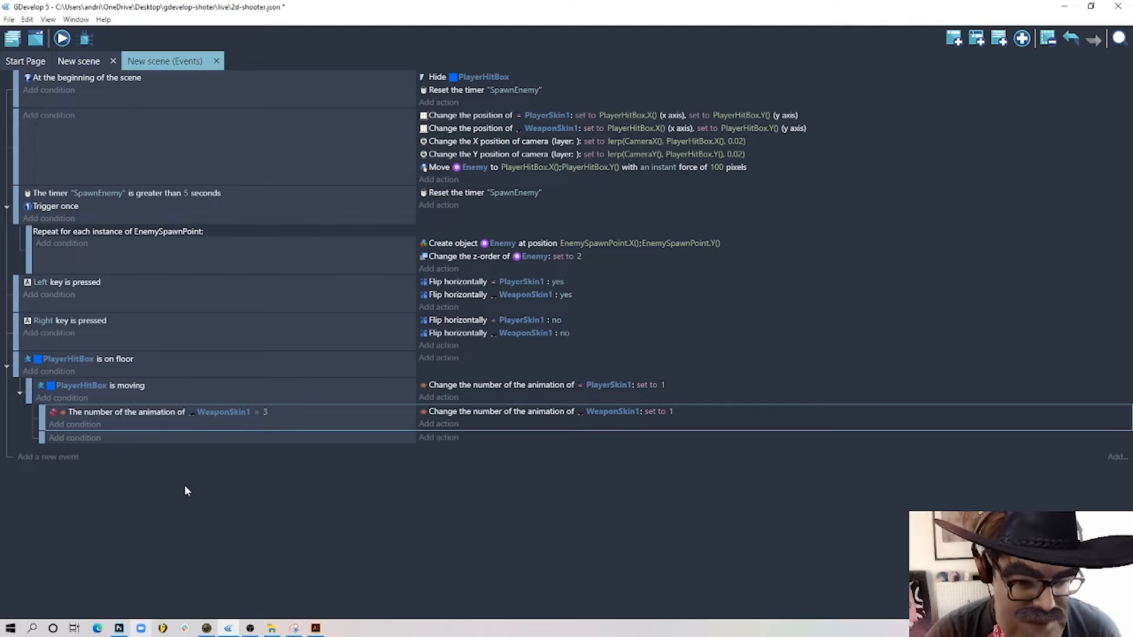
pyautogui.click(71, 438)
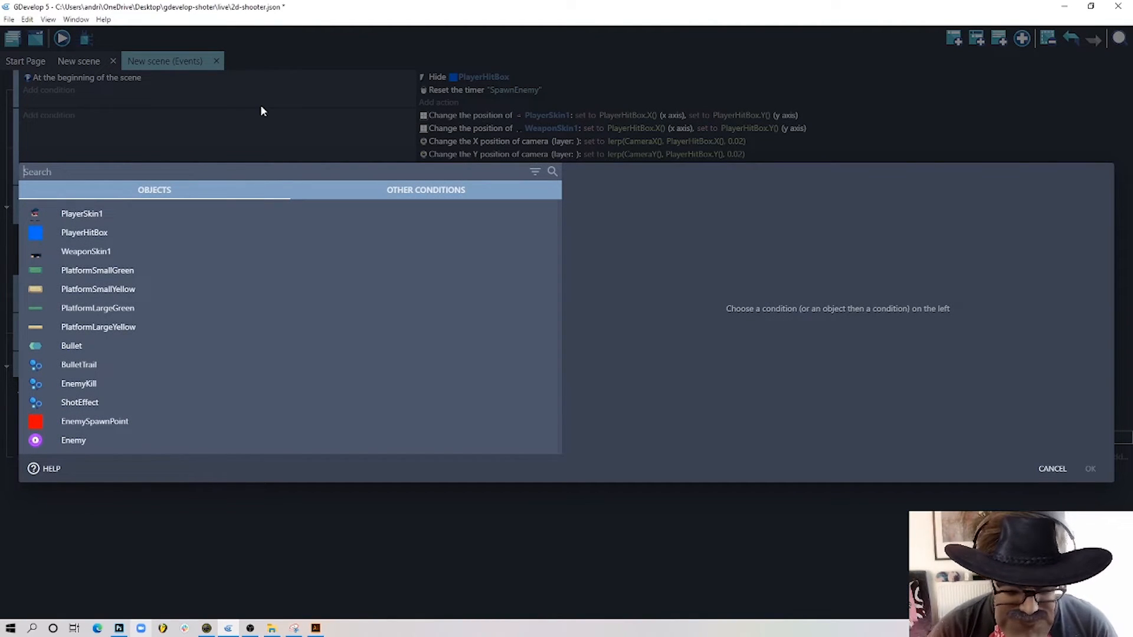
pyautogui.write('key')
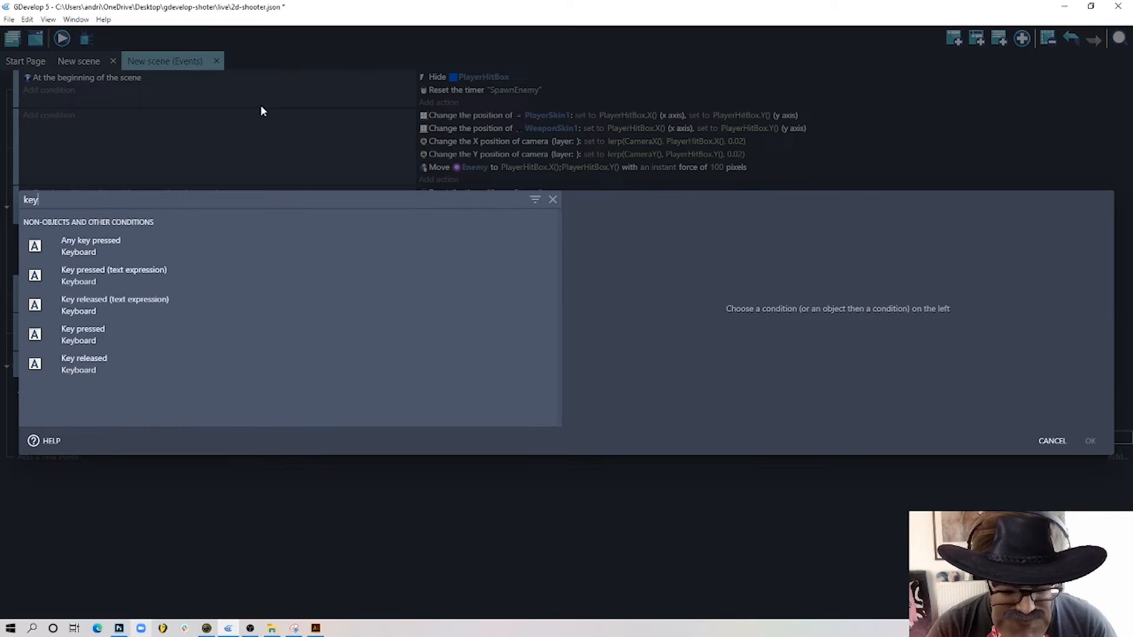
pyautogui.click(216, 332)
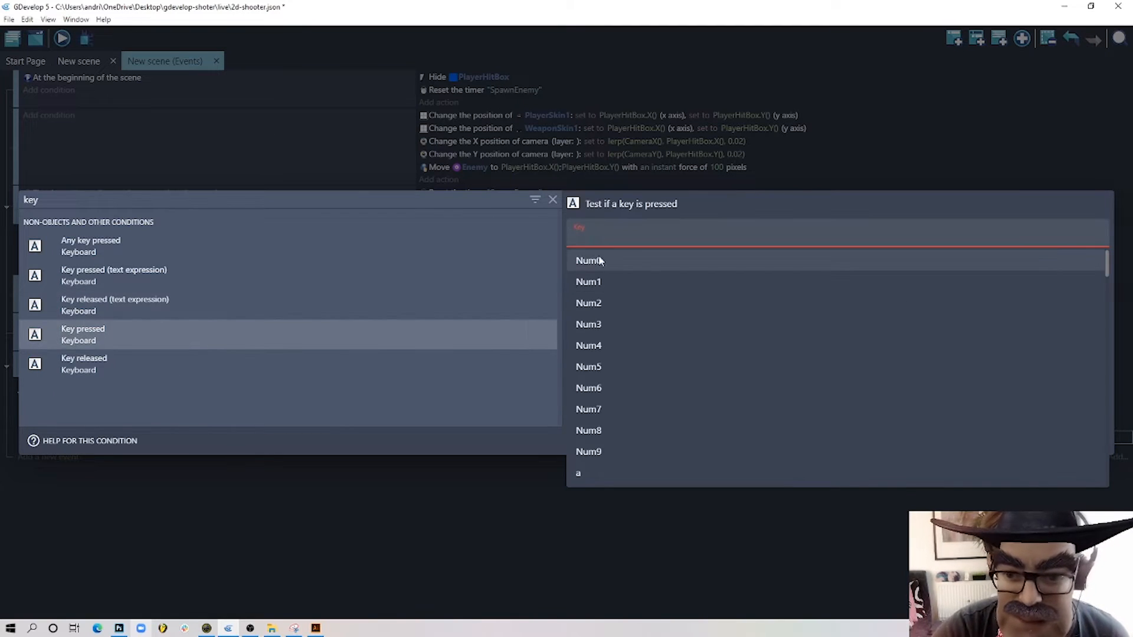
pyautogui.write('x')
pyautogui.click(621, 253)
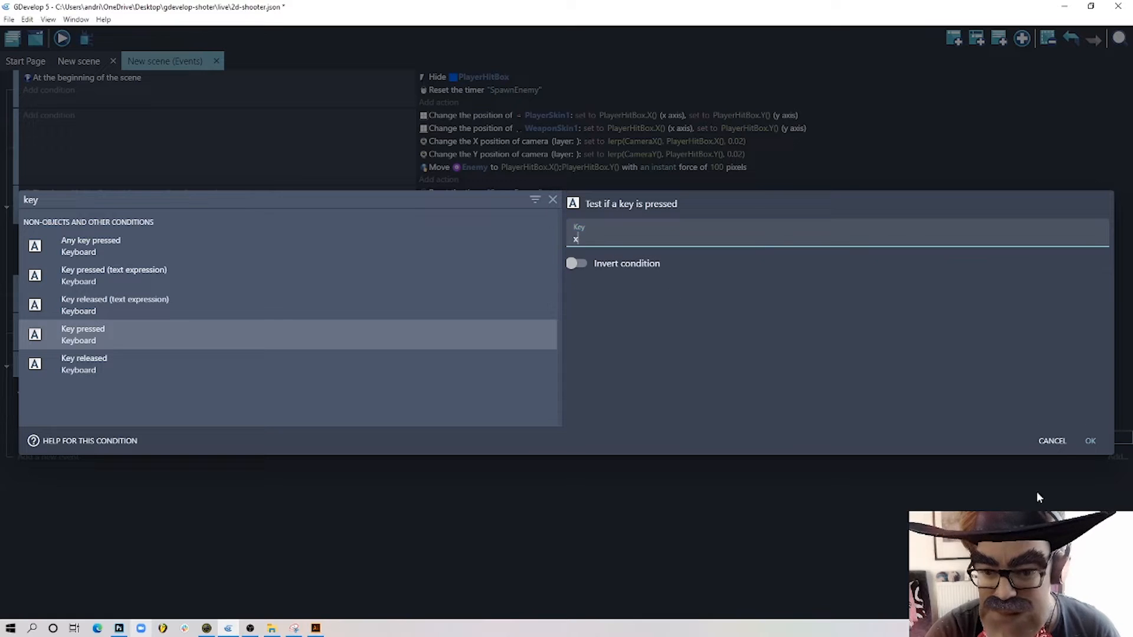
pyautogui.click(1092, 441)
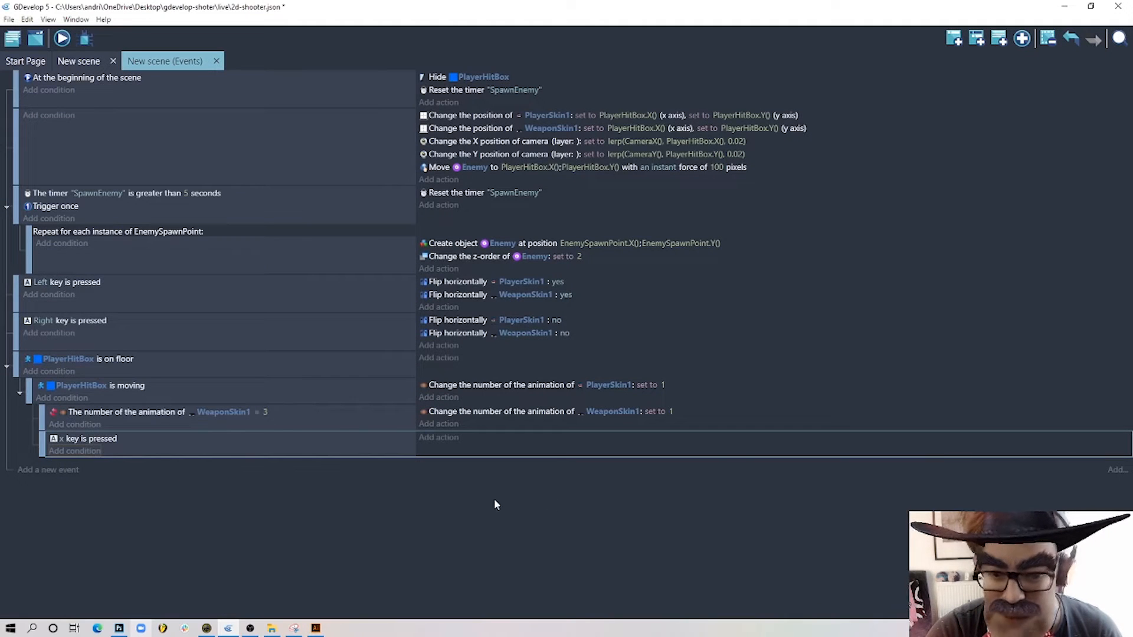
# - Add a "Trigger once while true" condition to the x key sub-event
pyautogui.click(118, 450)
pyautogui.write('trigger')
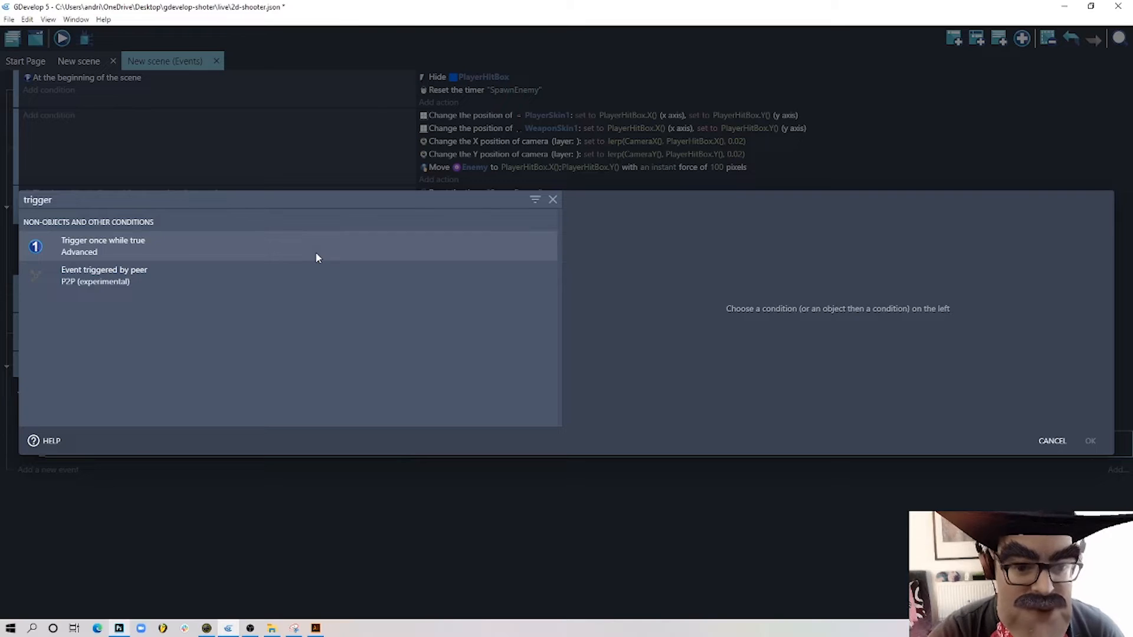
pyautogui.click(316, 254)
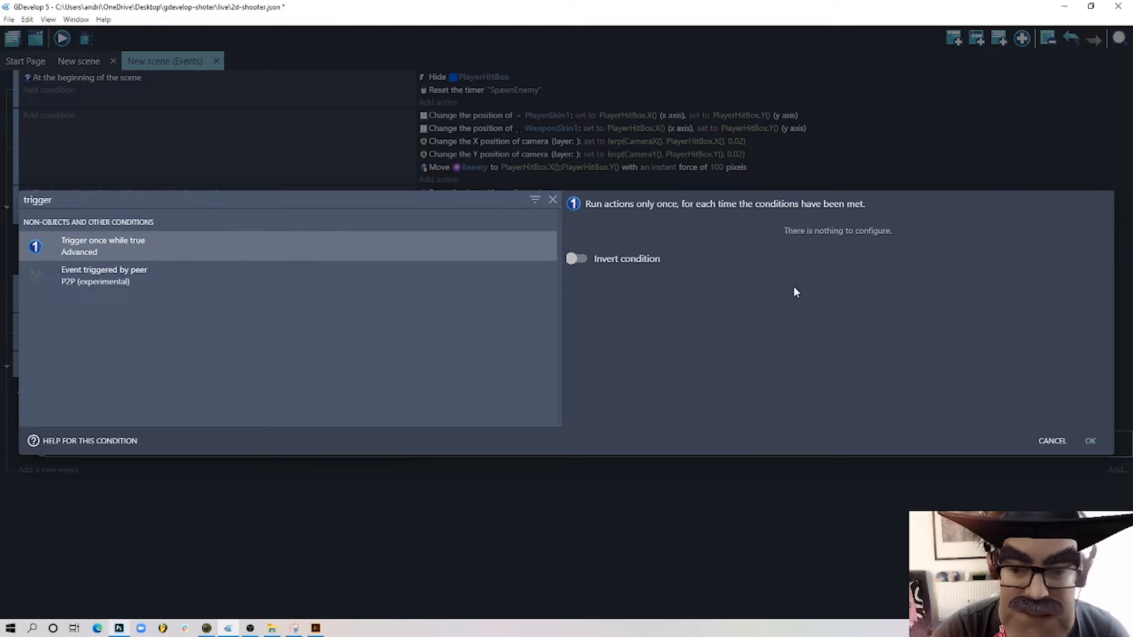
pyautogui.click(1093, 442)
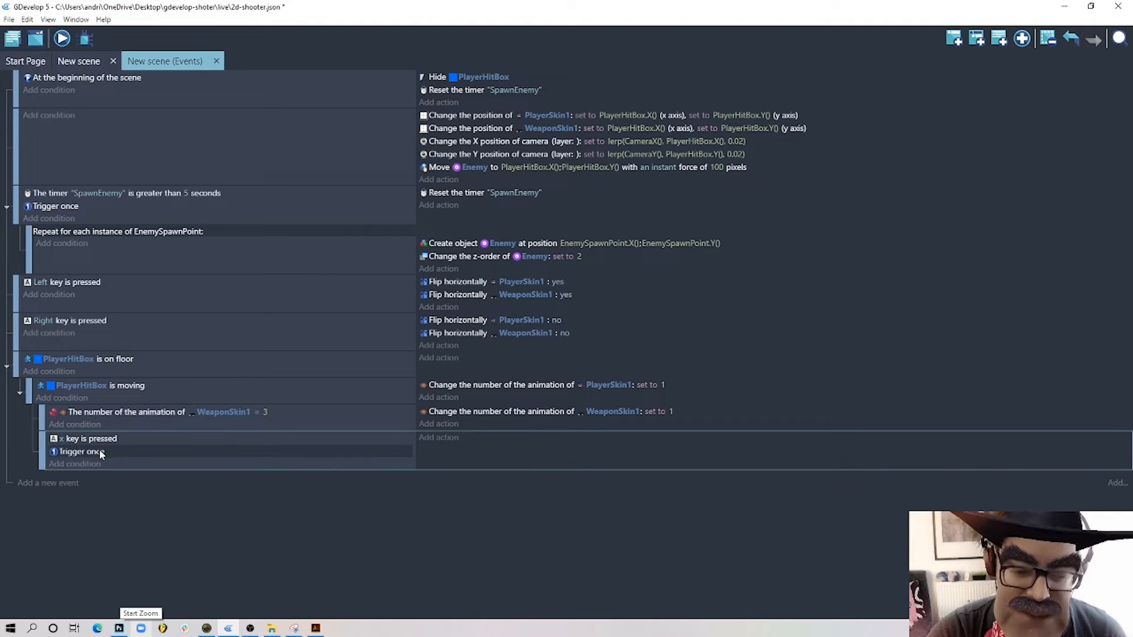
# - Add an action to the x key sub-event that sets the animation number of WeaponSkin1 to 3
pyautogui.click(440, 439)
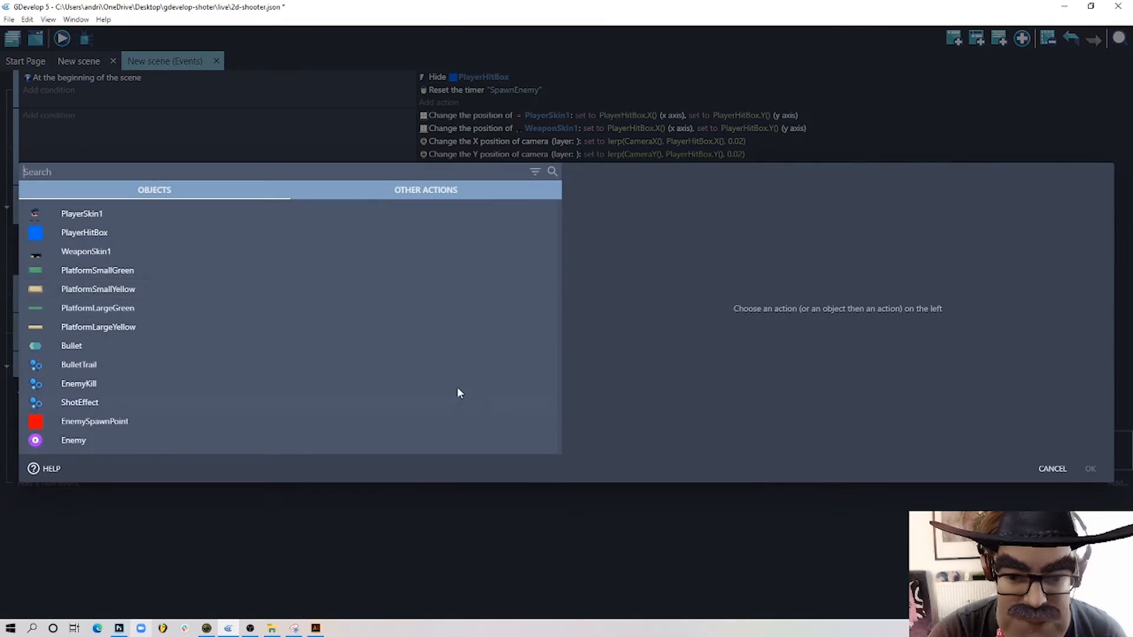
pyautogui.click(113, 250)
pyautogui.write('anim')
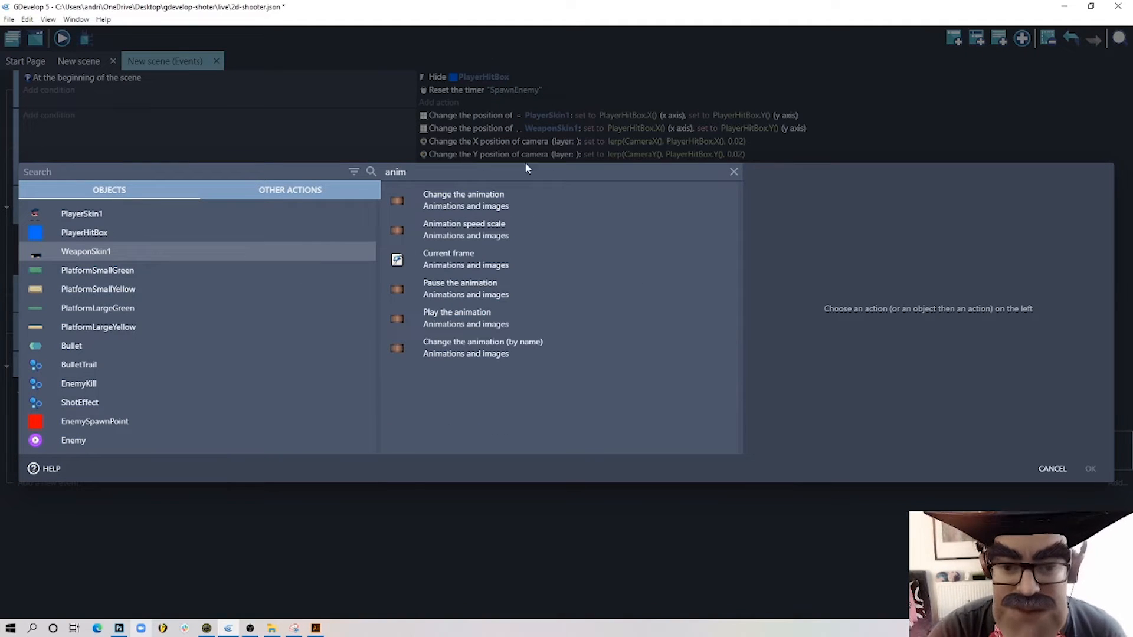
pyautogui.click(614, 200)
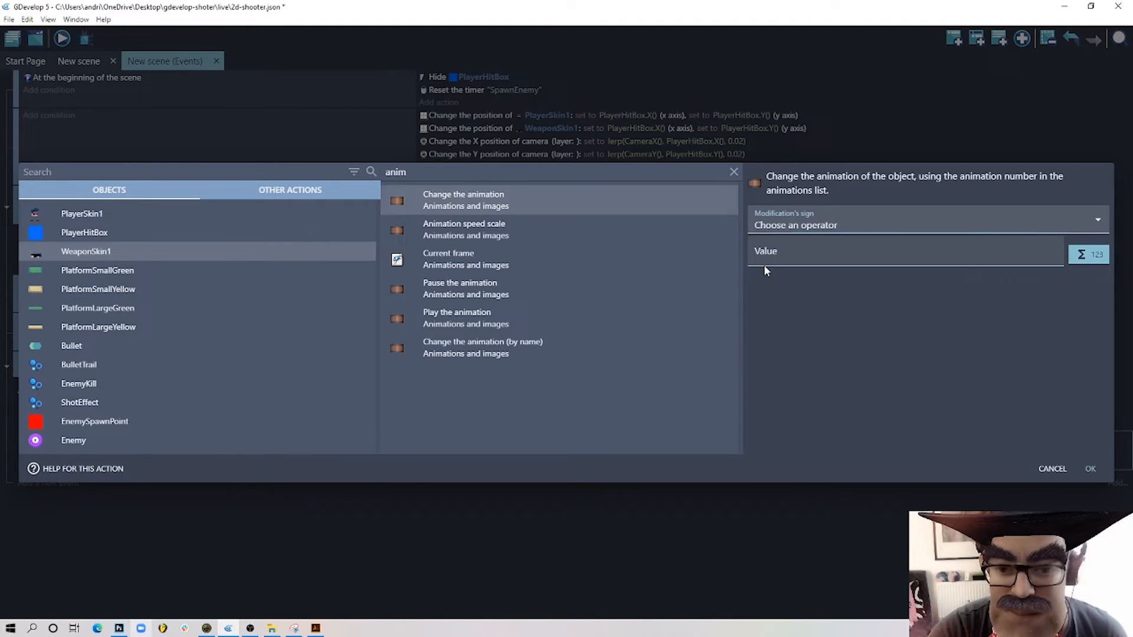
pyautogui.click(814, 234)
pyautogui.click(815, 251)
pyautogui.write('3')
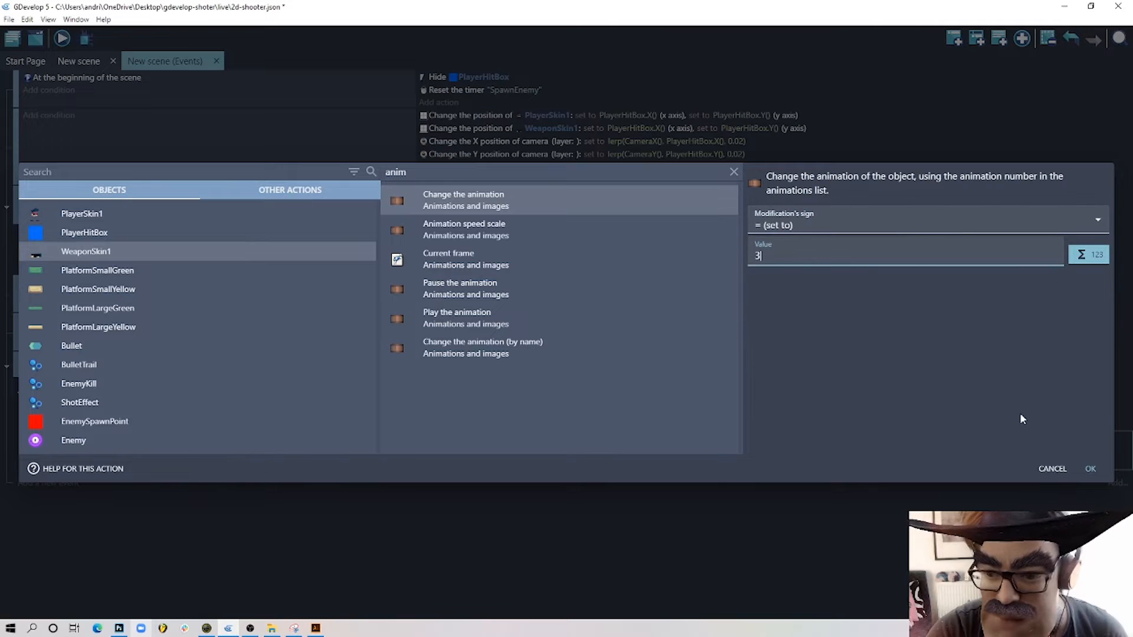
pyautogui.click(1087, 469)
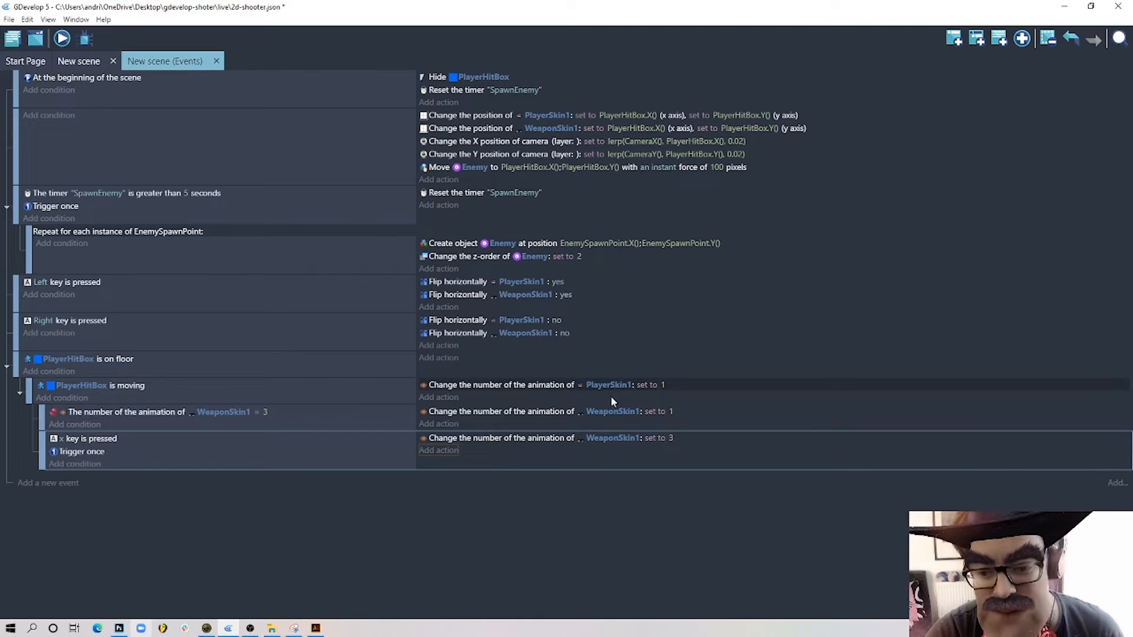
# - Preview the game, moving and jumping the player across the platforms to check the player and weapon animations, and close the preview
pyautogui.click(62, 39)
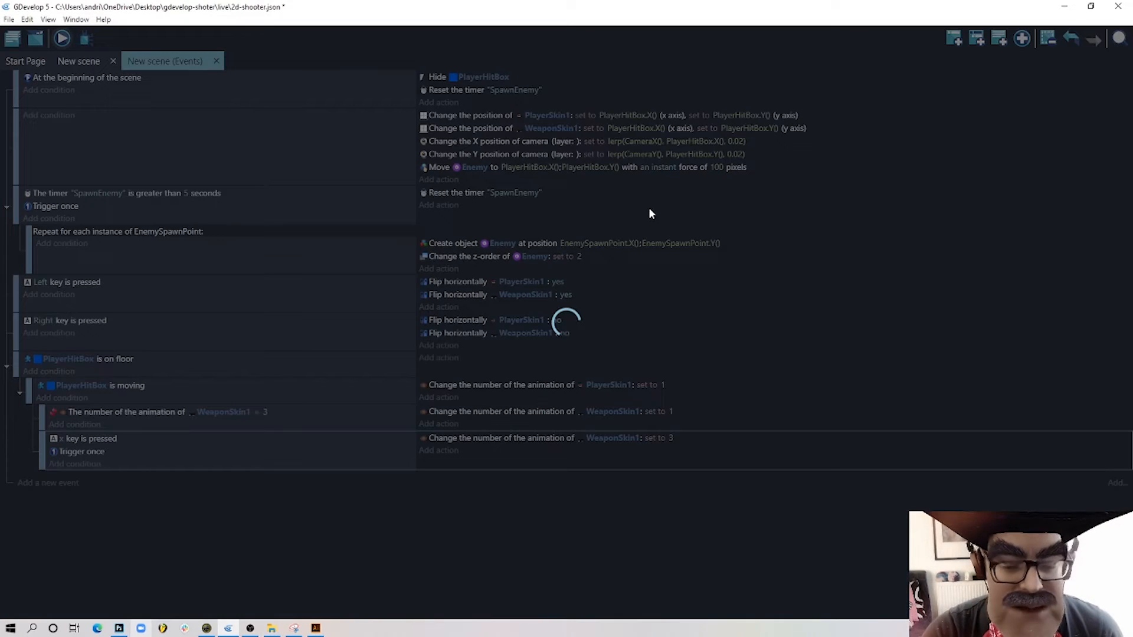
pyautogui.press('Right')
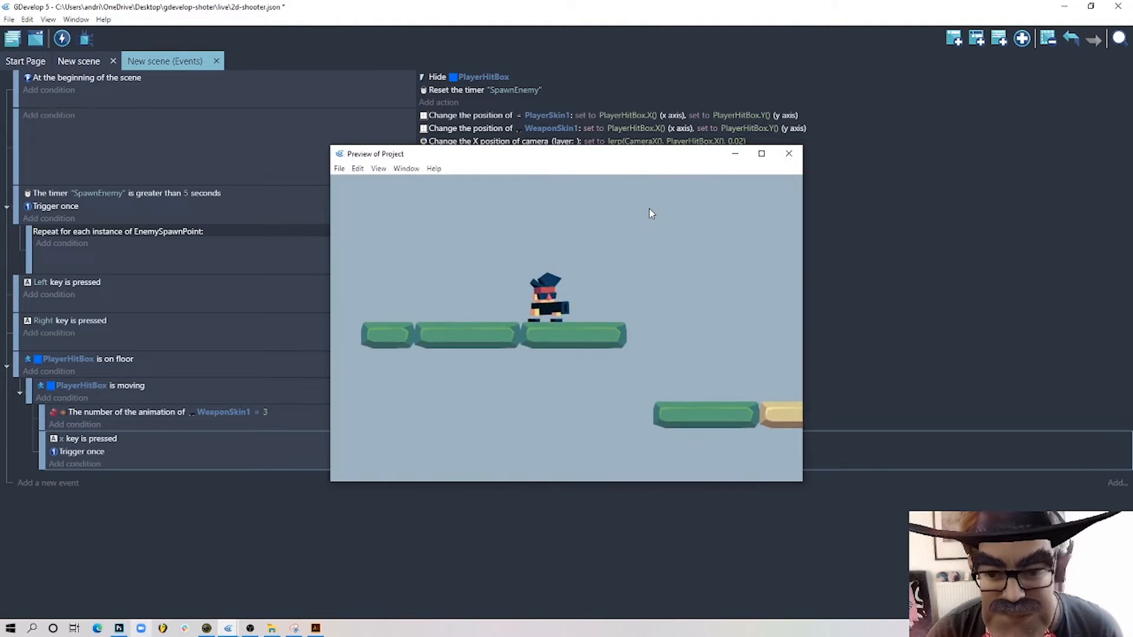
pyautogui.press('Left')
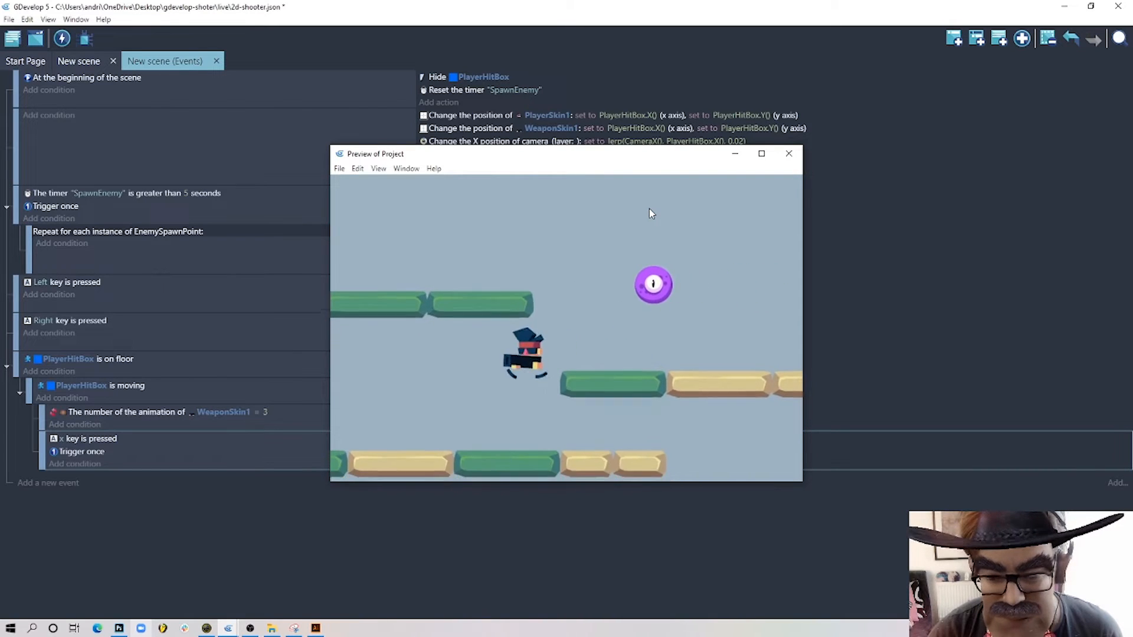
pyautogui.press('Right')
pyautogui.press('space')
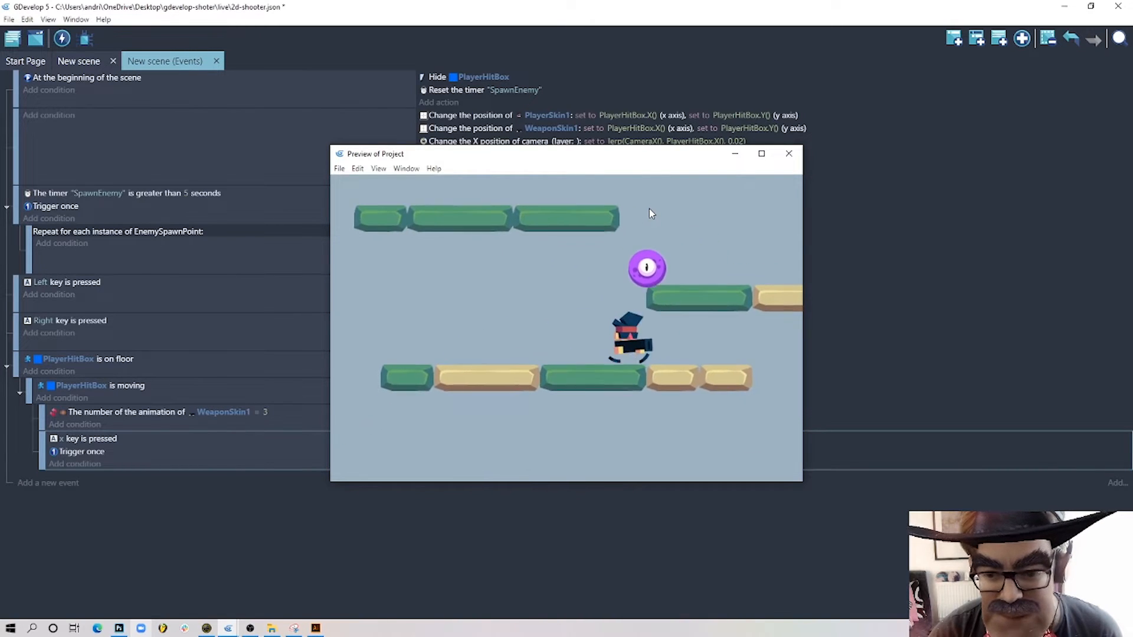
pyautogui.press('Right')
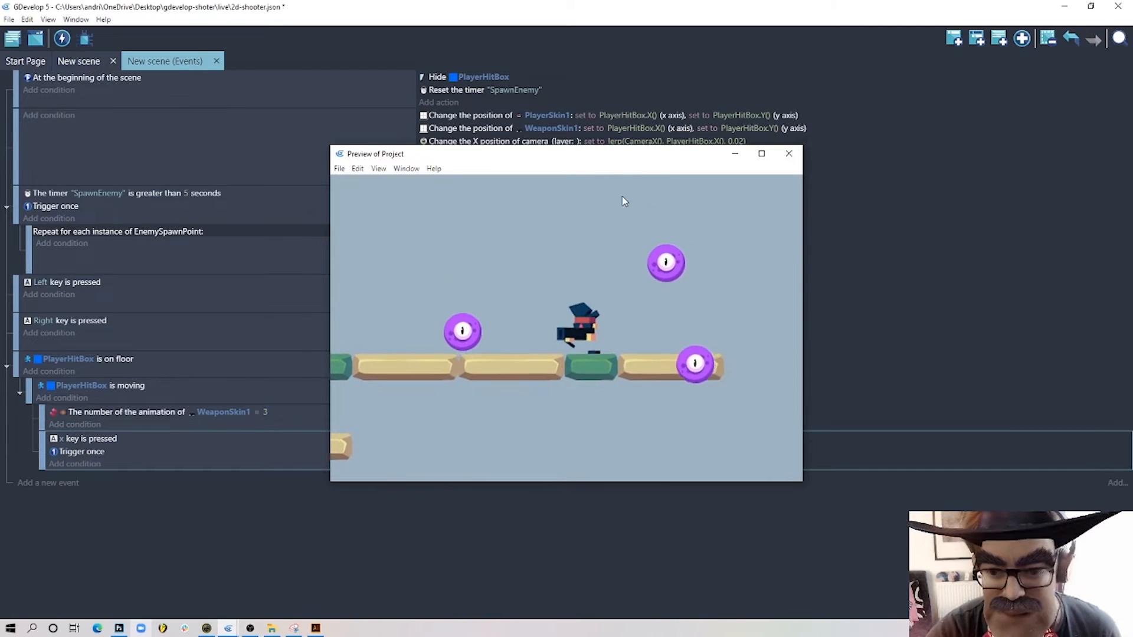
pyautogui.click(788, 154)
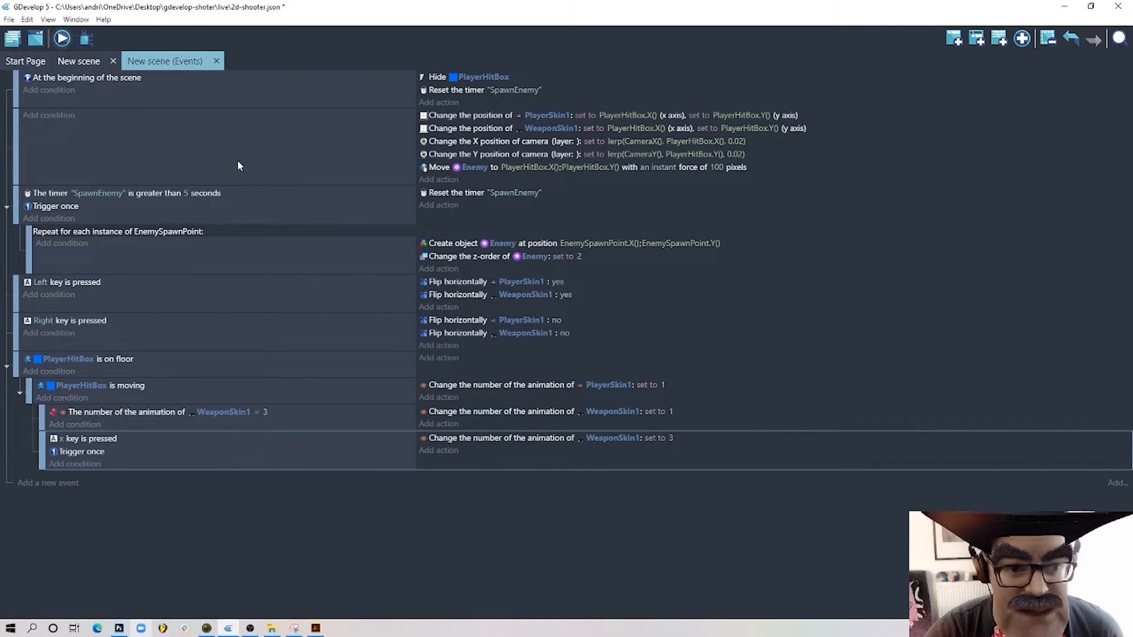
pyautogui.press('F5')
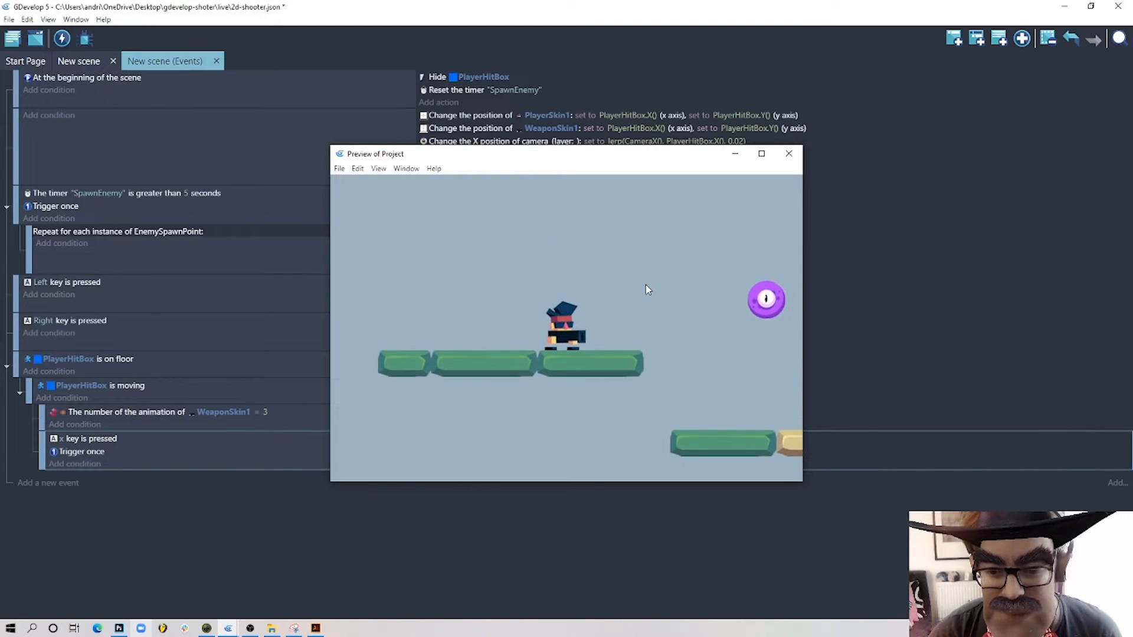
pyautogui.click(790, 153)
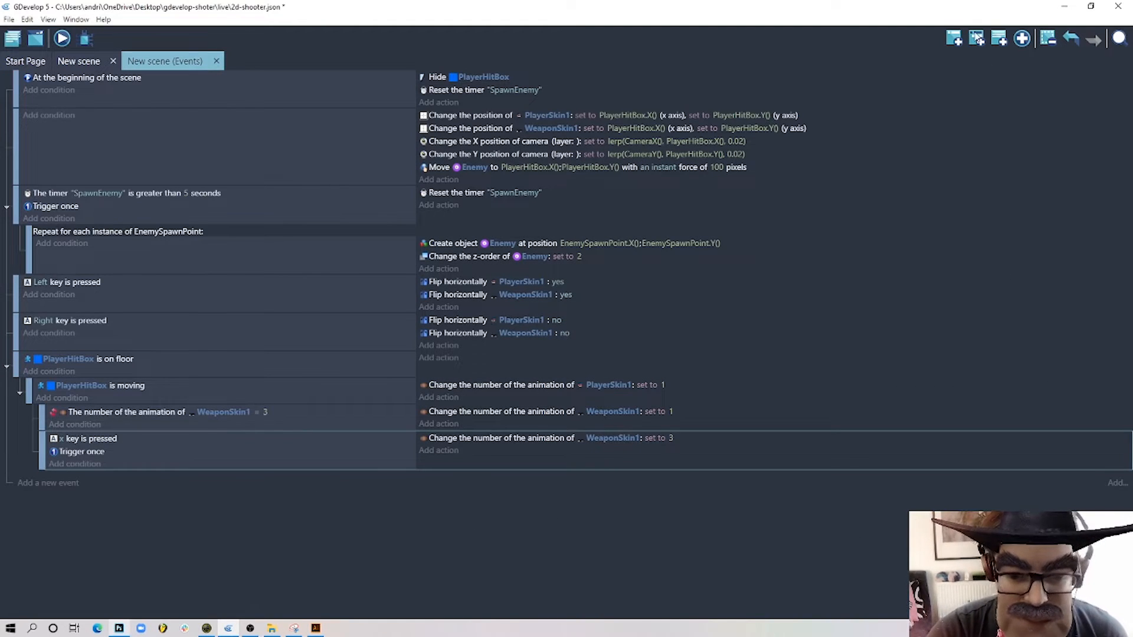
# - Add a sub-event below the x key one that sets WeaponSkin1's animation number to 1 when the animation of WeaponSkin1 is finished
pyautogui.click(955, 41)
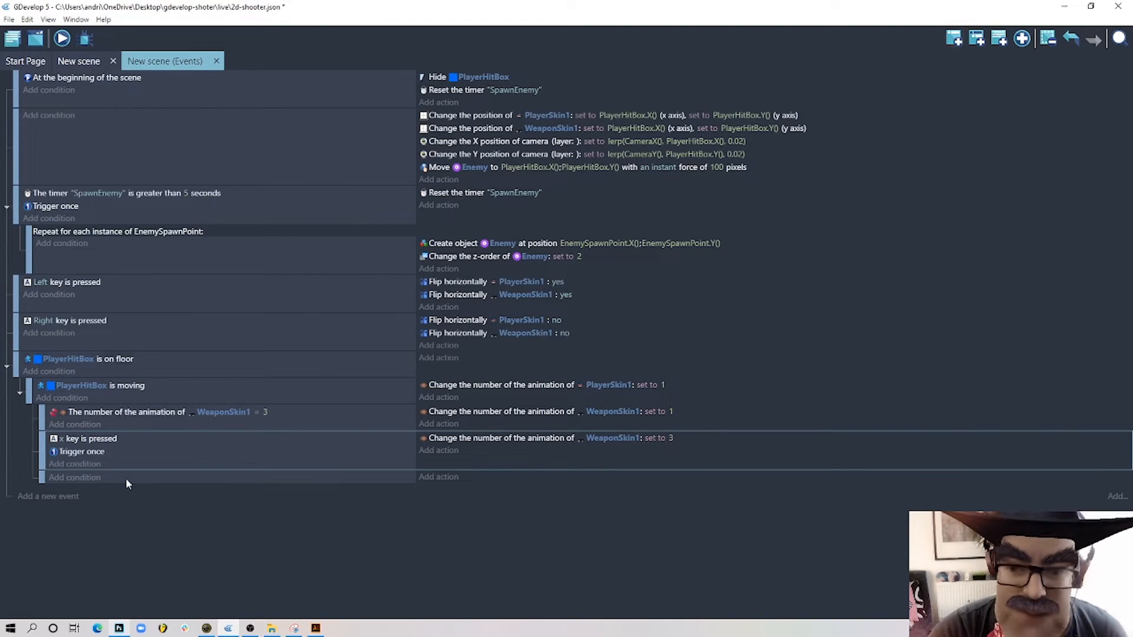
pyautogui.click(75, 478)
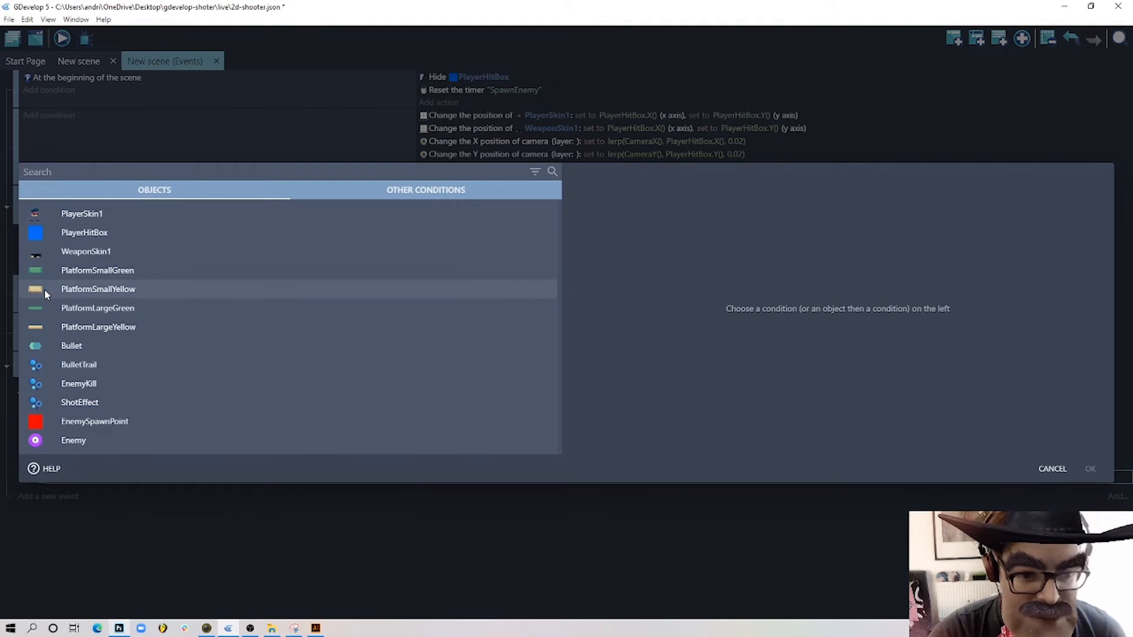
pyautogui.click(77, 251)
pyautogui.scroll(-8, 551, 456)
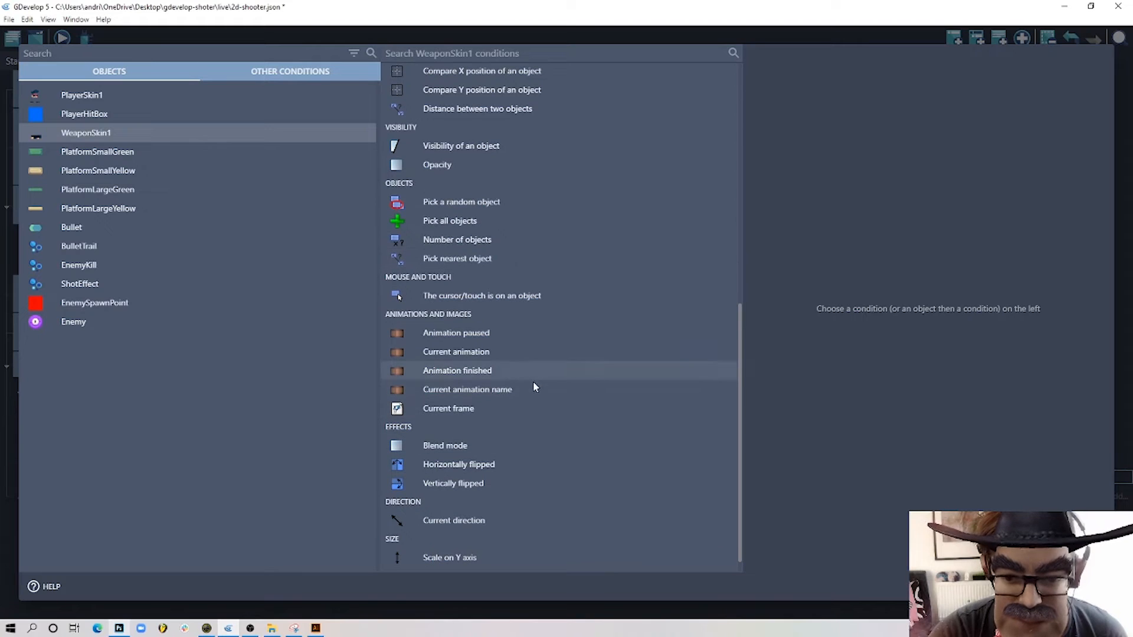
pyautogui.click(498, 371)
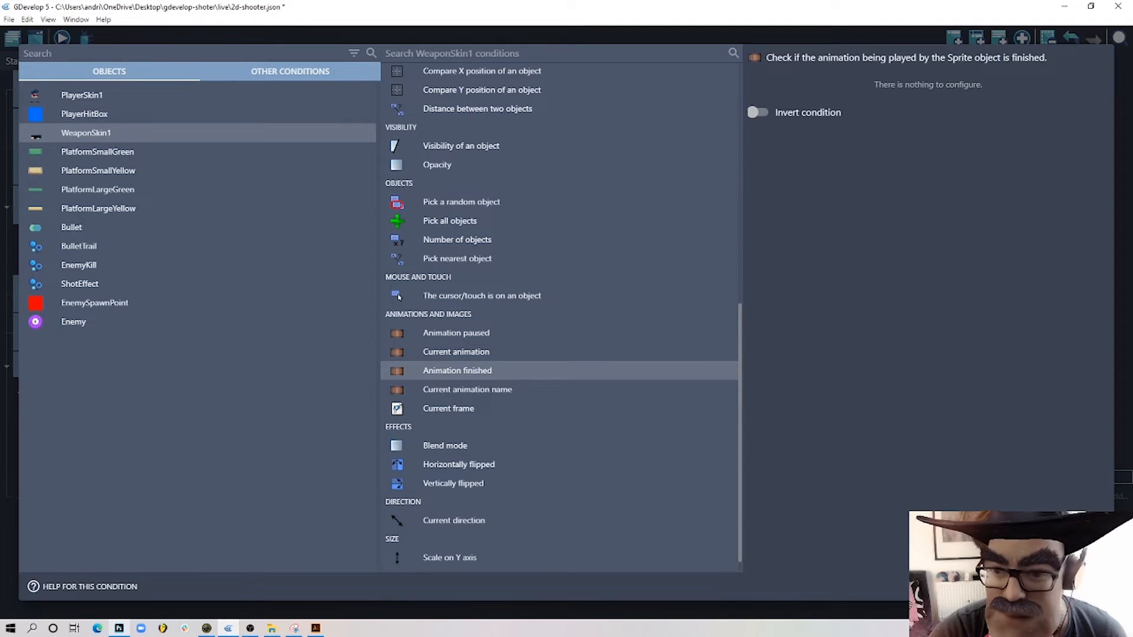
pyautogui.click(1086, 587)
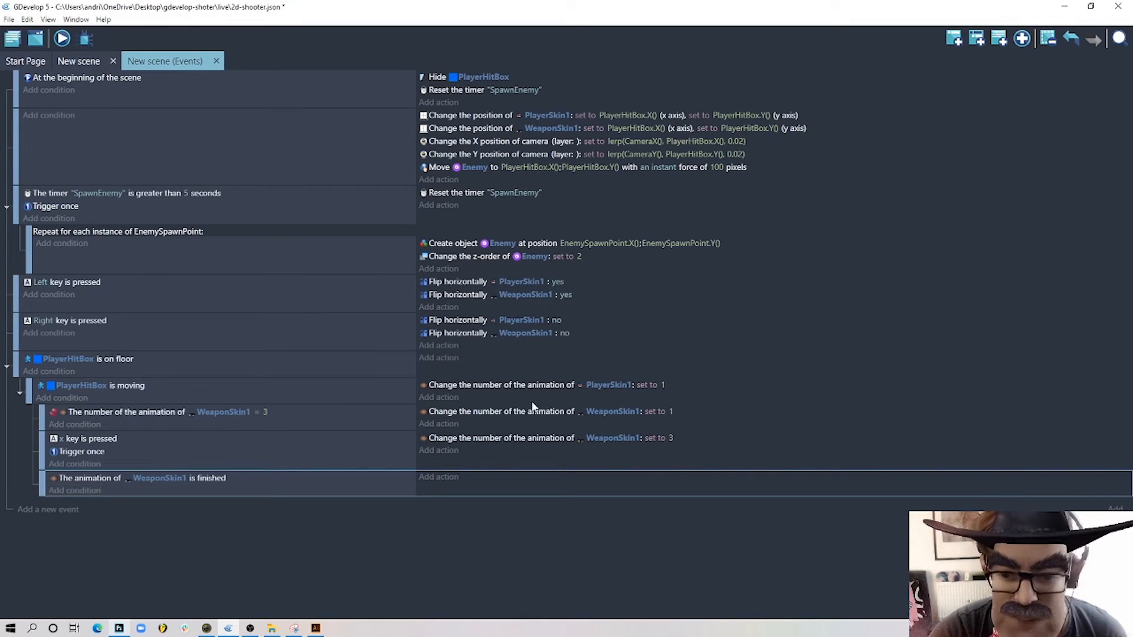
pyautogui.click(694, 417)
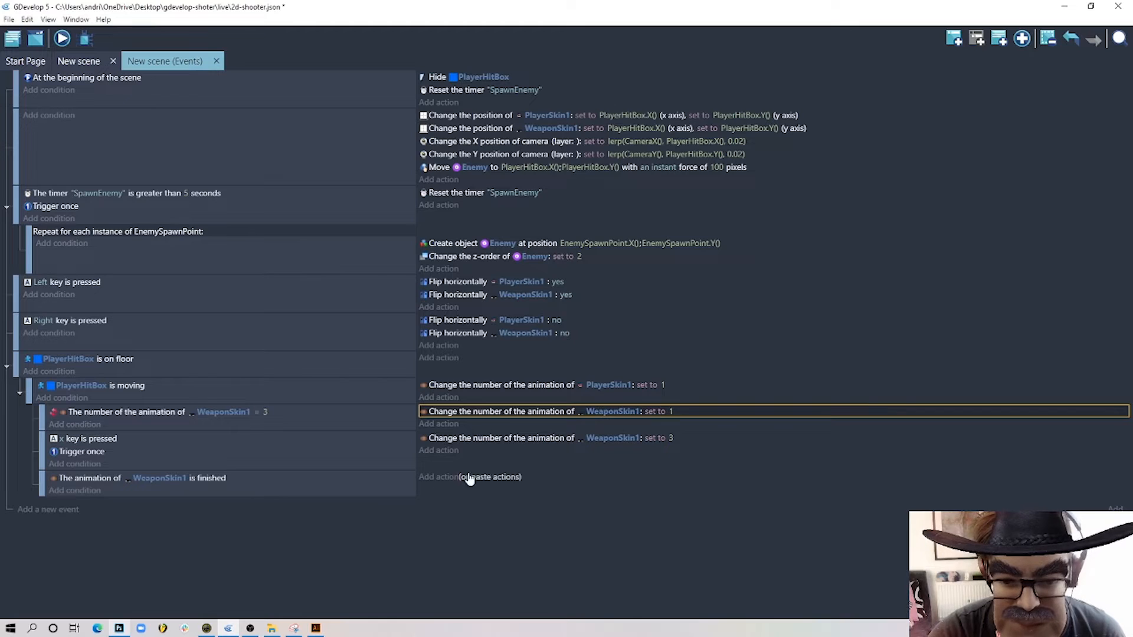
pyautogui.click(489, 477)
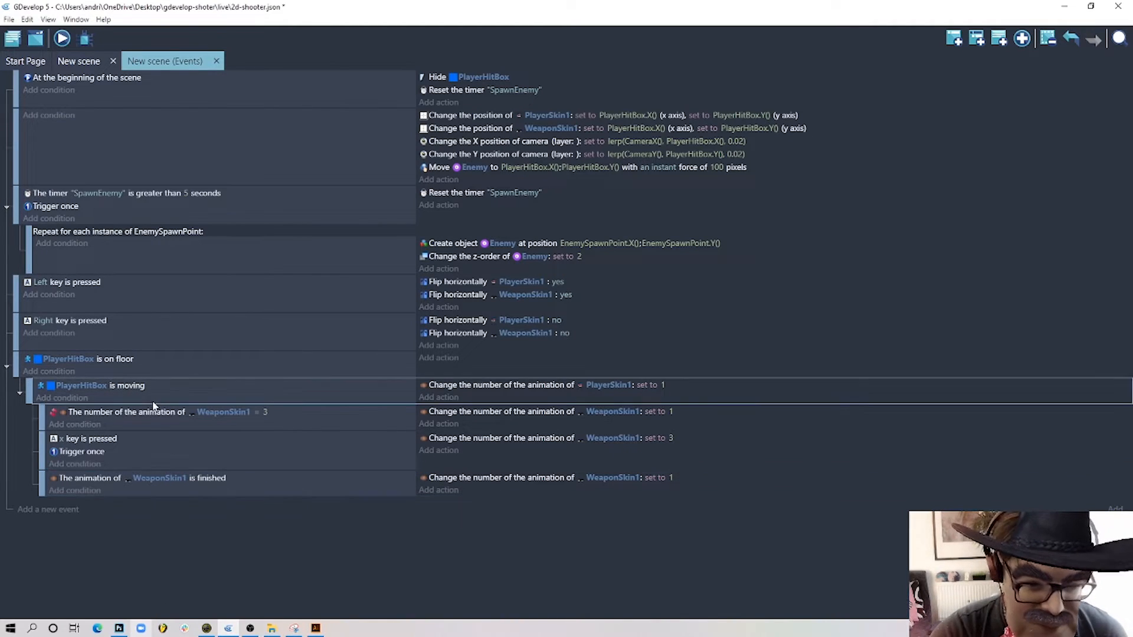
# - Add a sub-event under "PlayerHitBox is on floor", level with the moving one, with an inverted copy of the "PlayerHitBox is moving" condition
pyautogui.click(960, 35)
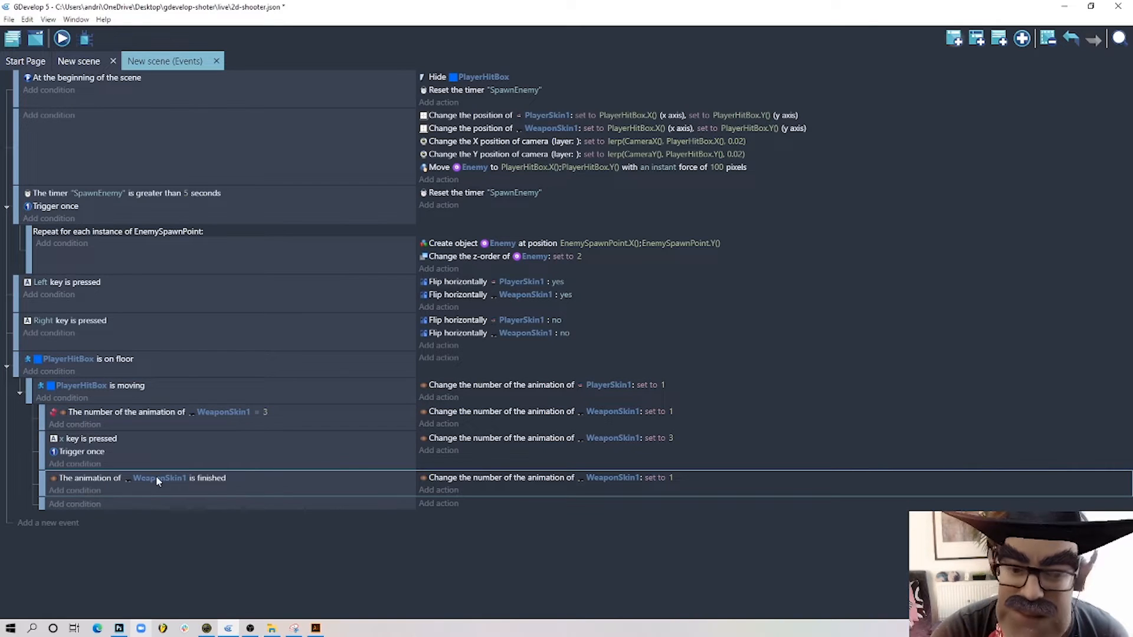
pyautogui.moveTo(40, 503); pyautogui.dragTo(38, 511)
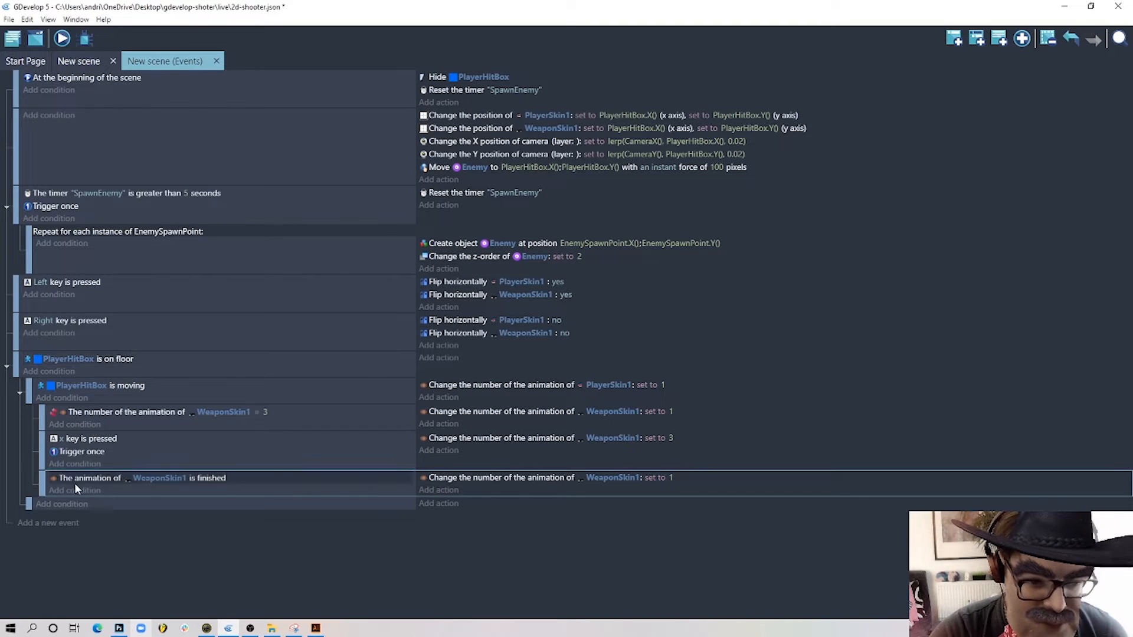
pyautogui.click(168, 386)
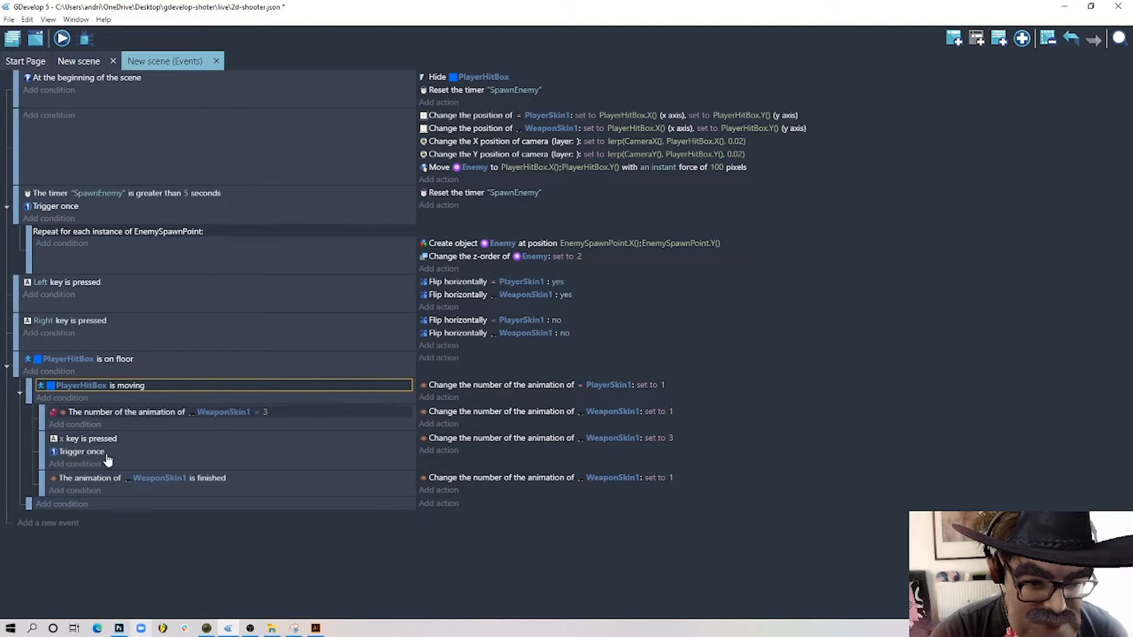
pyautogui.click(156, 505)
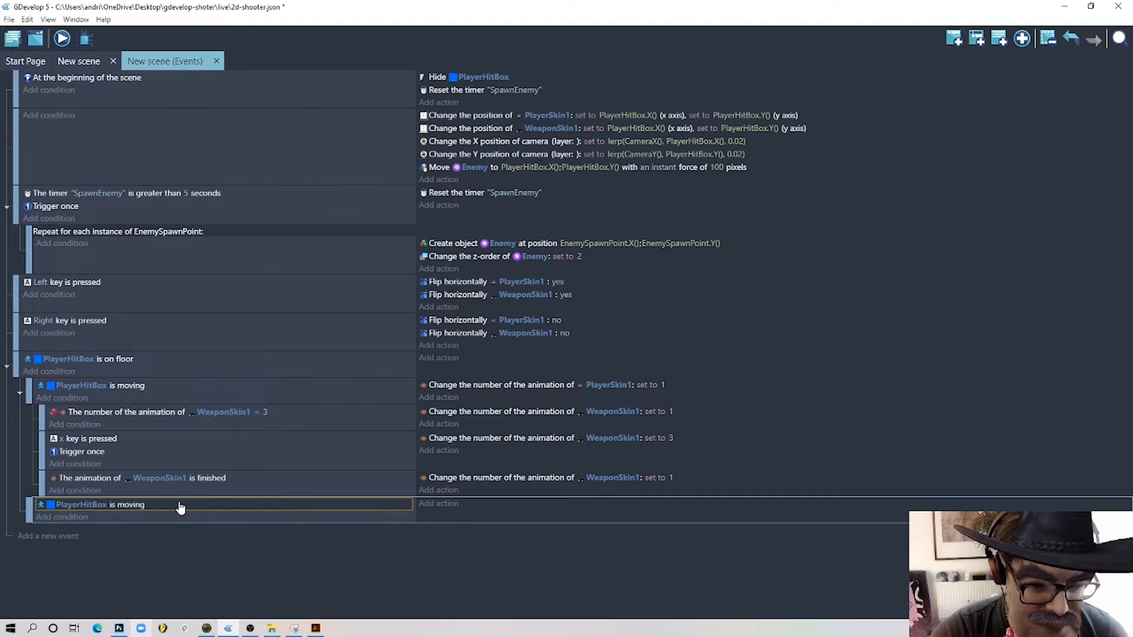
pyautogui.doubleClick(179, 508)
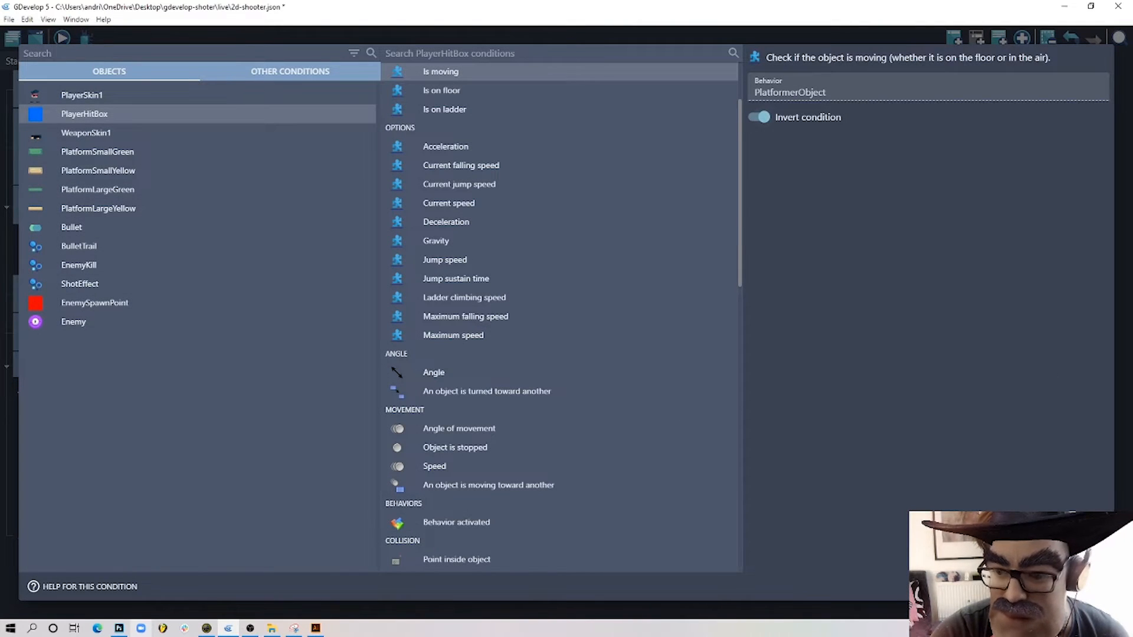
pyautogui.click(1090, 586)
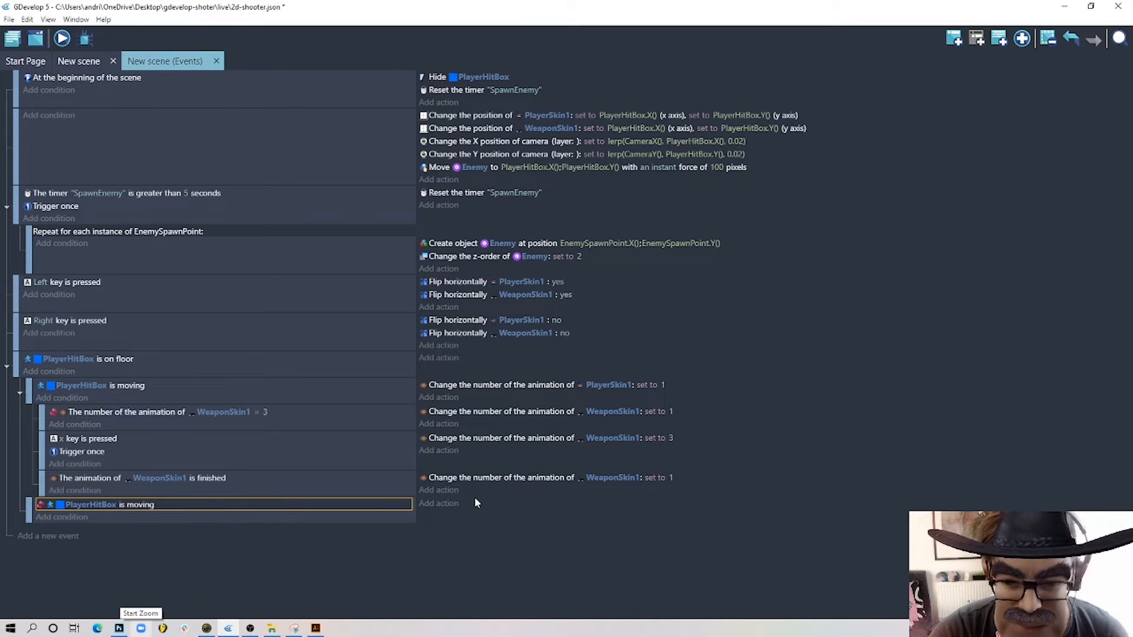
# - Add an action to the inverted PlayerHitBox moving sub-event that sets the animation number of PlayerSkin1 to 0
pyautogui.click(450, 505)
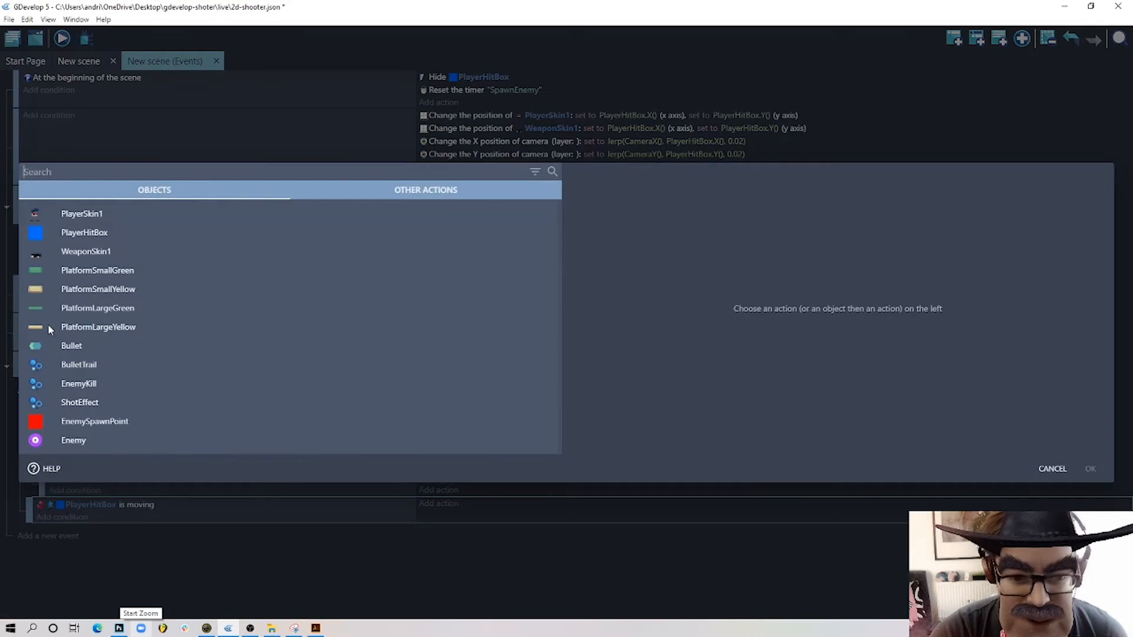
pyautogui.click(113, 215)
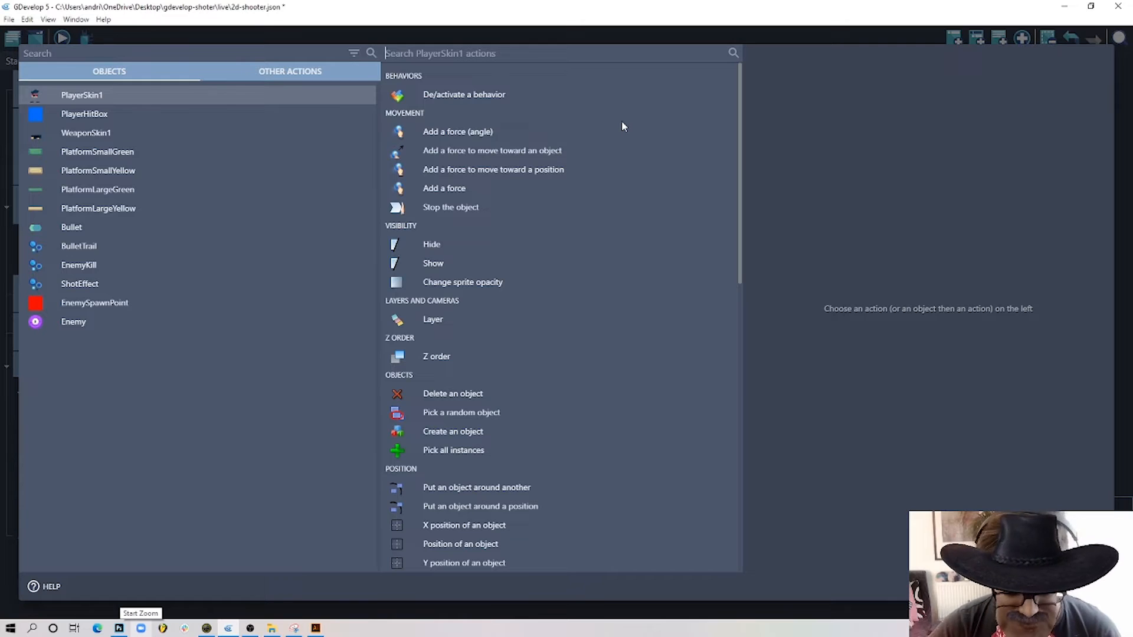
pyautogui.write('anim')
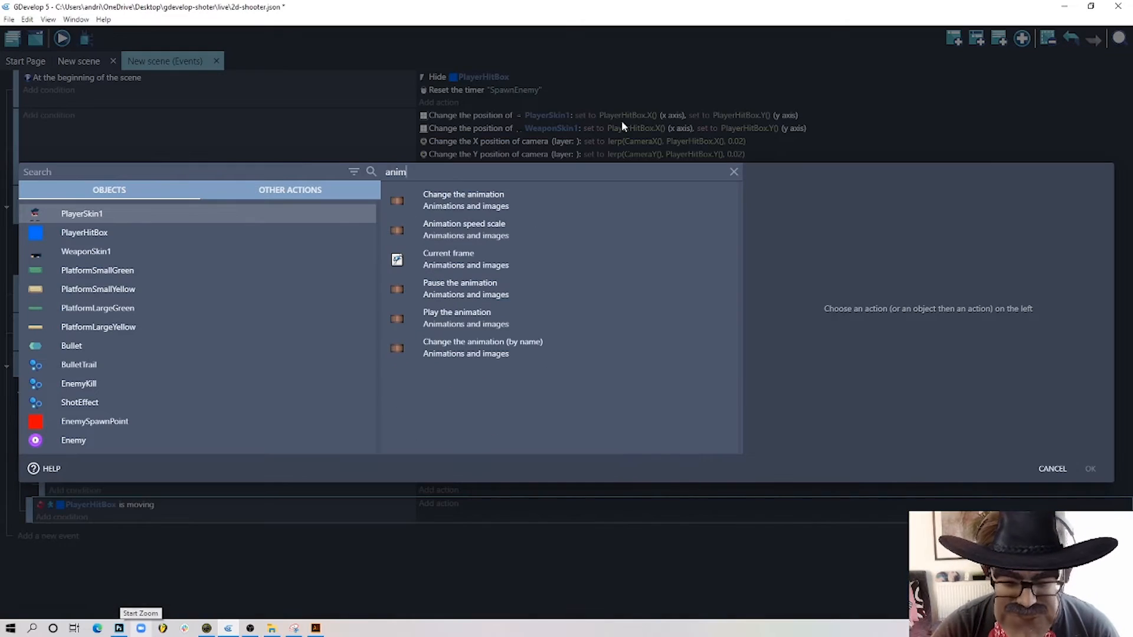
pyautogui.click(525, 201)
pyautogui.click(840, 228)
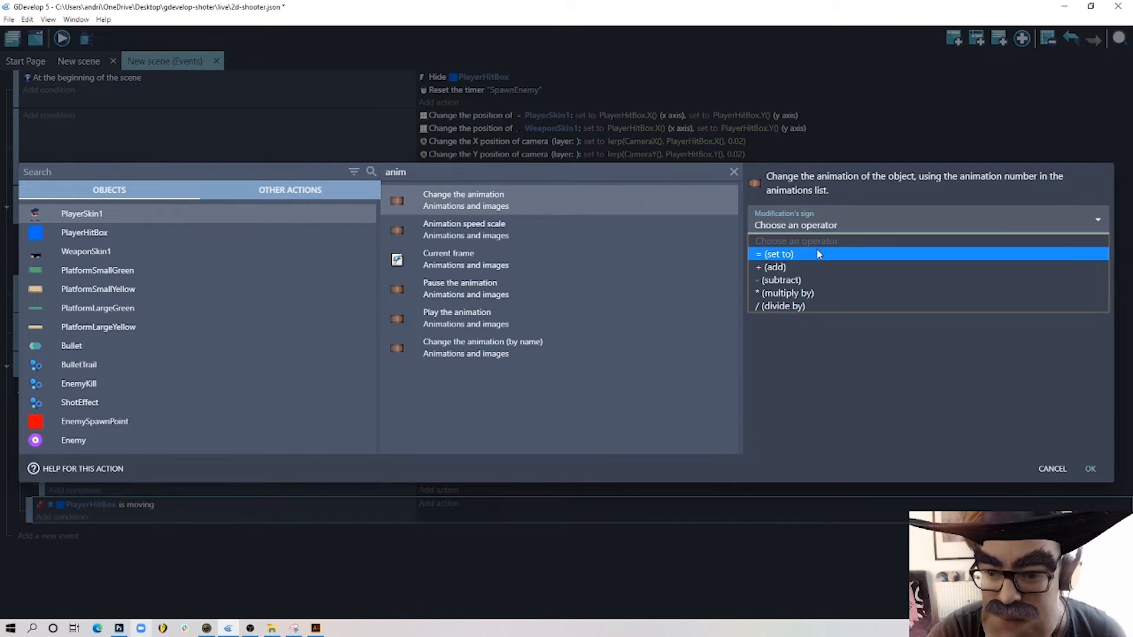
pyautogui.click(816, 251)
pyautogui.click(811, 252)
pyautogui.write('0')
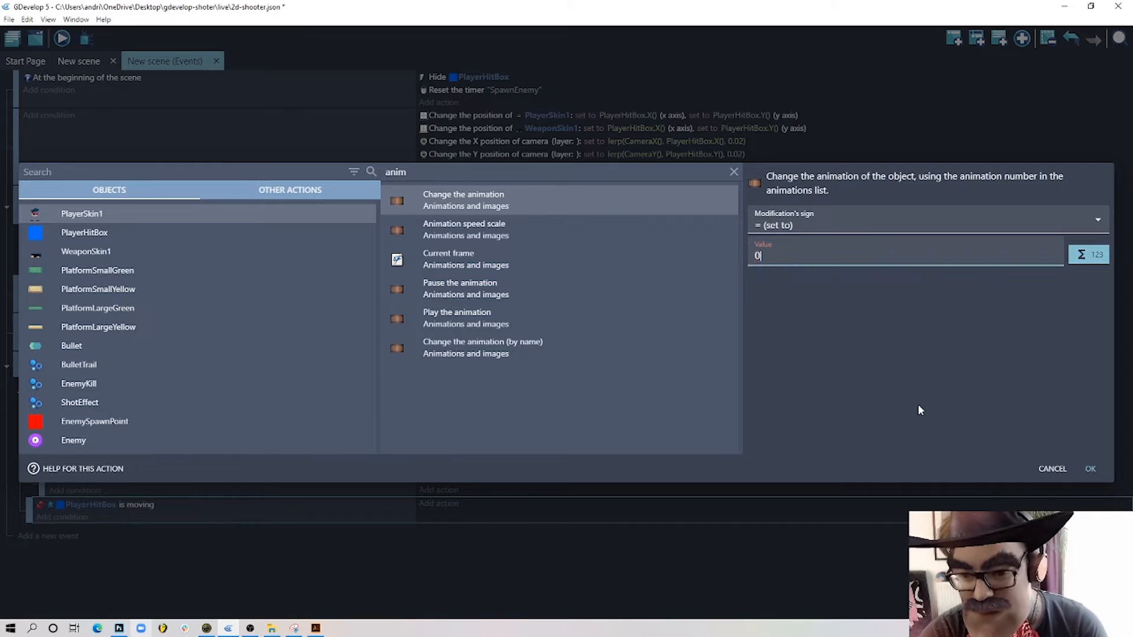
pyautogui.click(1105, 469)
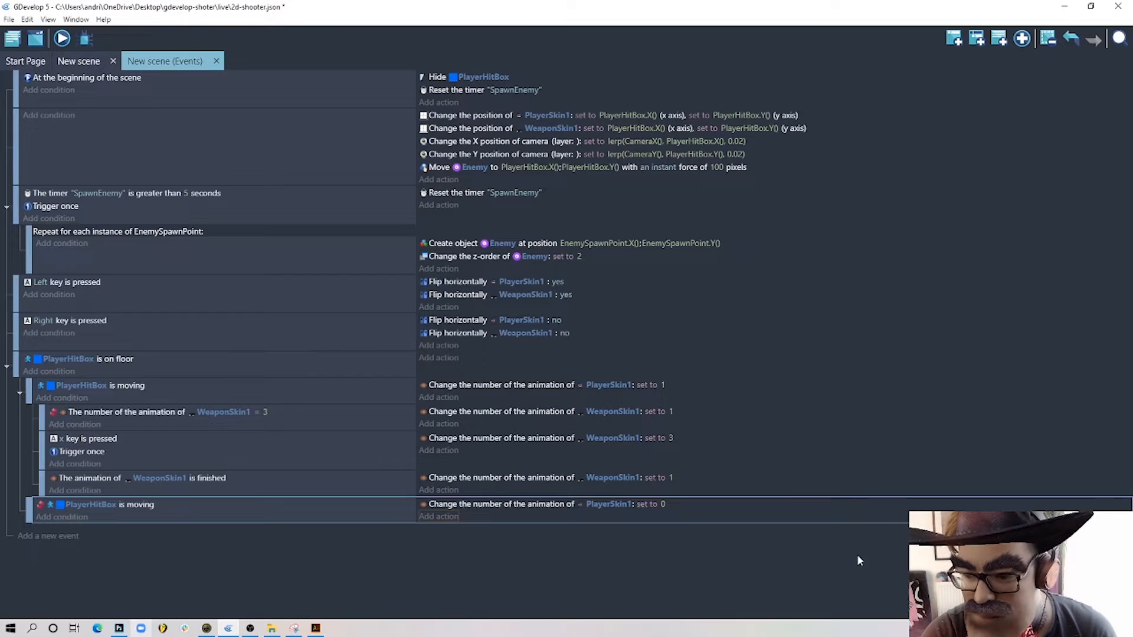
# - Preview the game, running and jumping the player among the enemies and stopping on platforms to check the idle animation, and close the preview
pyautogui.click(62, 40)
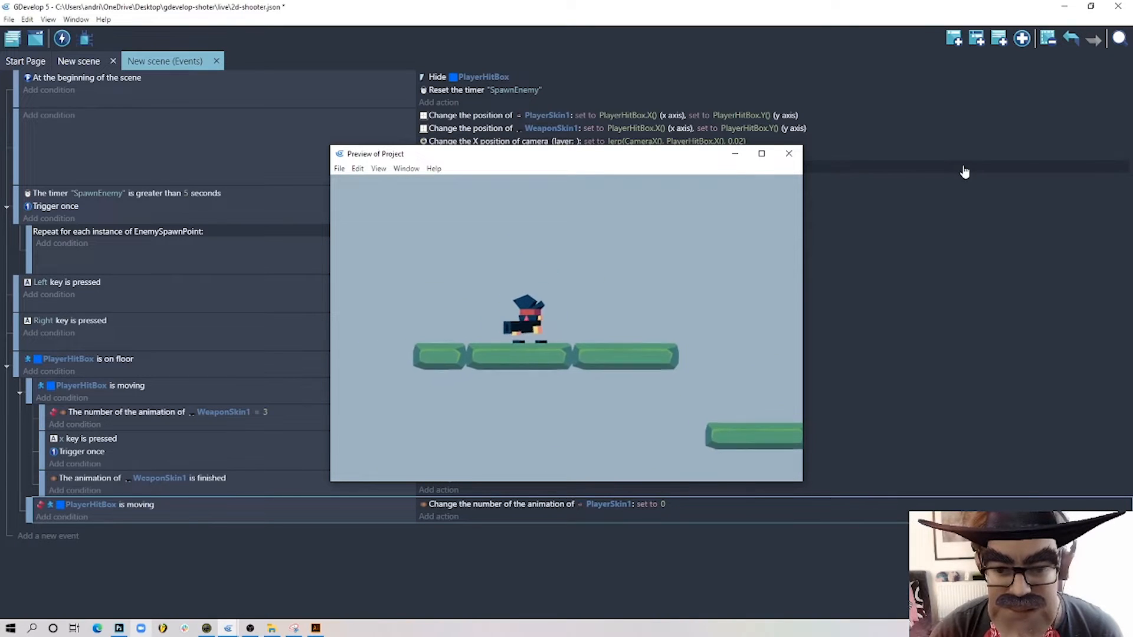
pyautogui.press('Right')
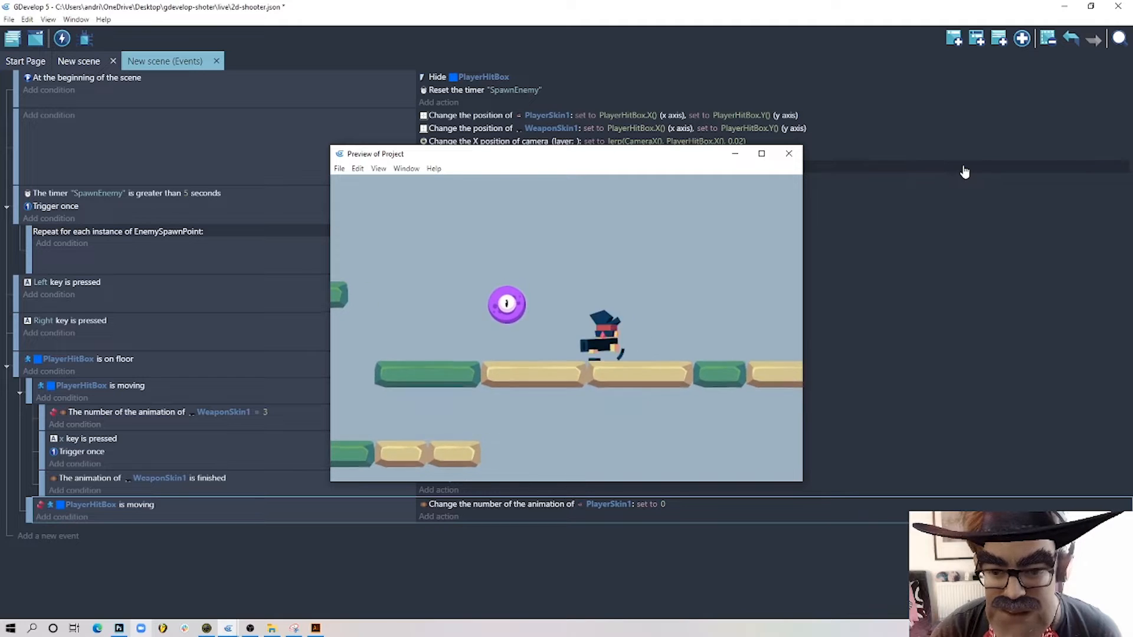
pyautogui.press('Left')
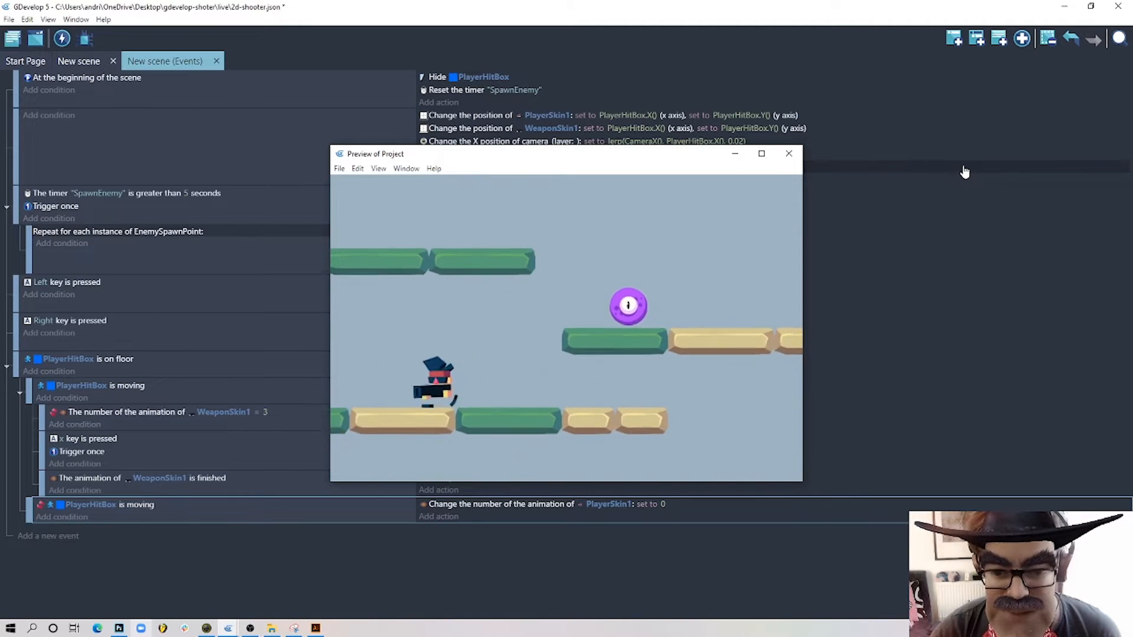
pyautogui.press('Right')
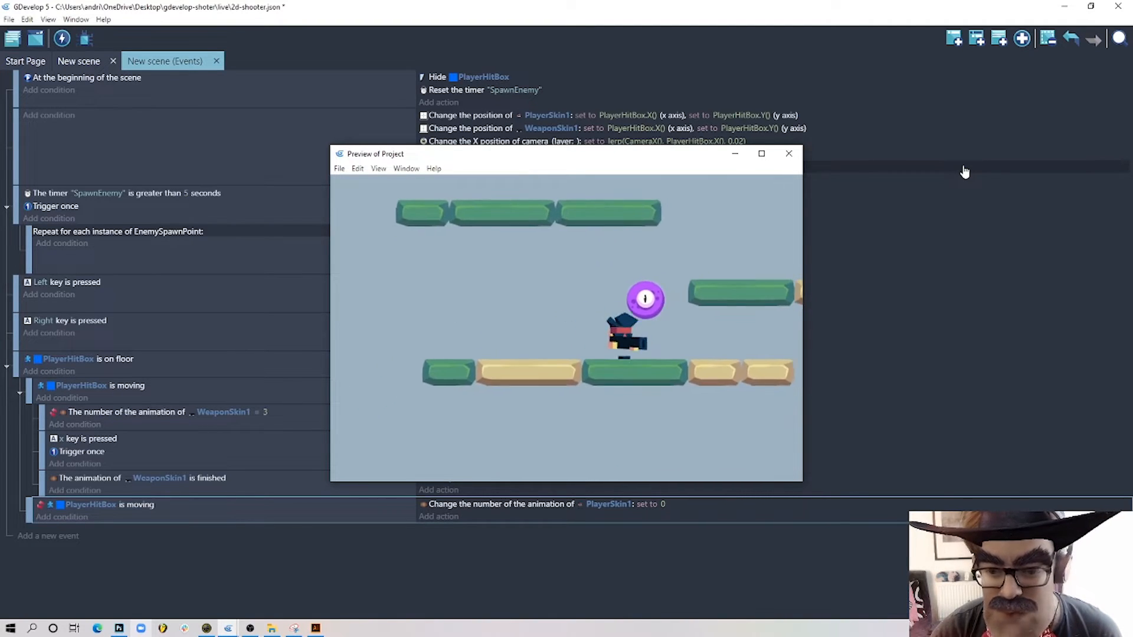
pyautogui.press('space')
pyautogui.press('Left')
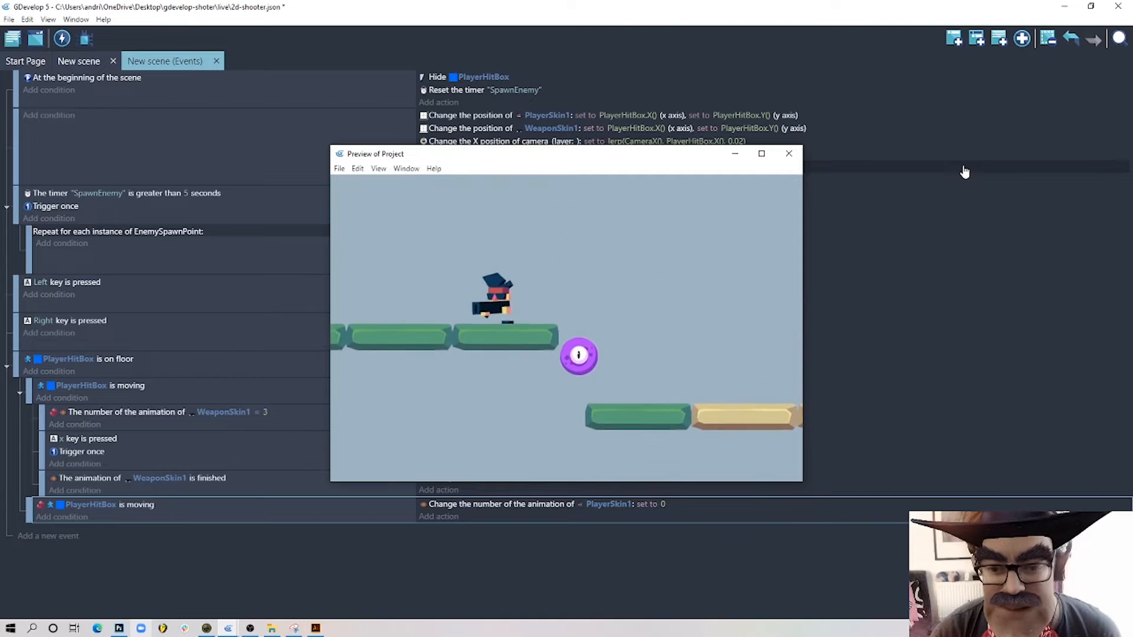
pyautogui.press('Left')
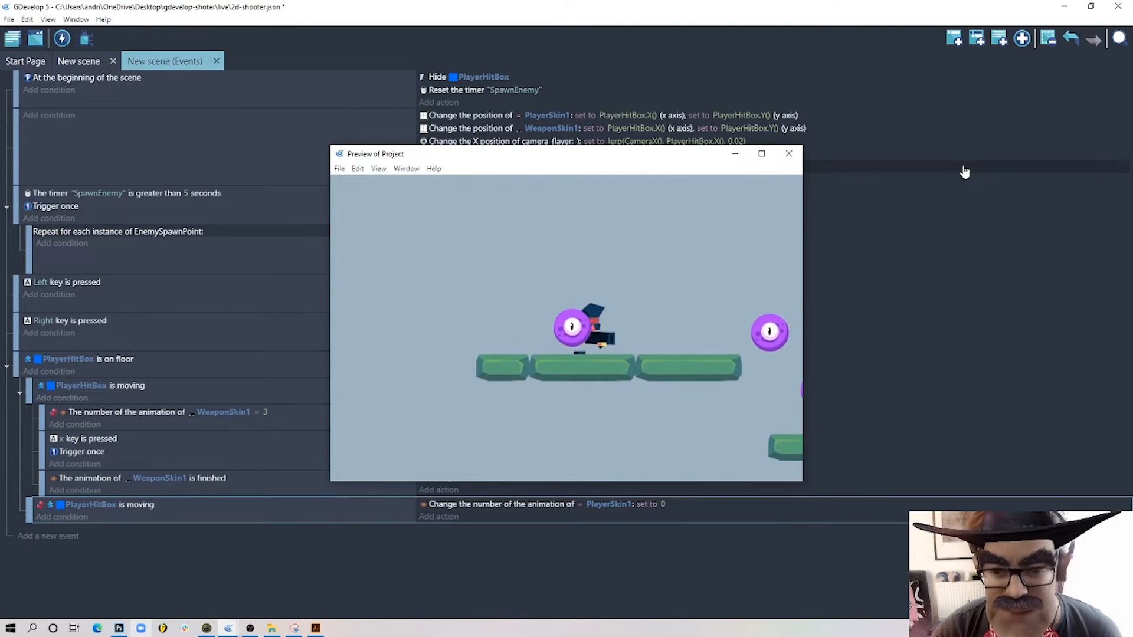
pyautogui.press('space')
pyautogui.press('Right')
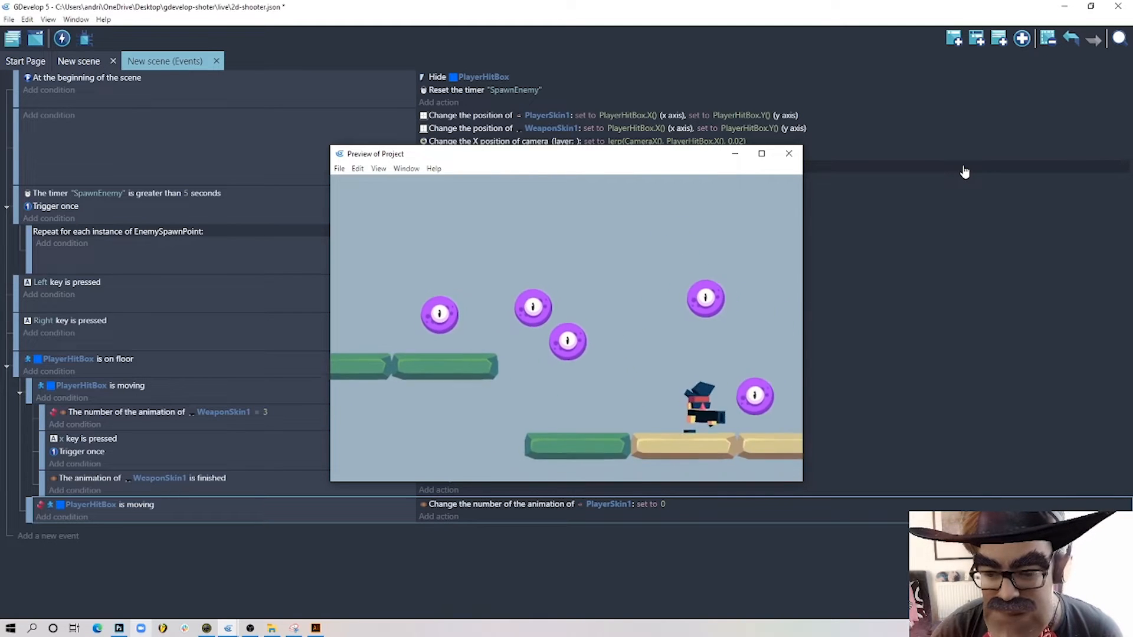
pyautogui.press('Left')
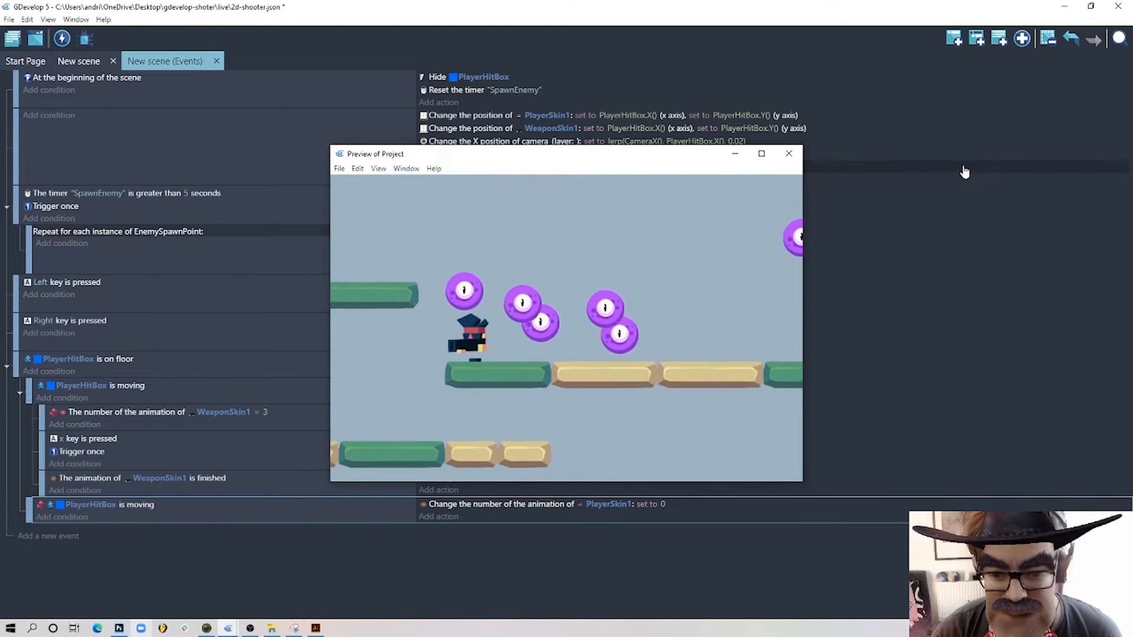
pyautogui.press('Right')
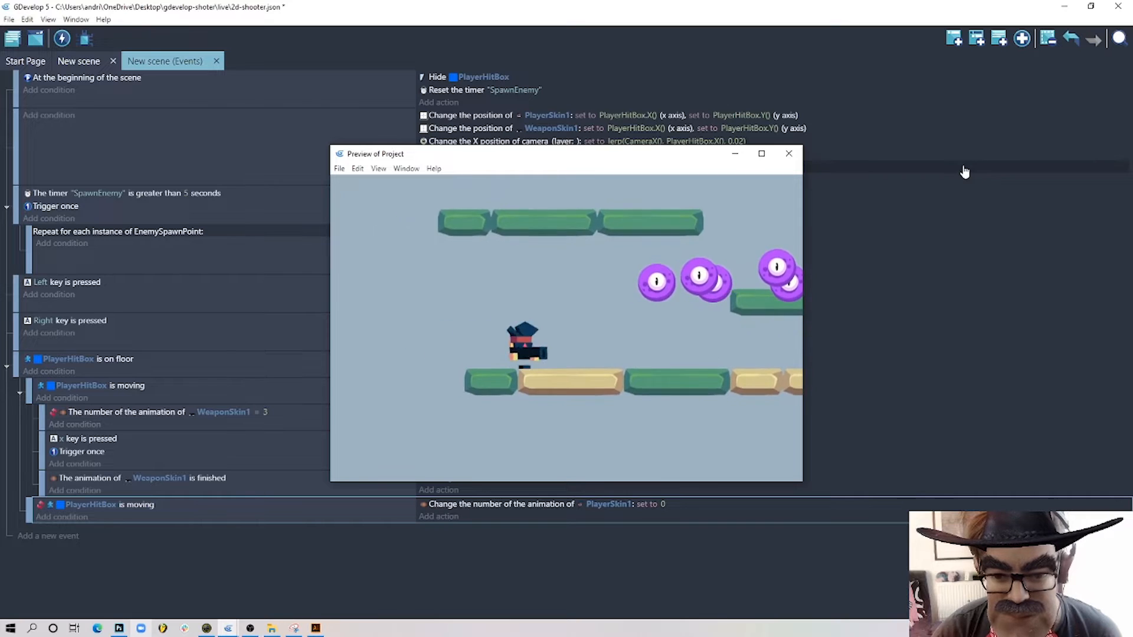
pyautogui.press('space')
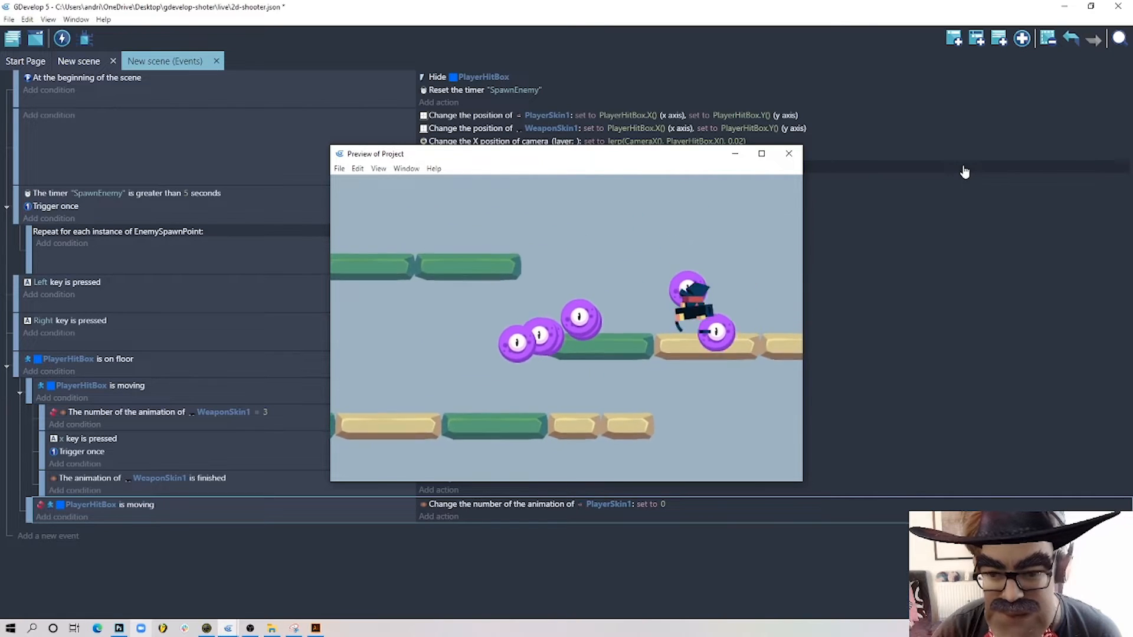
pyautogui.press('Left')
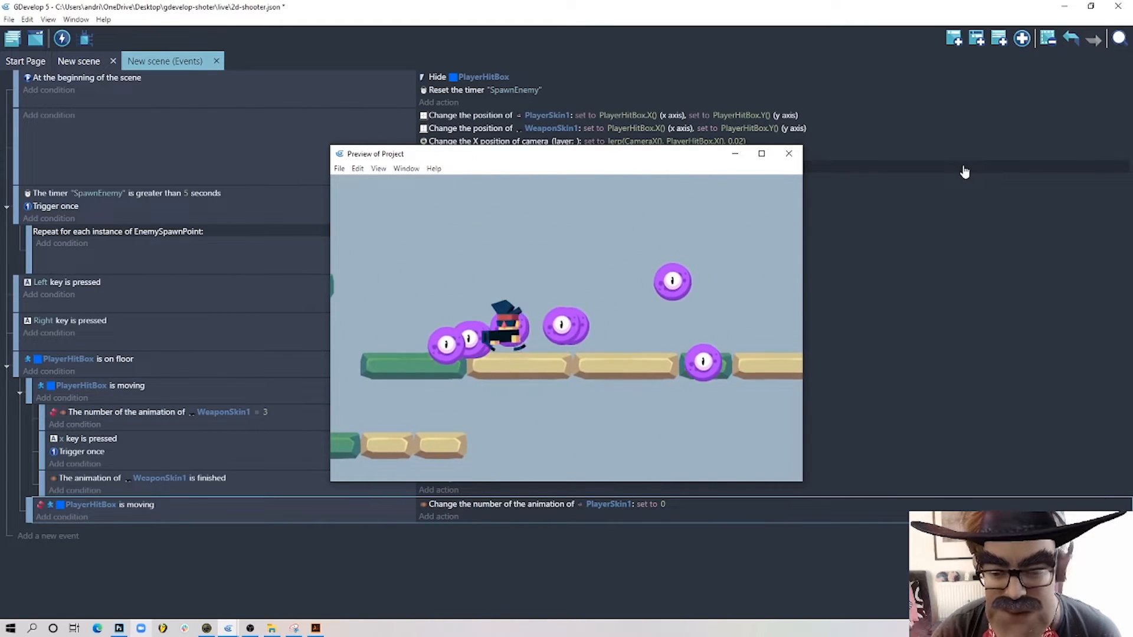
pyautogui.press('space')
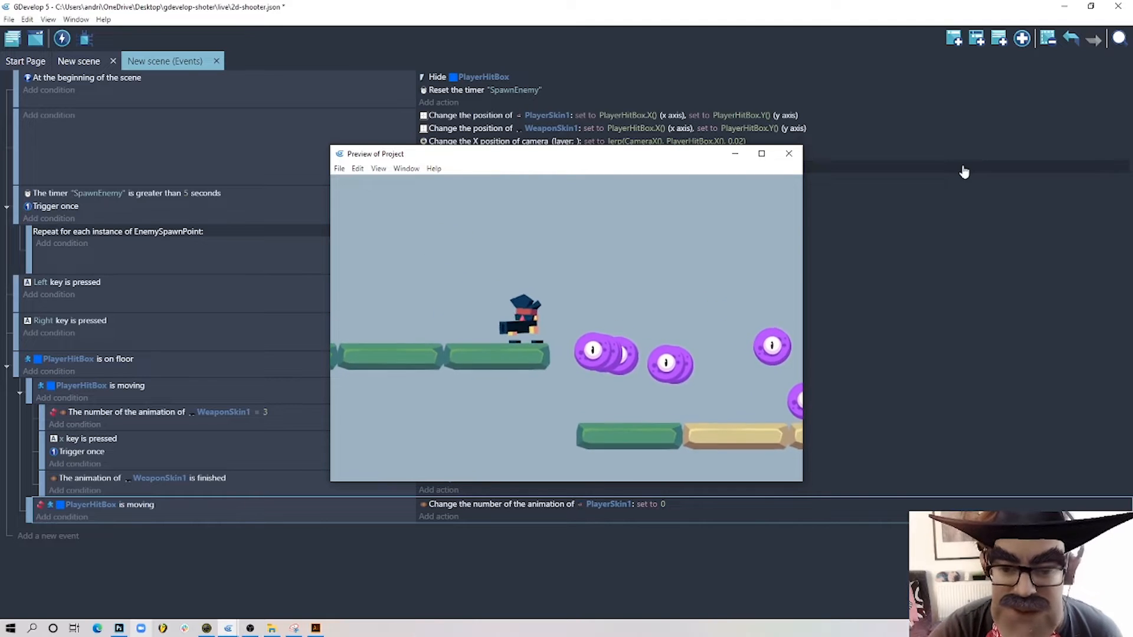
pyautogui.click(790, 154)
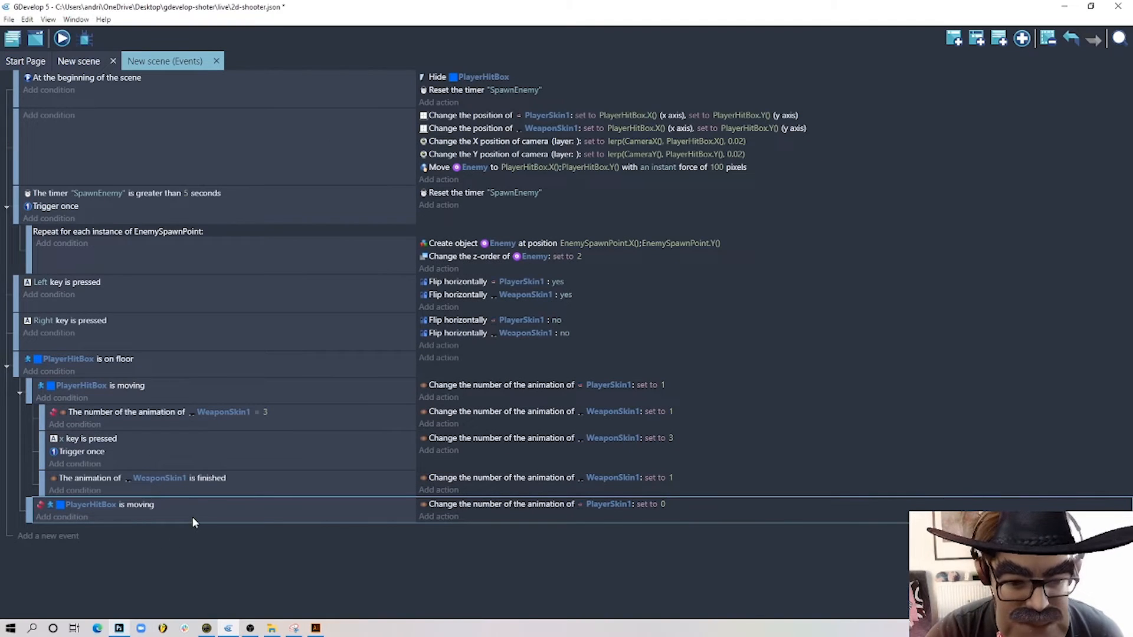
# - Add a sub-event under the inverted "PlayerHitBox is moving" event with an inverted condition that the animation number of WeaponSkin1 equals 3
pyautogui.click(954, 38)
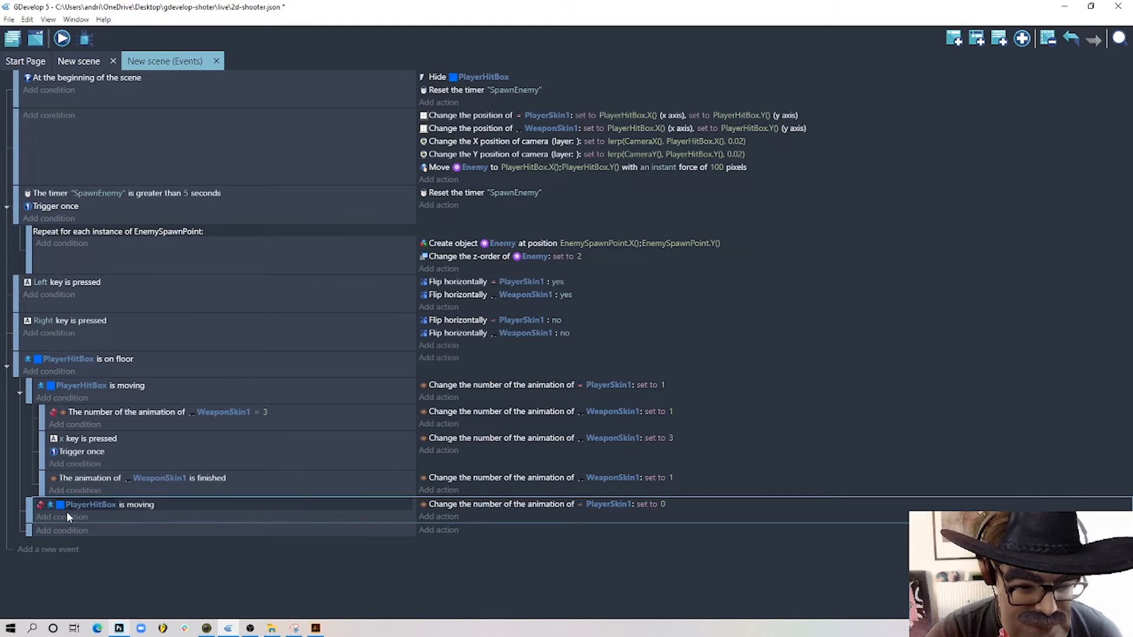
pyautogui.moveTo(29, 529); pyautogui.dragTo(146, 557)
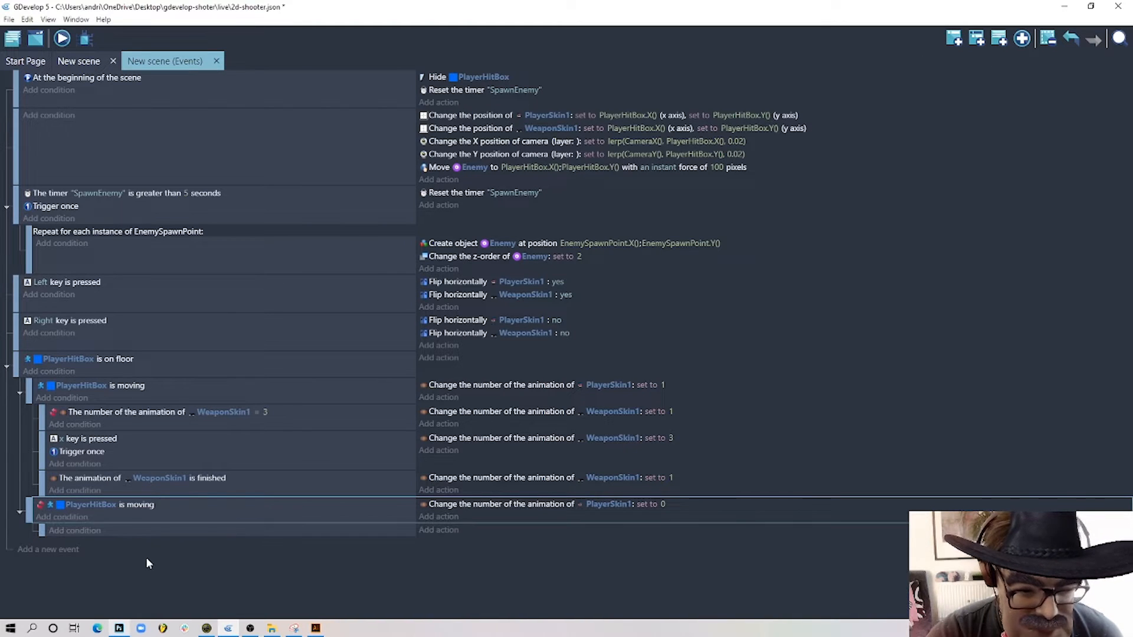
pyautogui.click(91, 531)
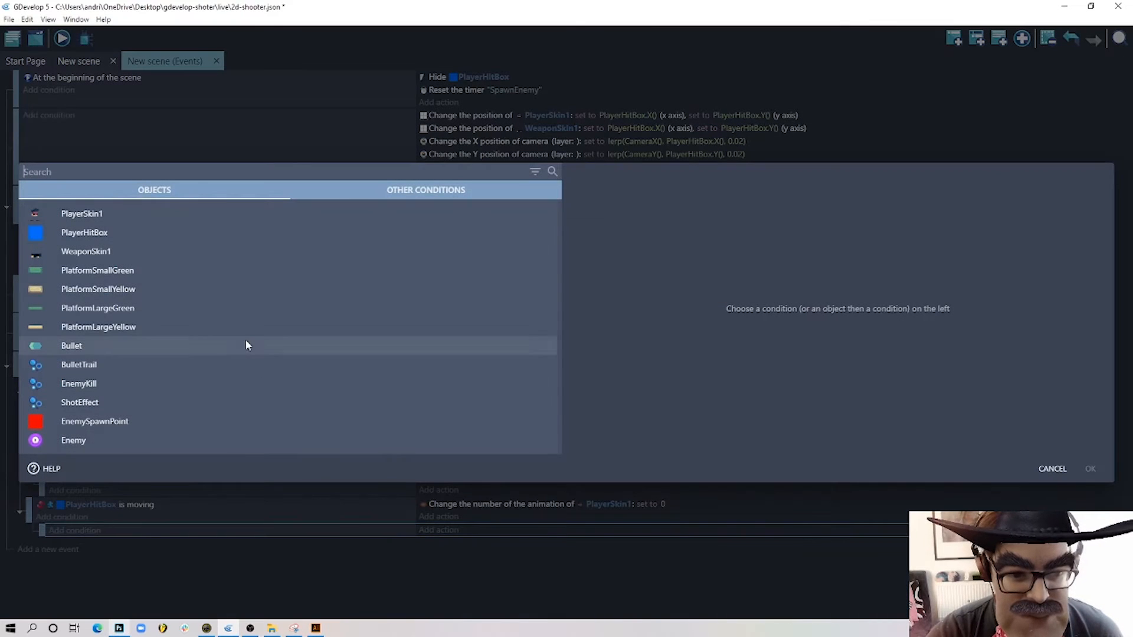
pyautogui.click(92, 251)
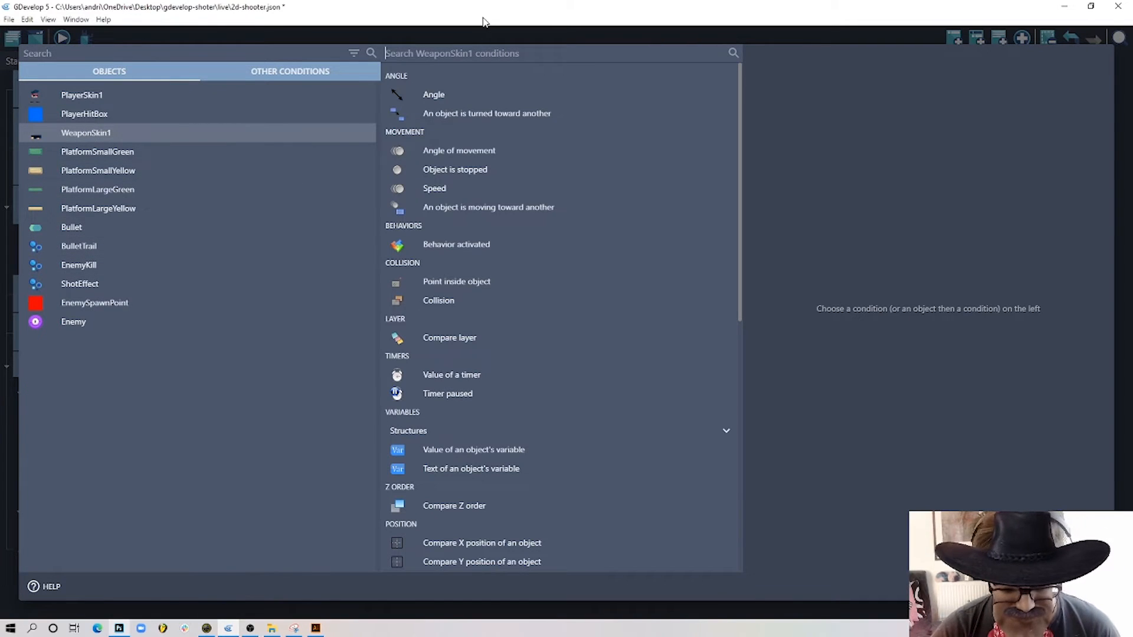
pyautogui.write('curr')
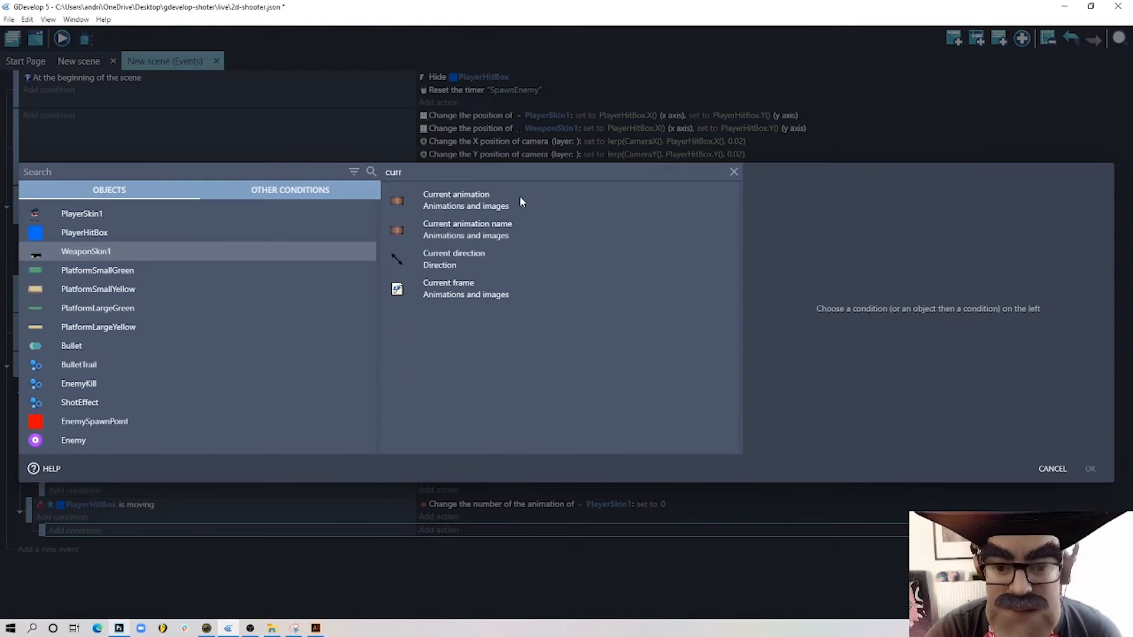
pyautogui.click(519, 198)
pyautogui.click(840, 210)
pyautogui.click(774, 240)
pyautogui.click(803, 242)
pyautogui.write('3')
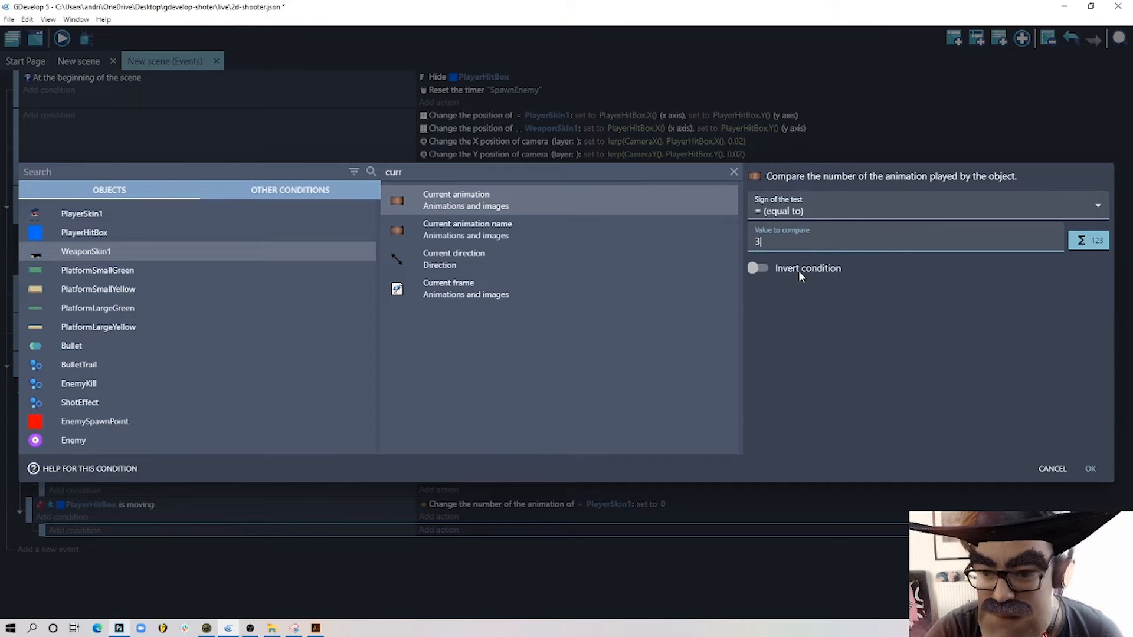
pyautogui.click(758, 268)
pyautogui.click(1090, 469)
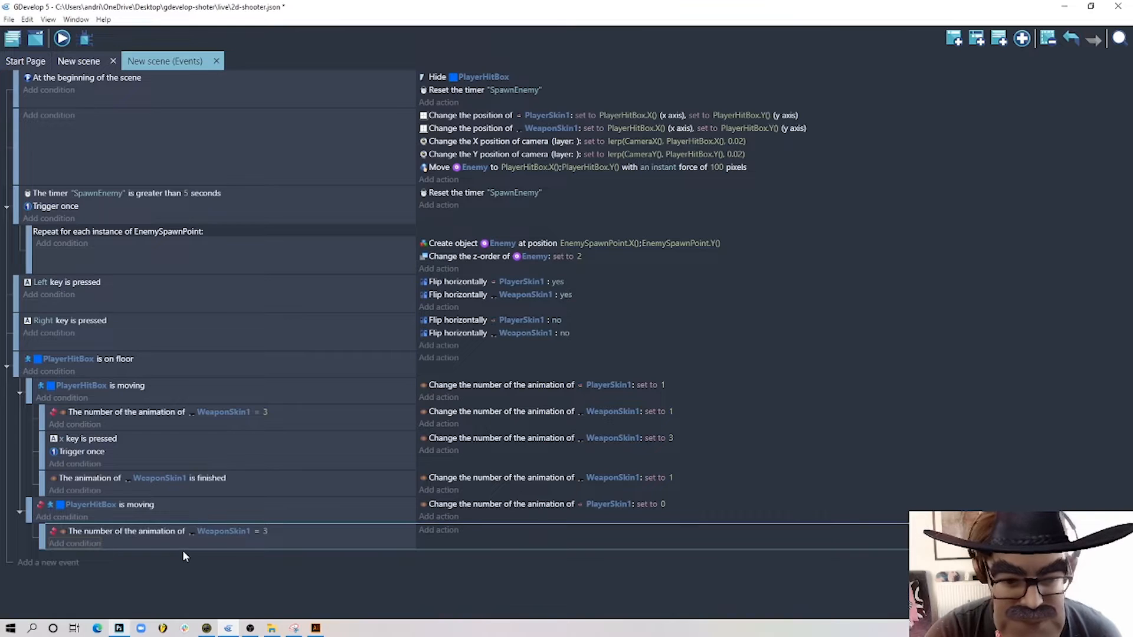
# - Duplicate the inverted WeaponSkin1 animation condition within the same sub-event and change the copy's object to PlayerSkin1
pyautogui.click(374, 533)
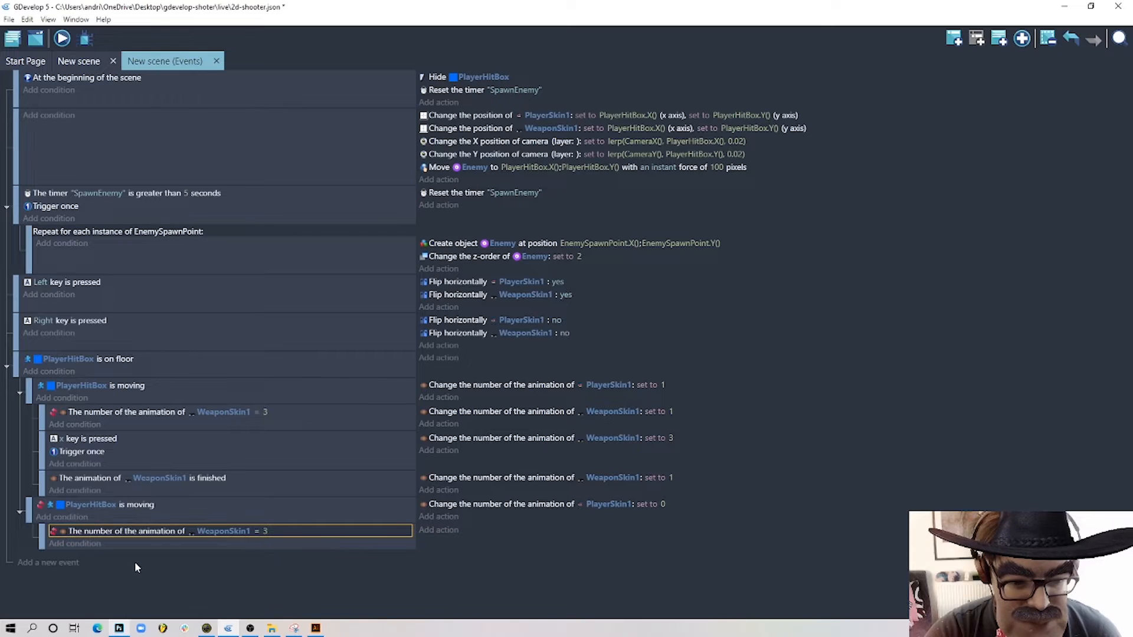
pyautogui.click(112, 545)
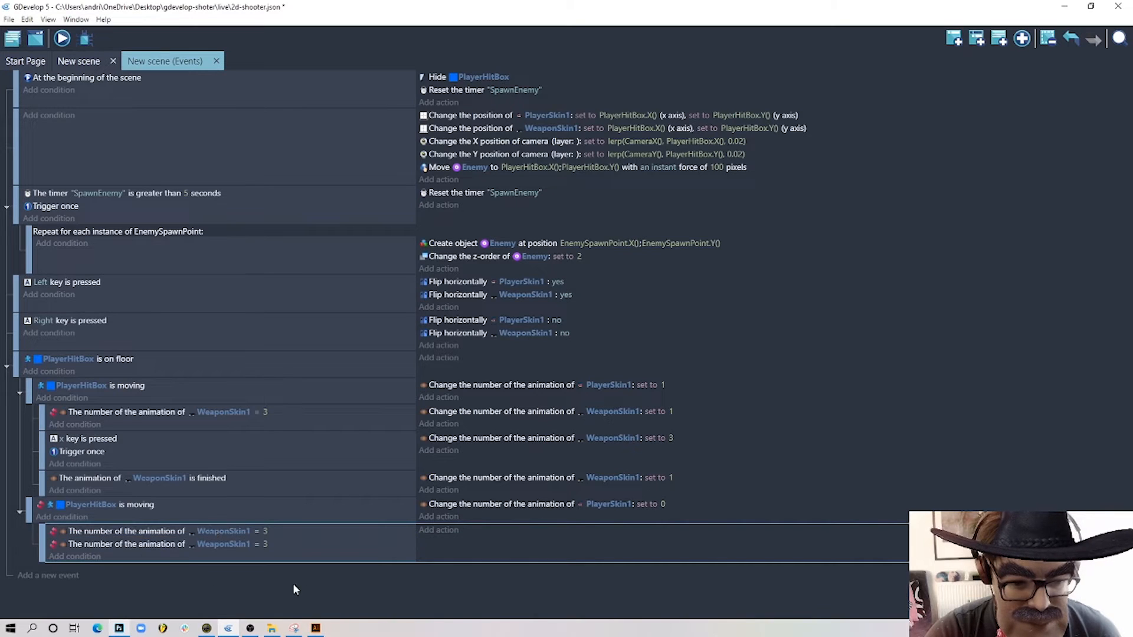
pyautogui.click(227, 544)
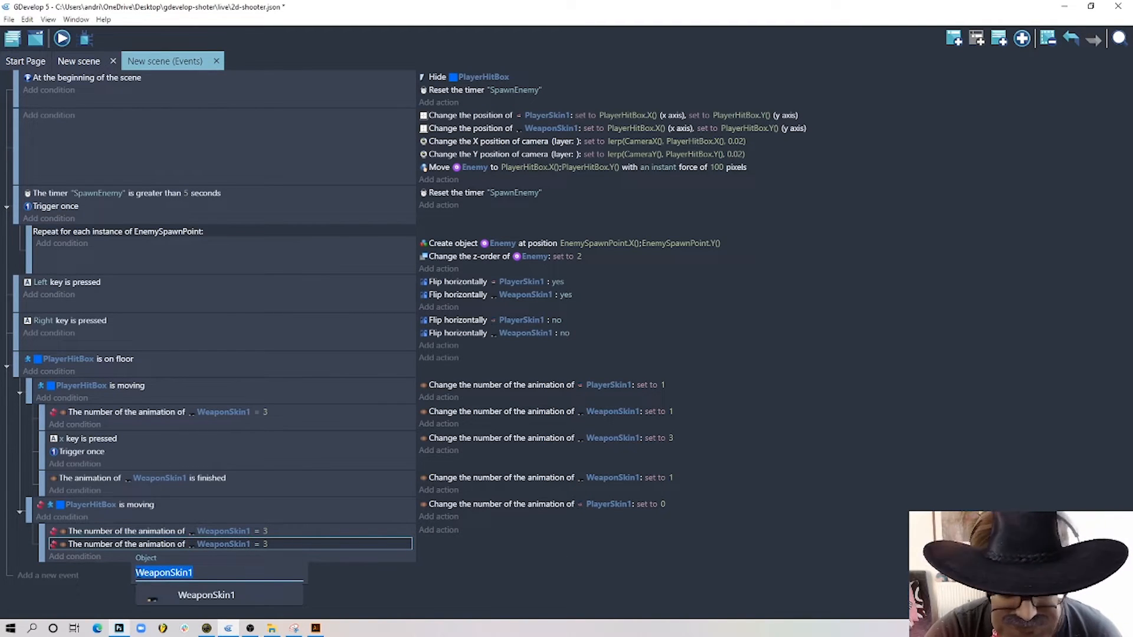
pyautogui.write('pl')
pyautogui.click(232, 444)
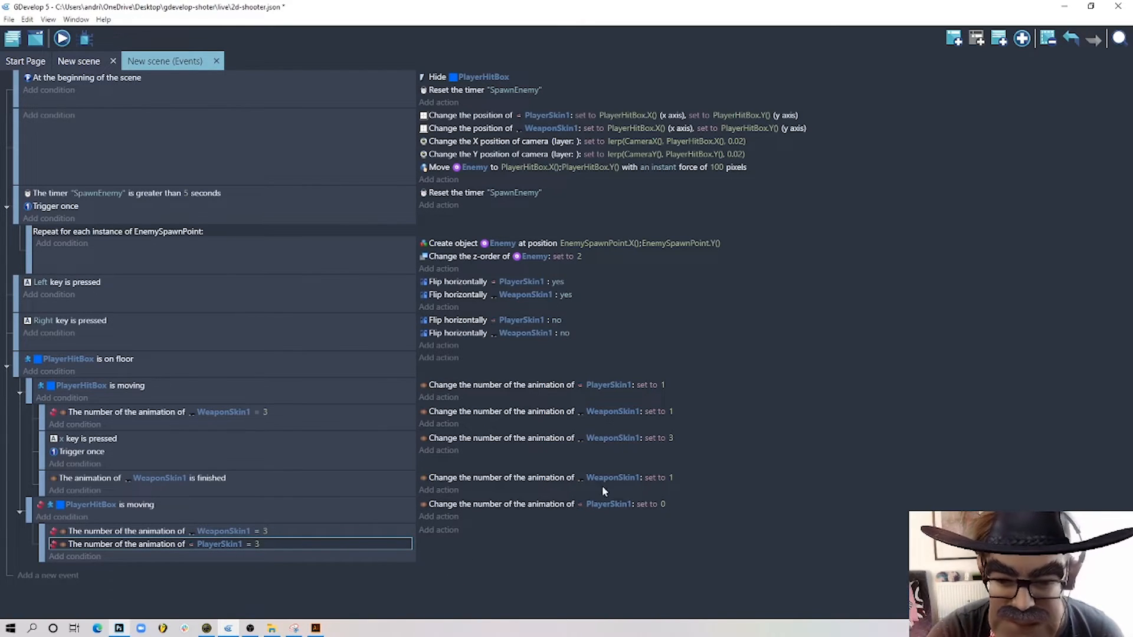
# - Copy the "PlayerSkin1 animation set to 0" action into the new sub-event and change its object to WeaponSkin1
pyautogui.click(557, 506)
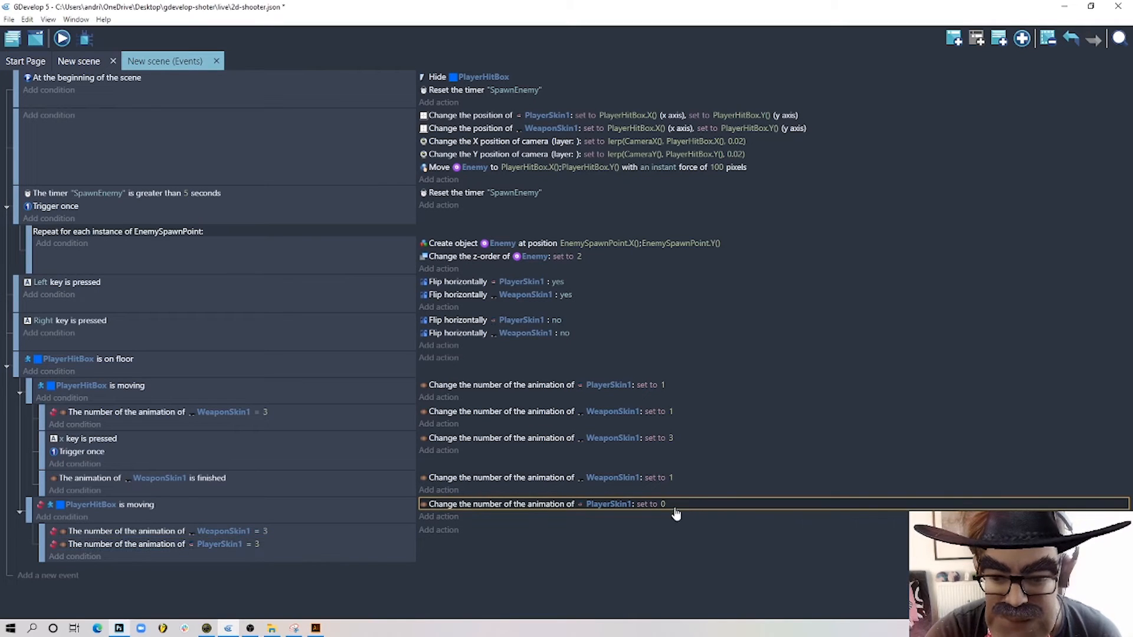
pyautogui.click(491, 531)
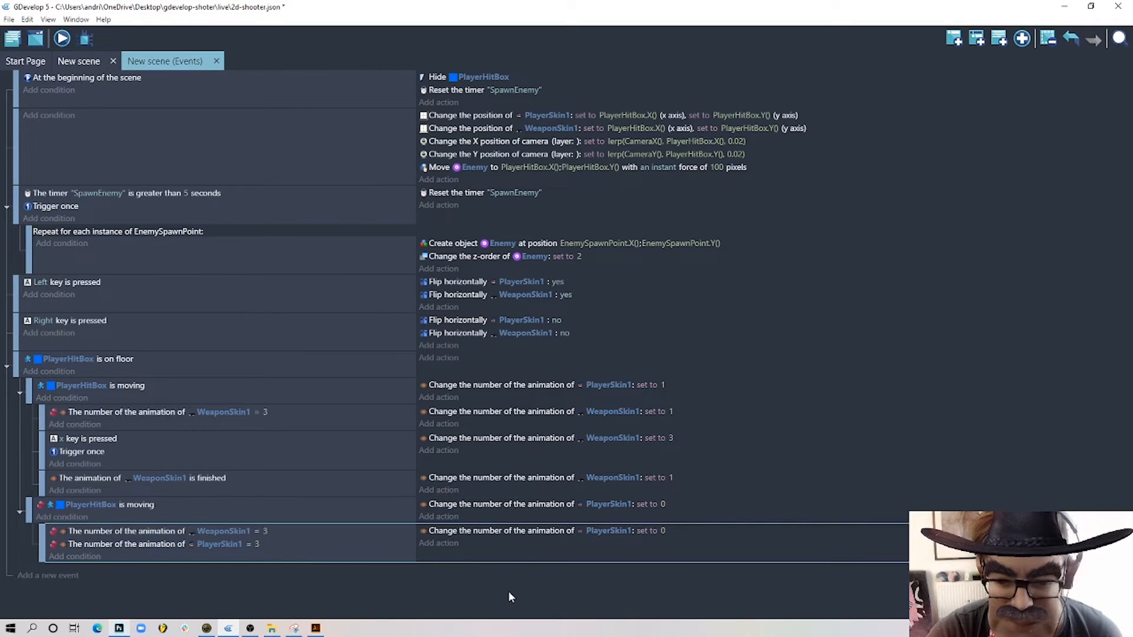
pyautogui.click(611, 530)
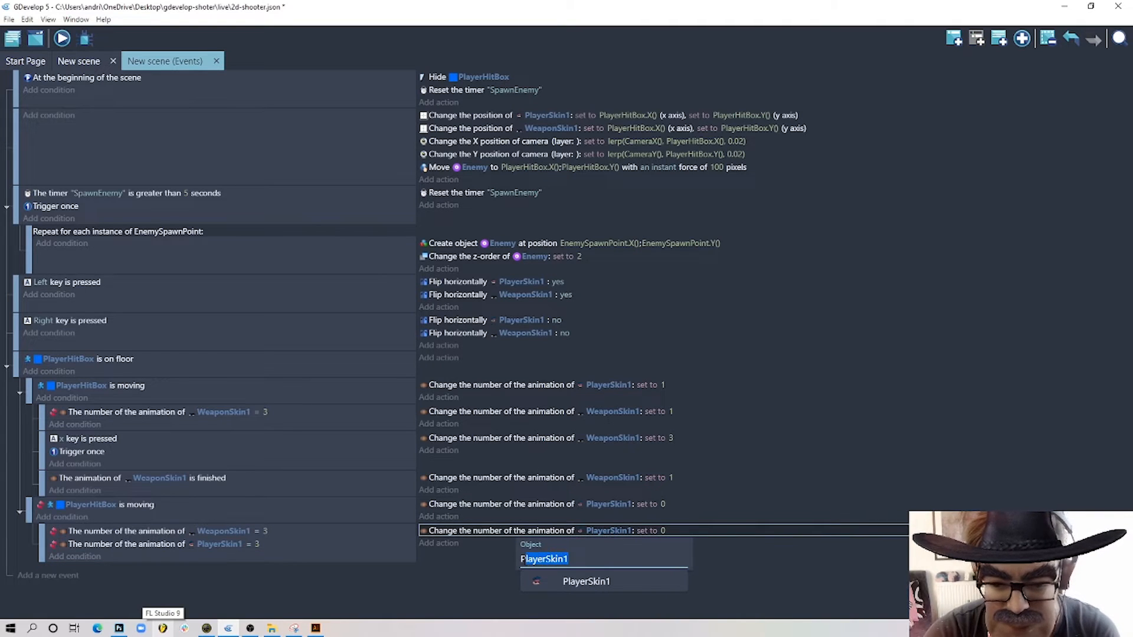
pyautogui.write('W')
pyautogui.click(588, 583)
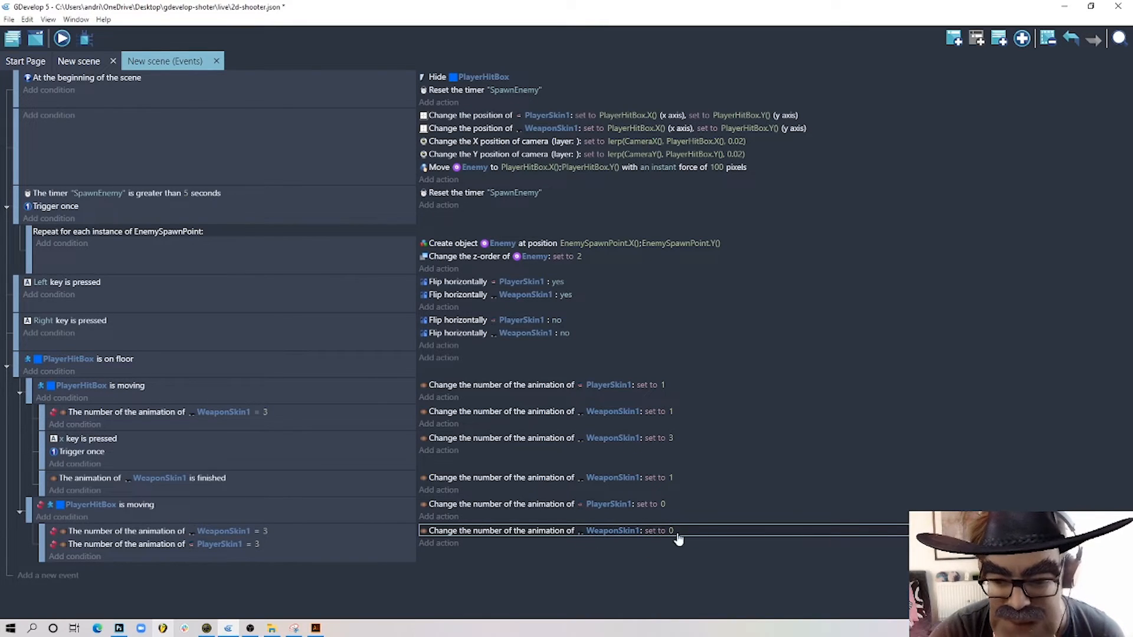
# - Add another sub-event under the inverted "PlayerHitBox is moving" event with the conditions z key pressed and Trigger once
pyautogui.click(347, 555)
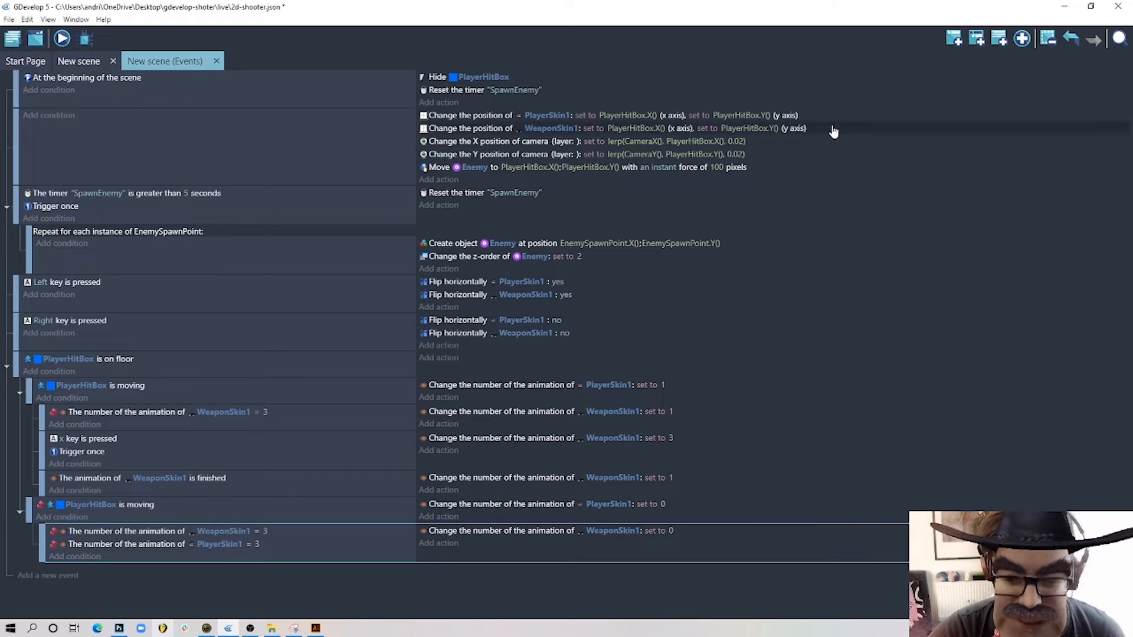
pyautogui.click(954, 39)
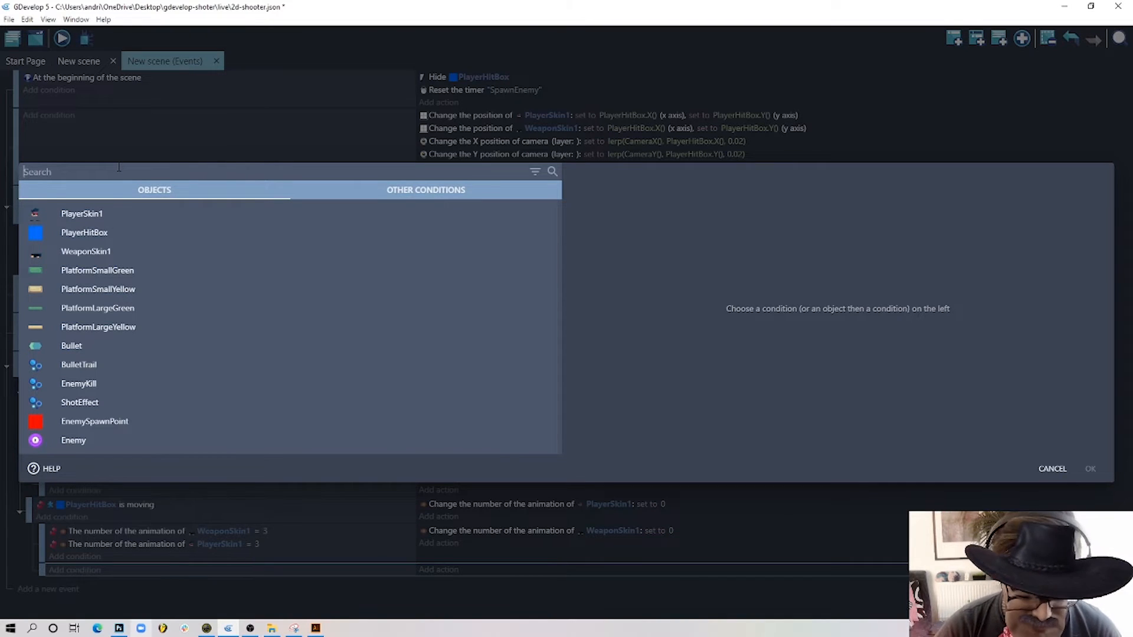
pyautogui.write('ke')
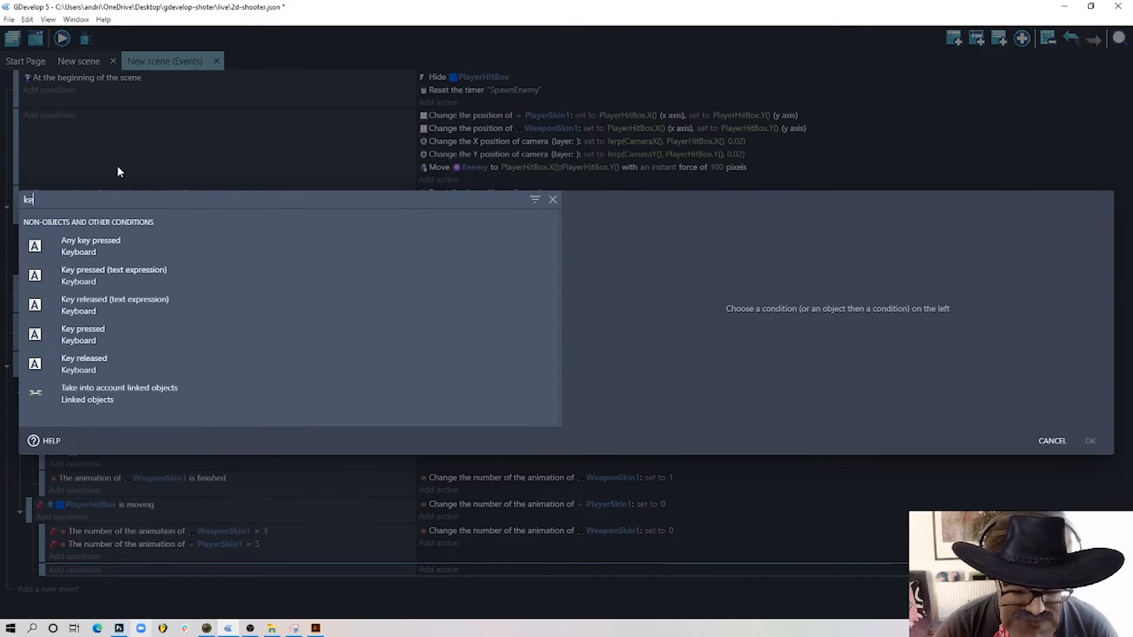
pyautogui.click(120, 340)
pyautogui.write('z')
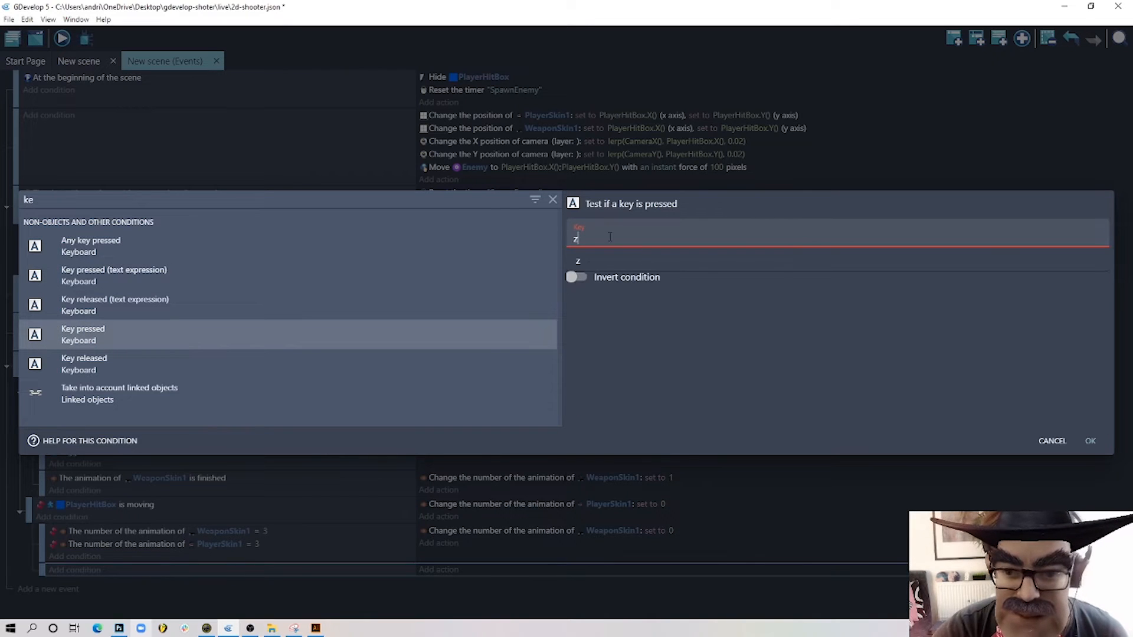
pyautogui.click(1090, 441)
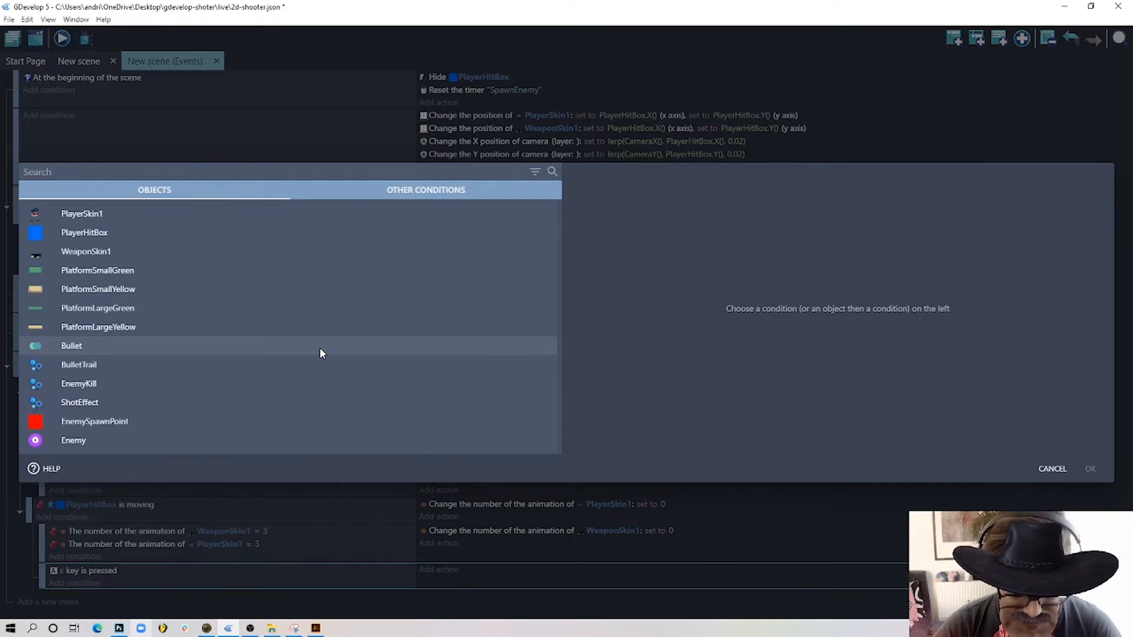
pyautogui.write('trigger')
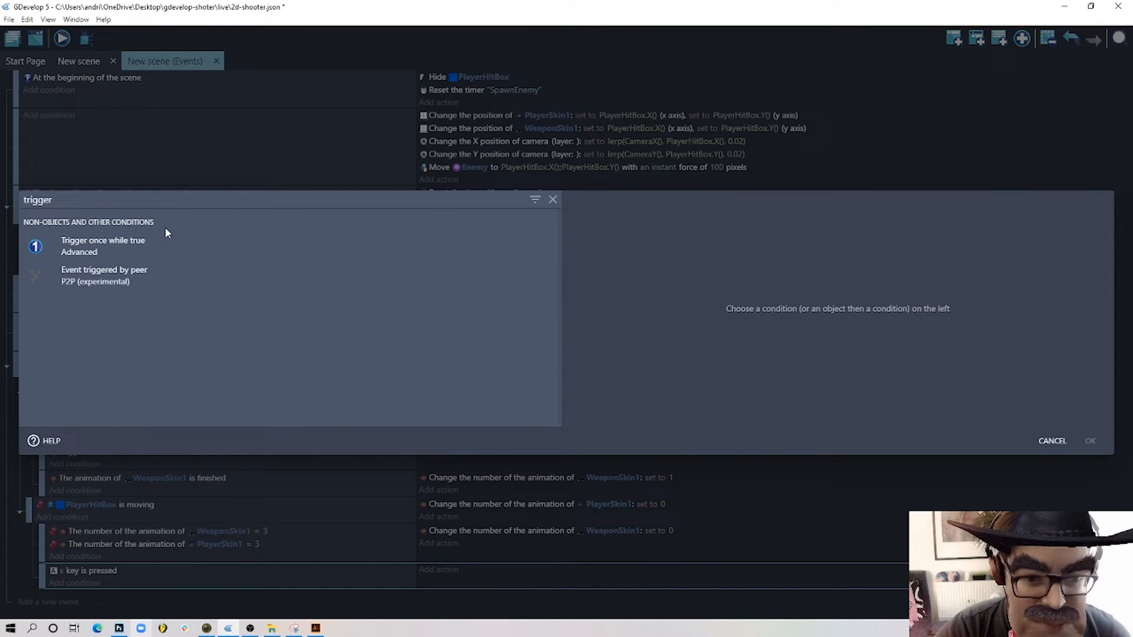
pyautogui.click(209, 244)
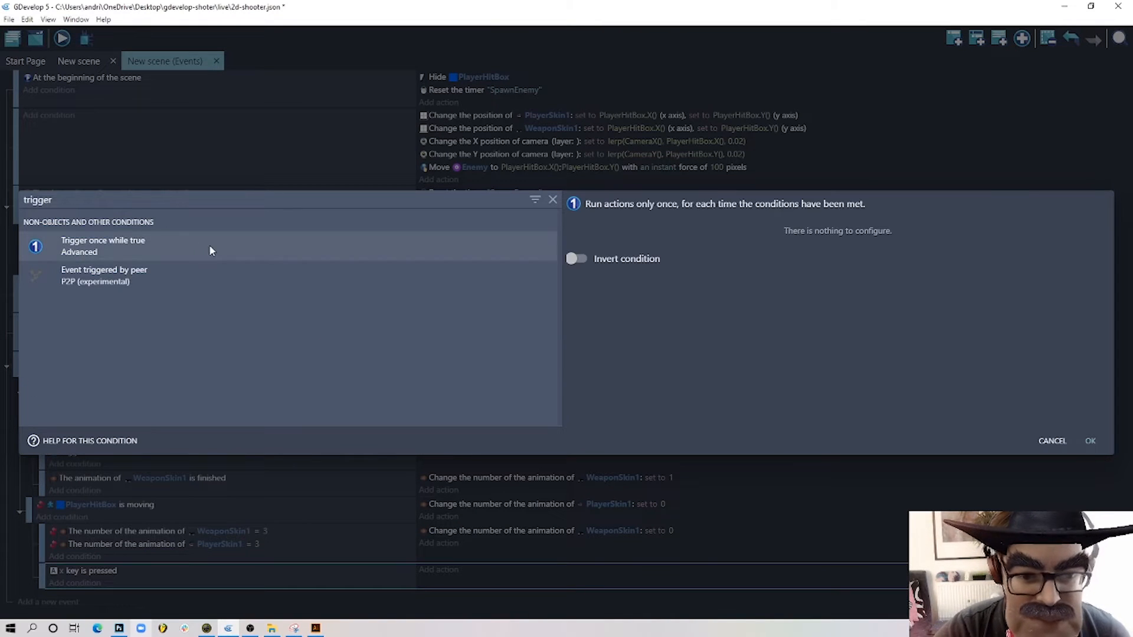
pyautogui.click(1092, 441)
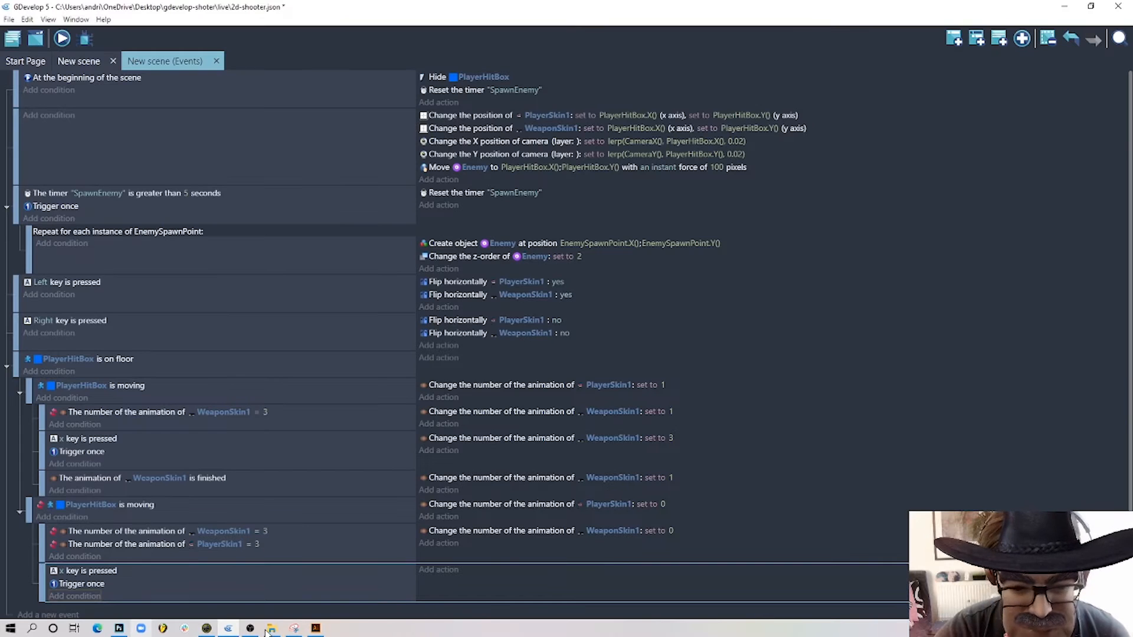
# - Add an action to the new key-press sub-event that sets the animation number of WeaponSkin1 to 3
pyautogui.click(439, 569)
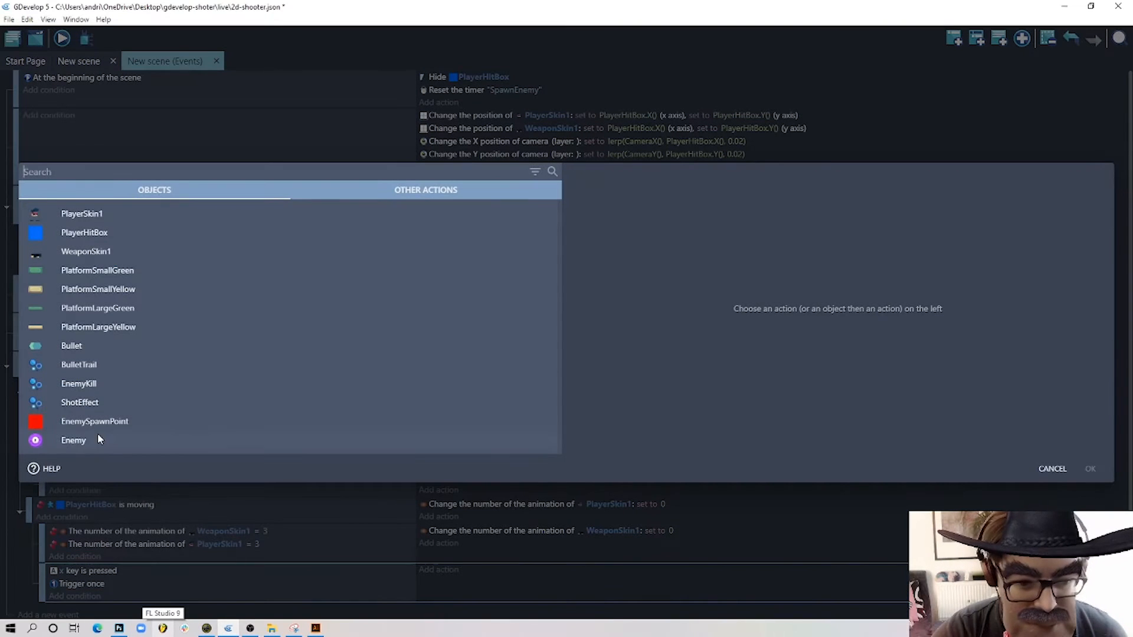
pyautogui.click(476, 245)
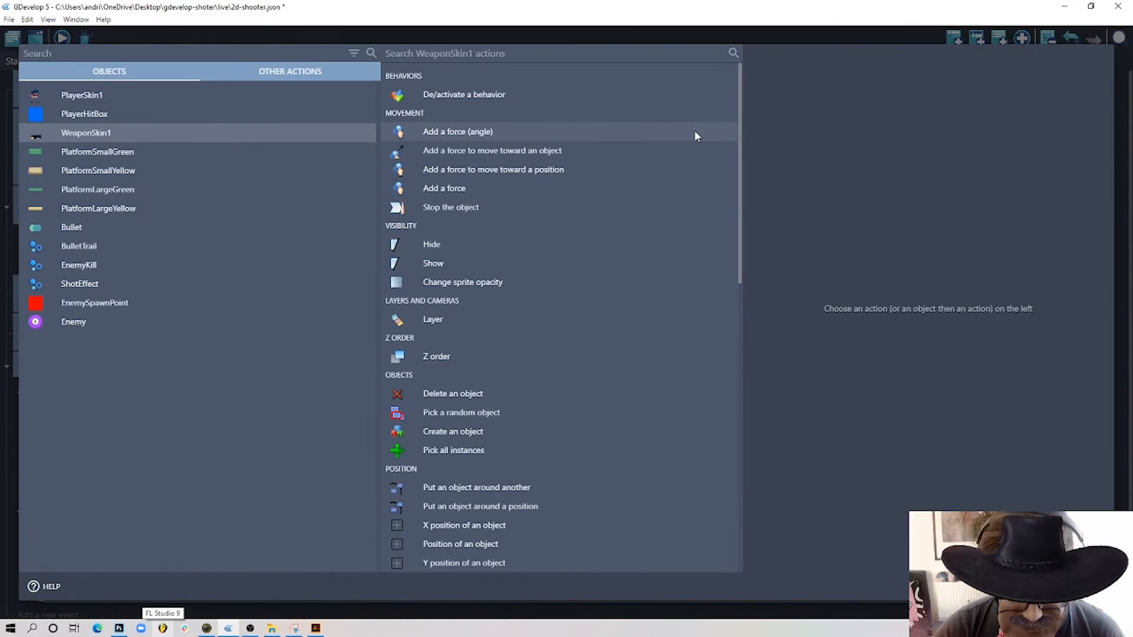
pyautogui.write('anima')
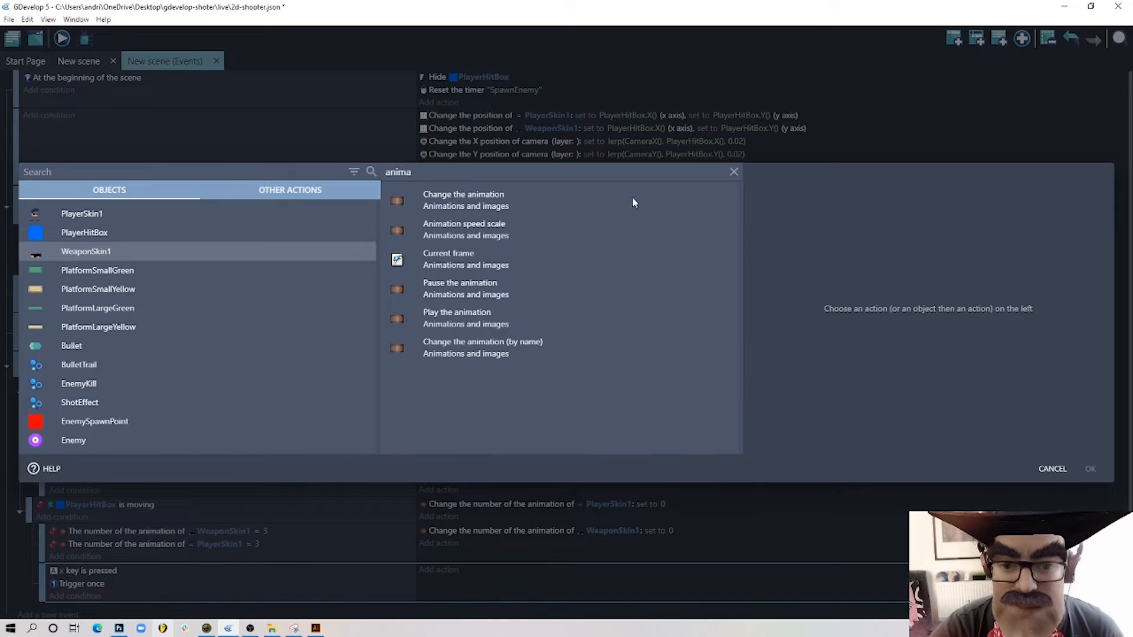
pyautogui.click(632, 200)
pyautogui.click(779, 226)
pyautogui.click(768, 253)
pyautogui.click(855, 255)
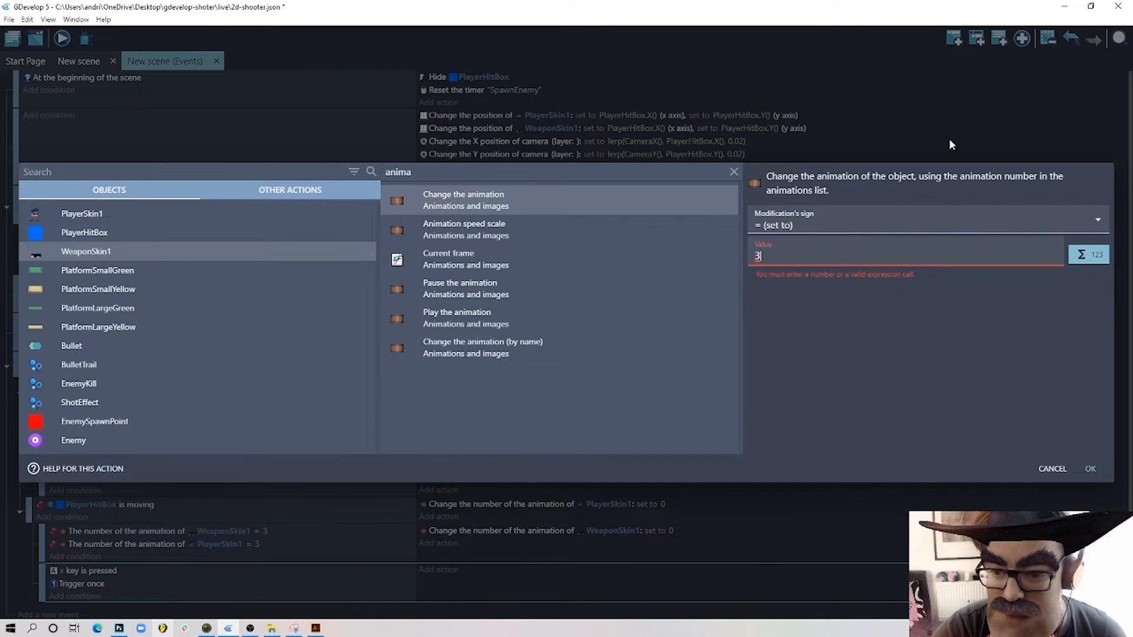
pyautogui.write('3')
pyautogui.click(1107, 470)
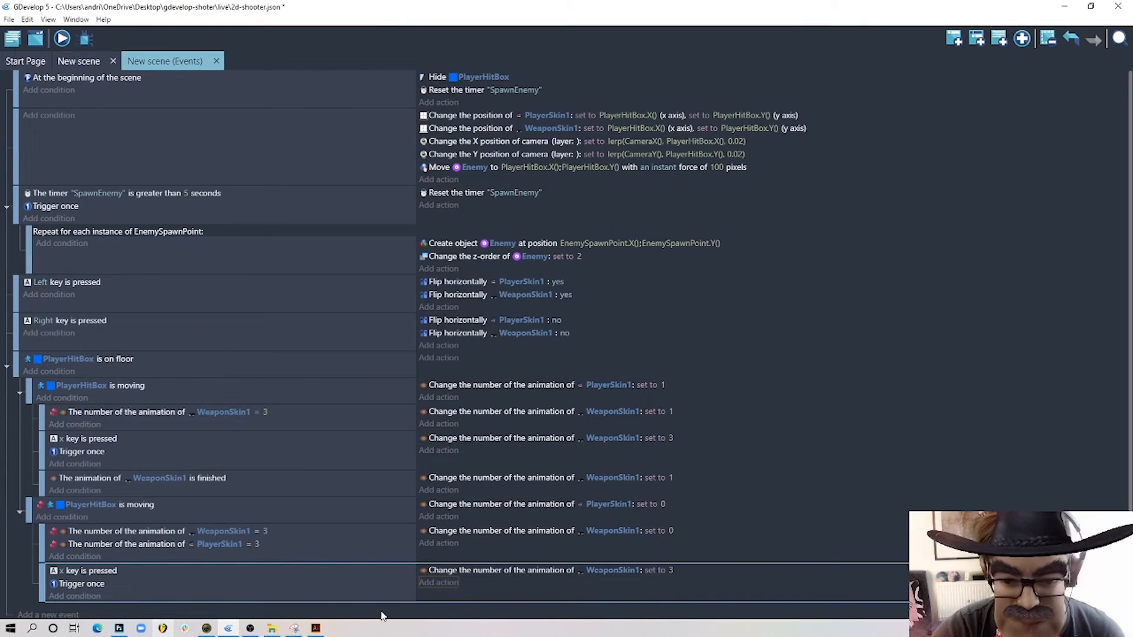
# - Add a sub-event below the idle key-press event with the condition that the animation of WeaponSkin1 is finished
pyautogui.click(978, 39)
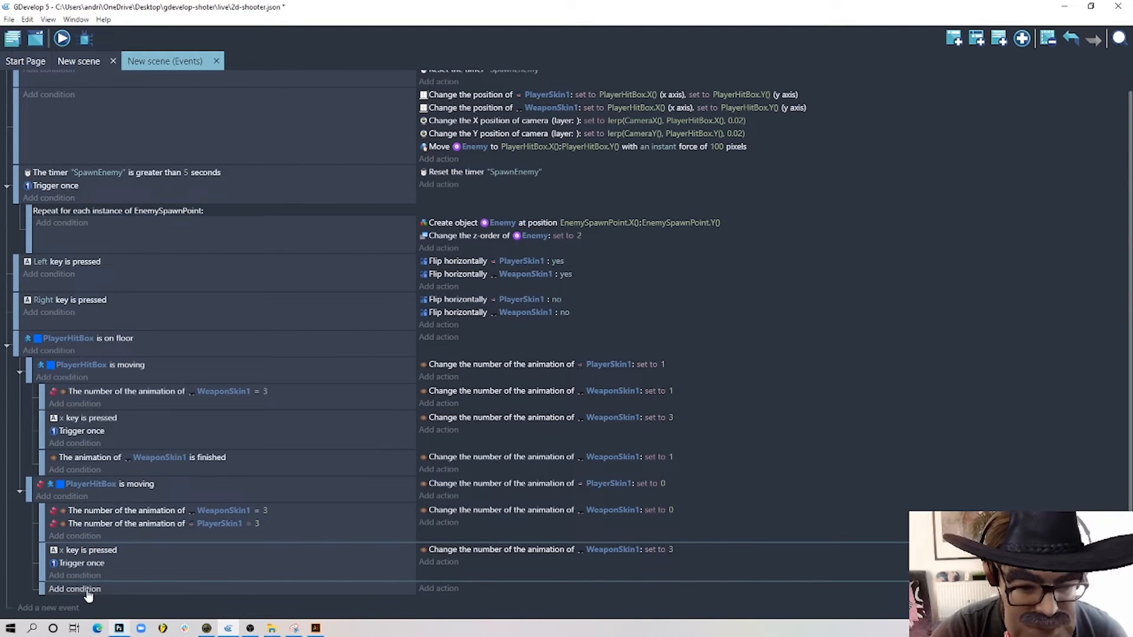
pyautogui.click(126, 590)
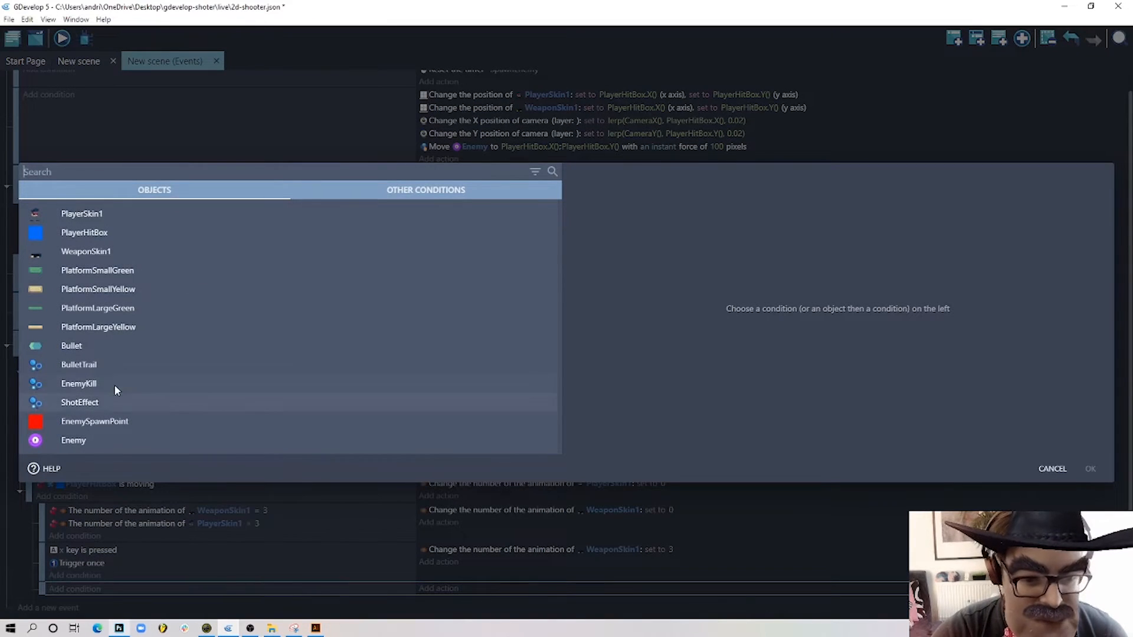
pyautogui.click(112, 252)
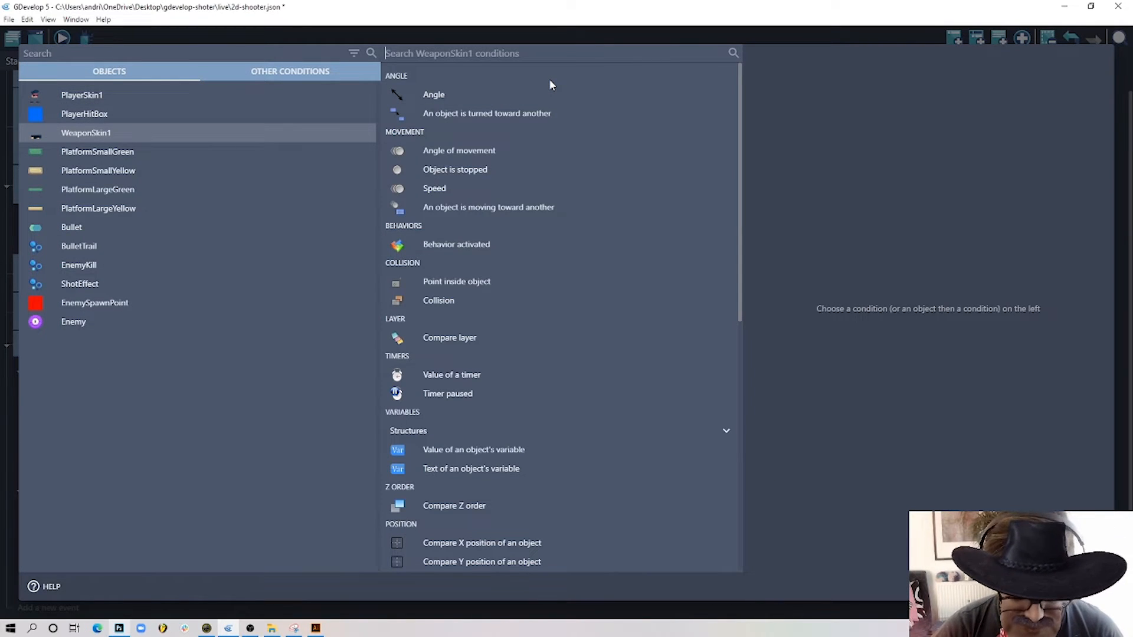
pyautogui.write('anim')
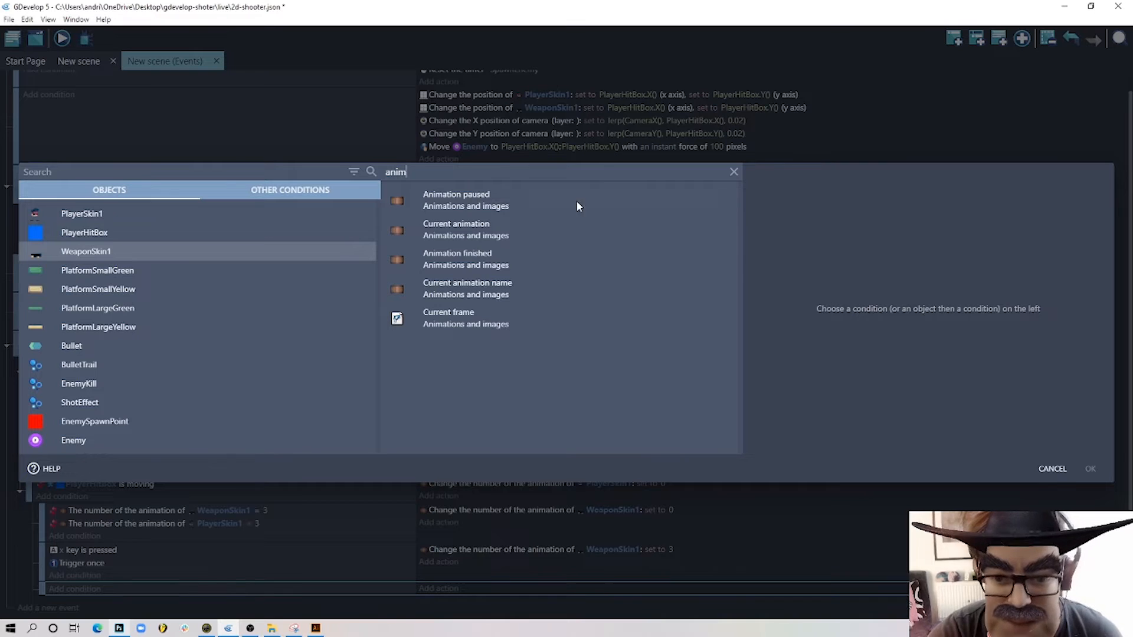
pyautogui.click(546, 258)
pyautogui.click(1090, 469)
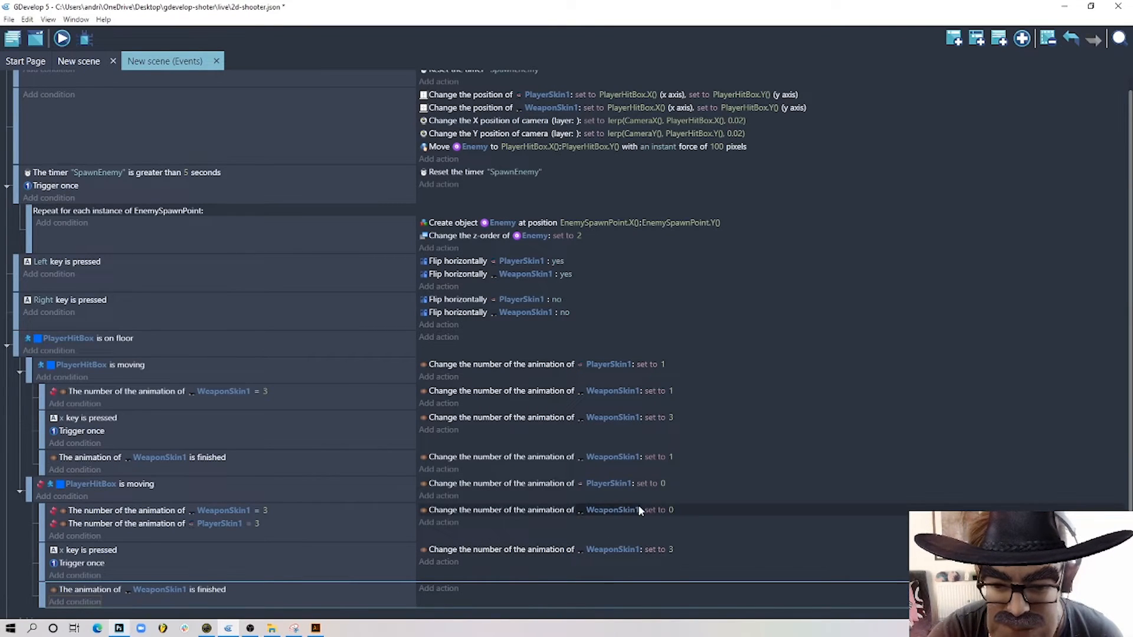
# - Copy the "WeaponSkin1 animation set to 0" action into the new animation-finished sub-event
pyautogui.click(714, 511)
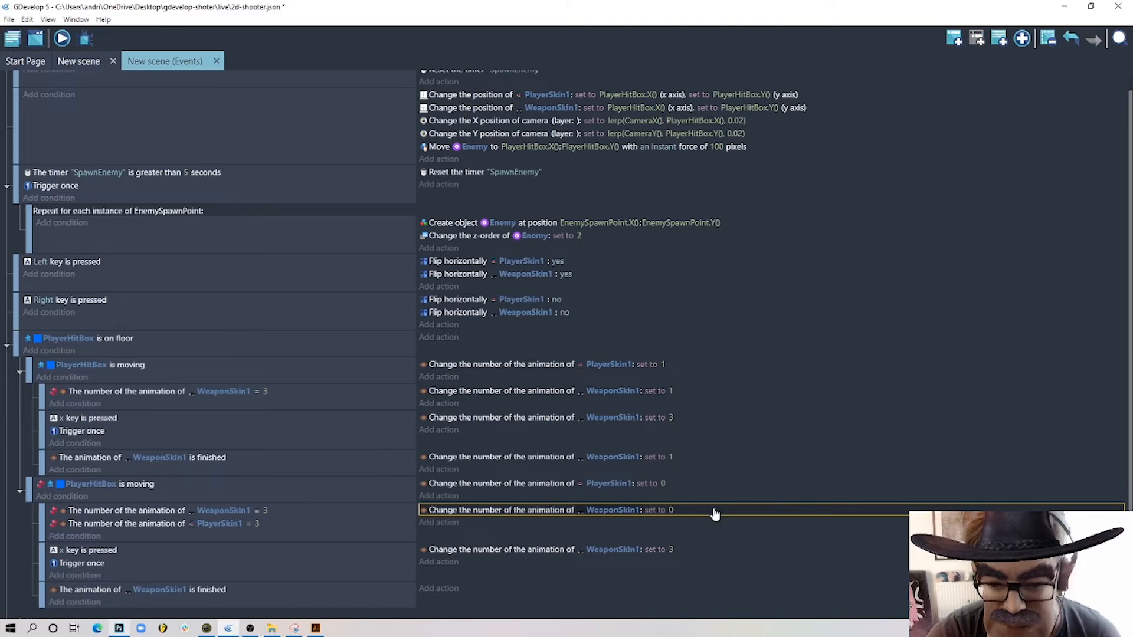
pyautogui.click(439, 589)
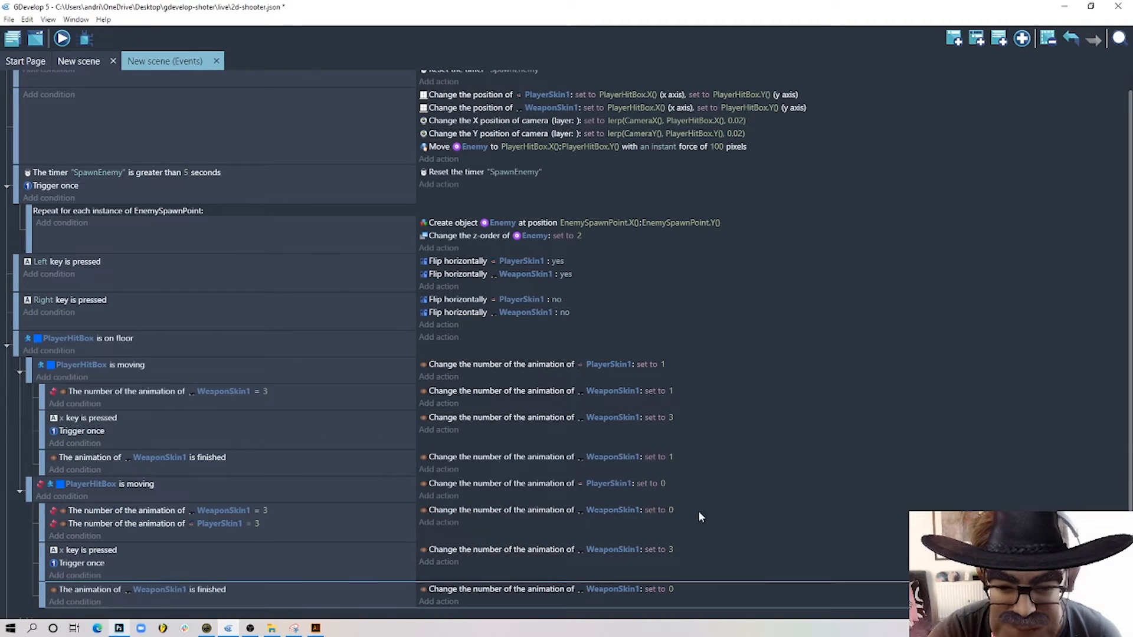
pyautogui.scroll(-2, 649, 338)
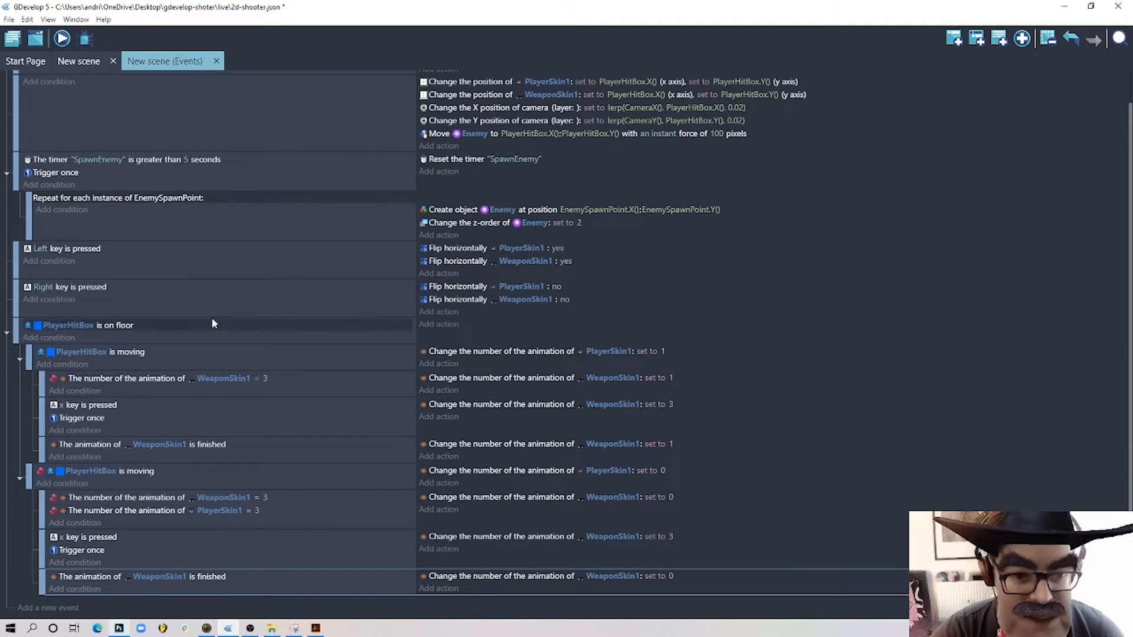
# - Preview the game, running, jumping and standing still among the enemies to check the player and weapon animations, and close the preview
pyautogui.click(62, 39)
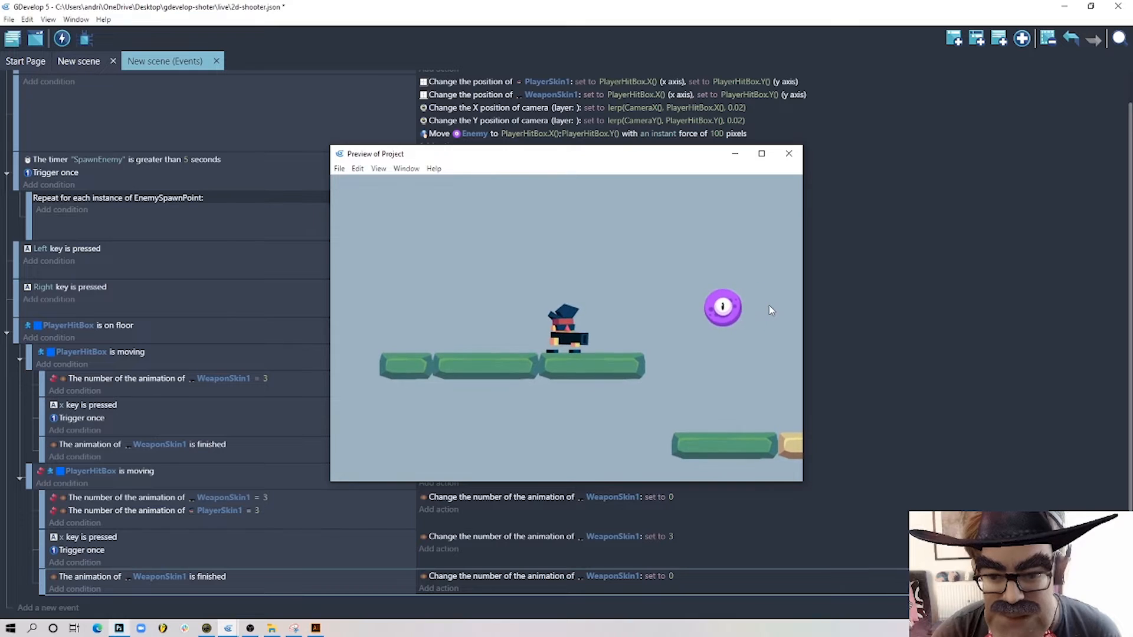
pyautogui.press('Left')
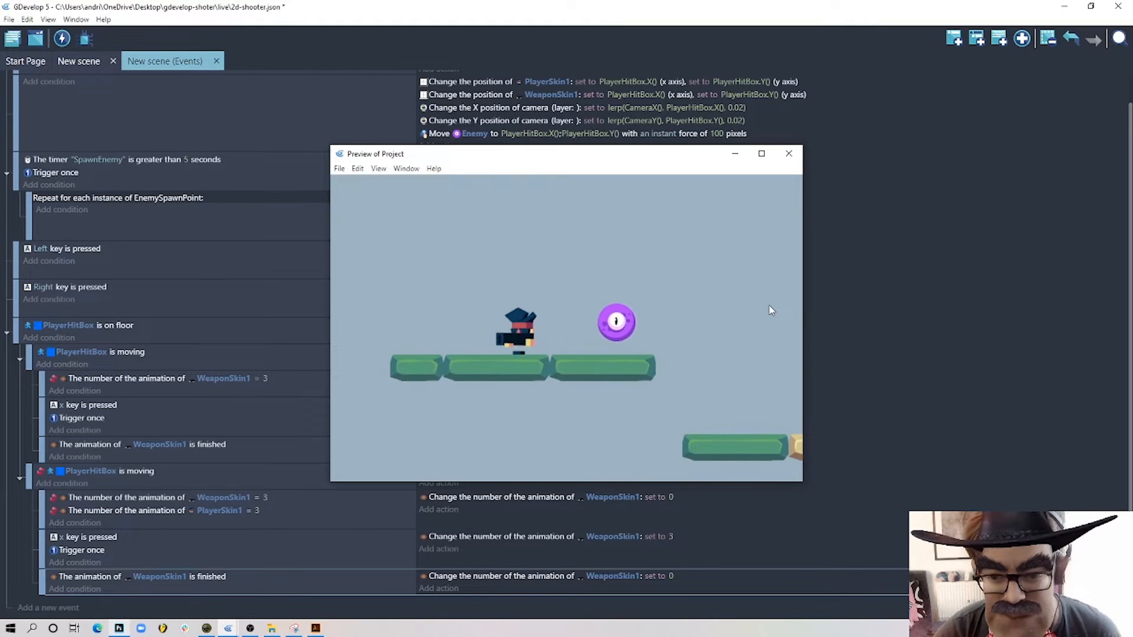
pyautogui.press('Right')
pyautogui.press('space')
pyautogui.press('Right')
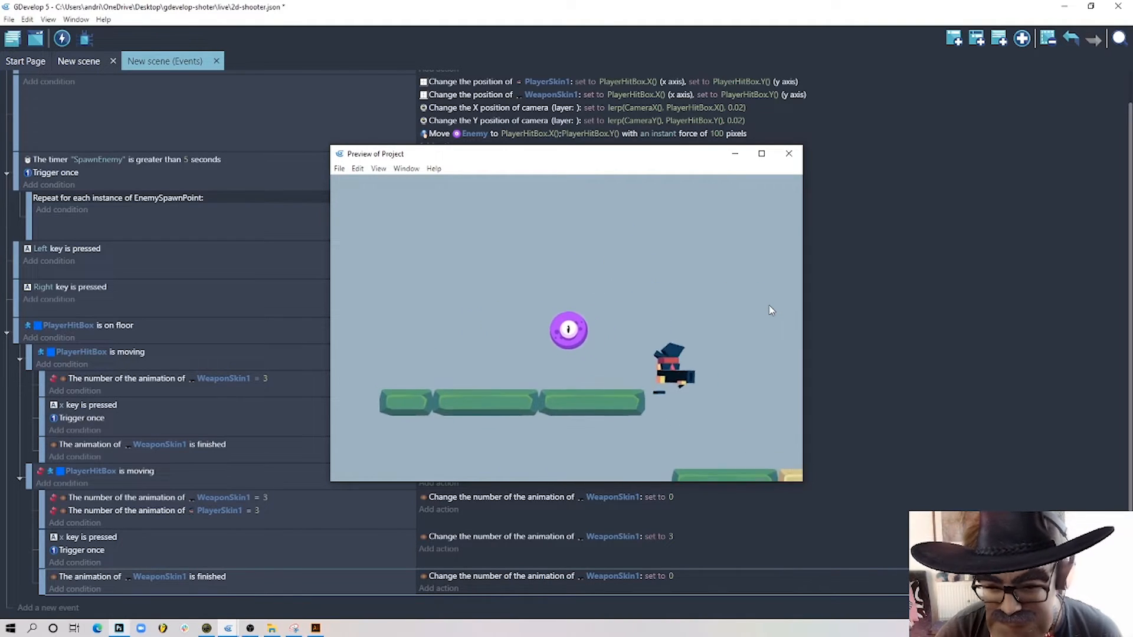
pyautogui.press('Left')
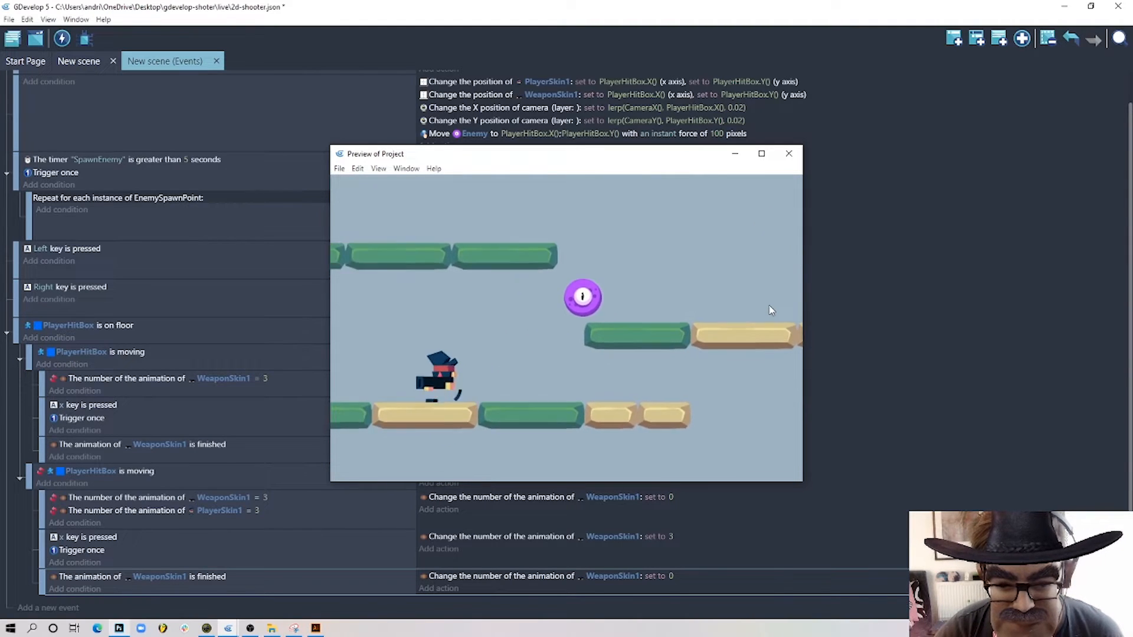
pyautogui.press('Right')
pyautogui.press('space')
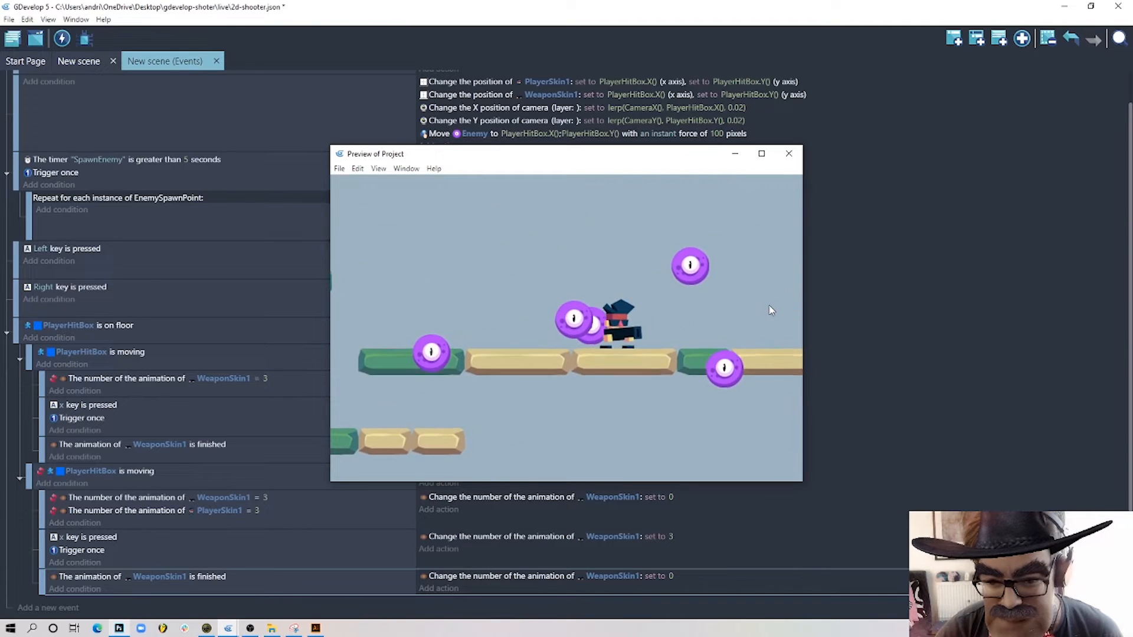
pyautogui.press('Left')
pyautogui.press('space')
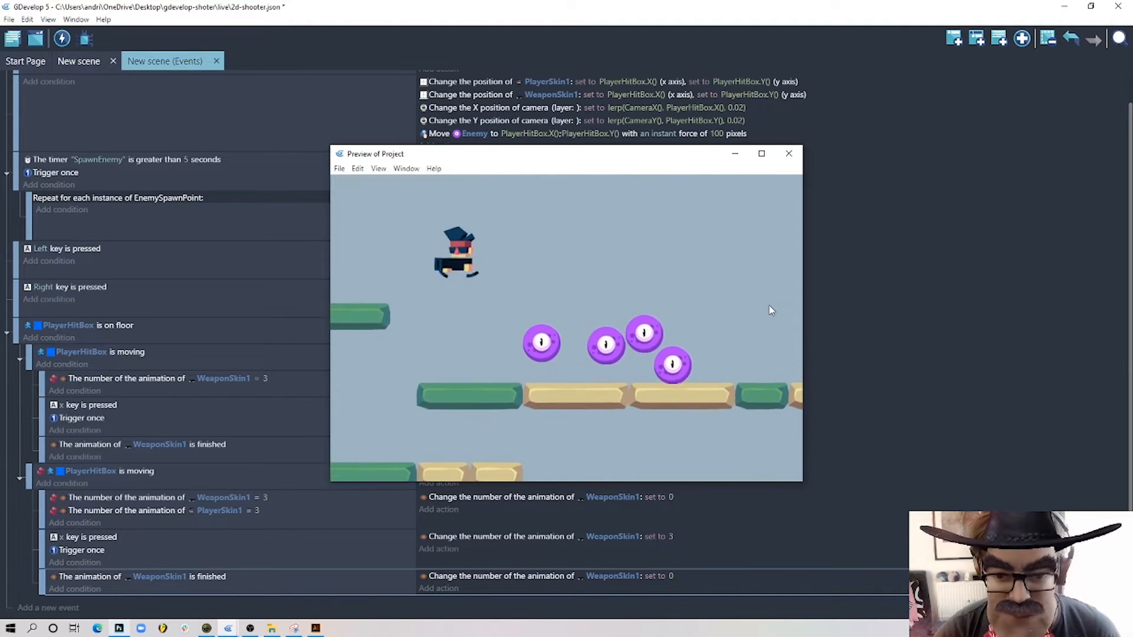
pyautogui.press('Right')
pyautogui.press('space')
pyautogui.press('space')
pyautogui.press('Left')
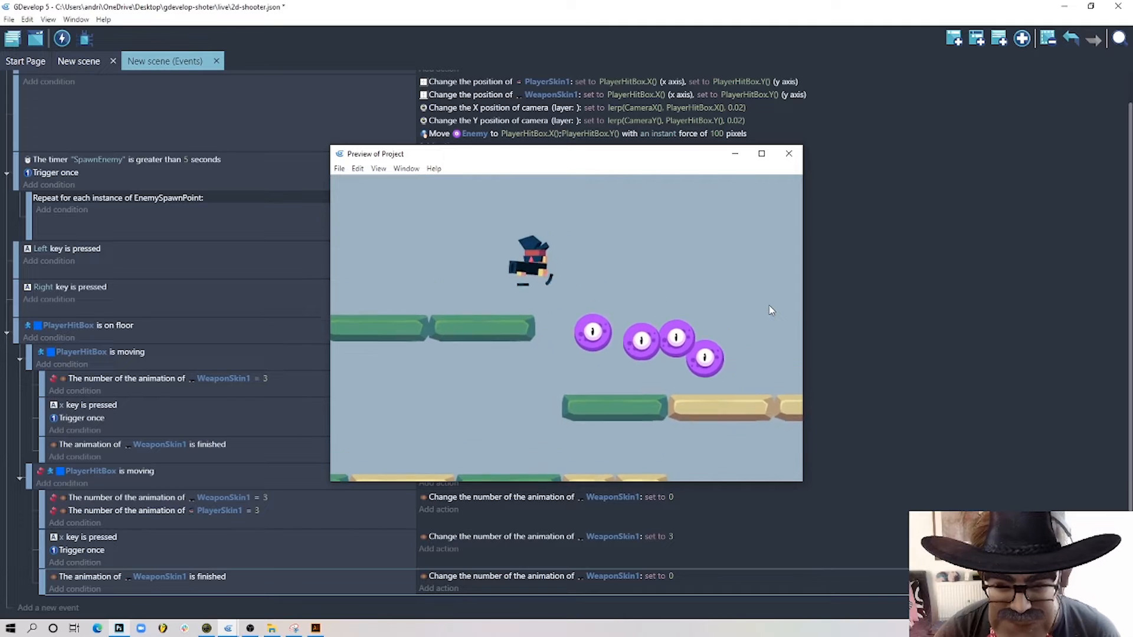
pyautogui.press('Right')
pyautogui.press('space')
pyautogui.press('space')
pyautogui.press('Left')
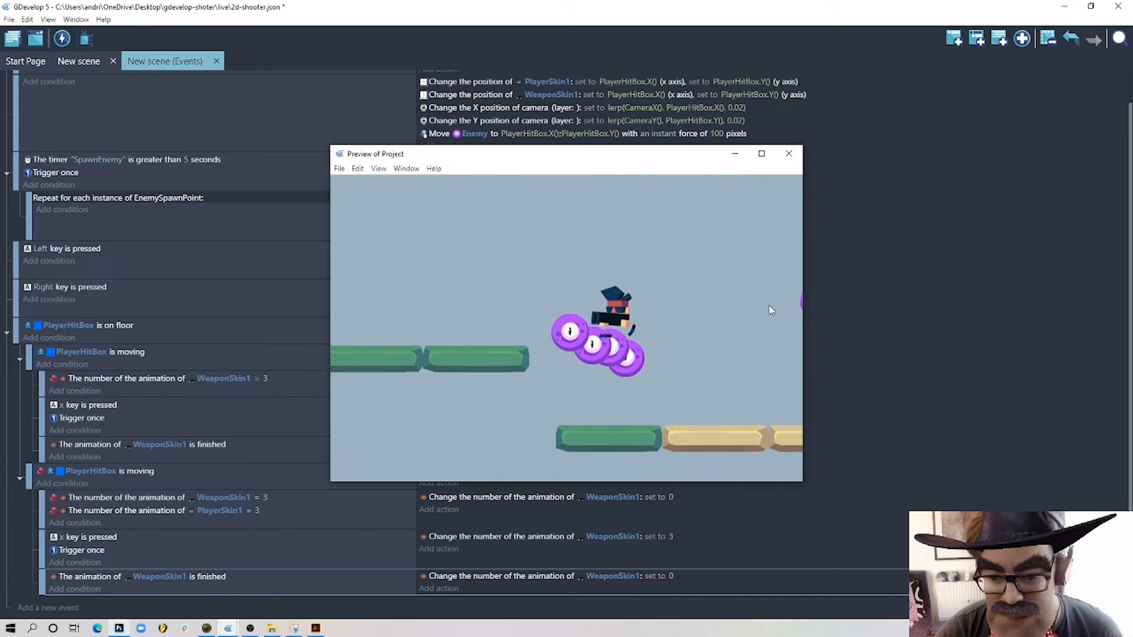
pyautogui.press('Right')
pyautogui.press('space')
pyautogui.press('Left')
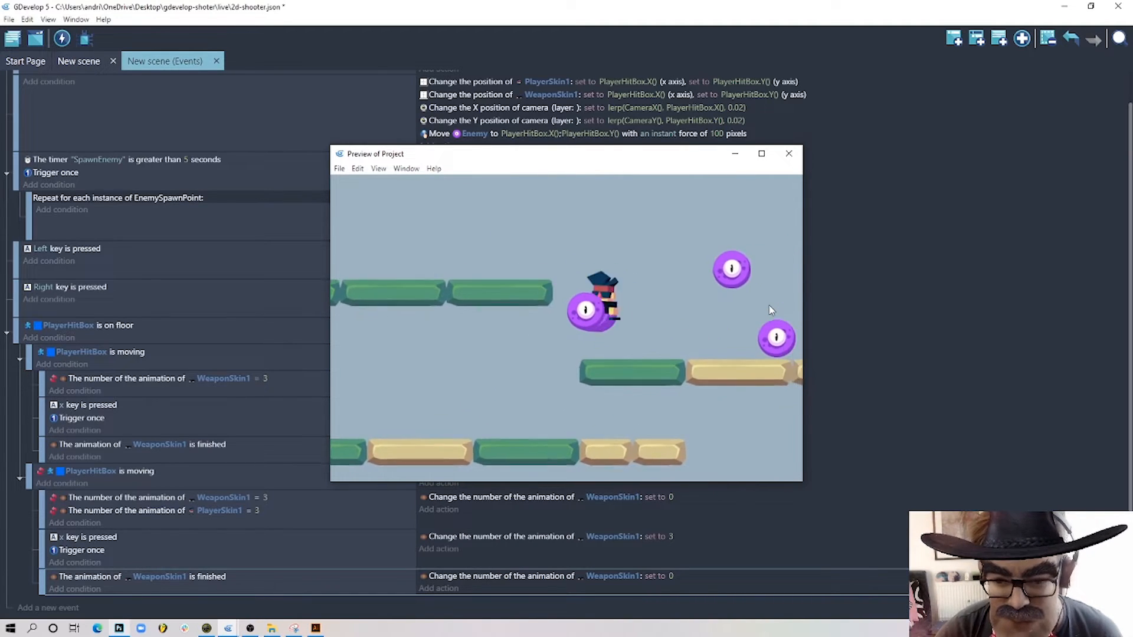
pyautogui.press('Right')
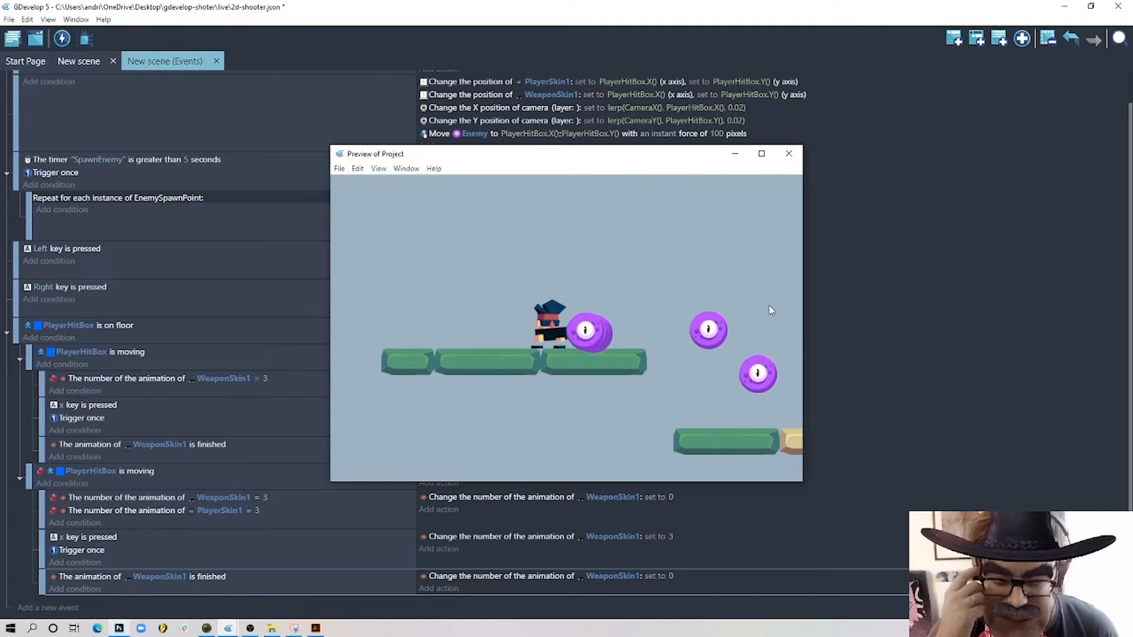
pyautogui.press('Right')
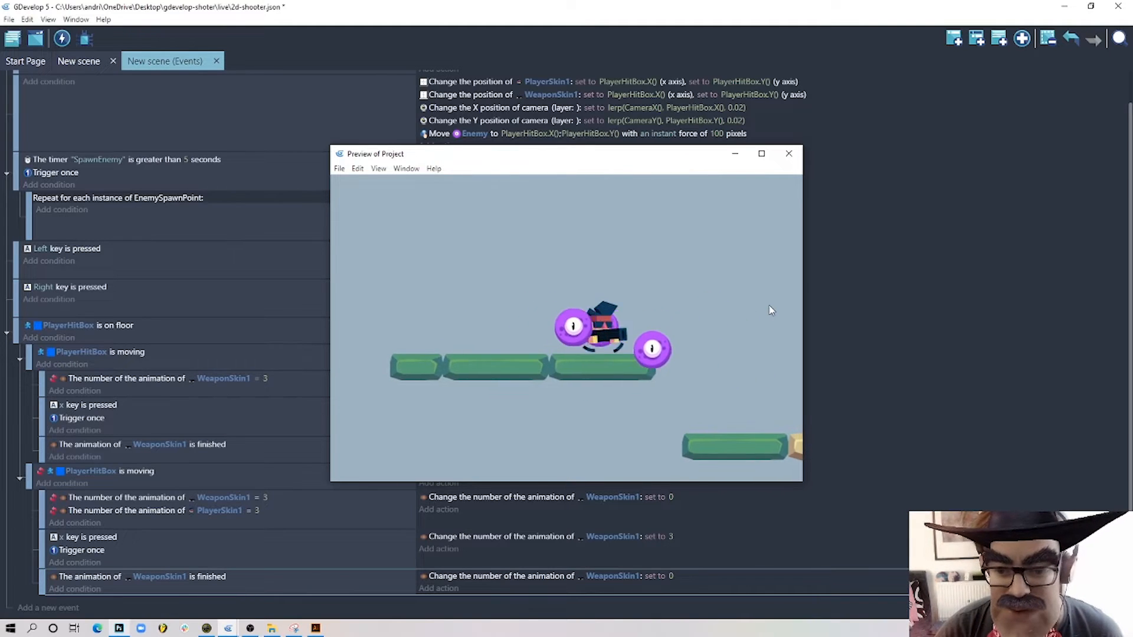
pyautogui.press('space')
pyautogui.click(789, 154)
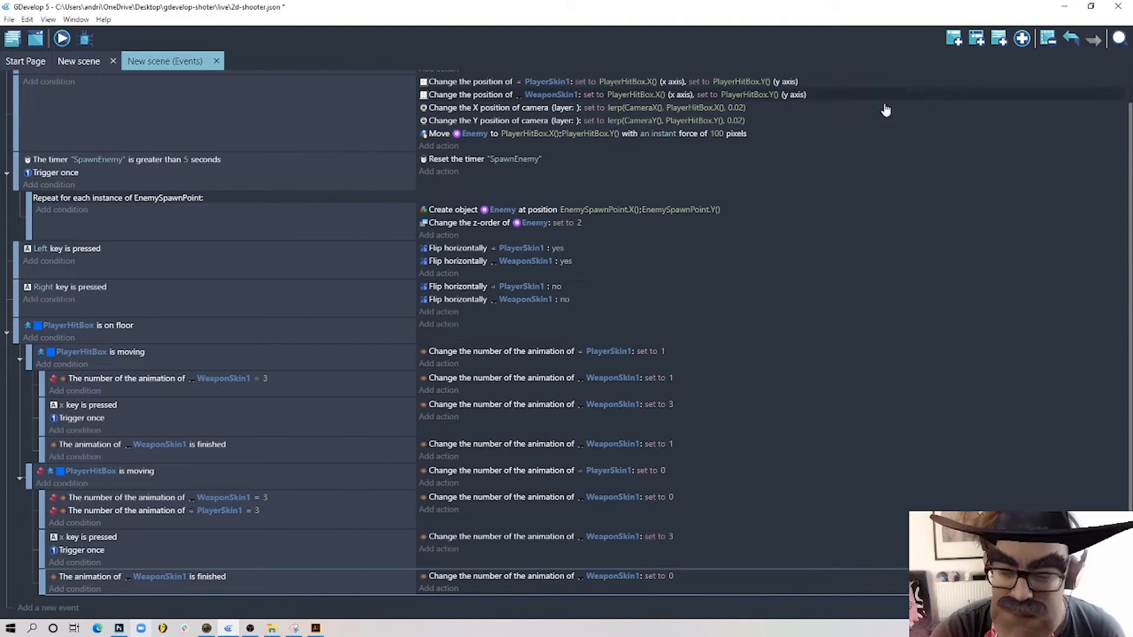
# - Add a new top-level event at the end of the event sheet with an Or condition
pyautogui.click(951, 36)
pyautogui.moveTo(42, 601); pyautogui.dragTo(14, 600)
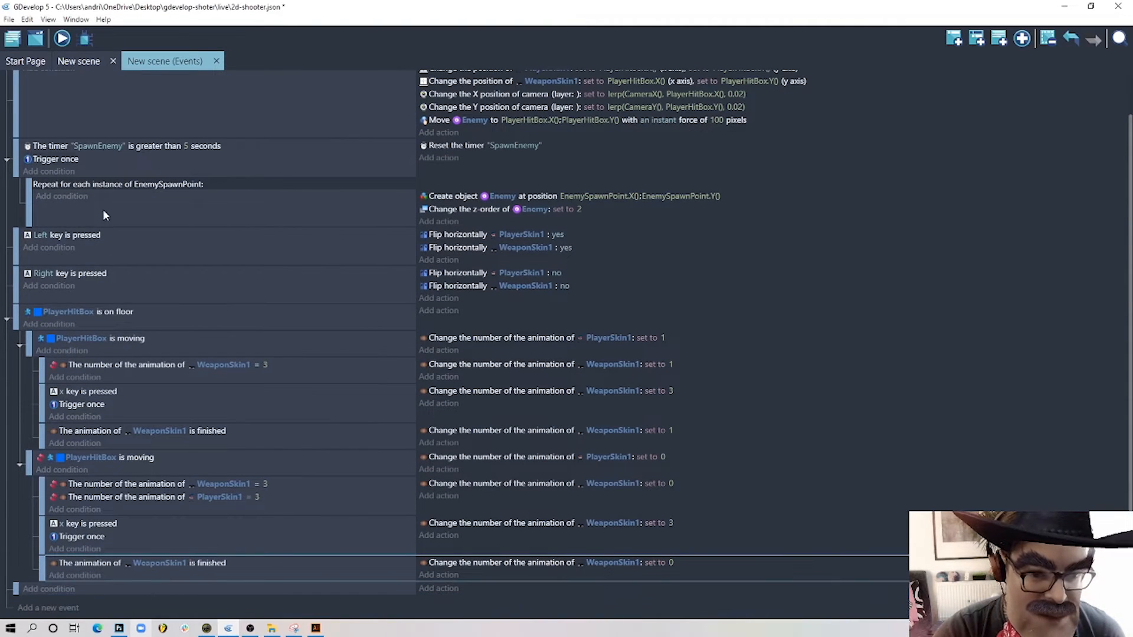
pyautogui.click(56, 592)
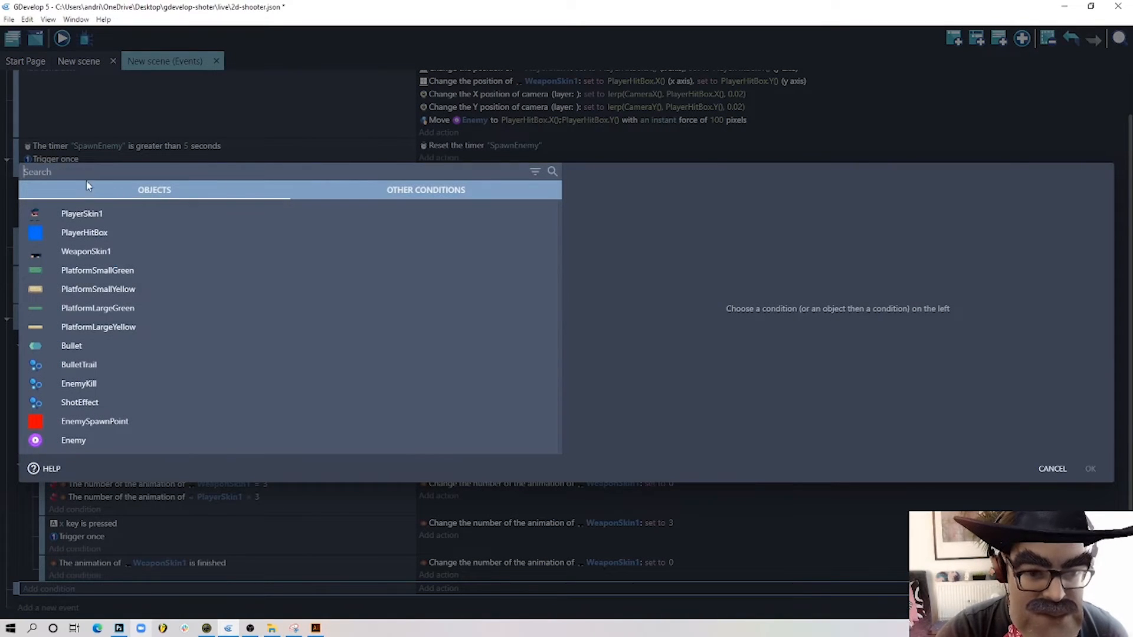
pyautogui.write('adv')
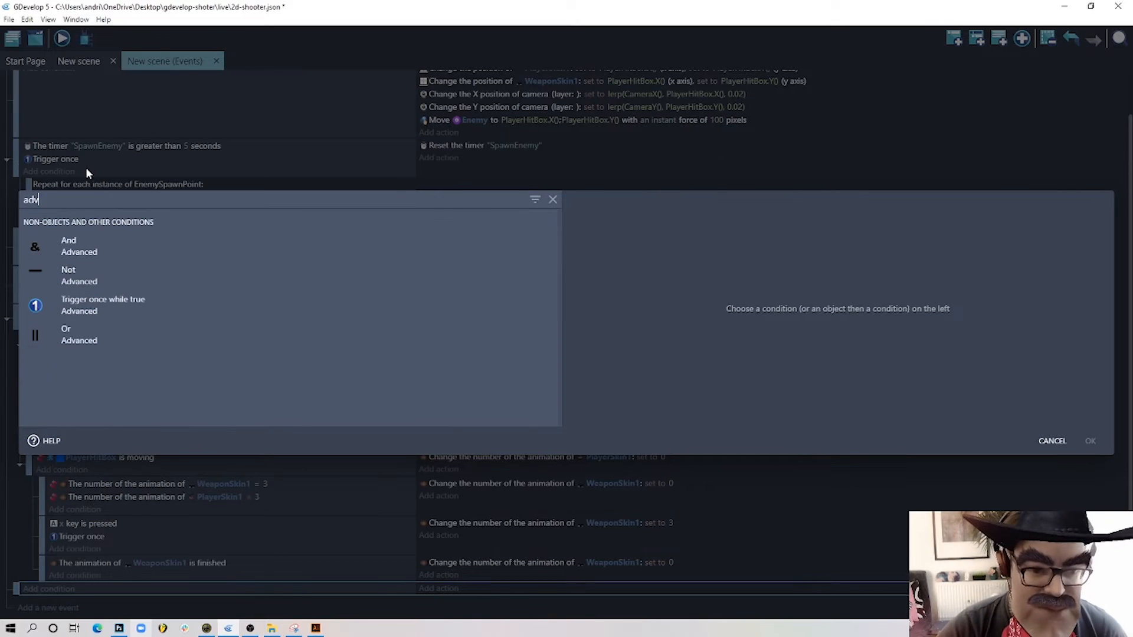
pyautogui.click(88, 341)
pyautogui.click(1090, 442)
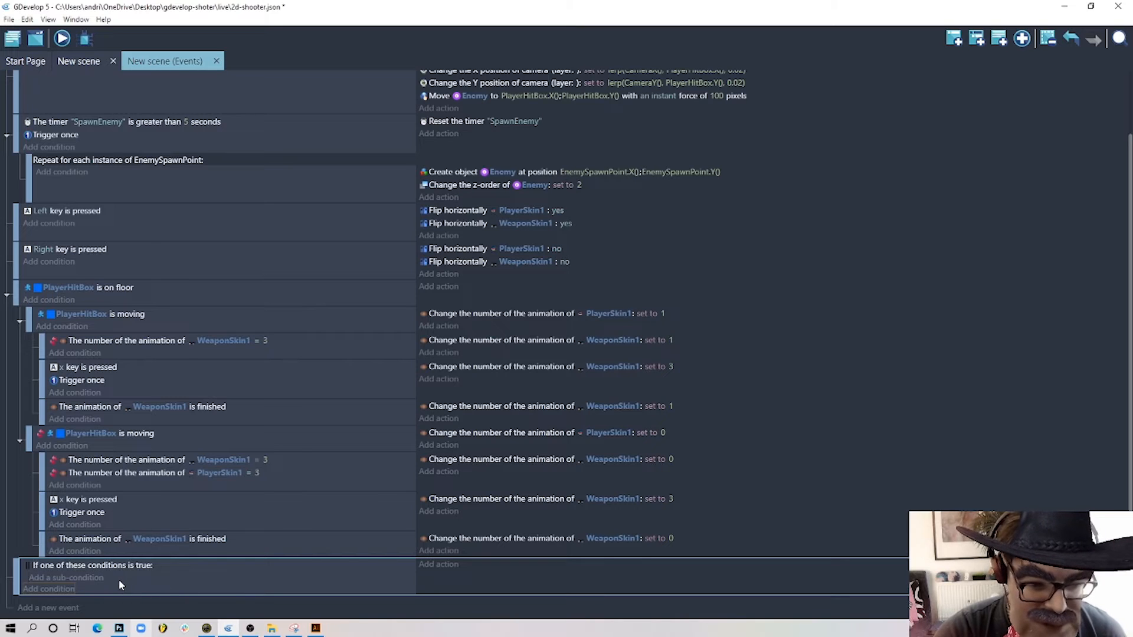
# - Start adding a sub-condition inside the new Or condition
pyautogui.click(98, 580)
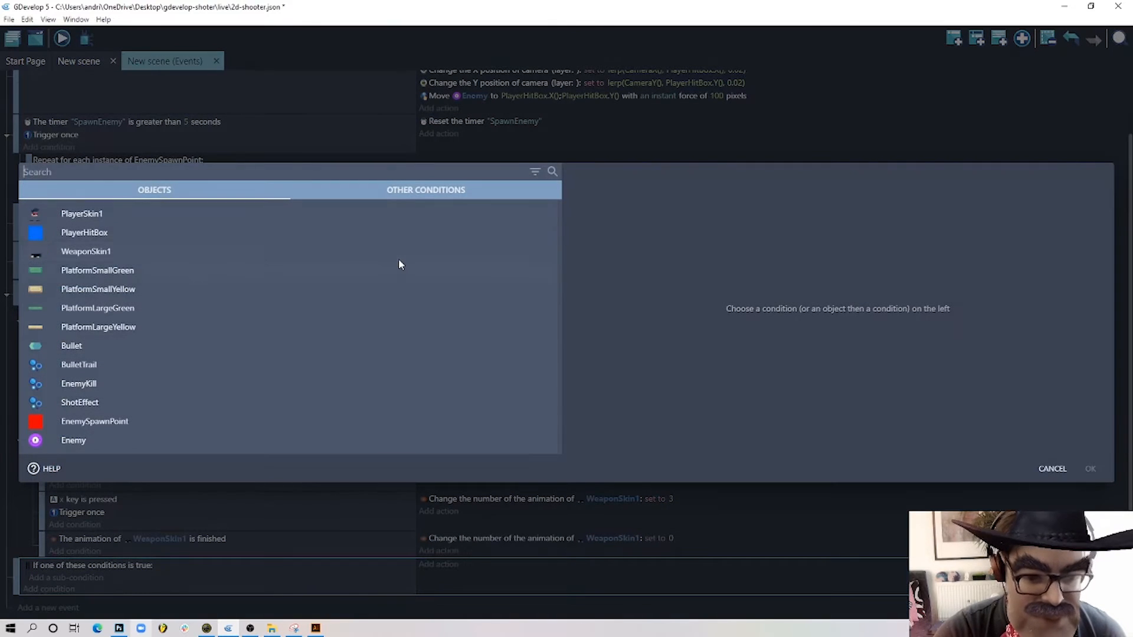
# - Add PlayerHitBox "Is jumping" and "Is falling" as sub-conditions of the last event's "If one of these conditions is true" block
pyautogui.click(254, 233)
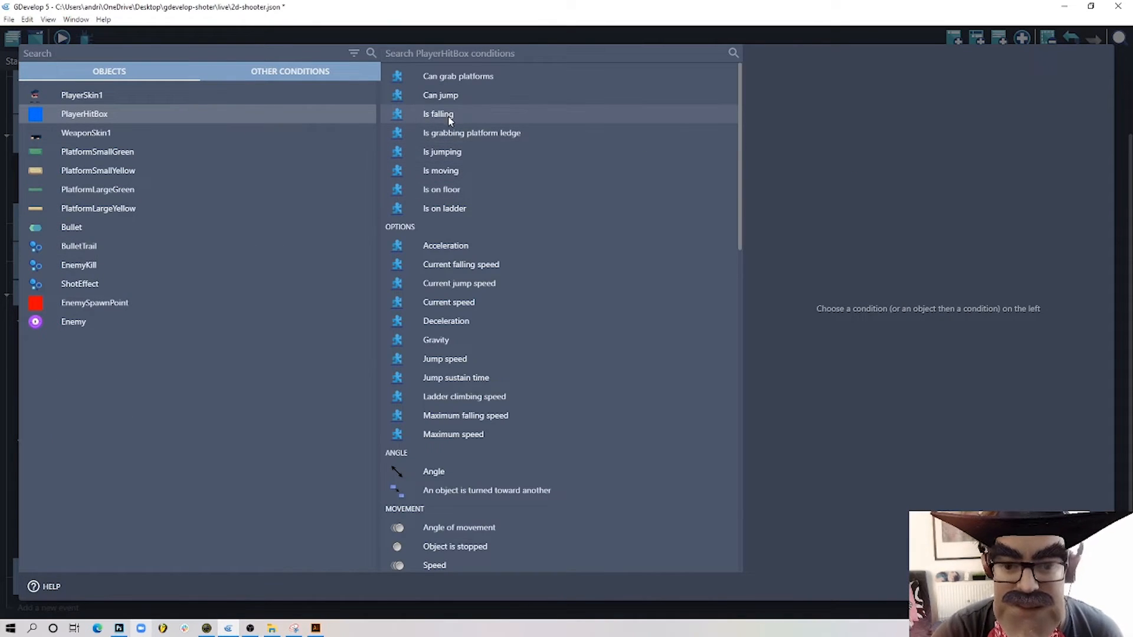
pyautogui.click(442, 152)
pyautogui.click(1088, 586)
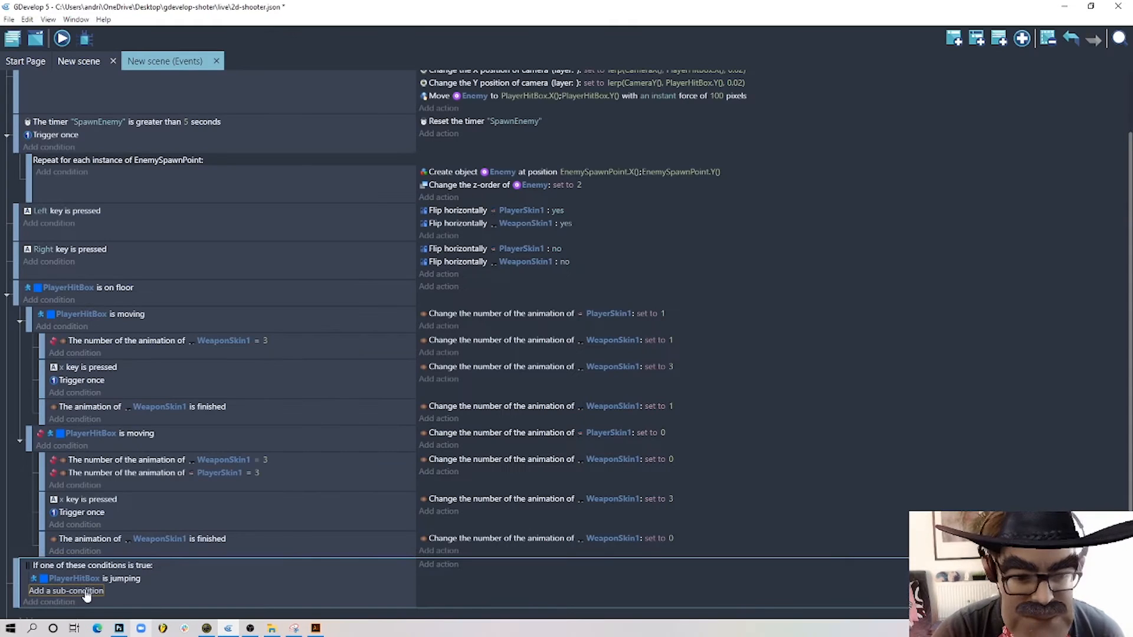
pyautogui.click(75, 592)
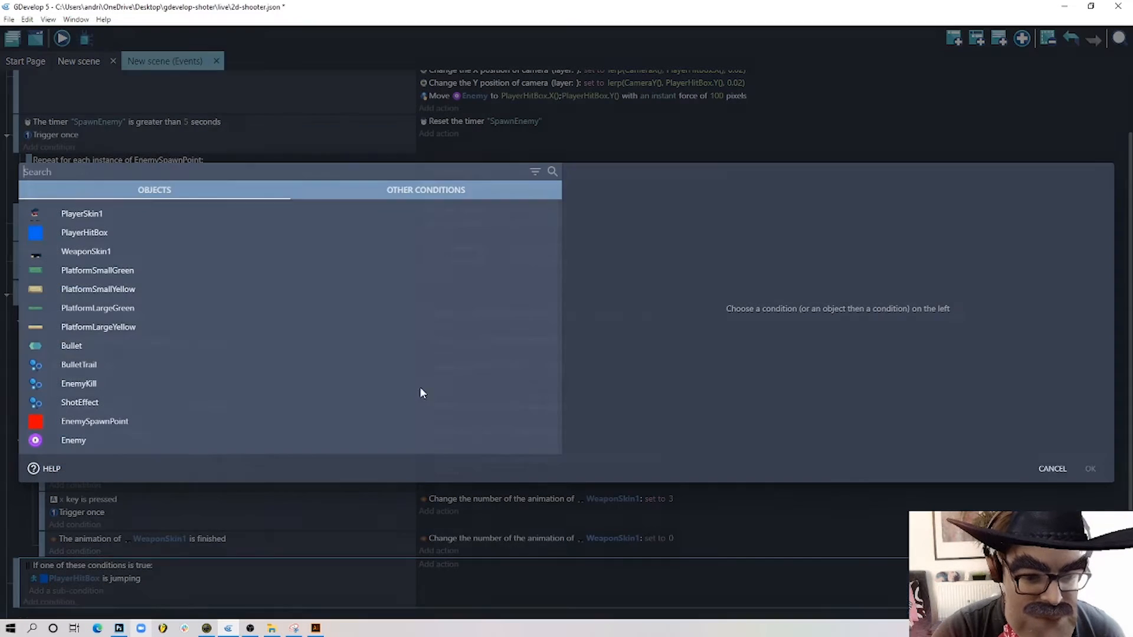
pyautogui.click(118, 234)
pyautogui.click(608, 113)
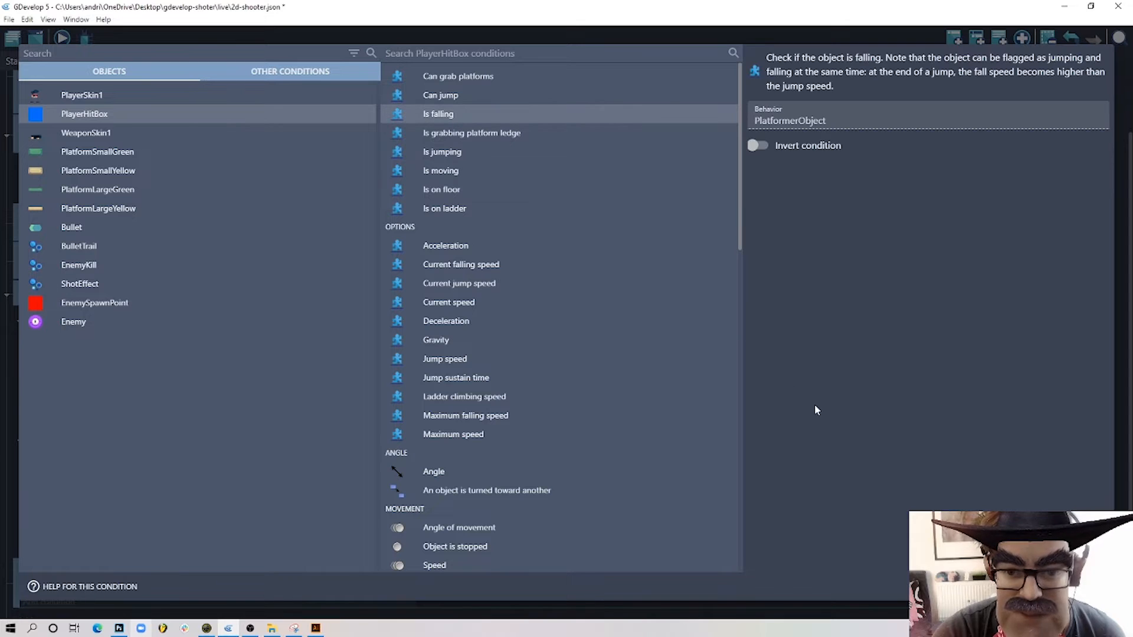
pyautogui.click(1088, 586)
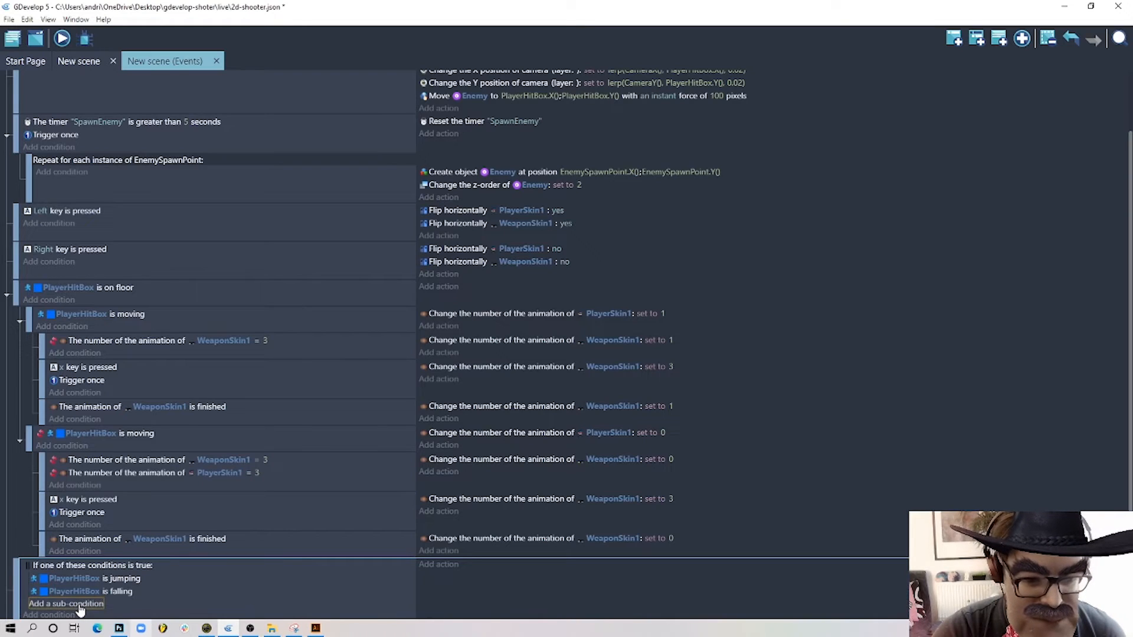
# - Add an inverted PlayerHitBox "Is on floor" sub-condition to the same "If one of these conditions is true" block
pyautogui.click(80, 606)
pyautogui.click(284, 232)
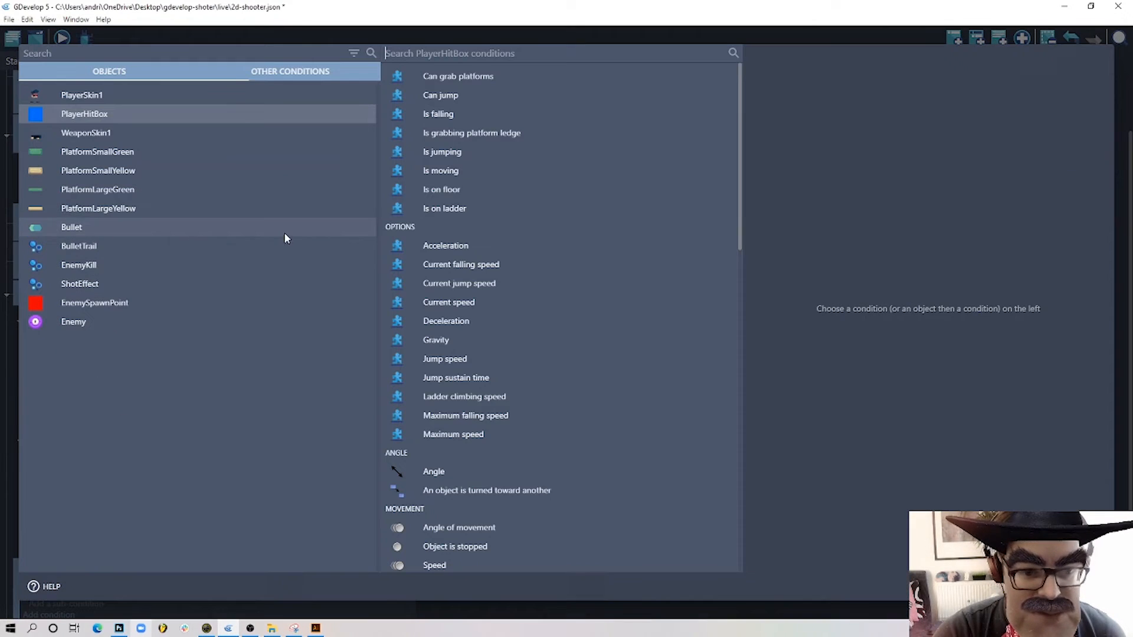
pyautogui.click(515, 191)
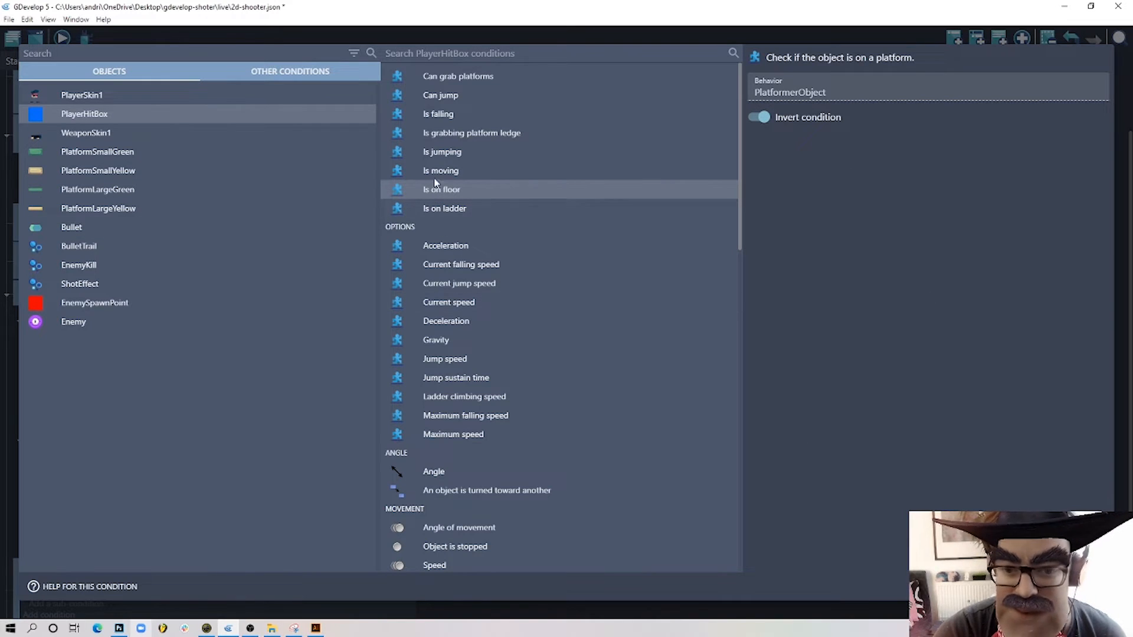
pyautogui.click(1090, 587)
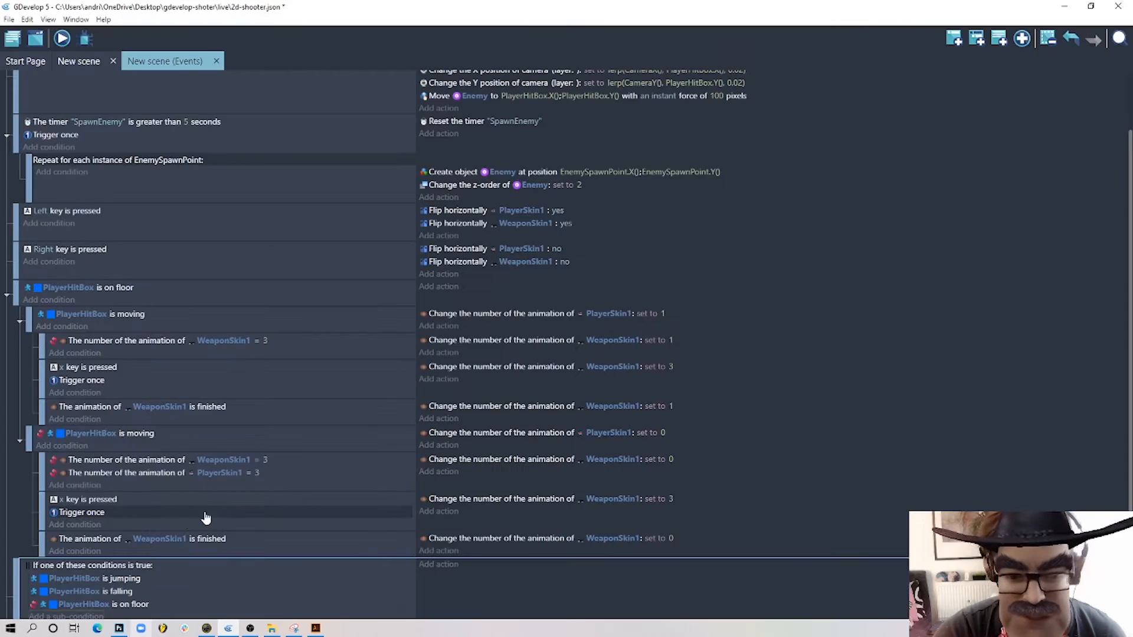
# - Add an action to the jumping/falling event that sets PlayerSkin1's animation number to 2
pyautogui.scroll(-1, 193, 448)
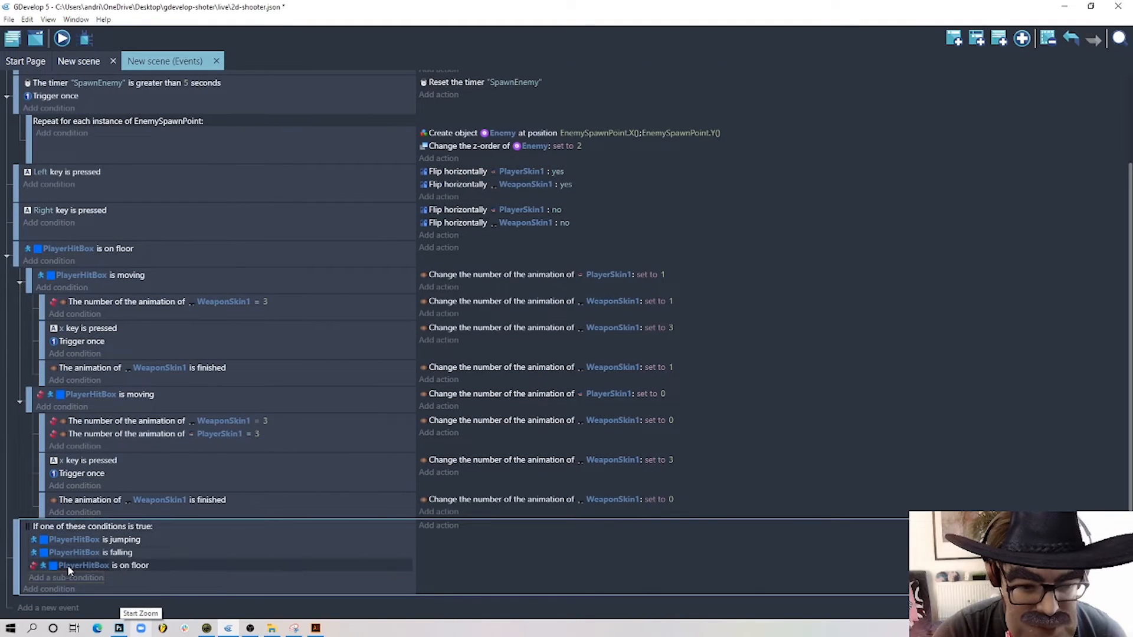
pyautogui.click(452, 526)
pyautogui.click(77, 210)
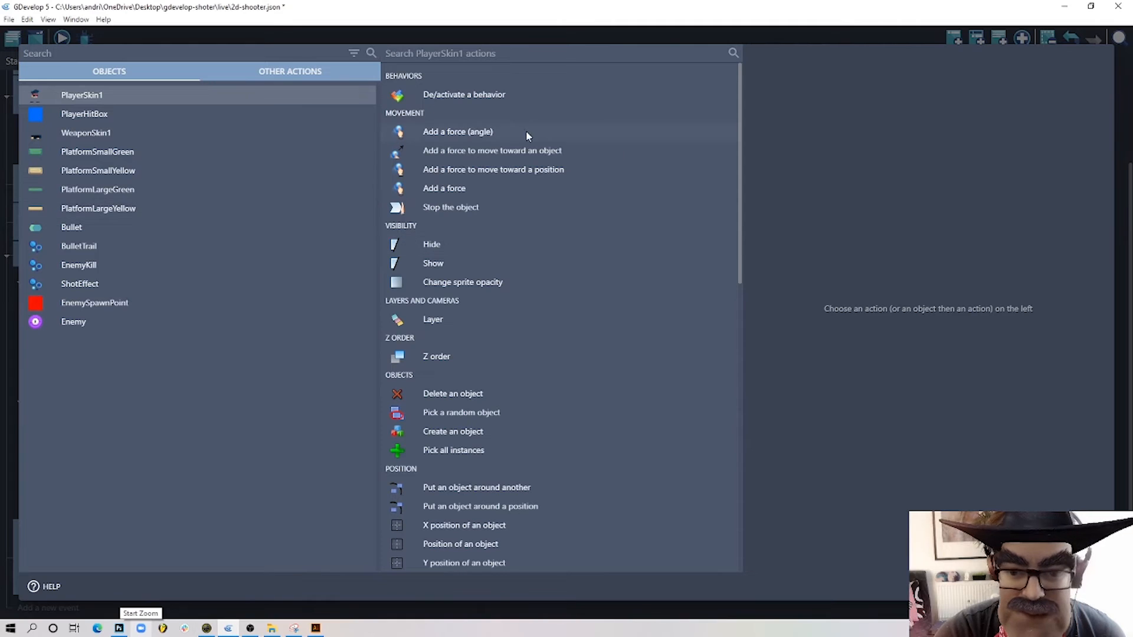
pyautogui.write('anim')
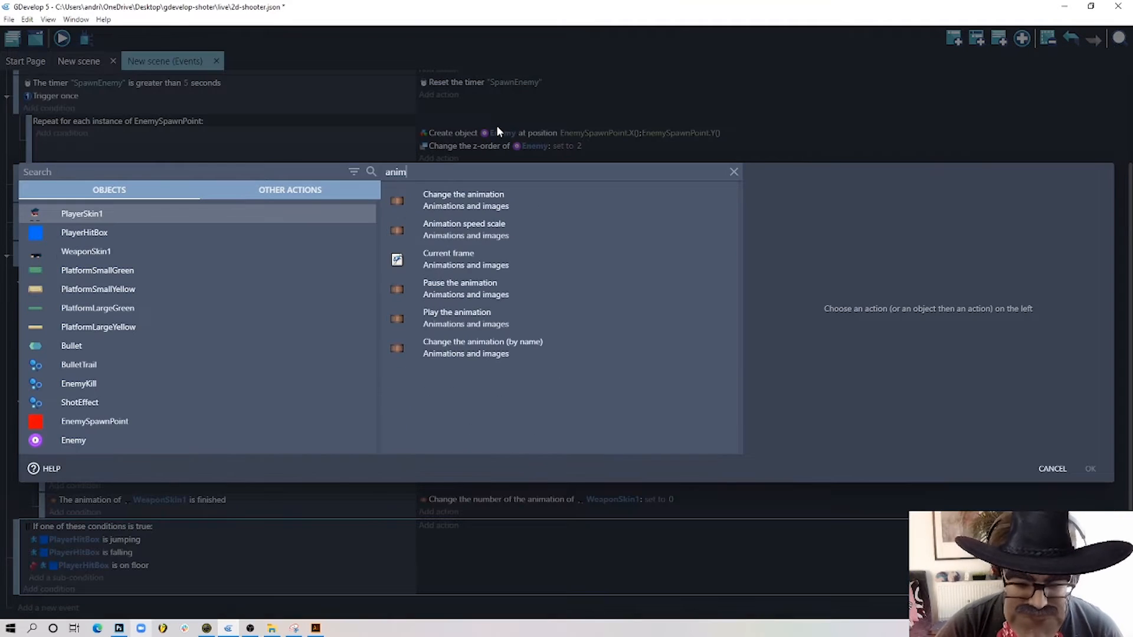
pyautogui.click(508, 206)
pyautogui.click(835, 227)
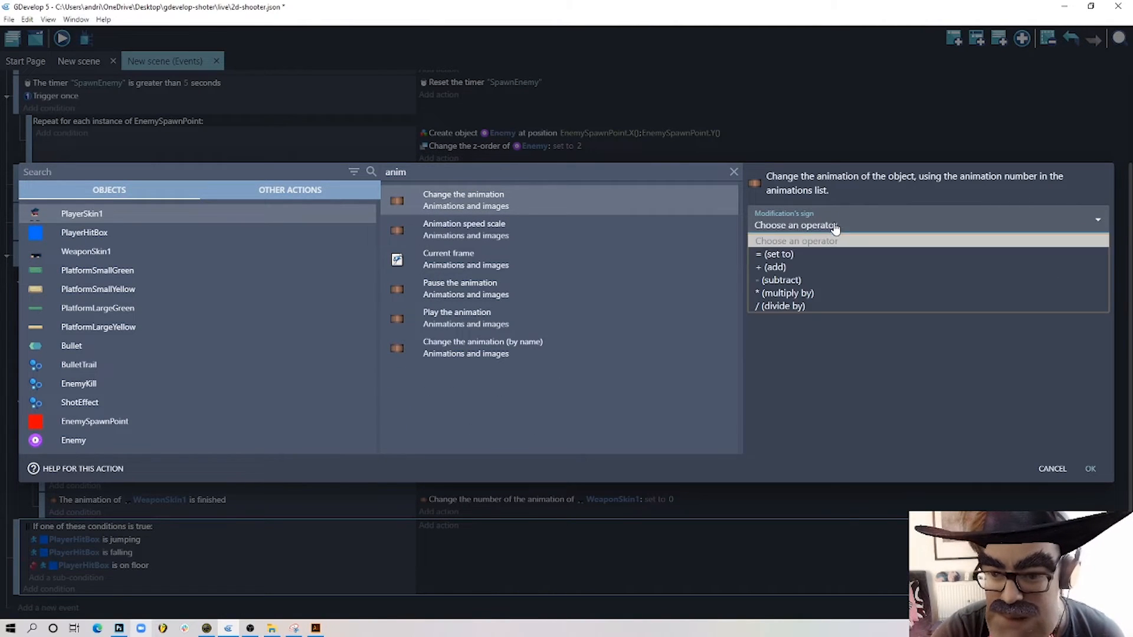
pyautogui.click(778, 254)
pyautogui.write('2')
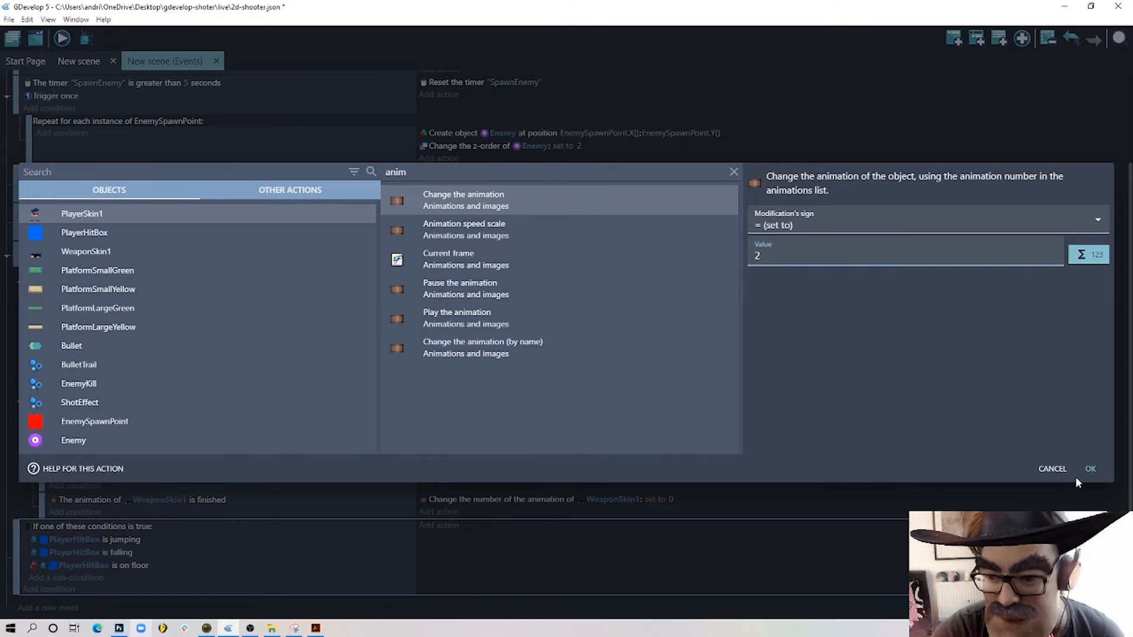
pyautogui.click(1090, 469)
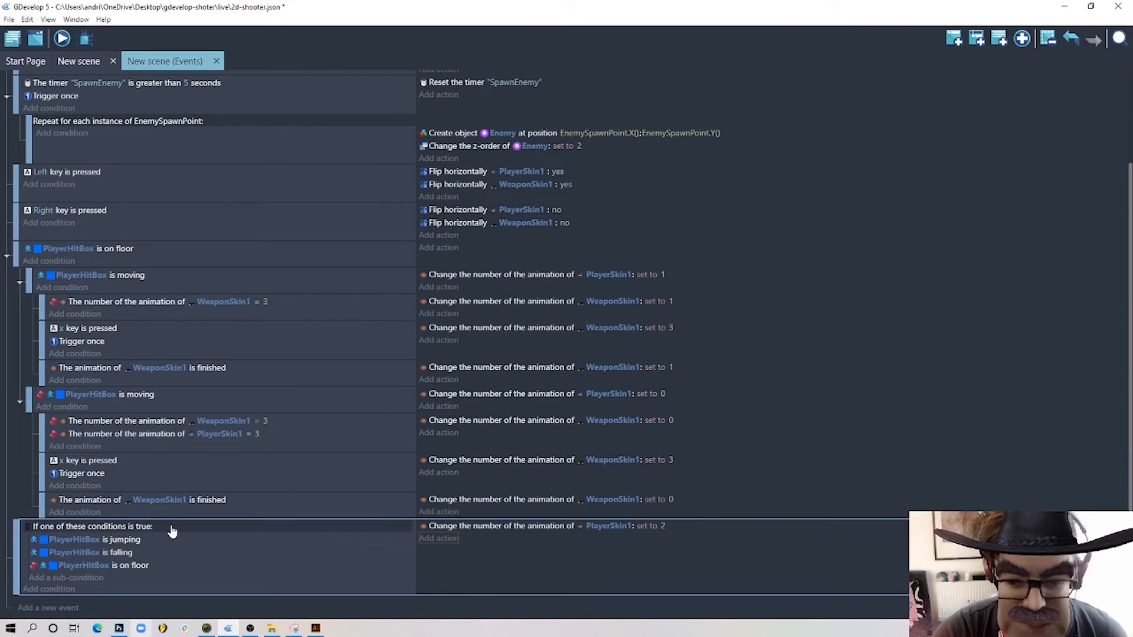
# - Preview the game, moving and jumping the player in both directions to test the jump animation, and close the preview
pyautogui.click(62, 39)
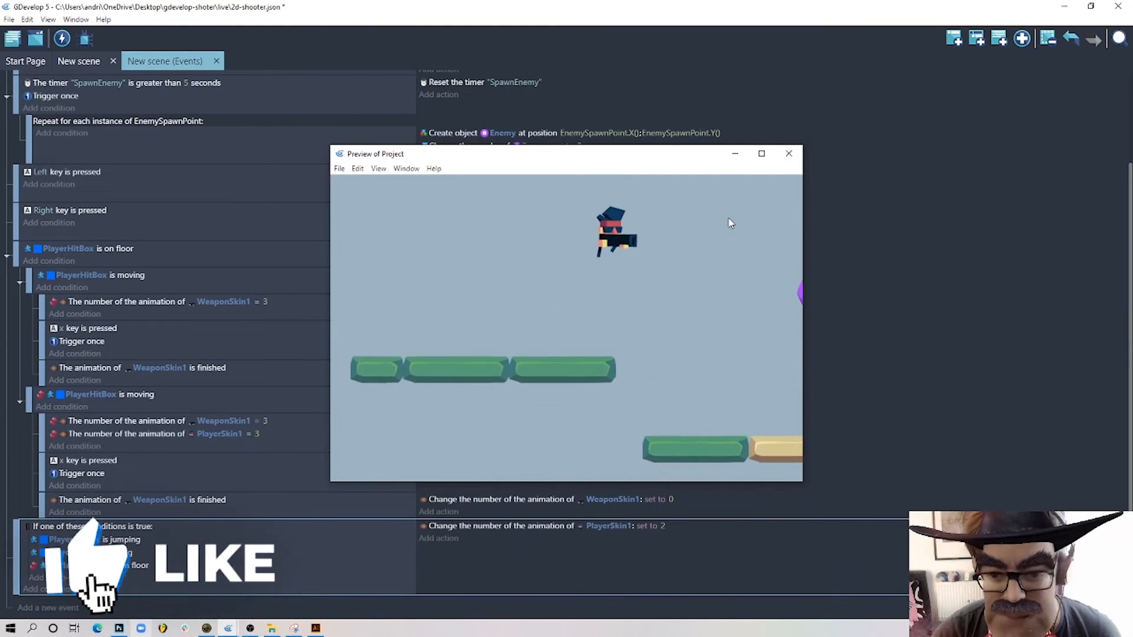
pyautogui.press('Right')
pyautogui.press('Left')
pyautogui.press('space')
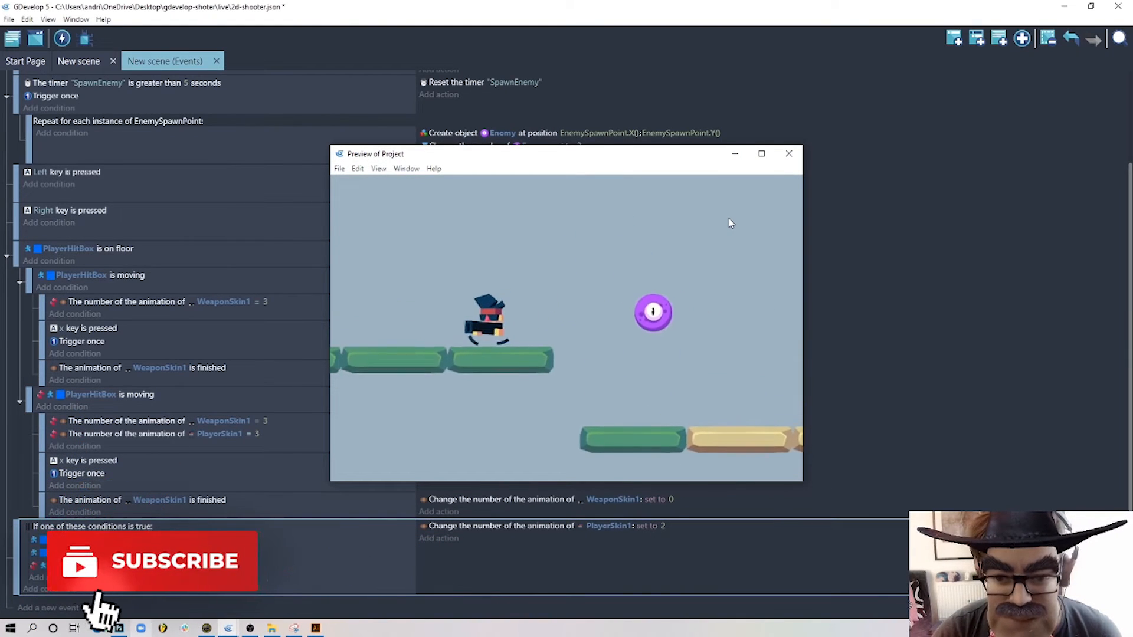
pyautogui.press('space')
pyautogui.press('Right')
pyautogui.press('space')
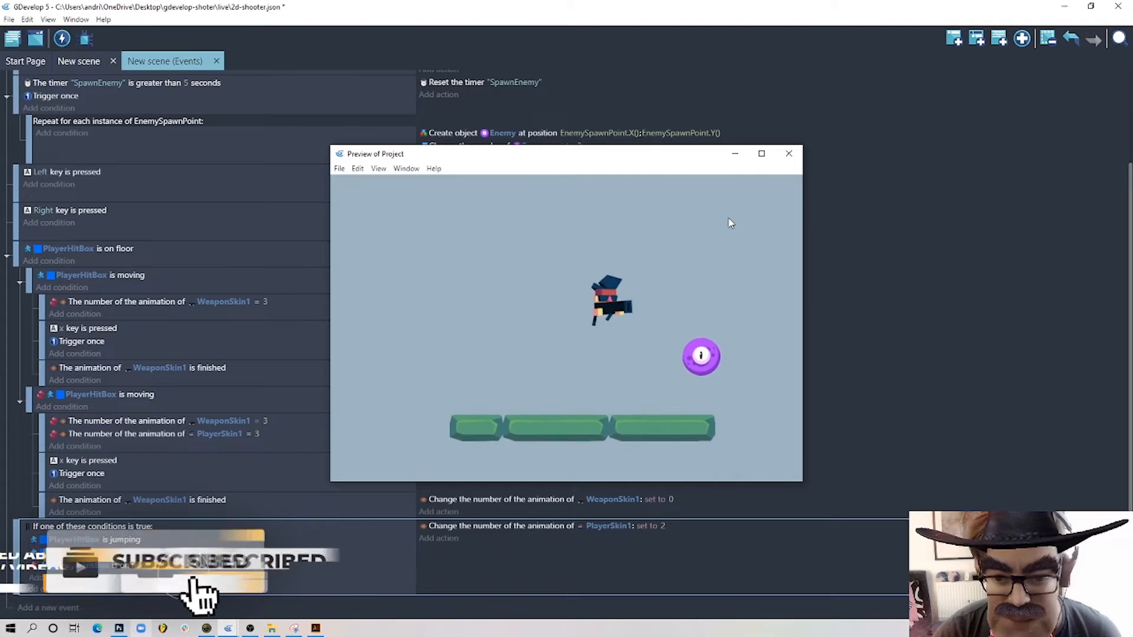
pyautogui.press('space')
pyautogui.press('Left')
pyautogui.press('space')
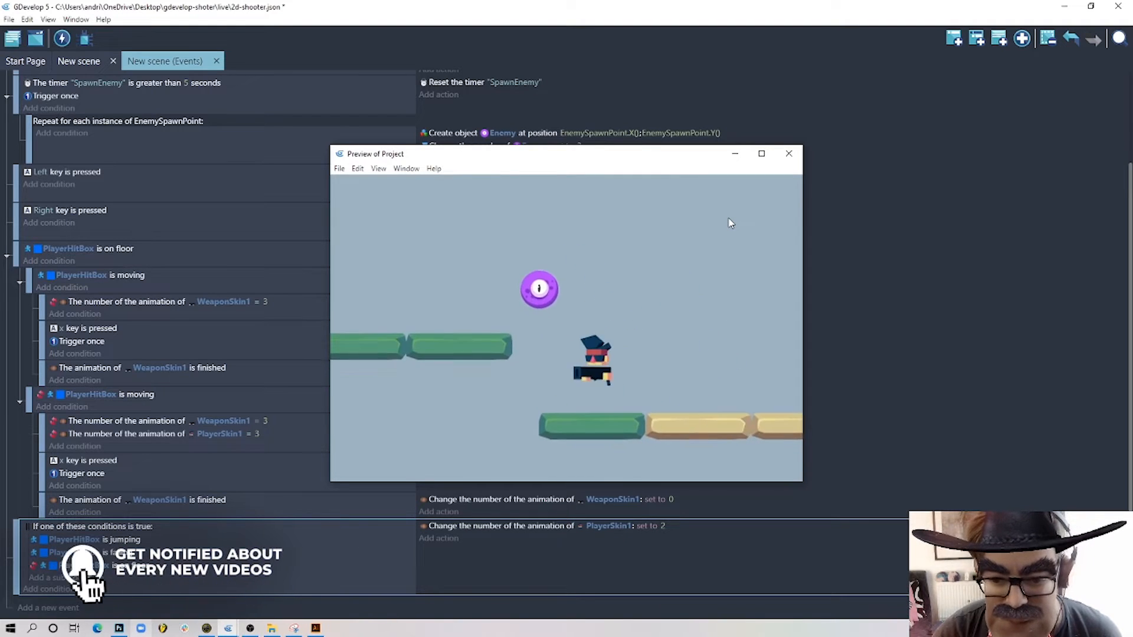
pyautogui.press('Right')
pyautogui.press('Left')
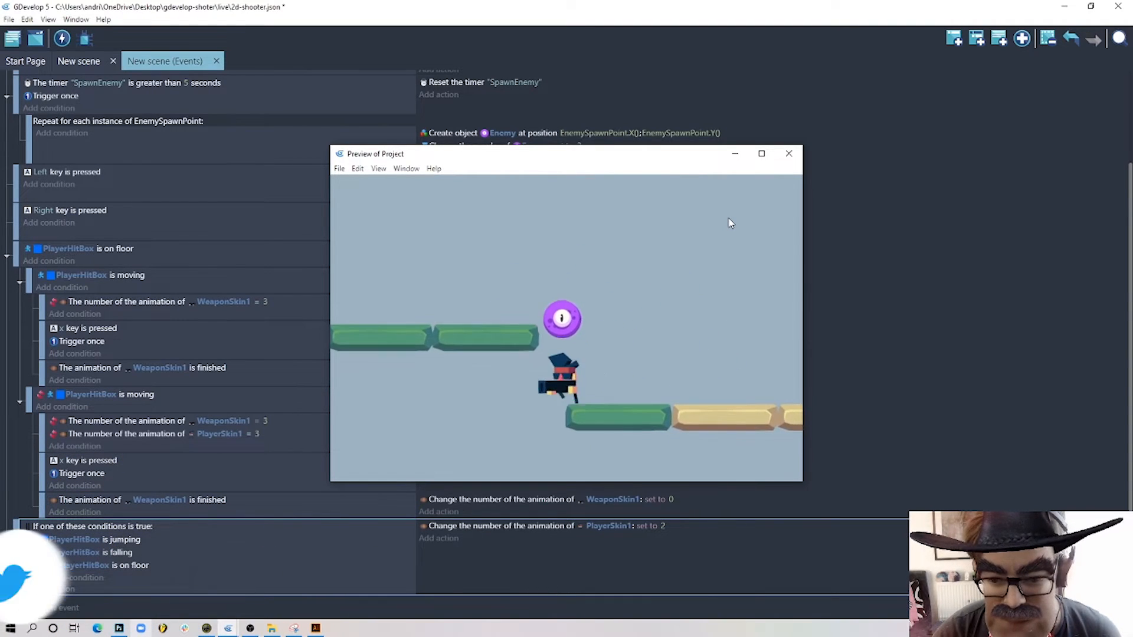
pyautogui.press('Right')
pyautogui.press('space')
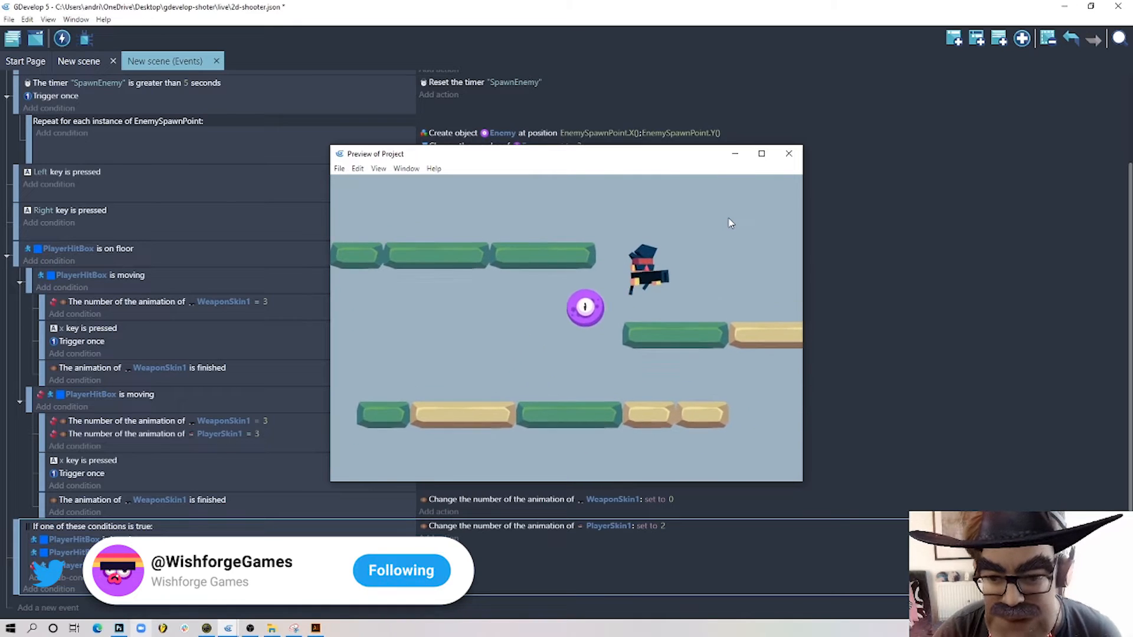
pyautogui.press('Left')
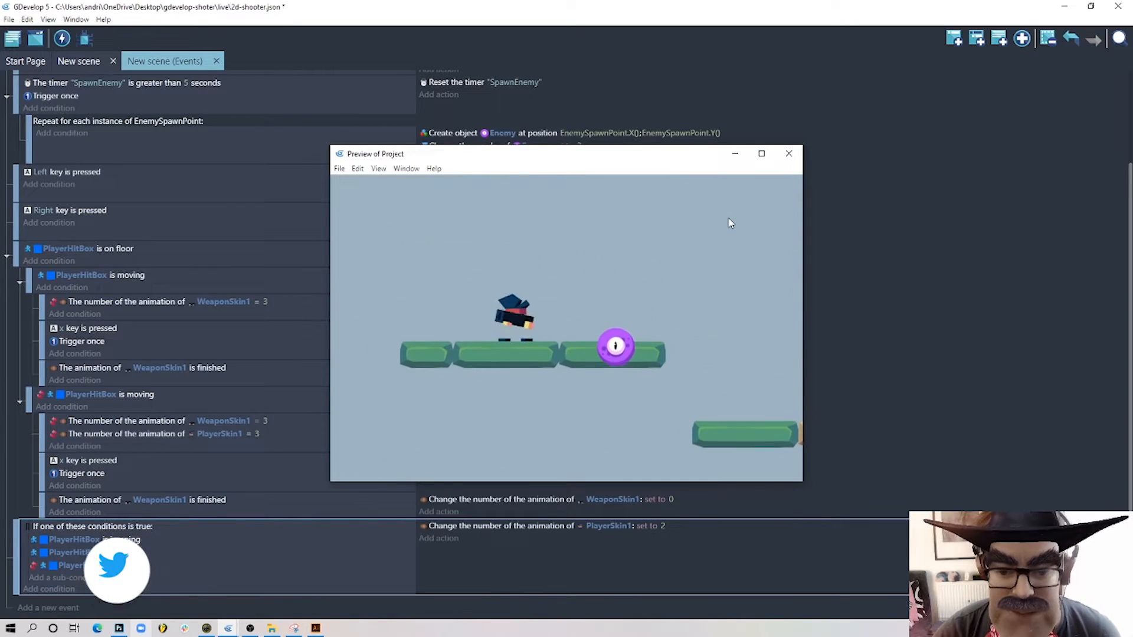
pyautogui.click(789, 154)
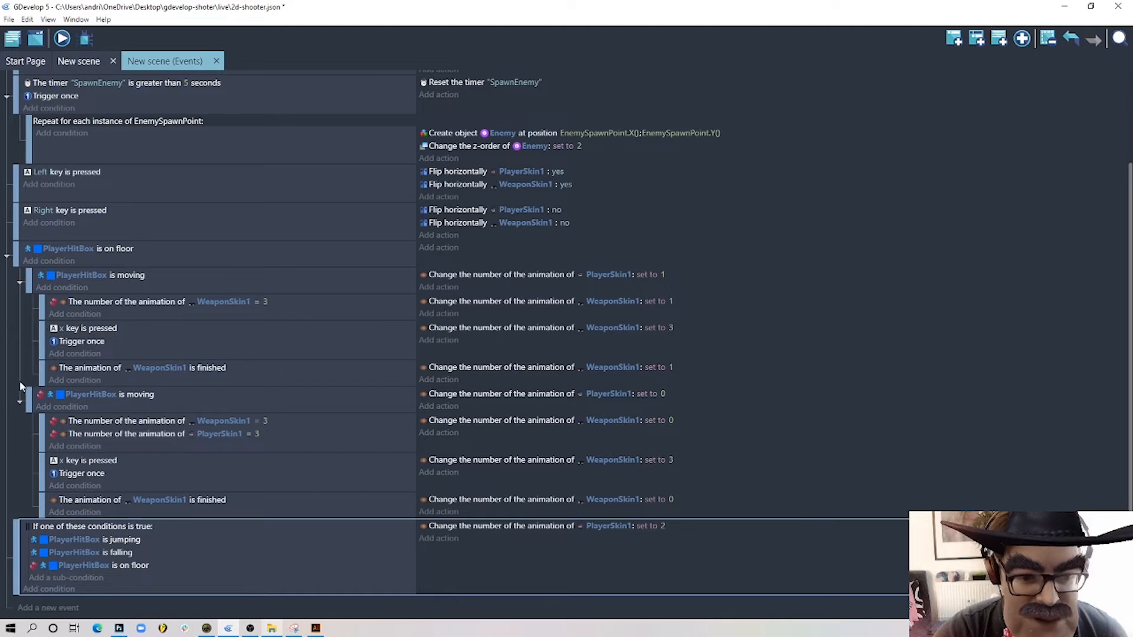
# - Add a sub-event under the jumping/falling event with an inverted condition that WeaponSkin1's current animation equals 3
pyautogui.click(955, 39)
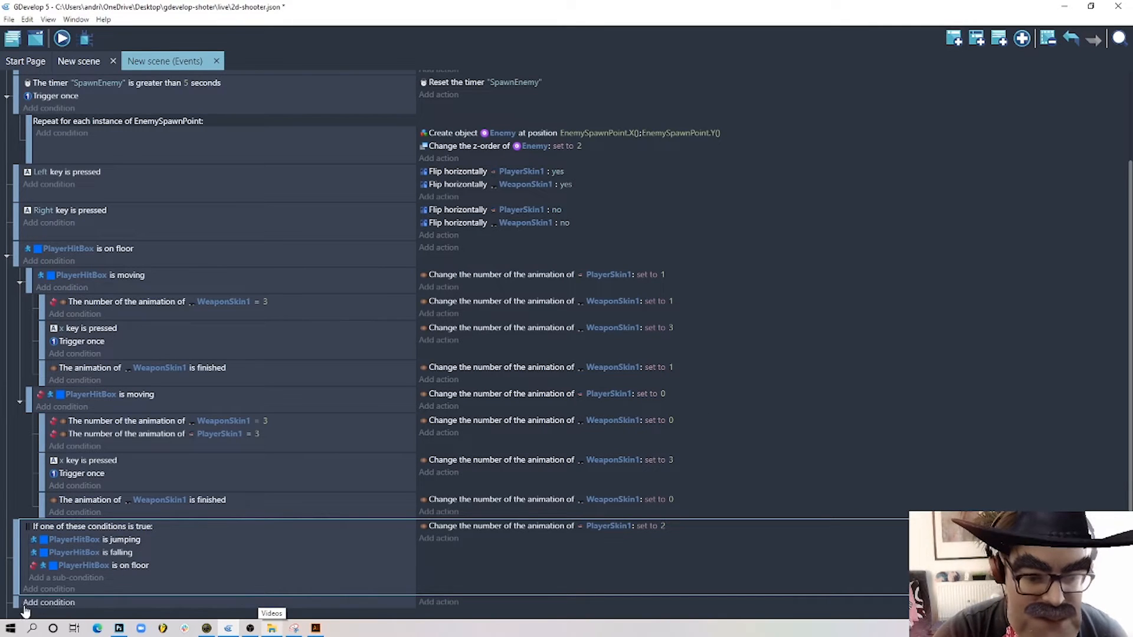
pyautogui.moveTo(15, 602); pyautogui.dragTo(77, 599)
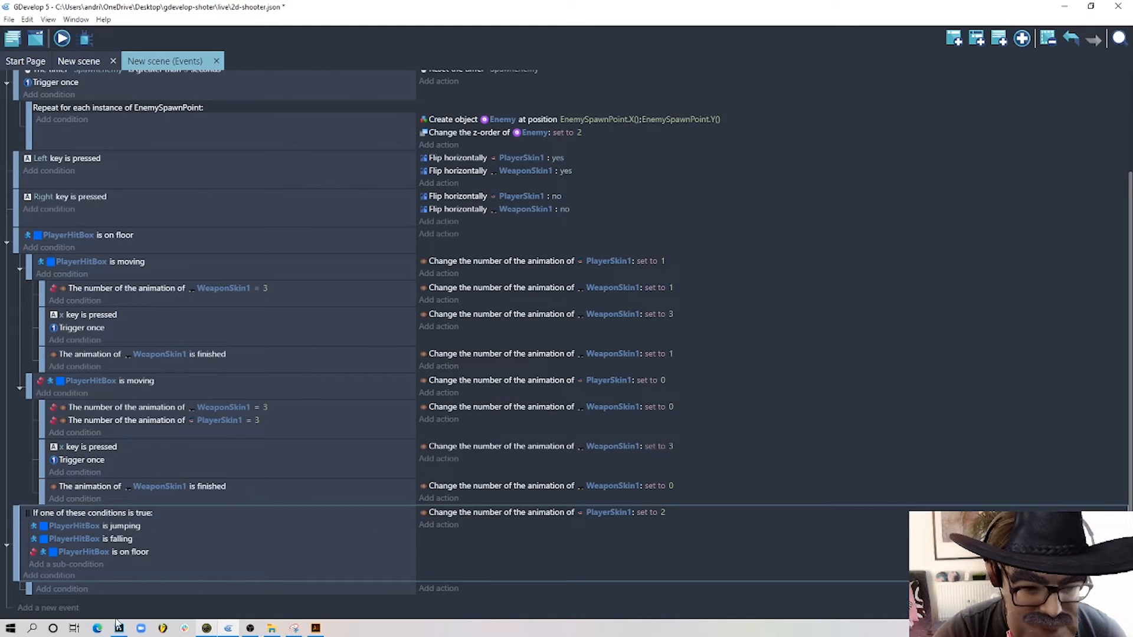
pyautogui.click(61, 589)
pyautogui.click(86, 252)
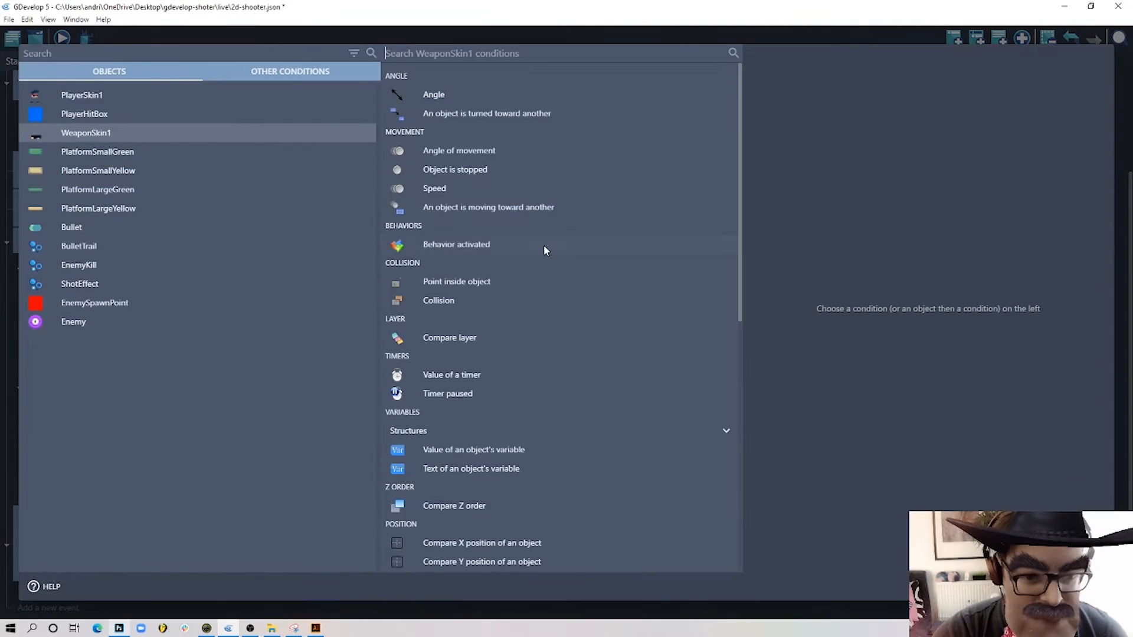
pyautogui.write('anim')
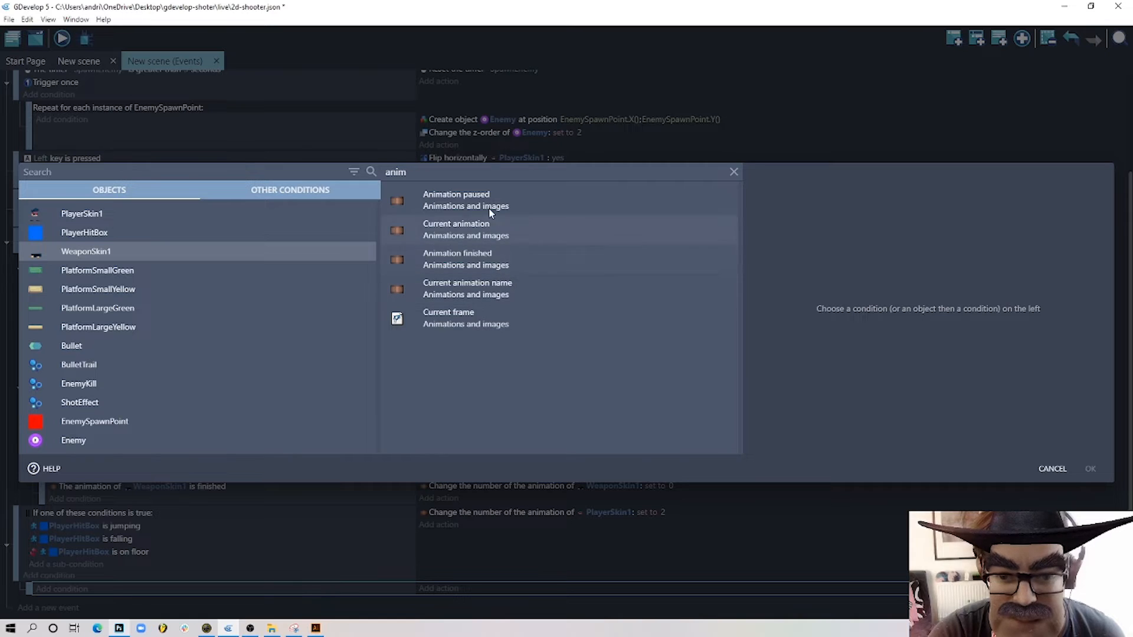
pyautogui.click(520, 227)
pyautogui.click(814, 213)
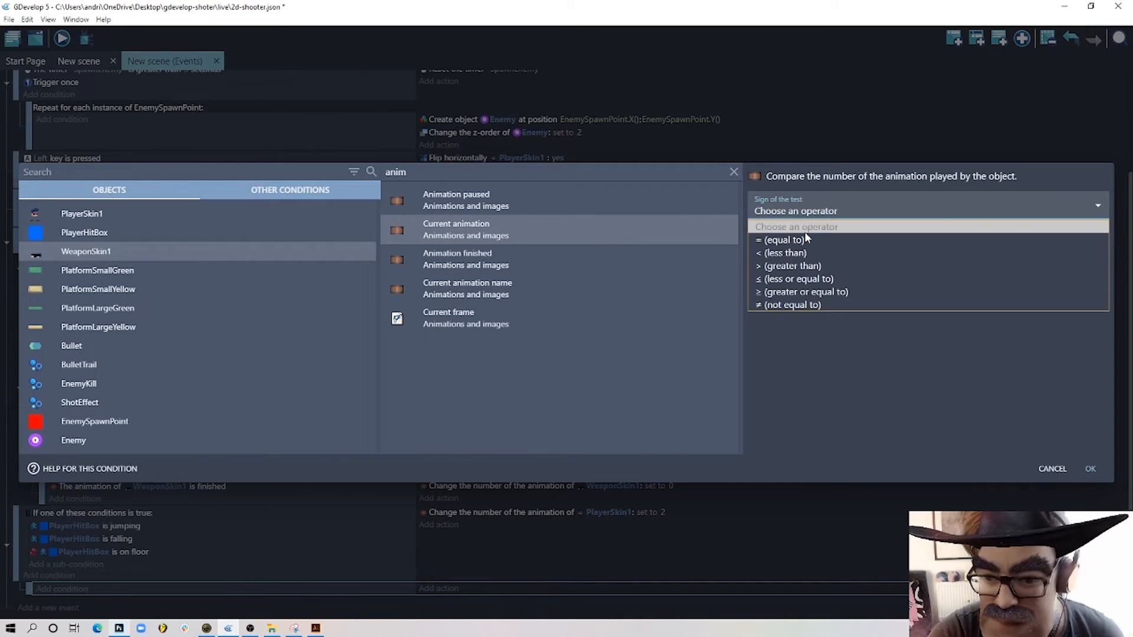
pyautogui.click(807, 239)
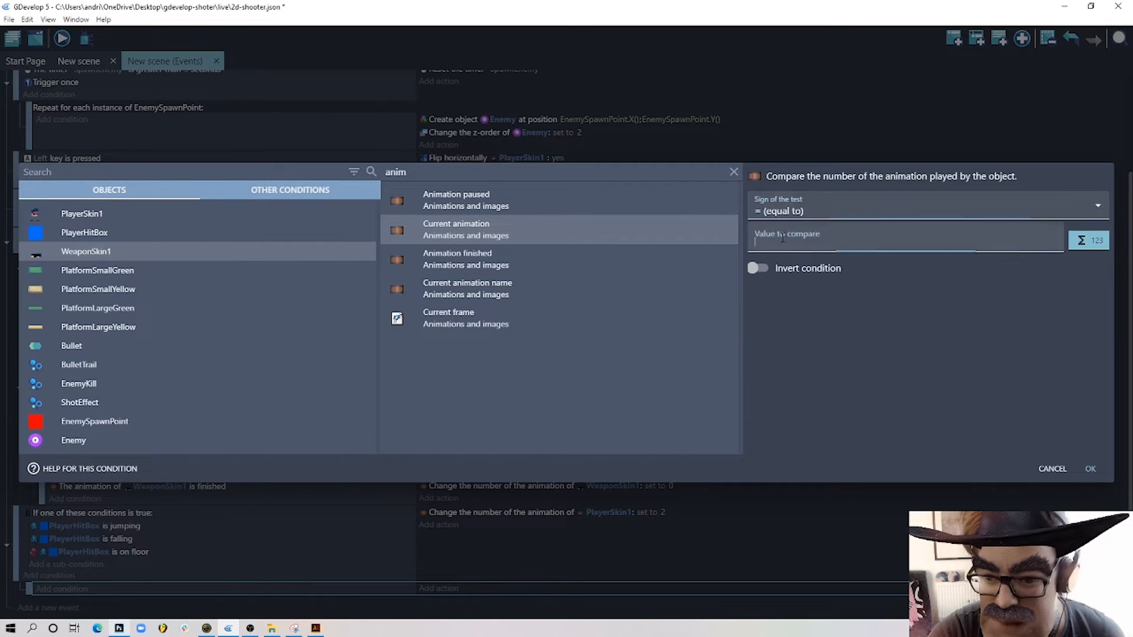
pyautogui.click(812, 231)
pyautogui.write('3')
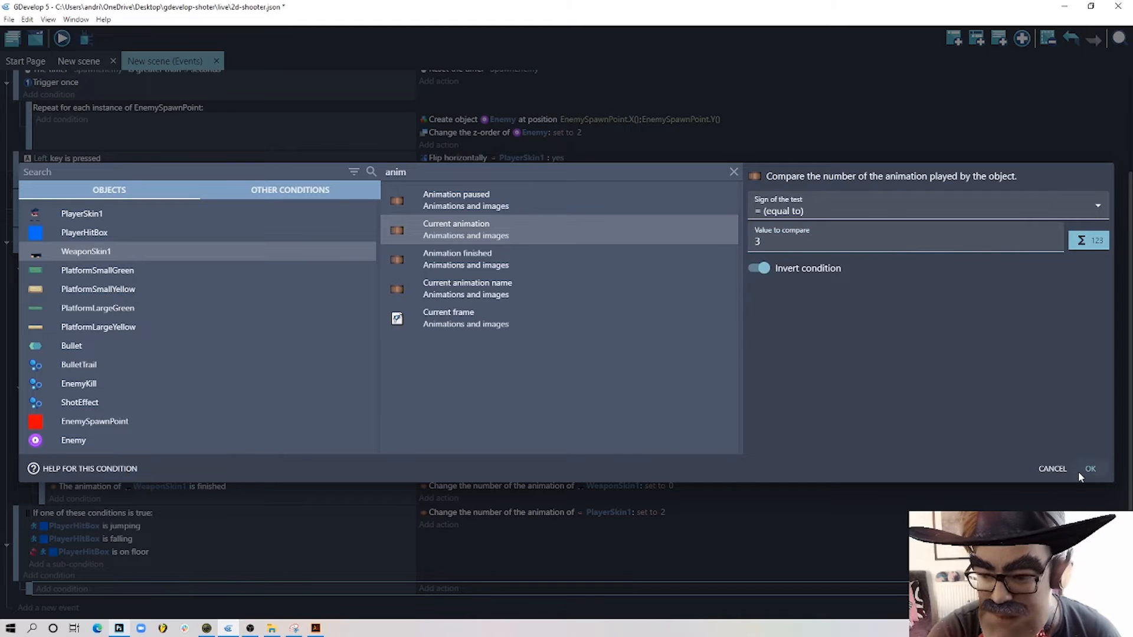
pyautogui.click(1089, 468)
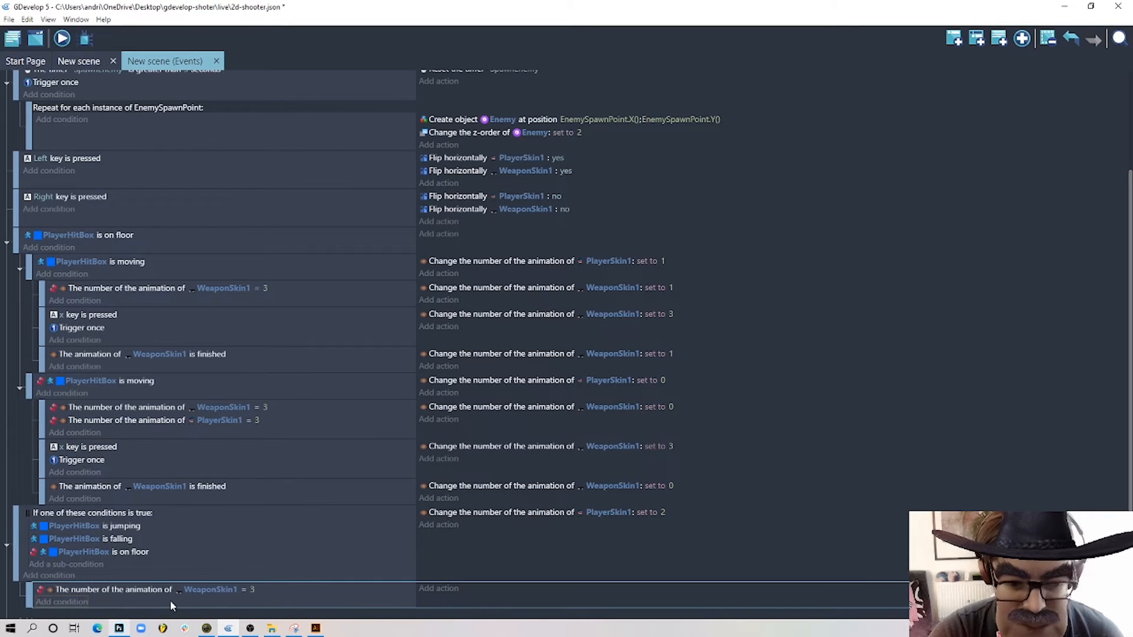
# - Add an action to the new sub-event that sets WeaponSkin1's animation number to 2
pyautogui.click(438, 589)
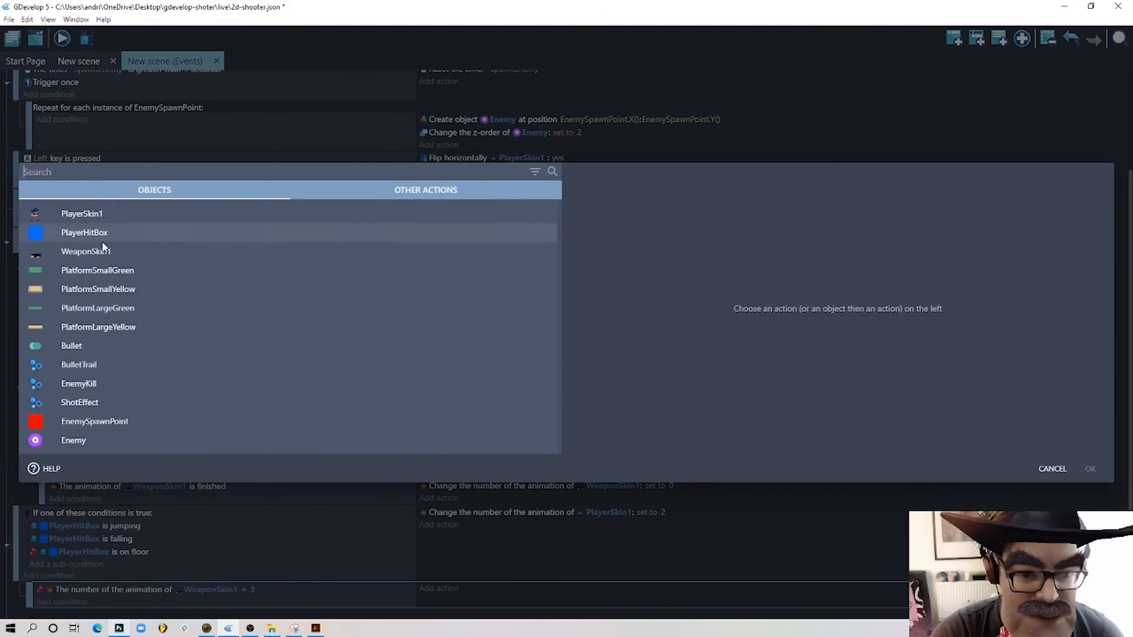
pyautogui.click(118, 252)
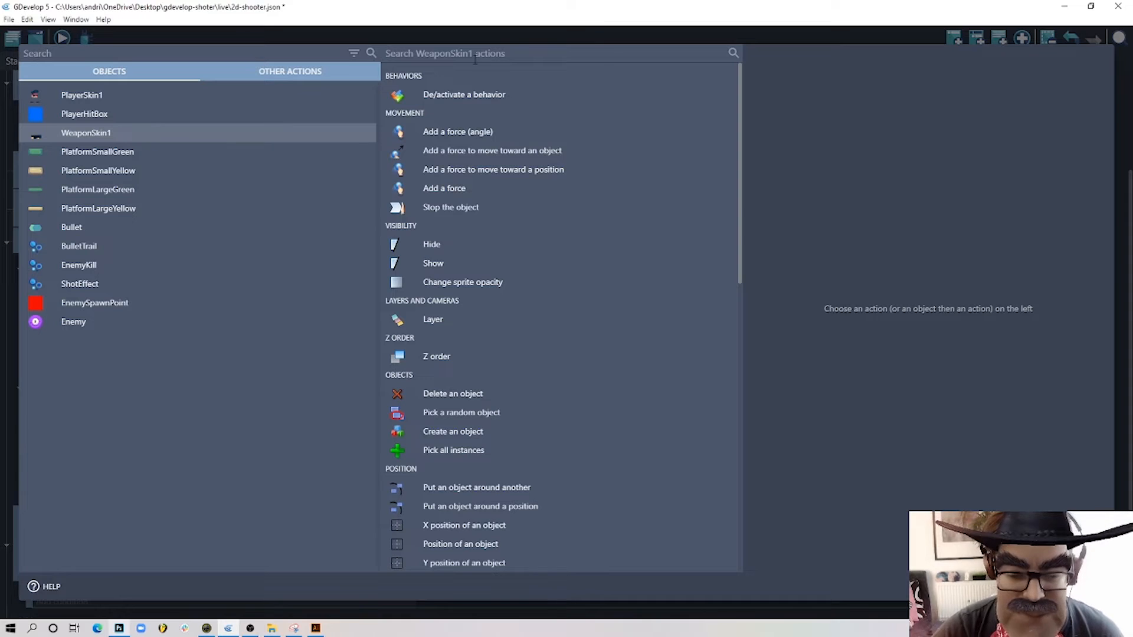
pyautogui.write('anim')
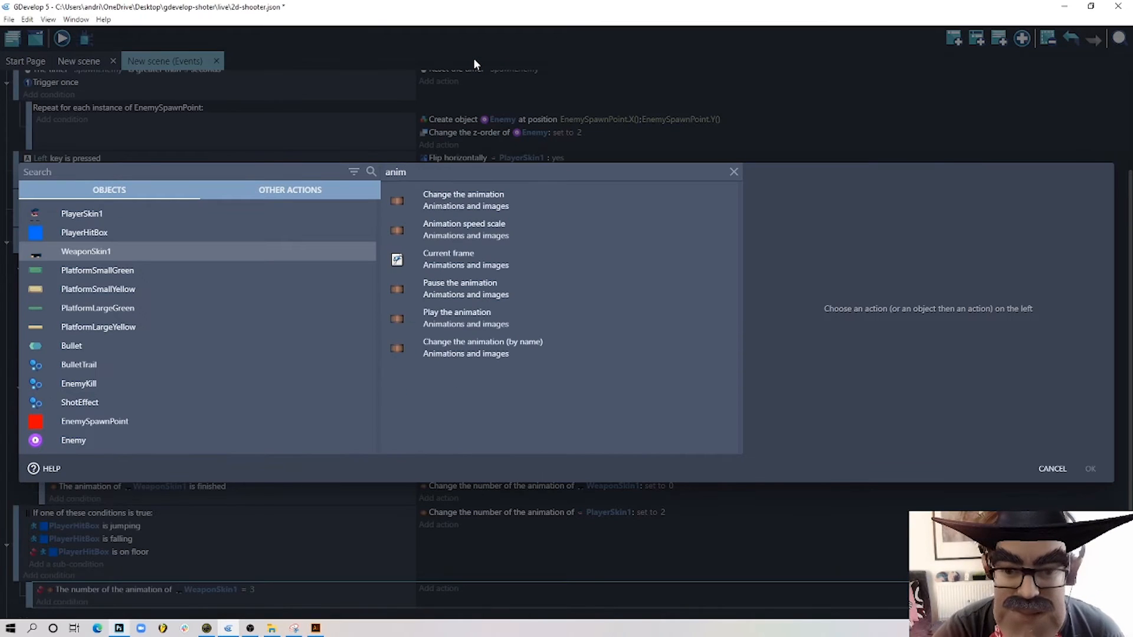
pyautogui.click(463, 200)
pyautogui.click(920, 223)
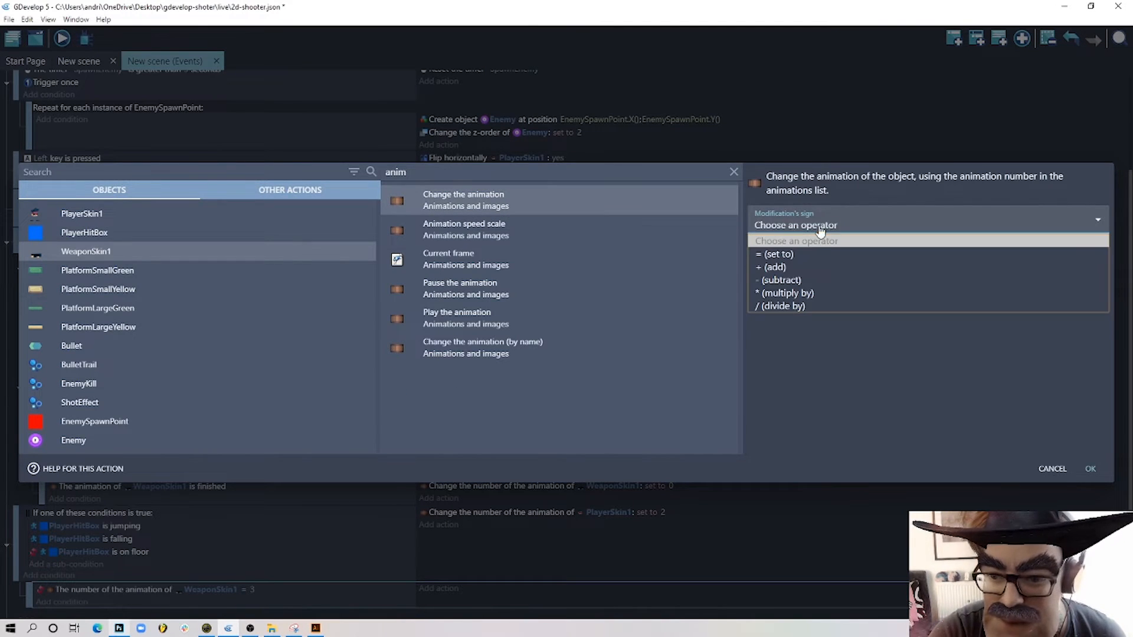
pyautogui.click(779, 253)
pyautogui.write('2')
pyautogui.click(1091, 469)
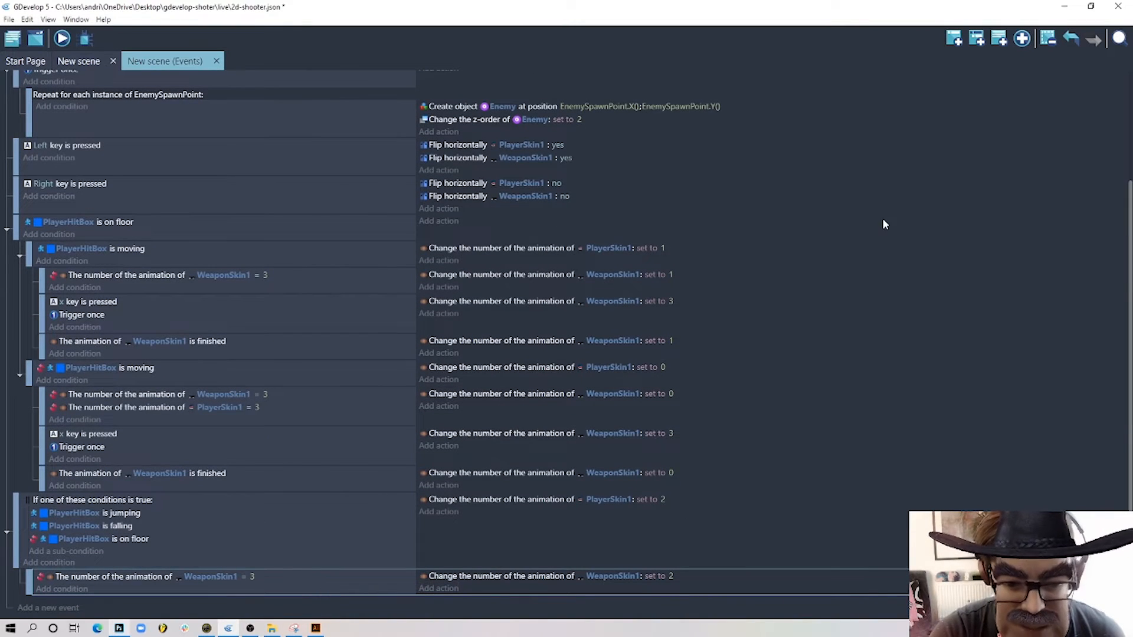
# - Add a second sub-event under the jumping/falling event with a condition that the x key is pressed
pyautogui.click(48, 608)
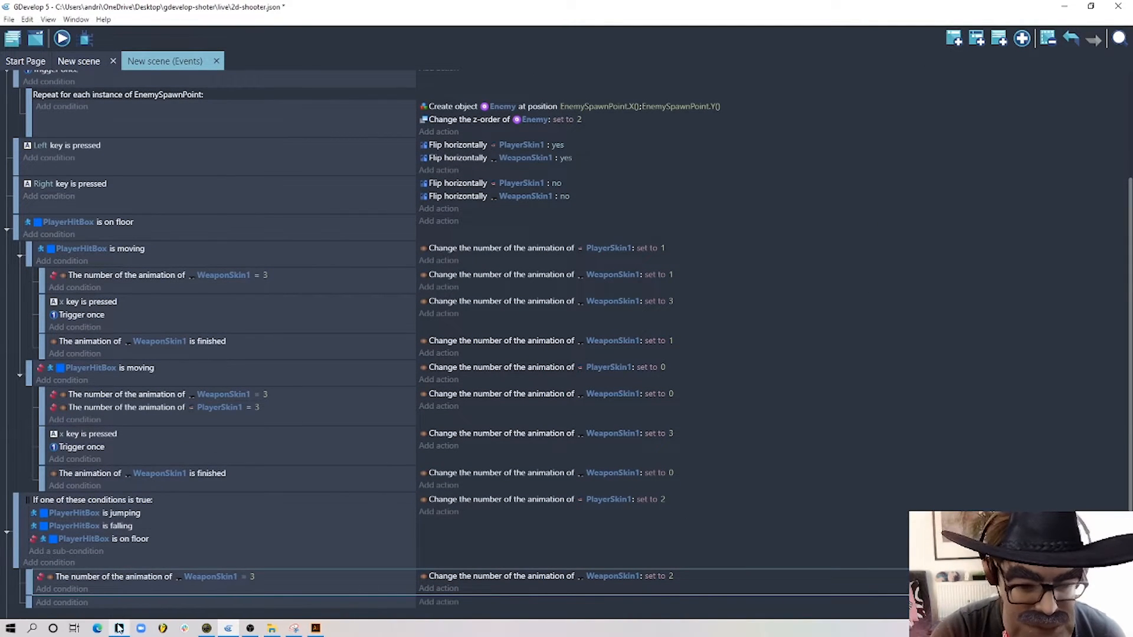
pyautogui.click(61, 603)
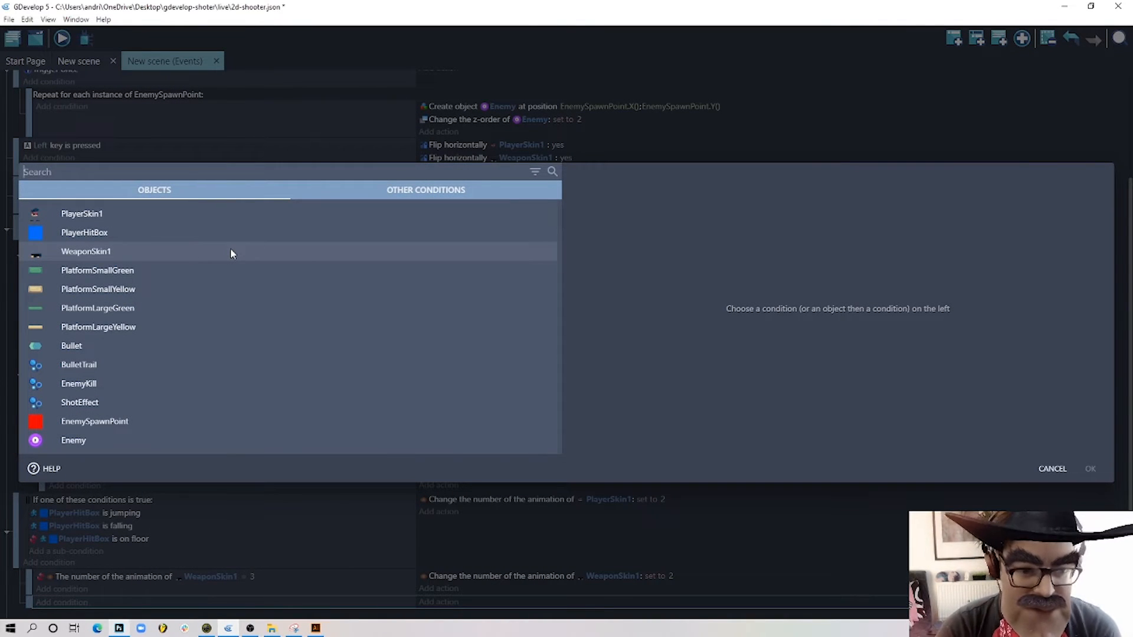
pyautogui.write('key')
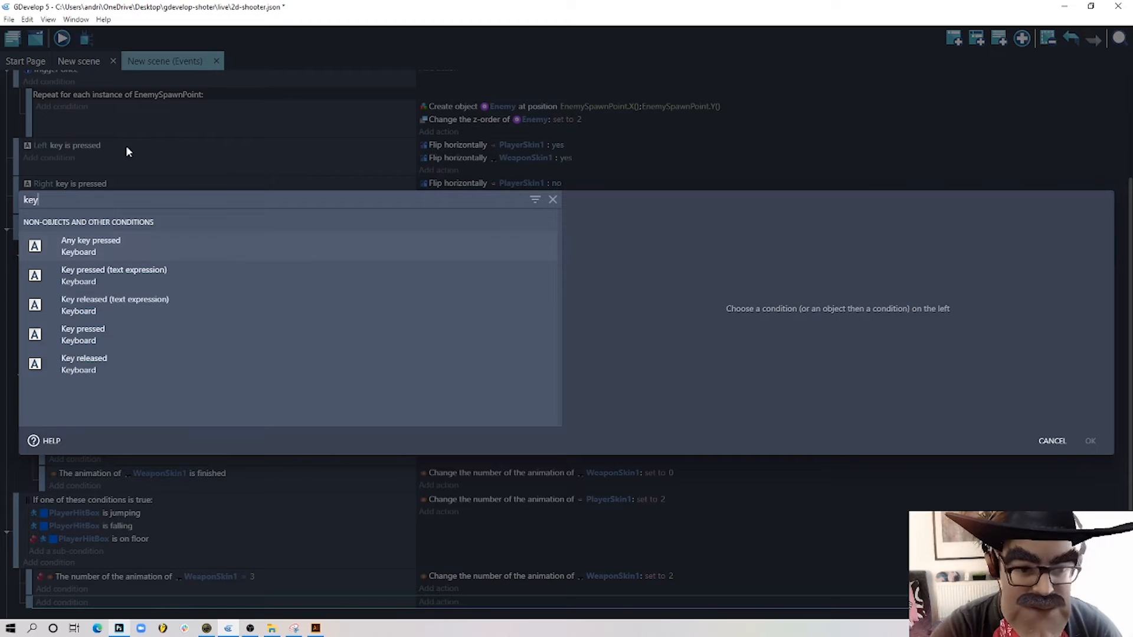
pyautogui.click(133, 334)
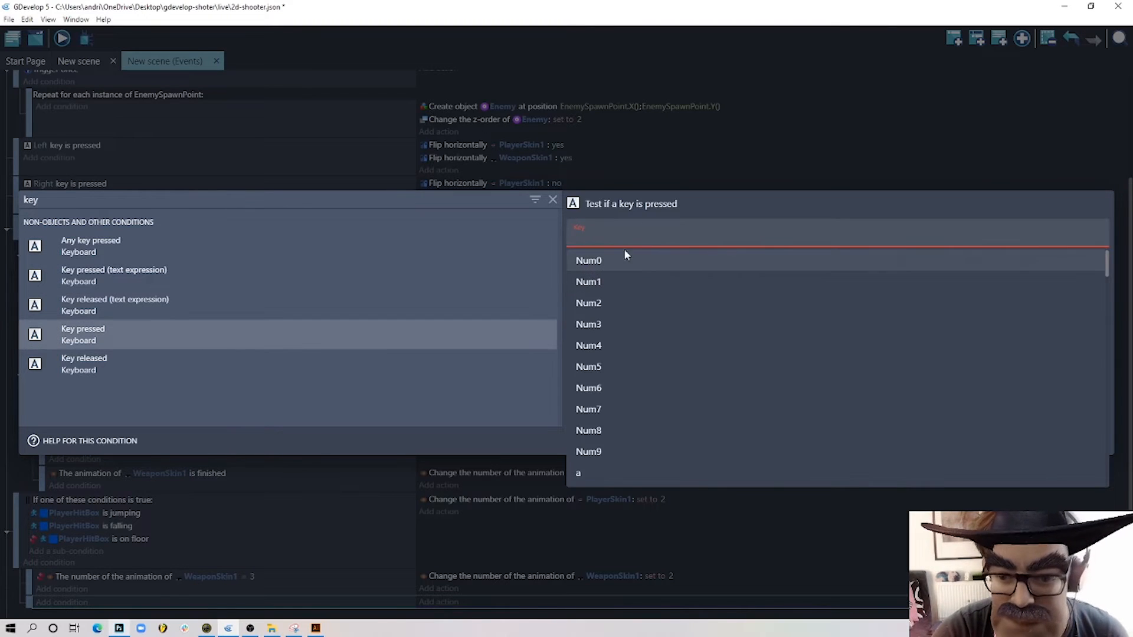
pyautogui.write('x')
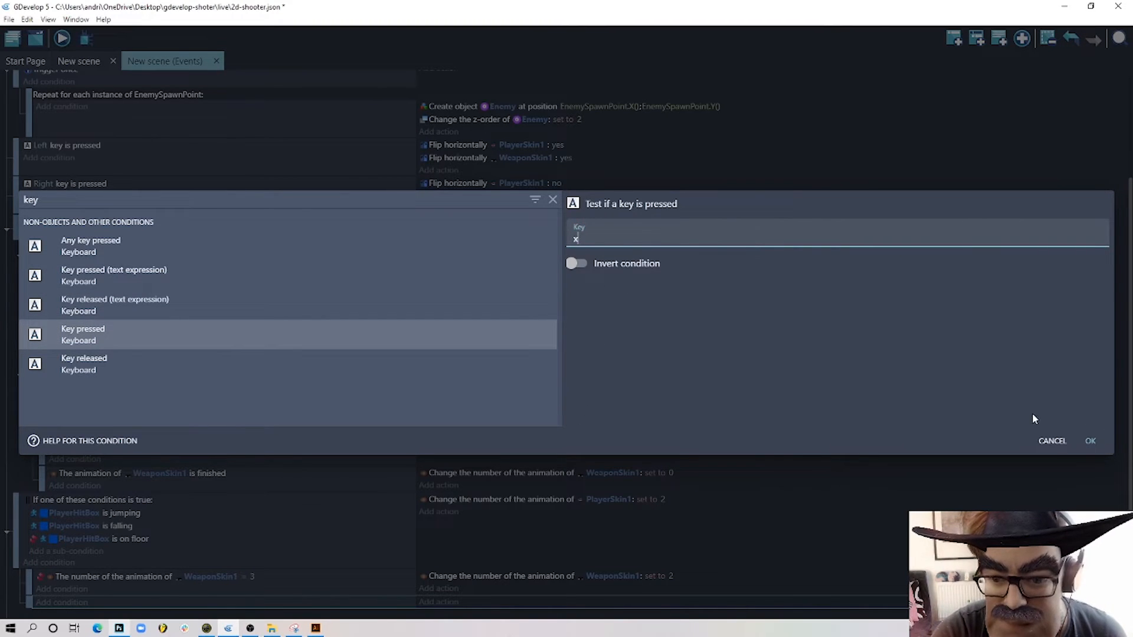
pyautogui.click(1090, 441)
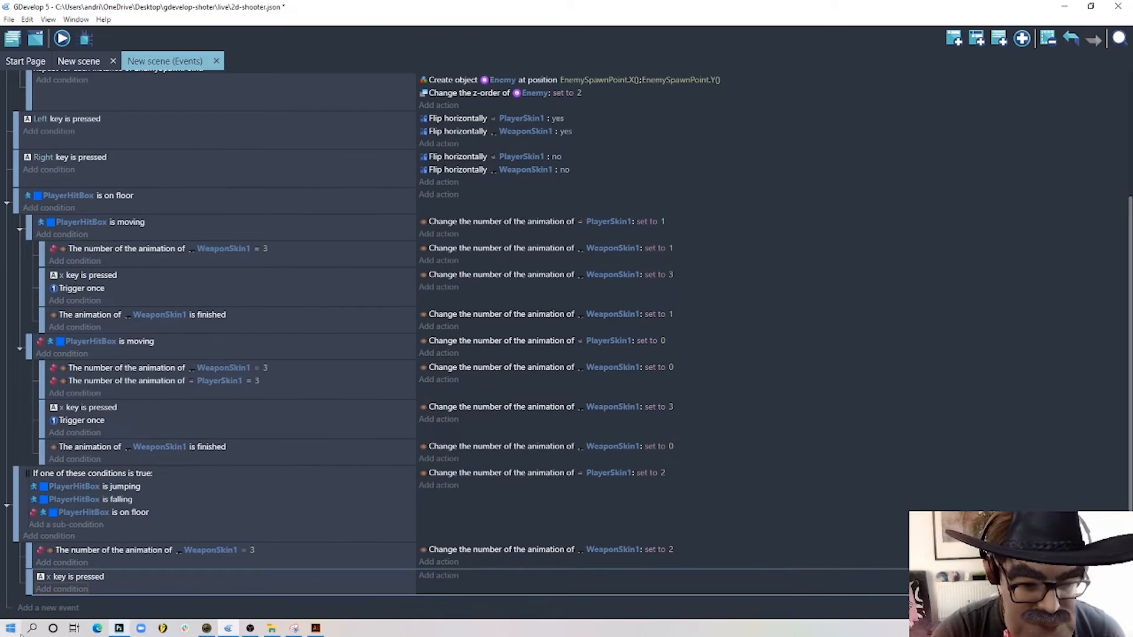
# - Add a Trigger once while true condition to the new x key sub-event under the jumping/falling event
pyautogui.click(71, 592)
pyautogui.write('trigger')
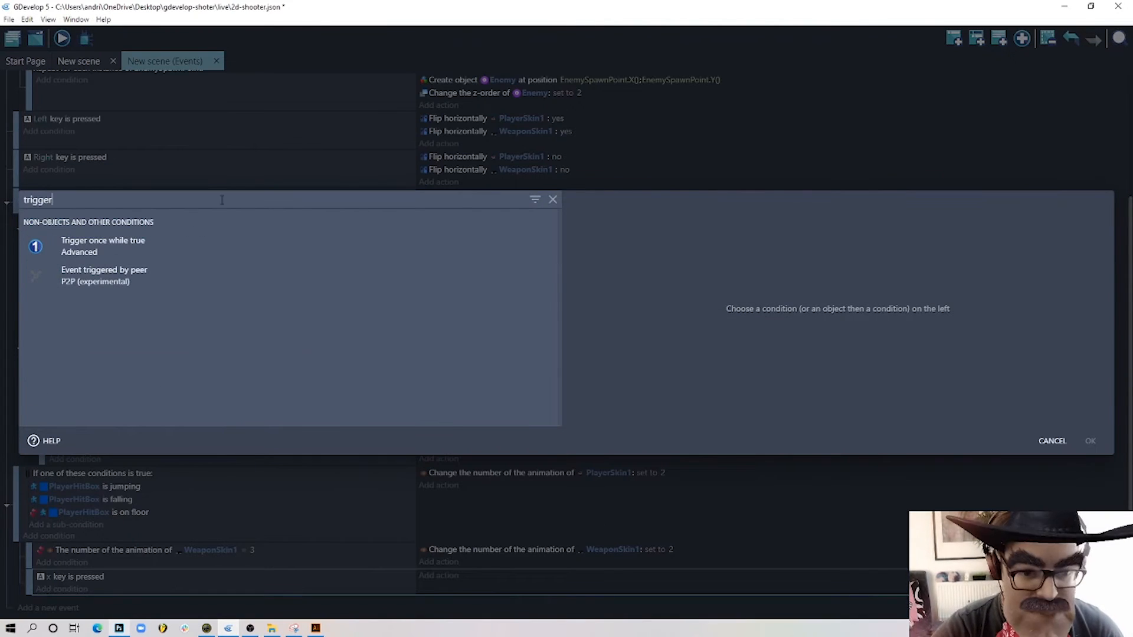
pyautogui.click(185, 240)
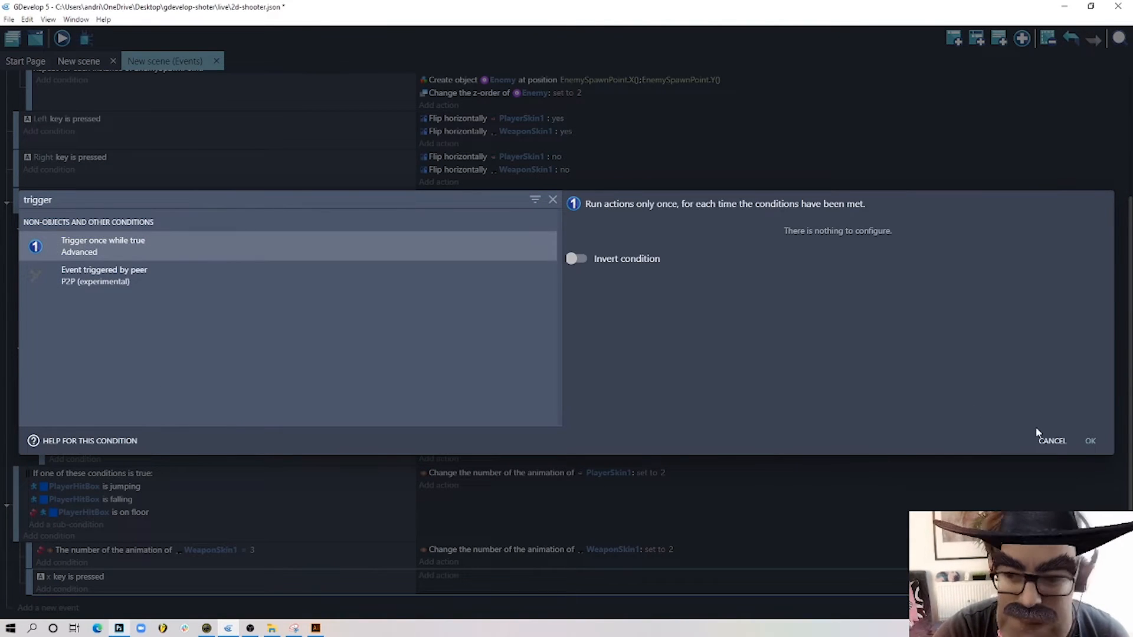
pyautogui.click(1090, 441)
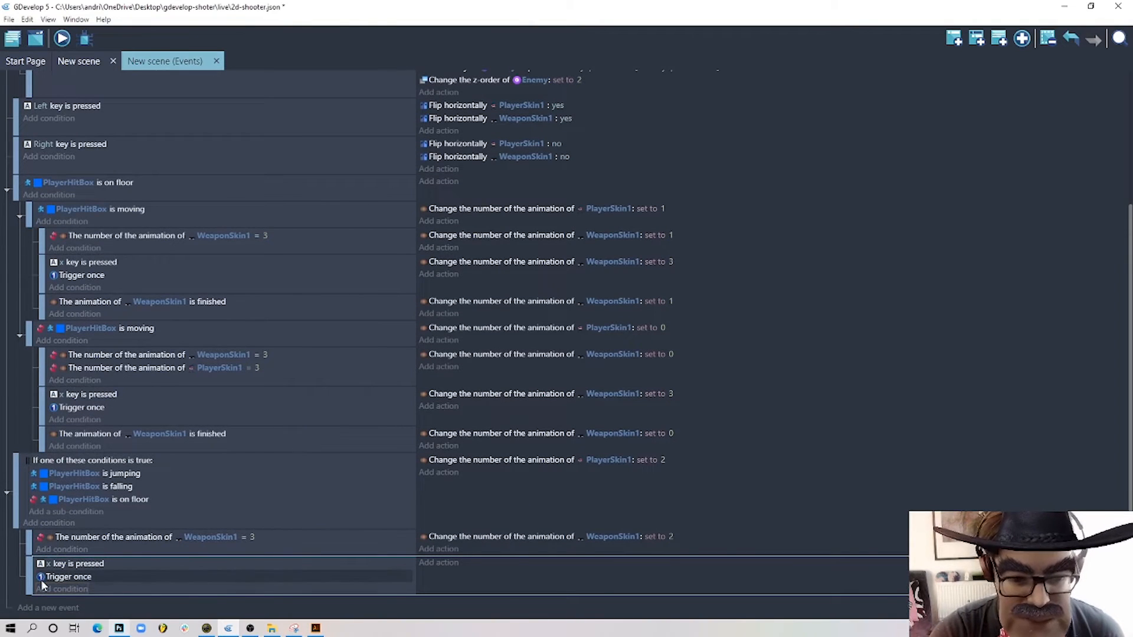
# - Add an action to the jumping/falling x key sub-event that sets WeaponSkin1's animation number to 3
pyautogui.click(438, 562)
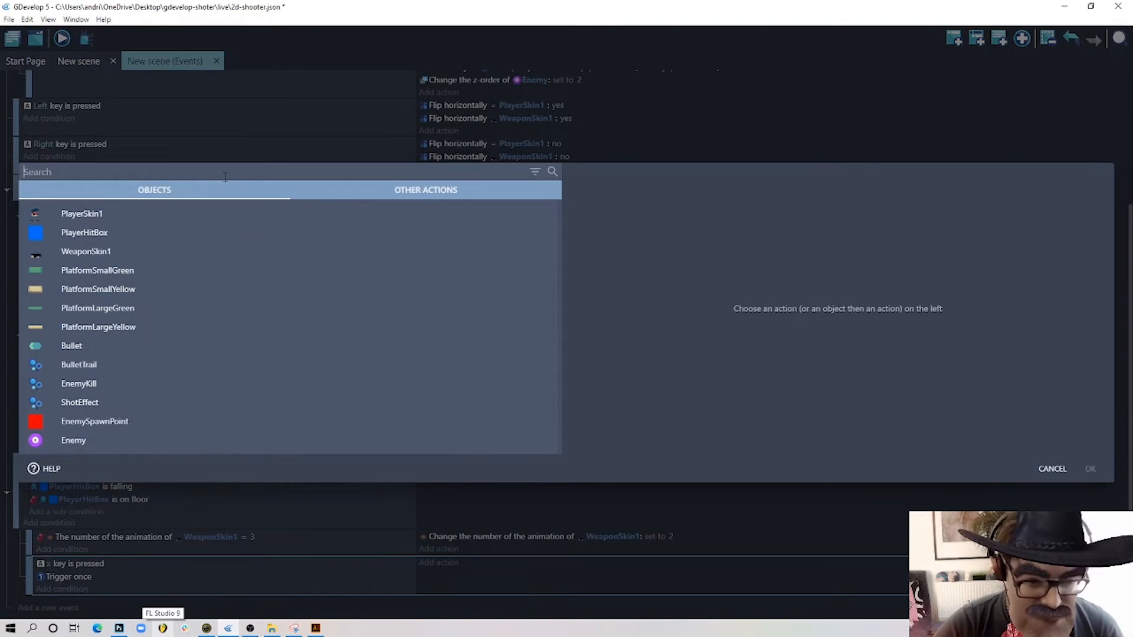
pyautogui.click(137, 252)
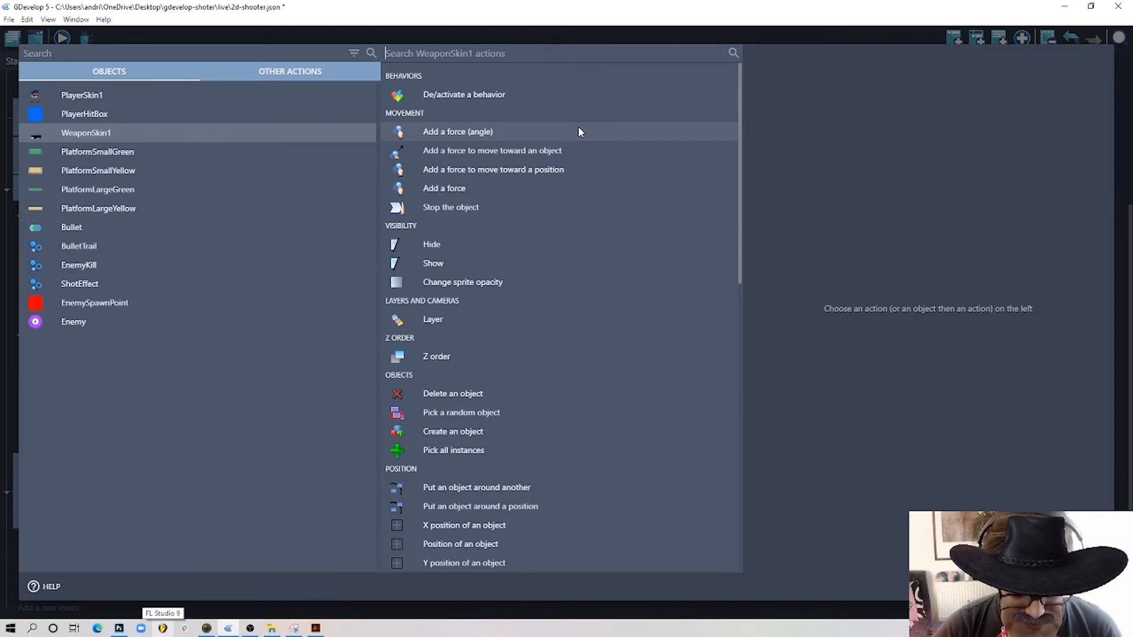
pyautogui.write('anima')
pyautogui.click(519, 203)
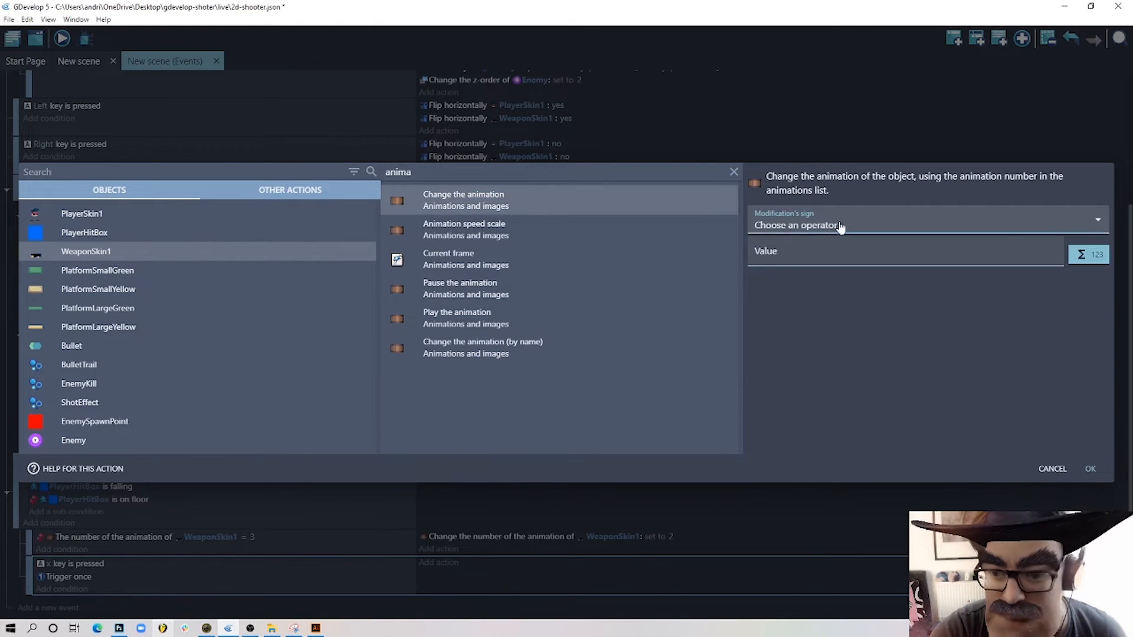
pyautogui.click(841, 227)
pyautogui.click(767, 250)
pyautogui.write('3')
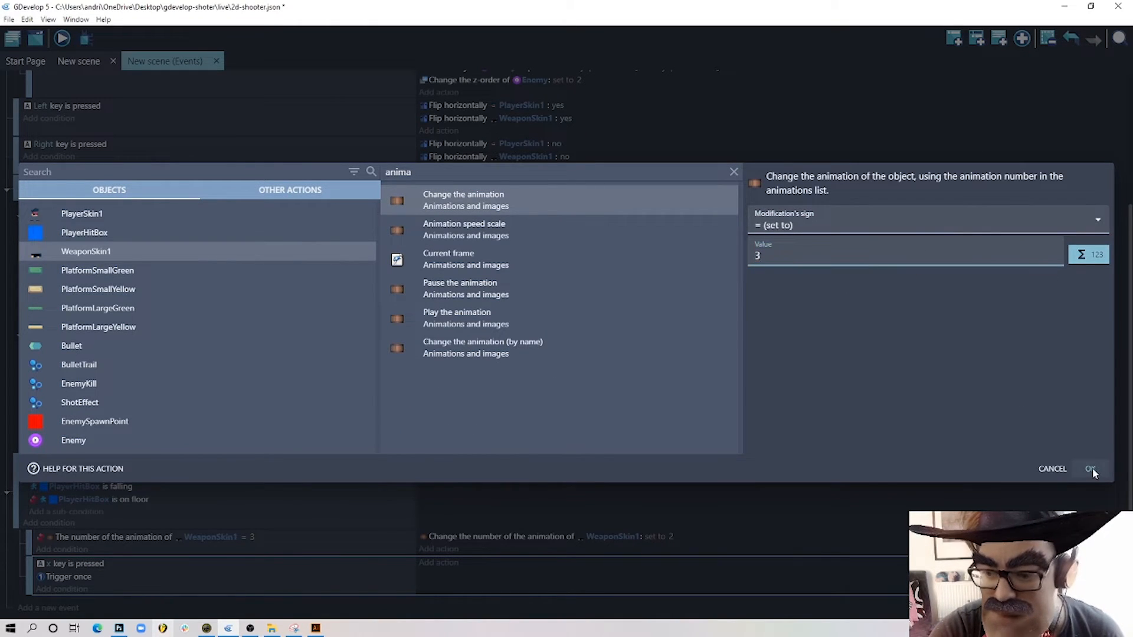
pyautogui.click(1091, 469)
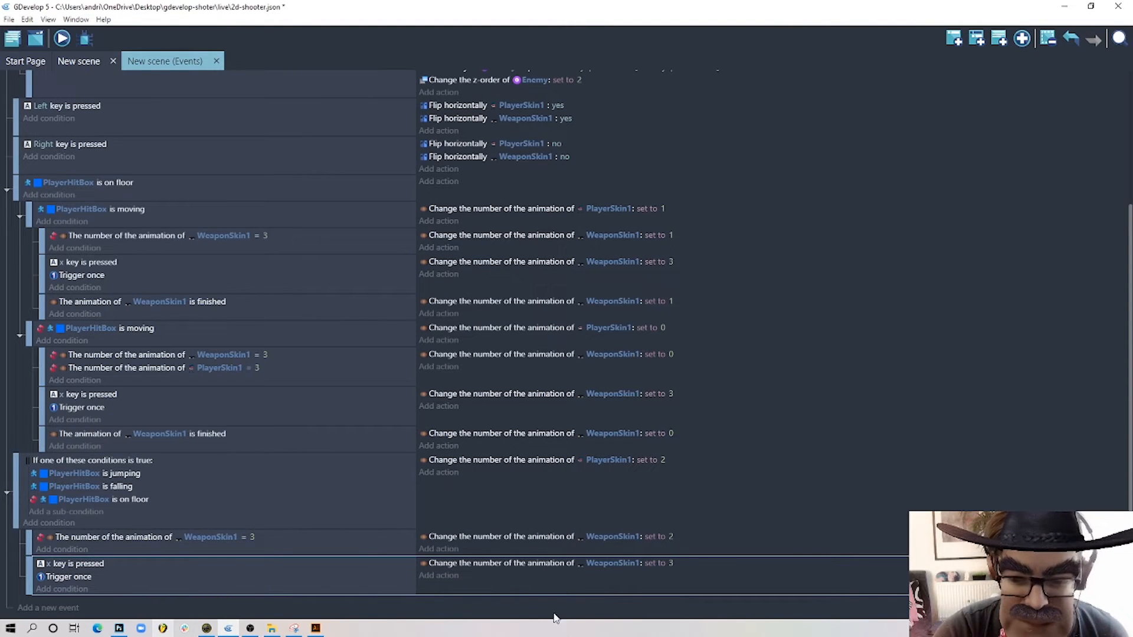
# - Add a third sub-event under the jumping/falling event with a condition that WeaponSkin1's animation is finished
pyautogui.click(954, 39)
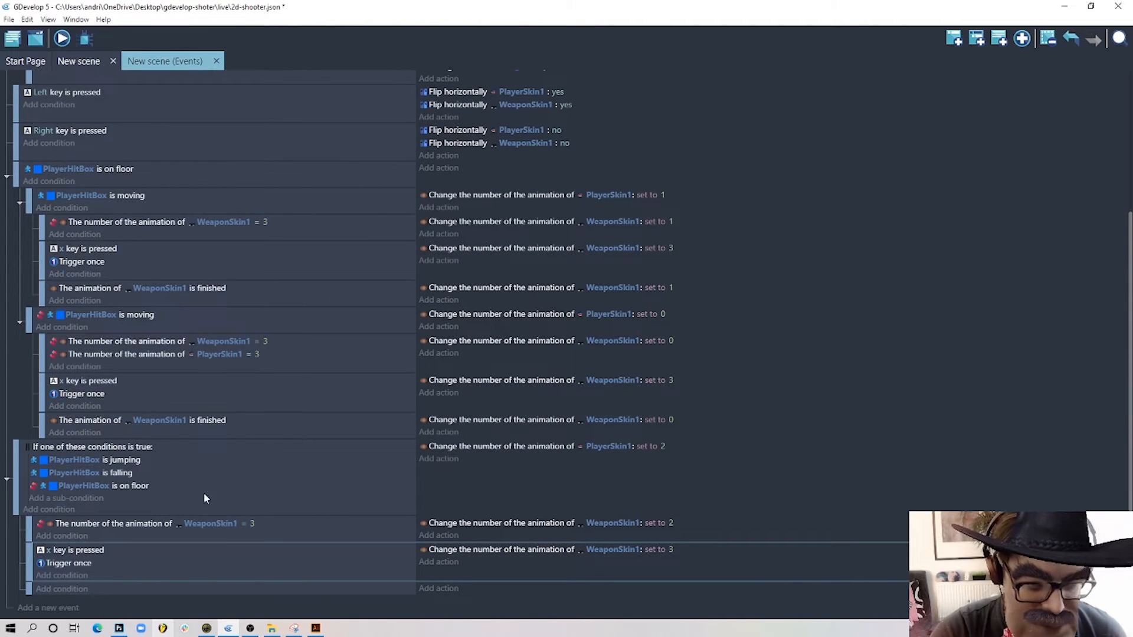
pyautogui.click(79, 589)
pyautogui.click(100, 253)
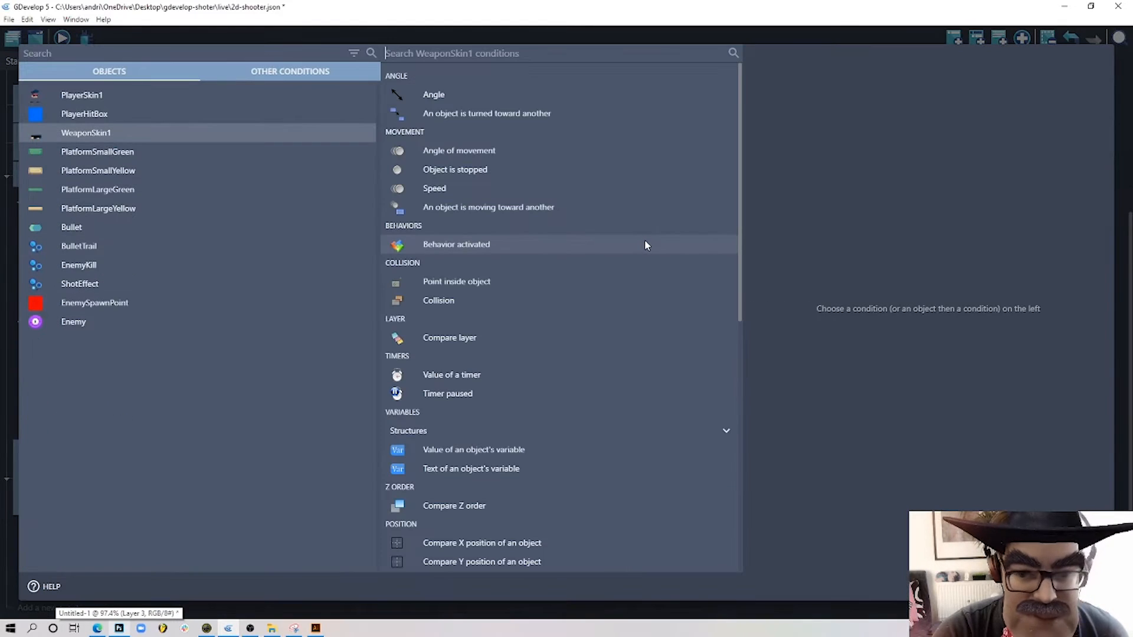
pyautogui.write('anima')
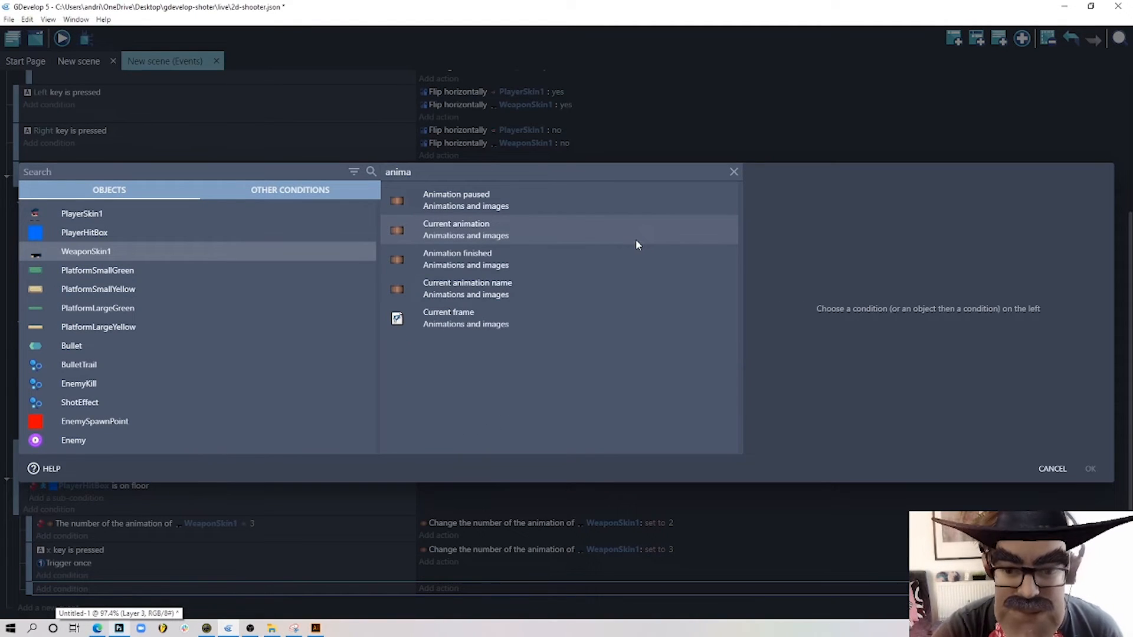
pyautogui.click(559, 262)
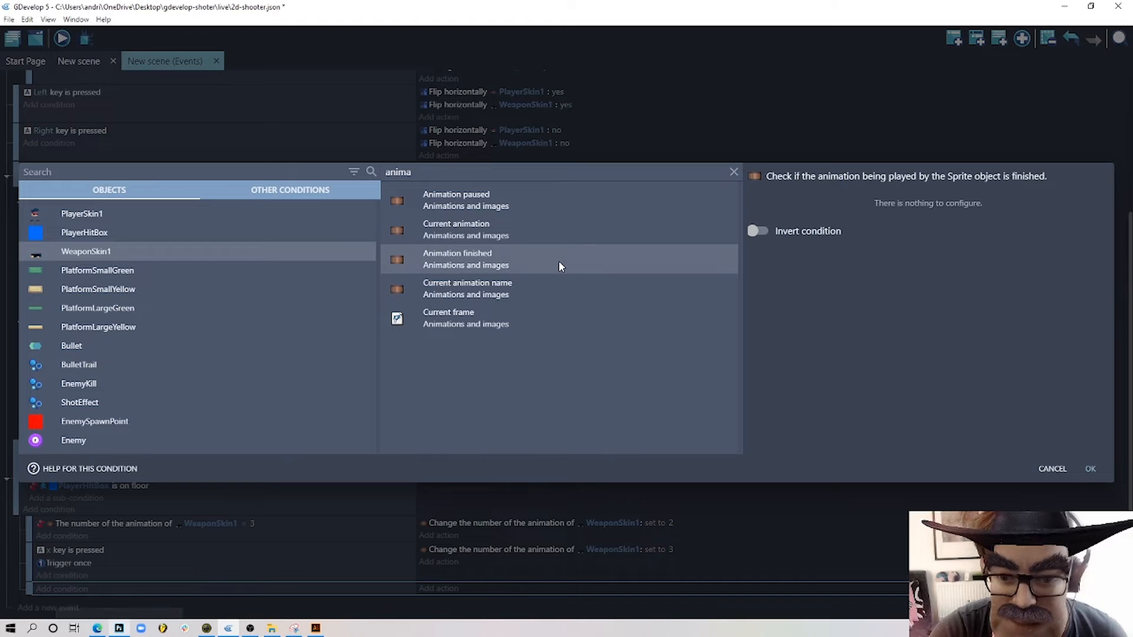
pyautogui.click(1091, 468)
# - Copy the action setting WeaponSkin1's animation to 2 from the first jumping/falling sub-event into the animation-finished sub-event
pyautogui.click(683, 528)
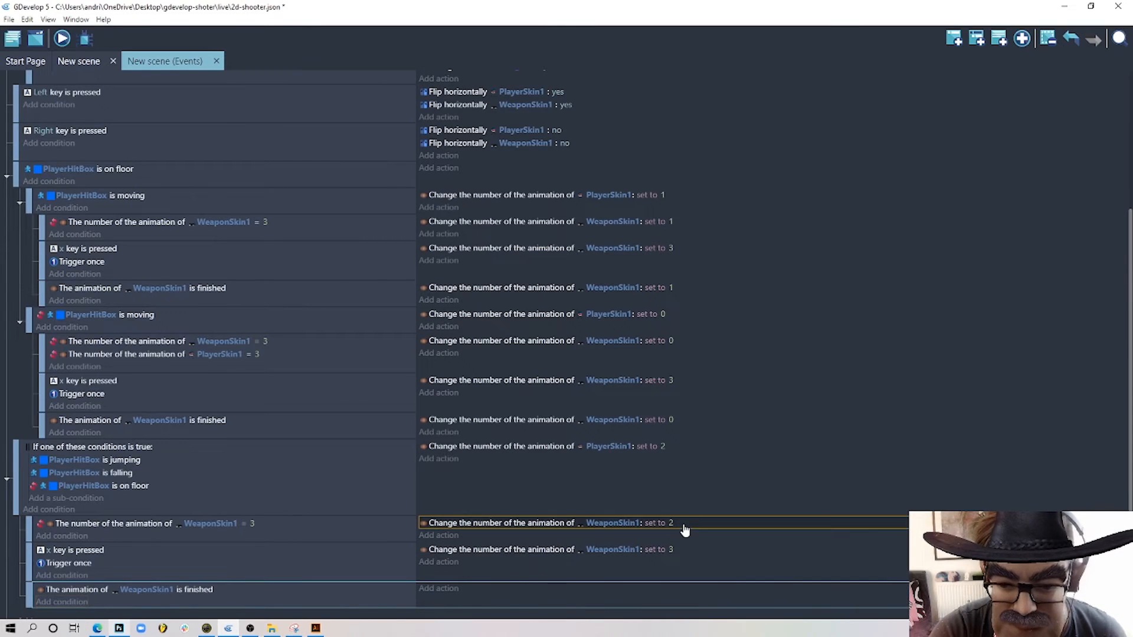
pyautogui.rightClick(683, 527)
pyautogui.click(718, 434)
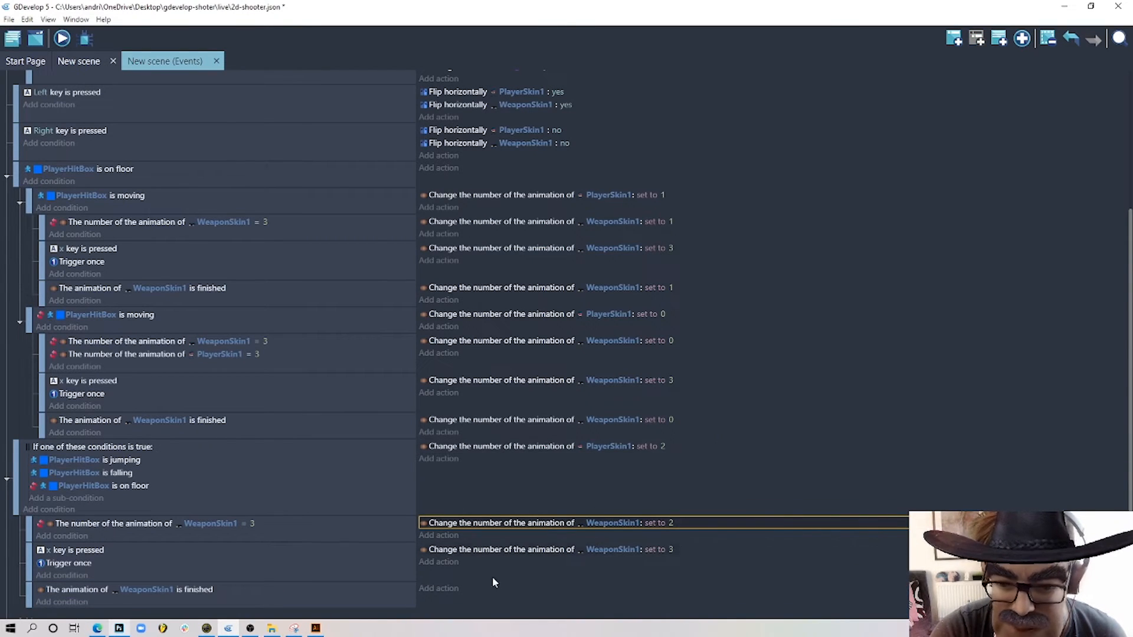
pyautogui.click(488, 591)
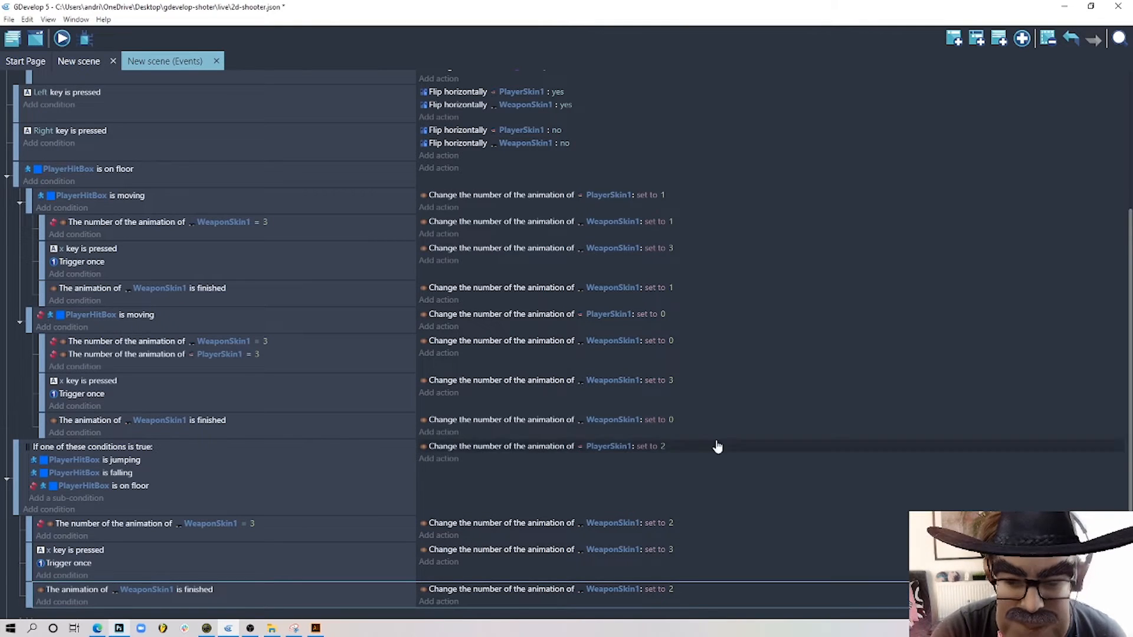
# - Preview the game and check the player and weapon animations while running, jumping, falling and turning both ways across the platforms, ending the preview when done
pyautogui.scroll(-1, 649, 370)
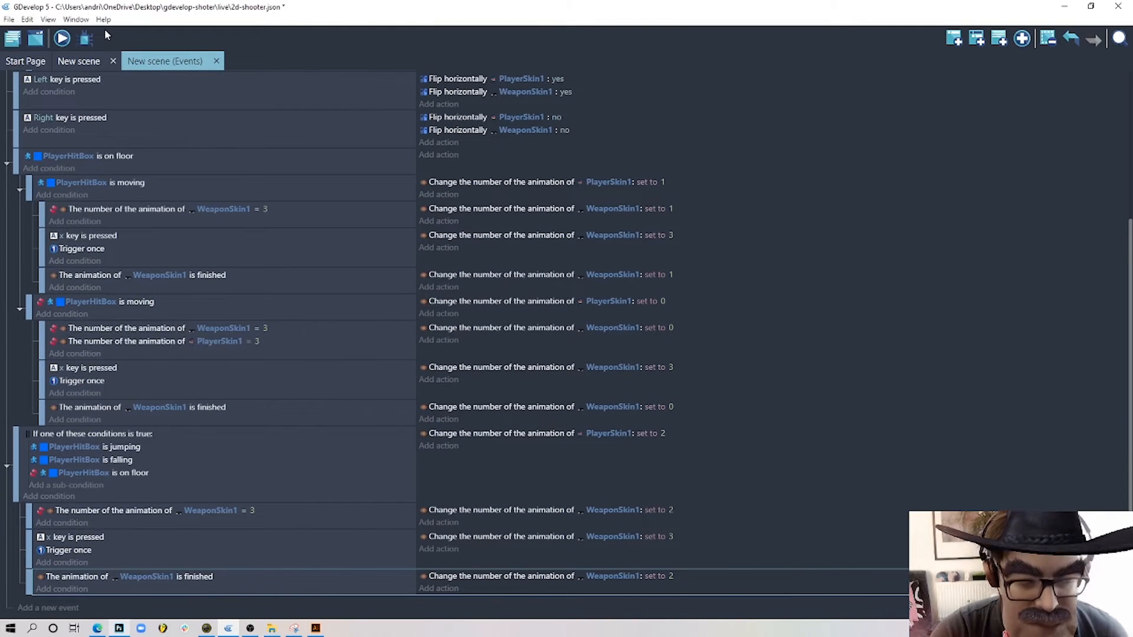
pyautogui.click(62, 39)
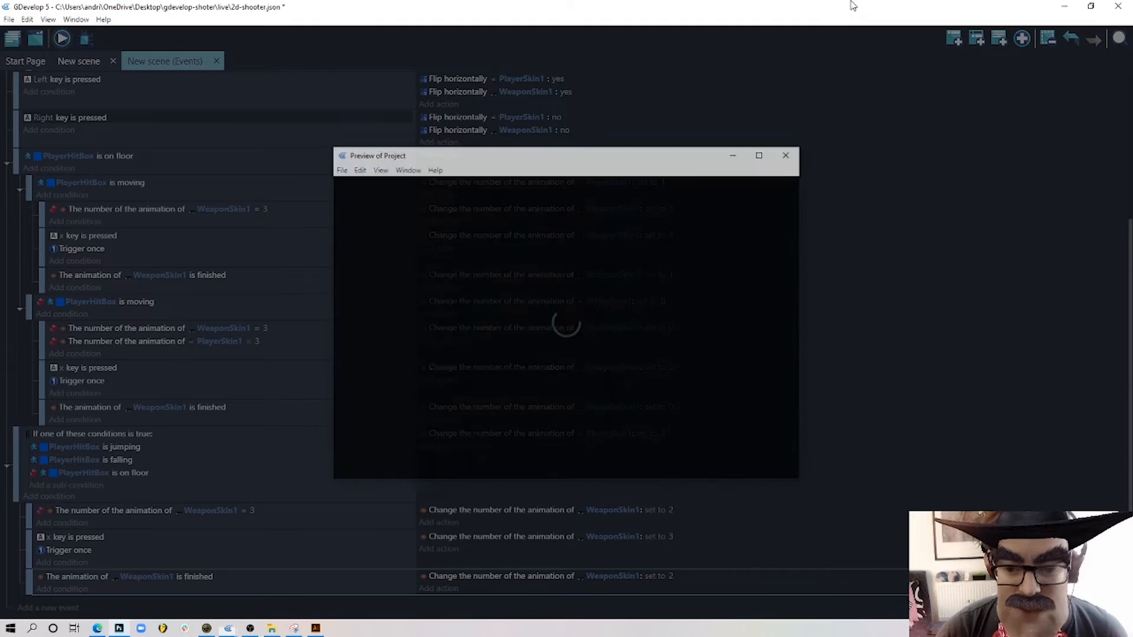
pyautogui.press('Right')
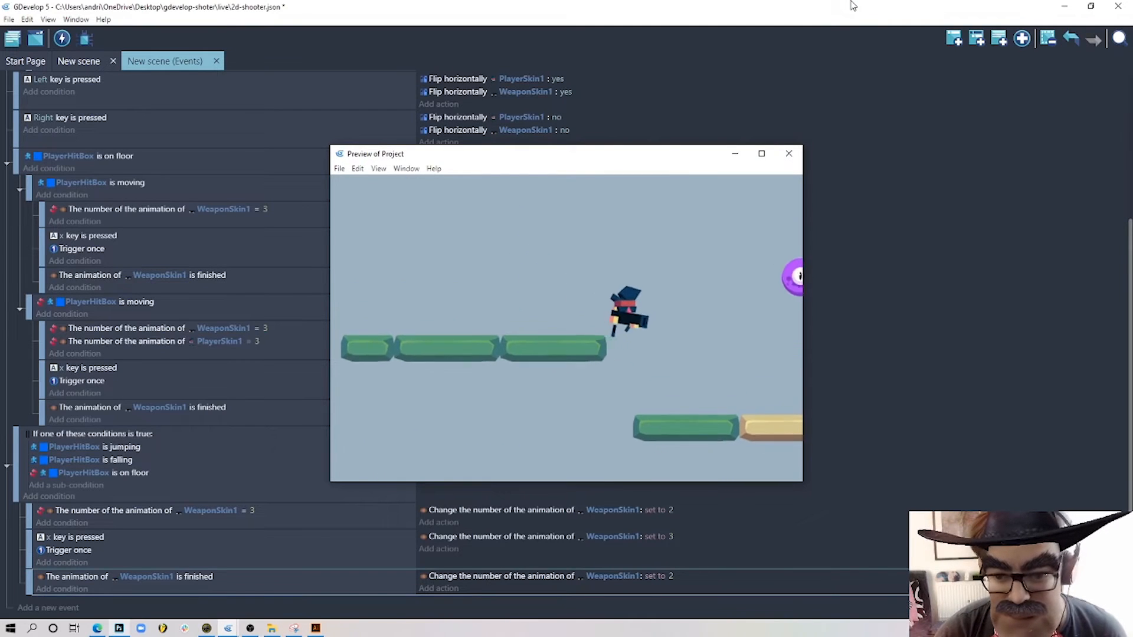
pyautogui.press('Left')
pyautogui.press('space')
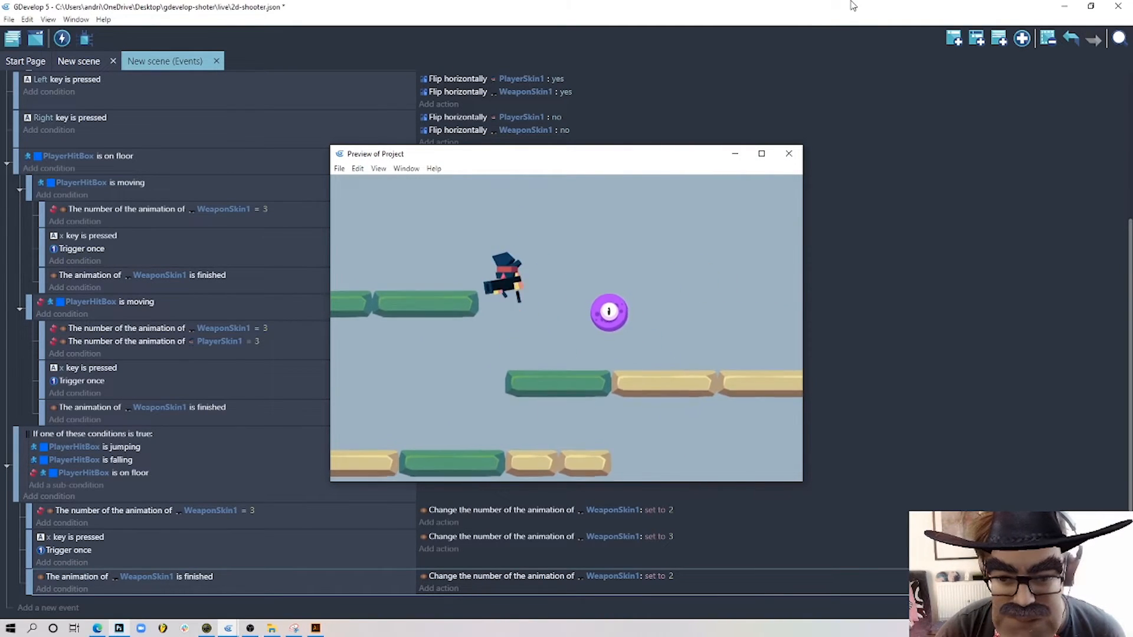
pyautogui.press('Left')
pyautogui.press('Left')
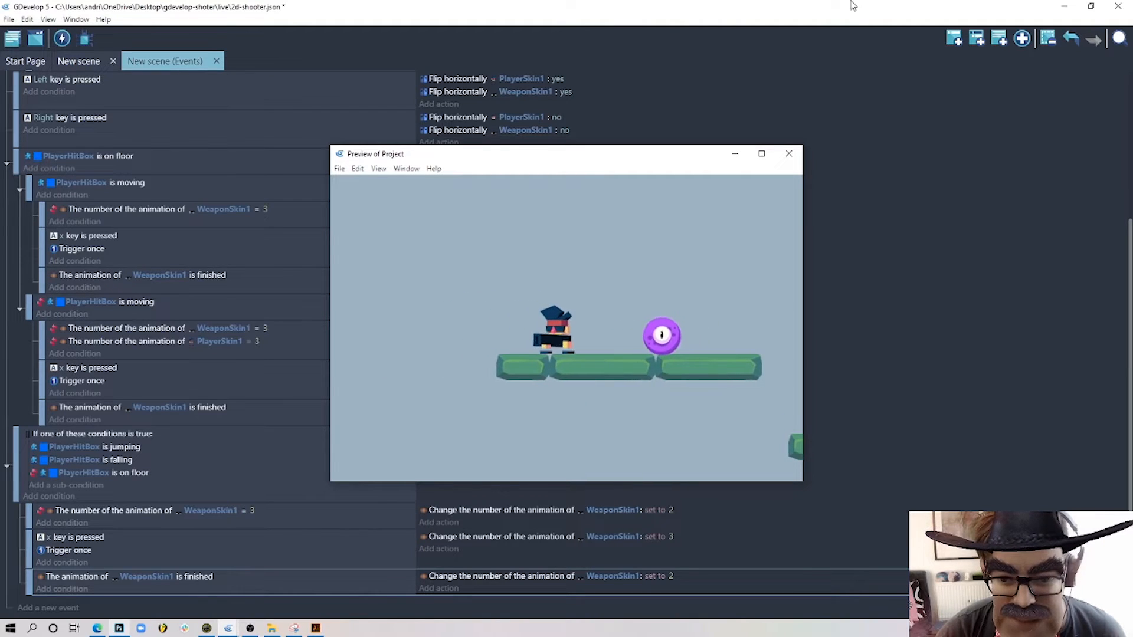
pyautogui.press('Right')
pyautogui.press('Right')
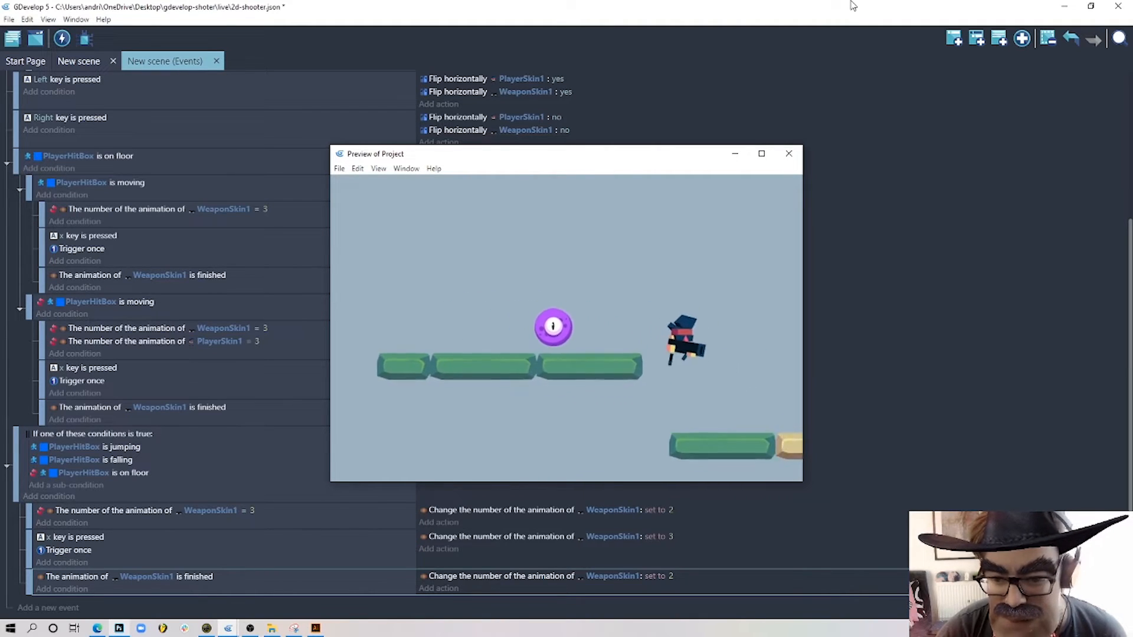
pyautogui.press('Left')
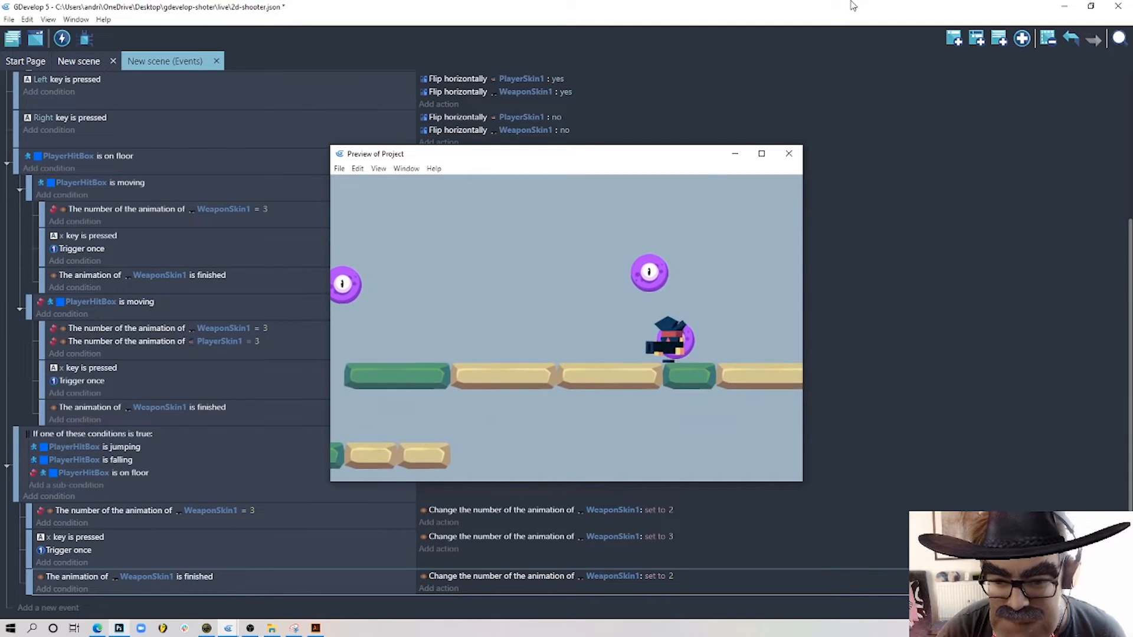
pyautogui.press('space')
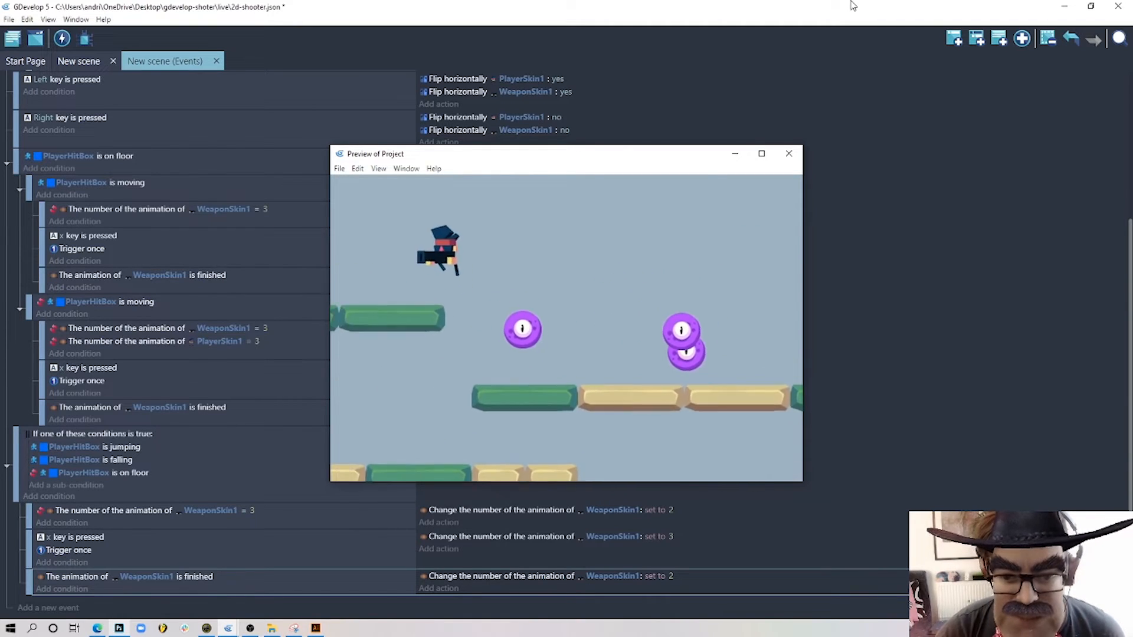
pyautogui.press('Right')
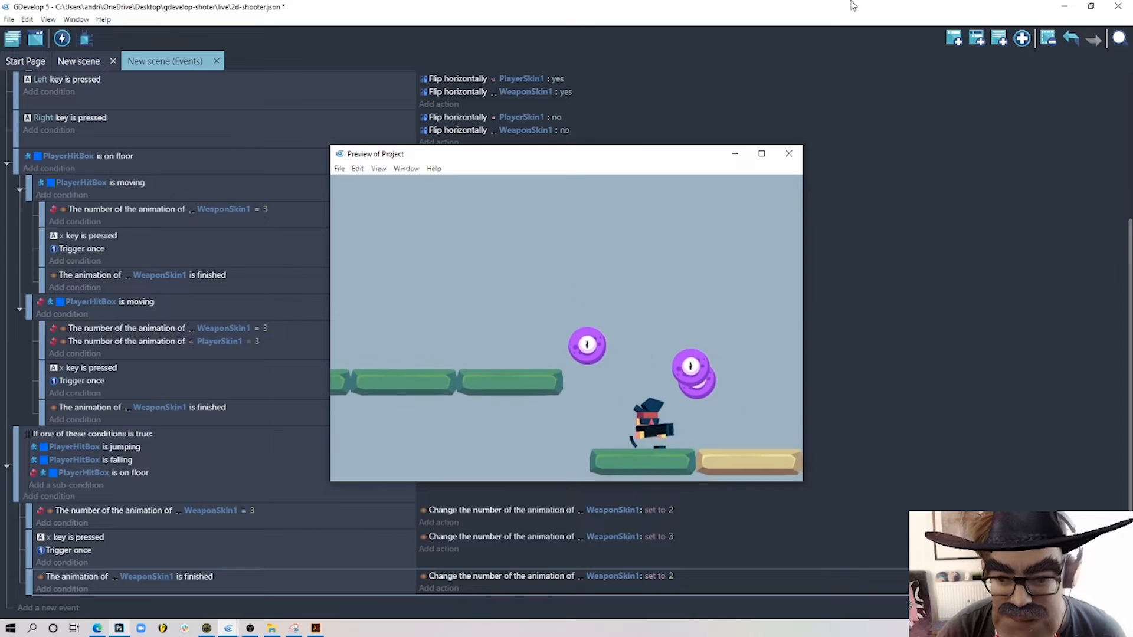
pyautogui.press('Left')
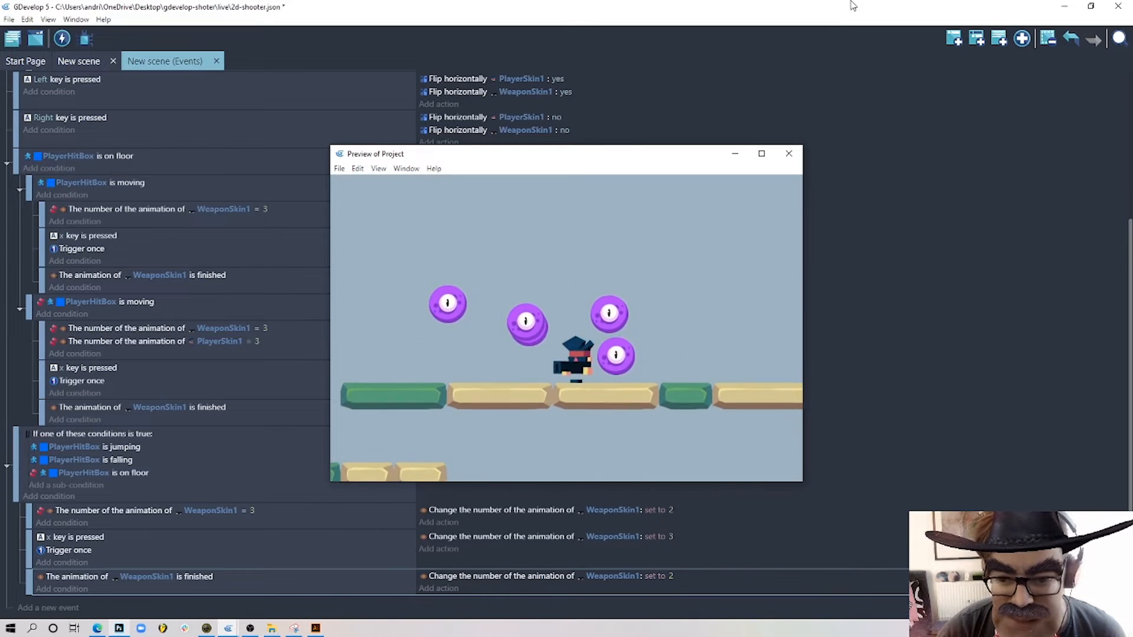
pyautogui.press('space')
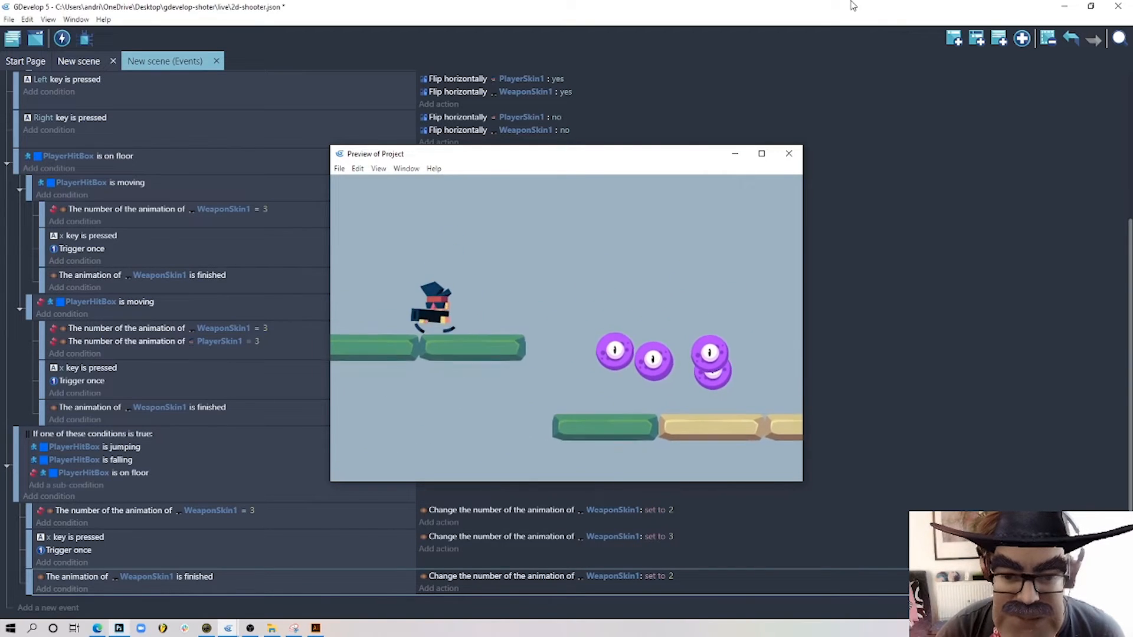
pyautogui.press('Right')
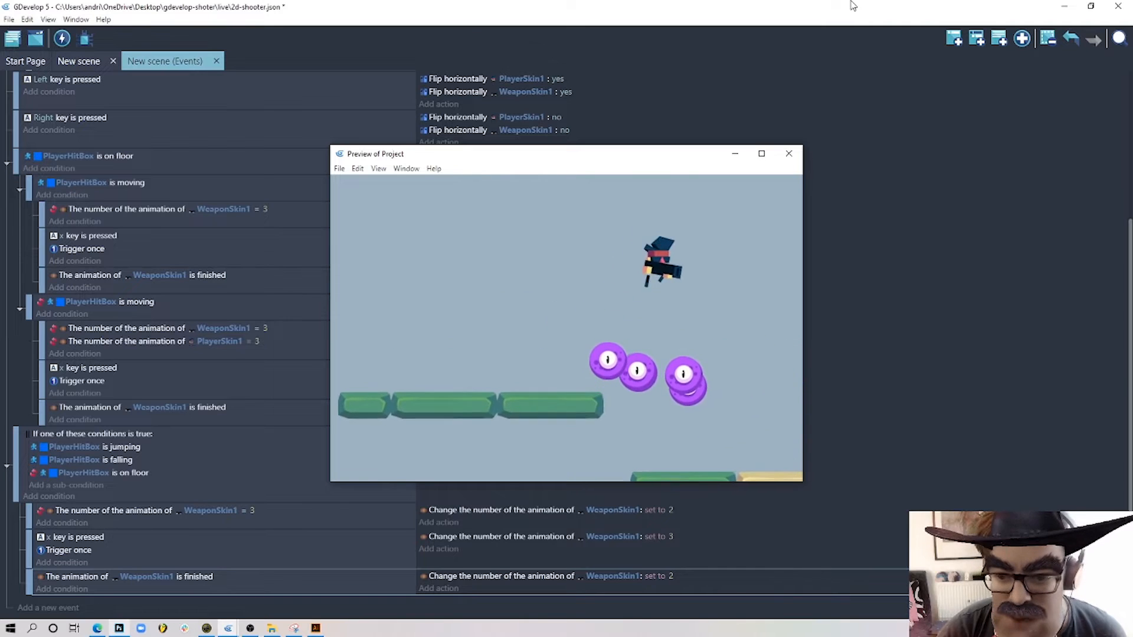
pyautogui.press('Left')
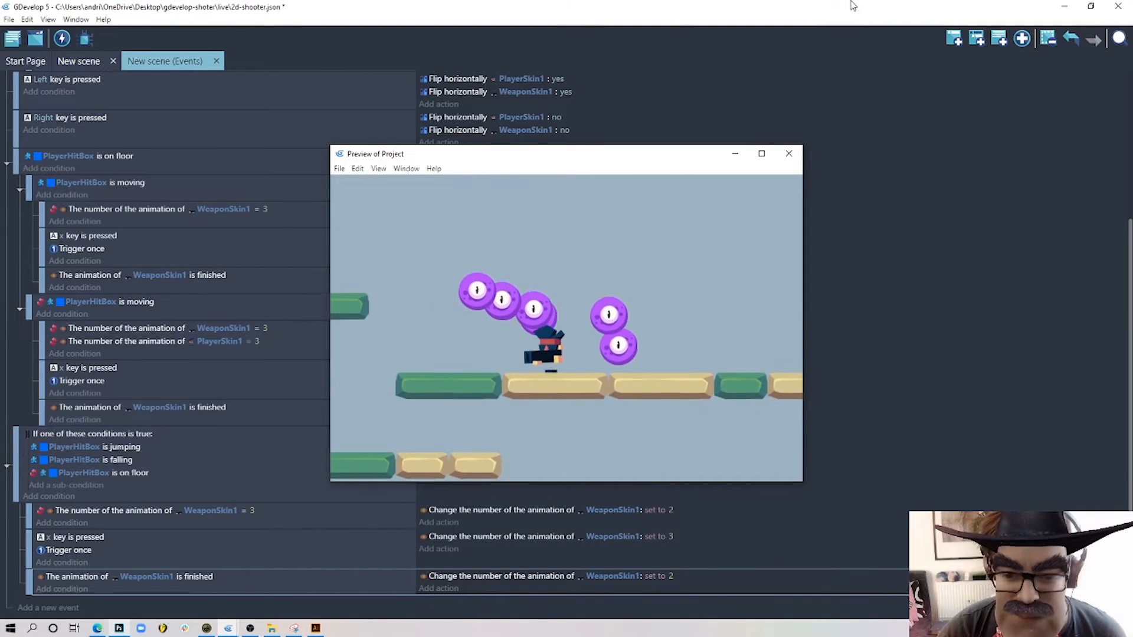
pyautogui.press('space')
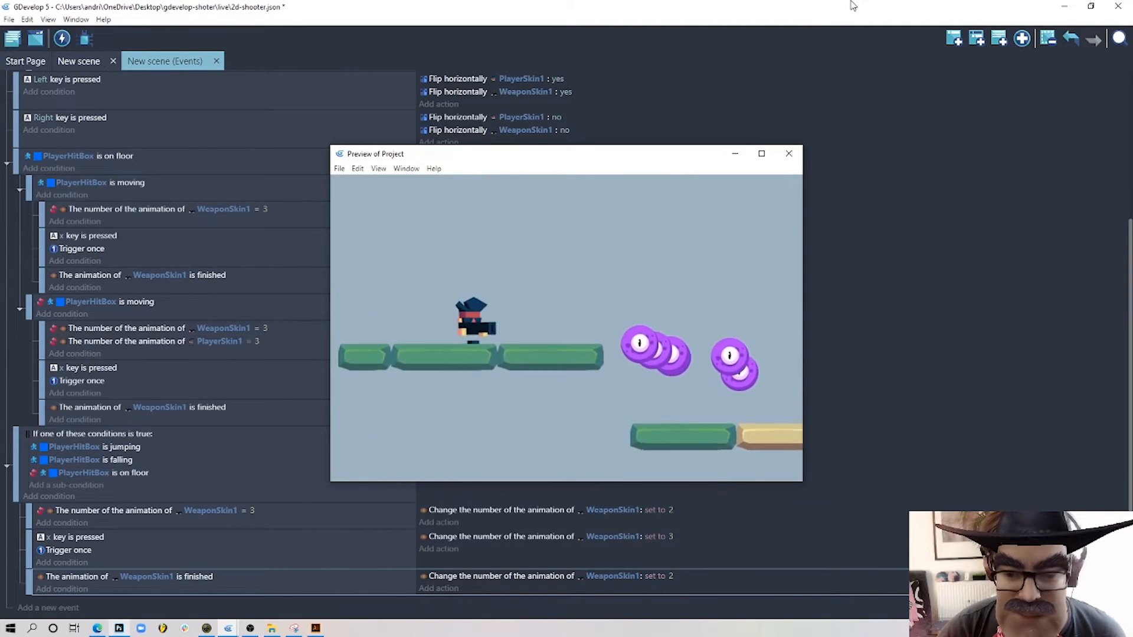
pyautogui.press('space')
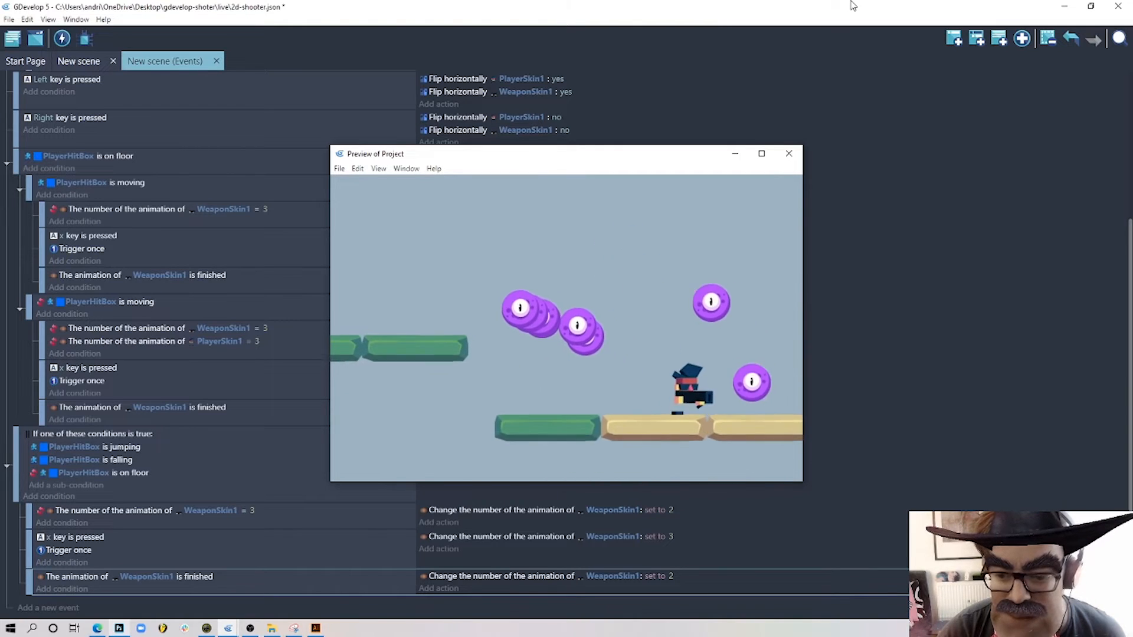
pyautogui.press('Left')
pyautogui.press('space')
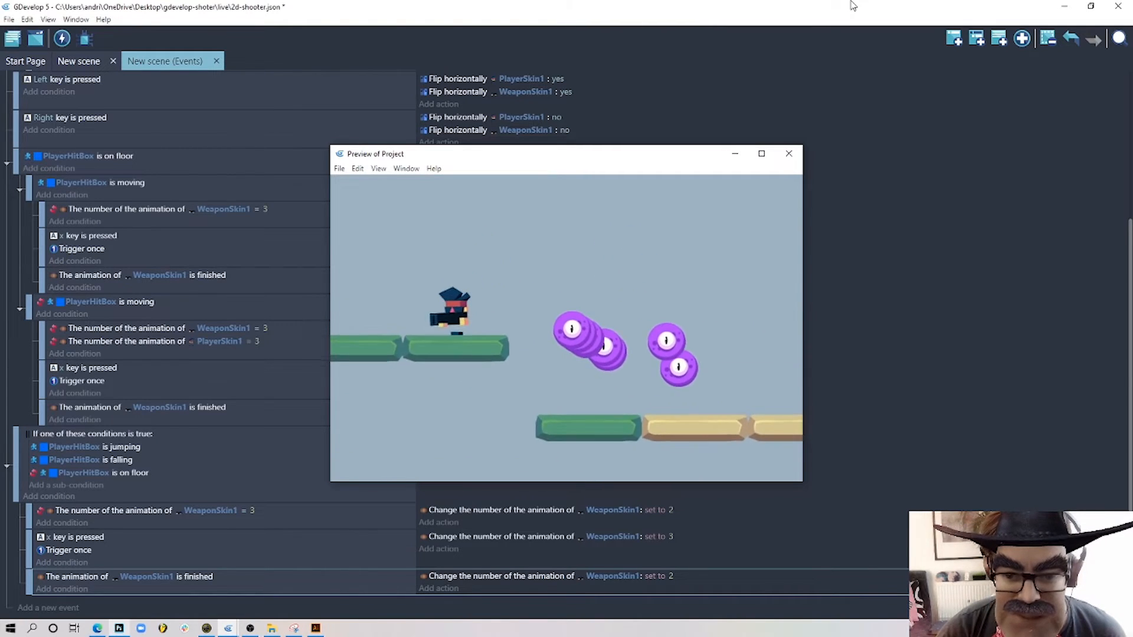
pyautogui.press('space')
pyautogui.press('Right')
pyautogui.press('space')
pyautogui.press('Right')
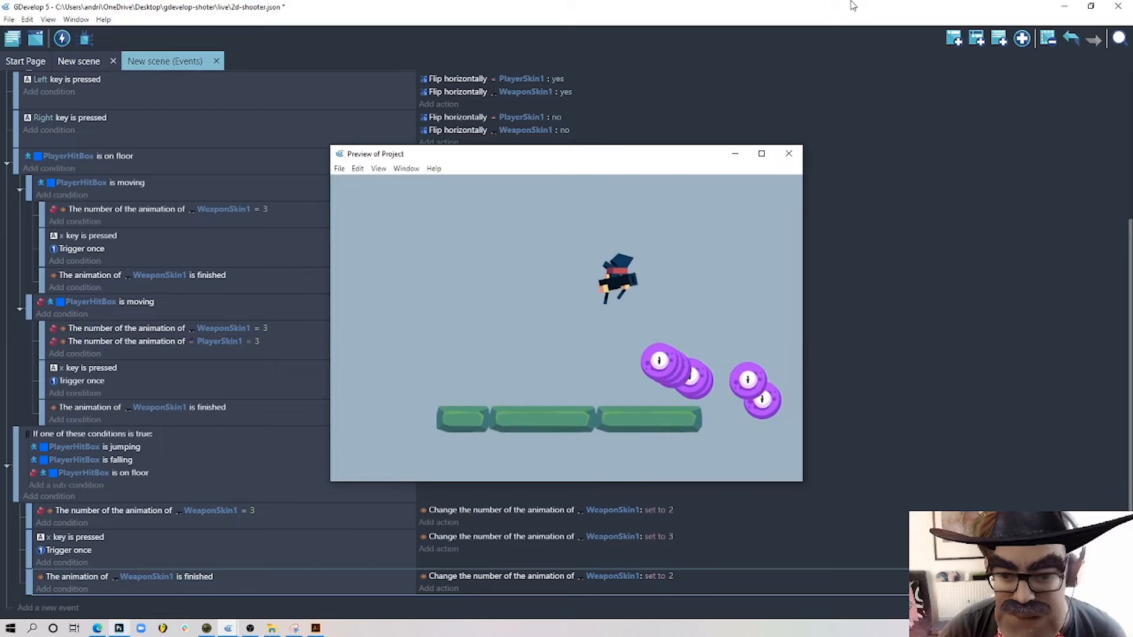
pyautogui.press('Left')
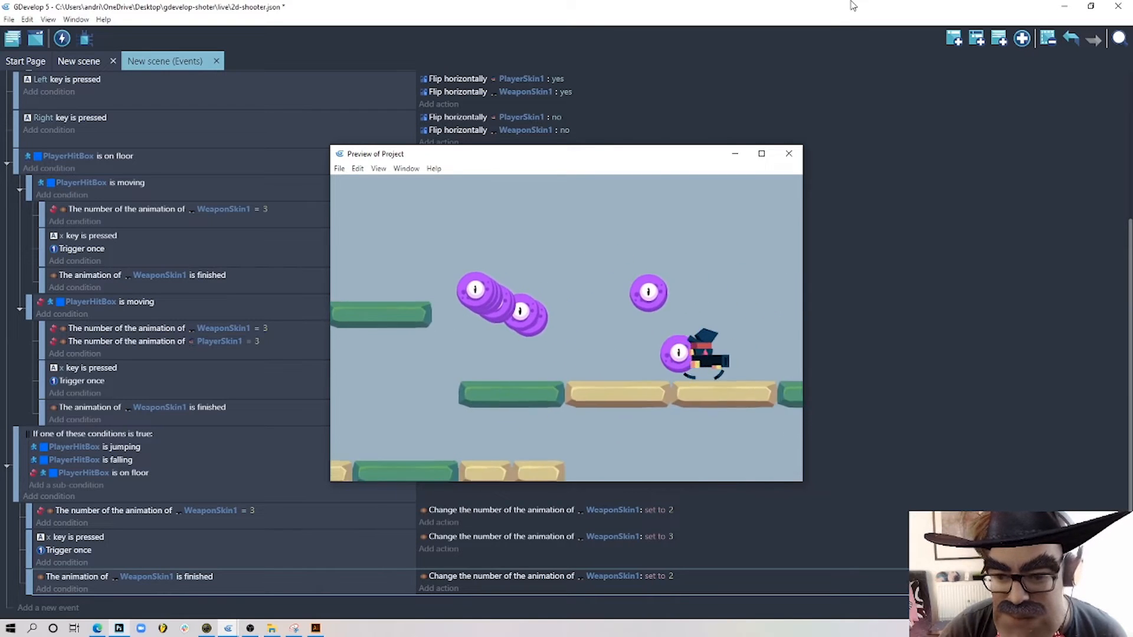
pyautogui.press('space')
pyautogui.press('Right')
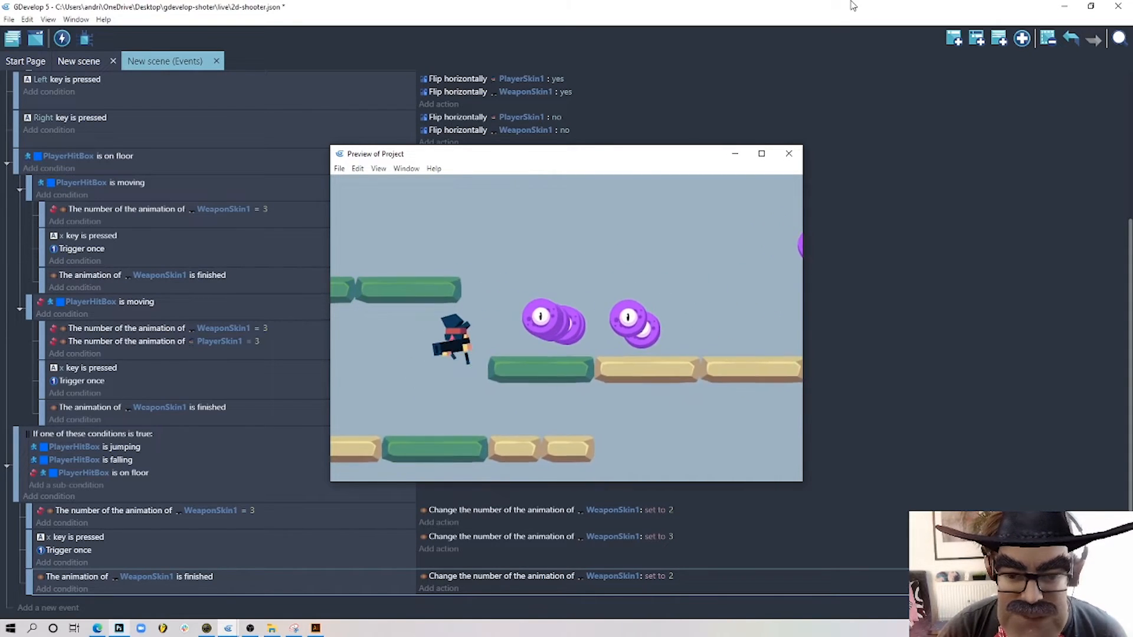
pyautogui.press('space')
pyautogui.press('Left')
pyautogui.press('space')
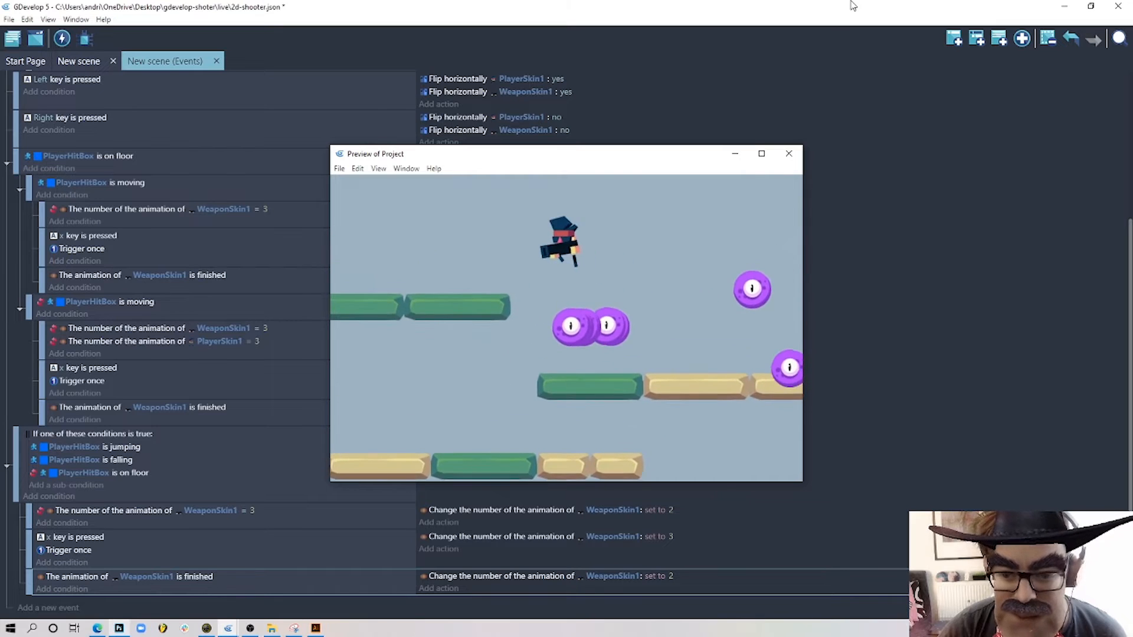
pyautogui.press('Right')
pyautogui.press('space')
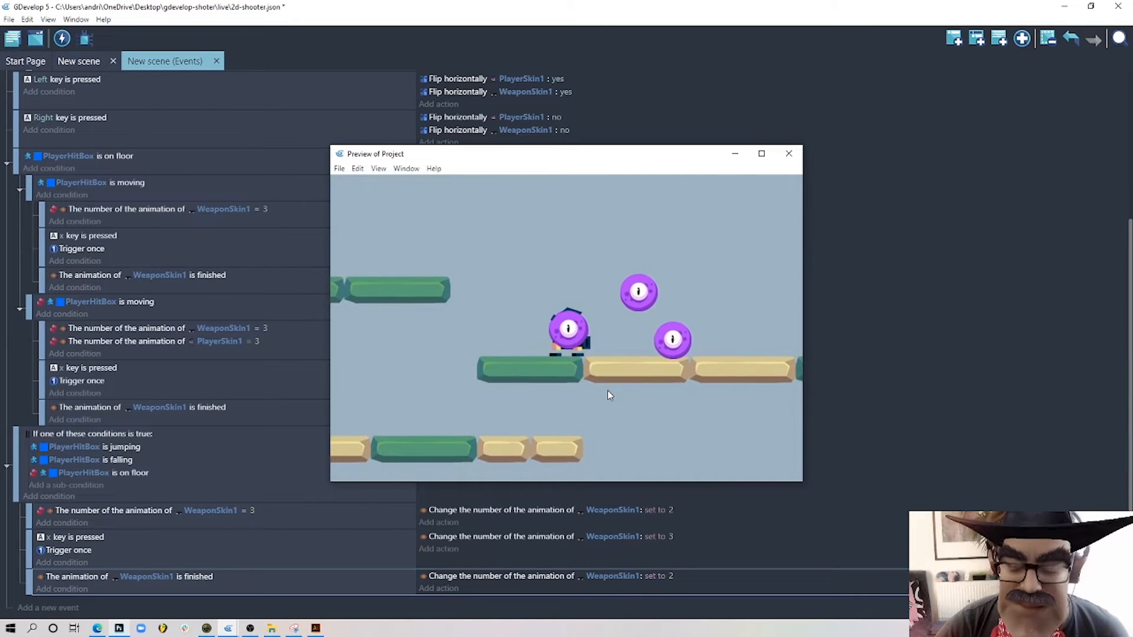
pyautogui.press('Left')
pyautogui.press('Right')
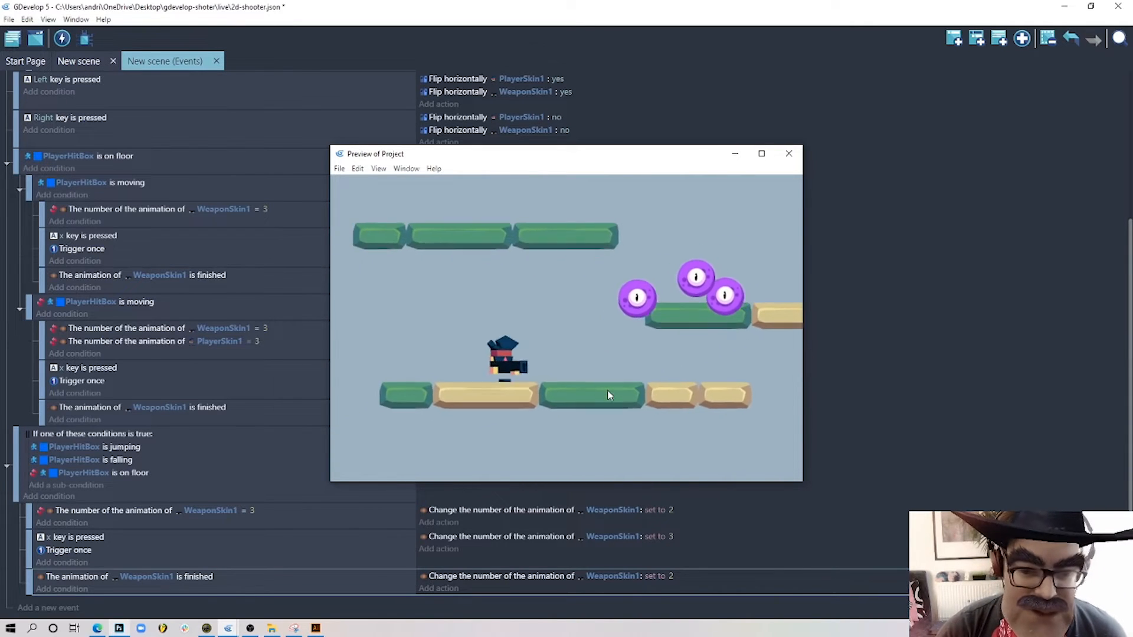
pyautogui.press('space')
pyautogui.press('Left')
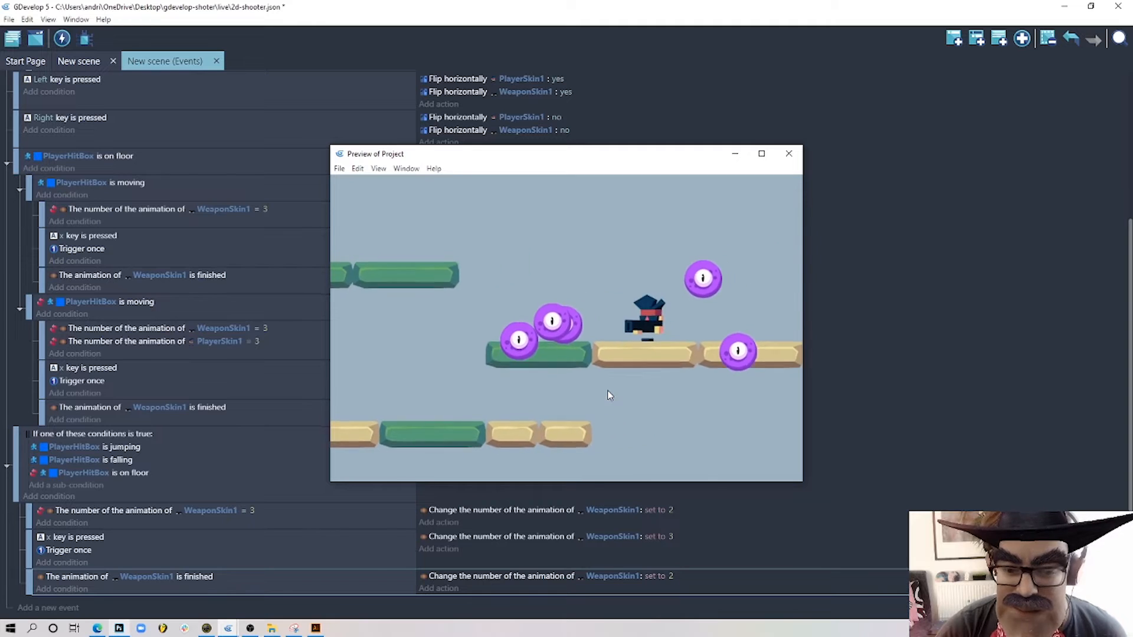
pyautogui.press('space')
pyautogui.press('Right')
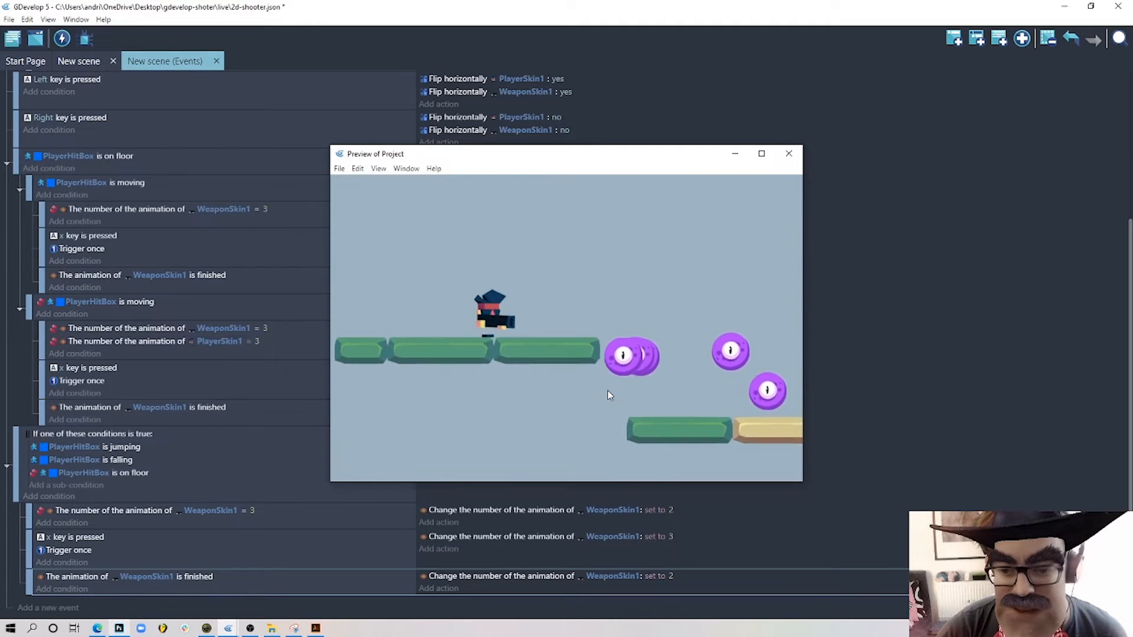
pyautogui.press('space')
pyautogui.press('Left')
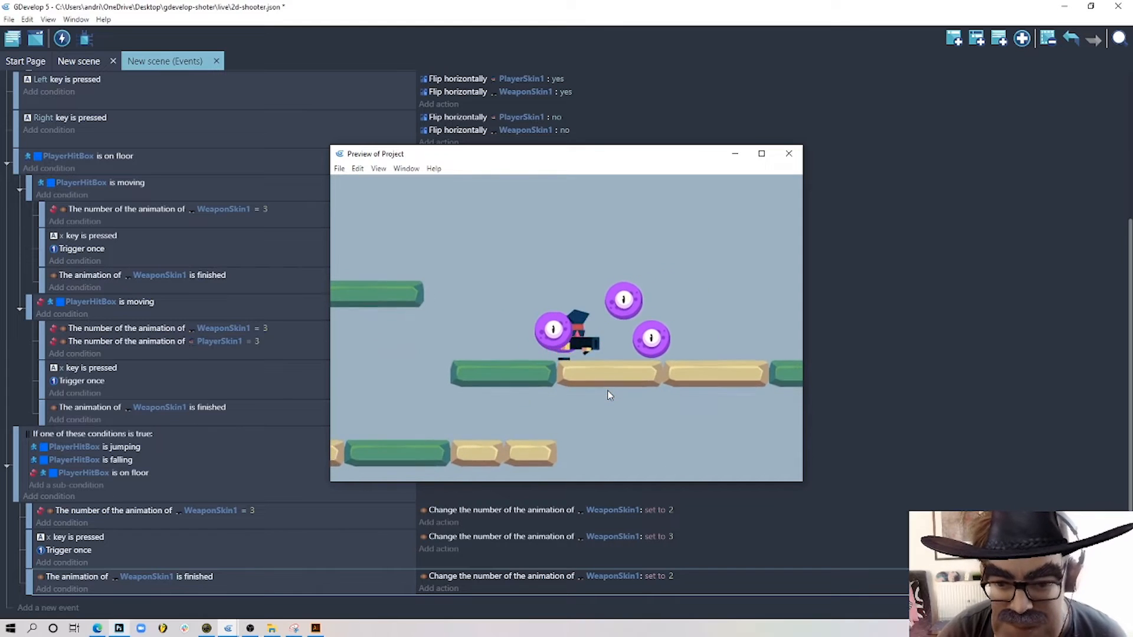
pyautogui.hotkey('alt', 'F4')
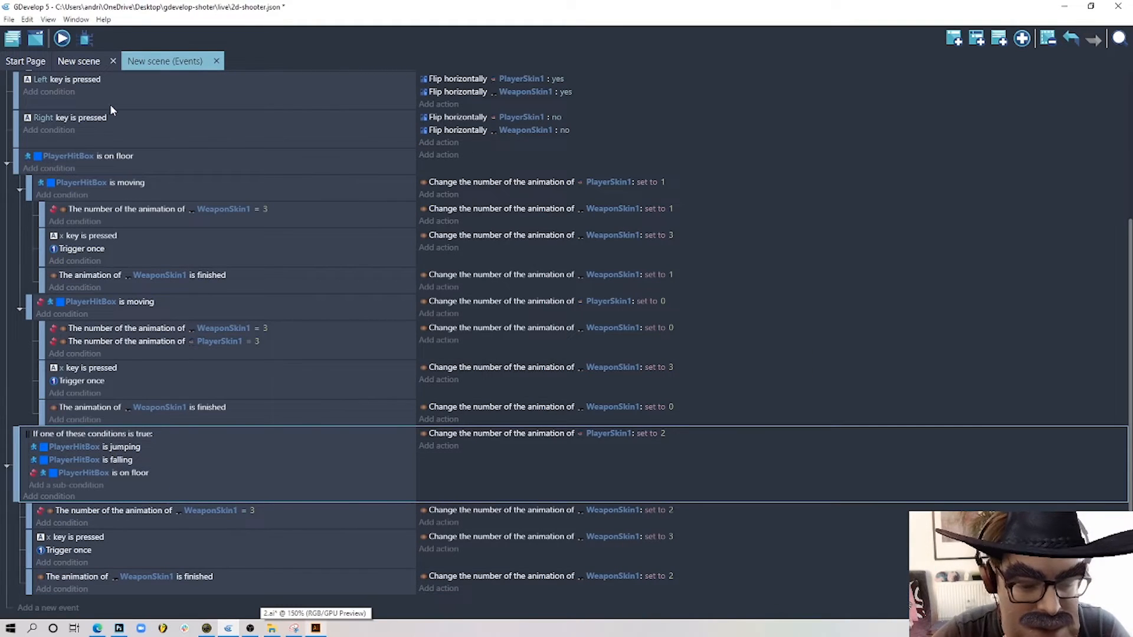
# - In the scene layout, move the WeaponSkin1 instance up to Y 45
pyautogui.click(89, 62)
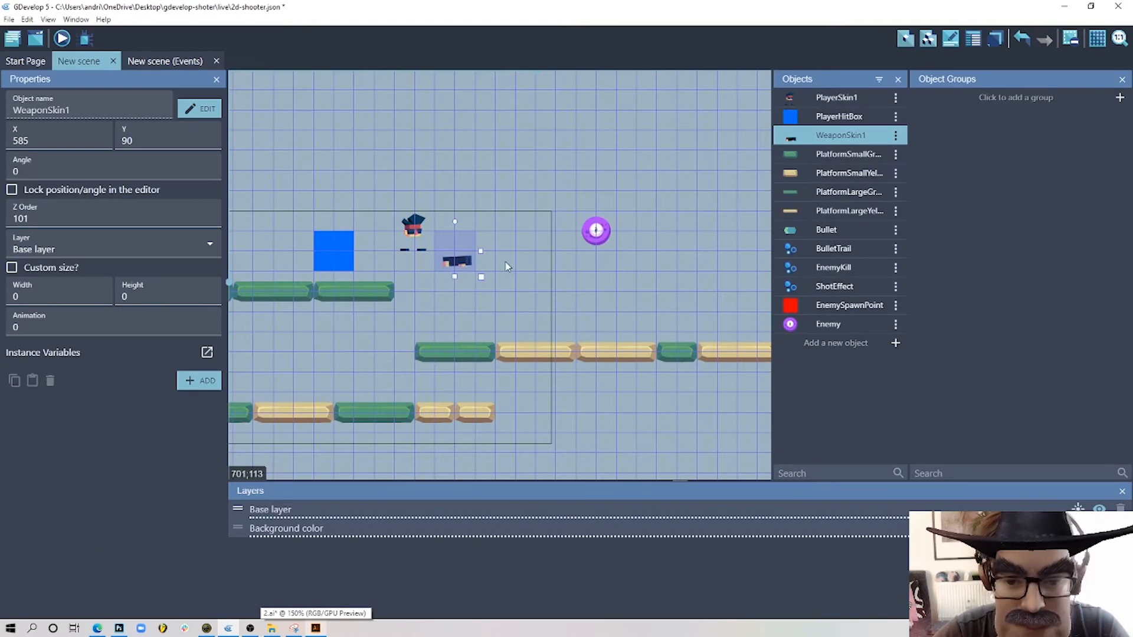
pyautogui.moveTo(471, 267)
pyautogui.mouseDown()
pyautogui.moveTo(531, 228)
pyautogui.moveTo(485, 242)
pyautogui.moveTo(470, 289)
pyautogui.mouseUp()
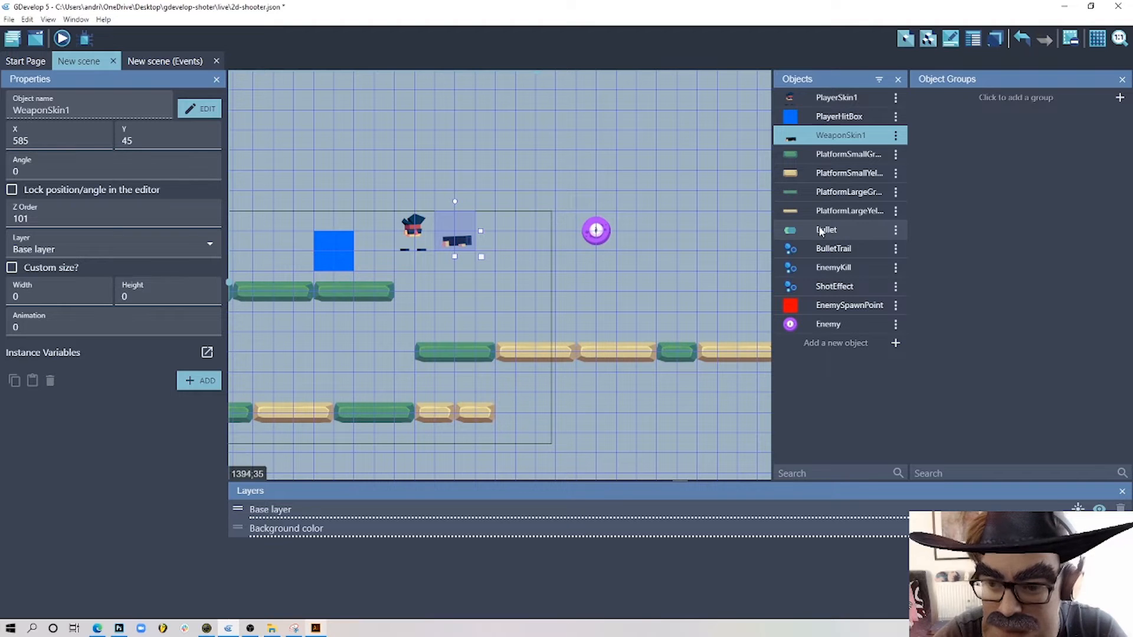
# - Place a Bullet instance above the player at X 675, Y -135 and remove the DestroyOutside behavior from the Bullet object
pyautogui.moveTo(820, 231); pyautogui.dragTo(500, 152)
pyautogui.doubleClick(501, 153)
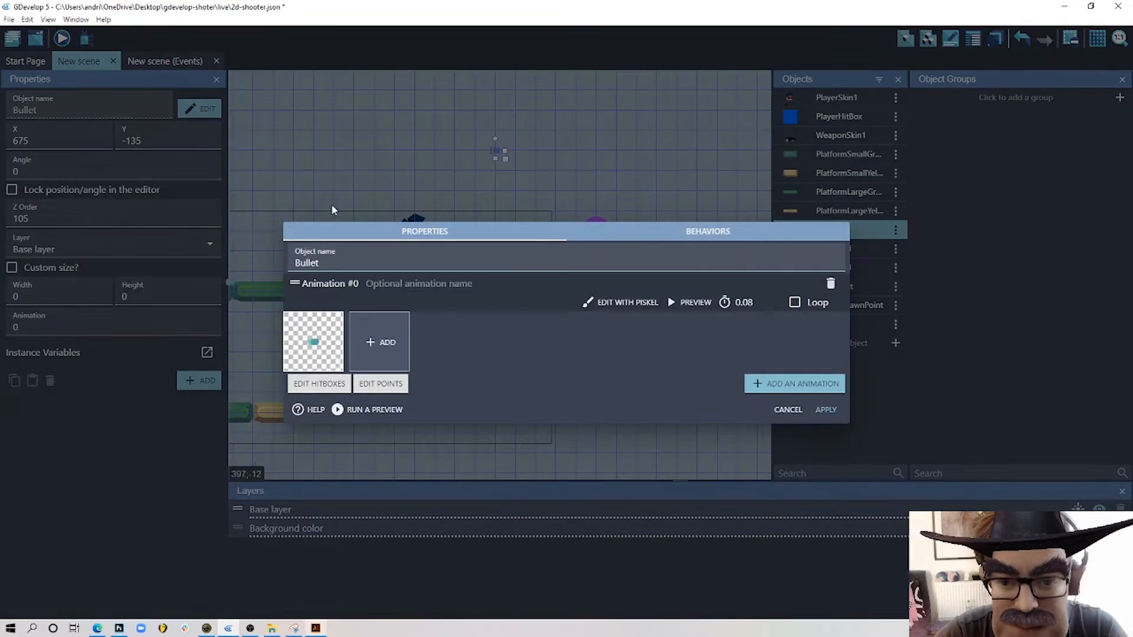
pyautogui.click(722, 235)
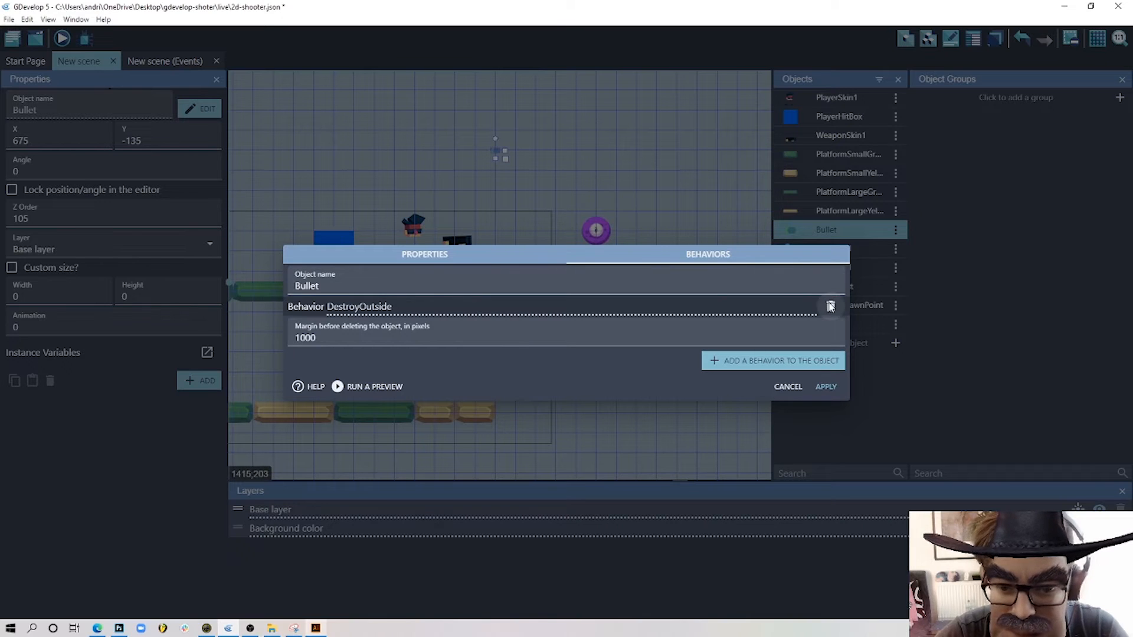
pyautogui.click(831, 306)
pyautogui.click(608, 313)
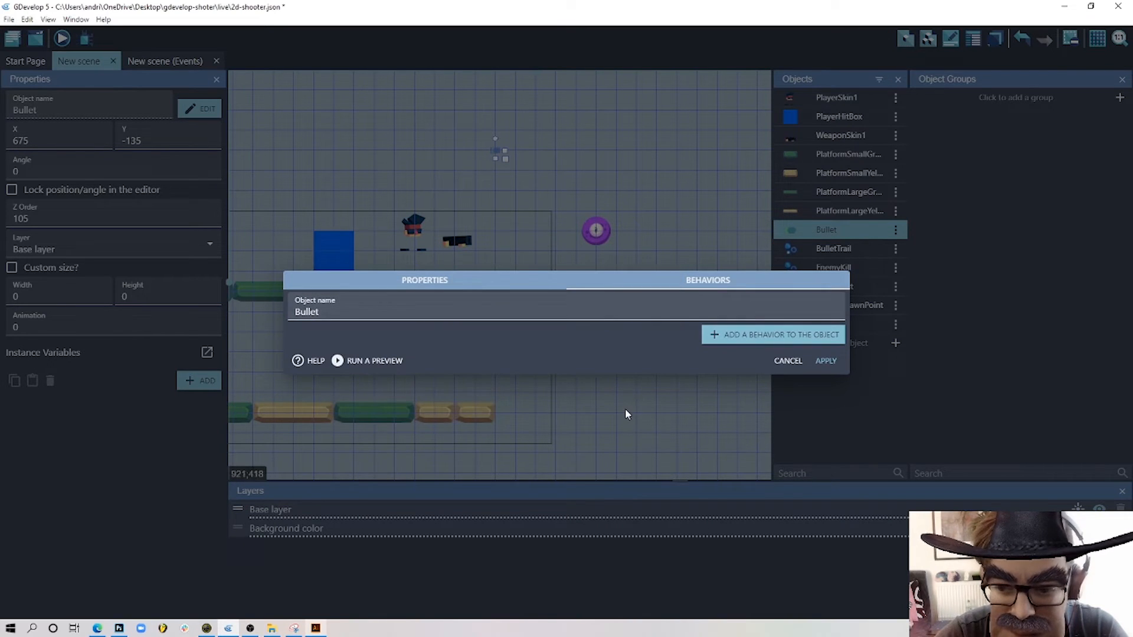
# - Add the Destroy when outside of the screen behavior to Bullet with a 1000-pixel margin before deletion, and apply the object changes
pyautogui.click(790, 334)
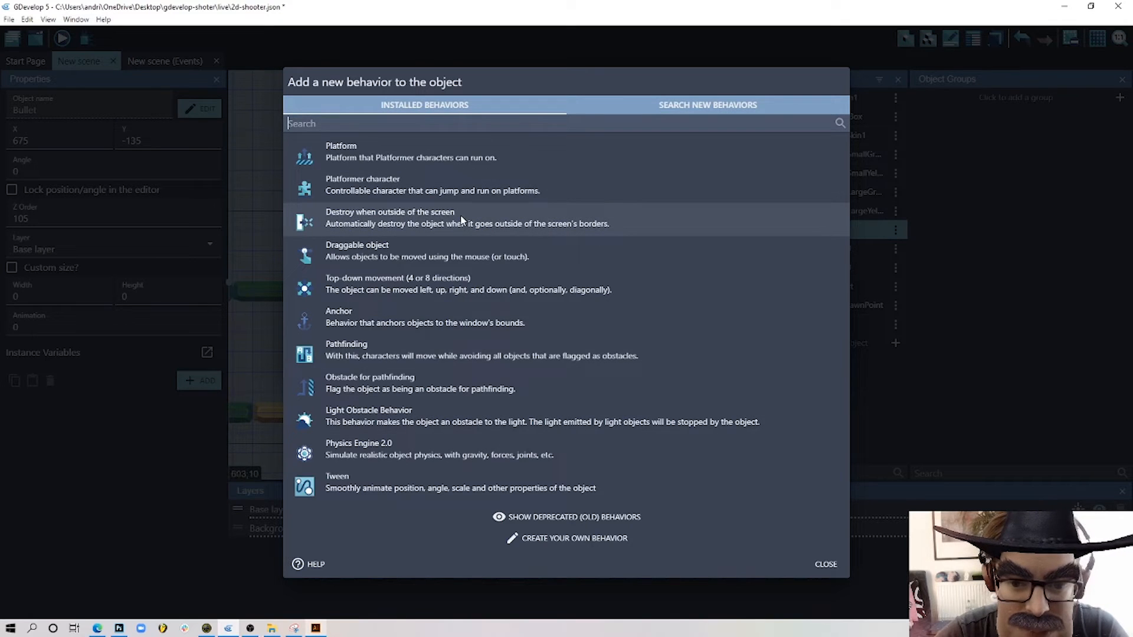
pyautogui.click(436, 225)
pyautogui.click(335, 339)
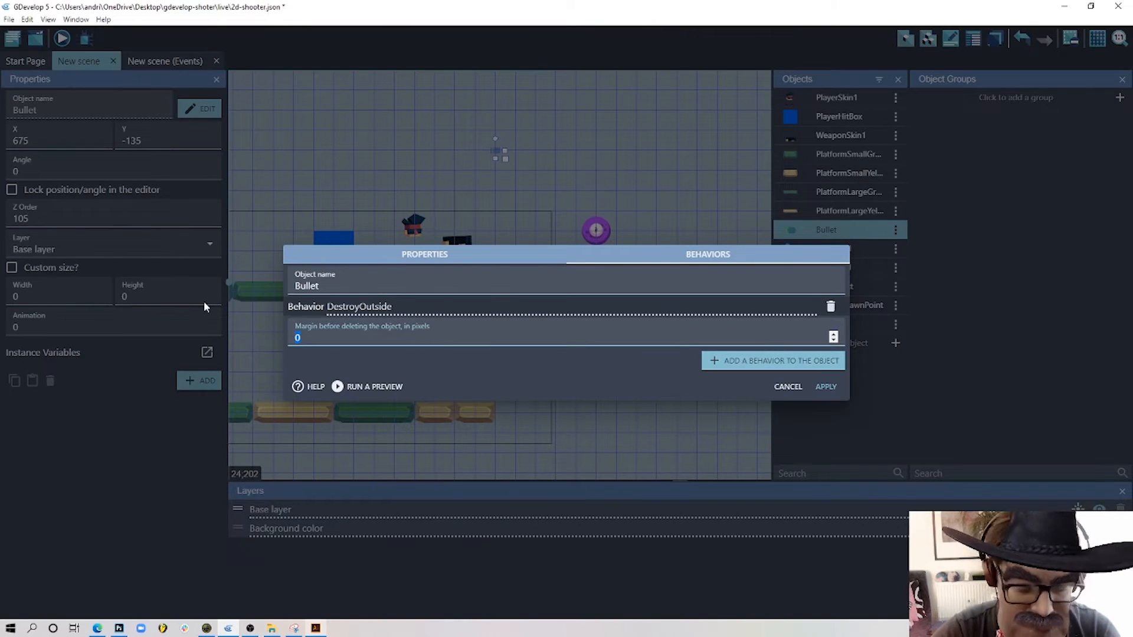
pyautogui.write('1000')
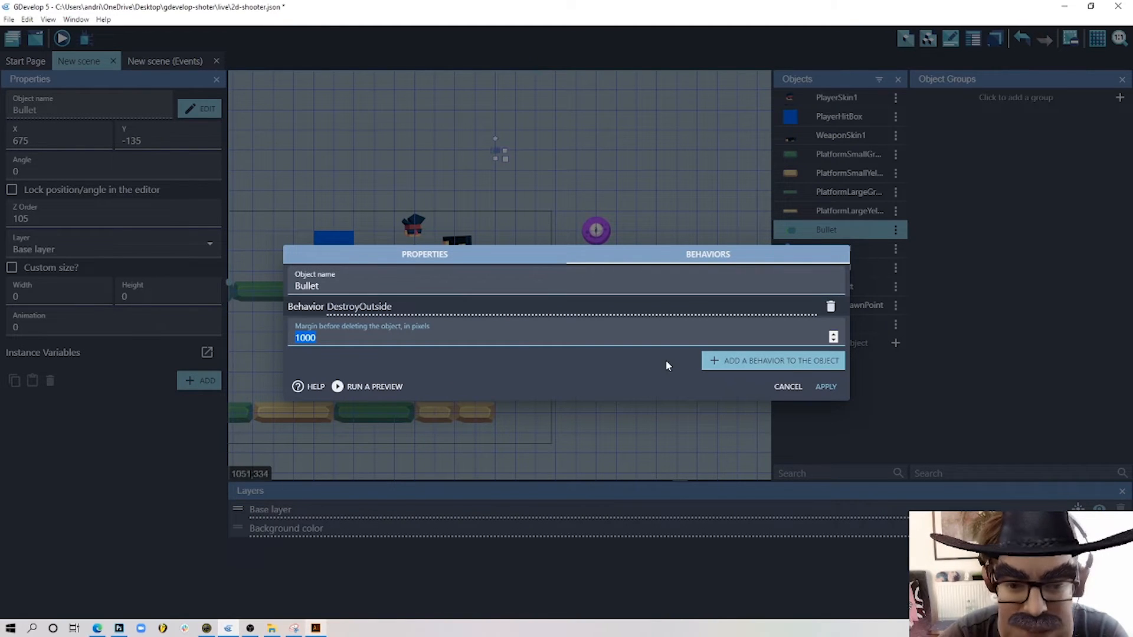
pyautogui.click(827, 387)
pyautogui.click(534, 166)
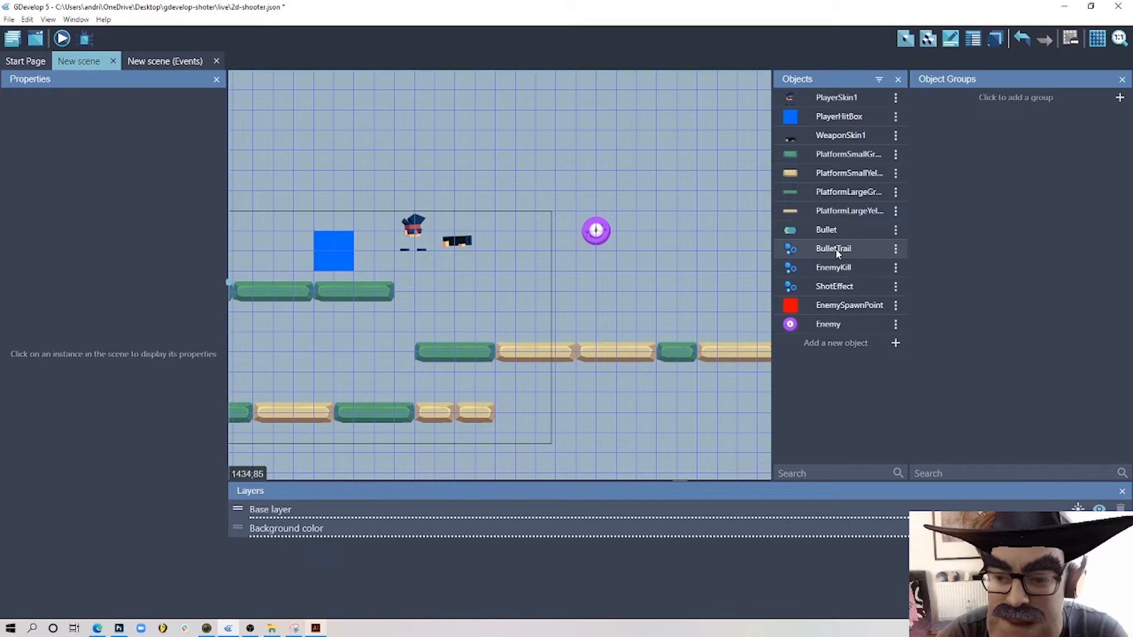
# - Place one instance each of BulletTrail, EnemyKill and ShotEffect in the open area beside the weapon, with ShotEffect at X 675, Y 90
pyautogui.moveTo(837, 253); pyautogui.dragTo(495, 292)
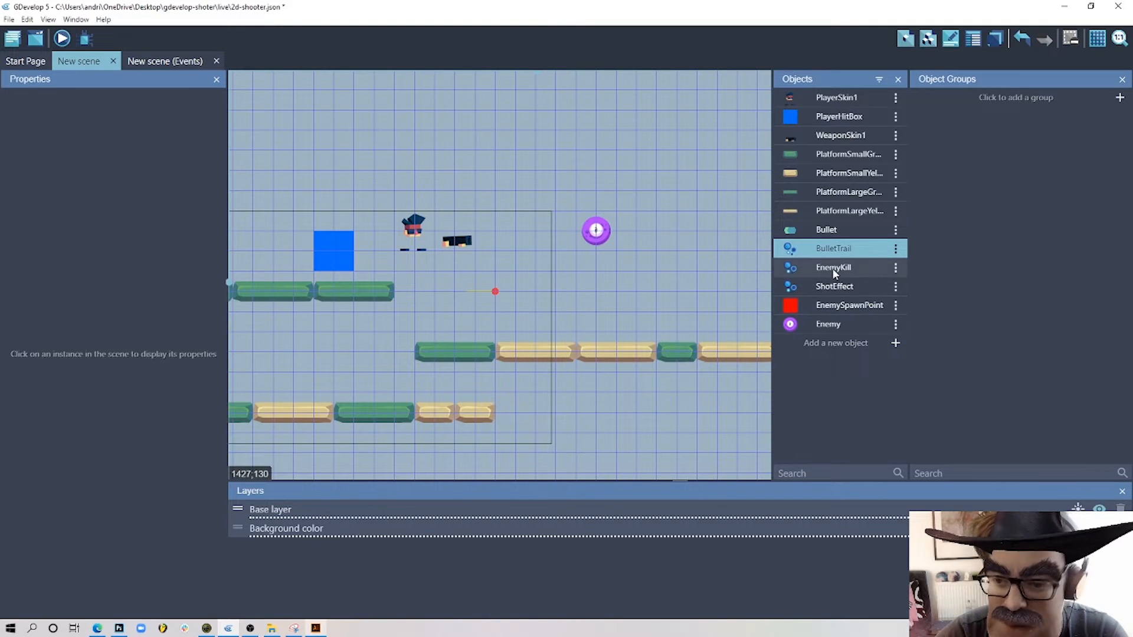
pyautogui.moveTo(834, 274); pyautogui.dragTo(501, 319)
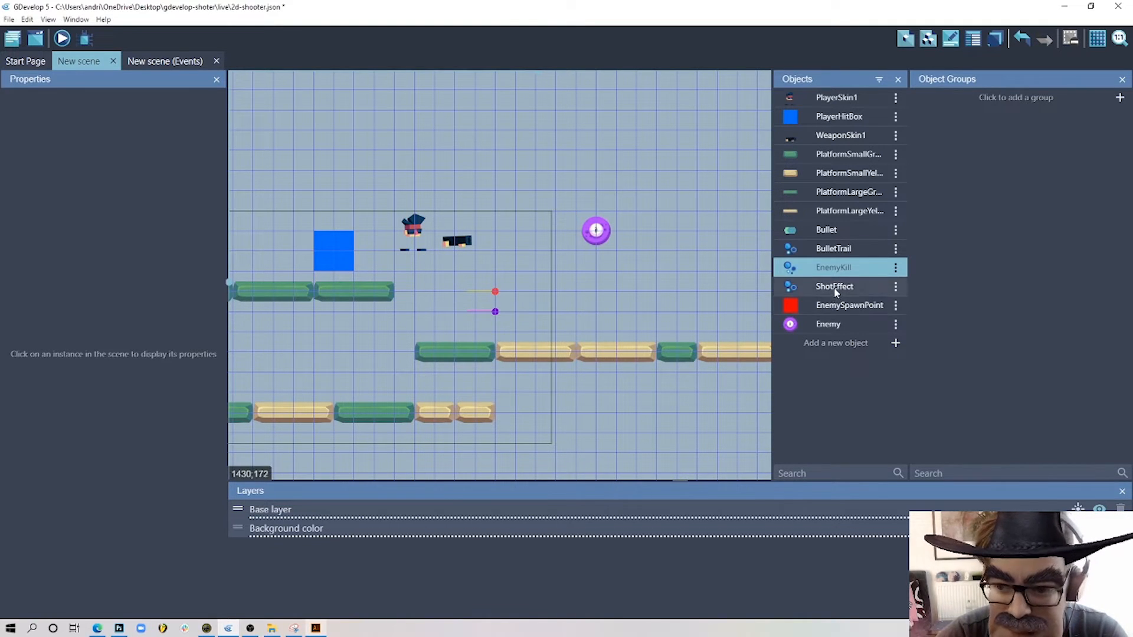
pyautogui.moveTo(834, 287); pyautogui.dragTo(499, 254)
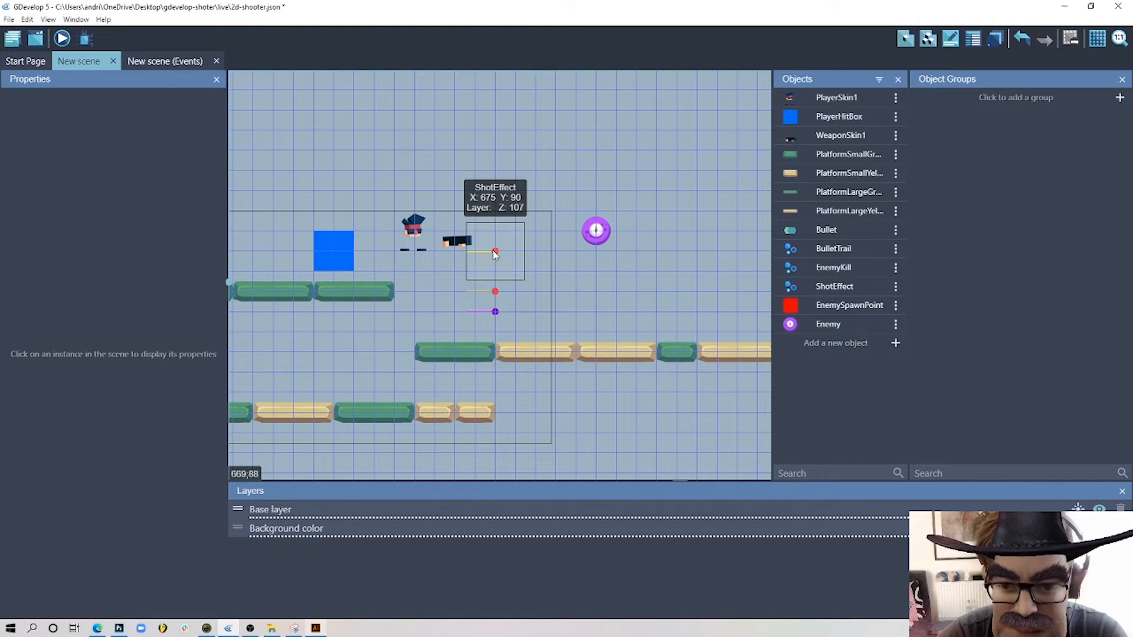
# - Examine the ShotEffect particle emitter's properties and close them without changes
pyautogui.click(496, 252)
pyautogui.doubleClick(502, 252)
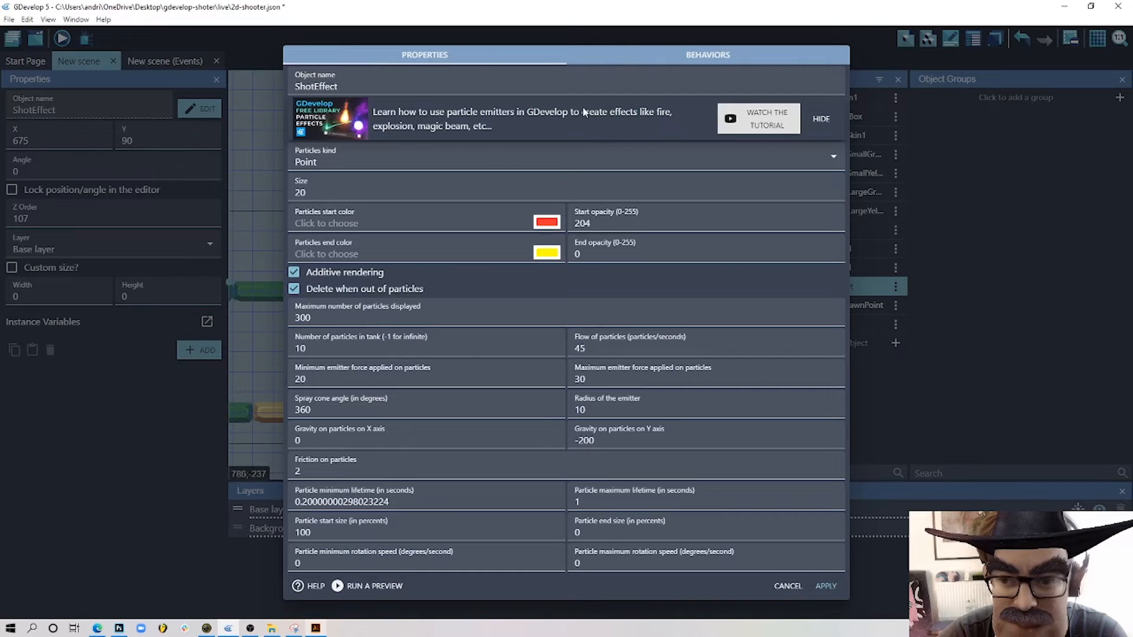
pyautogui.click(788, 587)
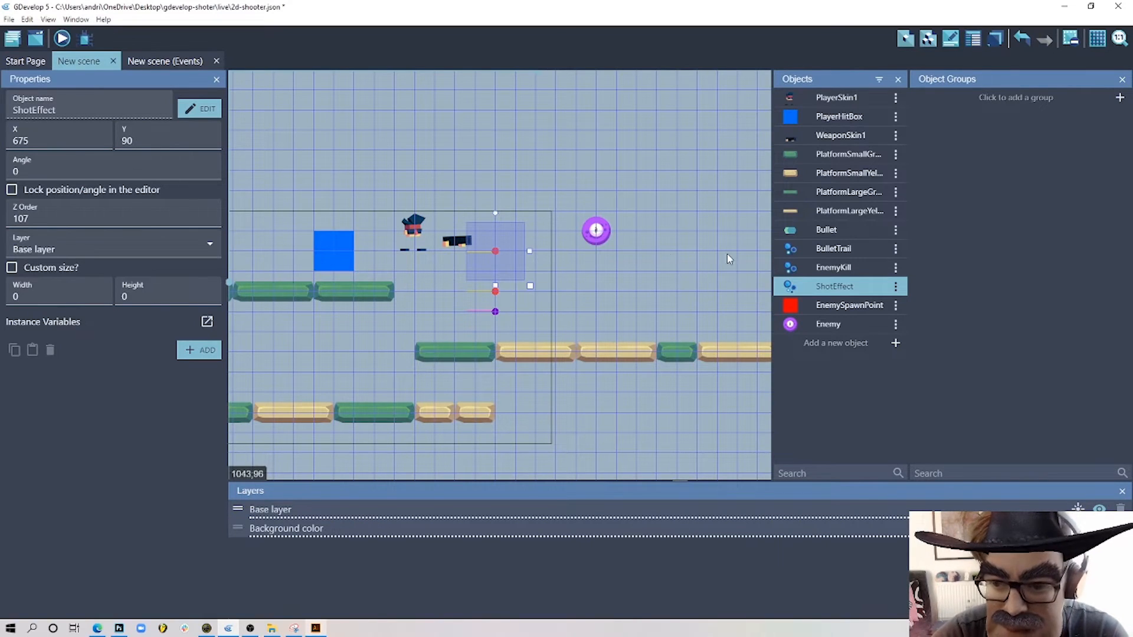
pyautogui.click(871, 248)
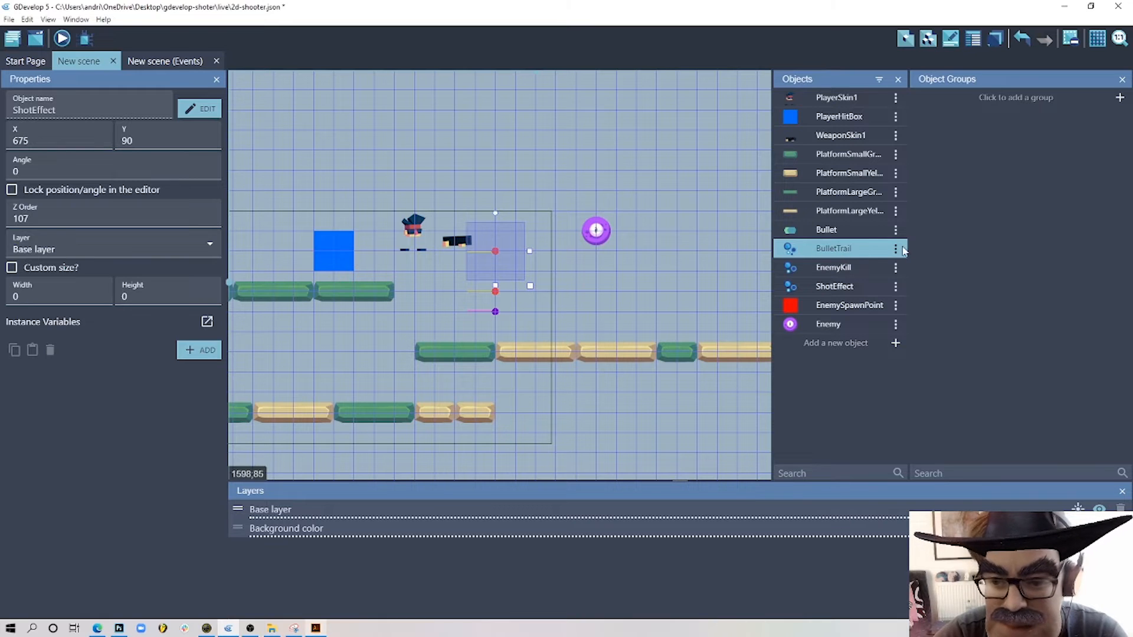
pyautogui.click(869, 269)
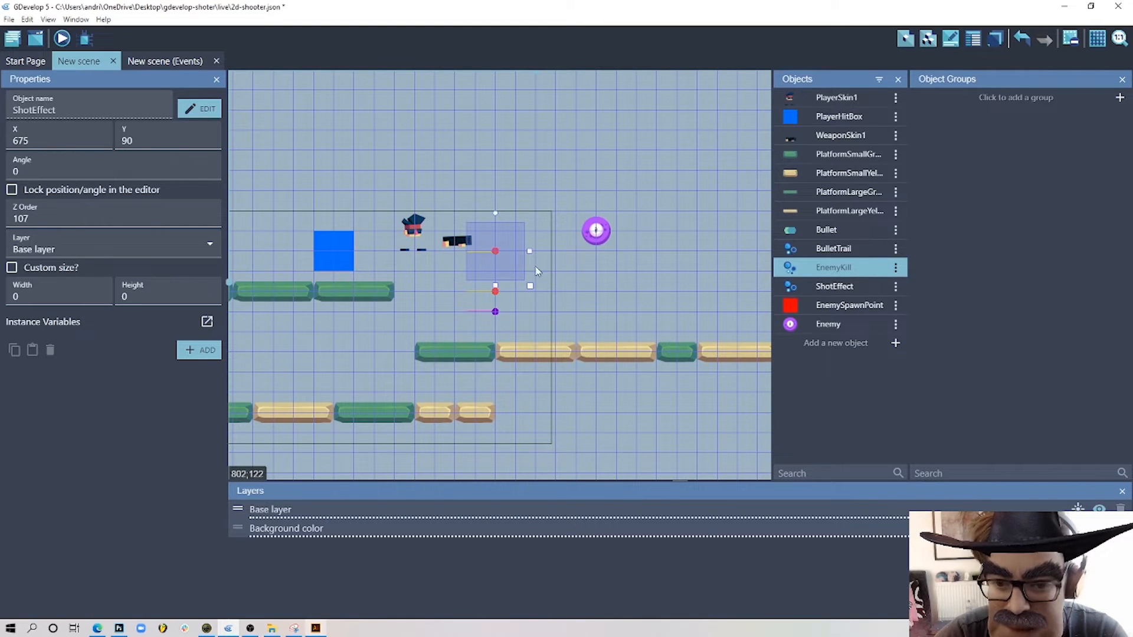
# - Move the ShotEffect instance to X 630, Y 90 and EnemyKill to X 765, Y 225, and briefly preview the game
pyautogui.click(497, 293)
pyautogui.click(554, 319)
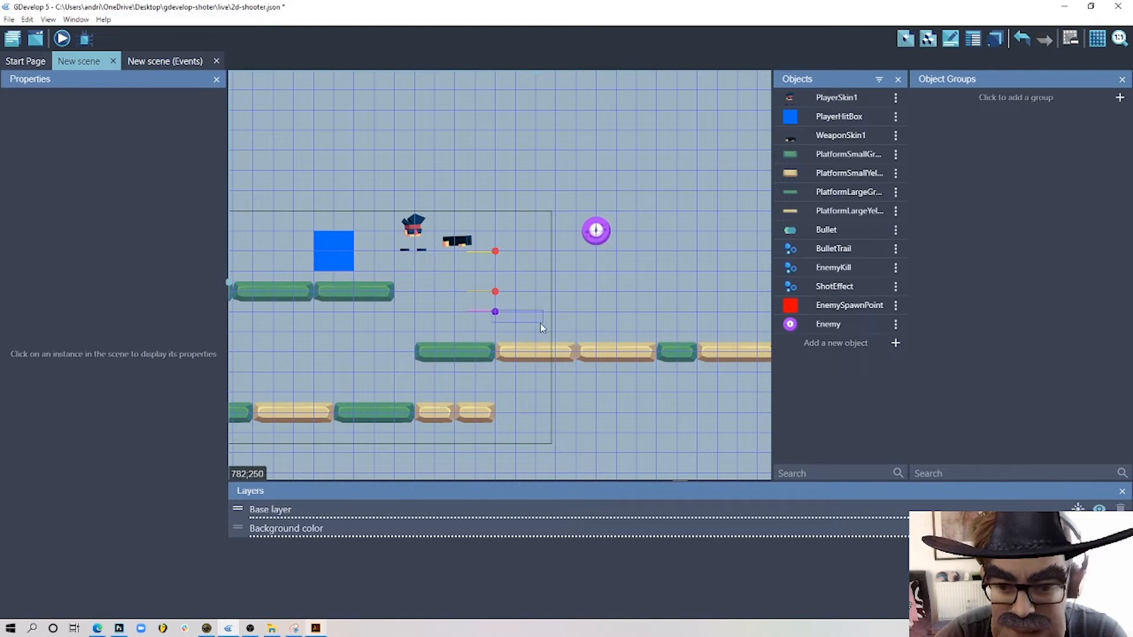
pyautogui.moveTo(495, 312); pyautogui.dragTo(561, 317)
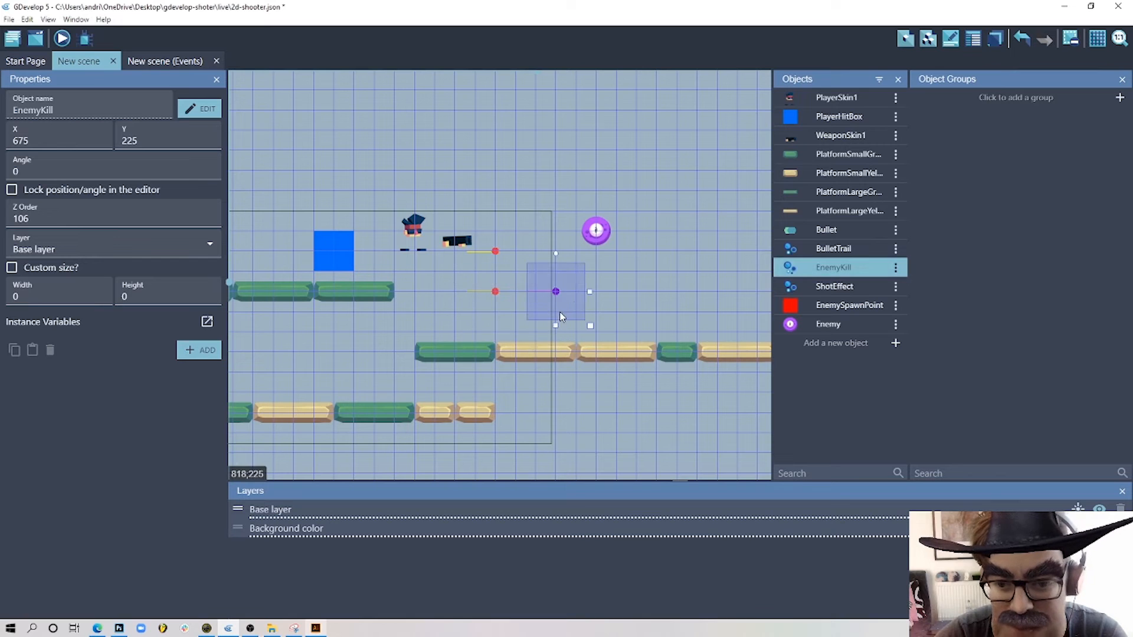
pyautogui.moveTo(619, 275); pyautogui.dragTo(604, 319)
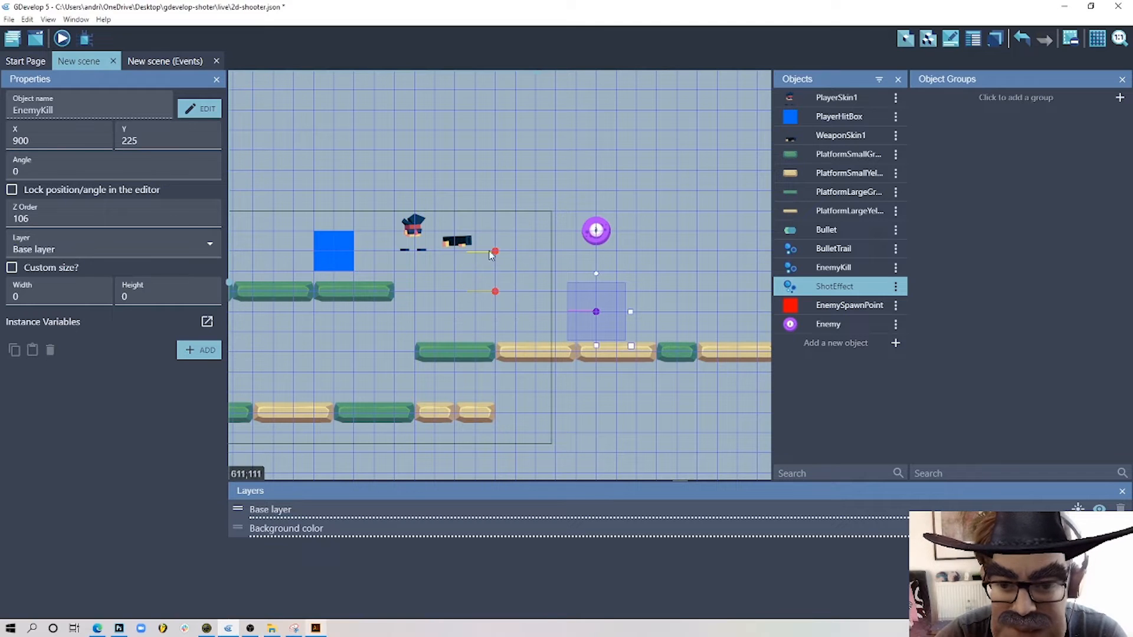
pyautogui.moveTo(480, 247); pyautogui.dragTo(477, 255)
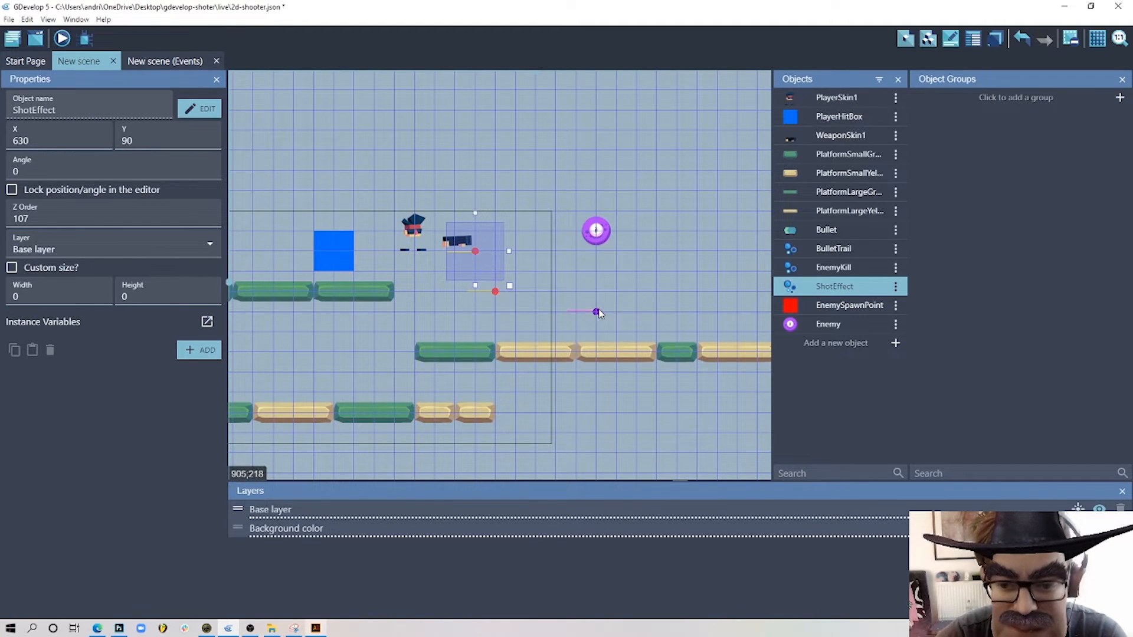
pyautogui.click(556, 318)
pyautogui.moveTo(598, 313); pyautogui.dragTo(536, 313)
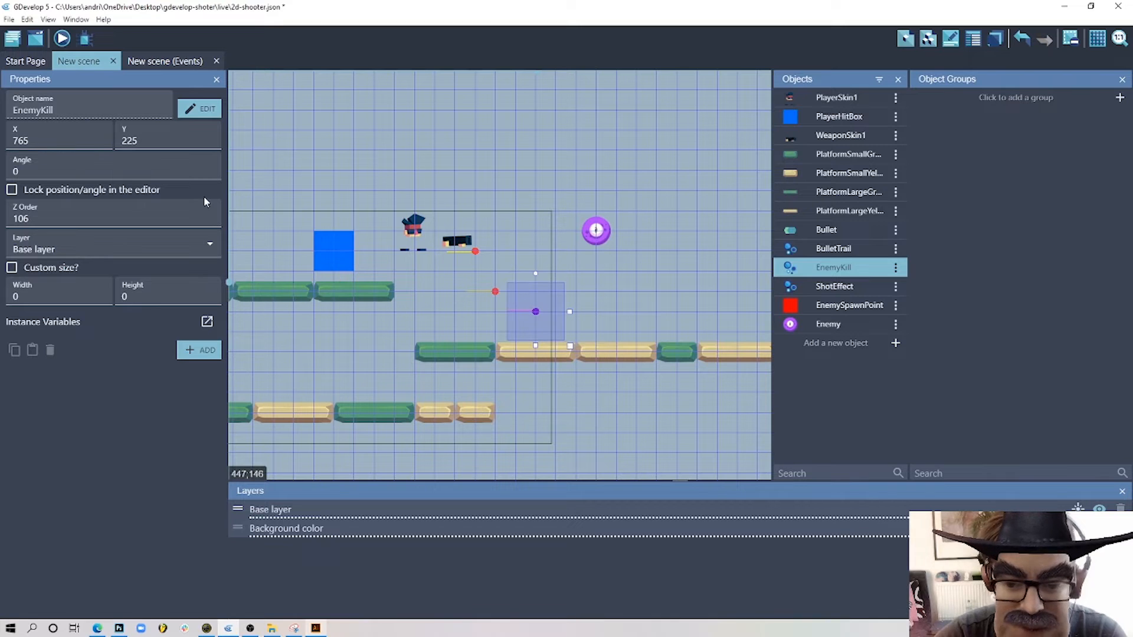
pyautogui.click(54, 39)
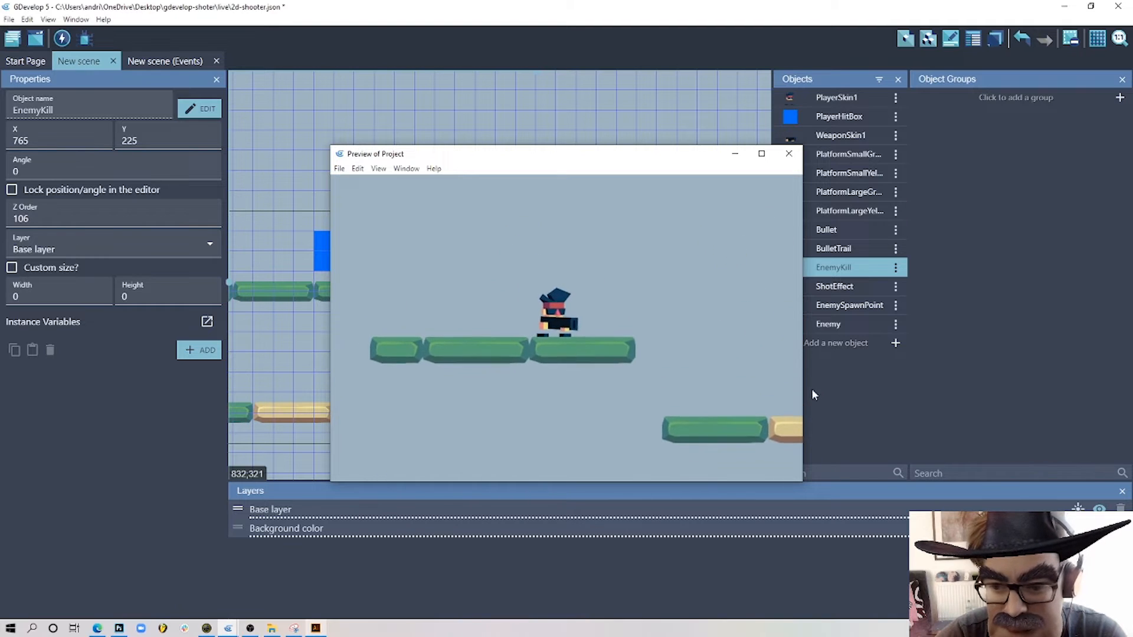
pyautogui.click(791, 156)
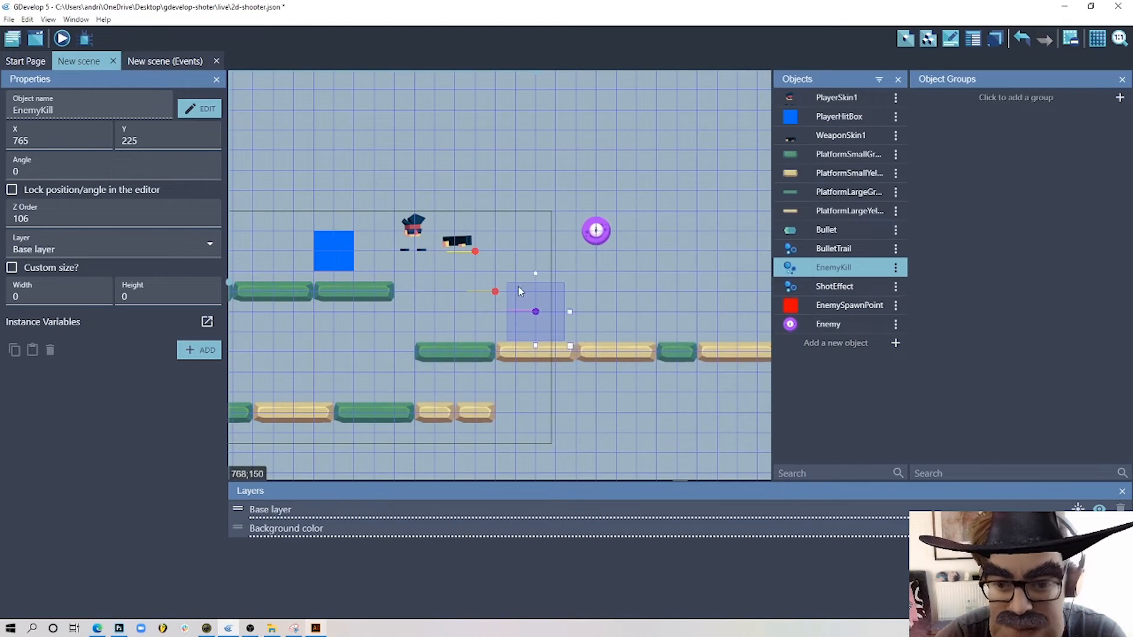
# - Delete the BulletTrail, EnemyKill and ShotEffect instances from the scene
pyautogui.press('Delete')
pyautogui.click(494, 296)
pyautogui.press('Delete')
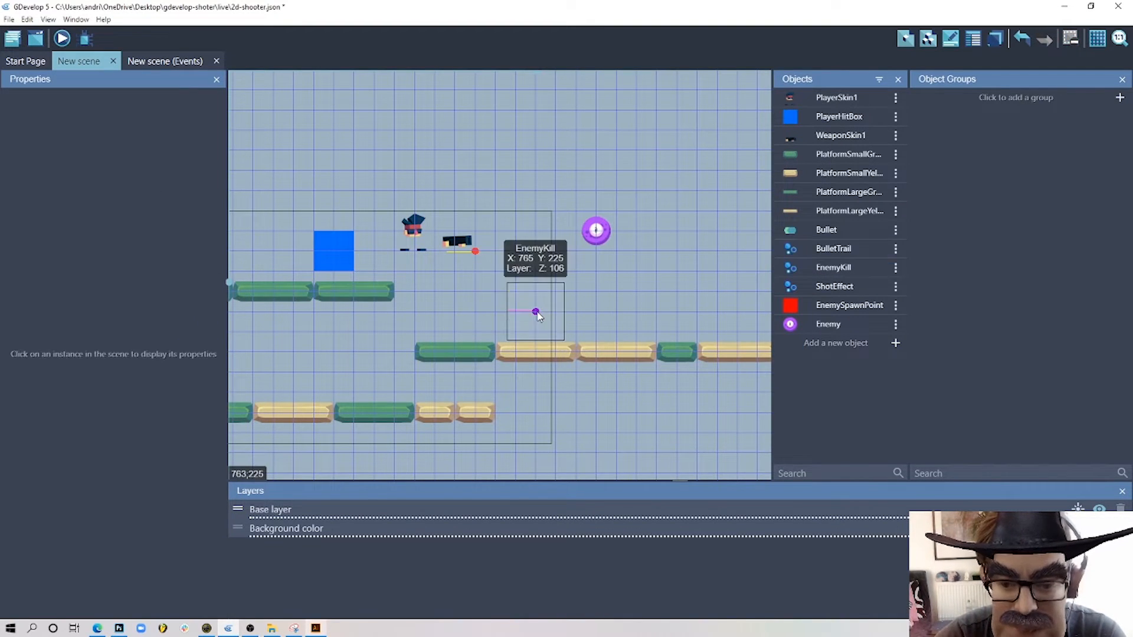
pyautogui.click(536, 316)
pyautogui.press('Delete')
pyautogui.click(476, 254)
pyautogui.press('Delete')
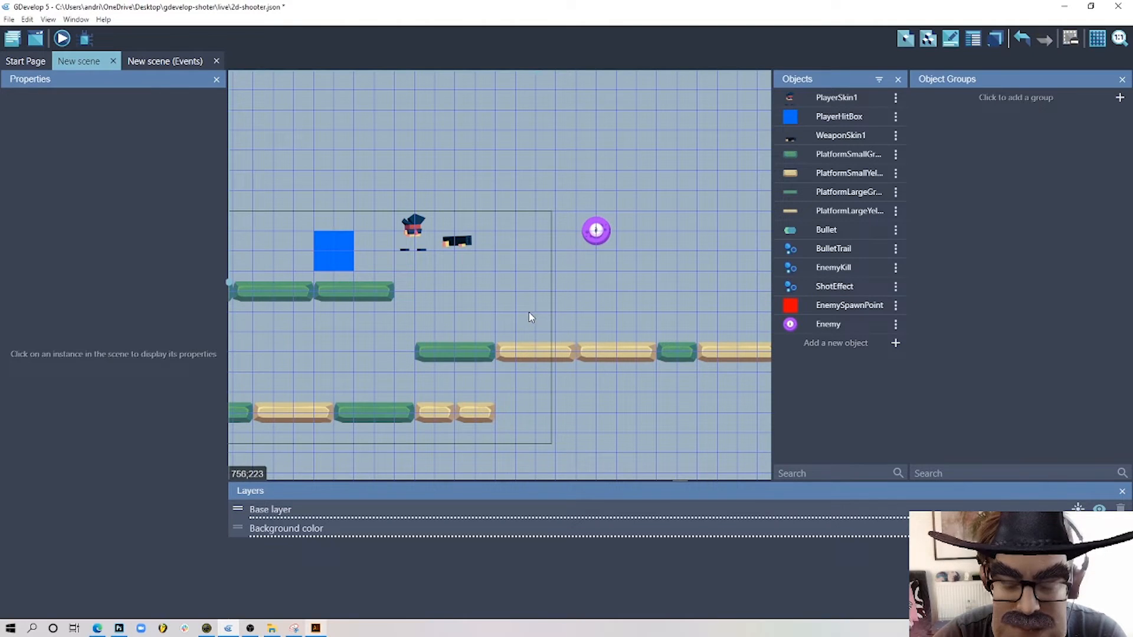
# - Examine the frames of WeaponSkin1's animations to identify the shooting frame, and close the object without changes
pyautogui.click(160, 61)
pyautogui.click(79, 60)
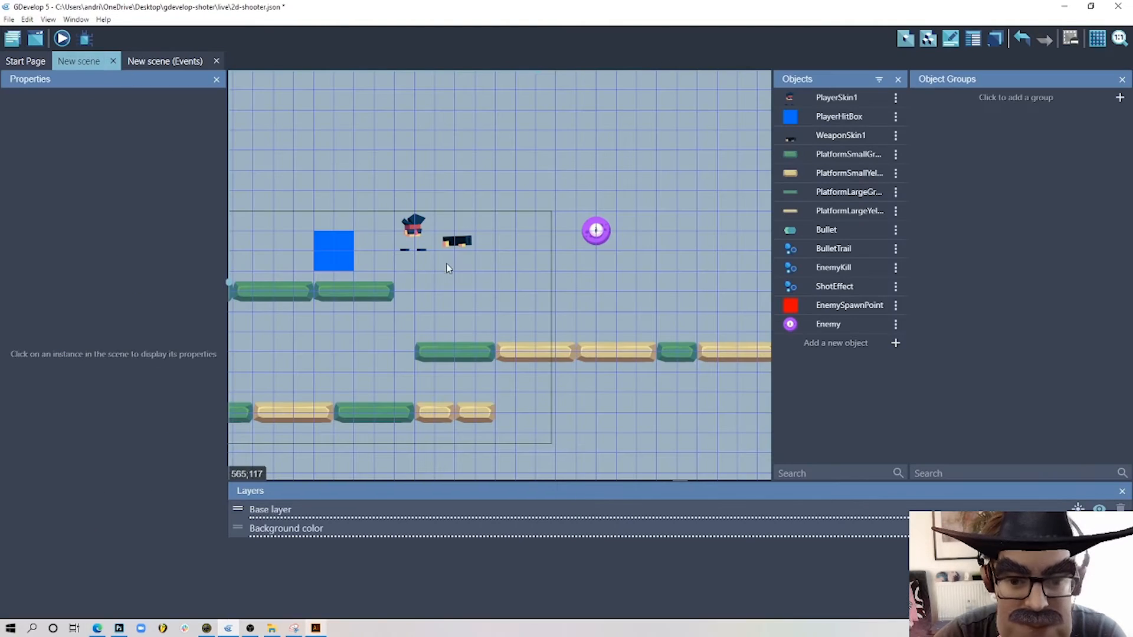
pyautogui.doubleClick(455, 239)
pyautogui.scroll(-3, 560, 431)
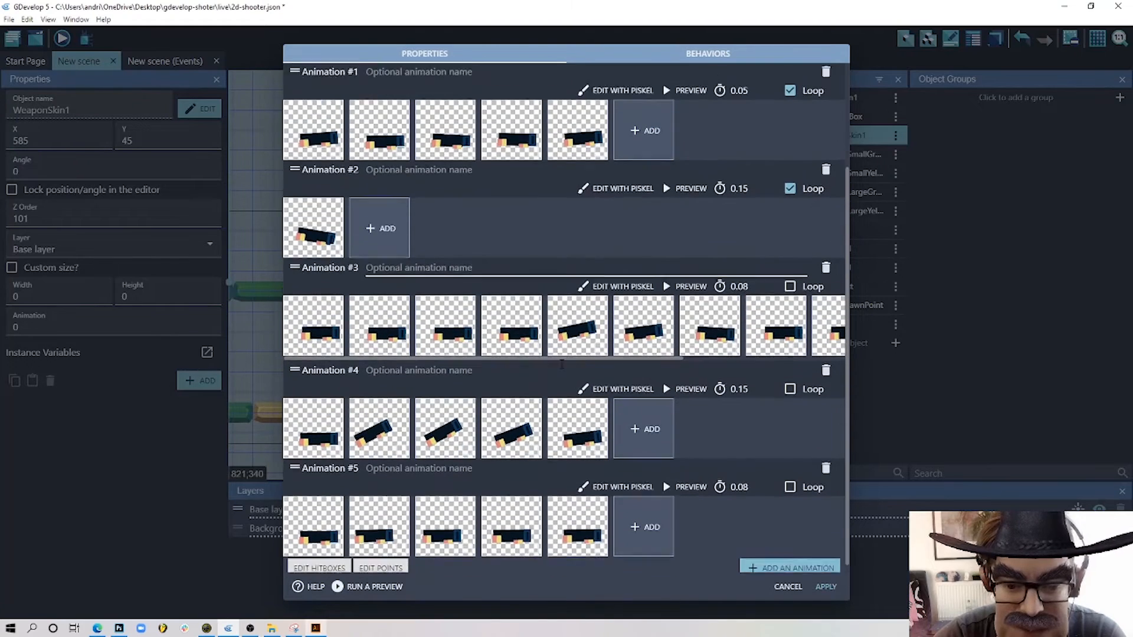
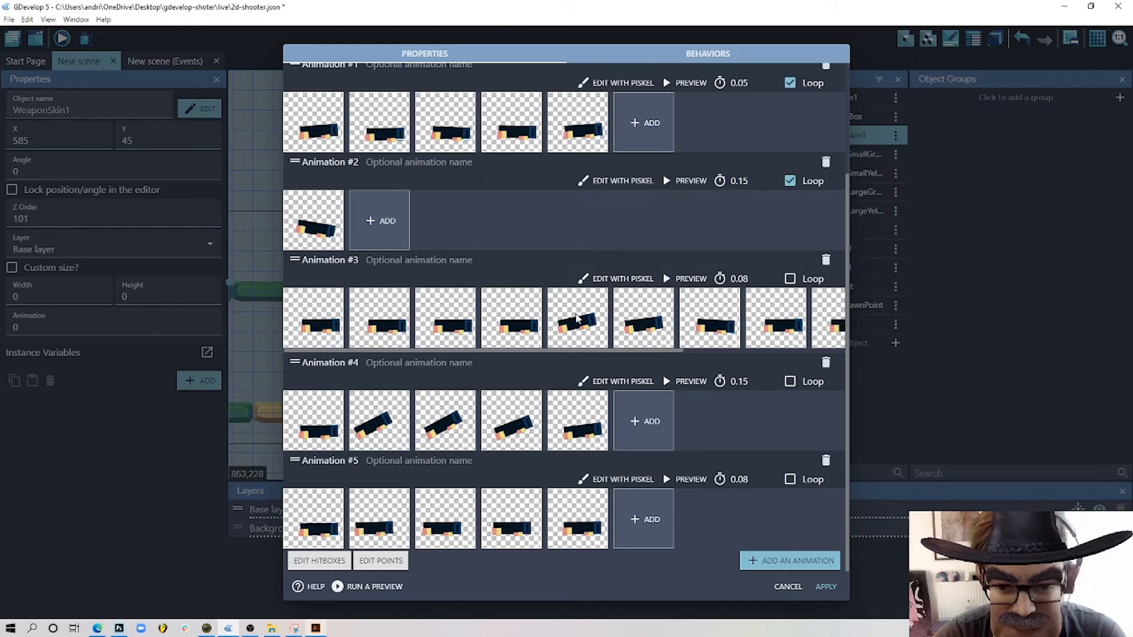
pyautogui.click(787, 586)
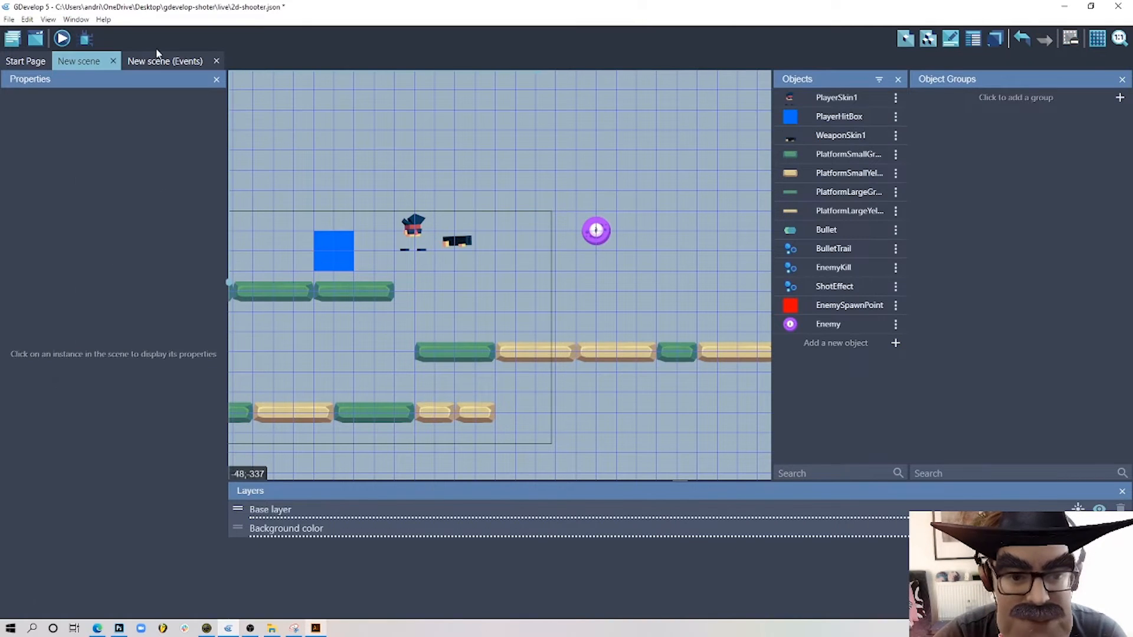
# - Add an empty top-level event at the end of the New scene event sheet
pyautogui.click(166, 61)
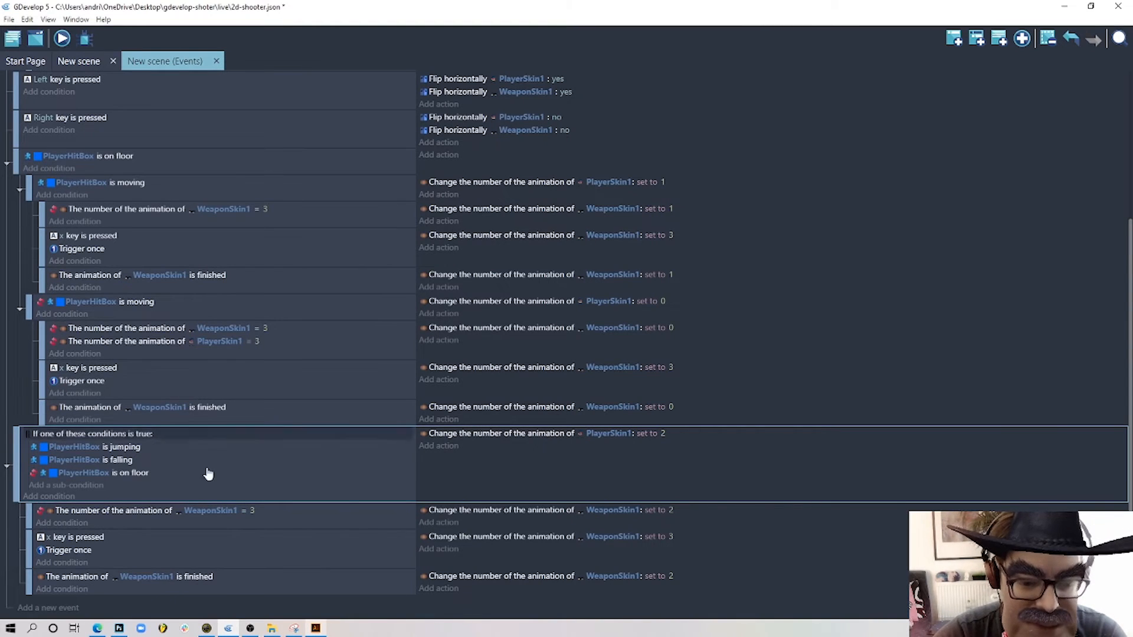
pyautogui.click(284, 590)
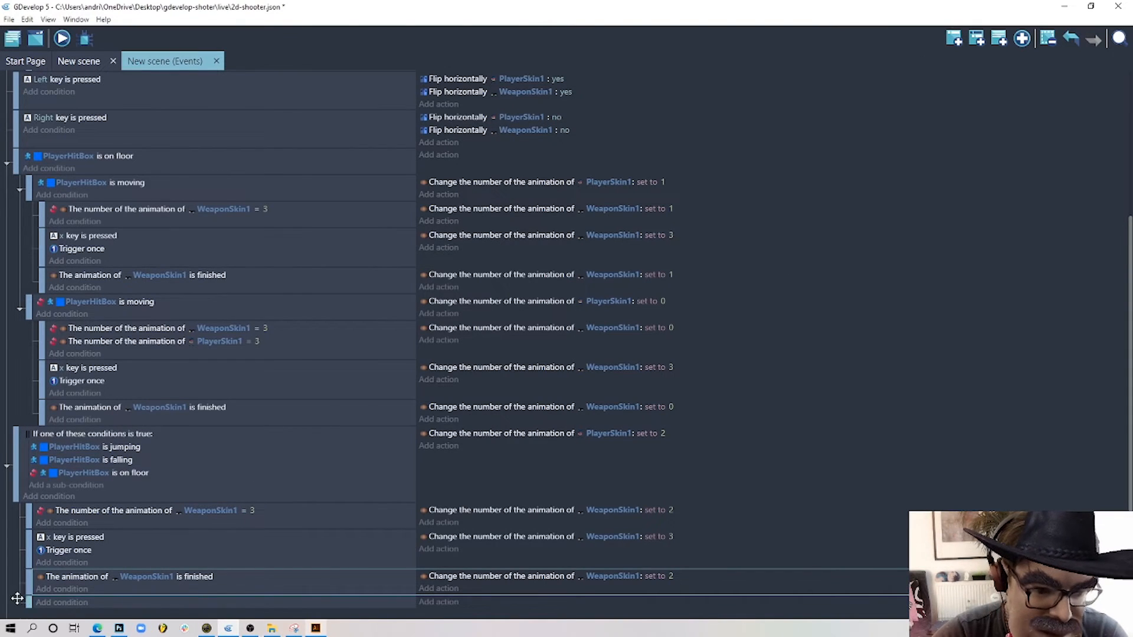
pyautogui.click(13, 606)
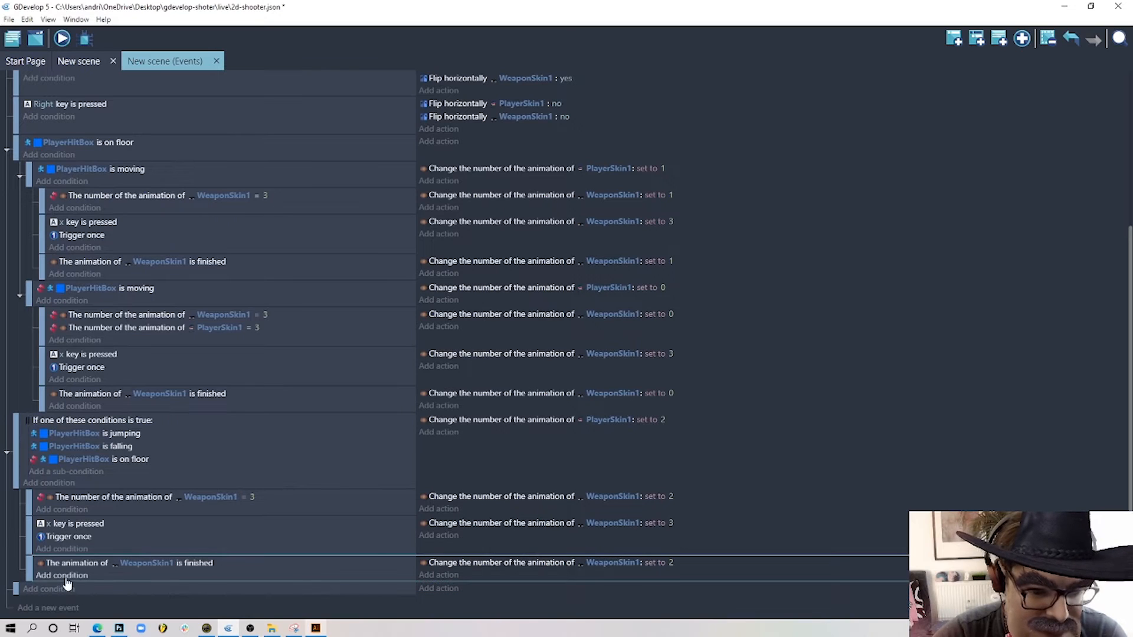
# - Give the new event a Current animation condition requiring WeaponSkin1's animation number to equal 3
pyautogui.click(51, 589)
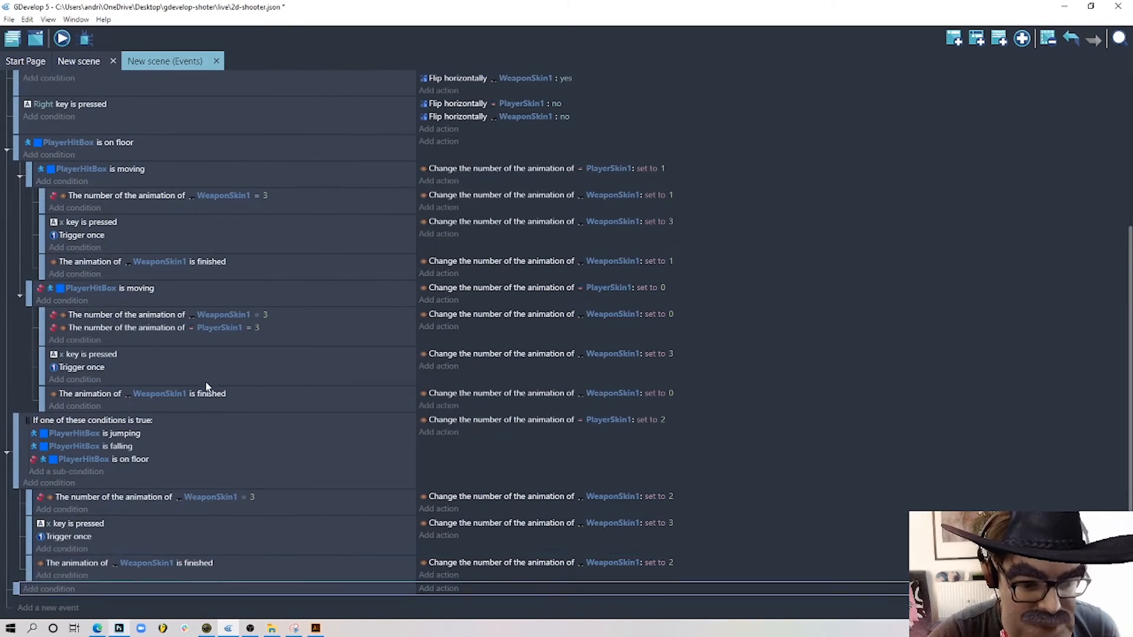
pyautogui.click(101, 252)
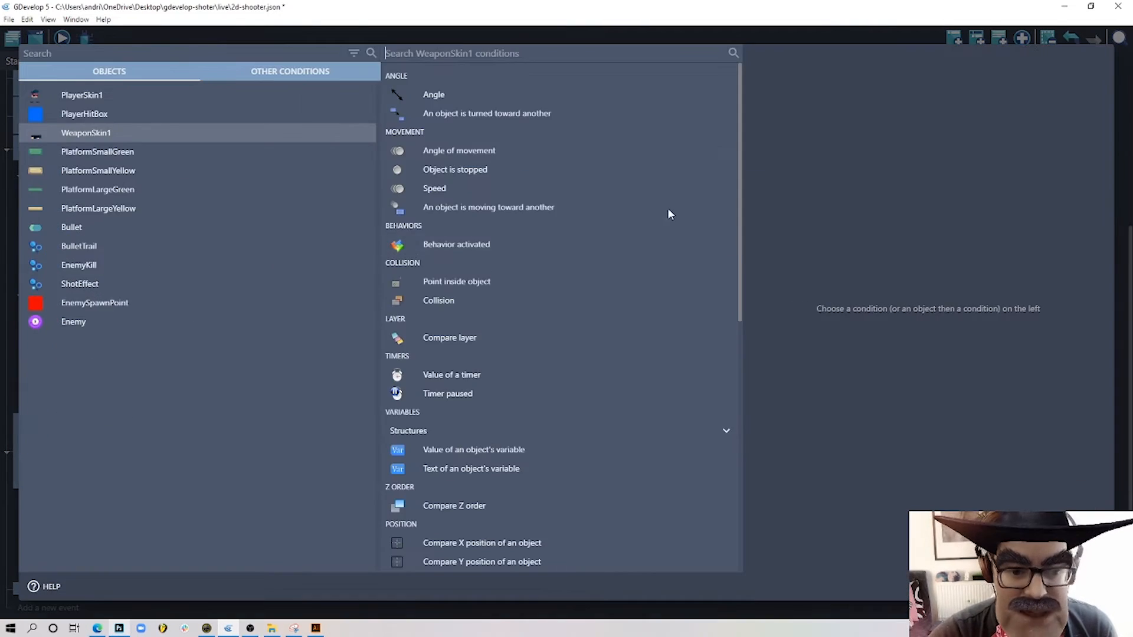
pyautogui.write('anima')
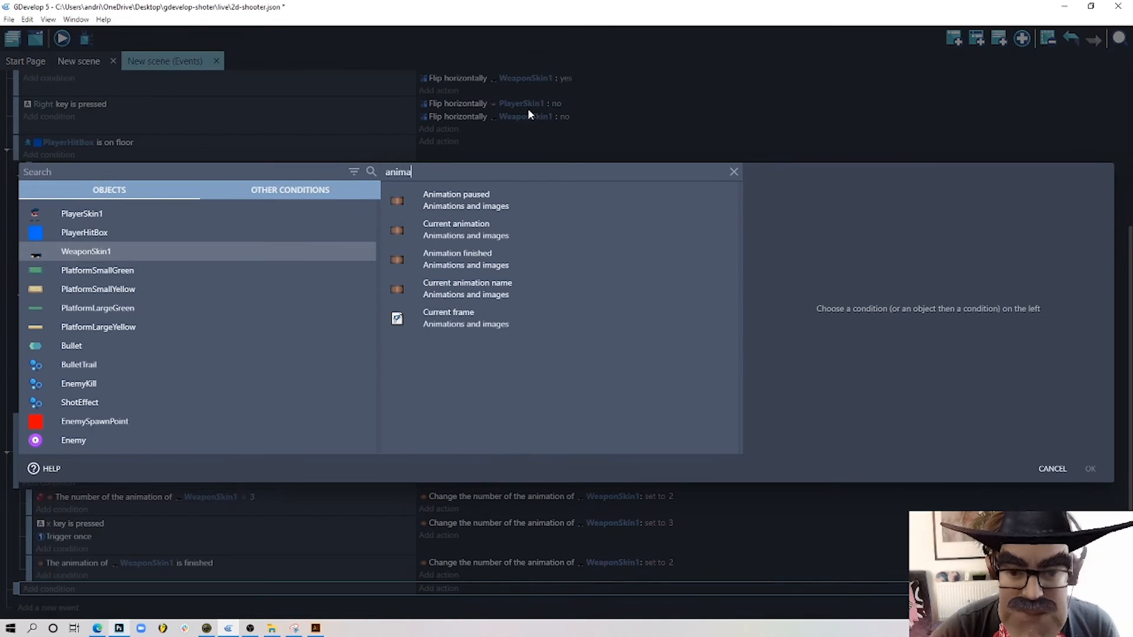
pyautogui.click(533, 227)
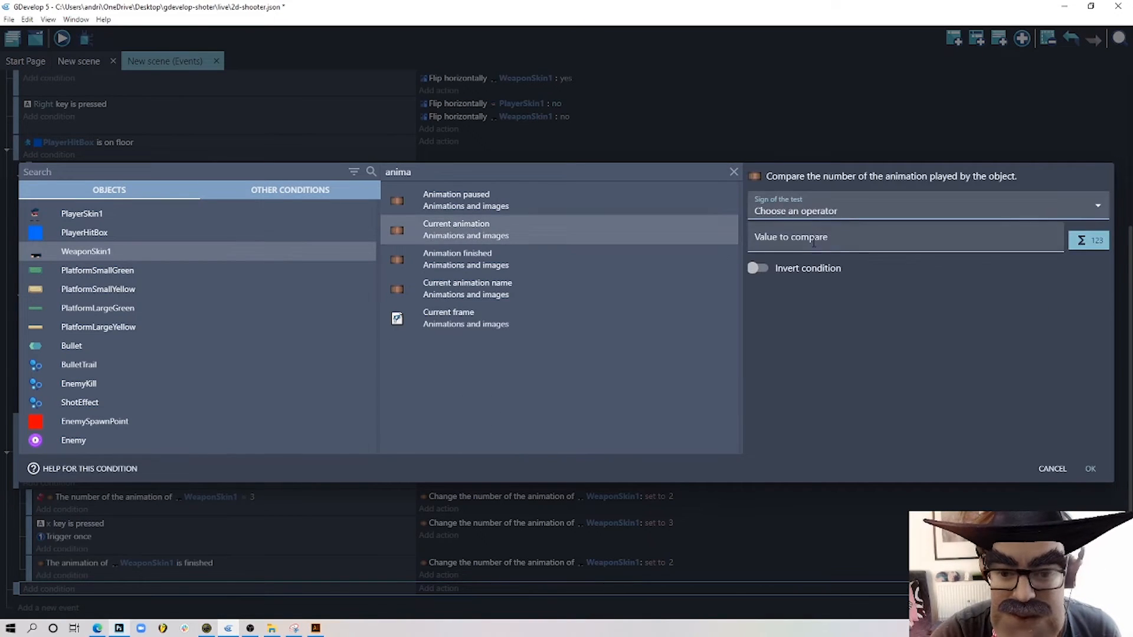
pyautogui.click(831, 209)
pyautogui.click(794, 241)
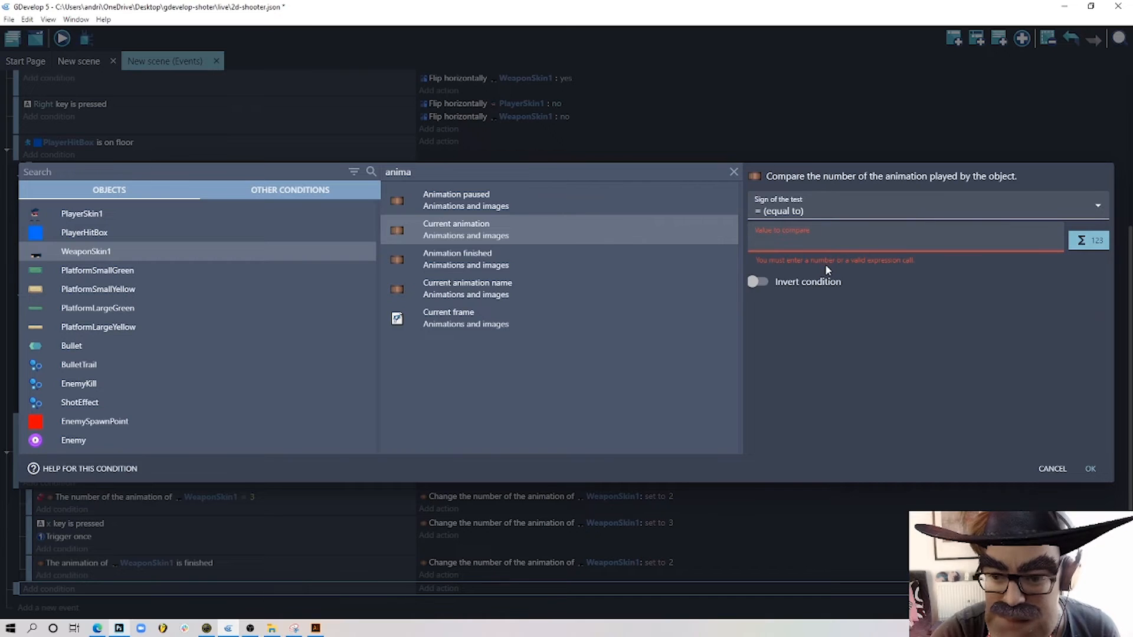
pyautogui.write('3')
pyautogui.click(1091, 468)
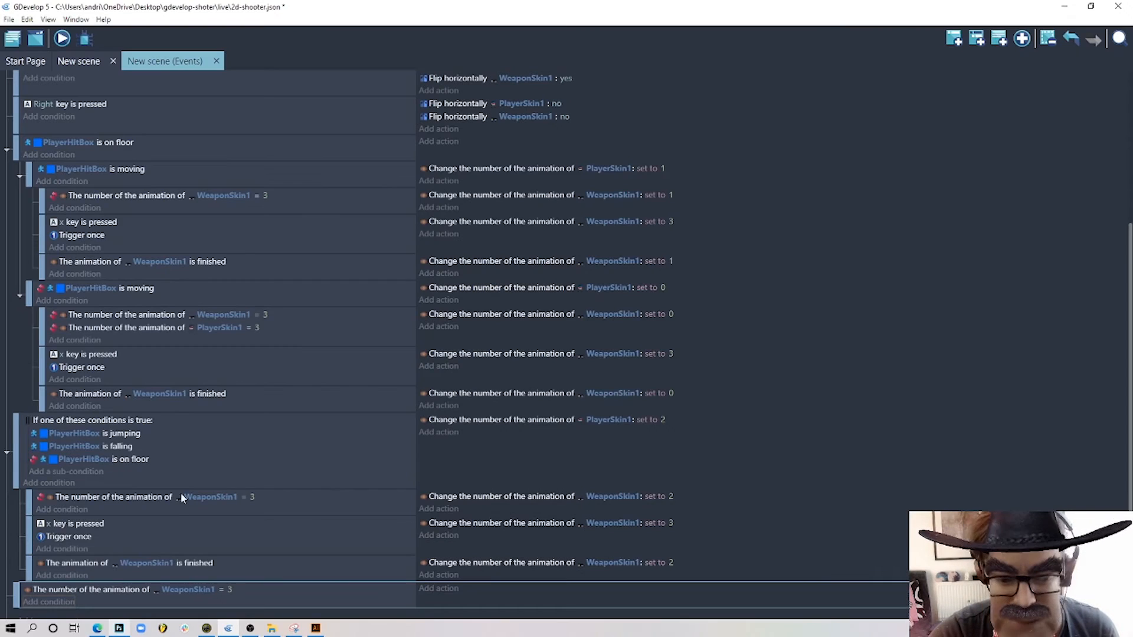
# - Add a Current frame condition to the same event requiring WeaponSkin1's animation frame to equal 4
pyautogui.click(66, 601)
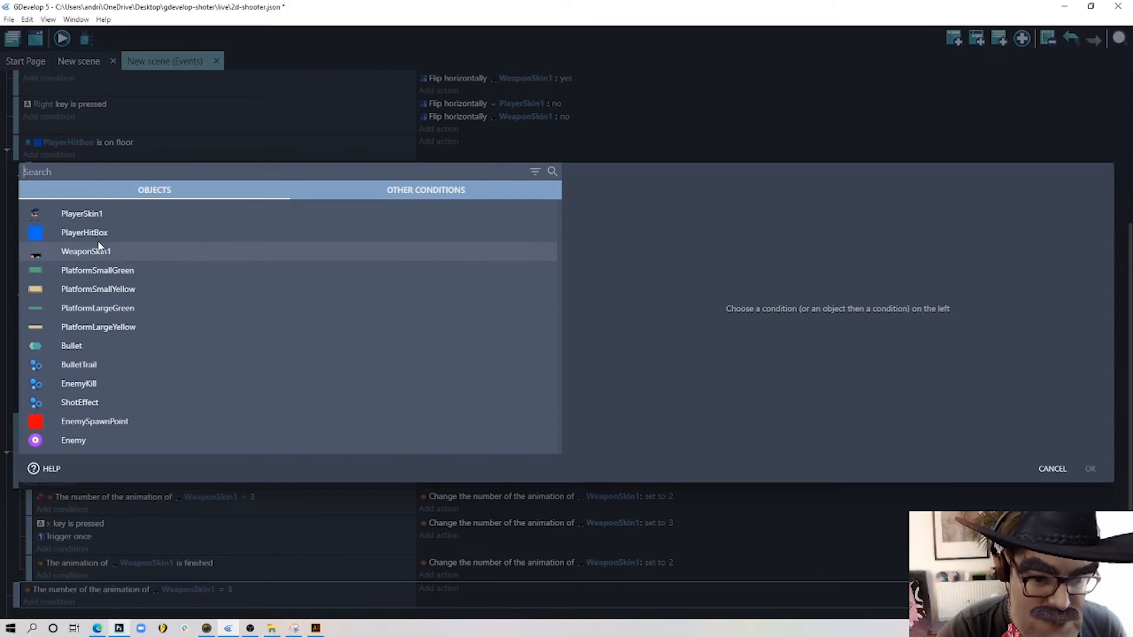
pyautogui.click(214, 247)
pyautogui.write('fra')
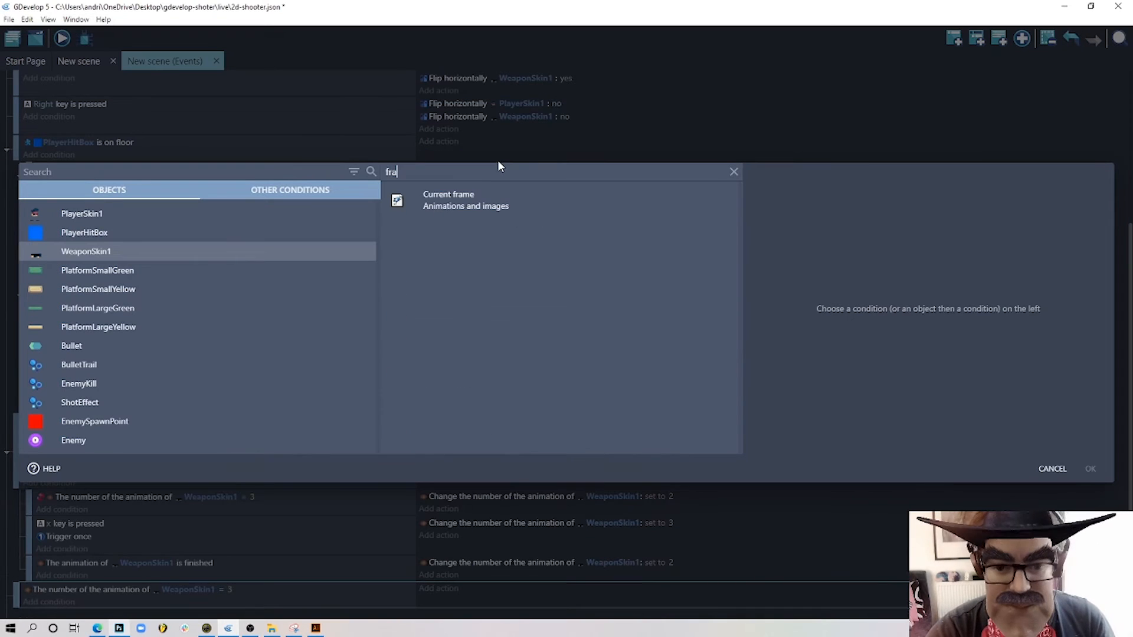
pyautogui.click(504, 204)
pyautogui.click(920, 223)
pyautogui.click(785, 253)
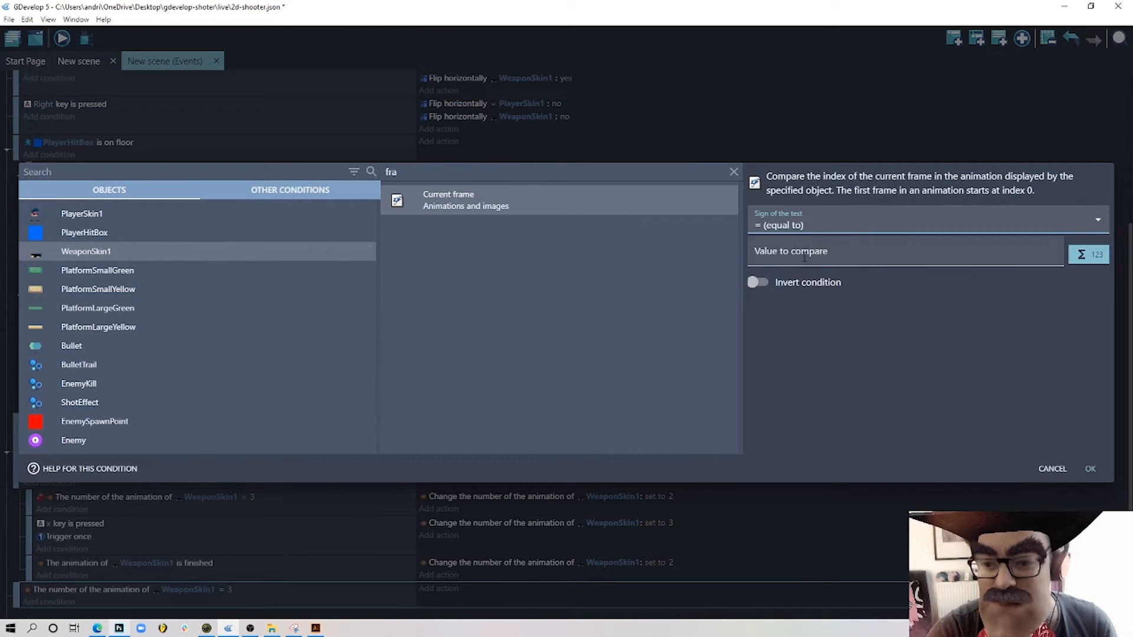
pyautogui.click(793, 257)
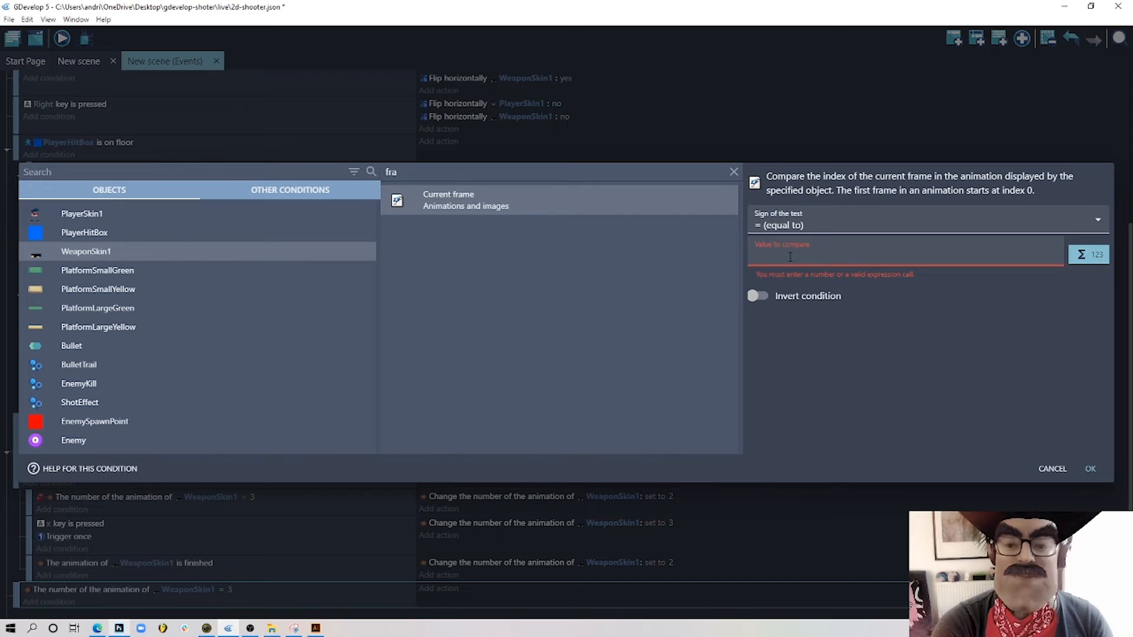
pyautogui.write('4')
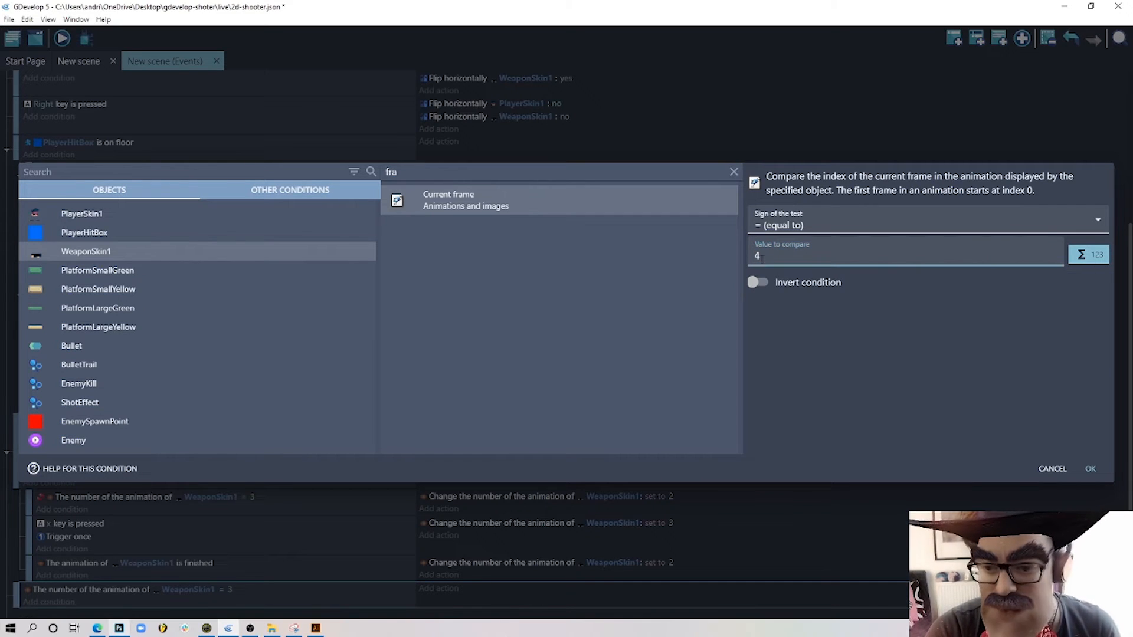
pyautogui.click(1090, 469)
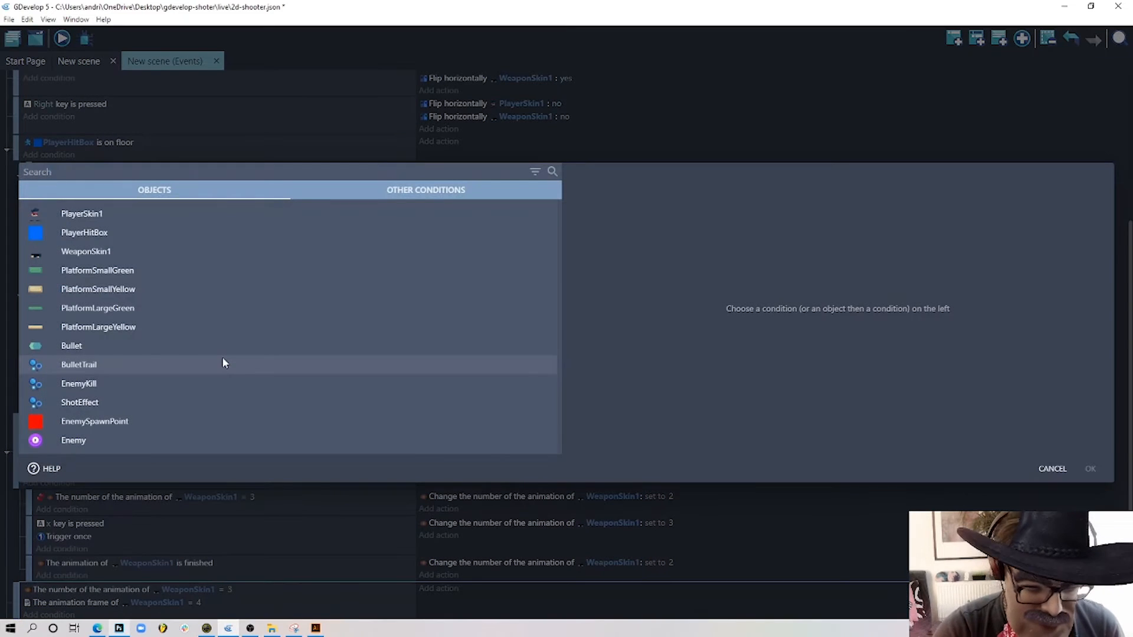
# - Add a Trigger once while true condition to the new event after the WeaponSkin1 animation and frame conditions
pyautogui.write('trig')
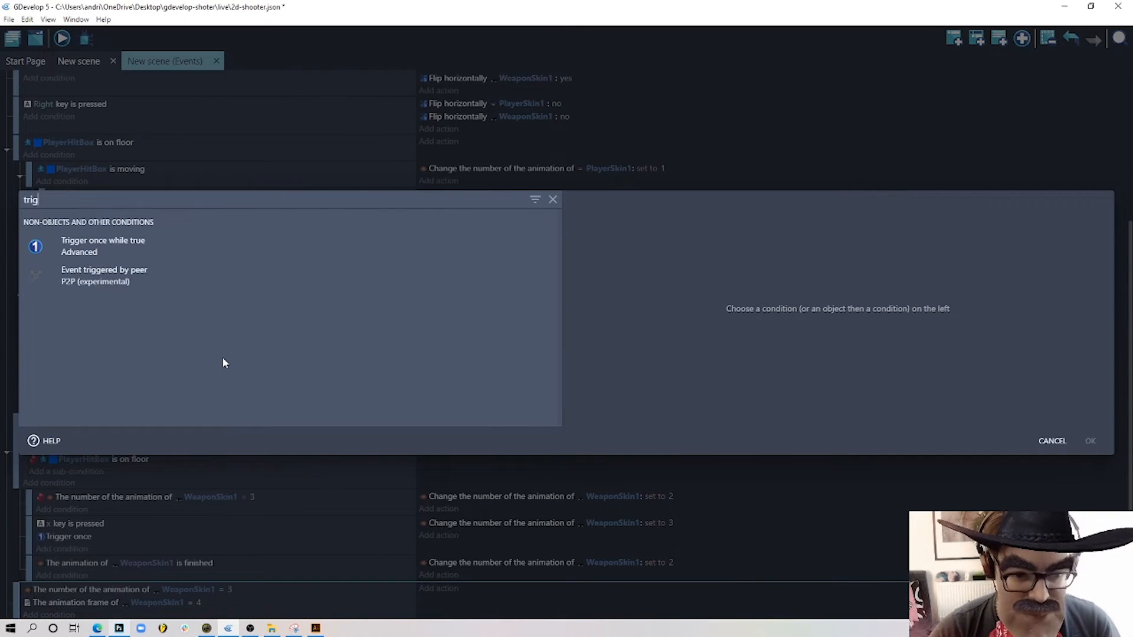
pyautogui.click(163, 242)
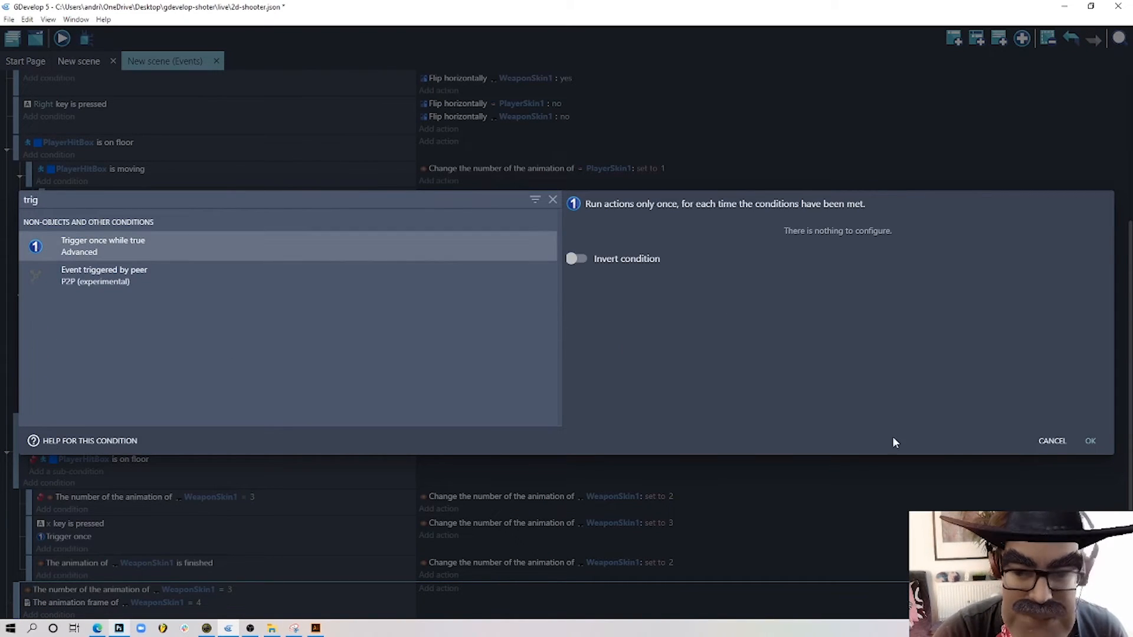
pyautogui.click(1090, 442)
pyautogui.scroll(-1, 445, 384)
pyautogui.scroll(-1, 444, 384)
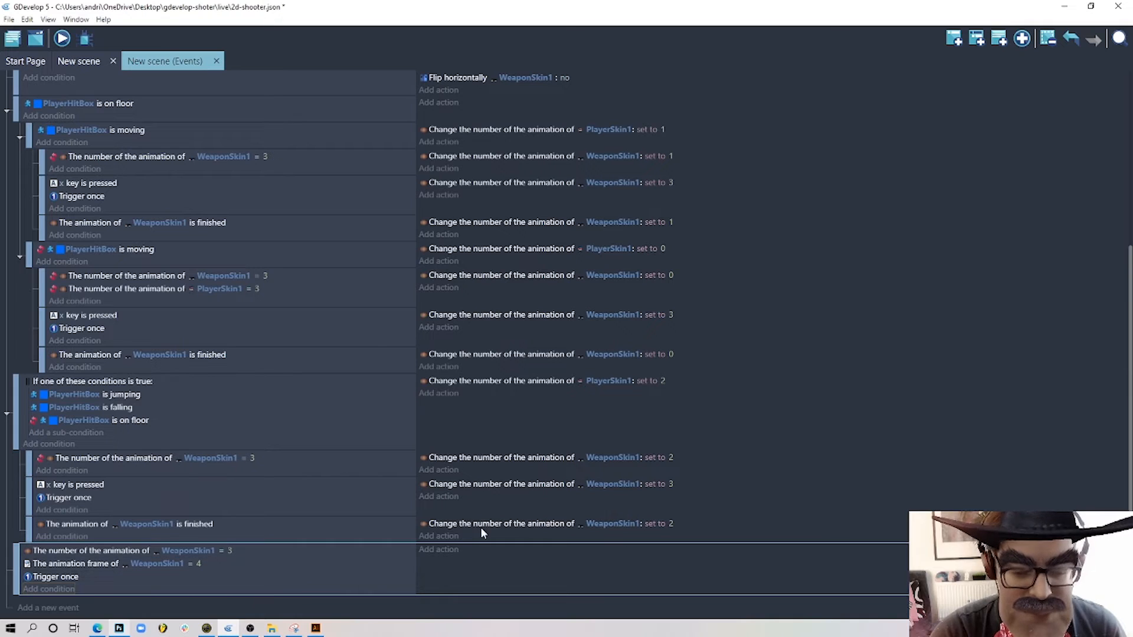
# - Open WeaponSkin1's points for editing from the scene and delete its existing Bullet point
pyautogui.click(82, 61)
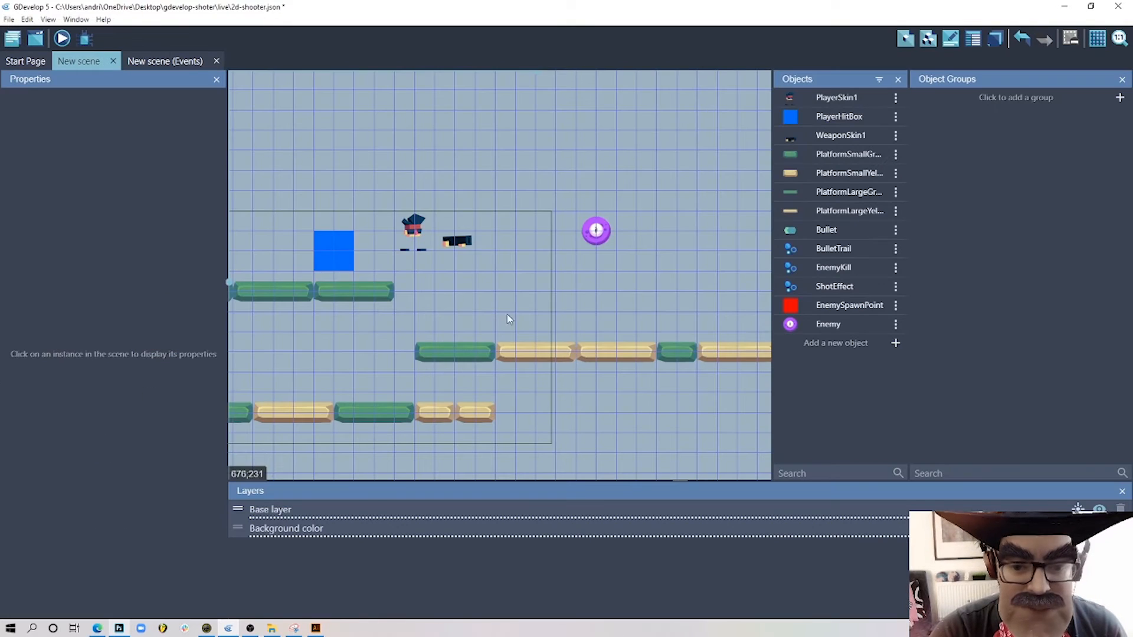
pyautogui.click(467, 245)
pyautogui.doubleClick(466, 246)
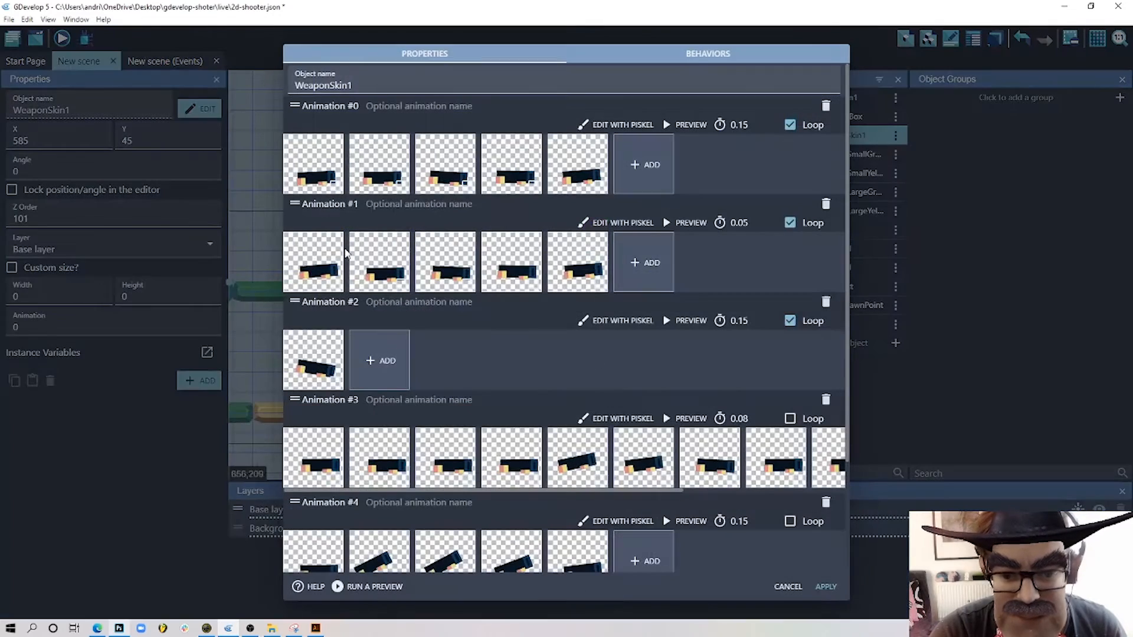
pyautogui.scroll(-1, 555, 366)
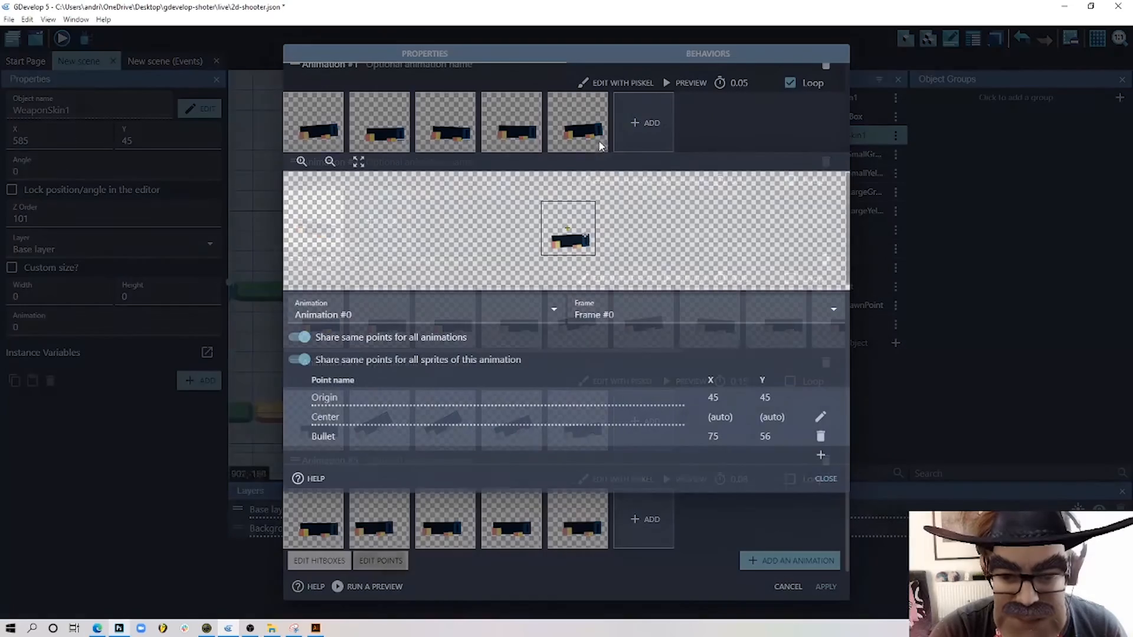
pyautogui.click(381, 565)
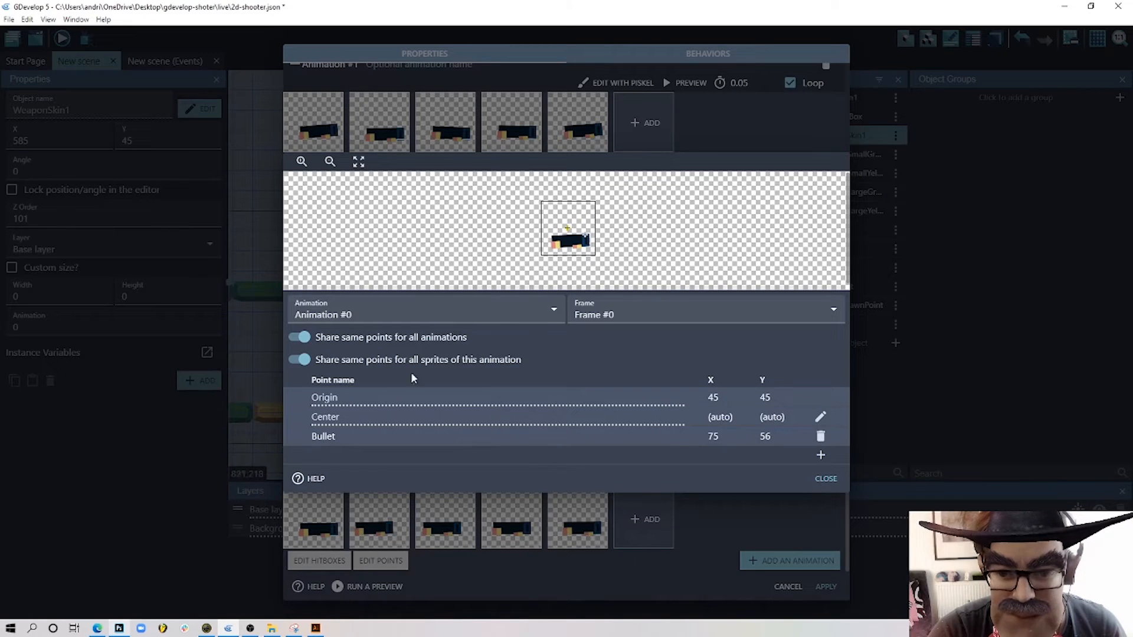
pyautogui.click(821, 436)
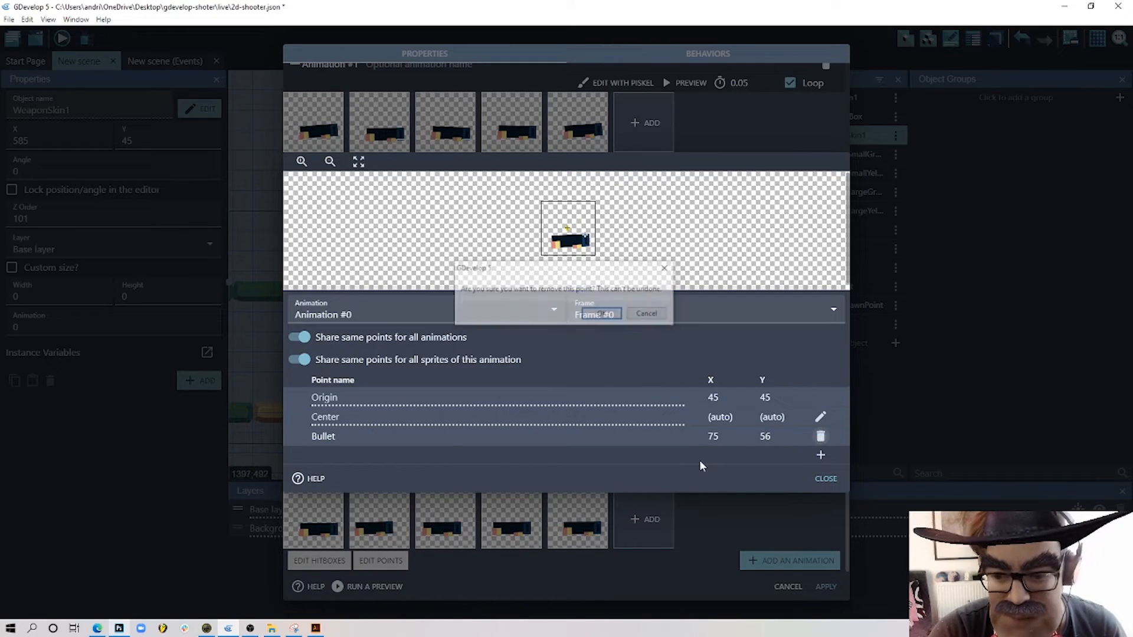
pyautogui.click(601, 319)
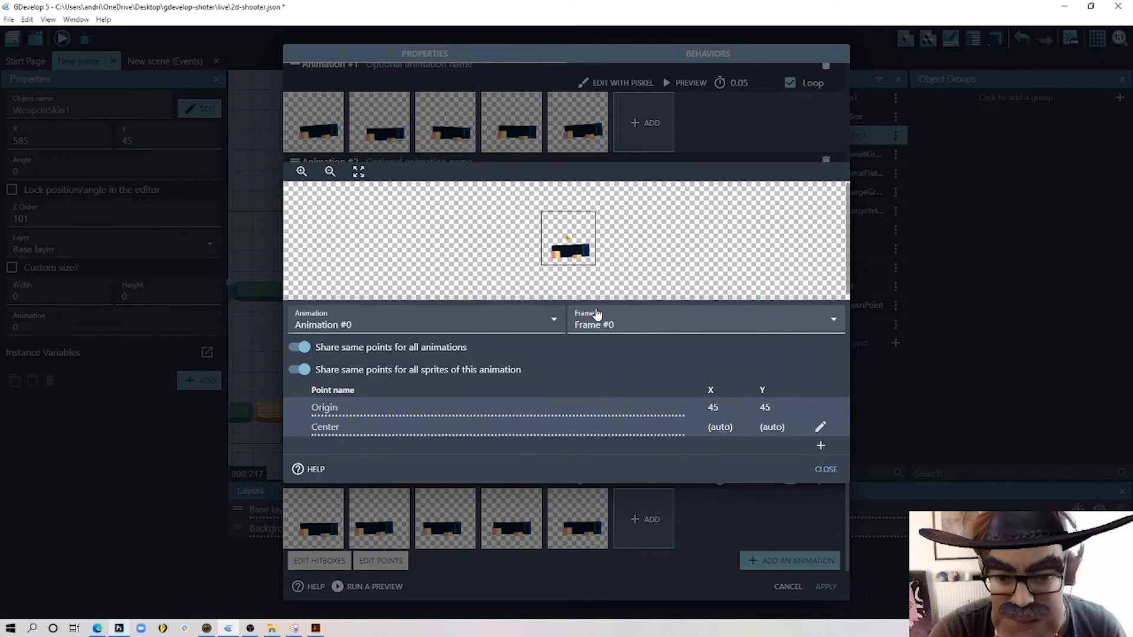
# - Add a point named Bullet to WeaponSkin1 at X 79, Y 61 and apply the object changes
pyautogui.click(821, 447)
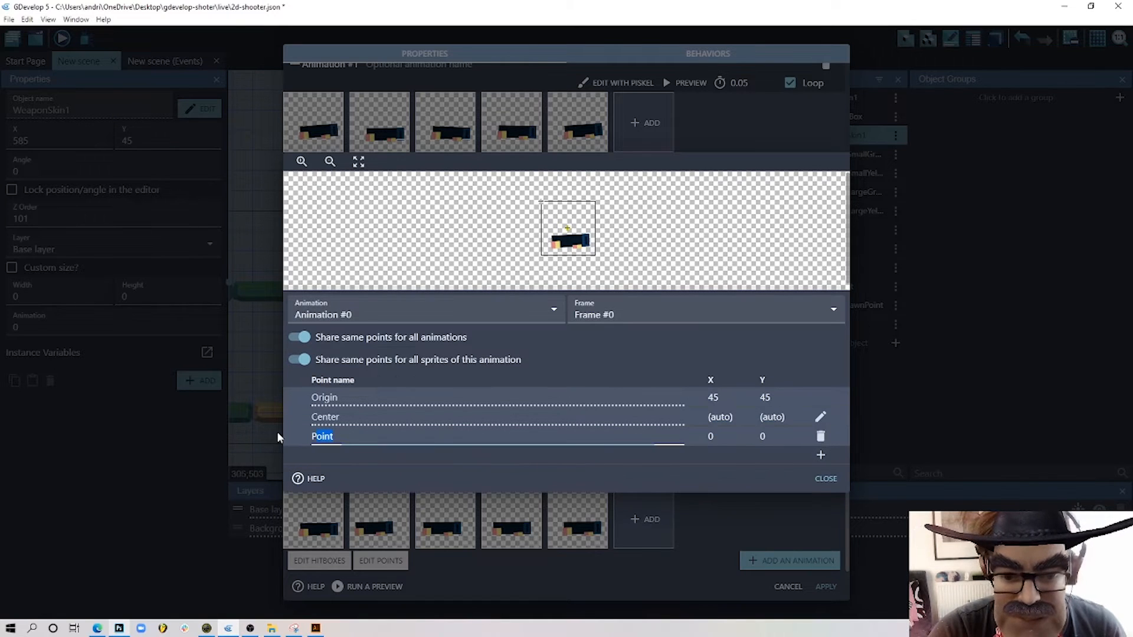
pyautogui.write('Bullet')
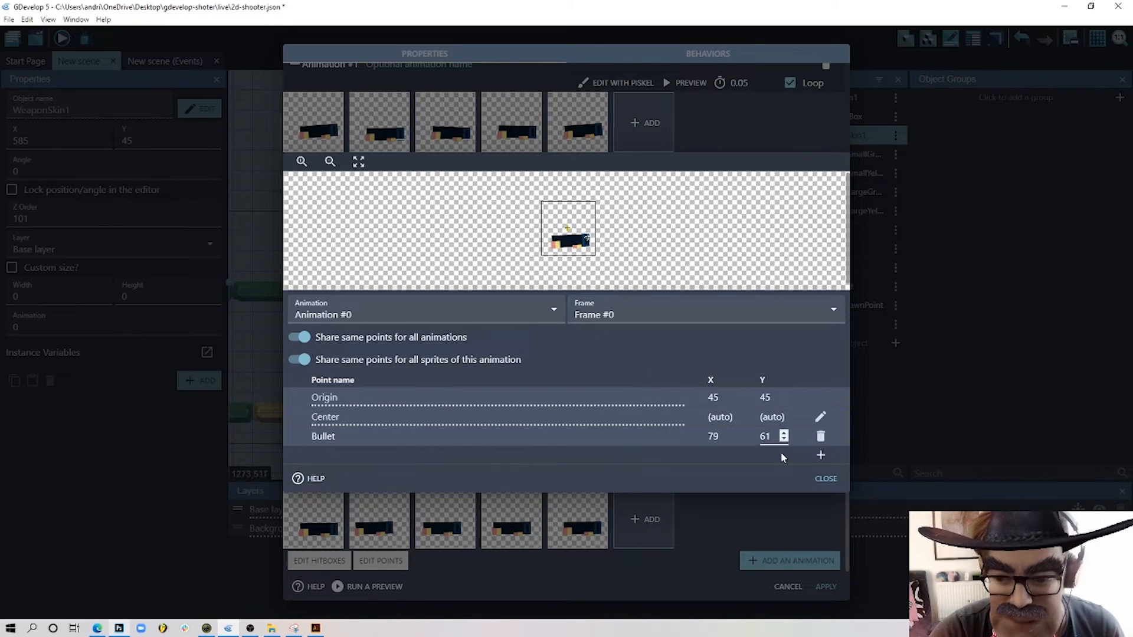
pyautogui.click(826, 479)
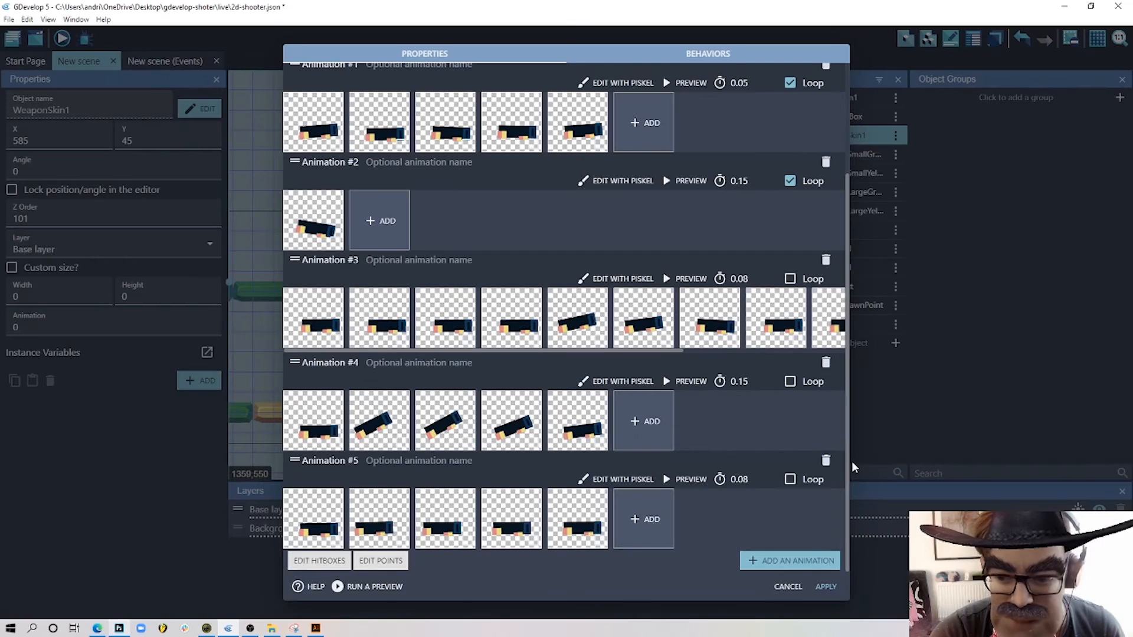
pyautogui.click(826, 587)
# - Start a Create an object action for ShotEffect in the last event, with X position WeaponSkin1.PointX("Bullet")
pyautogui.click(165, 61)
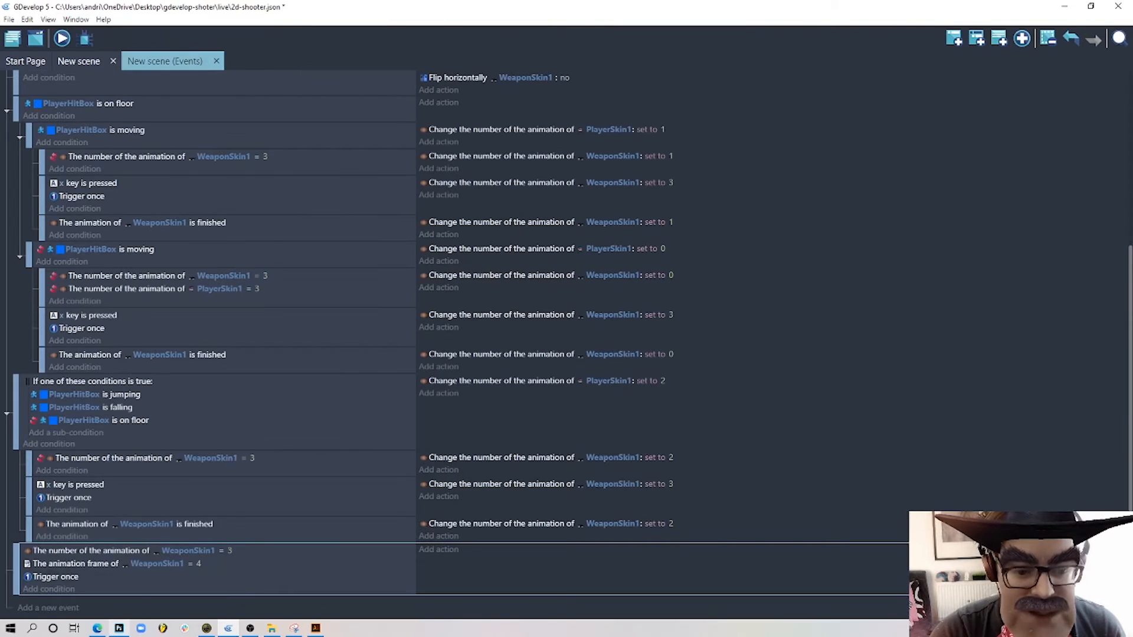
pyautogui.click(513, 550)
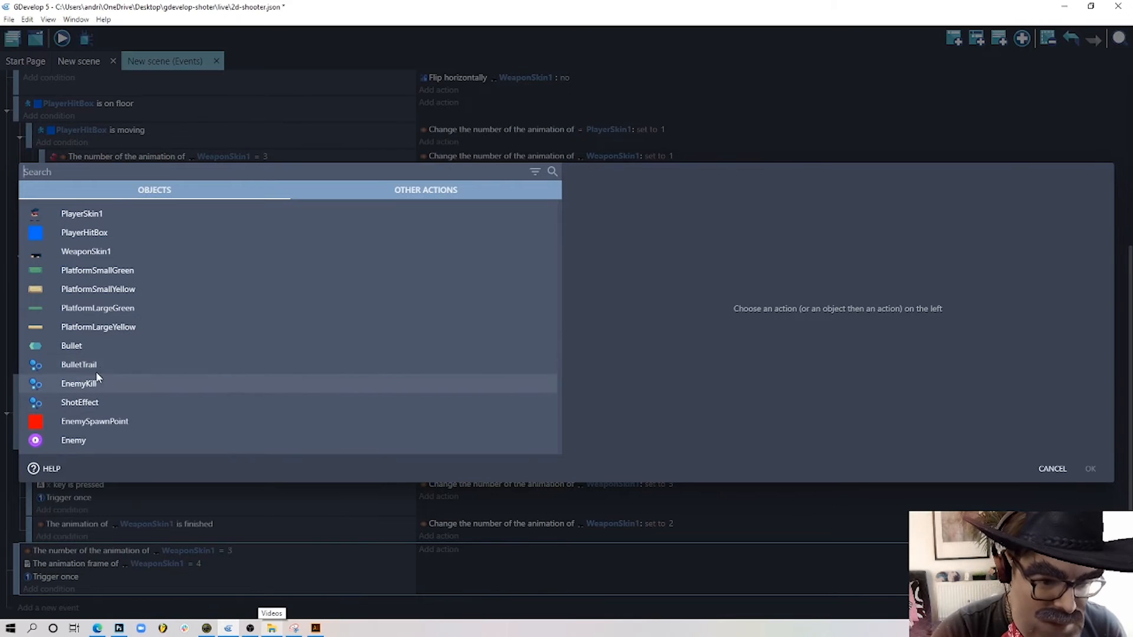
pyautogui.click(211, 402)
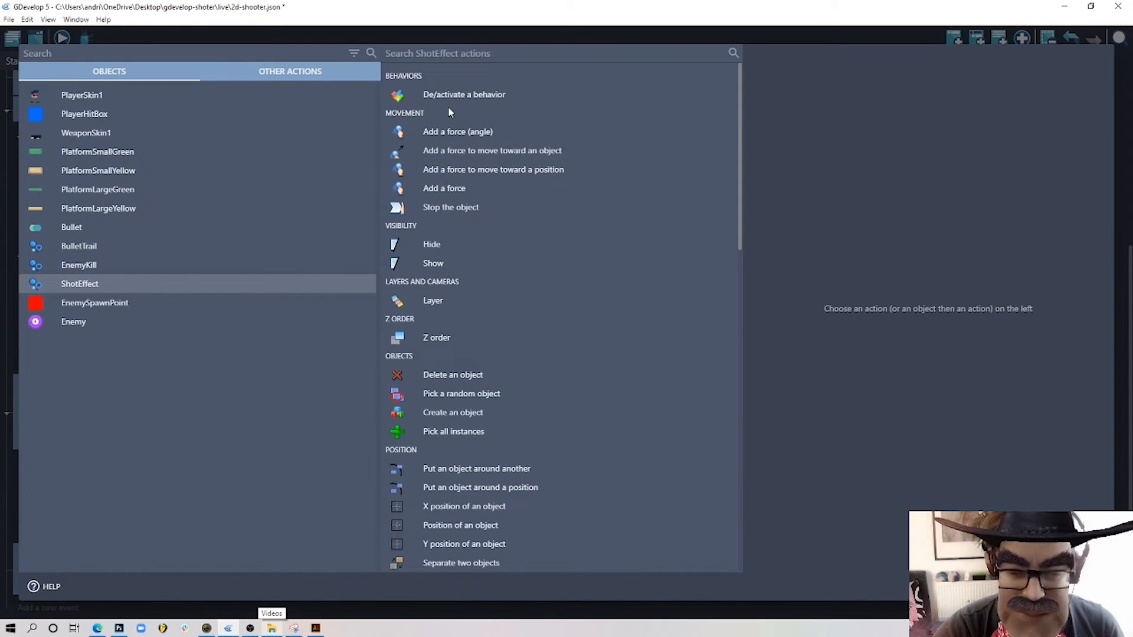
pyautogui.write('crea')
pyautogui.click(566, 201)
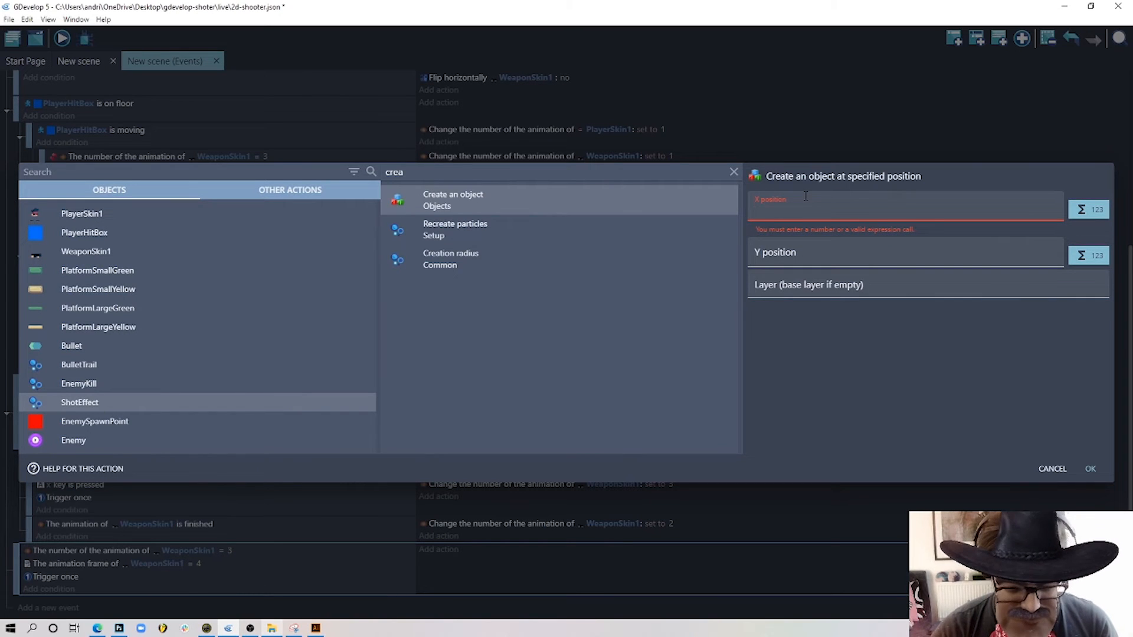
pyautogui.write('wea')
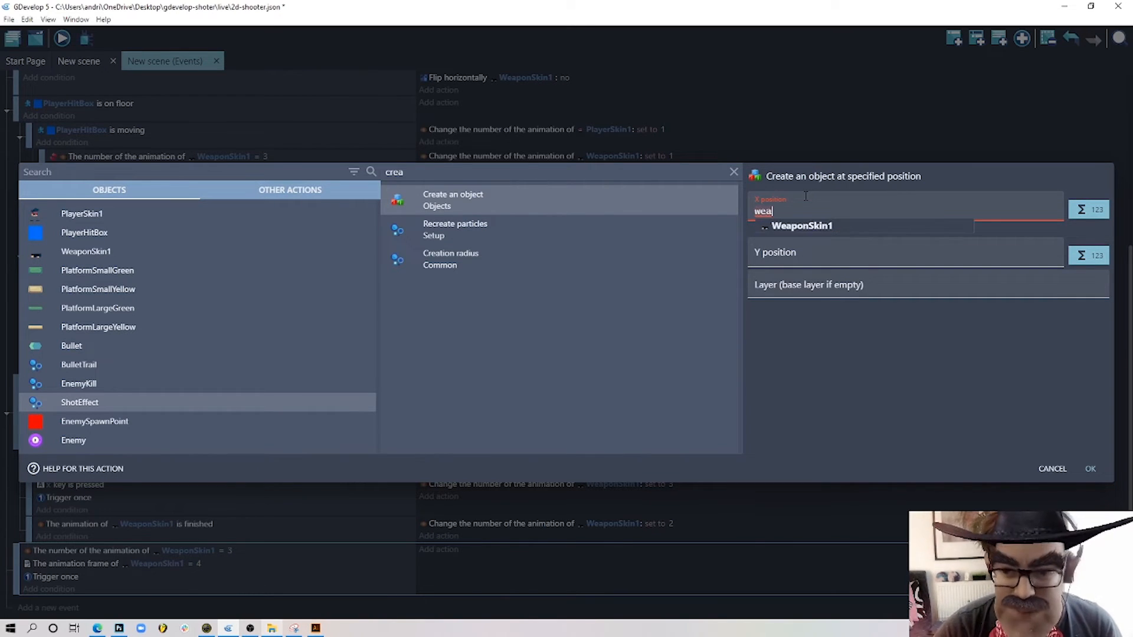
pyautogui.click(846, 225)
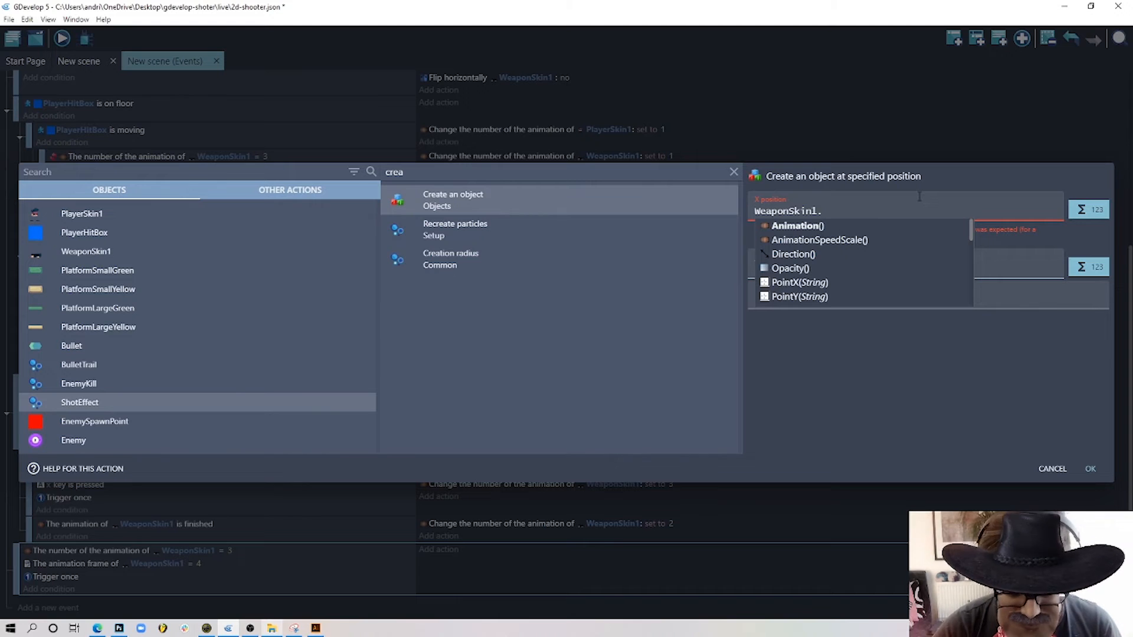
pyautogui.write('point')
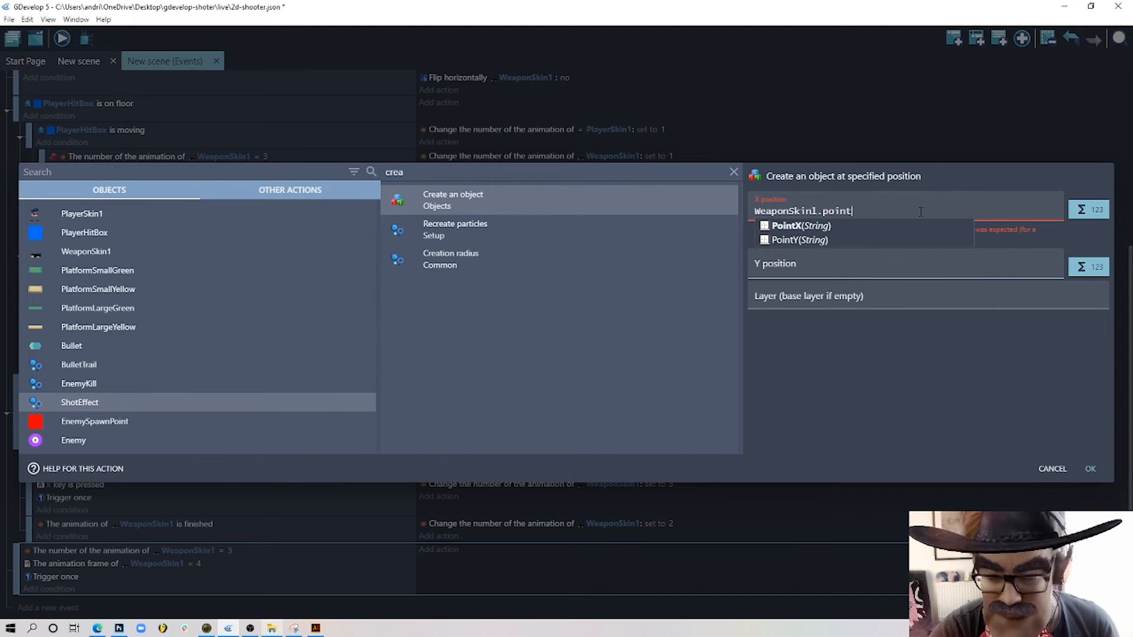
pyautogui.write('X("Bullt')
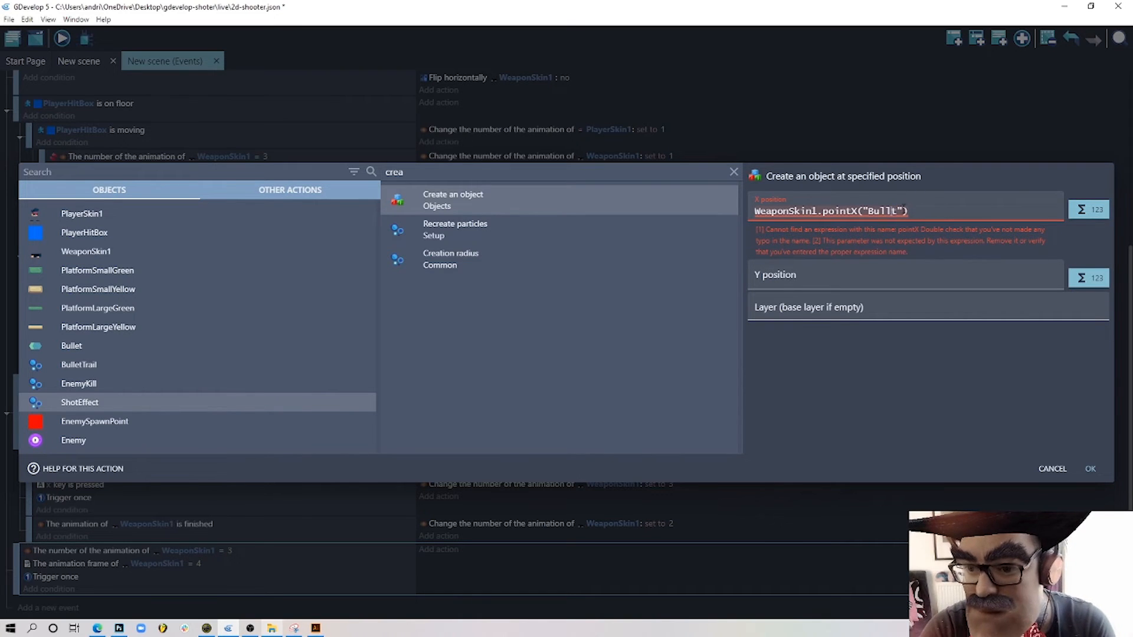
pyautogui.write('e')
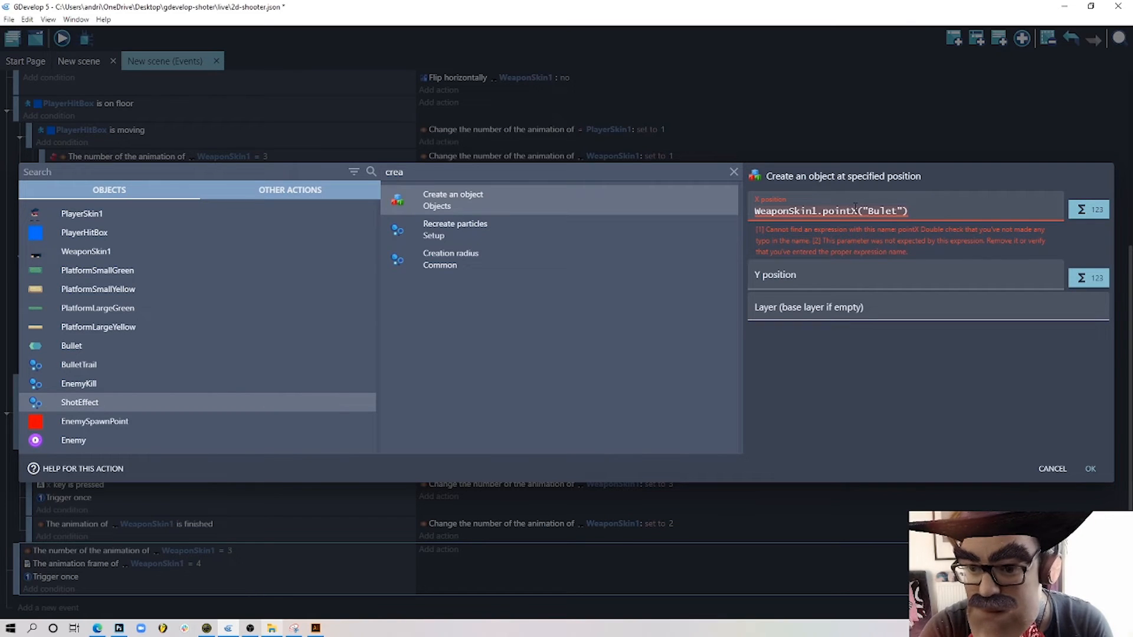
pyautogui.write('P')
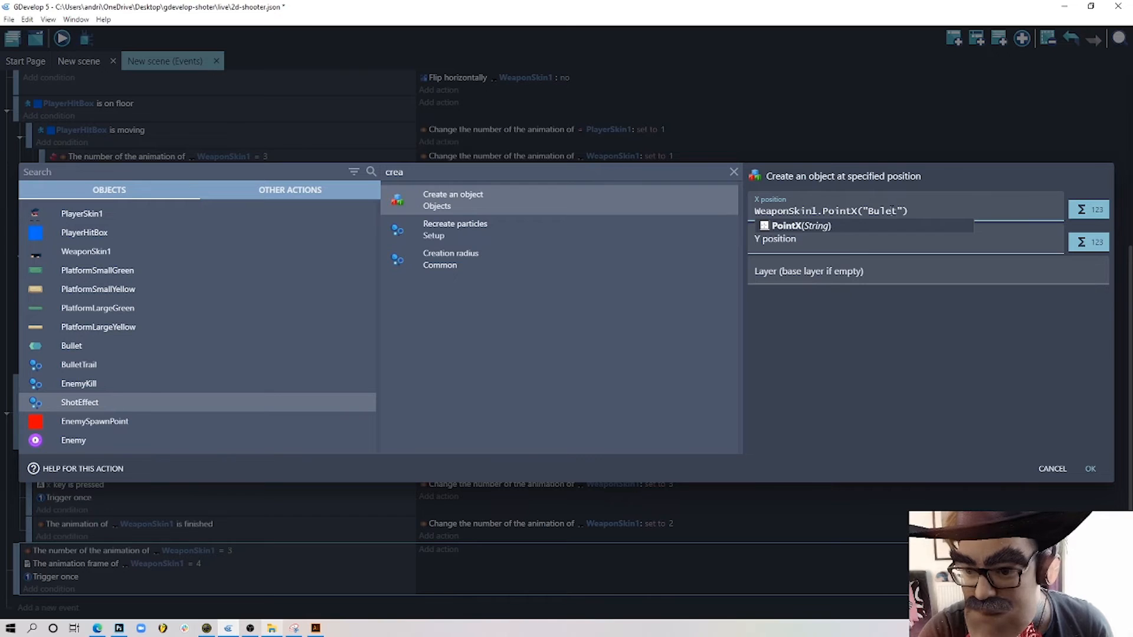
pyautogui.click(888, 210)
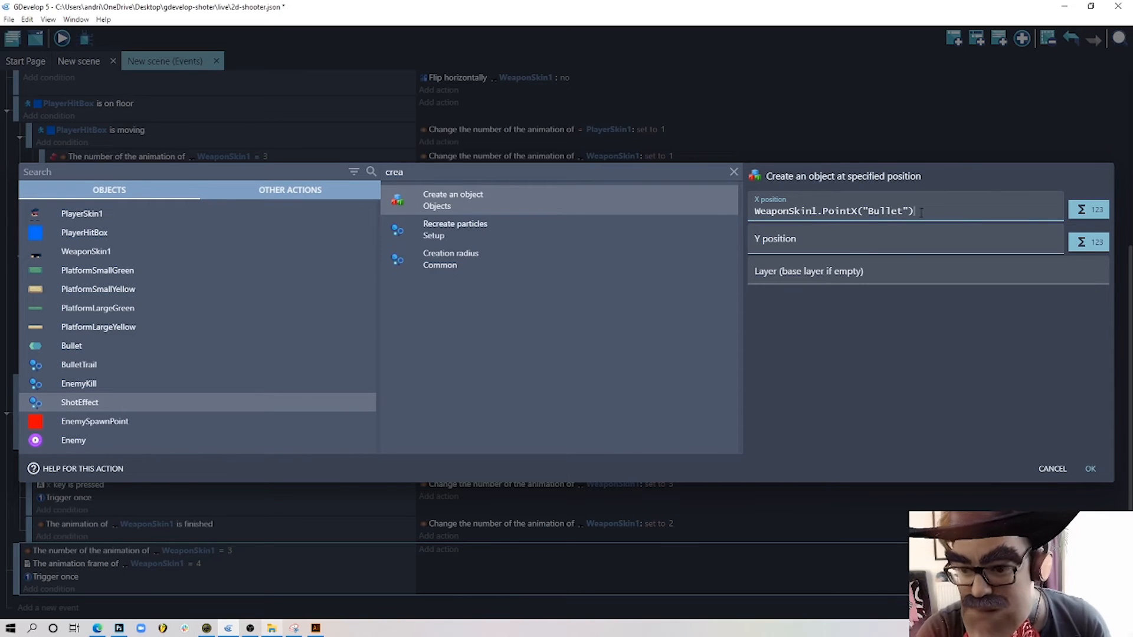
pyautogui.write('l')
# - Set the ShotEffect creation's Y position to WeaponSkin1.PointY("Bullet") and confirm the action
pyautogui.hotkey('ctrl', 'a')
pyautogui.hotkey('ctrl', 'c')
pyautogui.click(852, 242)
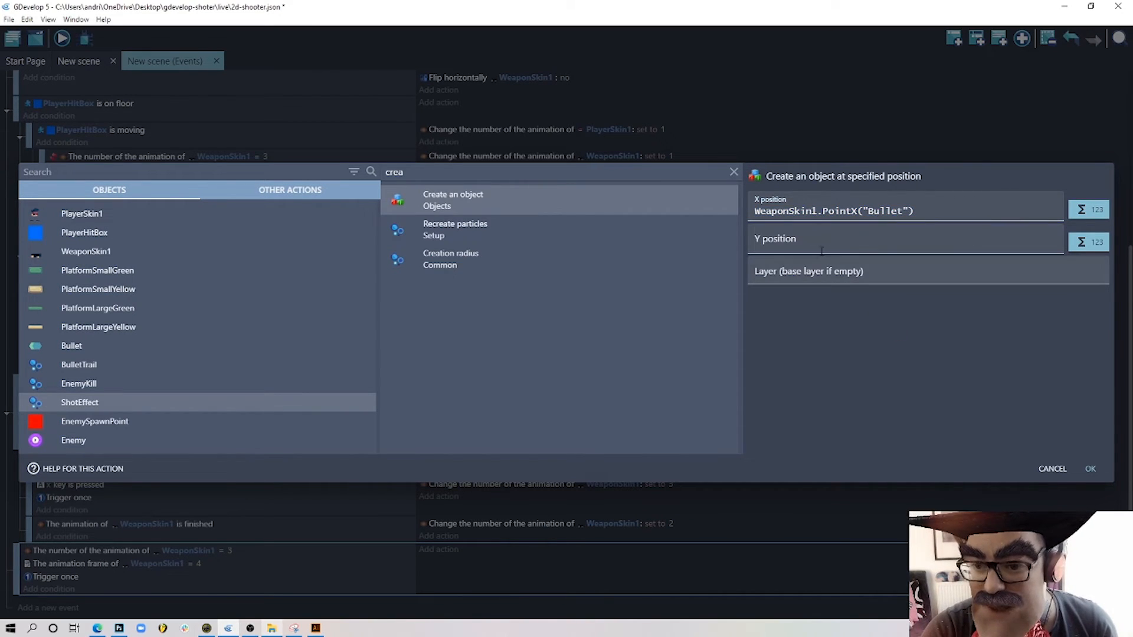
pyautogui.hotkey('ctrl', 'v')
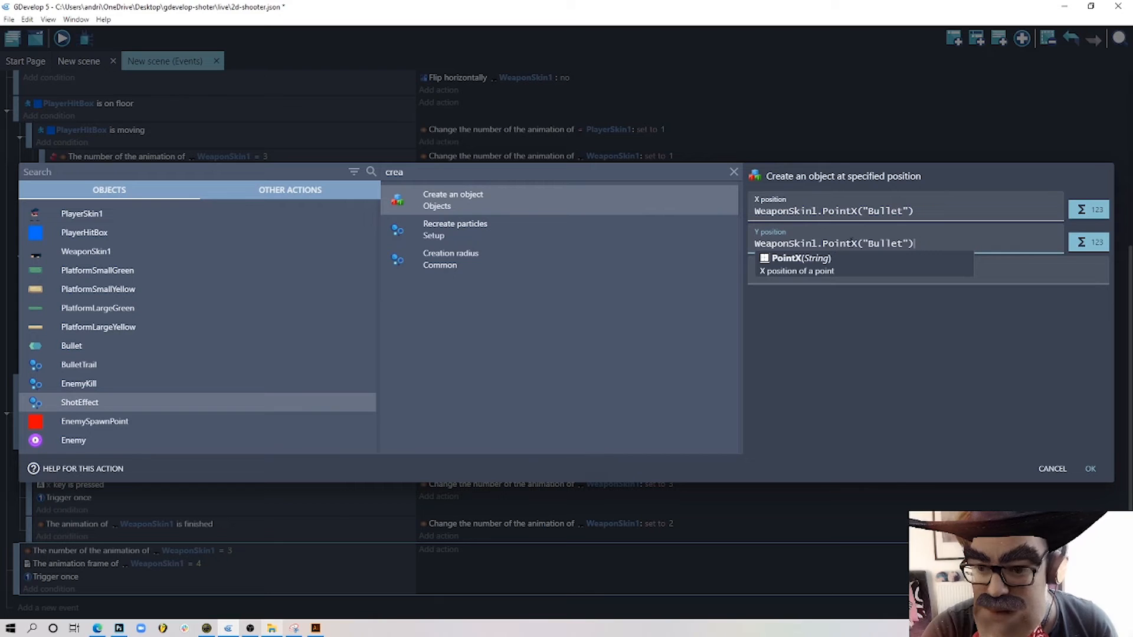
pyautogui.click(854, 243)
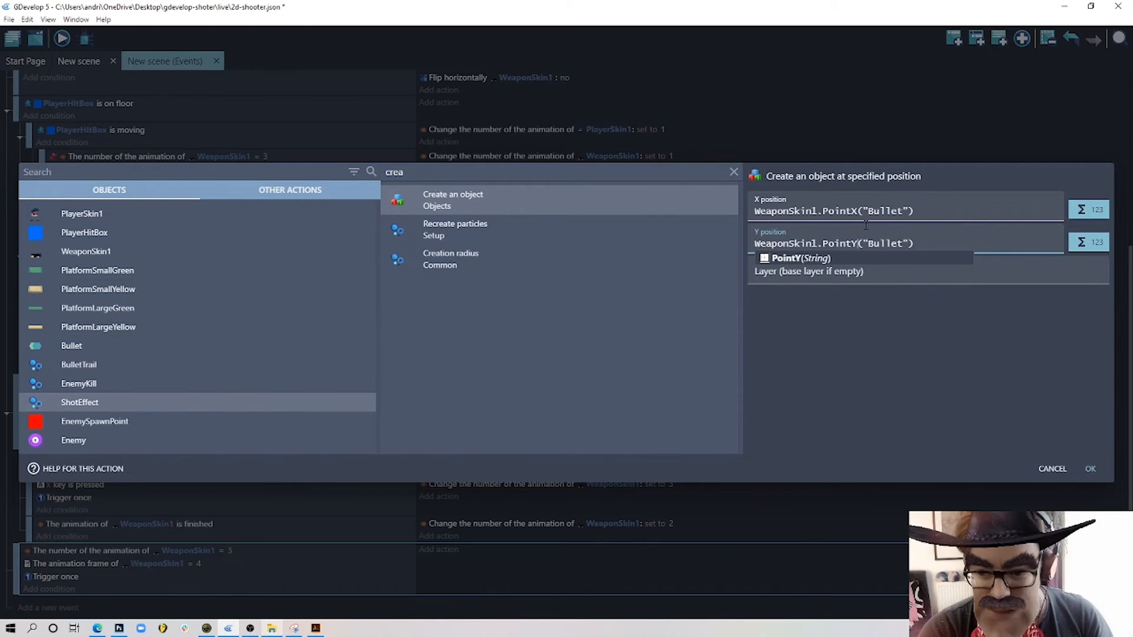
pyautogui.press('BackSpace')
pyautogui.write('Y')
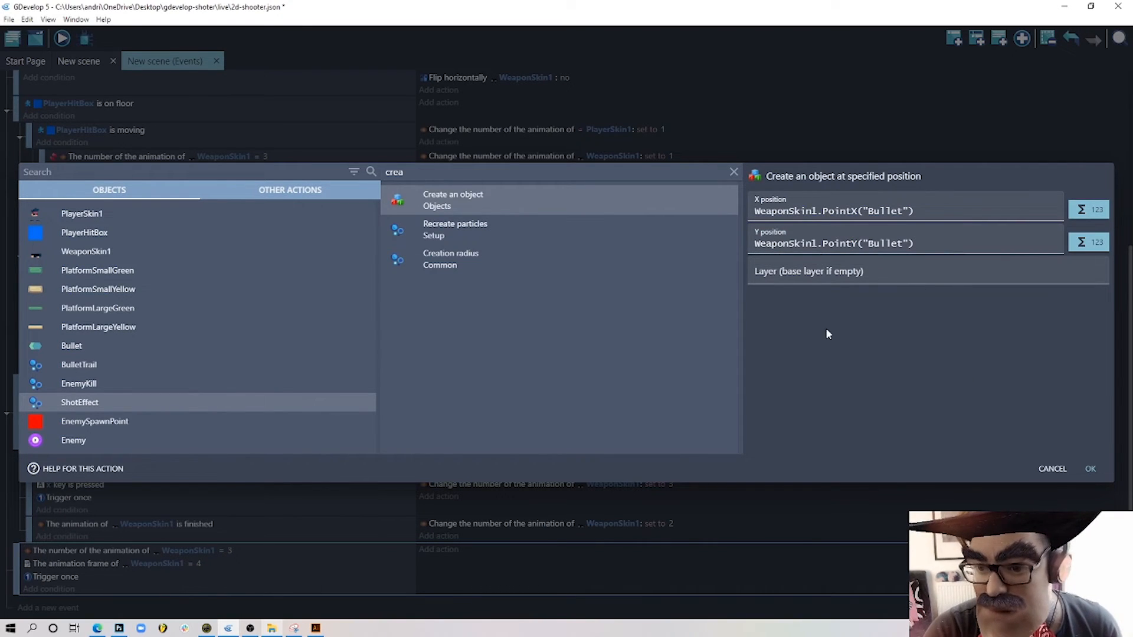
pyautogui.click(1091, 468)
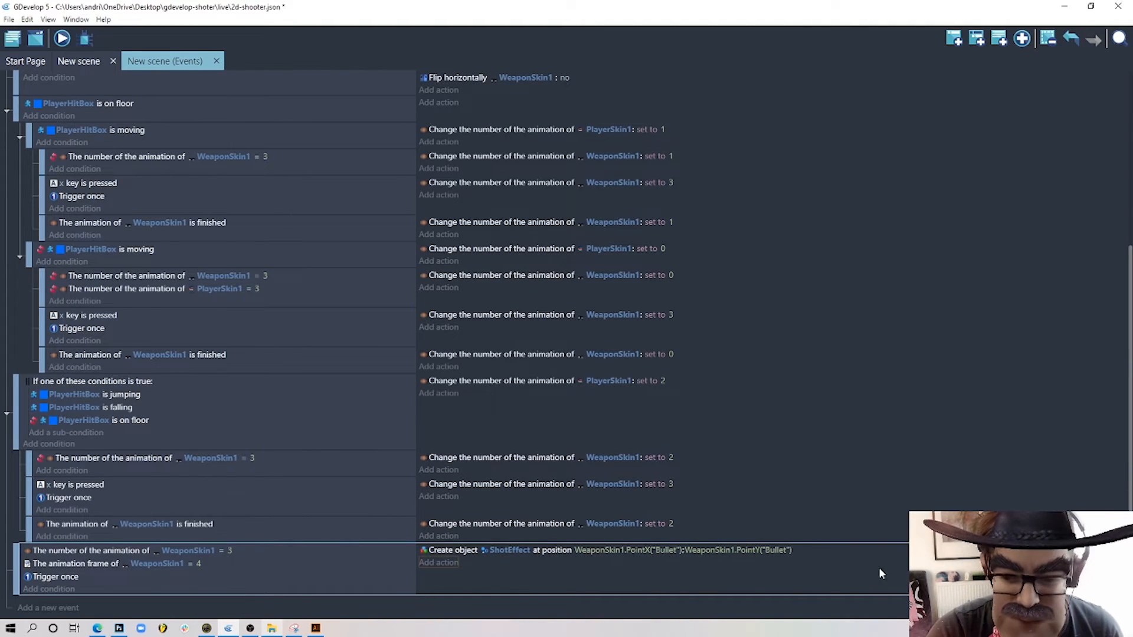
# - Add an action to the same event that sets ShotEffect's Z order to 102
pyautogui.click(439, 563)
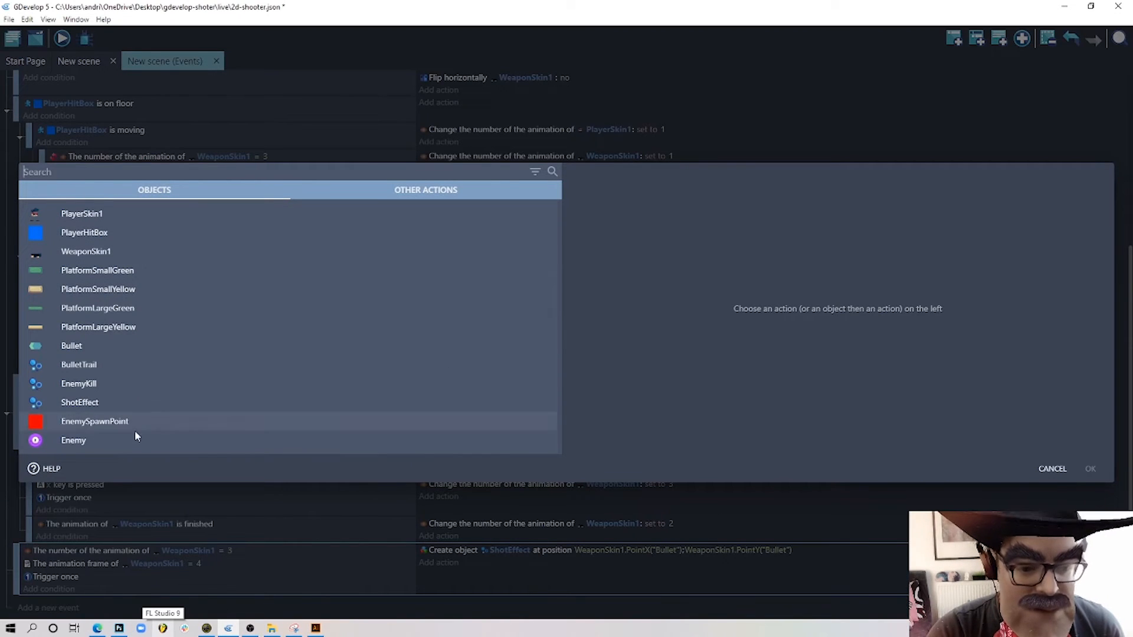
pyautogui.click(123, 402)
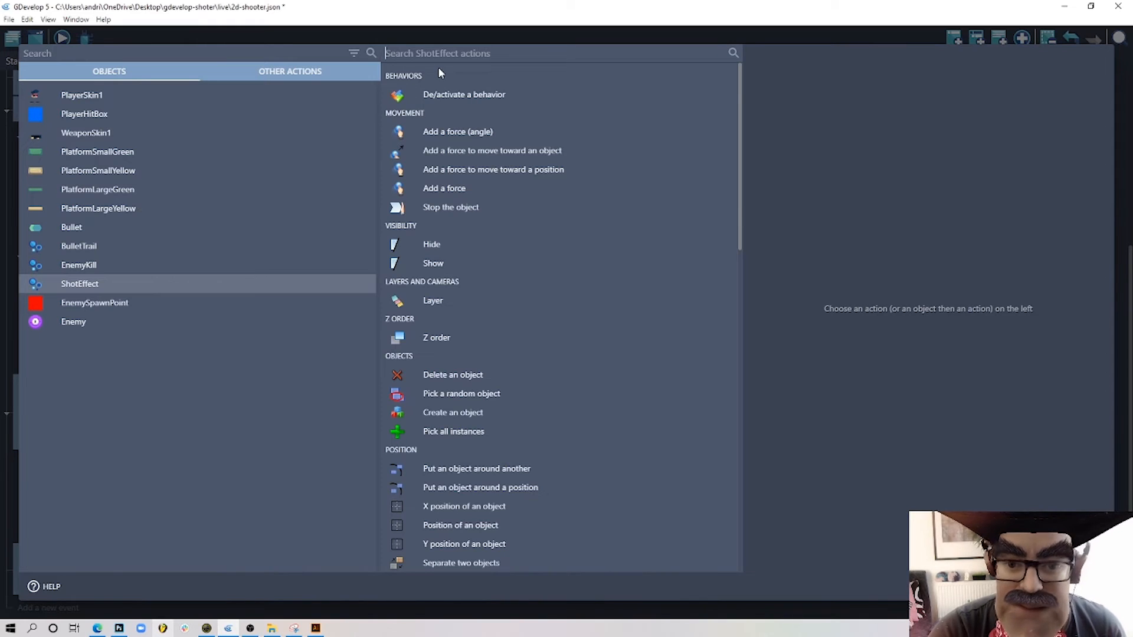
pyautogui.write('z')
pyautogui.click(464, 202)
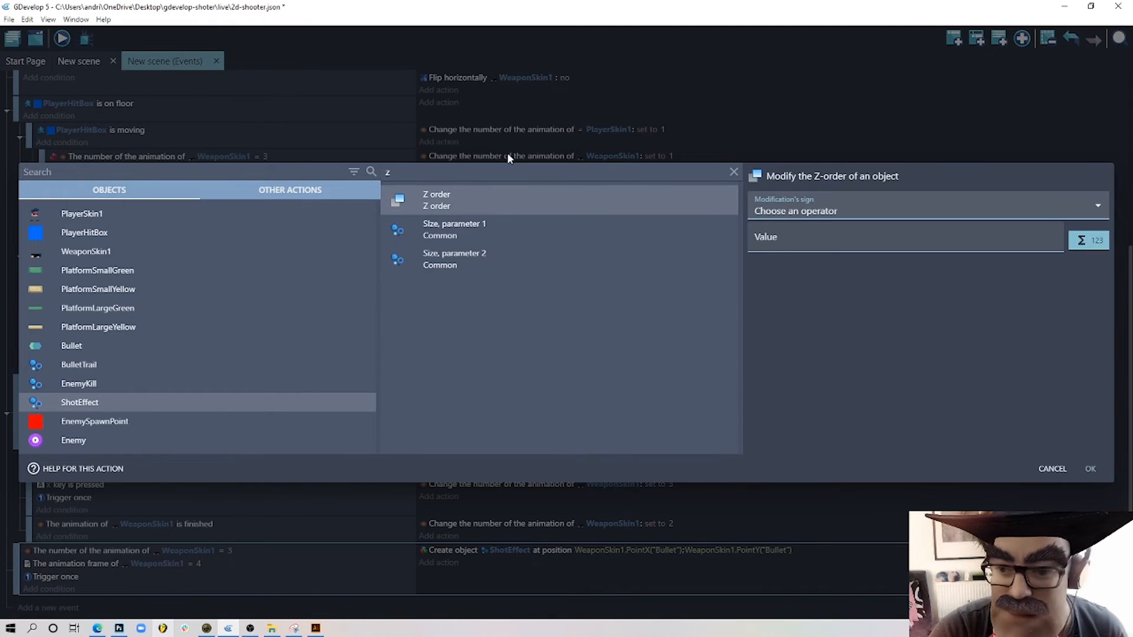
pyautogui.click(825, 213)
pyautogui.click(809, 239)
pyautogui.click(787, 244)
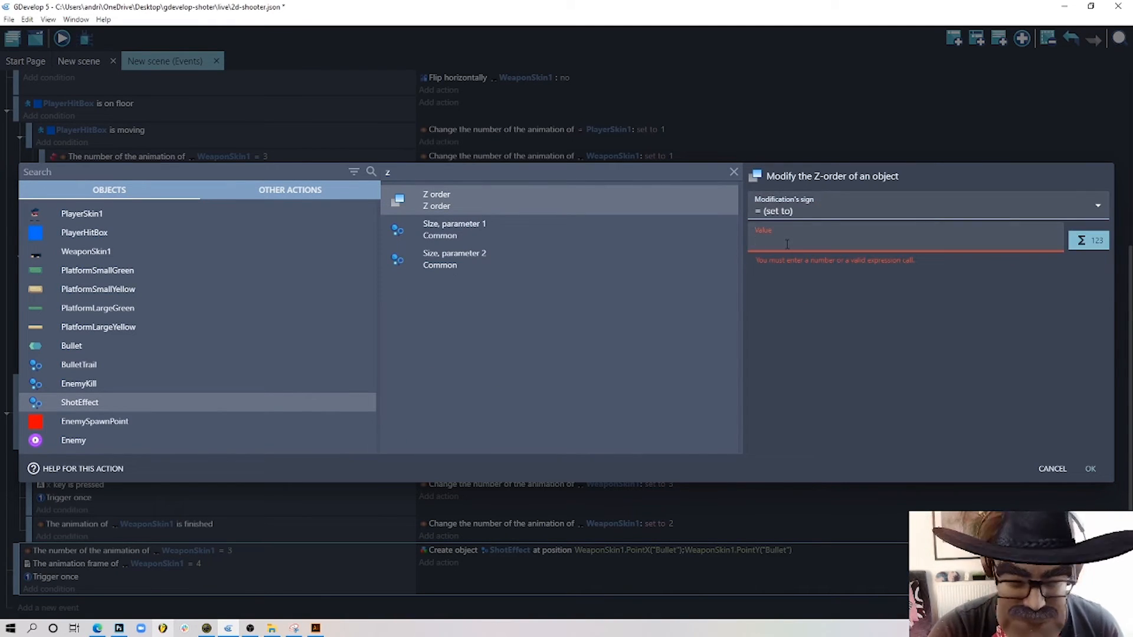
pyautogui.write('102')
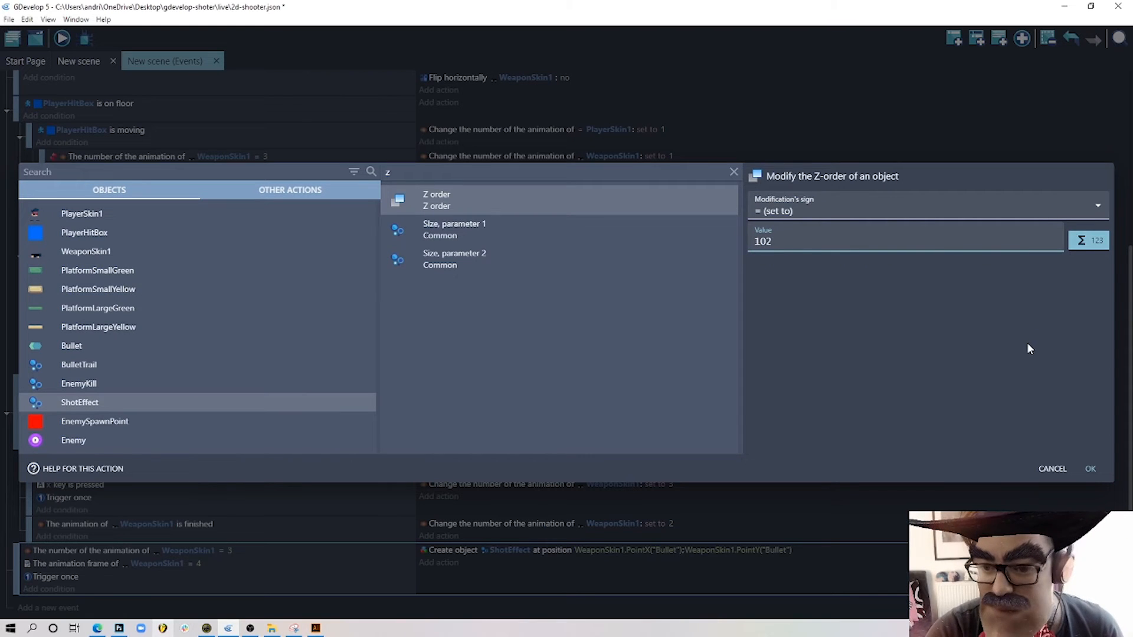
pyautogui.click(1090, 469)
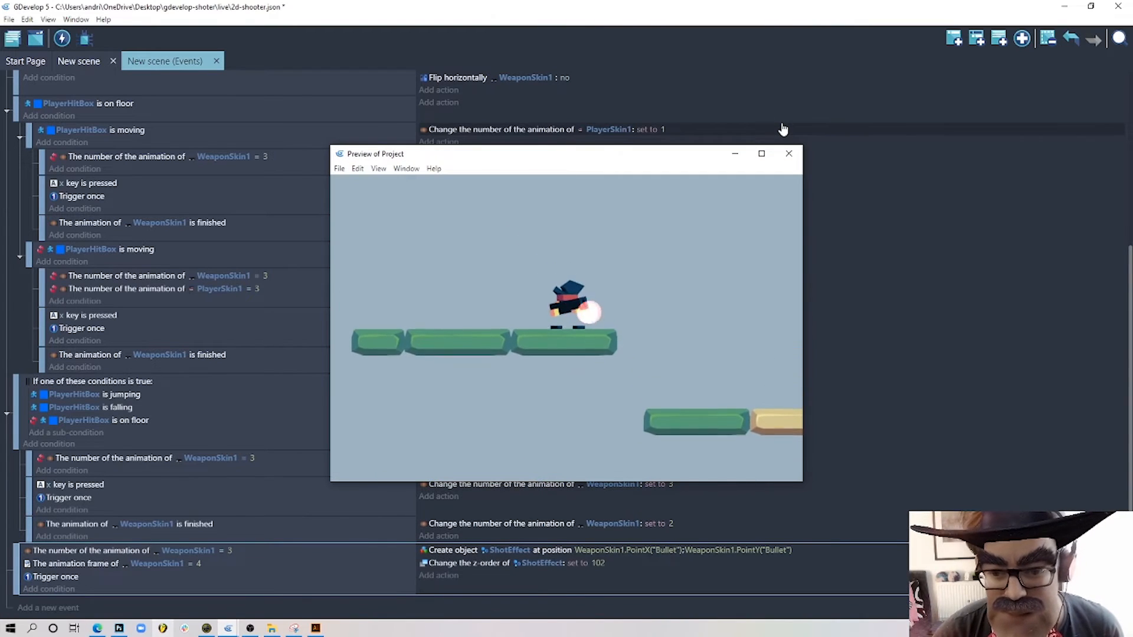
# - Test moving, jumping and shooting in the preview to check the shot effect, and close the preview
pyautogui.press('Right')
pyautogui.press('x')
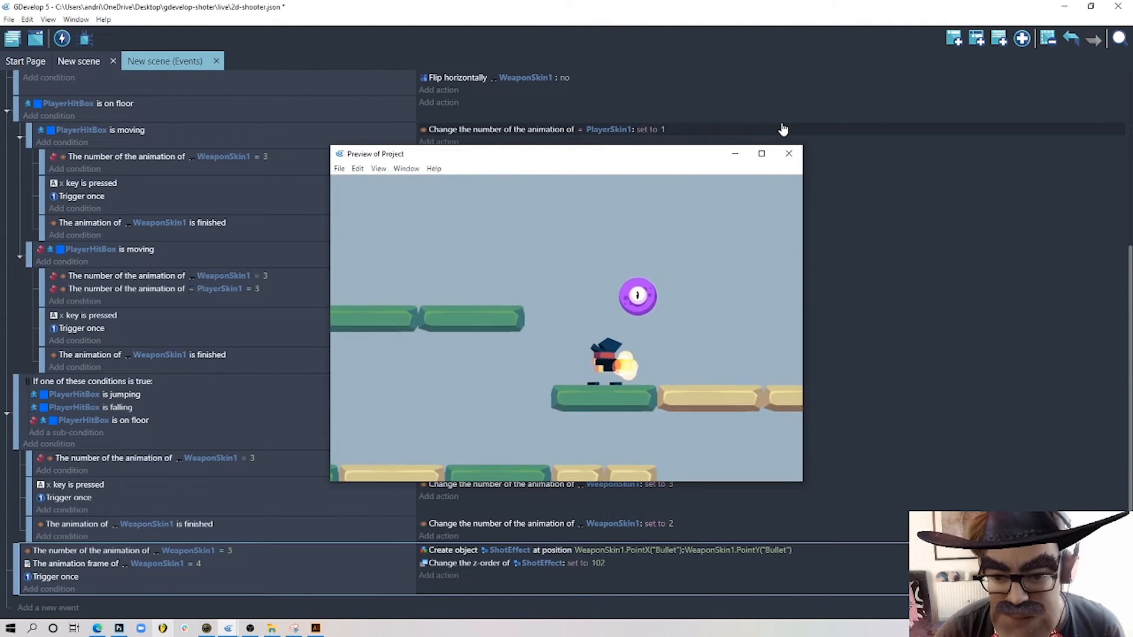
pyautogui.press('space')
pyautogui.press('Left')
pyautogui.press('Right')
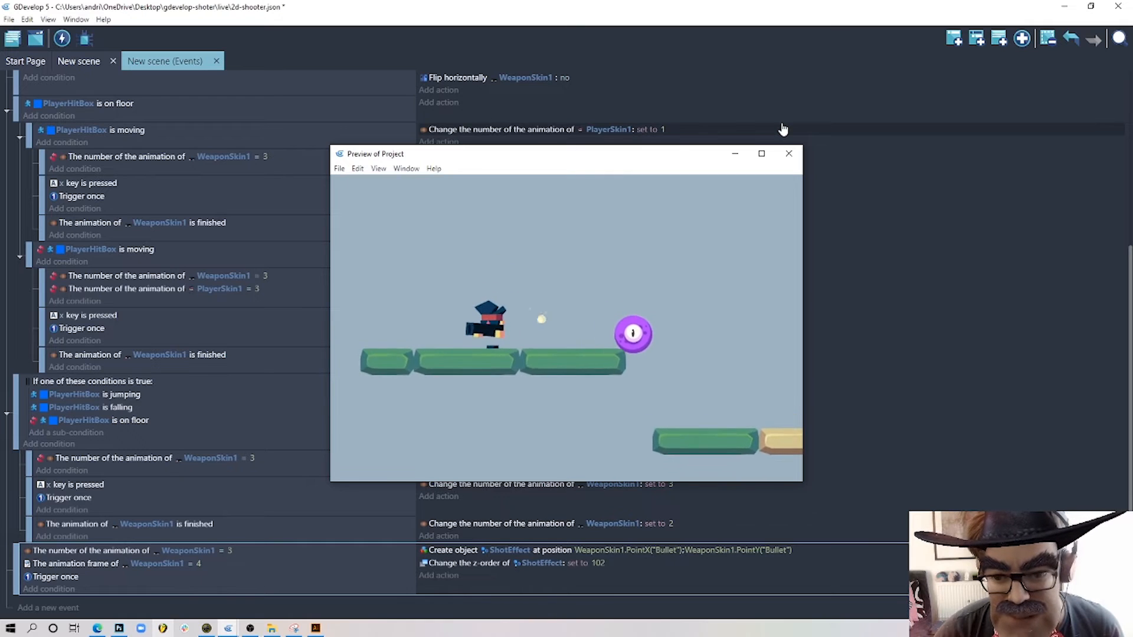
pyautogui.press('x')
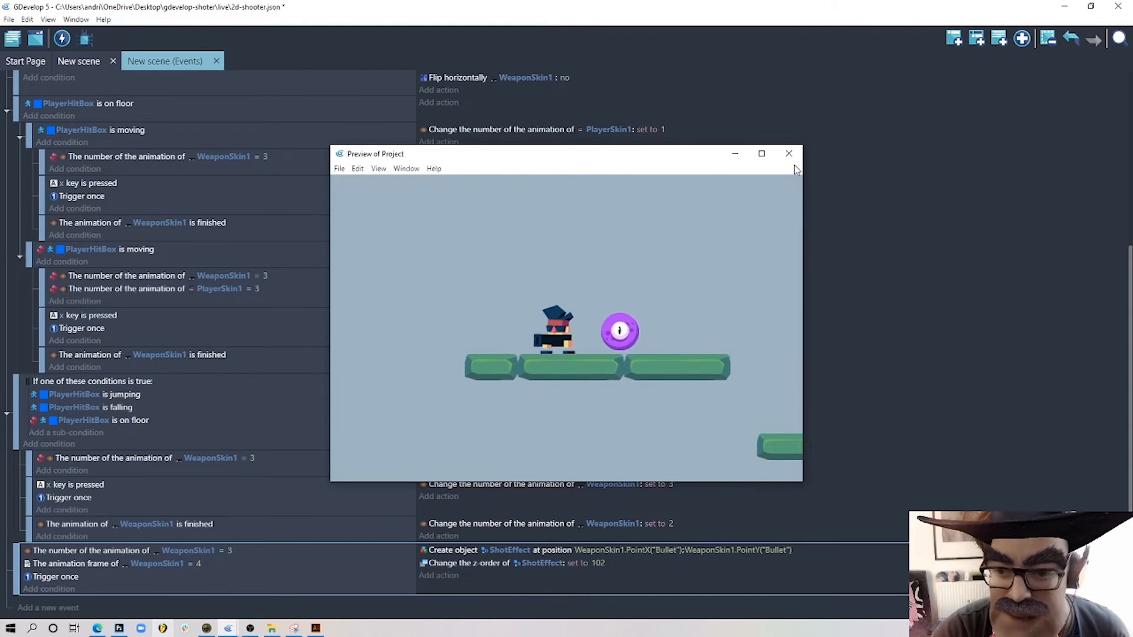
pyautogui.click(788, 154)
# - Review the ShotEffect particle emitter's properties in the scene and apply them without edits
pyautogui.click(78, 61)
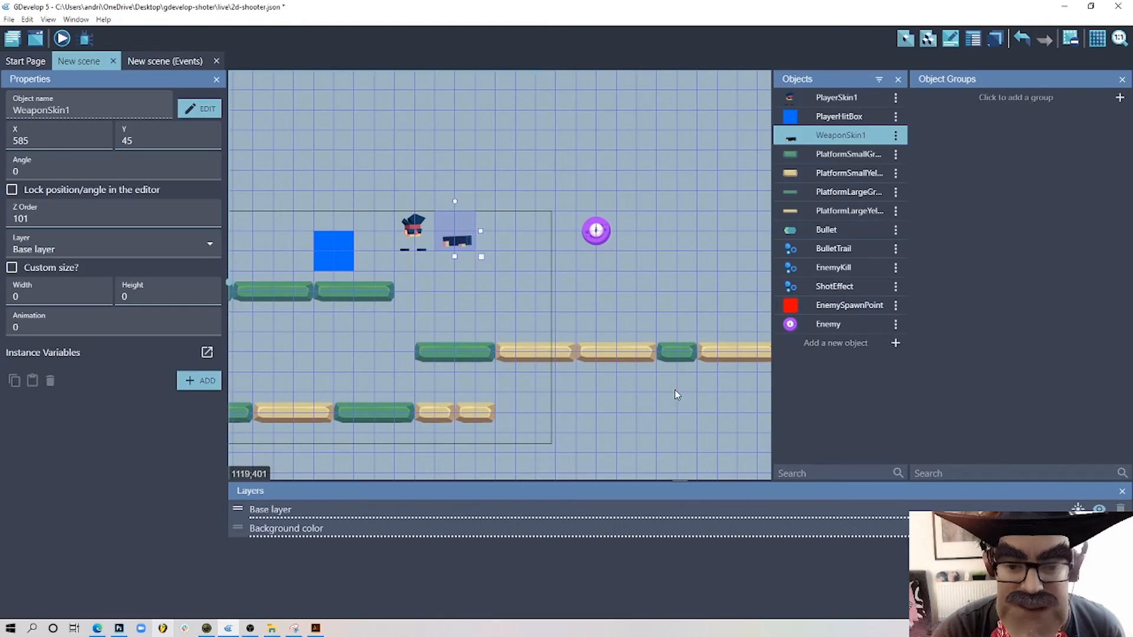
pyautogui.doubleClick(850, 287)
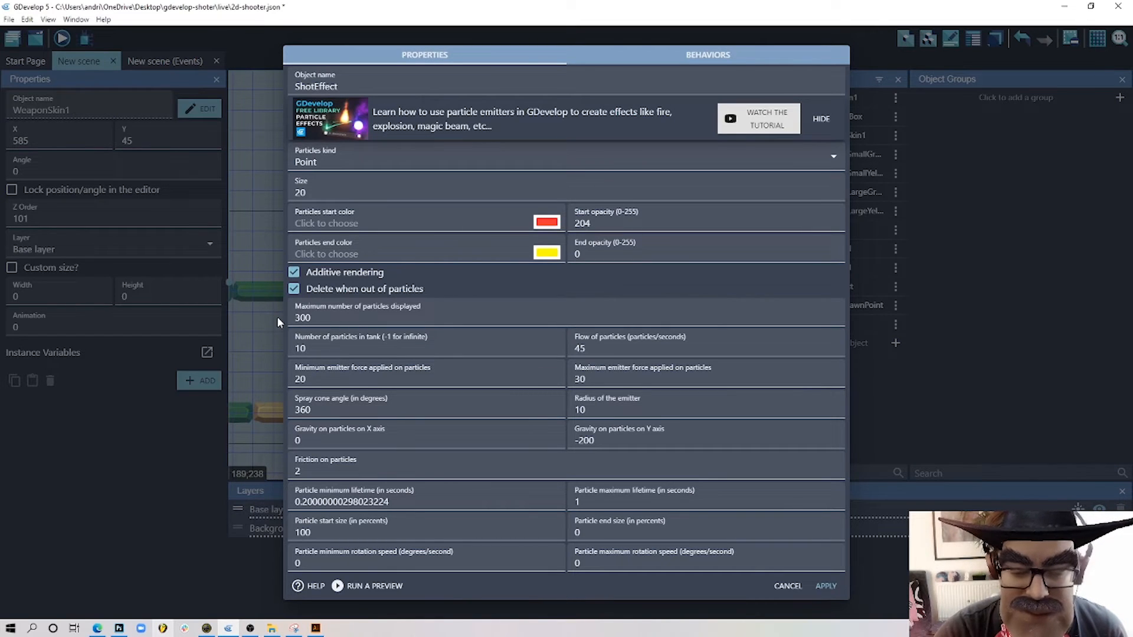
pyautogui.click(826, 586)
pyautogui.click(564, 240)
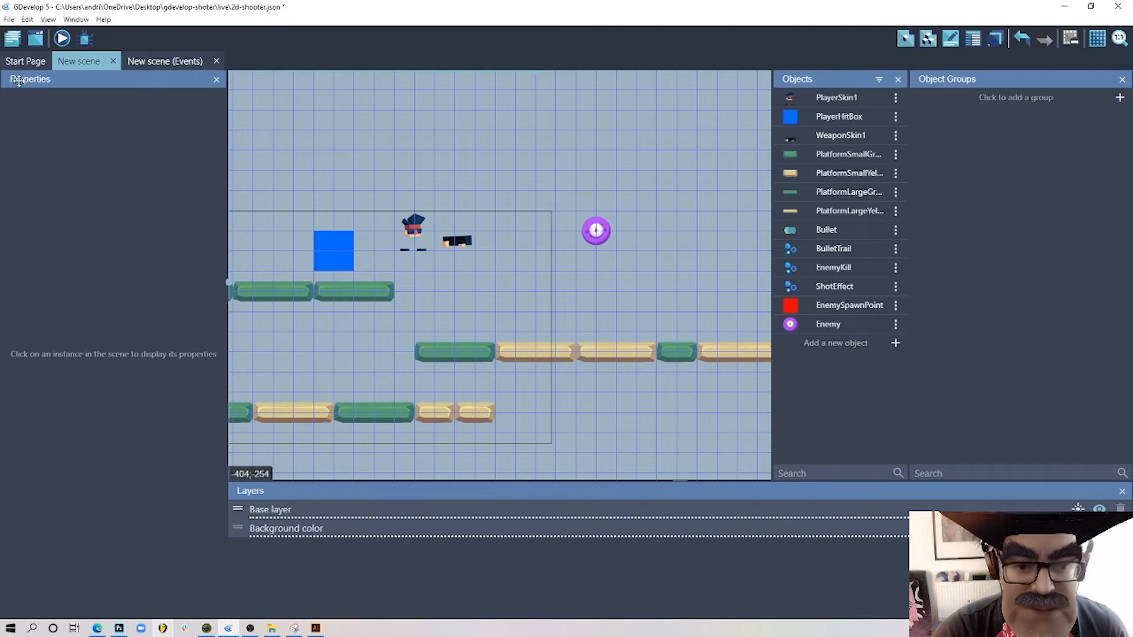
# - Add an empty event to the scene events and nest it as a sub-event of the ShotEffect event
pyautogui.click(158, 62)
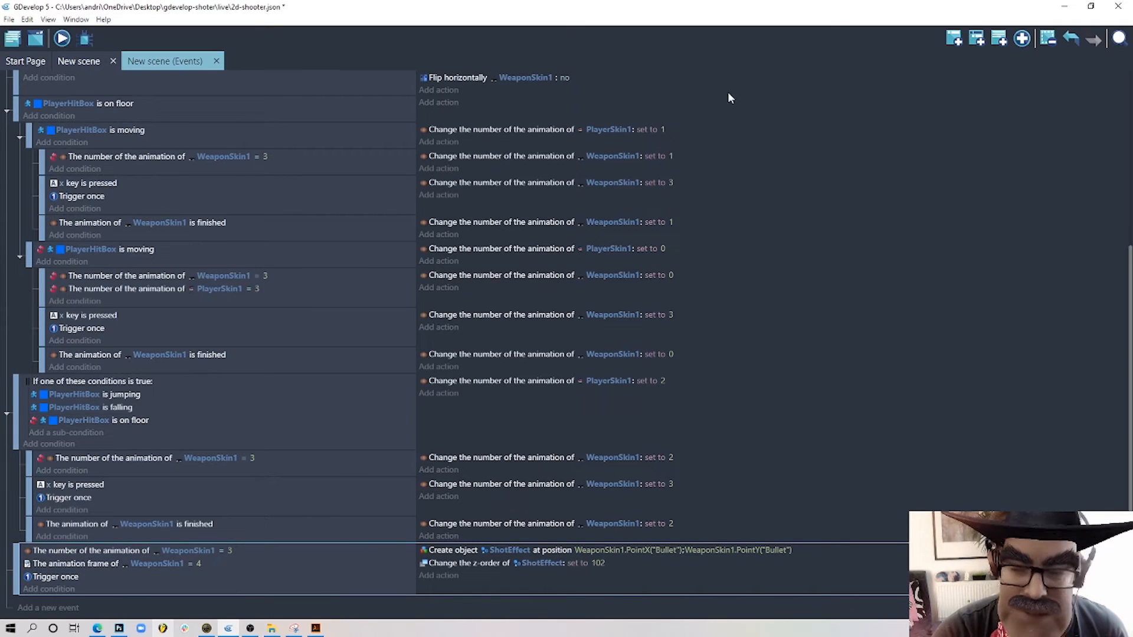
pyautogui.click(953, 40)
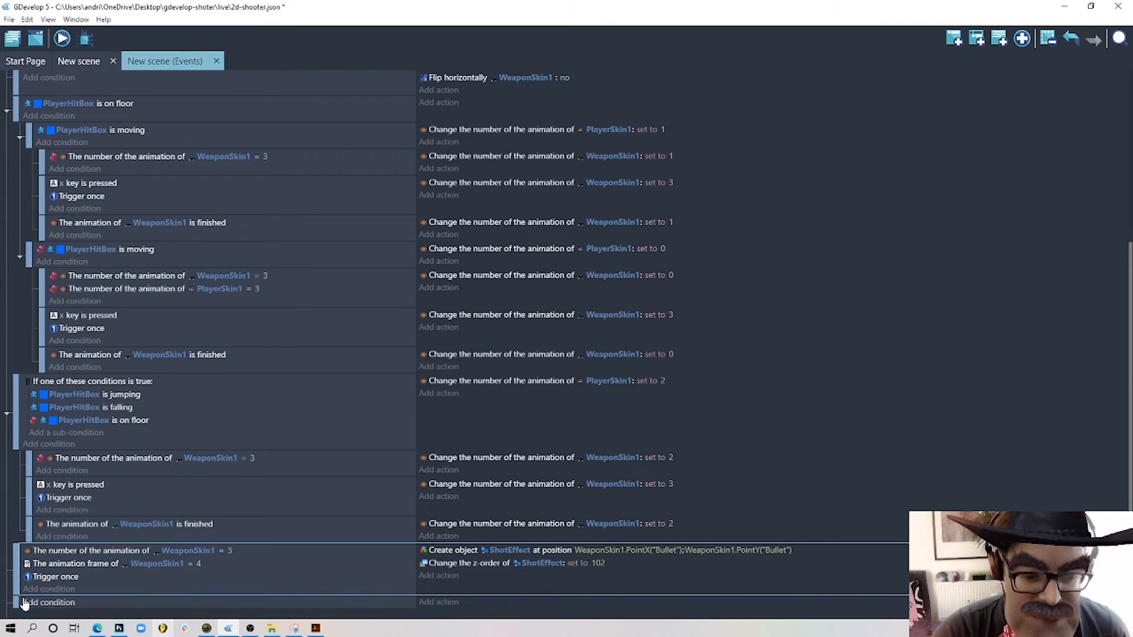
pyautogui.moveTo(15, 602); pyautogui.dragTo(53, 590)
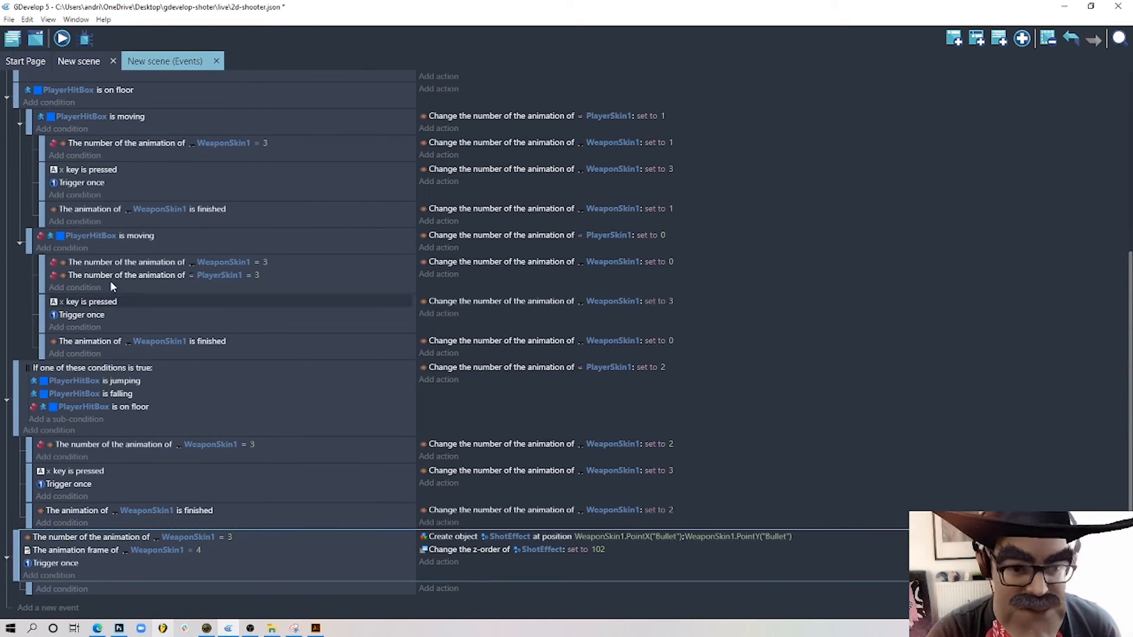
# - Add a condition to the new sub-event that WeaponSkin1 is horizontally flipped
pyautogui.click(62, 589)
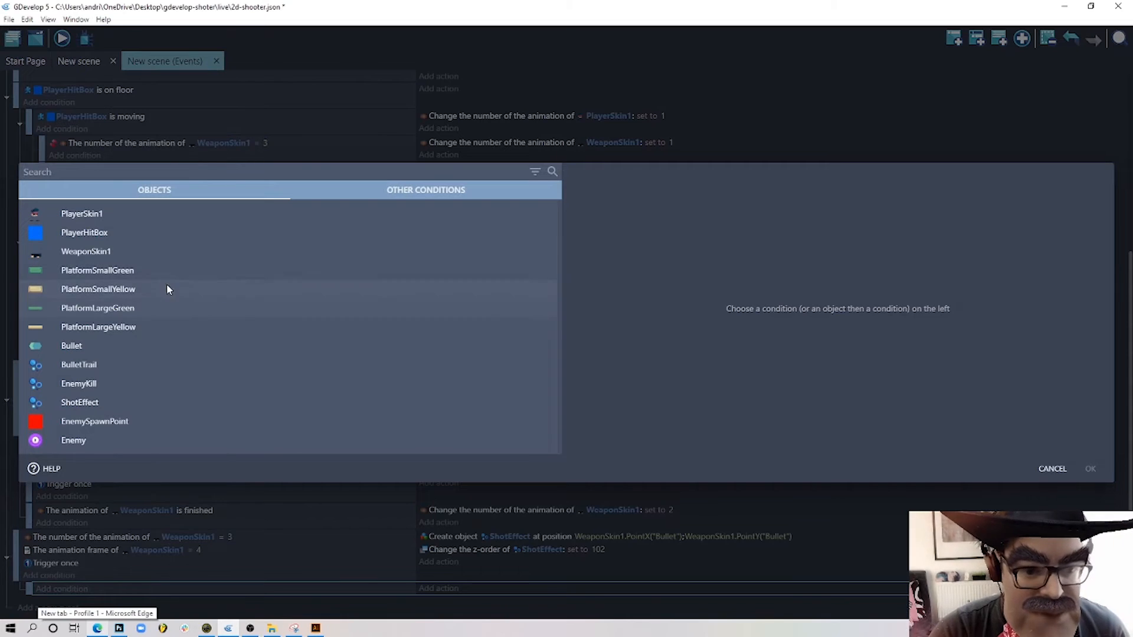
pyautogui.click(177, 252)
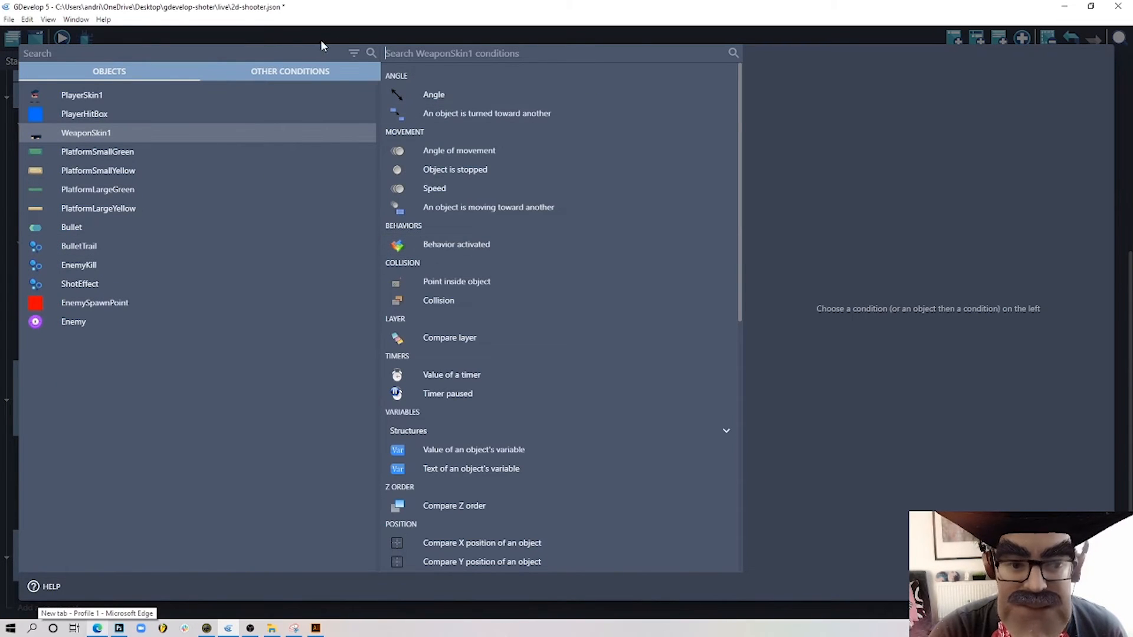
pyautogui.write('fim')
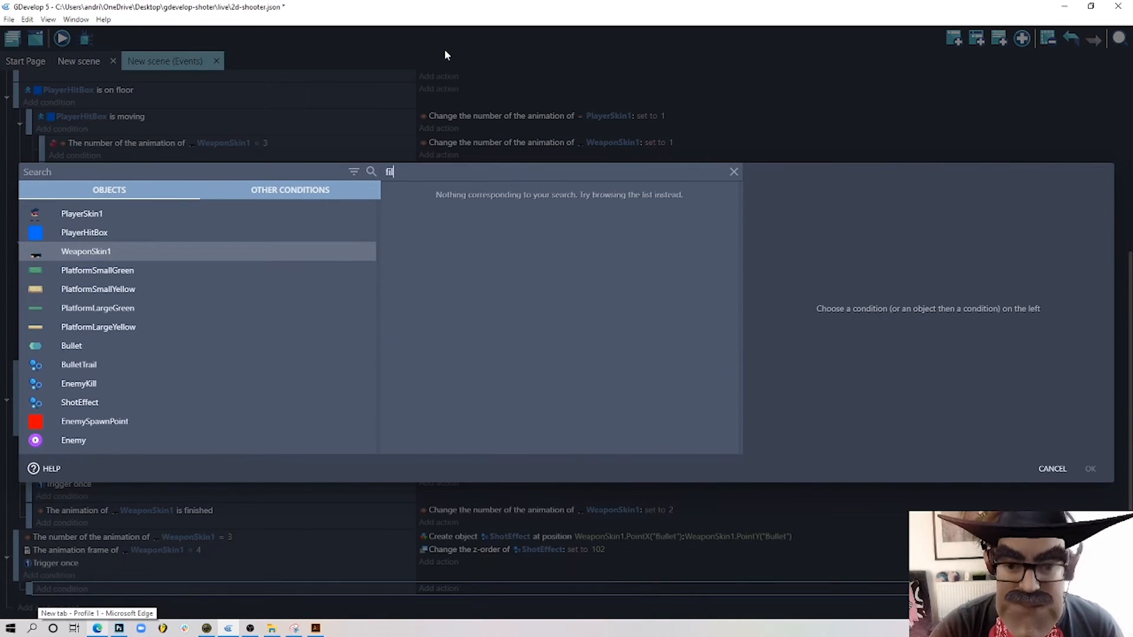
pyautogui.press('BackSpace')
pyautogui.press('BackSpace')
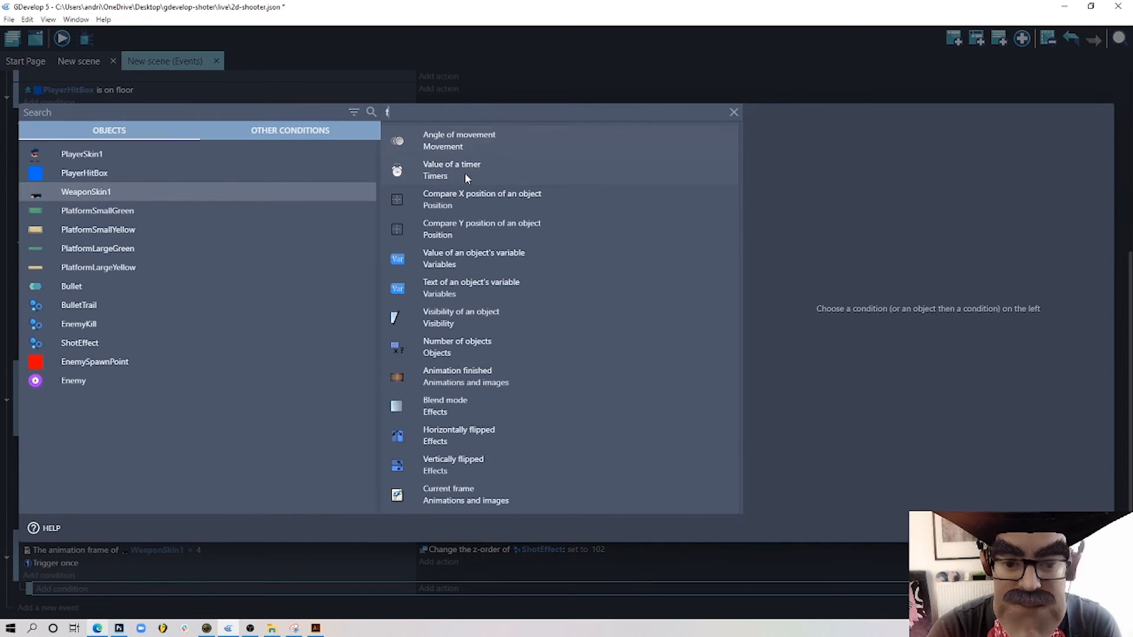
pyautogui.write('li')
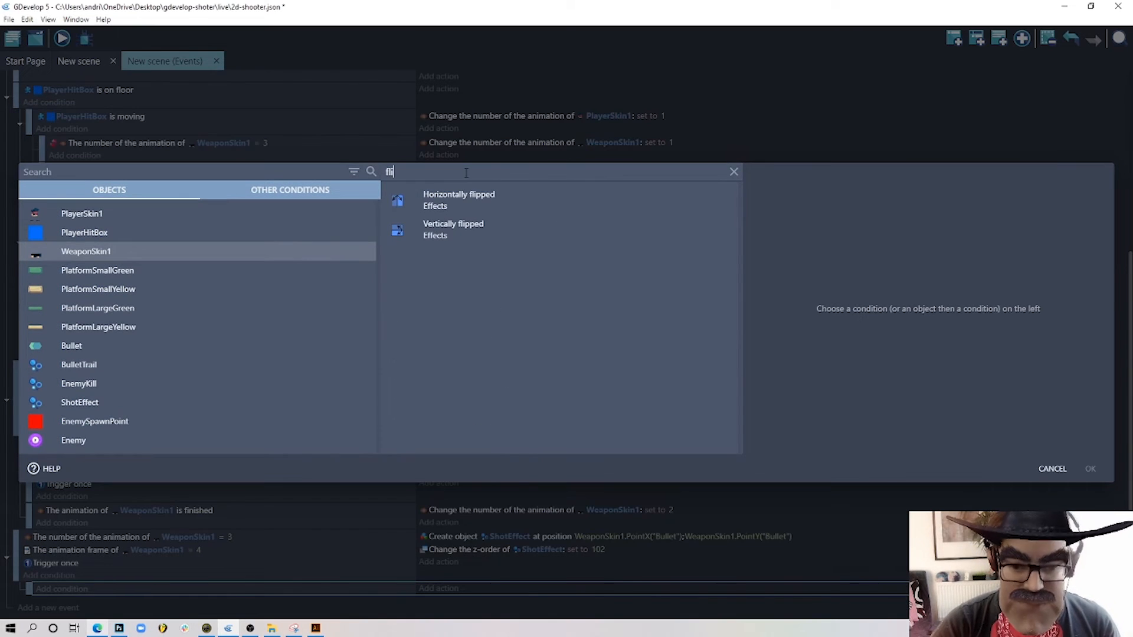
pyautogui.click(501, 196)
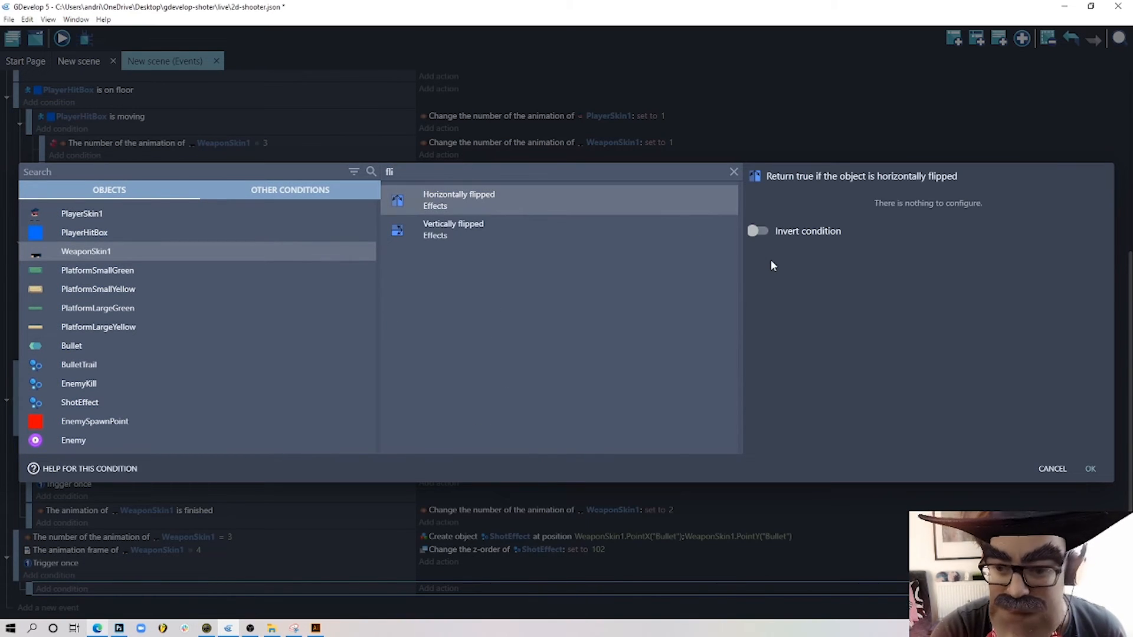
pyautogui.click(1089, 469)
# - Start a Create an object action for Bullet in the flipped-weapon sub-event, with X position WeaponSkin1.PointX("Bullet")
pyautogui.scroll(-1, 194, 479)
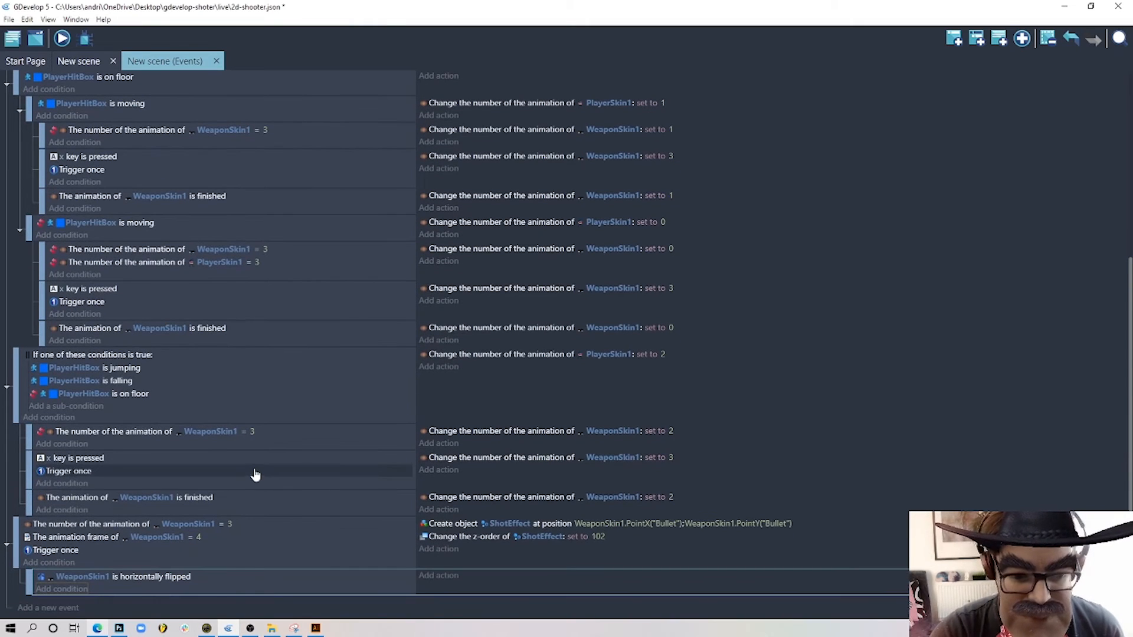
pyautogui.click(440, 576)
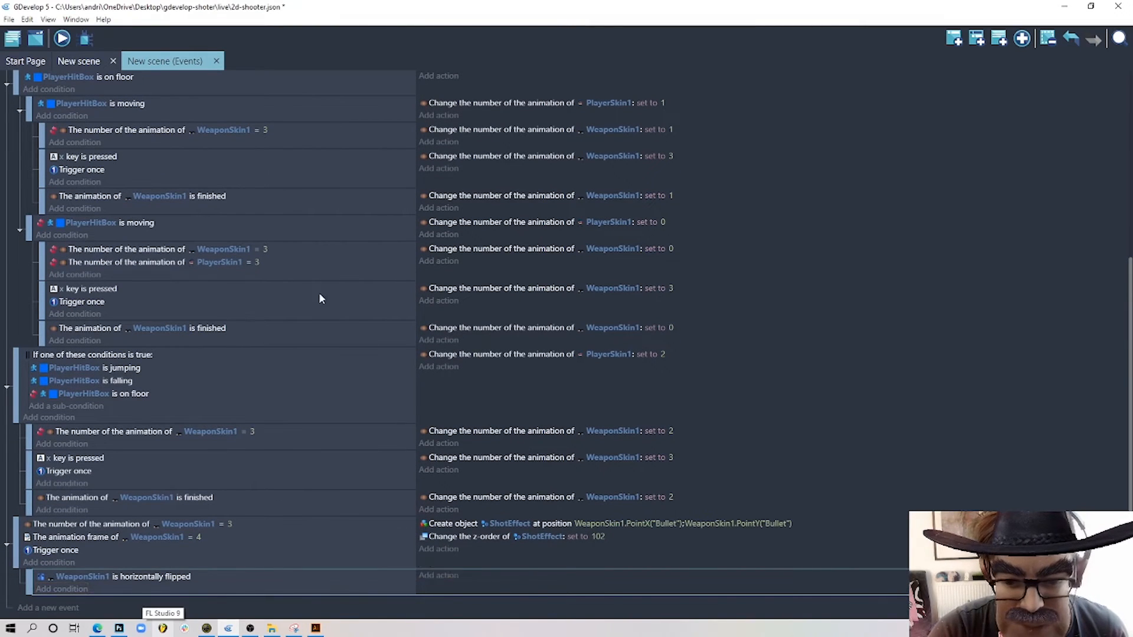
pyautogui.click(86, 346)
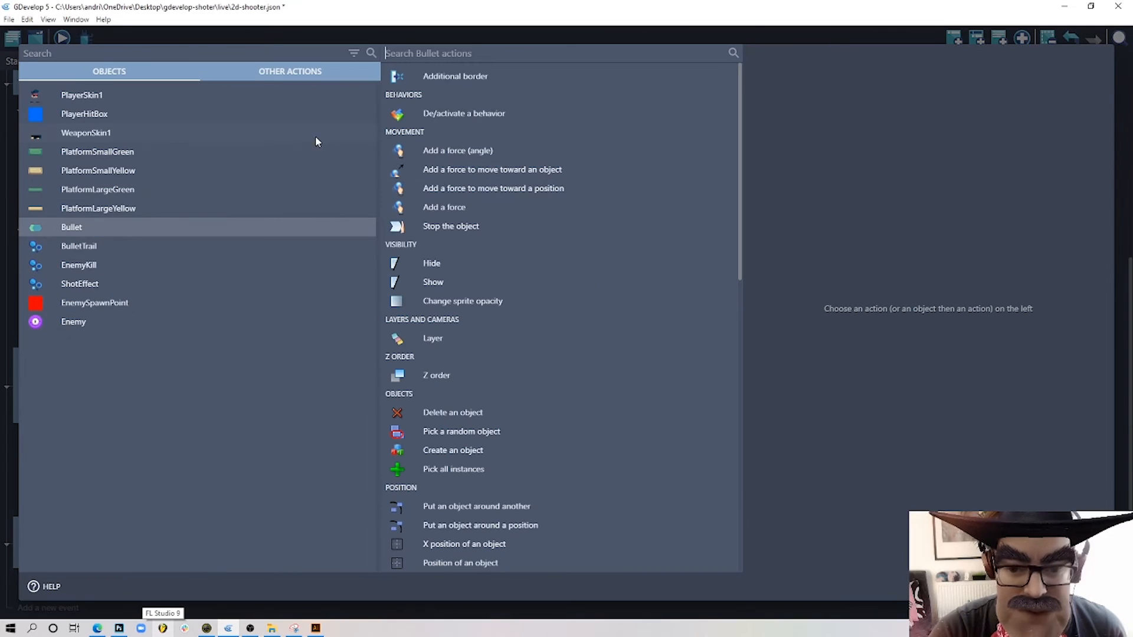
pyautogui.write('create')
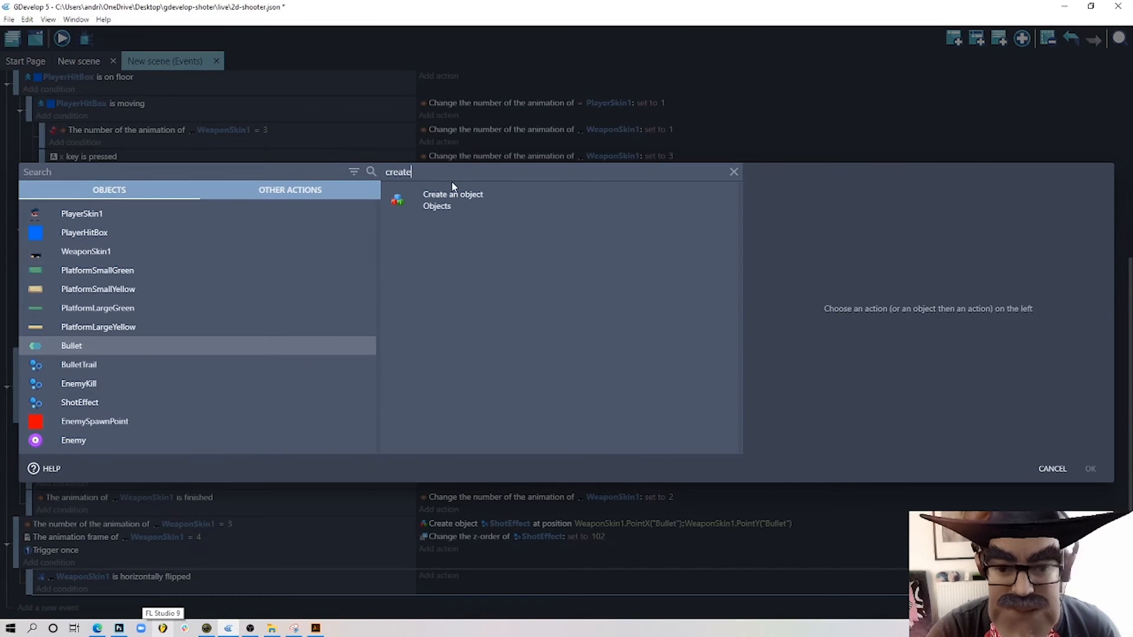
pyautogui.click(453, 200)
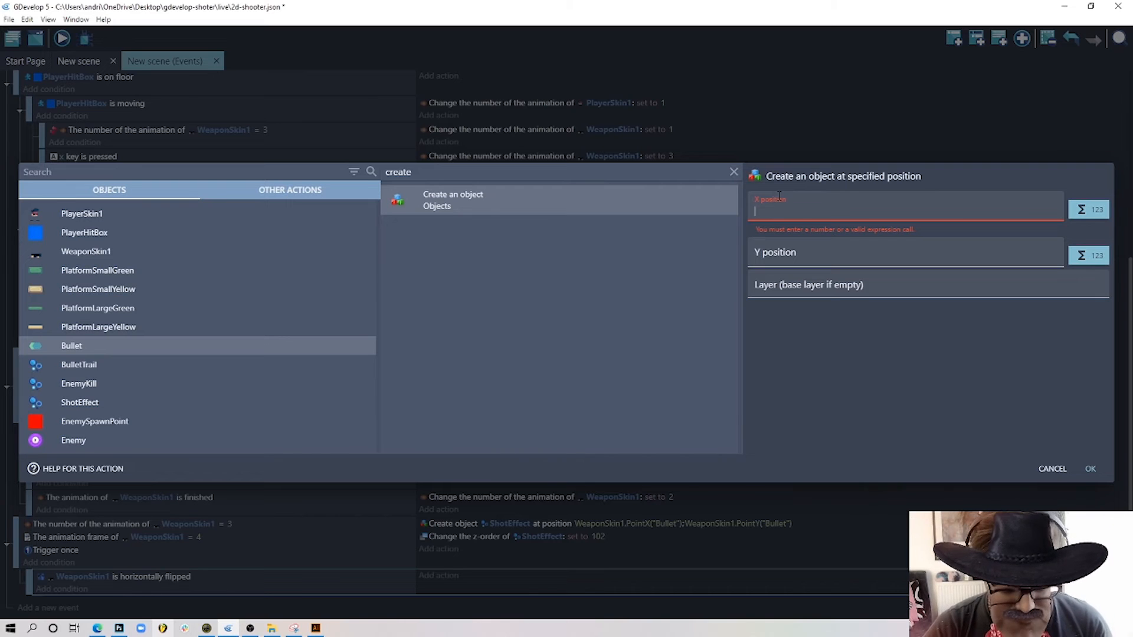
pyautogui.write('wea')
pyautogui.click(822, 226)
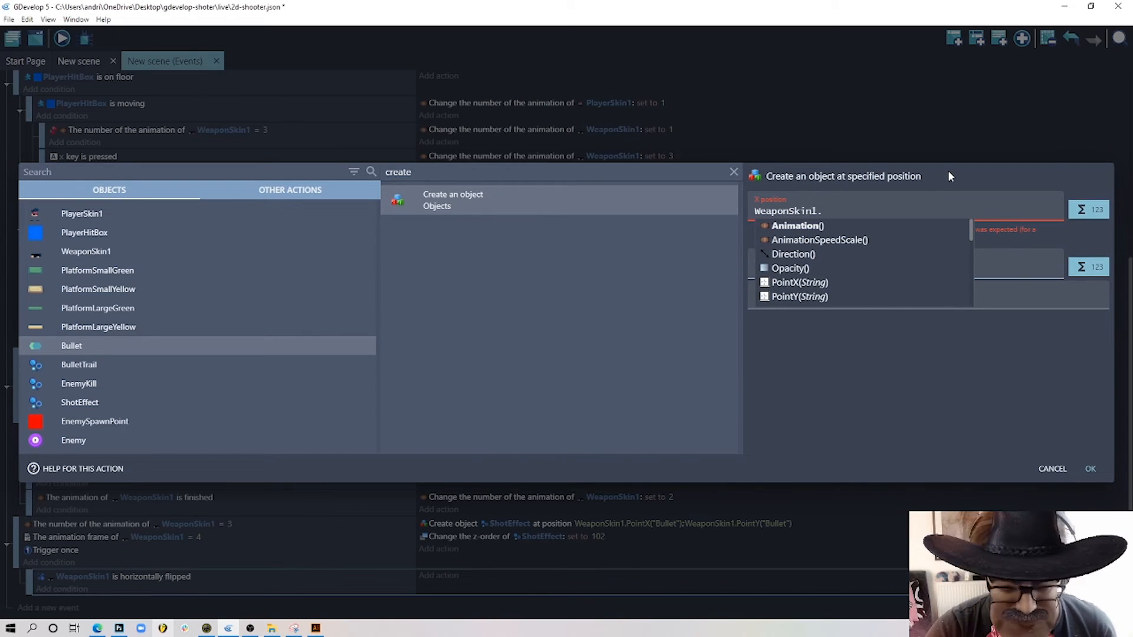
pyautogui.write('Poin')
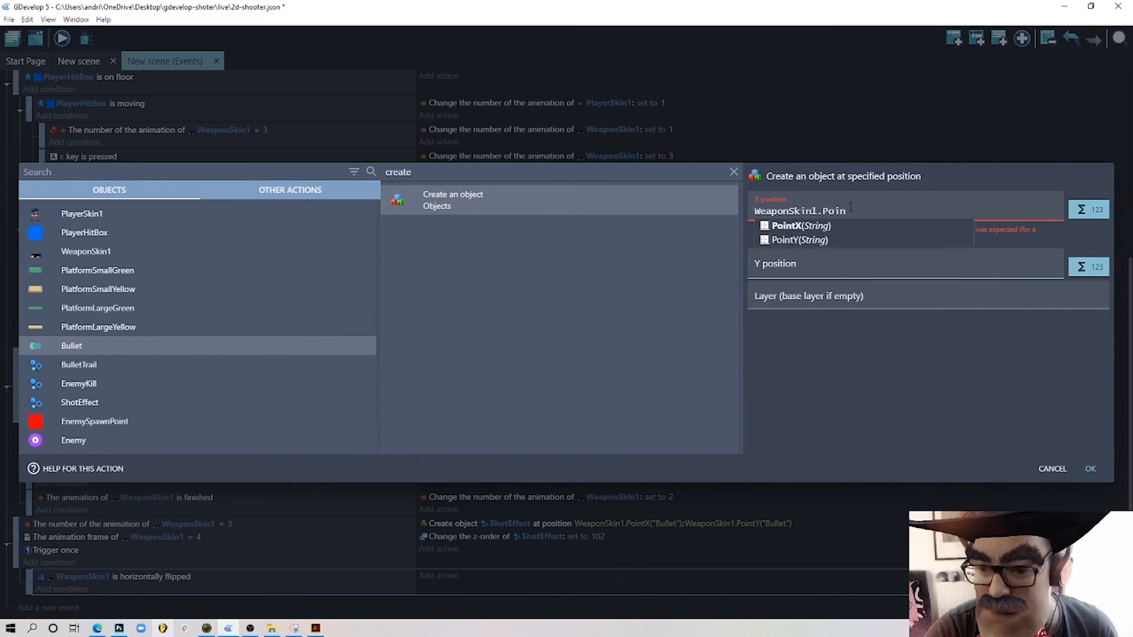
pyautogui.click(830, 227)
pyautogui.write('"')
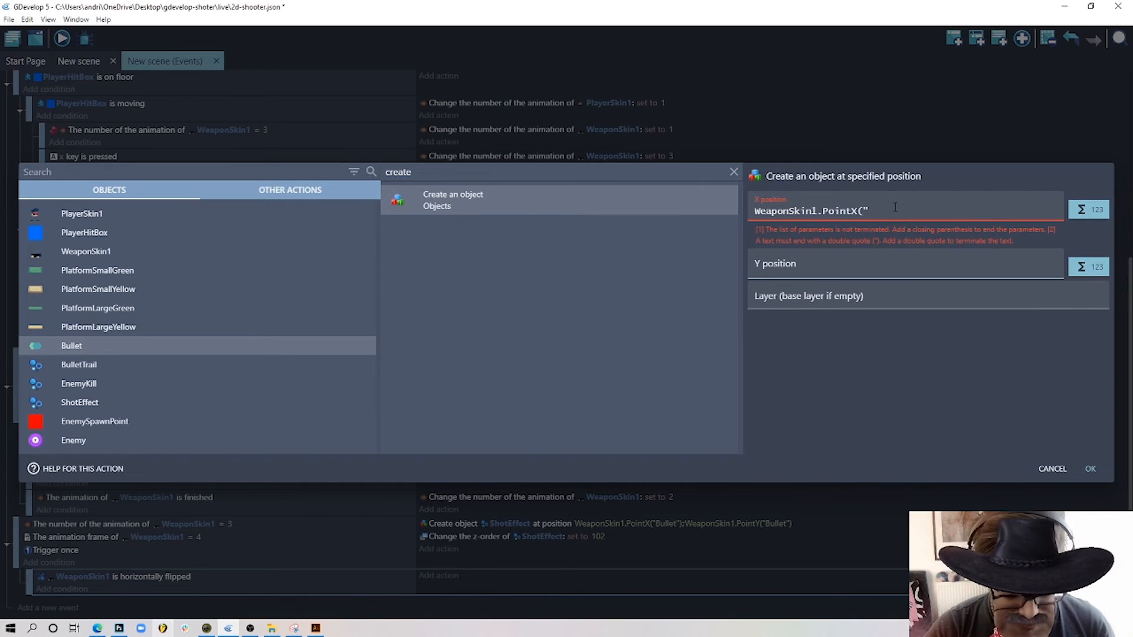
pyautogui.write('Bullet")')
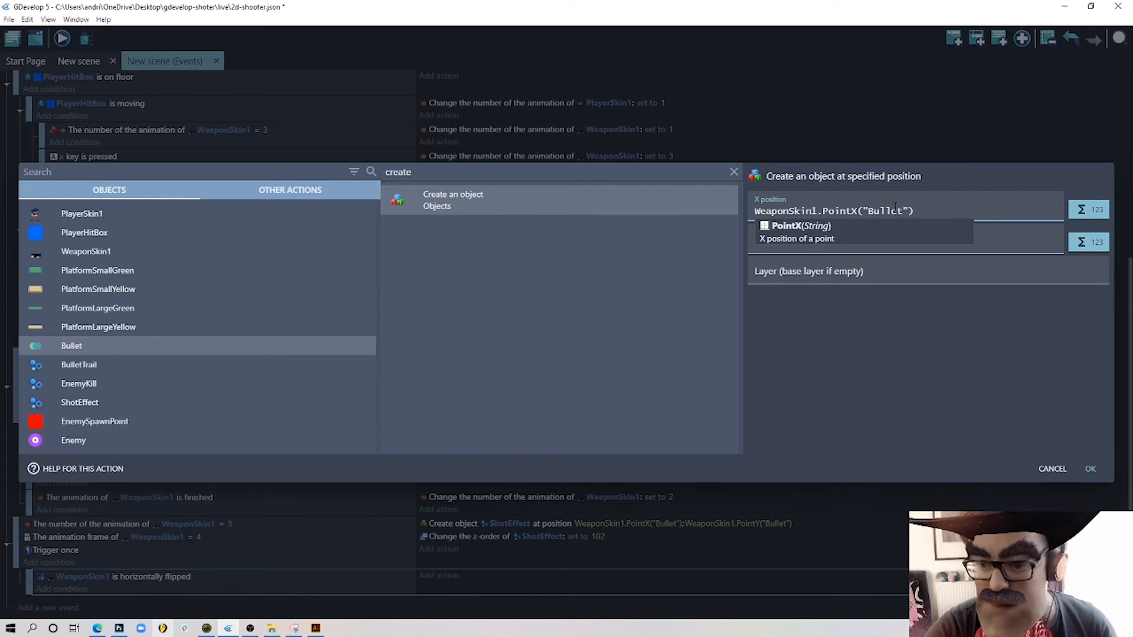
# - Set the Bullet creation's Y position to WeaponSkin1.PointY("Bullet") and confirm the action
pyautogui.click(642, 167)
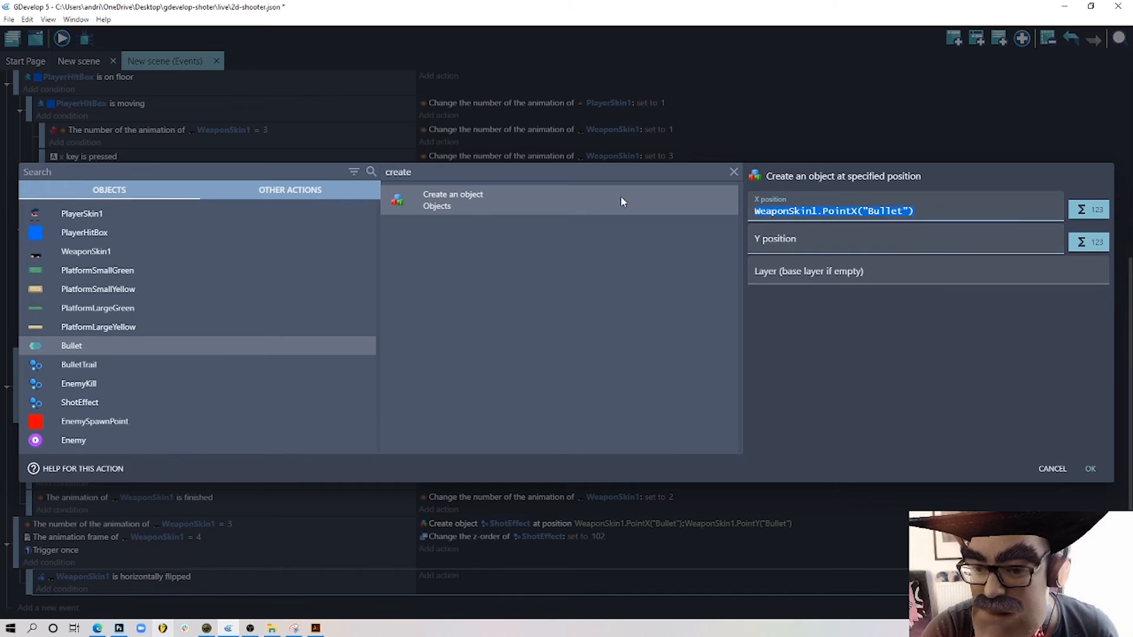
pyautogui.click(860, 243)
pyautogui.write('WeaponSkin1.PointX("Bullet")')
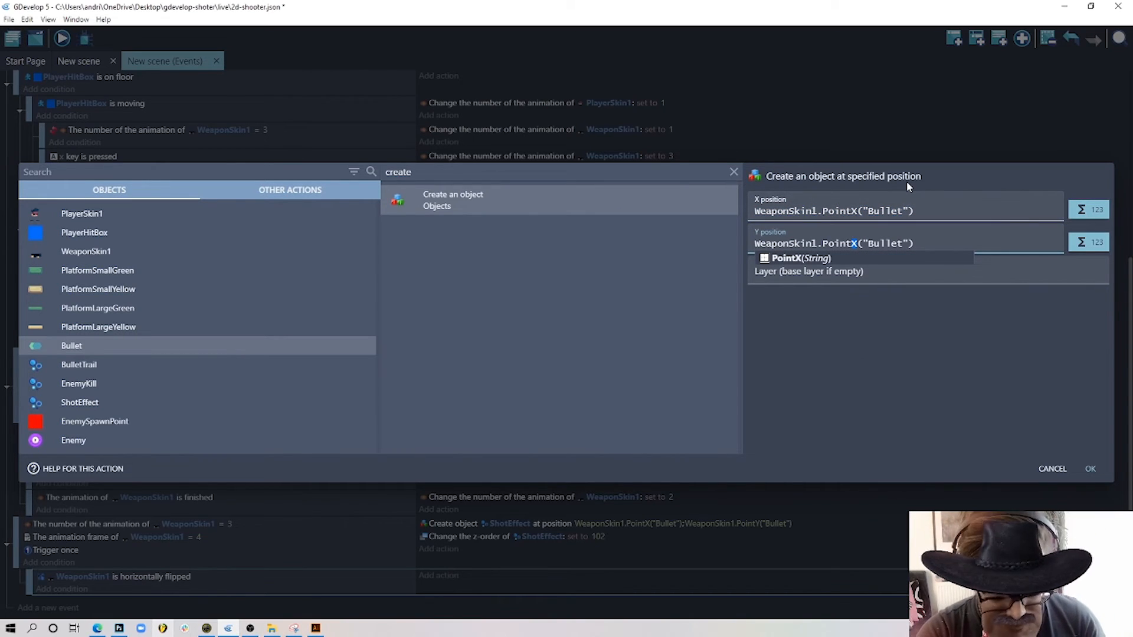
pyautogui.write('Y')
pyautogui.click(1090, 470)
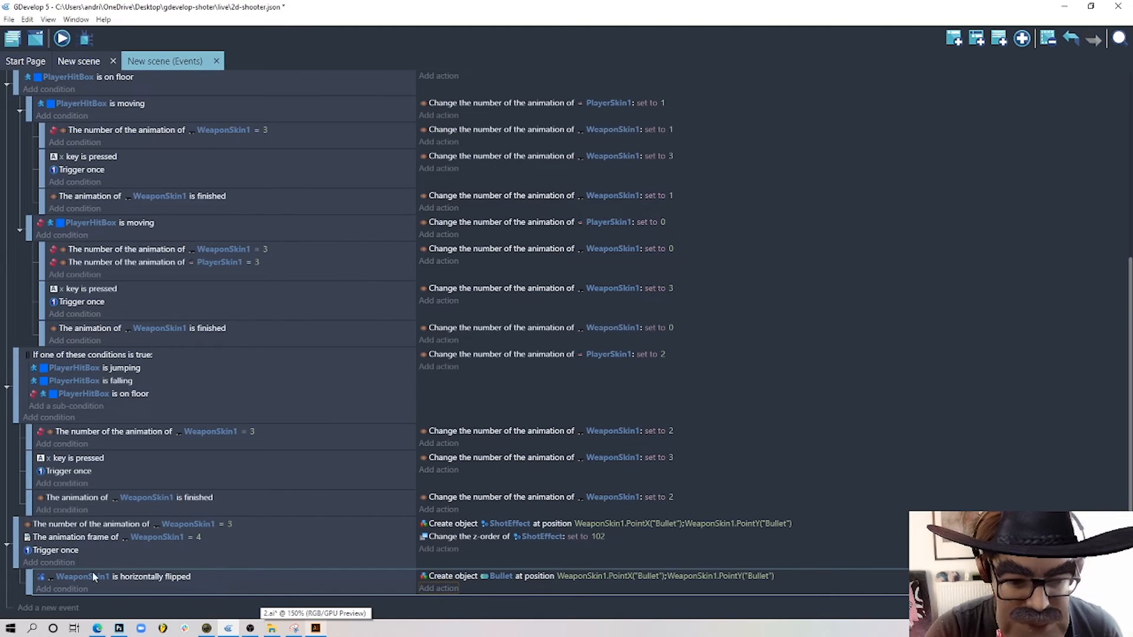
# - Add an action to the flipped-weapon sub-event that sets Bullet's Z order to 102
pyautogui.click(438, 589)
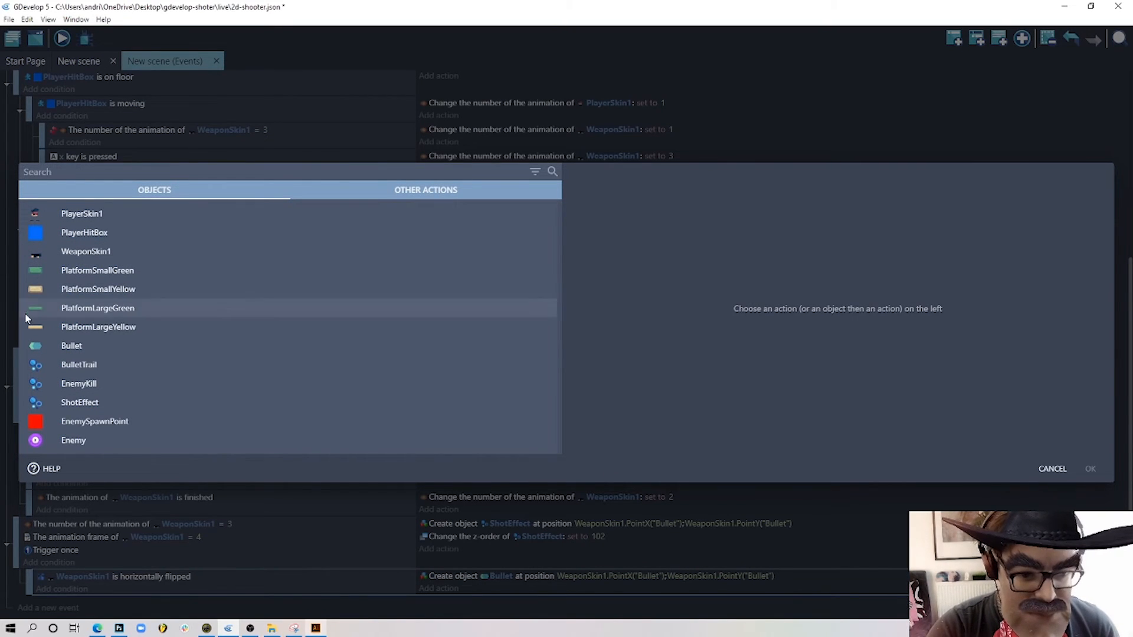
pyautogui.click(107, 347)
pyautogui.write('z')
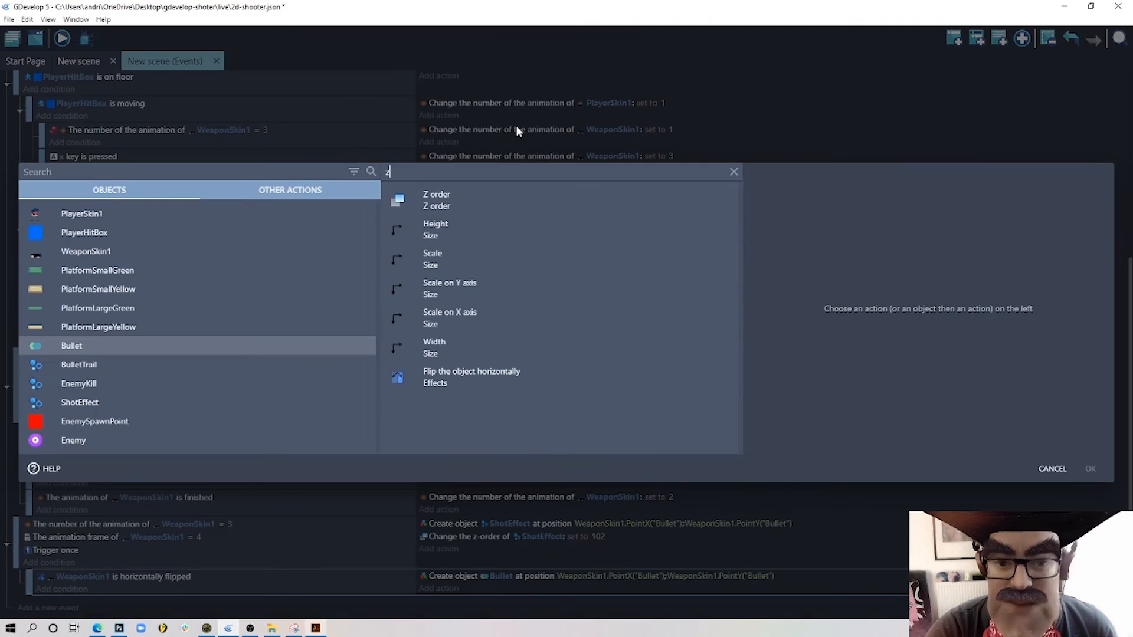
pyautogui.click(485, 204)
pyautogui.click(791, 211)
pyautogui.click(799, 238)
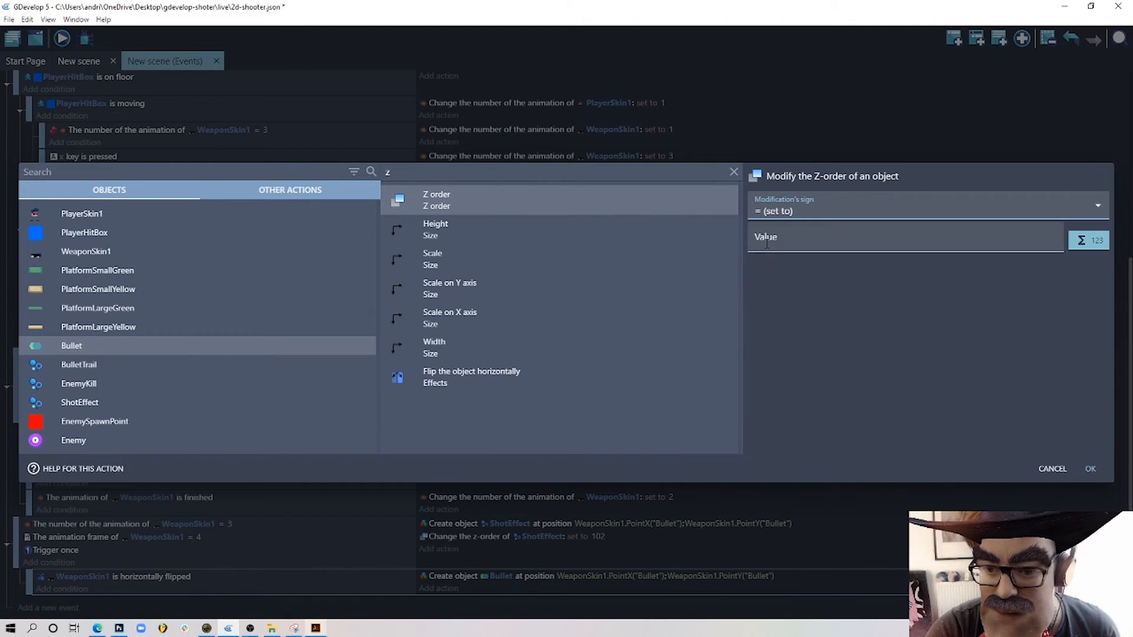
pyautogui.click(786, 237)
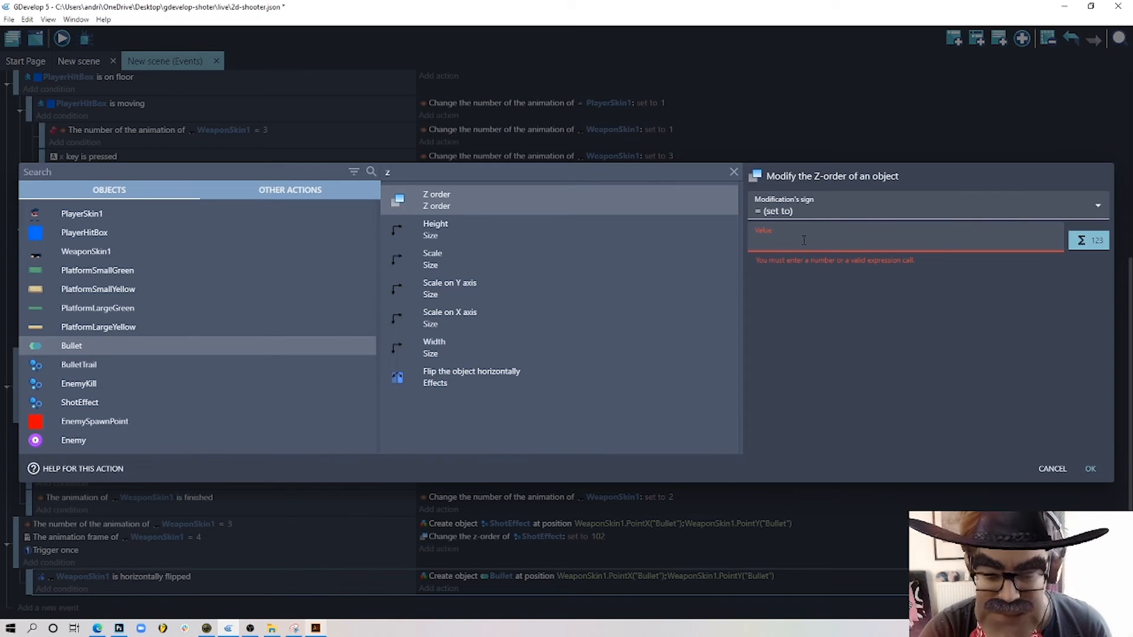
pyautogui.write('10')
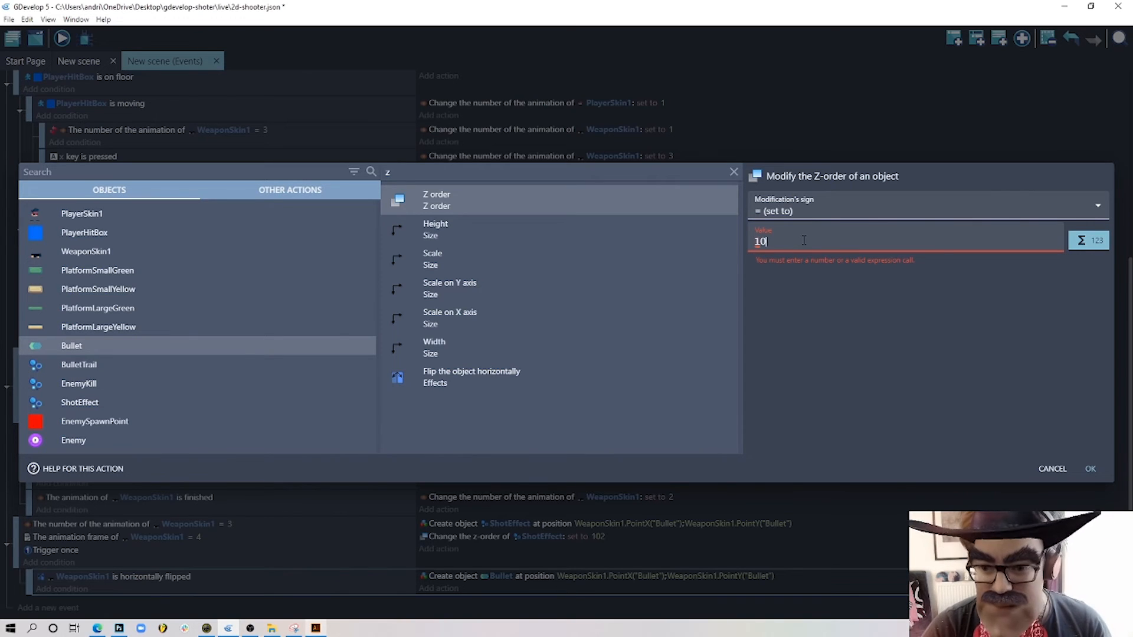
pyautogui.write('2')
pyautogui.click(1091, 470)
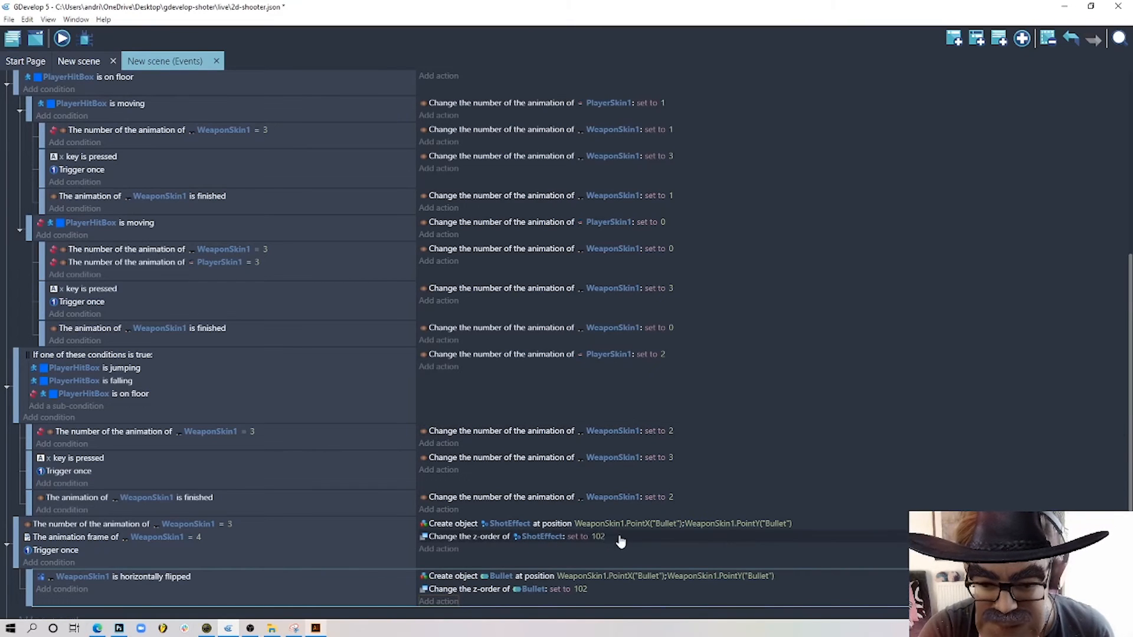
# - Set the ShotEffect Z order value to 200 in the weapon-firing event
pyautogui.click(598, 537)
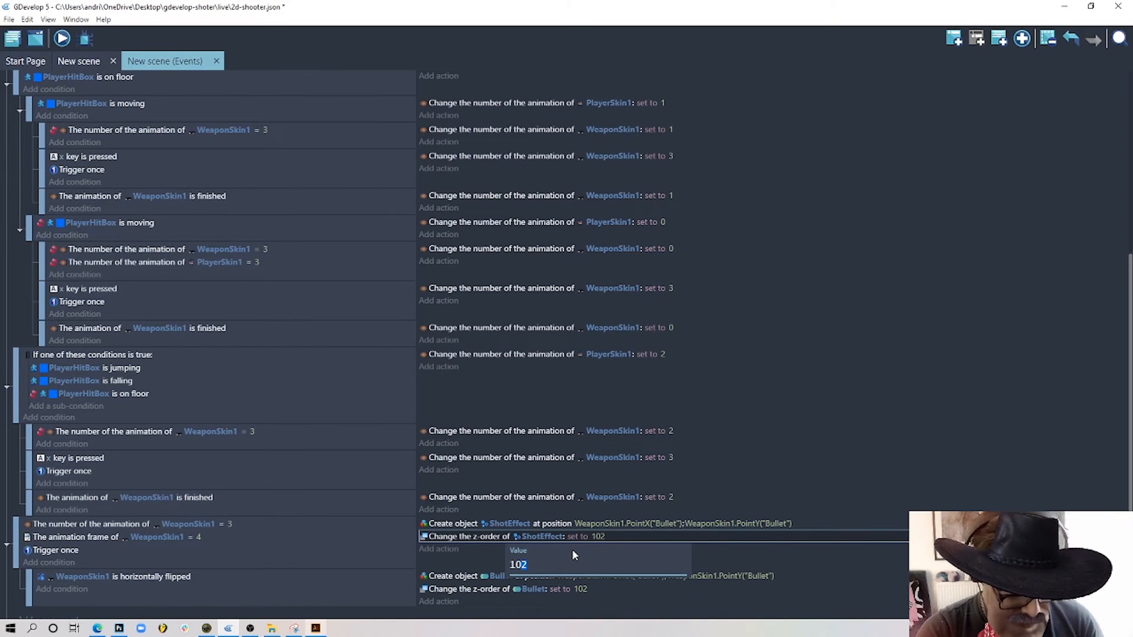
pyautogui.press('BackSpace')
pyautogui.press('BackSpace')
pyautogui.press('BackSpace')
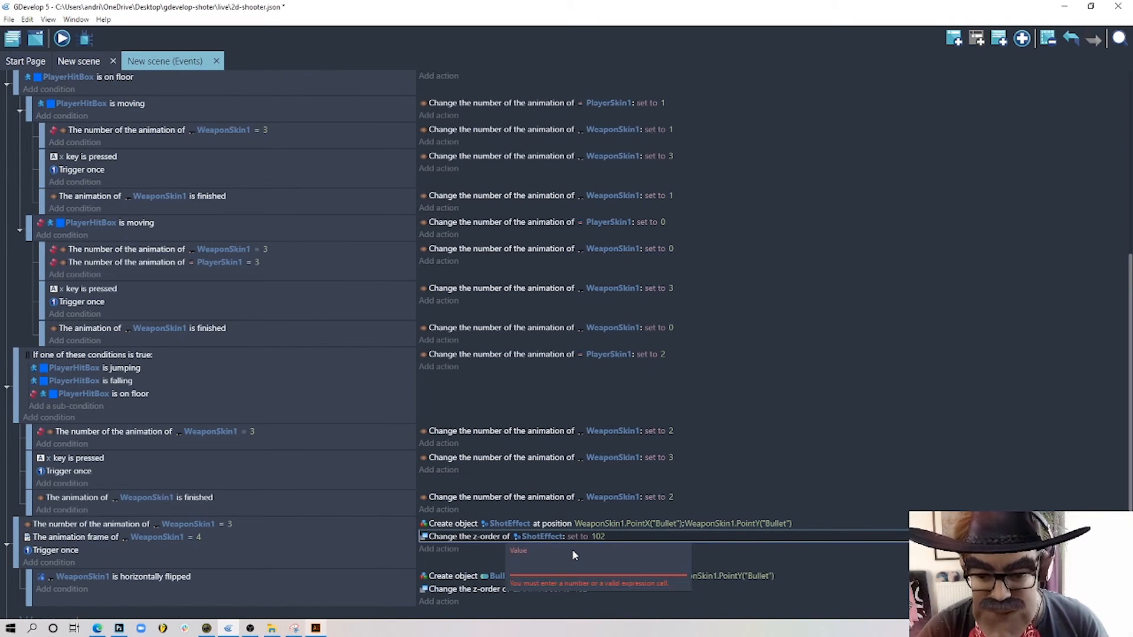
pyautogui.write('200')
pyautogui.click(636, 536)
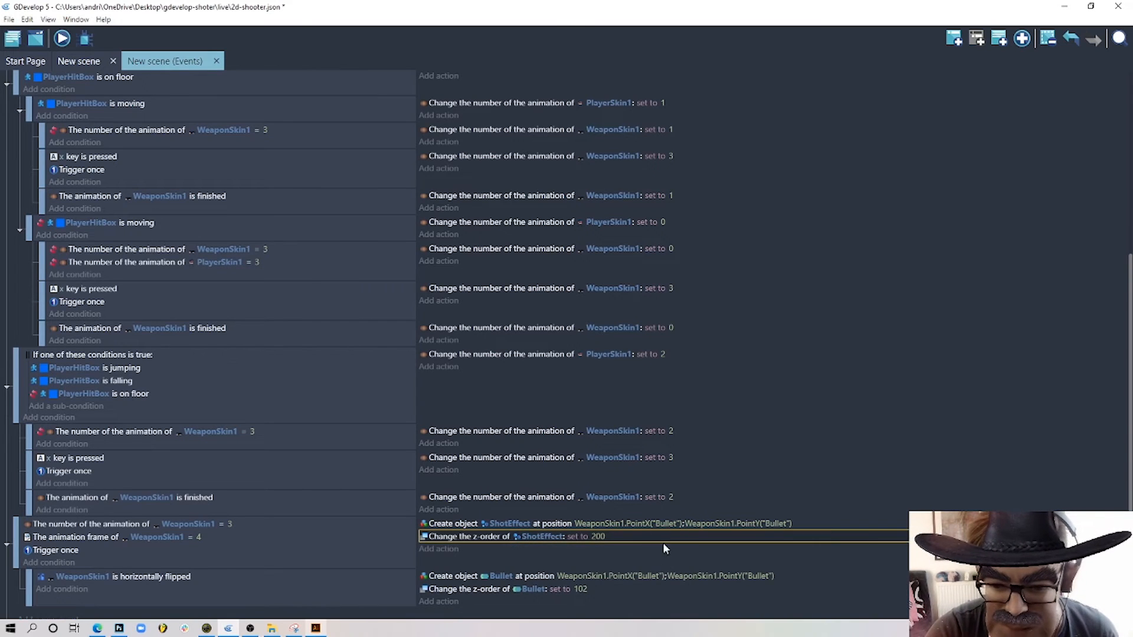
# - Add an action to the flipped-weapon sub-event that flips Bullet horizontally, with flipping activated
pyautogui.scroll(-1, 636, 499)
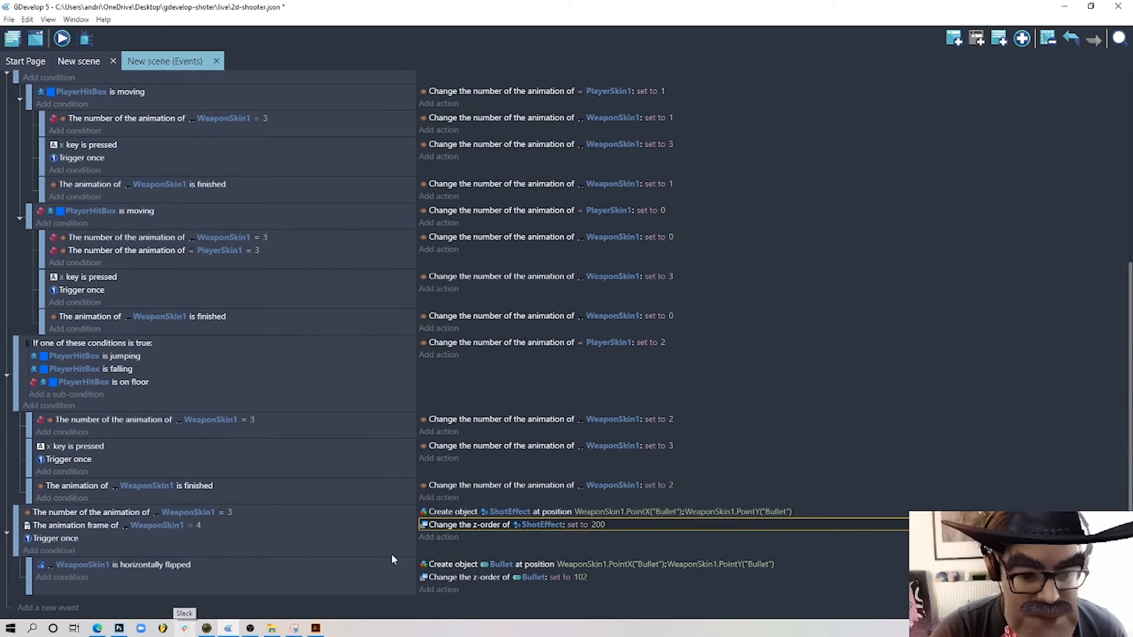
pyautogui.click(450, 590)
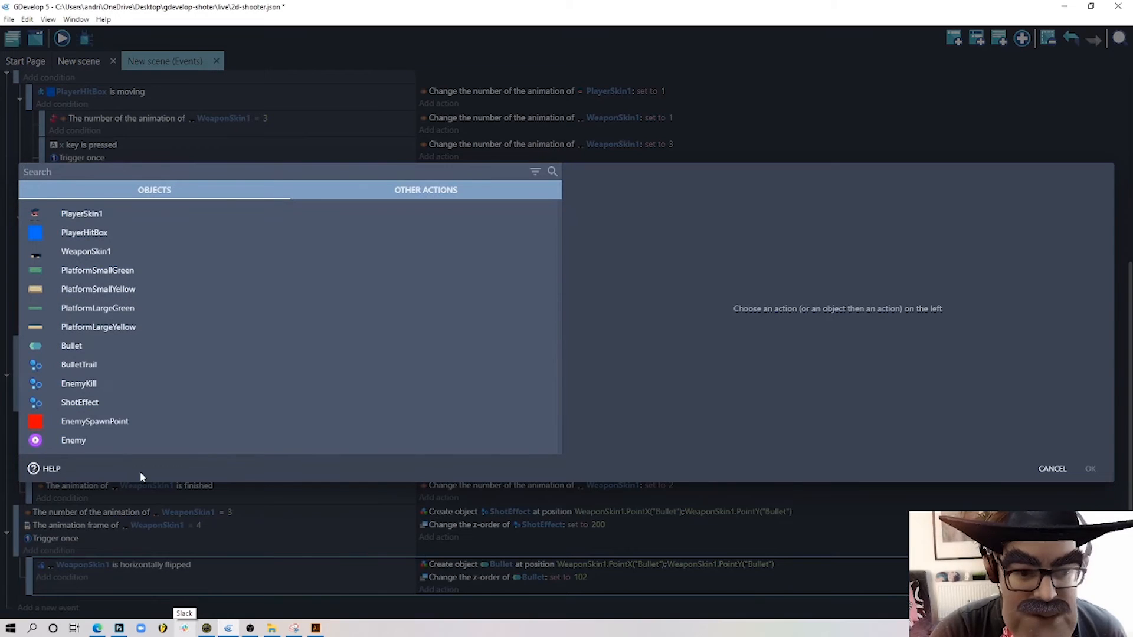
pyautogui.click(290, 346)
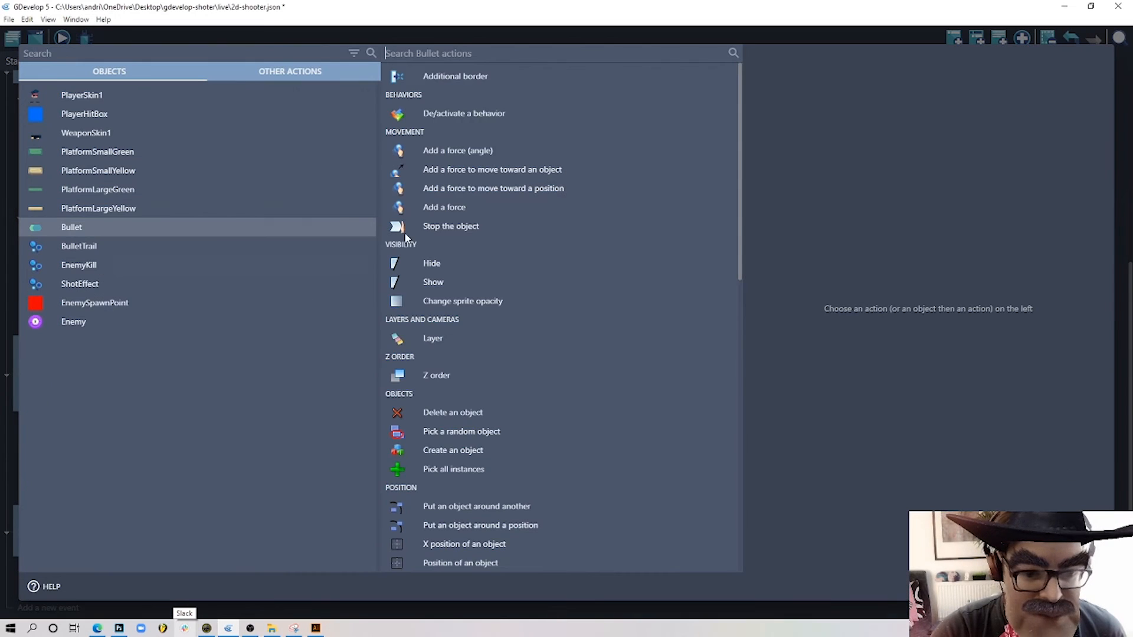
pyautogui.click(503, 52)
pyautogui.write('fil')
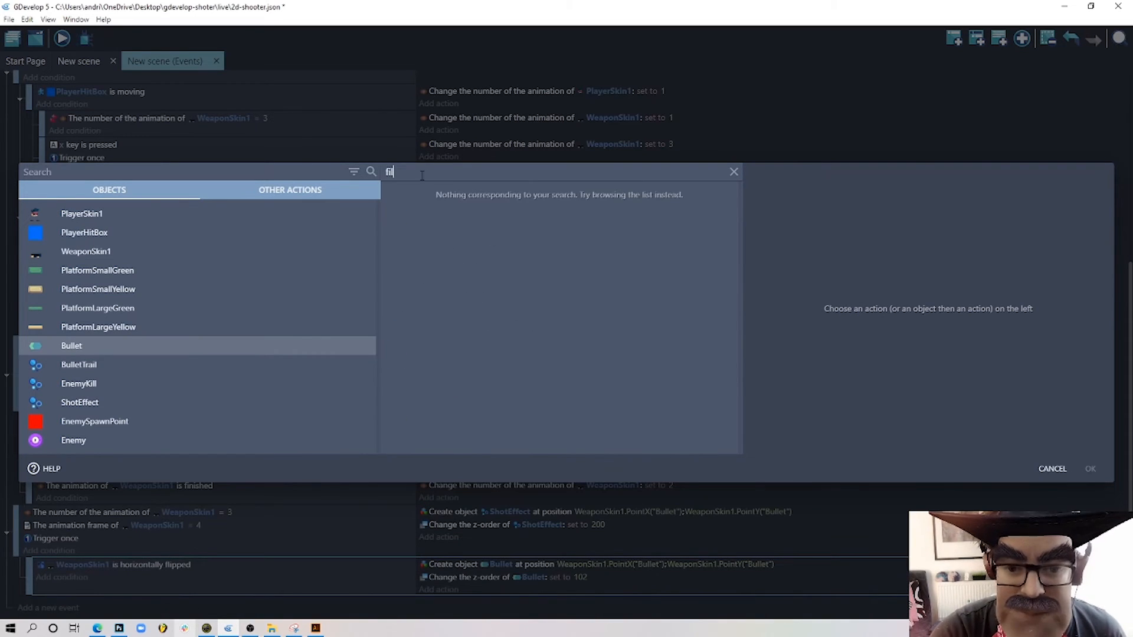
pyautogui.press('BackSpace')
pyautogui.press('BackSpace')
pyautogui.write('li')
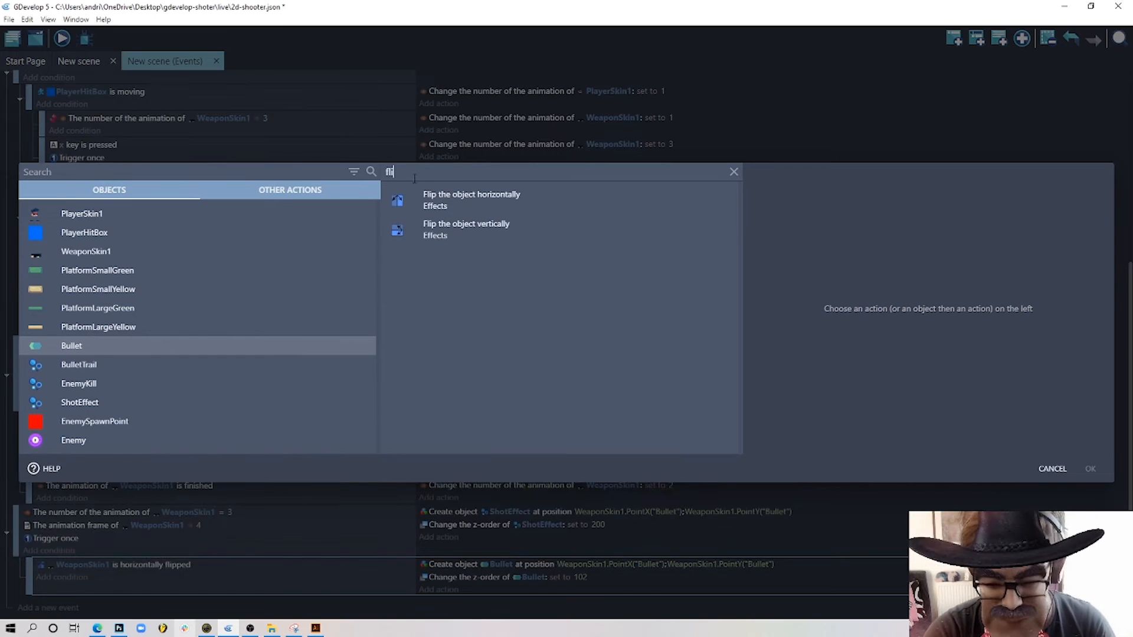
pyautogui.click(446, 197)
pyautogui.click(849, 213)
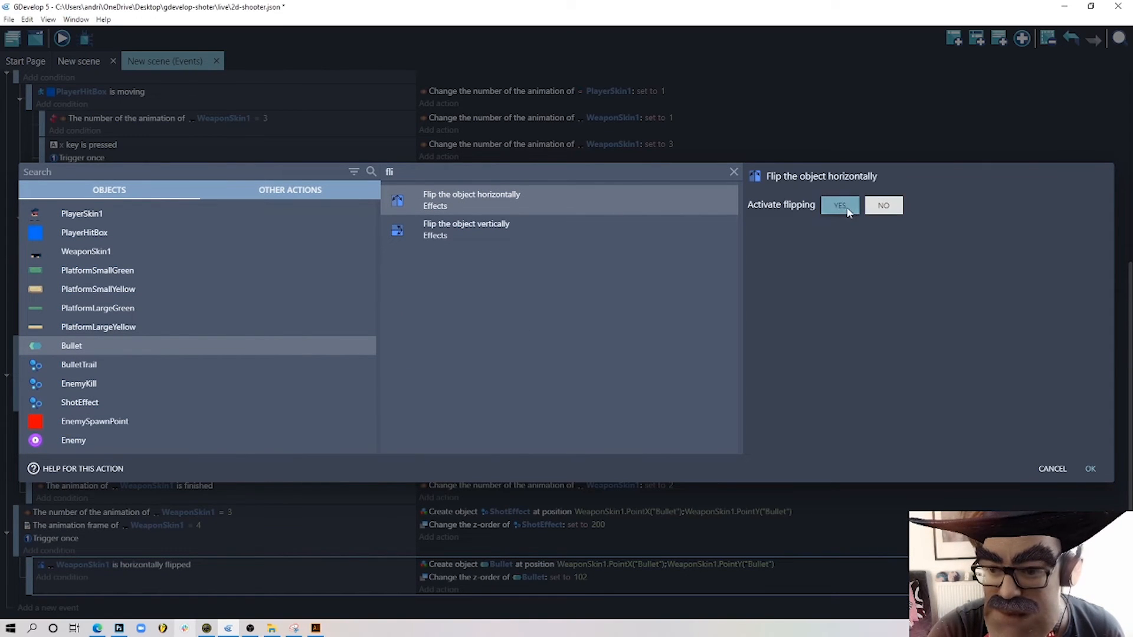
pyautogui.click(1090, 469)
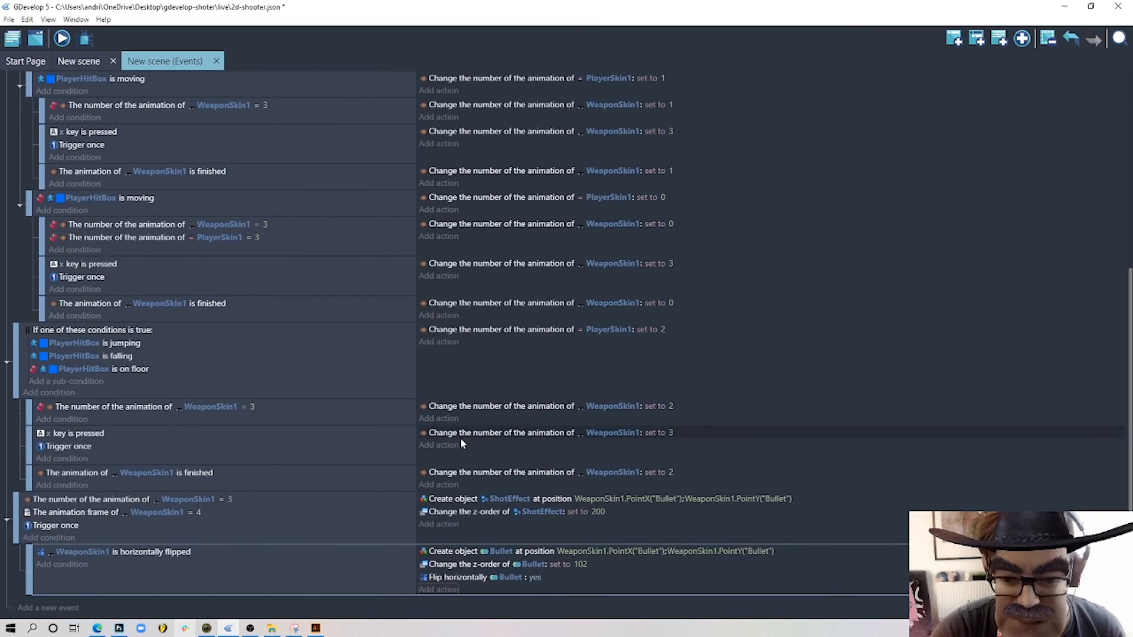
# - Add a permanent force to Bullet in the flipped-weapon sub-event with angle -180 and speed 900
pyautogui.click(439, 590)
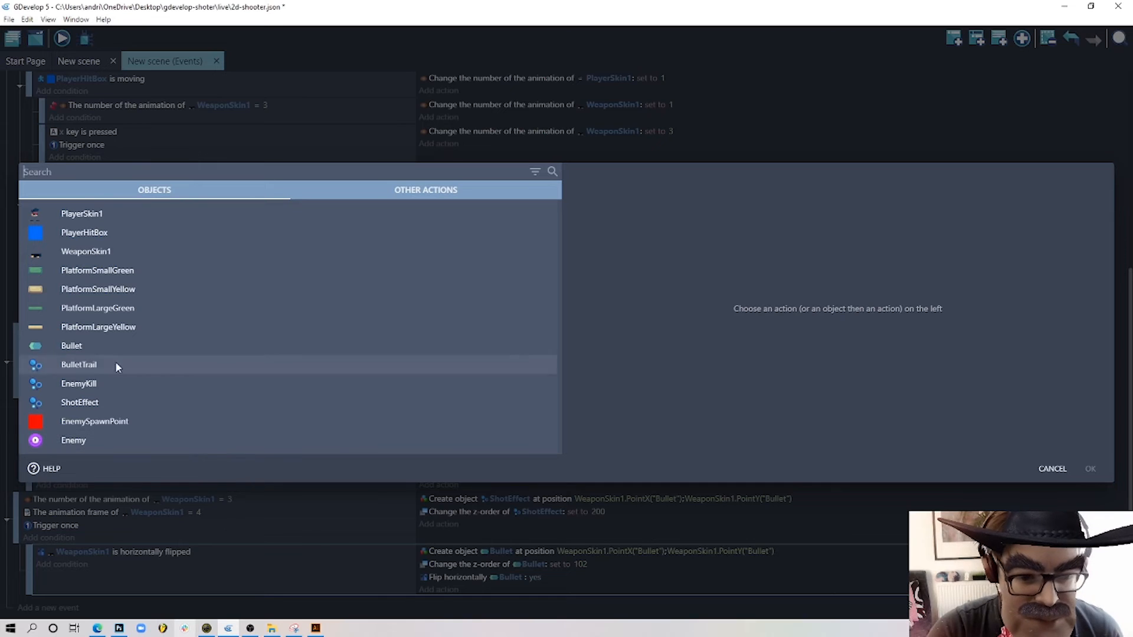
pyautogui.click(112, 345)
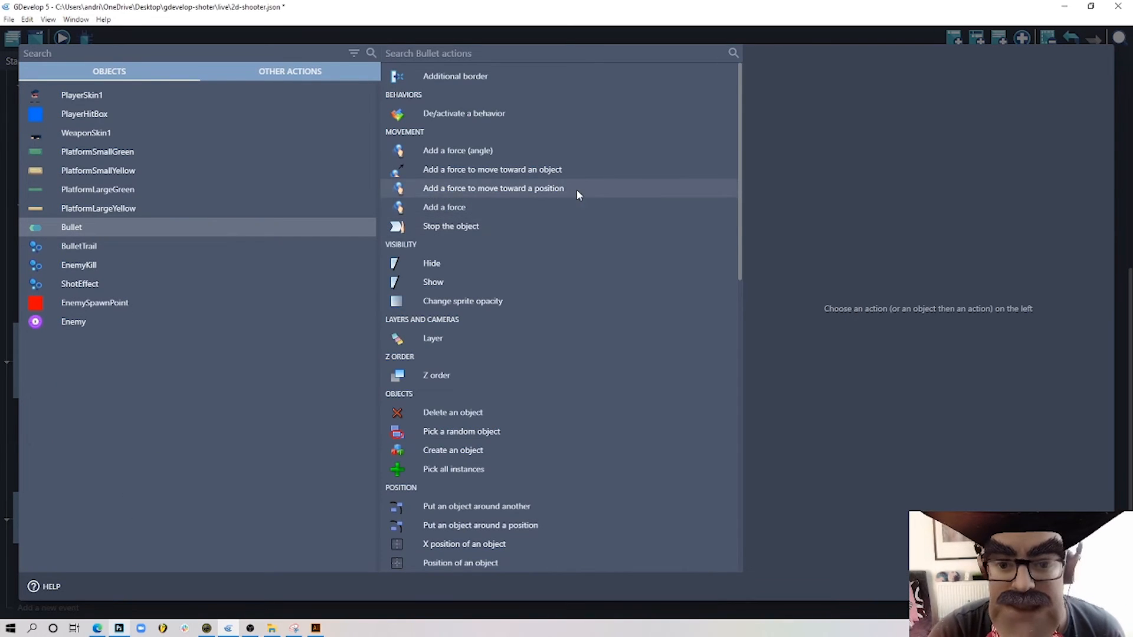
pyautogui.click(506, 157)
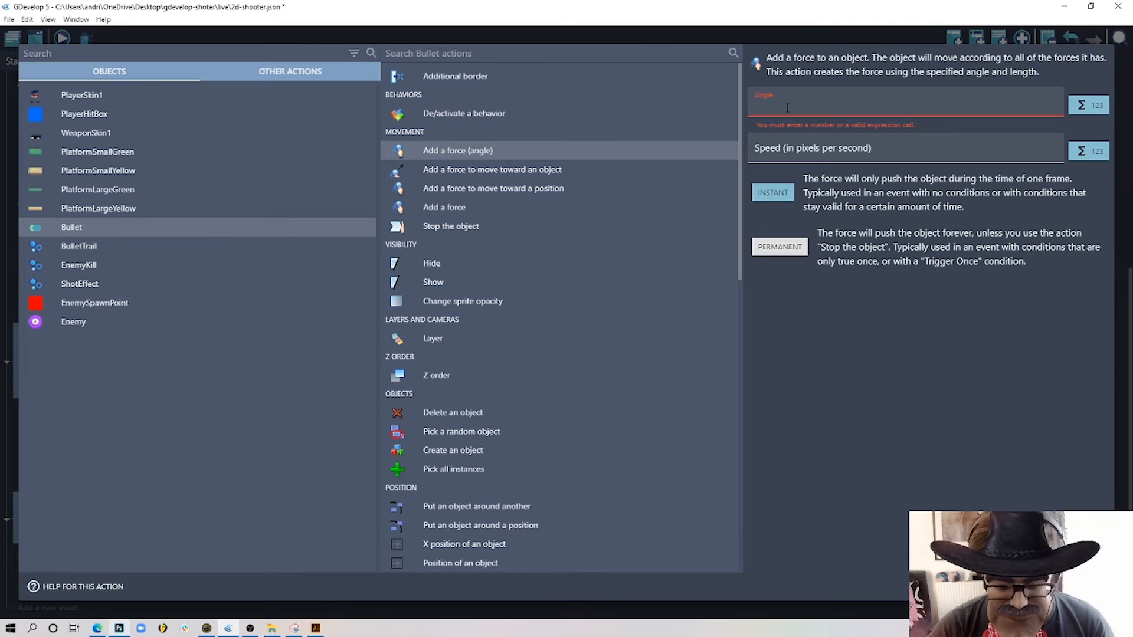
pyautogui.write('-180')
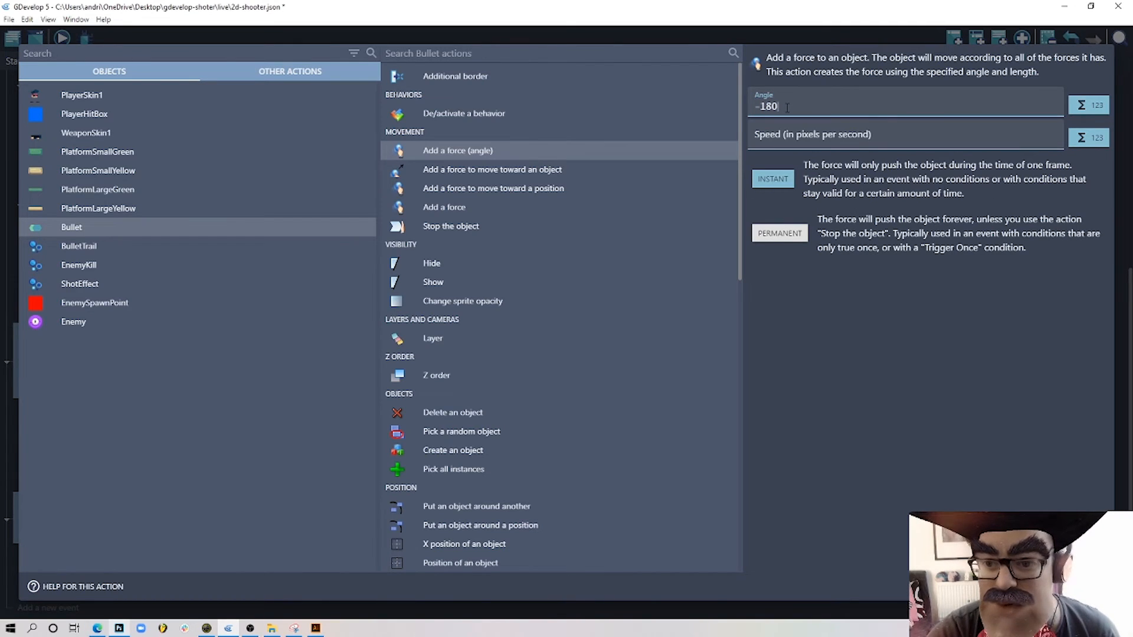
pyautogui.click(800, 135)
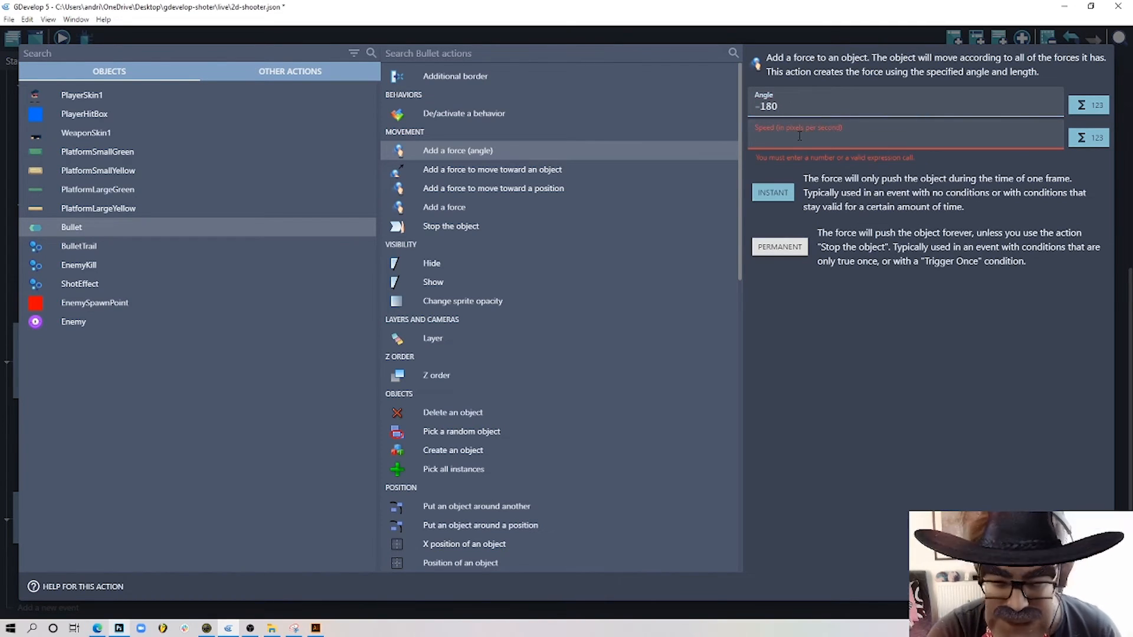
pyautogui.write('900')
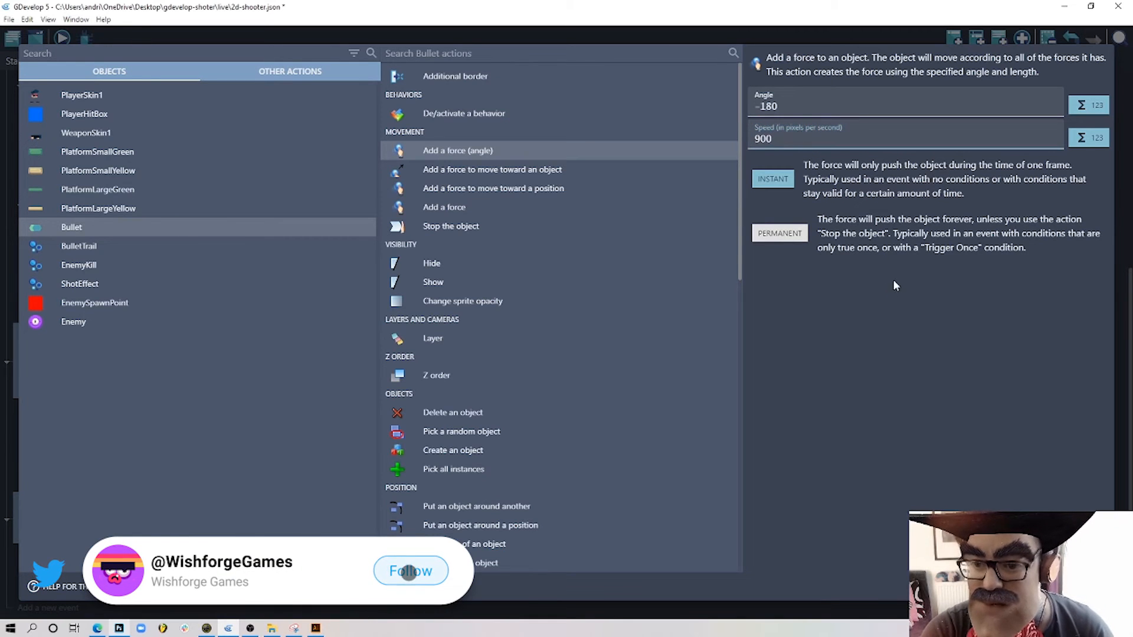
pyautogui.click(782, 234)
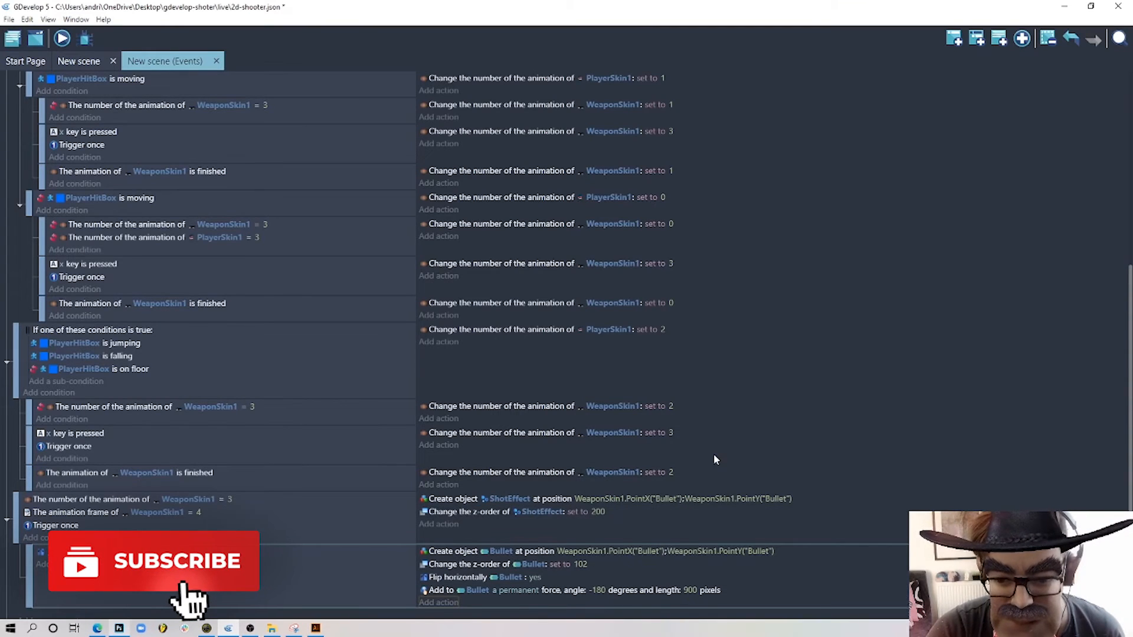
# - Preview the game, move the player in both directions while jumping and shooting, and close the preview
pyautogui.scroll(-1, 717, 448)
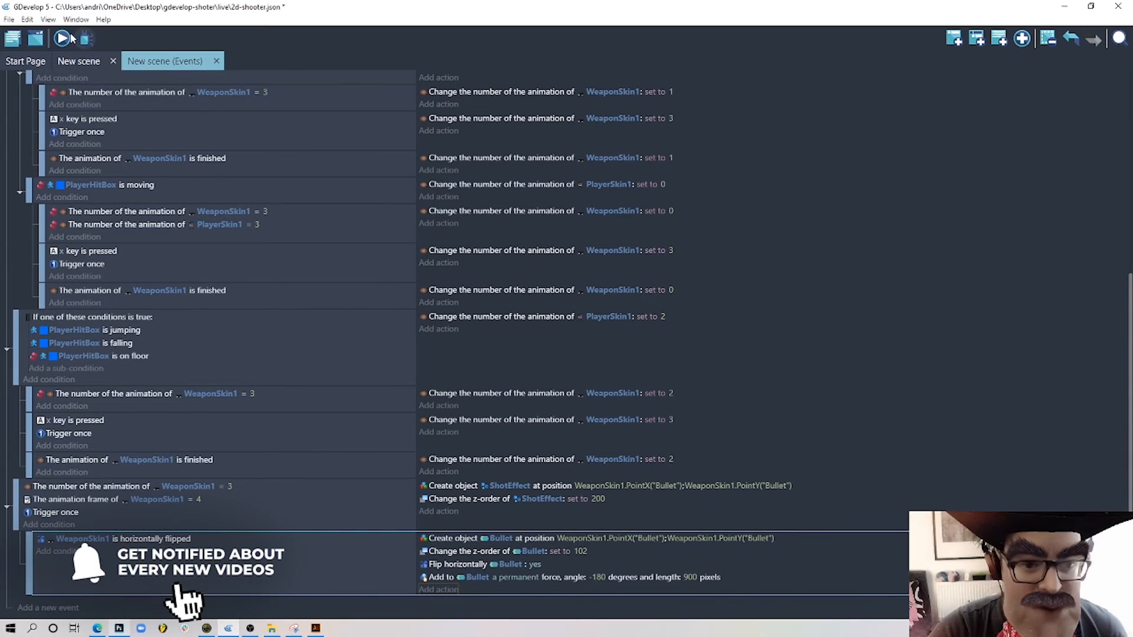
pyautogui.click(68, 38)
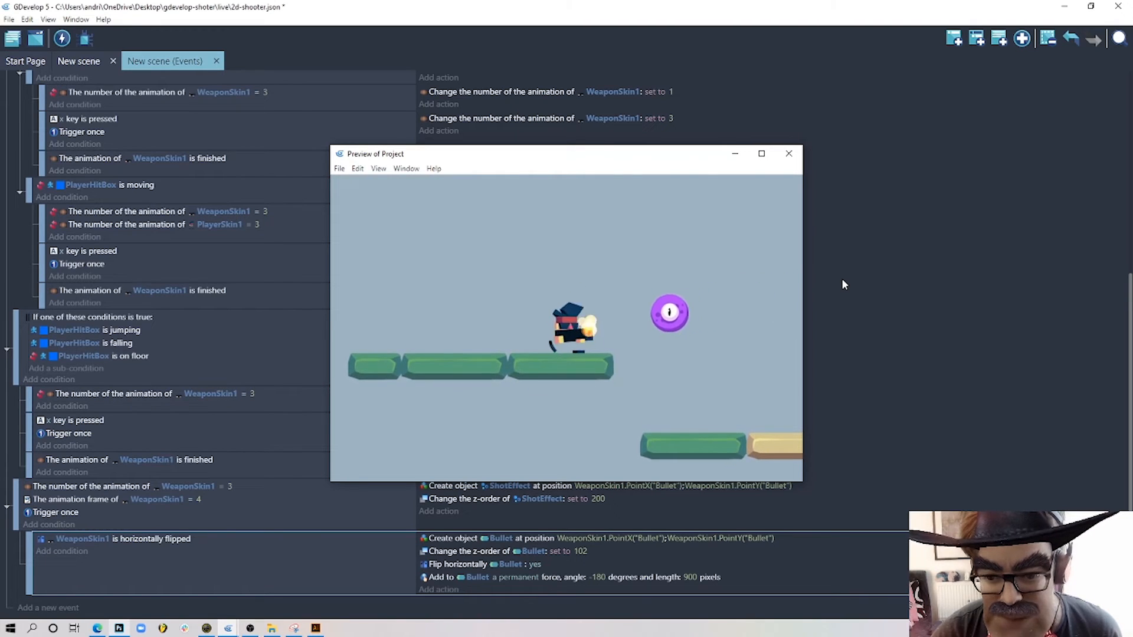
pyautogui.press('Right')
pyautogui.press('x')
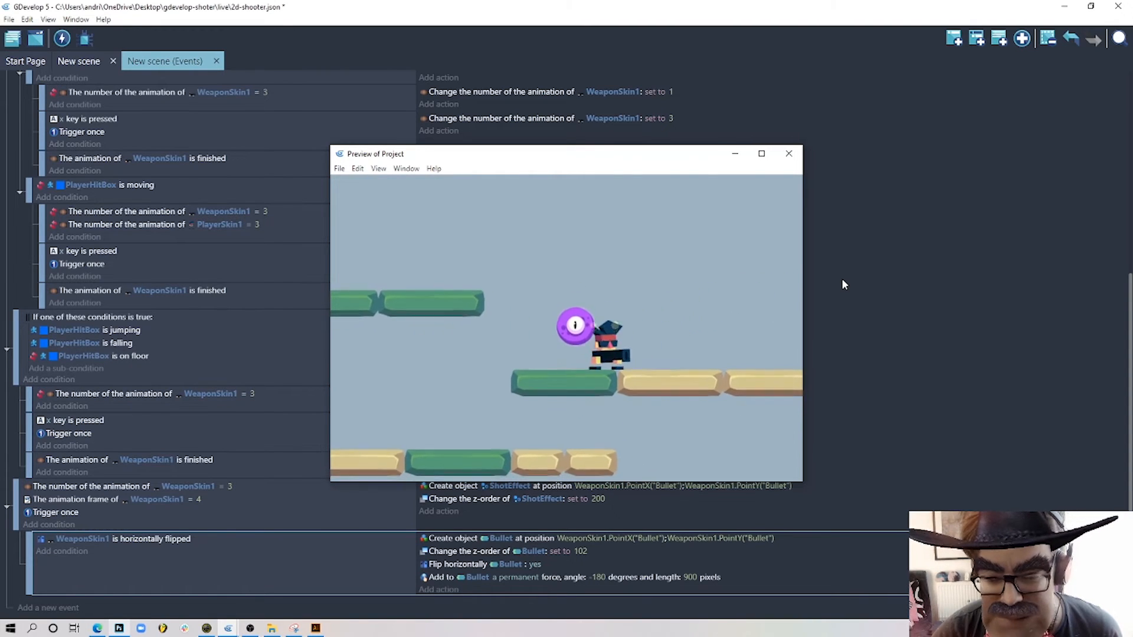
pyautogui.press('Left')
pyautogui.press('space')
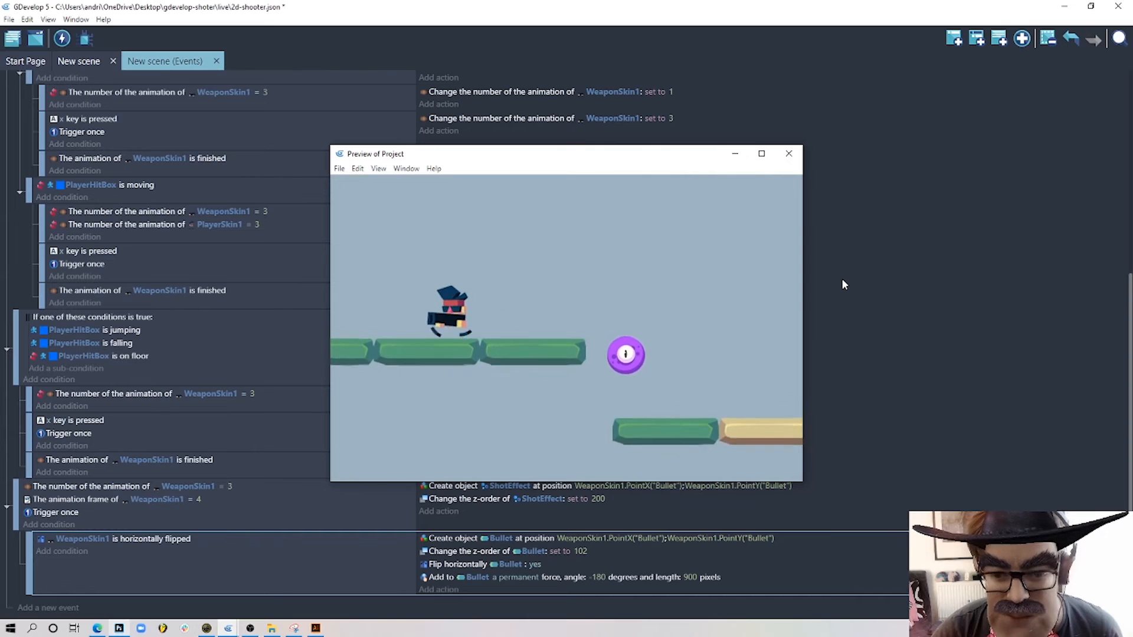
pyautogui.press('Right')
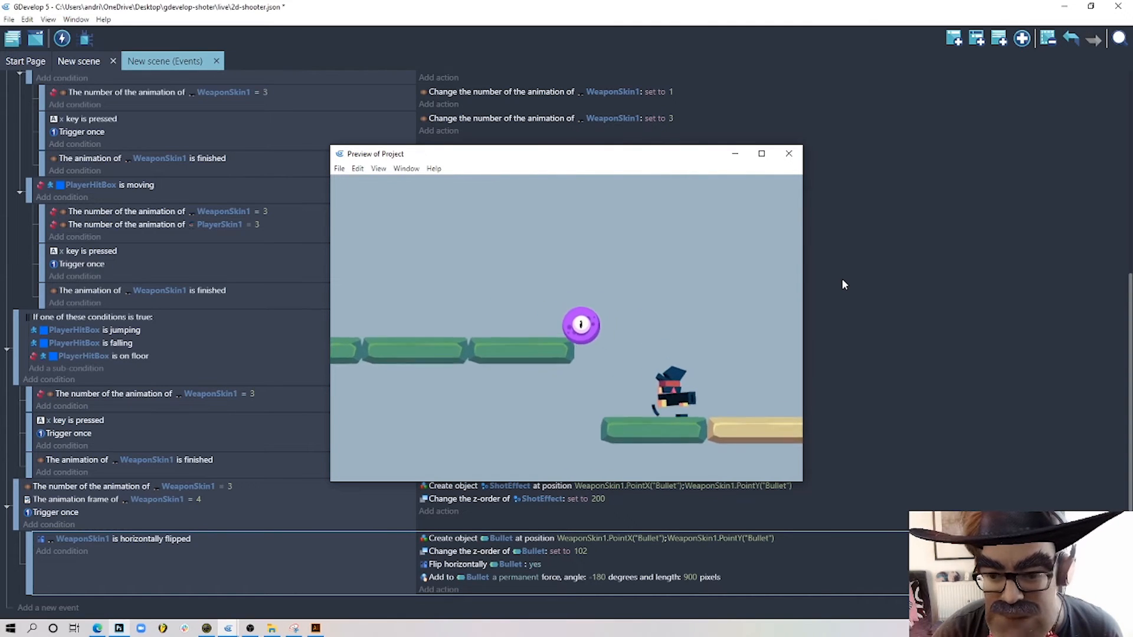
pyautogui.press('Left')
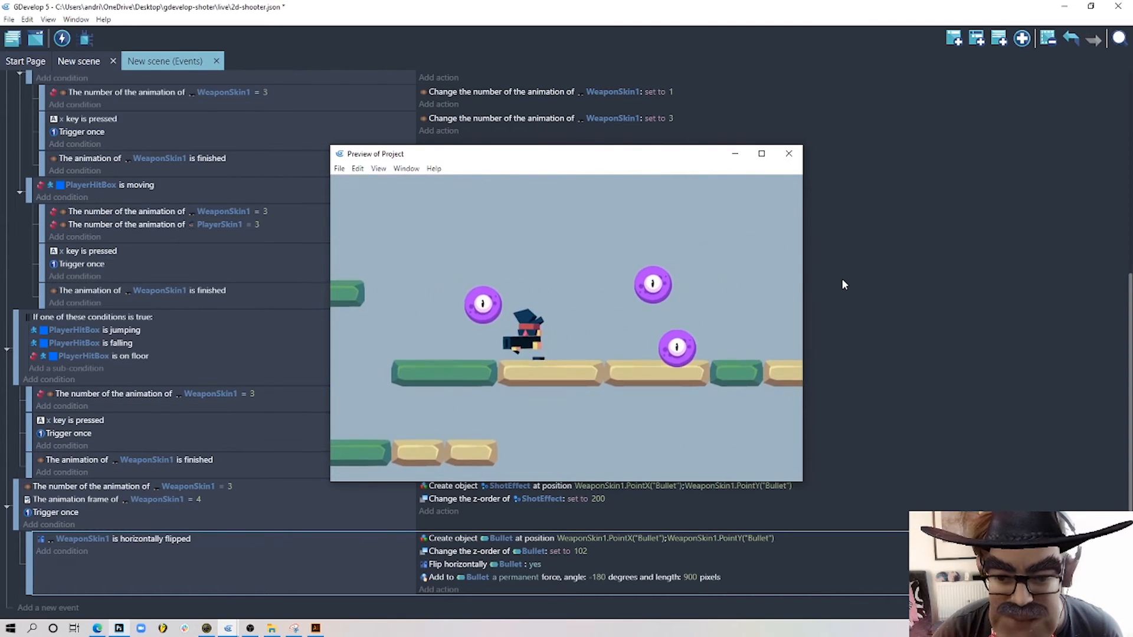
pyautogui.press('x')
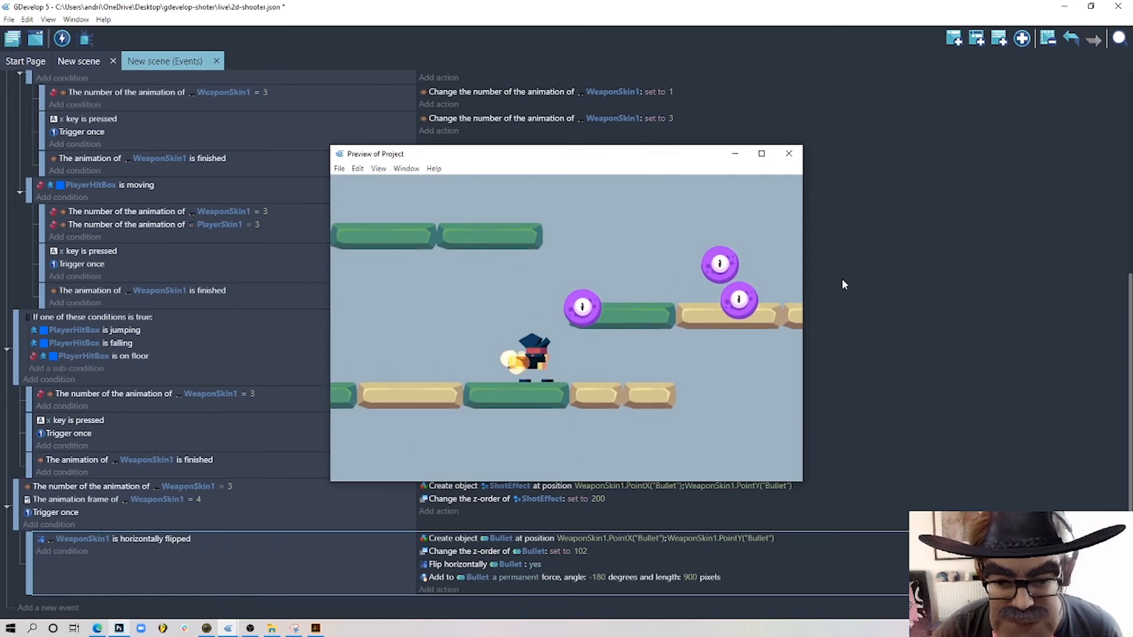
pyautogui.press('Left')
pyautogui.press('x')
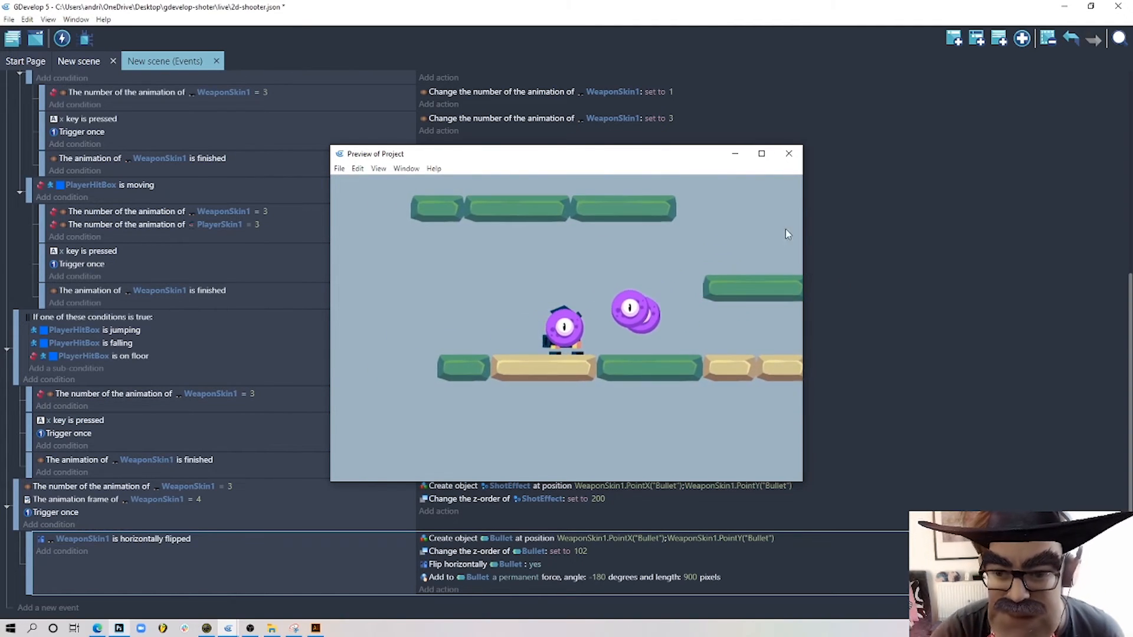
pyautogui.click(789, 154)
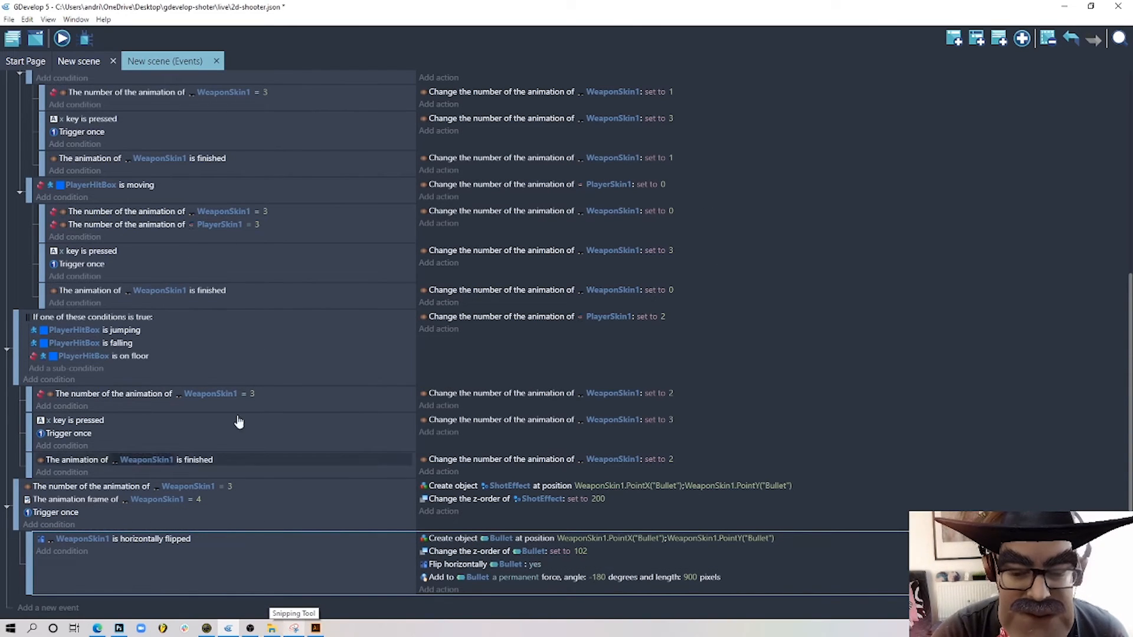
# - Duplicate the Create Bullet action at the end of the flipped-weapon sub-event and change its object to BulletTrail
pyautogui.click(88, 61)
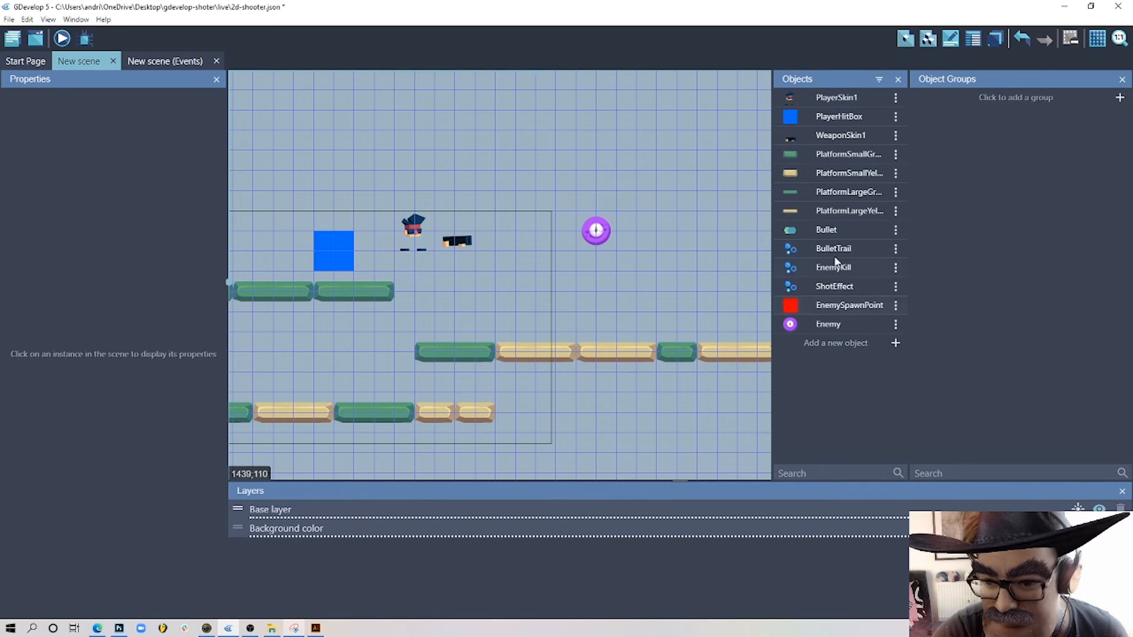
pyautogui.click(170, 61)
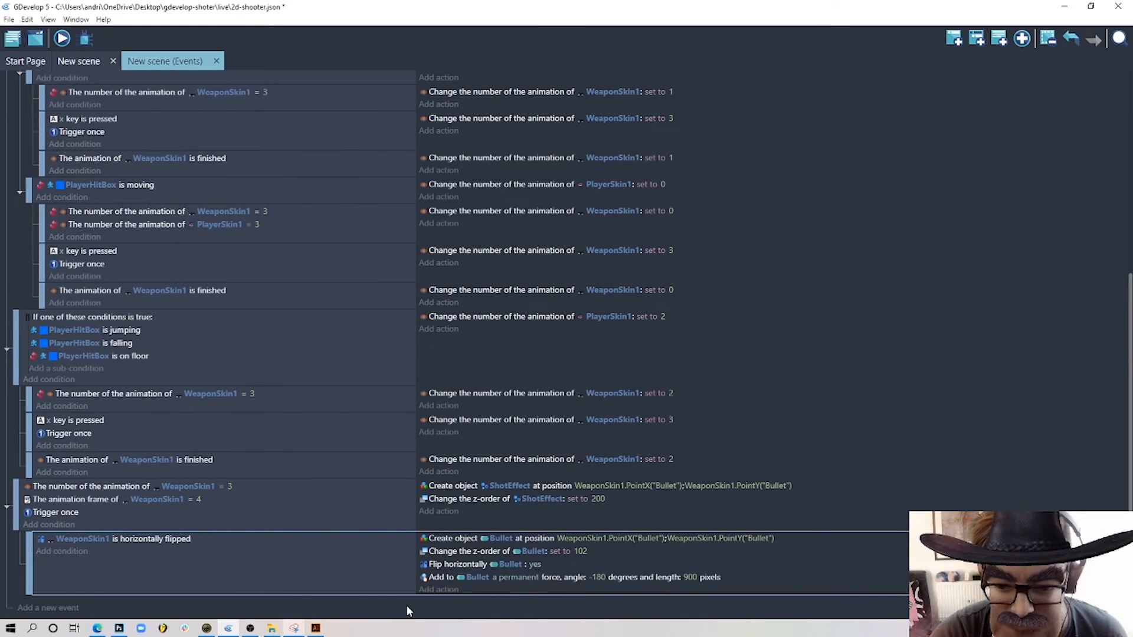
pyautogui.click(817, 539)
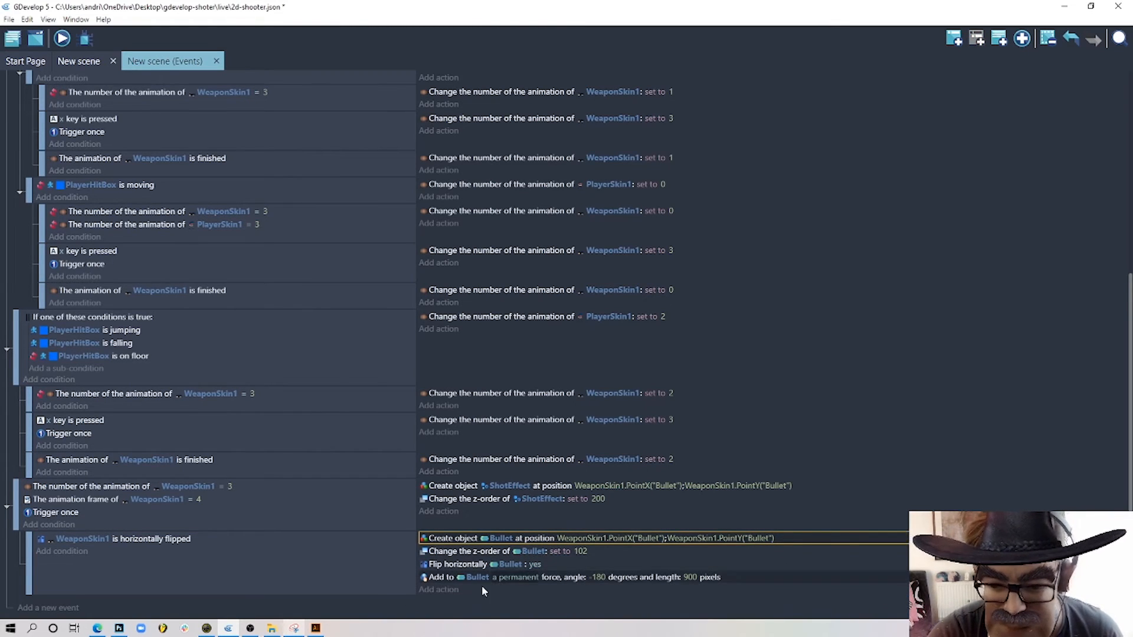
pyautogui.hotkey('ctrl', 'v')
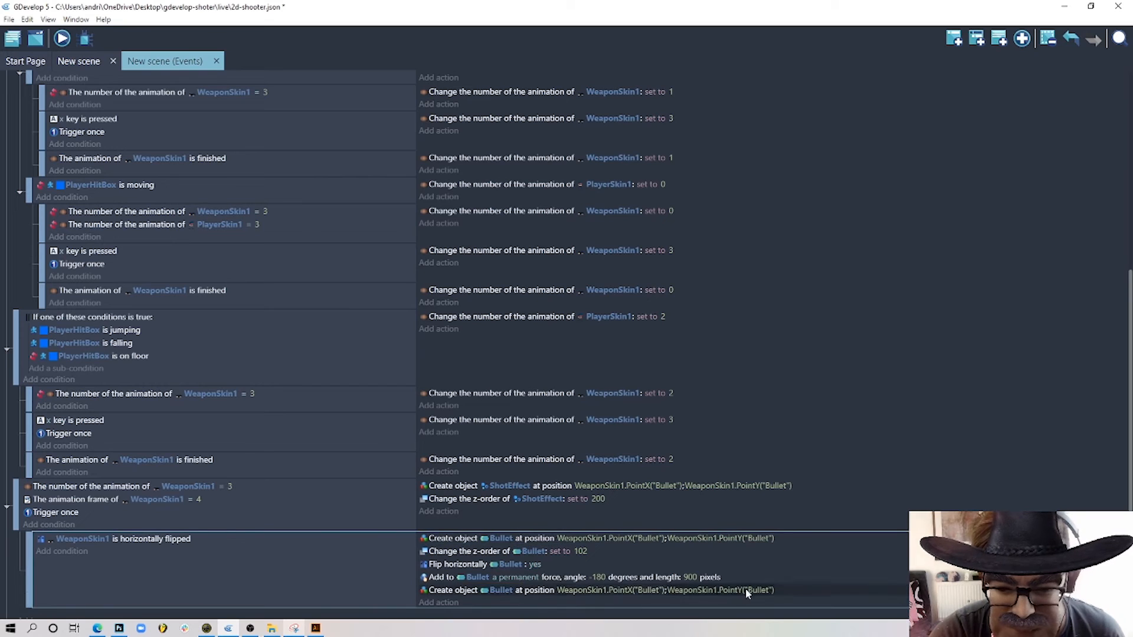
pyautogui.click(500, 591)
pyautogui.click(487, 544)
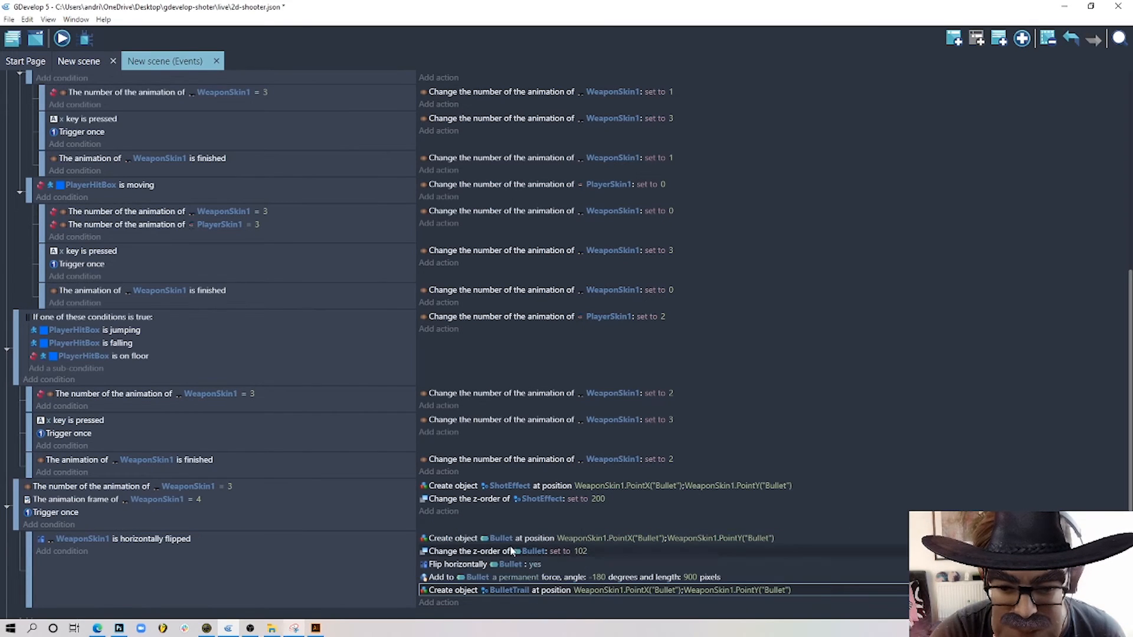
# - Duplicate the Bullet z-order action at the end of the flipped-weapon sub-event, changing its object to BulletTrail and its value to 202
pyautogui.click(614, 554)
pyautogui.hotkey('ctrl', 'c')
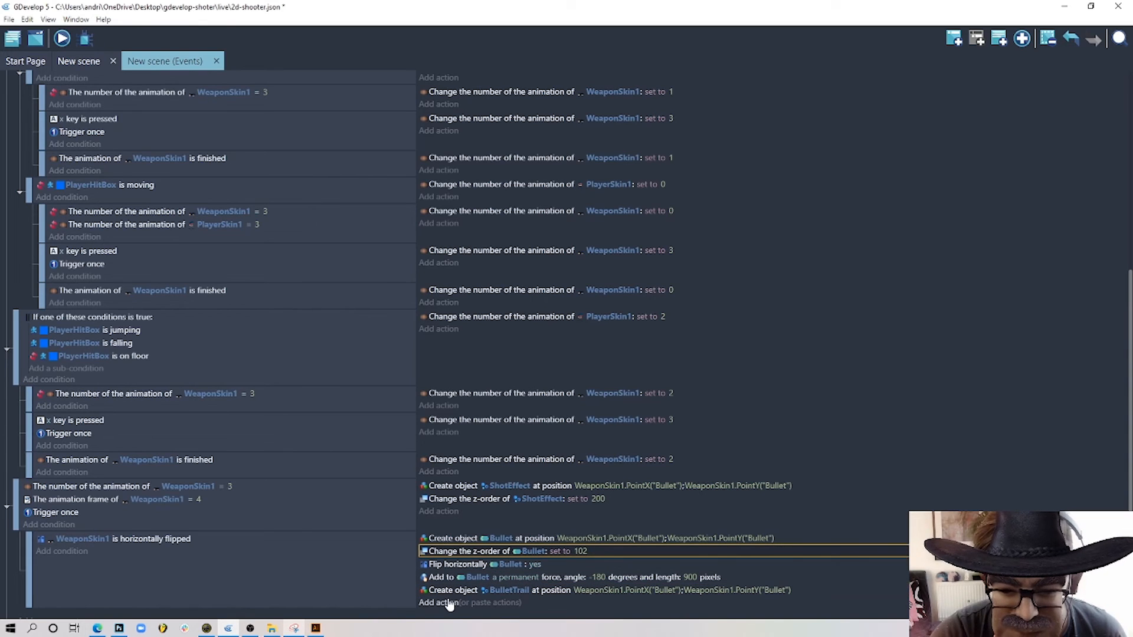
pyautogui.click(480, 601)
pyautogui.hotkey('ctrl', 'v')
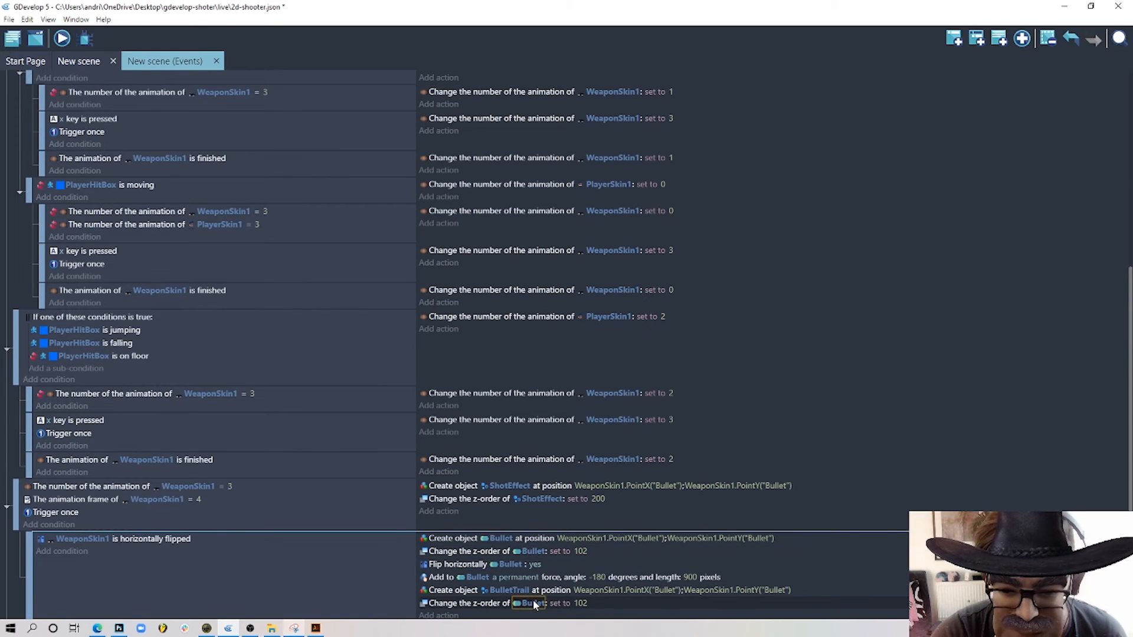
pyautogui.click(533, 603)
pyautogui.click(519, 559)
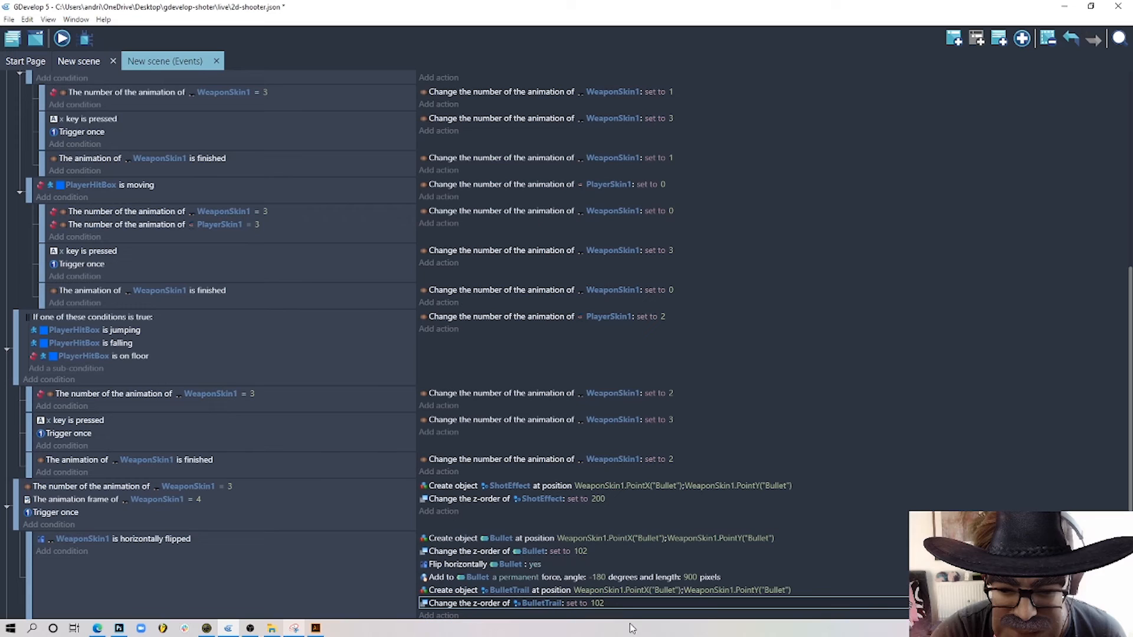
pyautogui.click(597, 603)
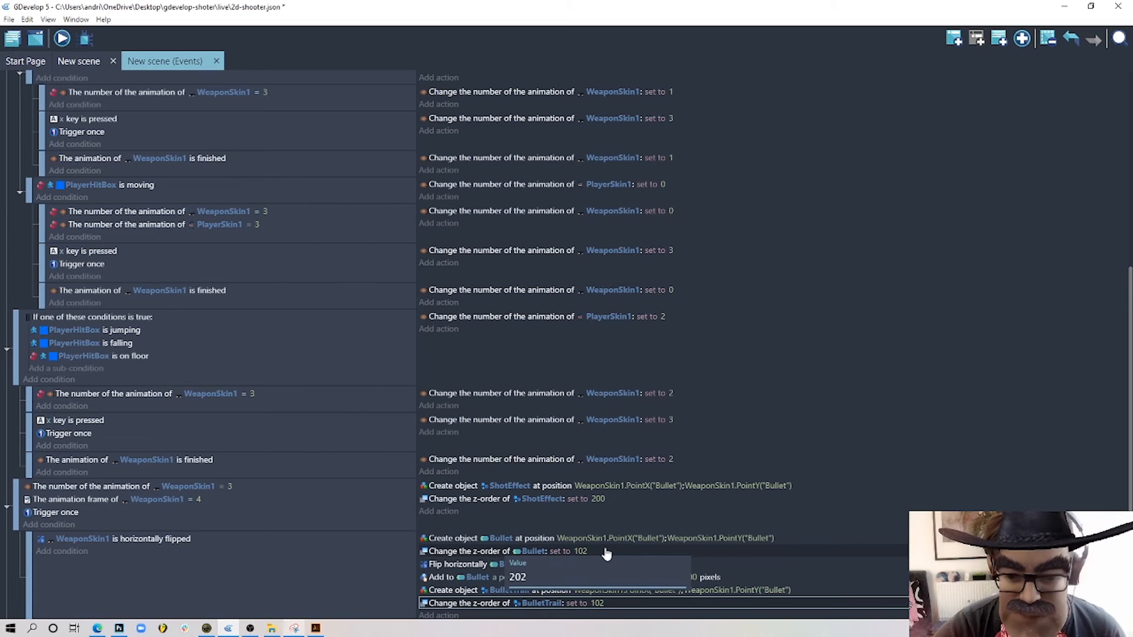
pyautogui.click(752, 605)
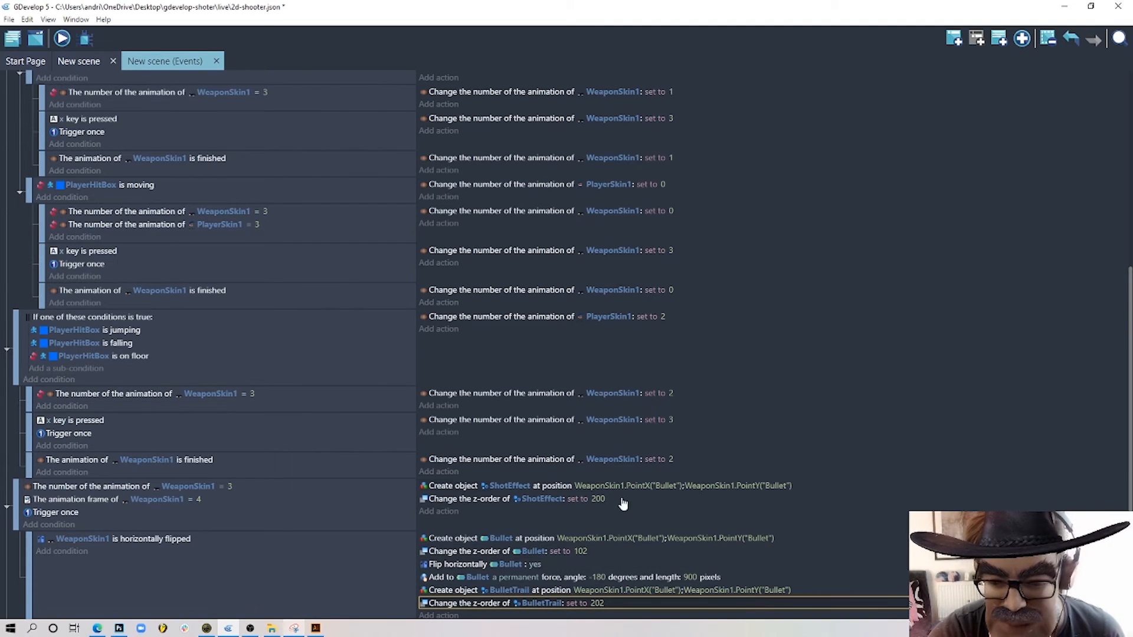
# - Duplicate the Bullet permanent force action at the end of the flipped-weapon sub-event, changing its speed to 700 and its object to BulletTrail
pyautogui.scroll(-1, 644, 505)
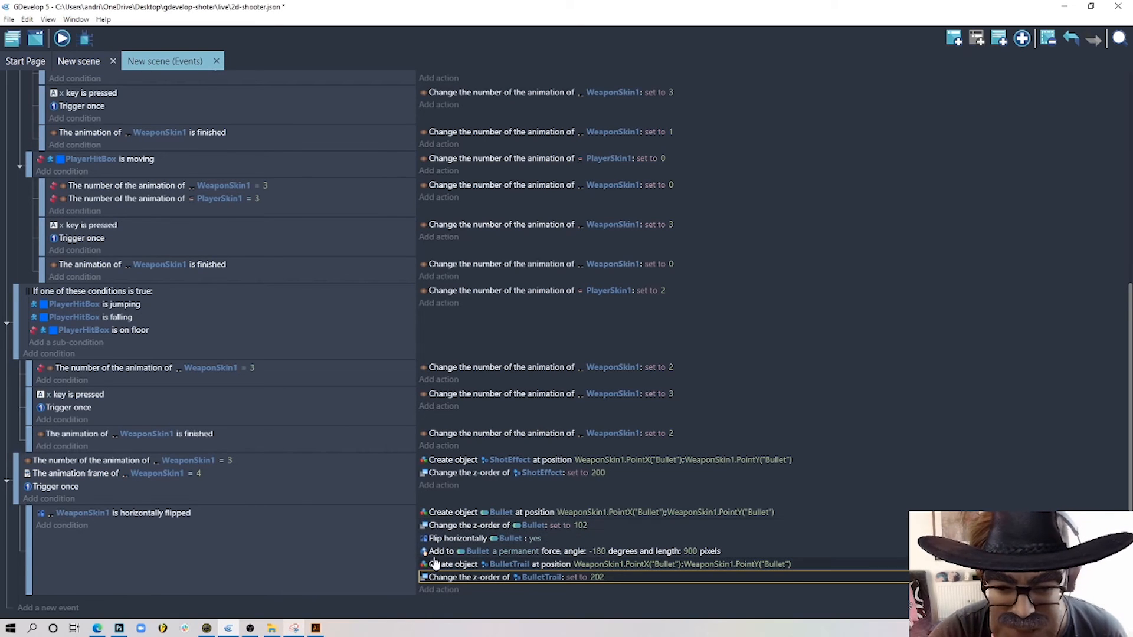
pyautogui.click(761, 552)
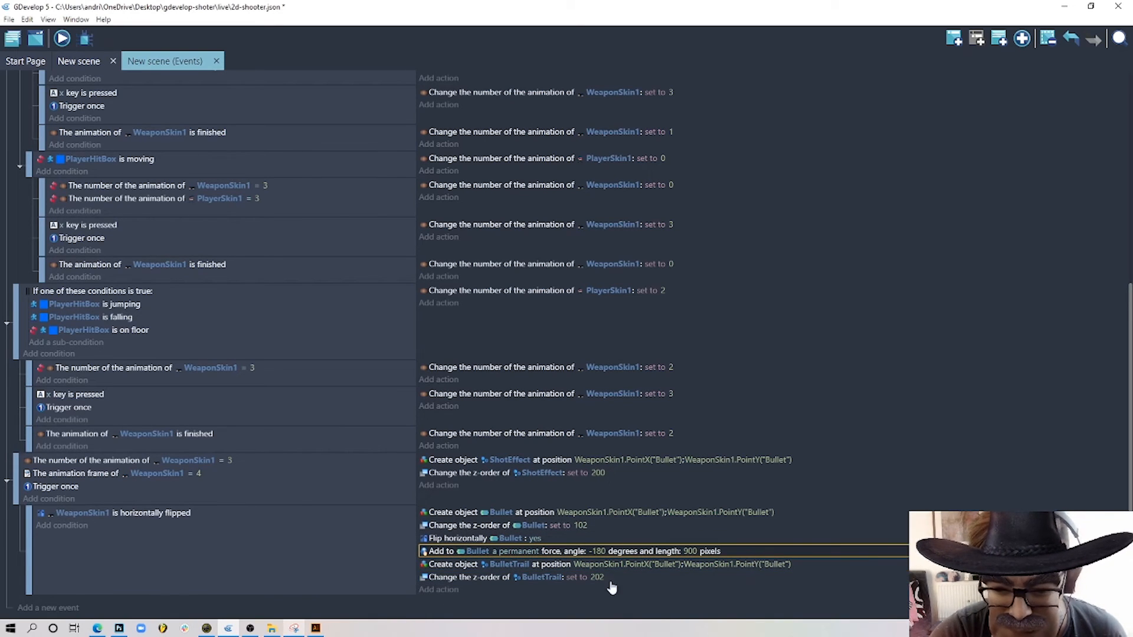
pyautogui.click(493, 590)
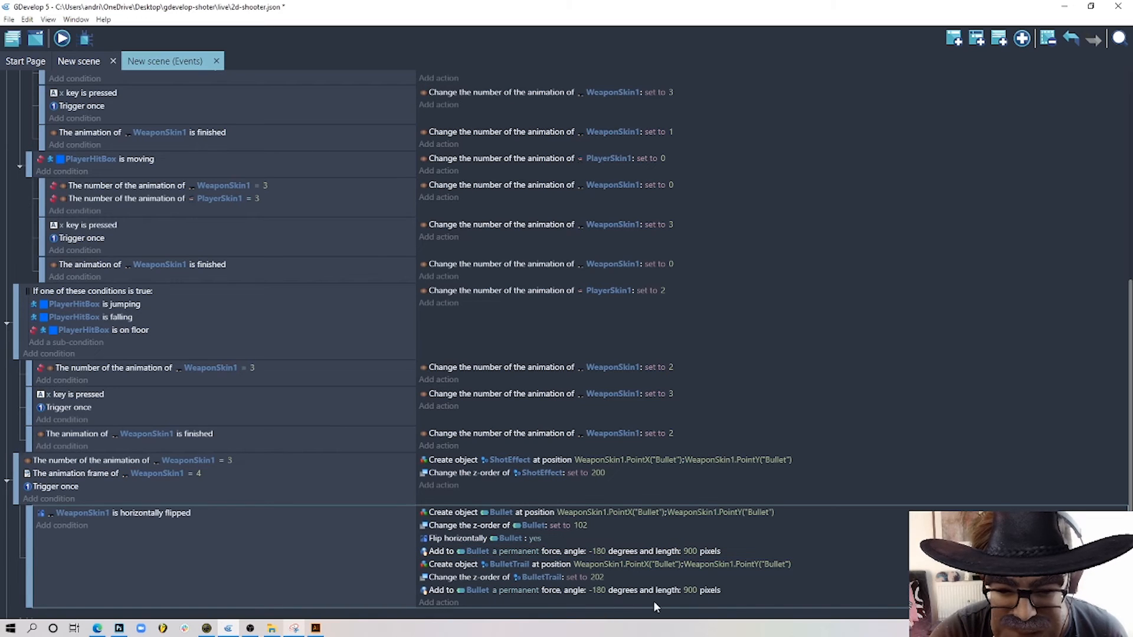
pyautogui.click(690, 590)
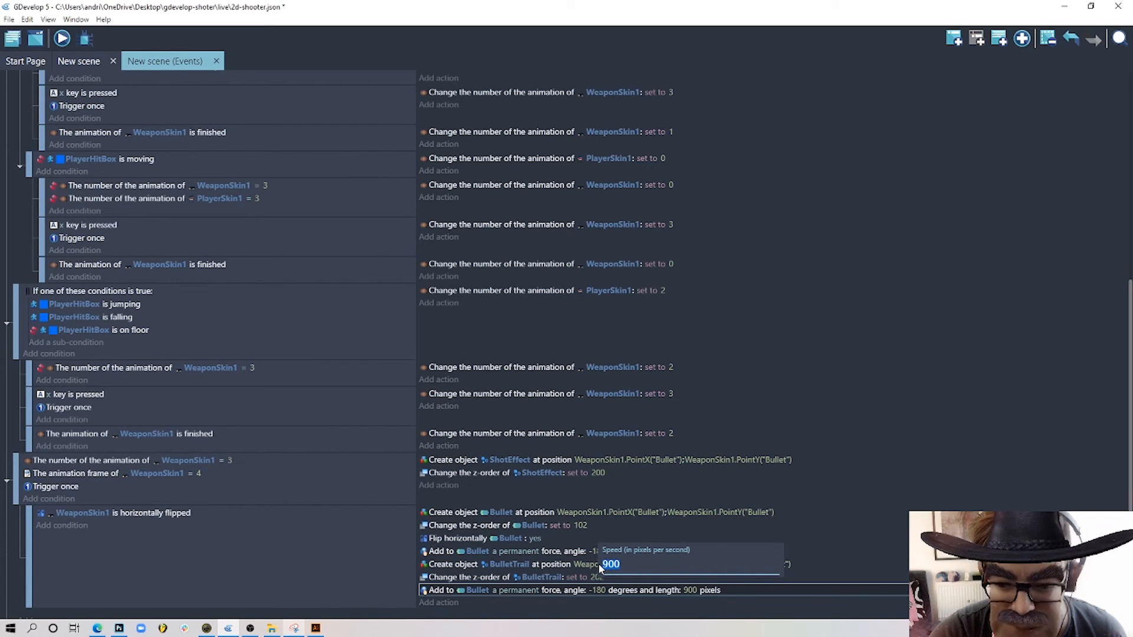
pyautogui.write('700')
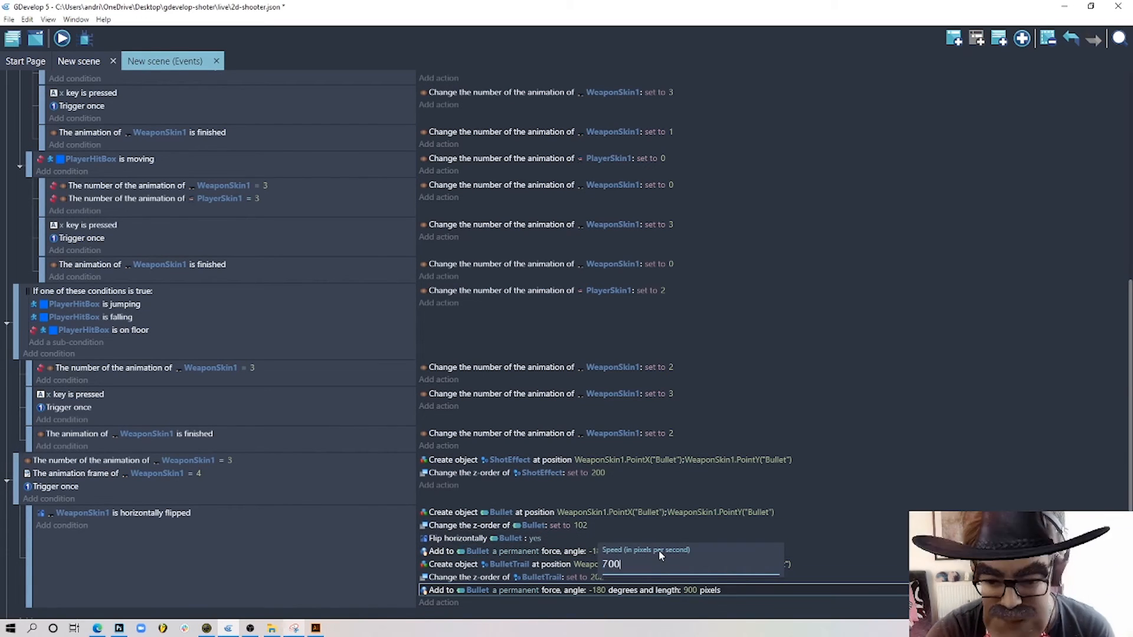
pyautogui.click(610, 600)
pyautogui.click(475, 590)
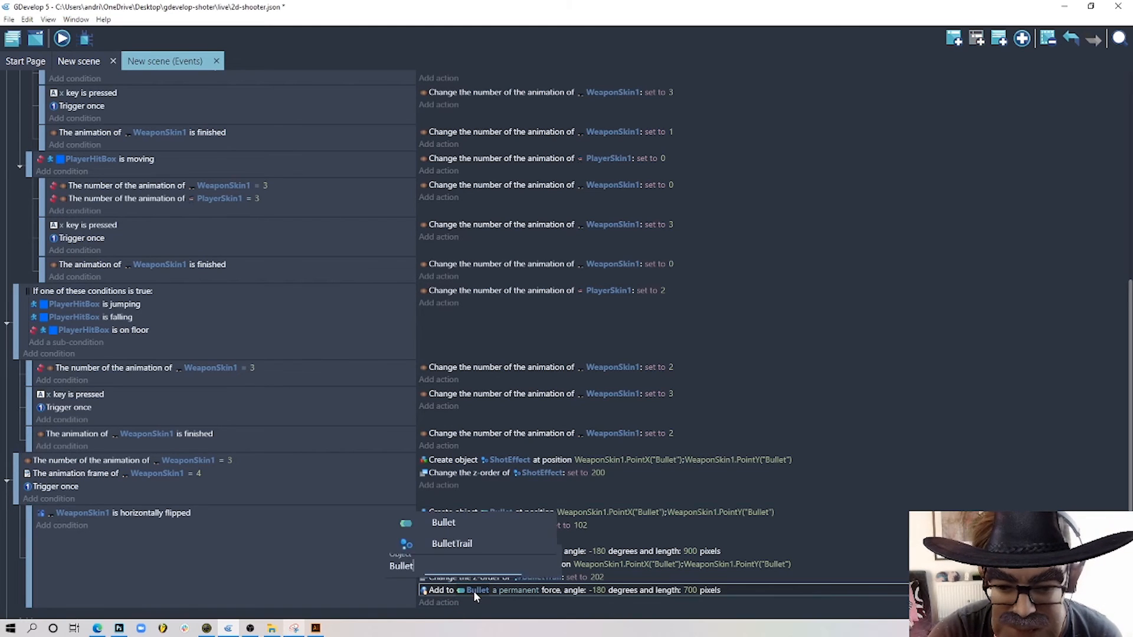
pyautogui.click(453, 544)
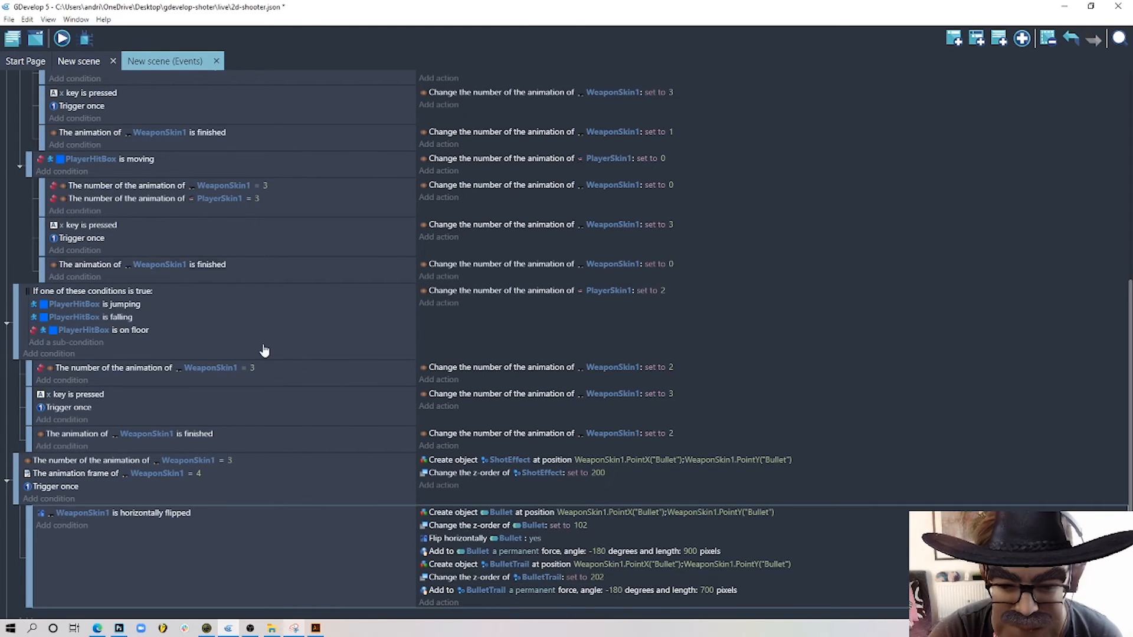
# - Preview the game, test the trailed bullets by shooting while facing left, and close the preview
pyautogui.click(63, 37)
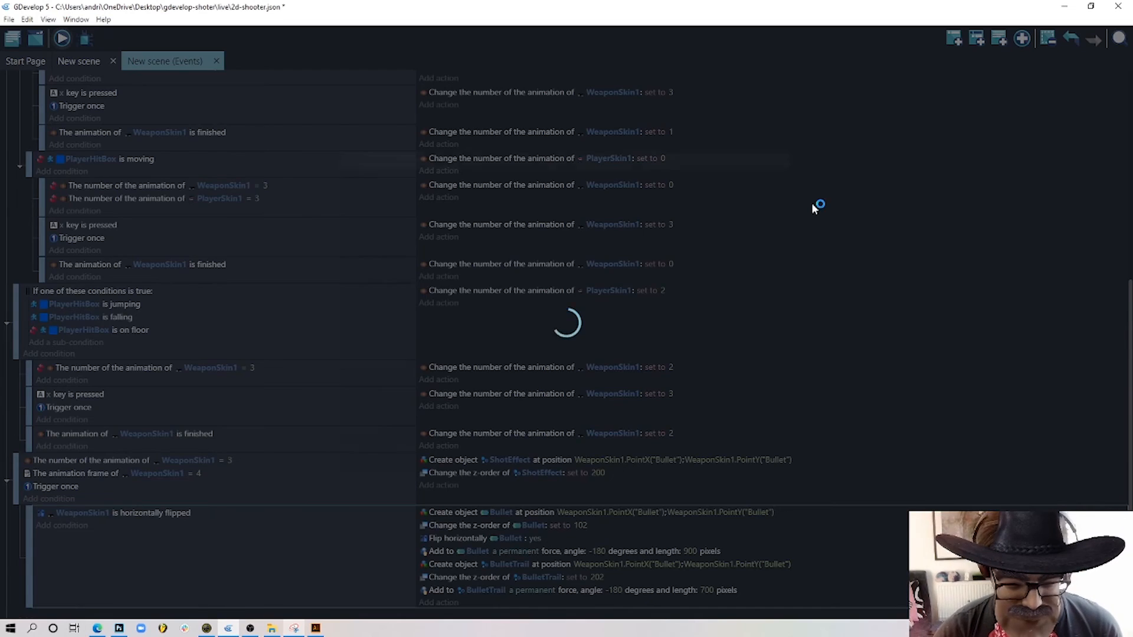
pyautogui.press('Right')
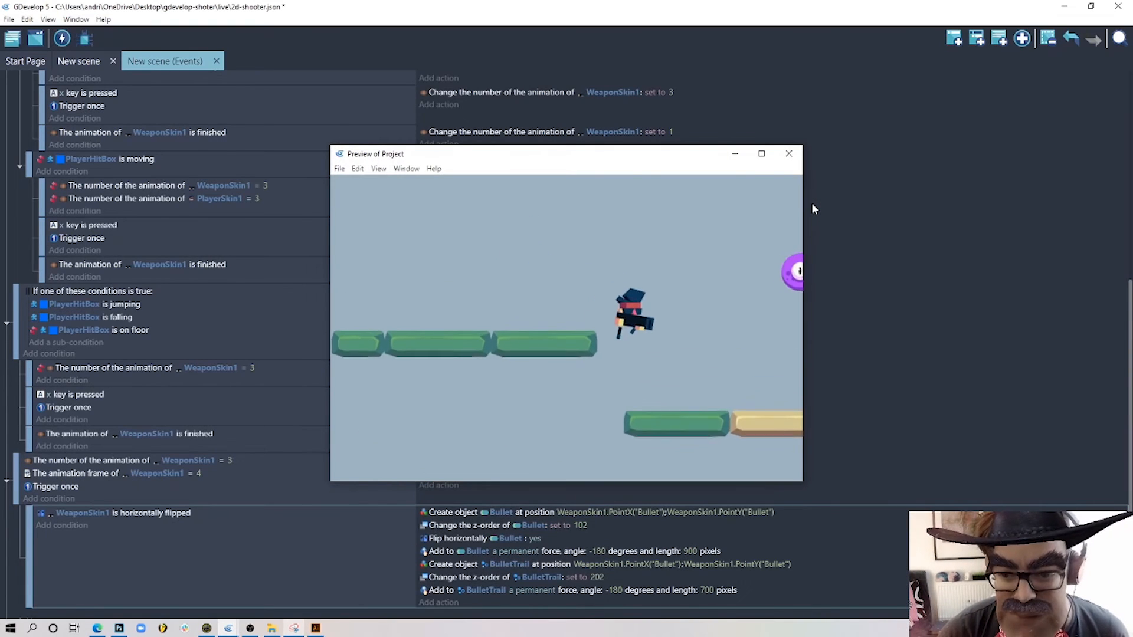
pyautogui.press('Left')
pyautogui.press('x')
pyautogui.press('x')
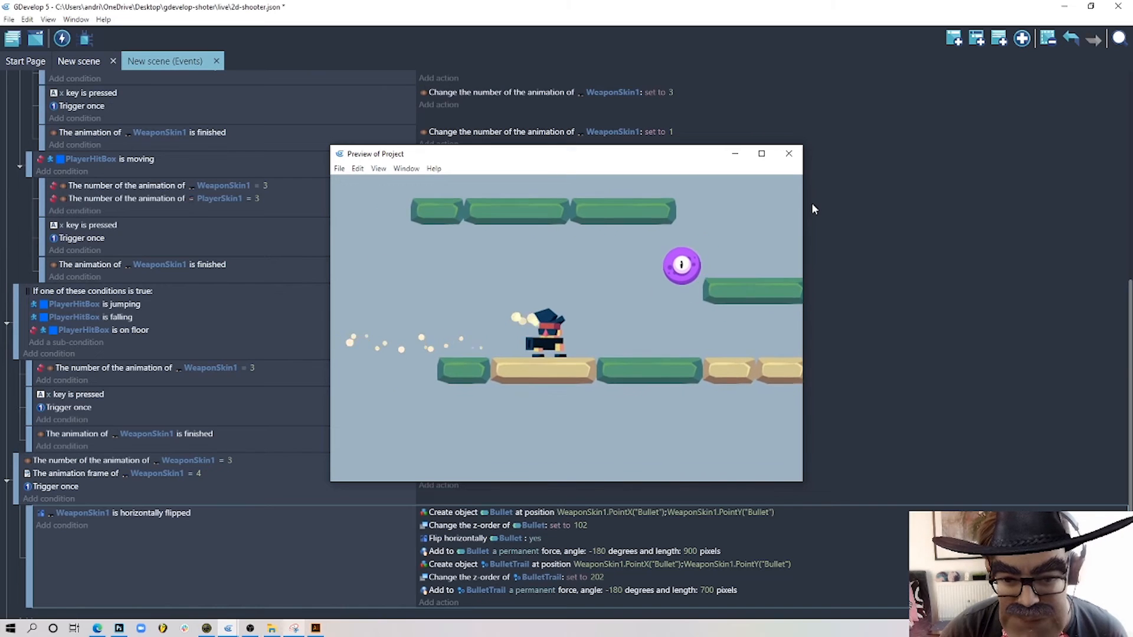
pyautogui.press('Right')
pyautogui.press('Left')
pyautogui.press('x')
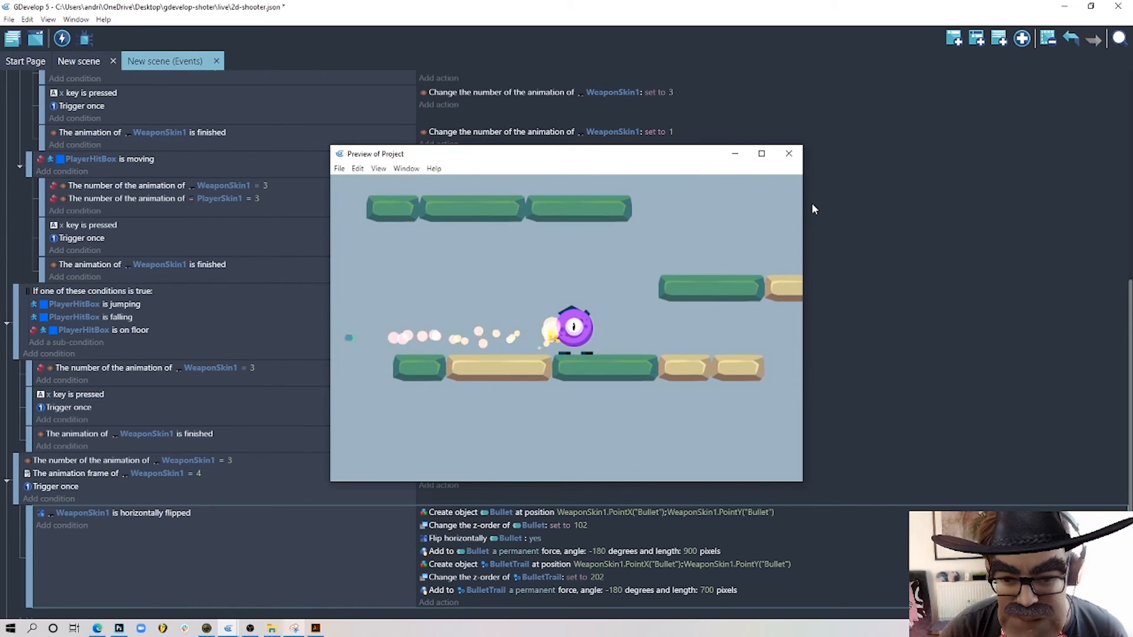
pyautogui.press('Right')
pyautogui.press('space')
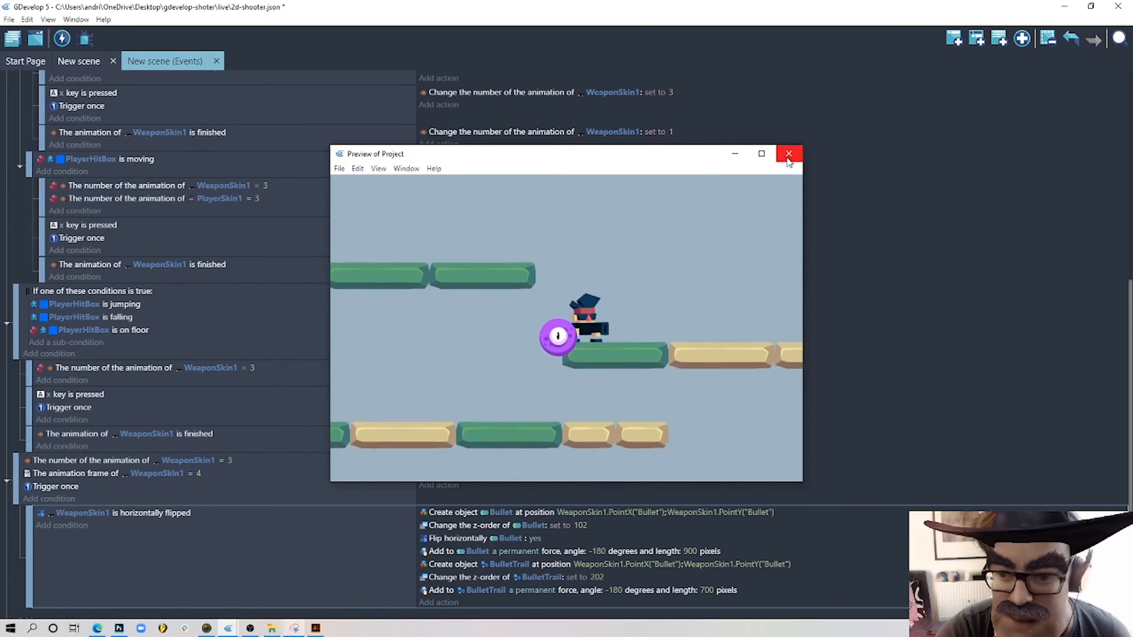
pyautogui.click(788, 155)
# - Duplicate the flipped-weapon sub-event directly below and invert the copy's WeaponSkin1 horizontally flipped condition
pyautogui.scroll(-1, 229, 310)
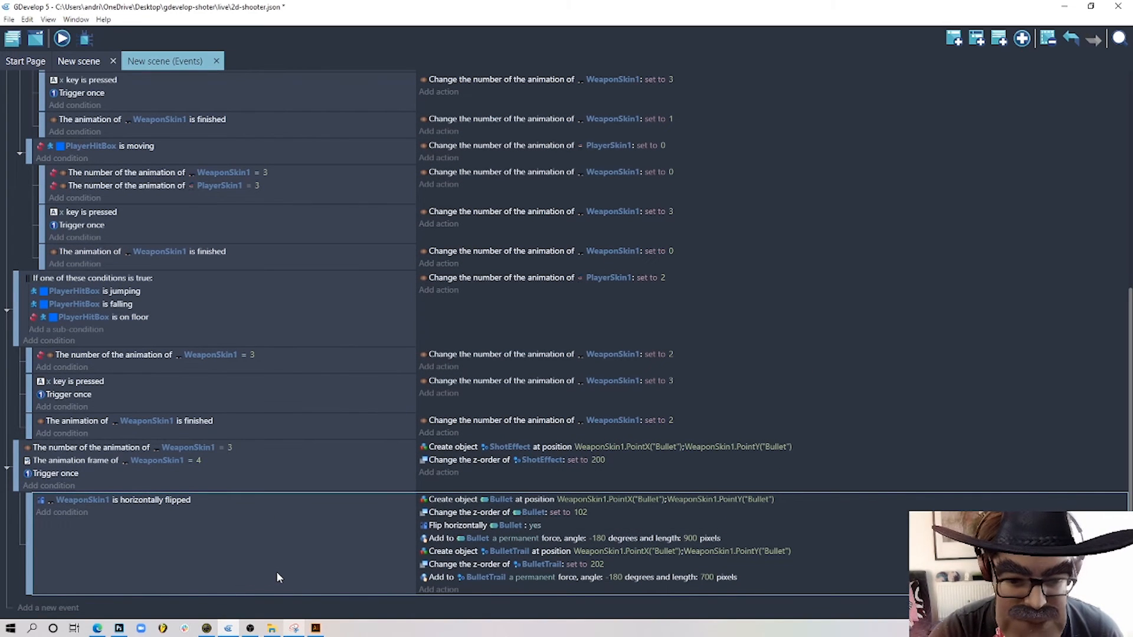
pyautogui.hotkey('ctrl', 'v')
pyautogui.scroll(-1, 278, 562)
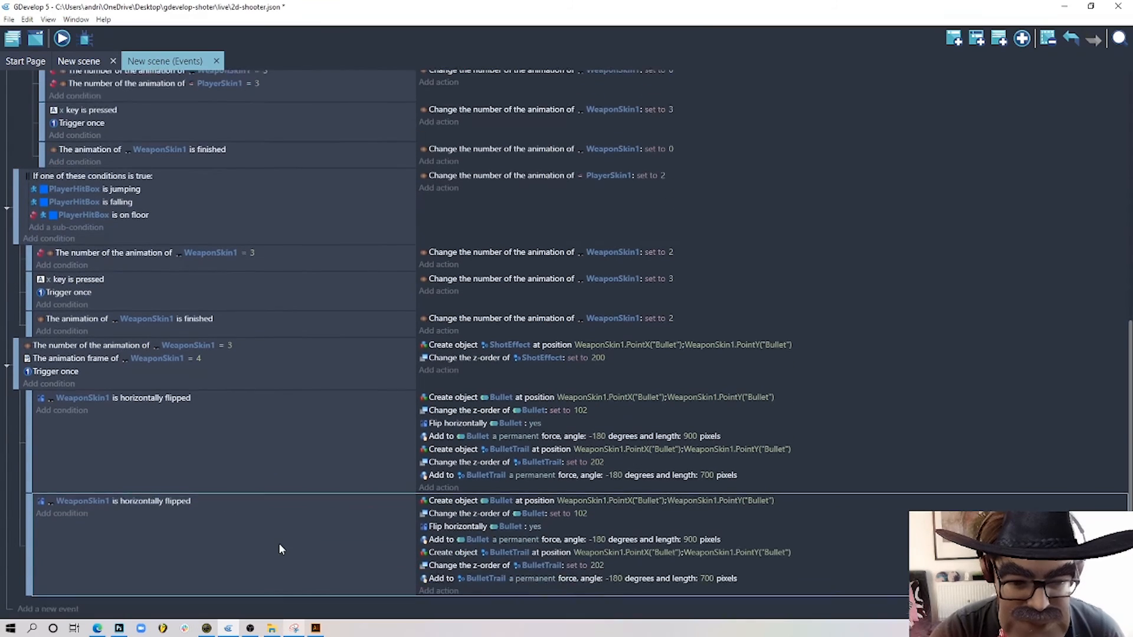
pyautogui.doubleClick(215, 500)
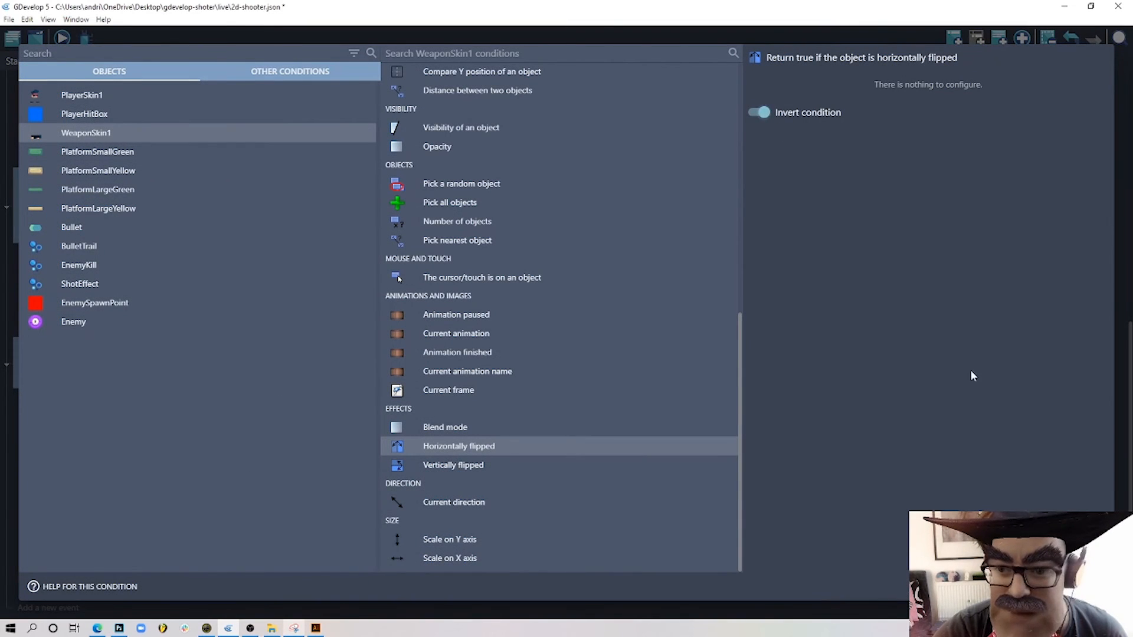
pyautogui.click(1088, 586)
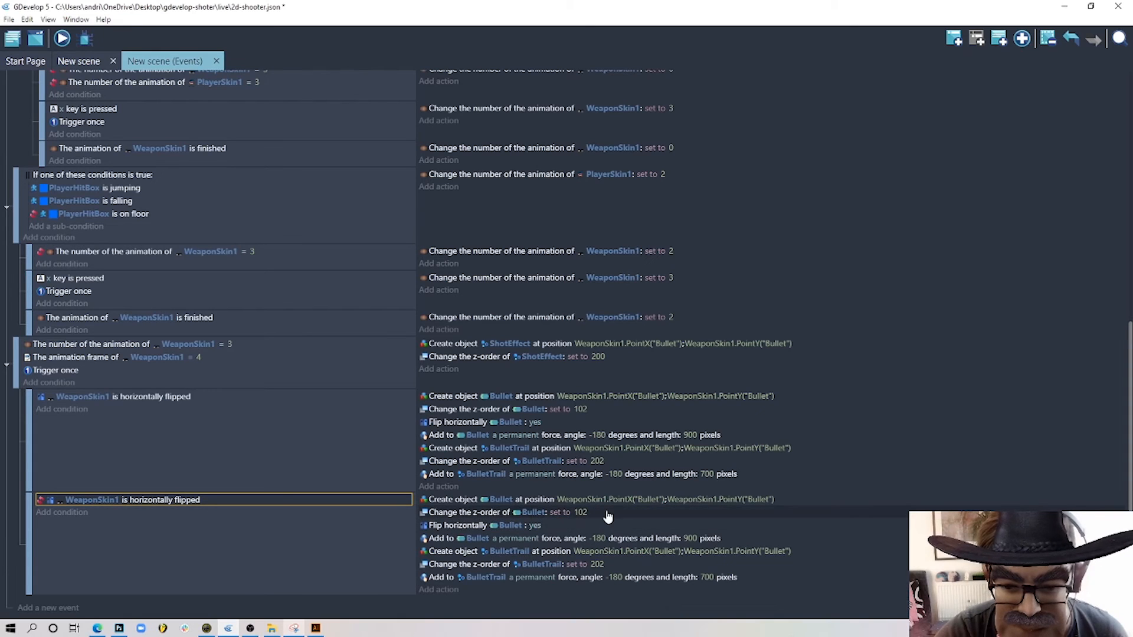
# - In the inverted-condition sub-event, set Bullet's horizontal flipping to no and its permanent force angle to 0
pyautogui.click(537, 525)
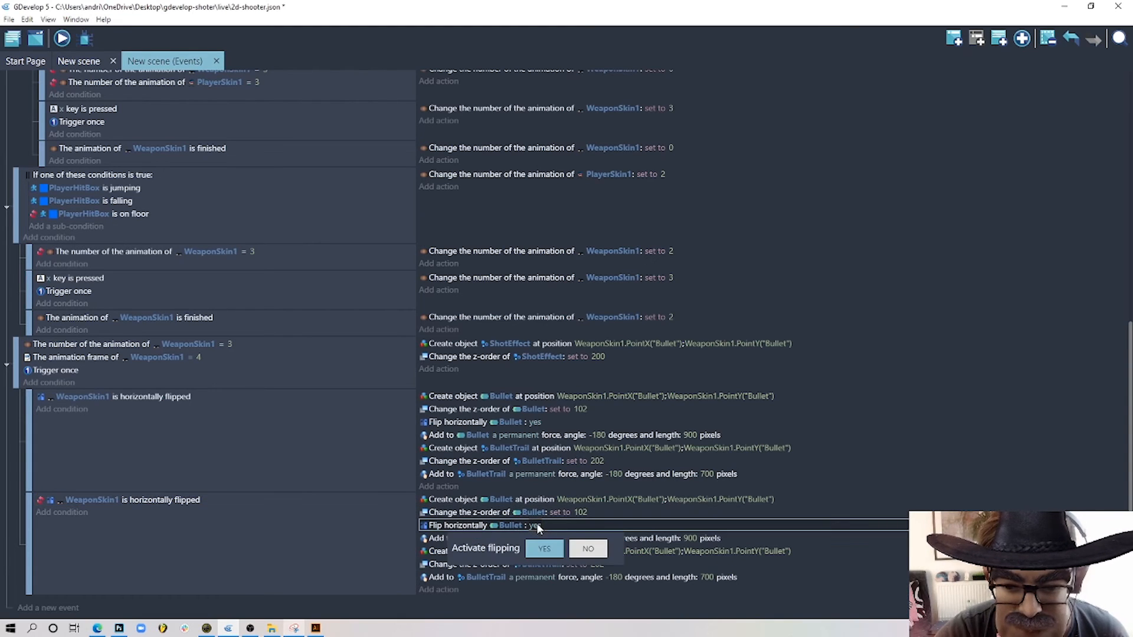
pyautogui.click(587, 549)
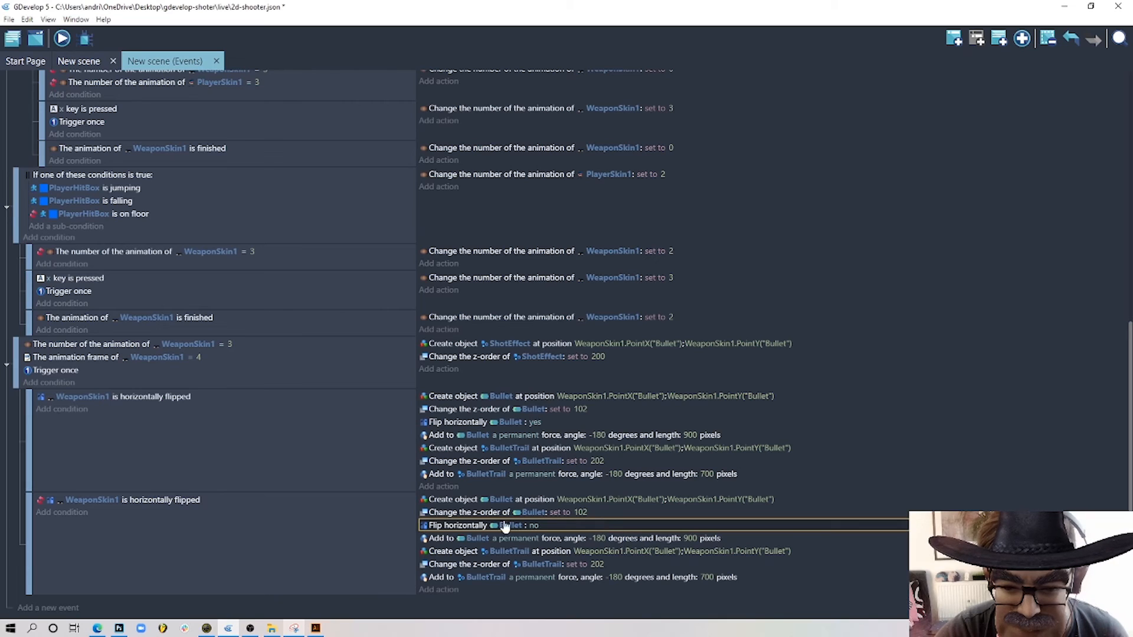
pyautogui.click(591, 539)
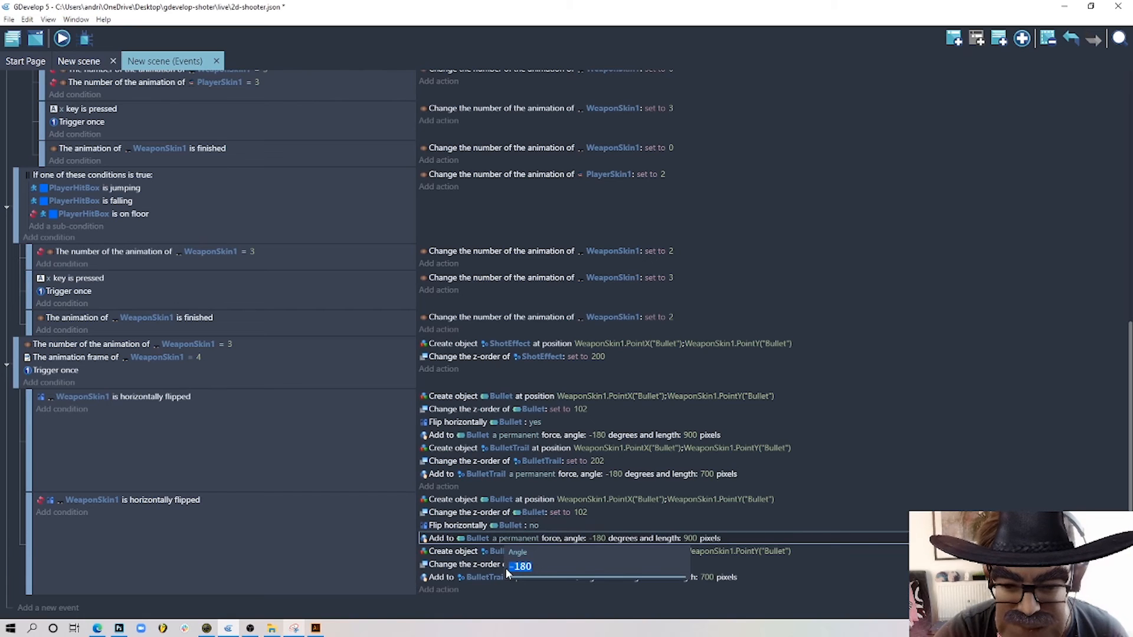
pyautogui.press('Return')
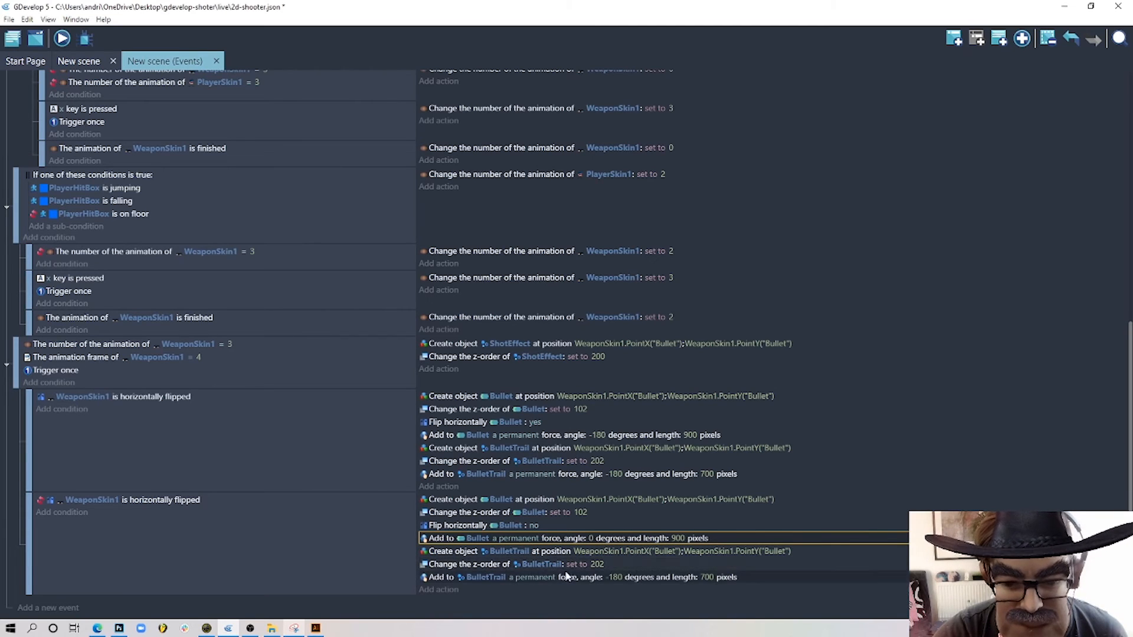
# - Set the angle of BulletTrail's permanent force to 0 in the inverted-condition sub-event
pyautogui.click(618, 577)
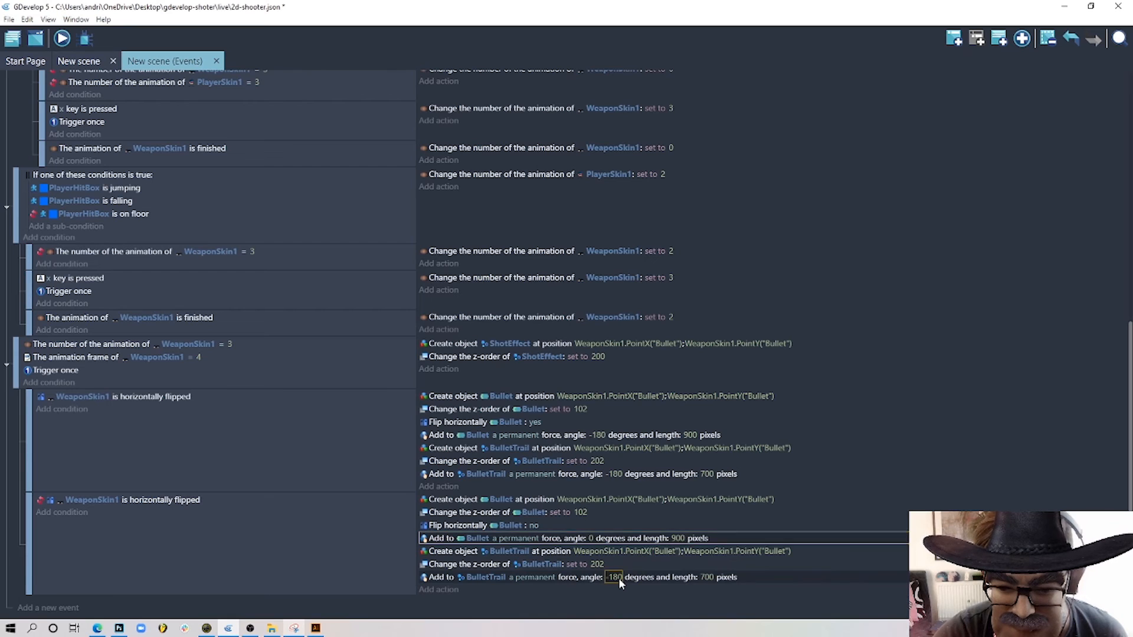
pyautogui.moveTo(555, 555); pyautogui.dragTo(526, 555)
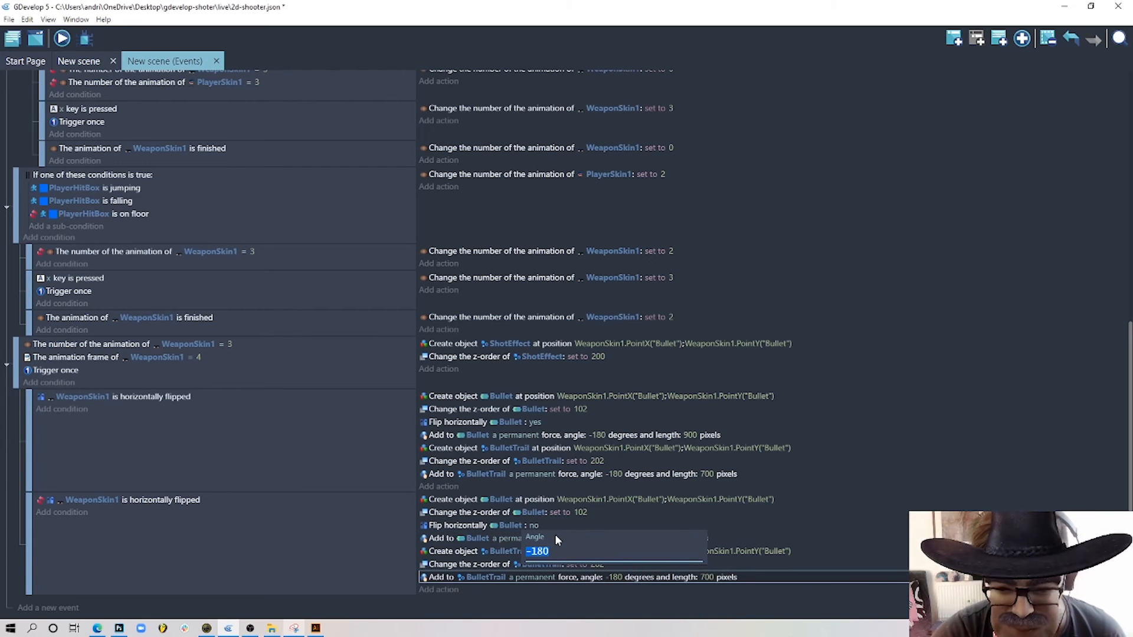
pyautogui.write('0')
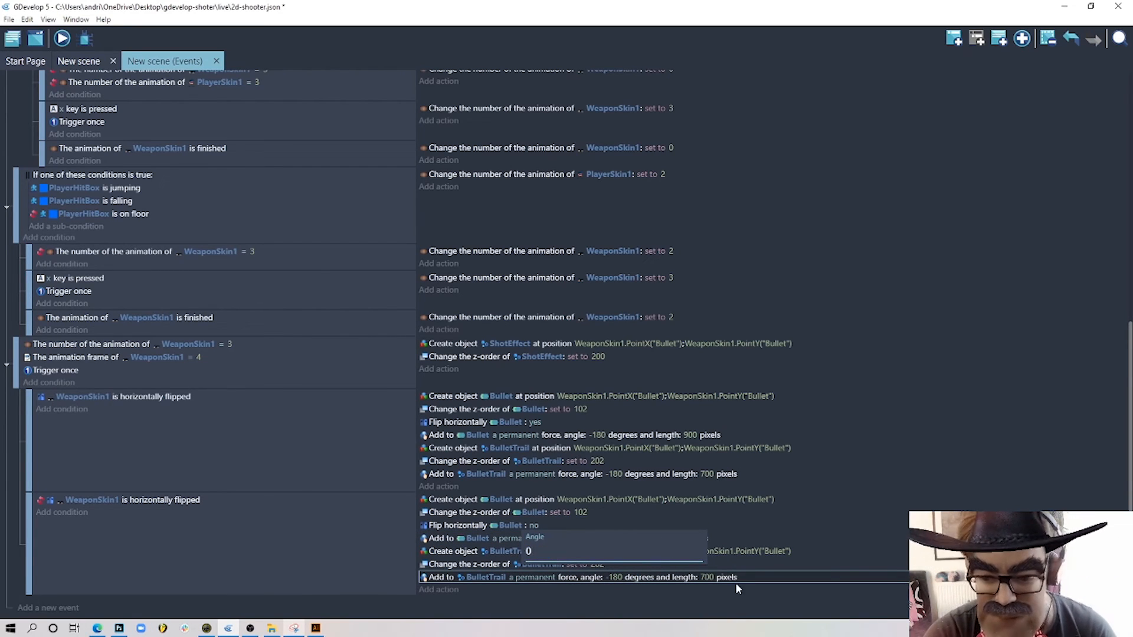
pyautogui.press('Return')
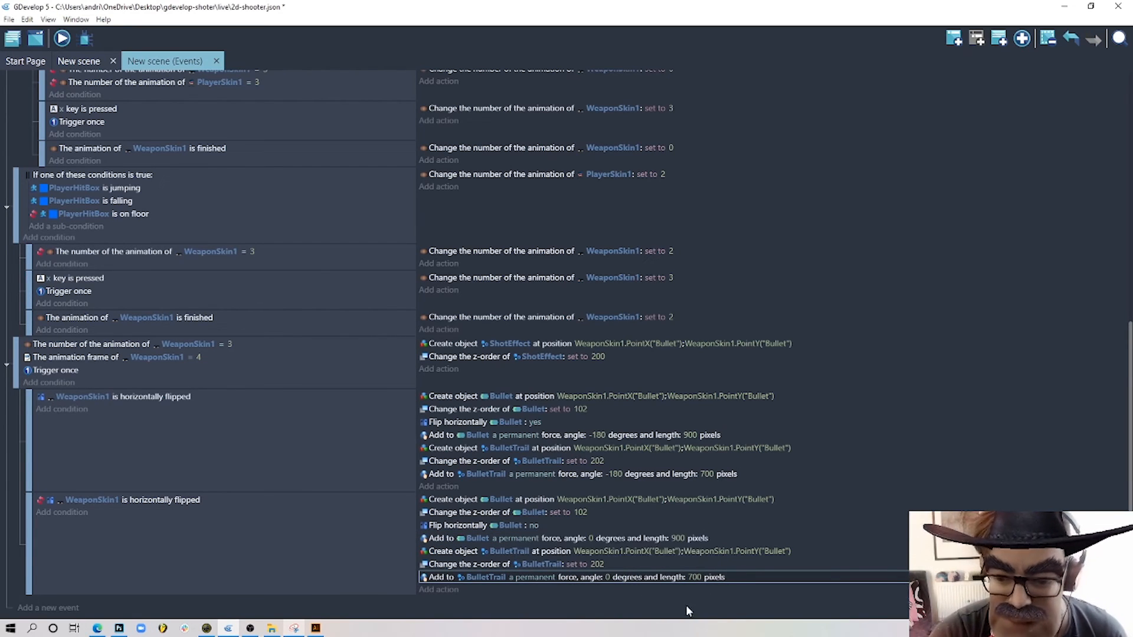
# - Preview the game, test running, jumping and shooting trailed bullets while facing both left and right, and close the preview
pyautogui.click(63, 39)
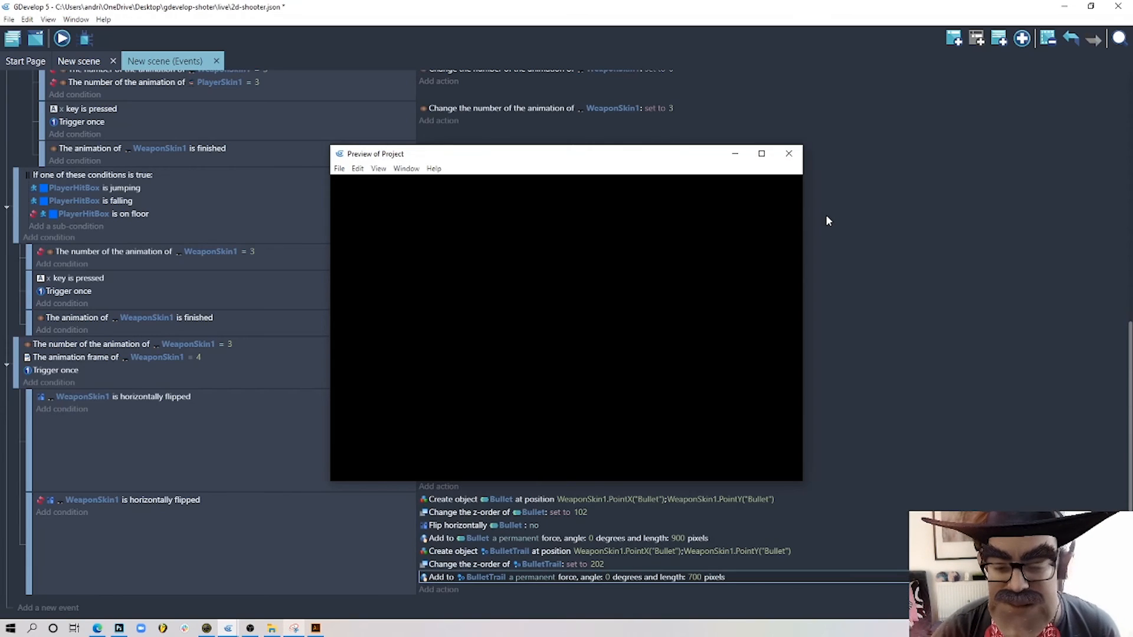
pyautogui.press('Left')
pyautogui.press('x')
pyautogui.press('Right')
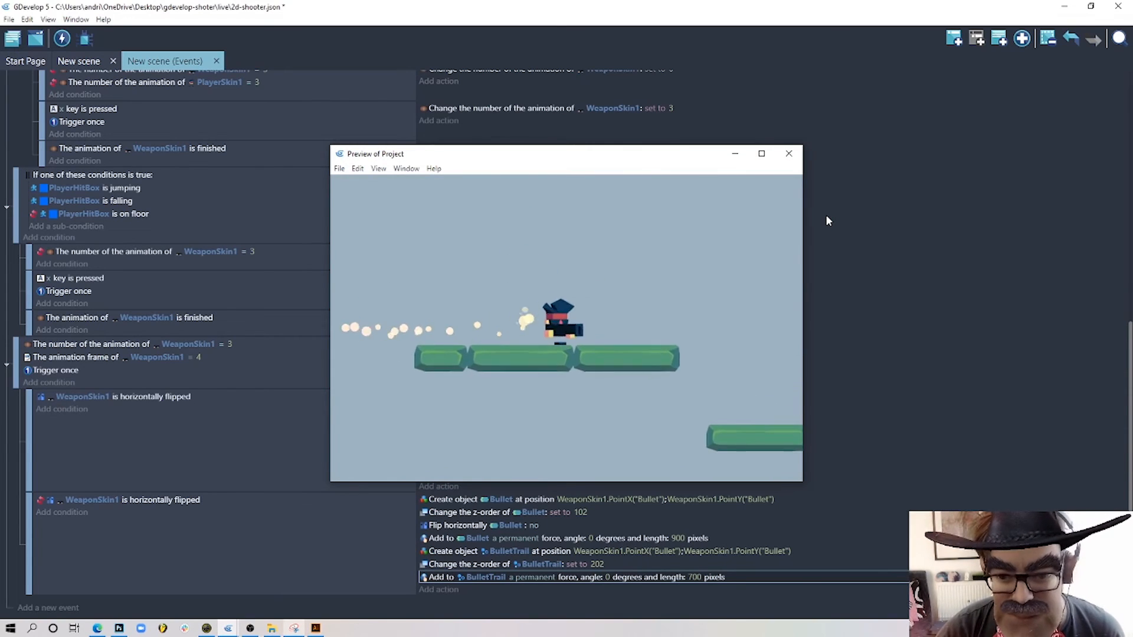
pyautogui.press('x')
pyautogui.press('Left')
pyautogui.press('x')
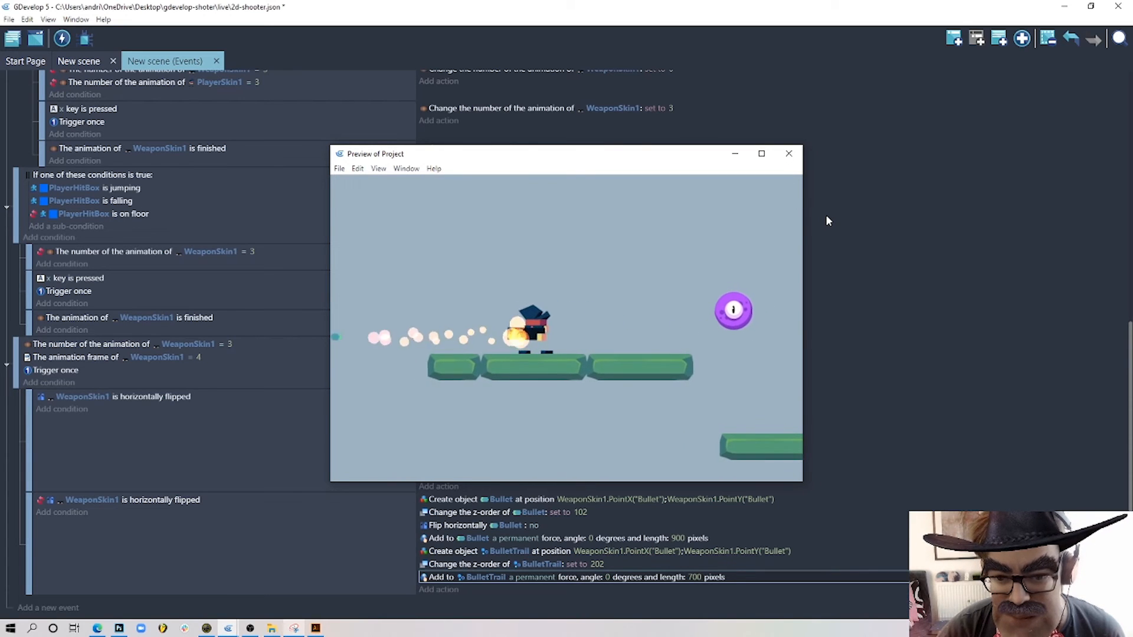
pyautogui.press('Right')
pyautogui.press('space')
pyautogui.press('x')
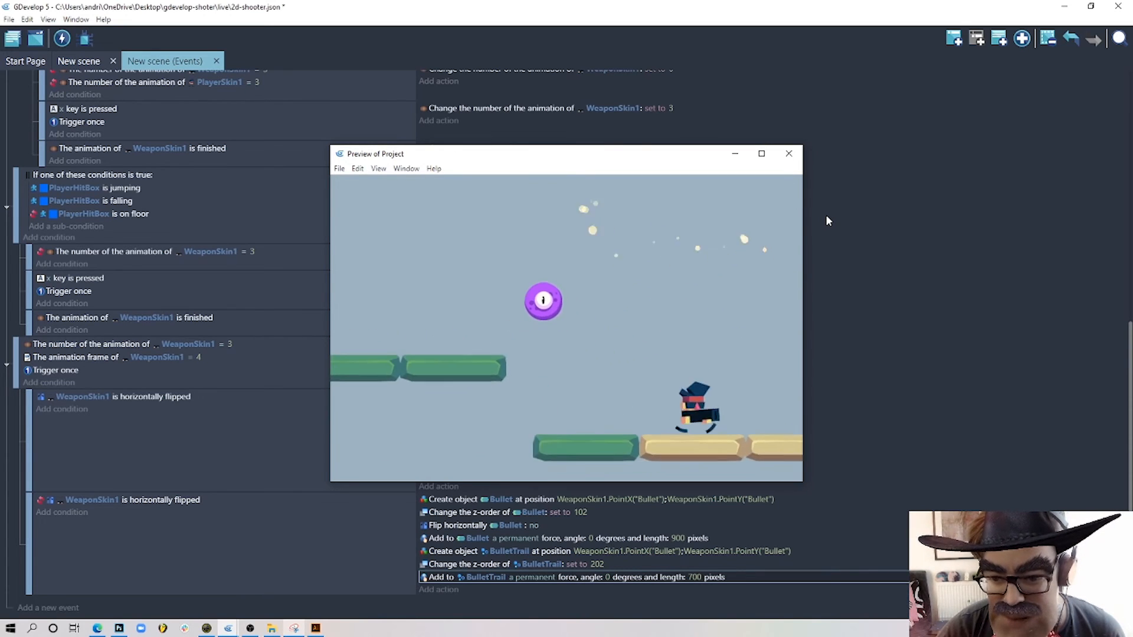
pyautogui.press('Left')
pyautogui.press('x')
pyautogui.press('Right')
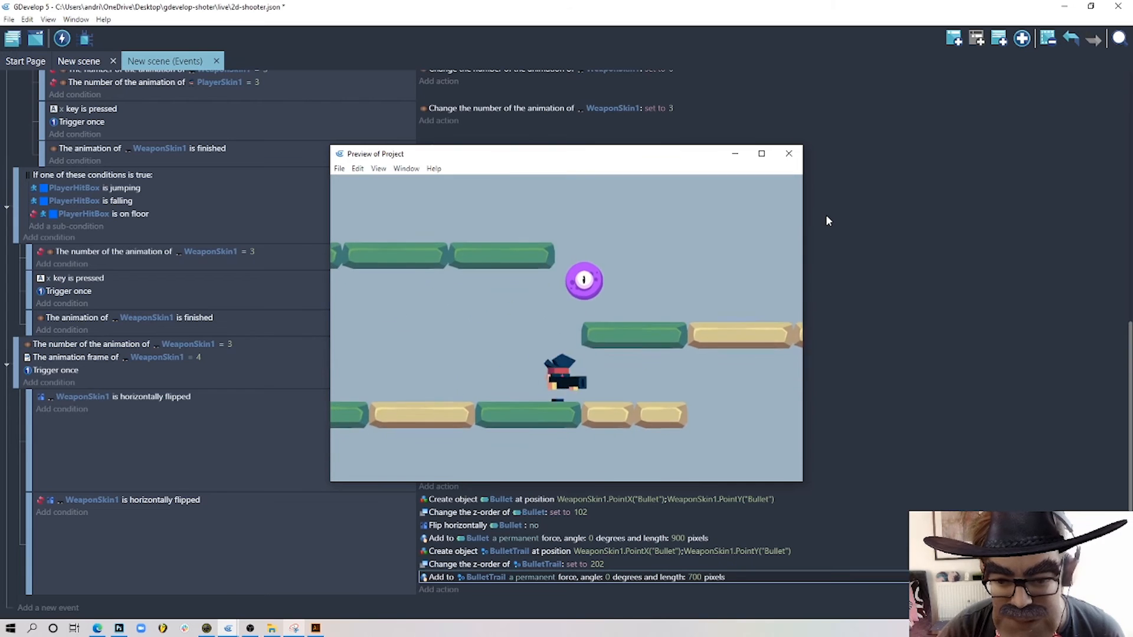
pyautogui.press('x')
pyautogui.press('space')
pyautogui.press('Left')
pyautogui.press('space')
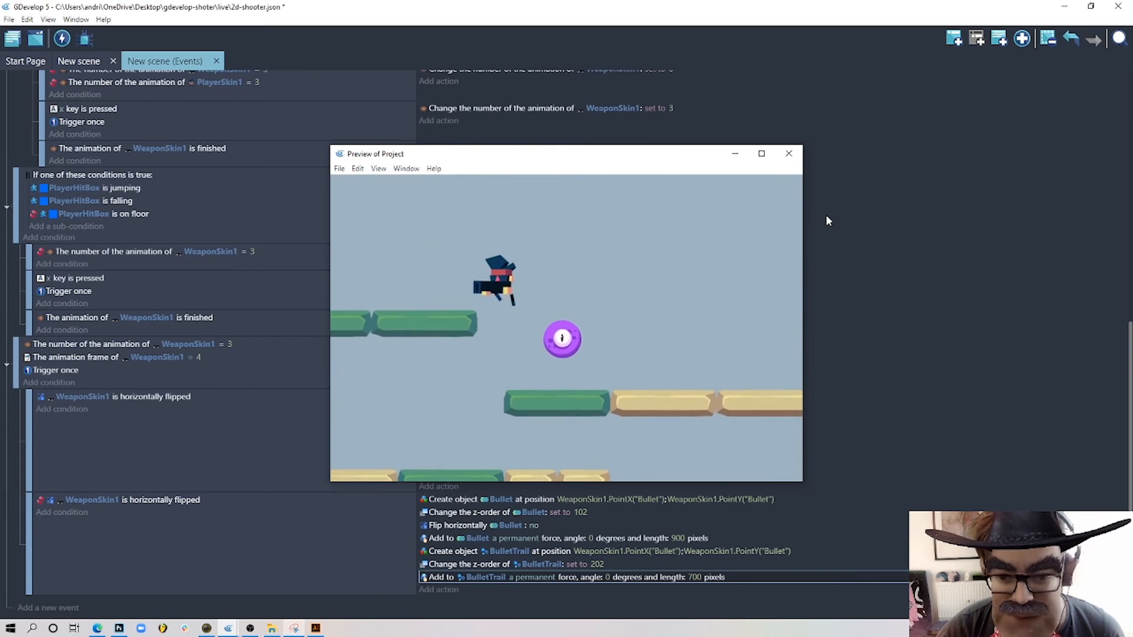
pyautogui.press('x')
pyautogui.press('Right')
pyautogui.press('space')
pyautogui.press('x')
pyautogui.press('space')
pyautogui.press('Left')
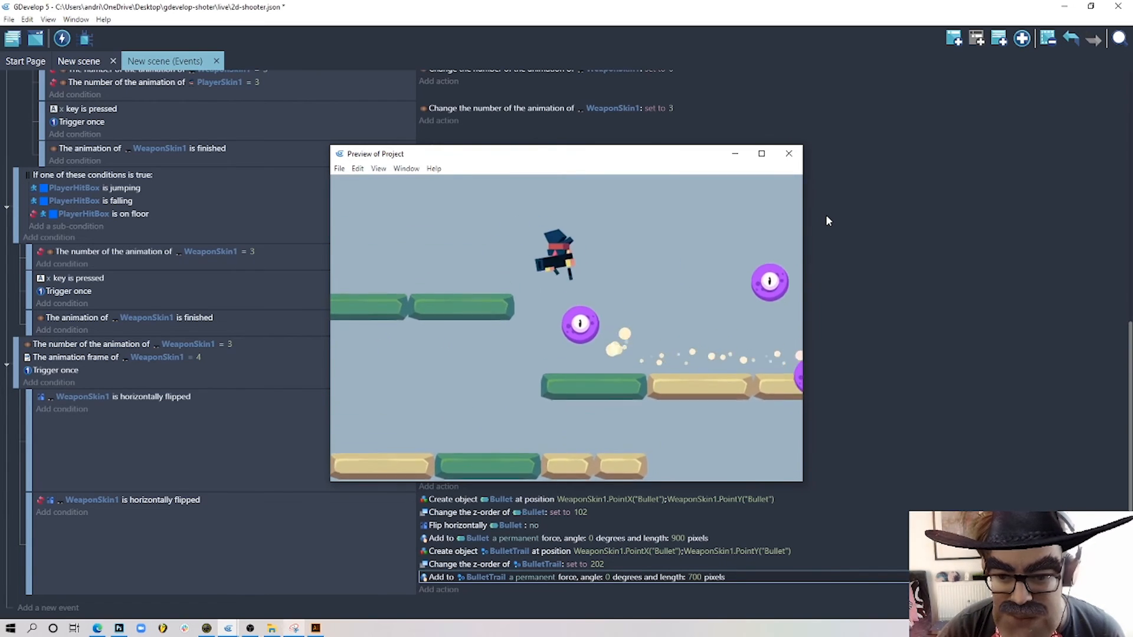
pyautogui.press('Right')
pyautogui.press('space')
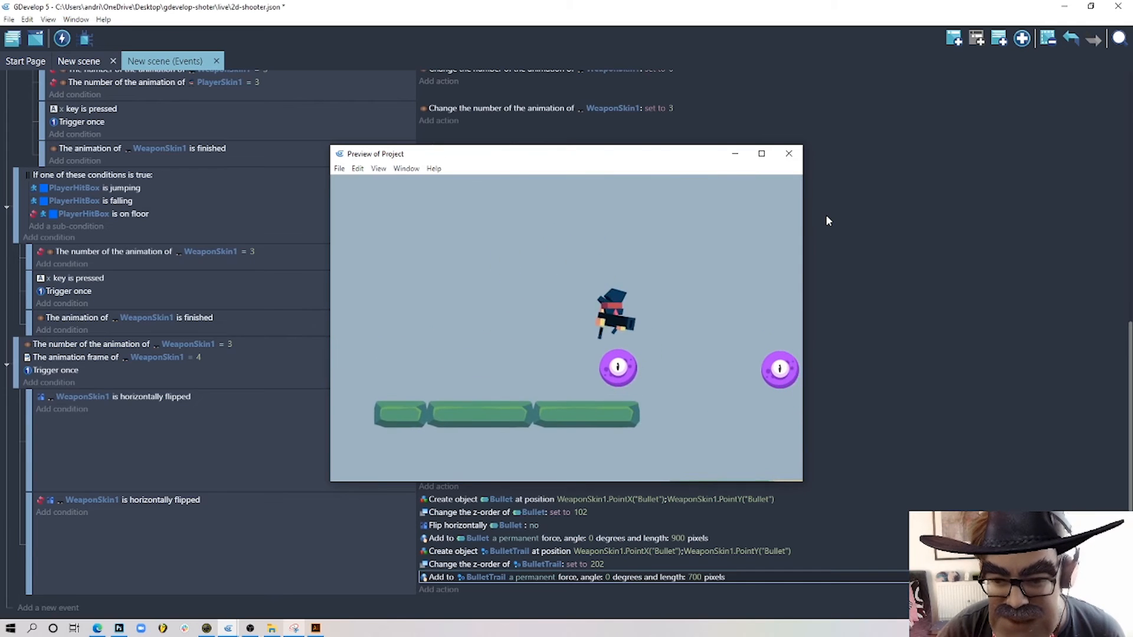
pyautogui.press('x')
pyautogui.press('Right')
pyautogui.press('space')
pyautogui.press('Left')
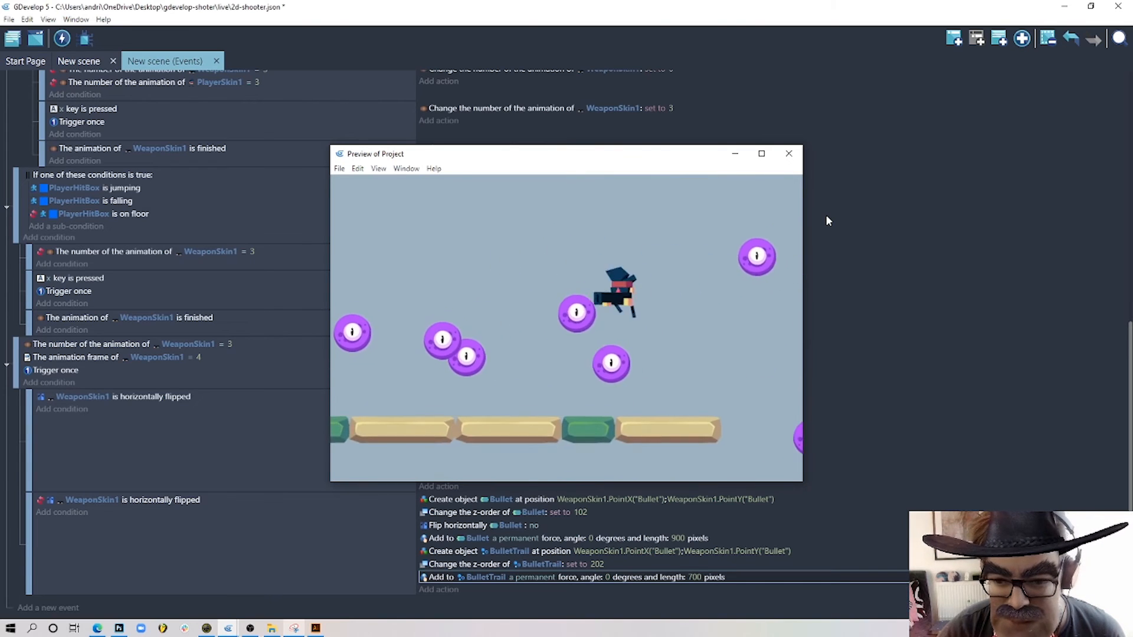
pyautogui.press('x')
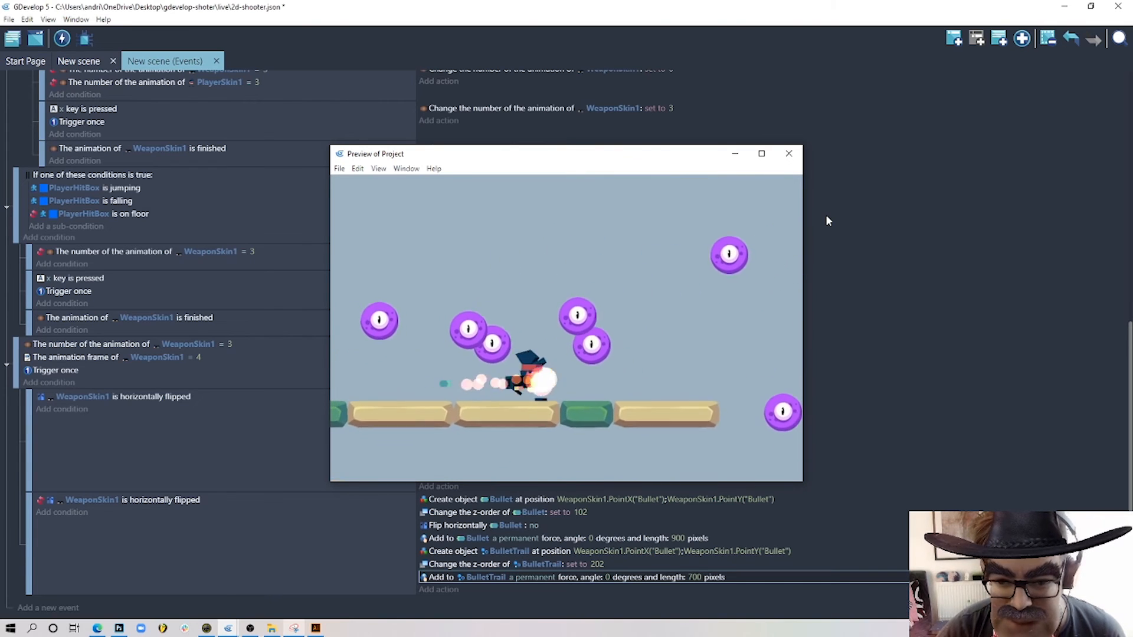
pyautogui.click(789, 153)
# - Add a new event at the end of the sheet with the condition that Enemy is in collision with PlayerHitBox
pyautogui.click(956, 42)
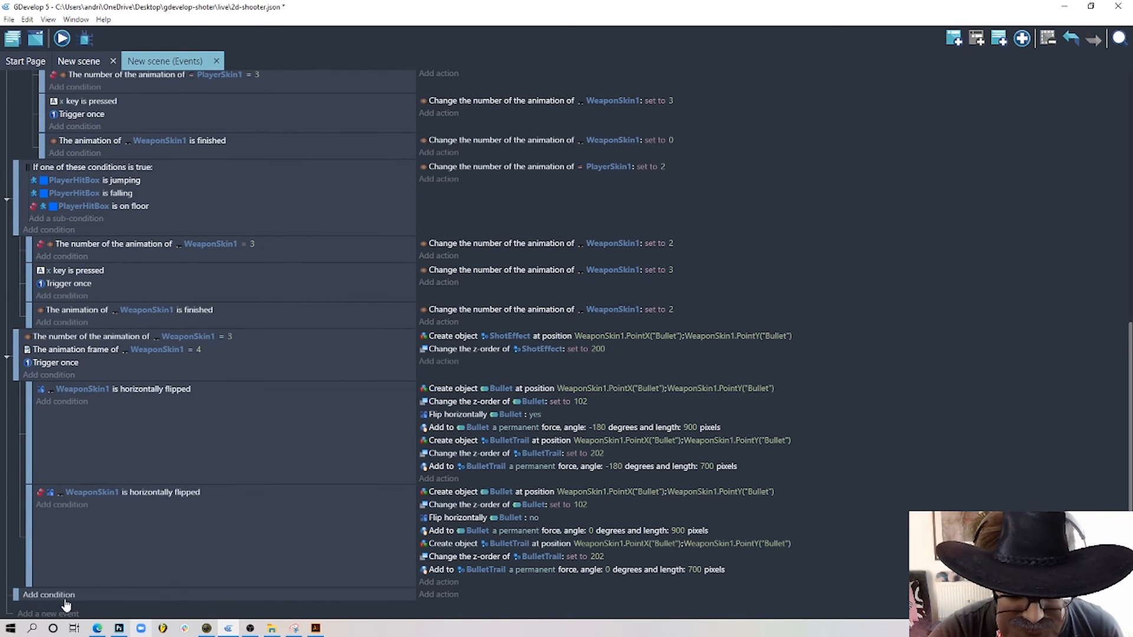
pyautogui.click(47, 595)
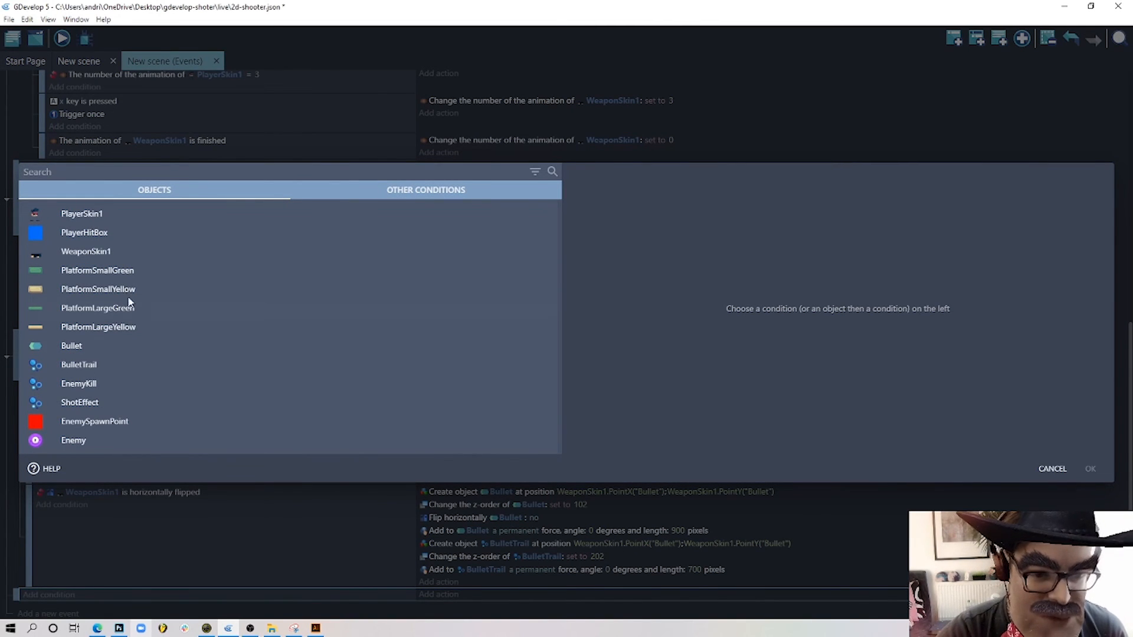
pyautogui.click(110, 439)
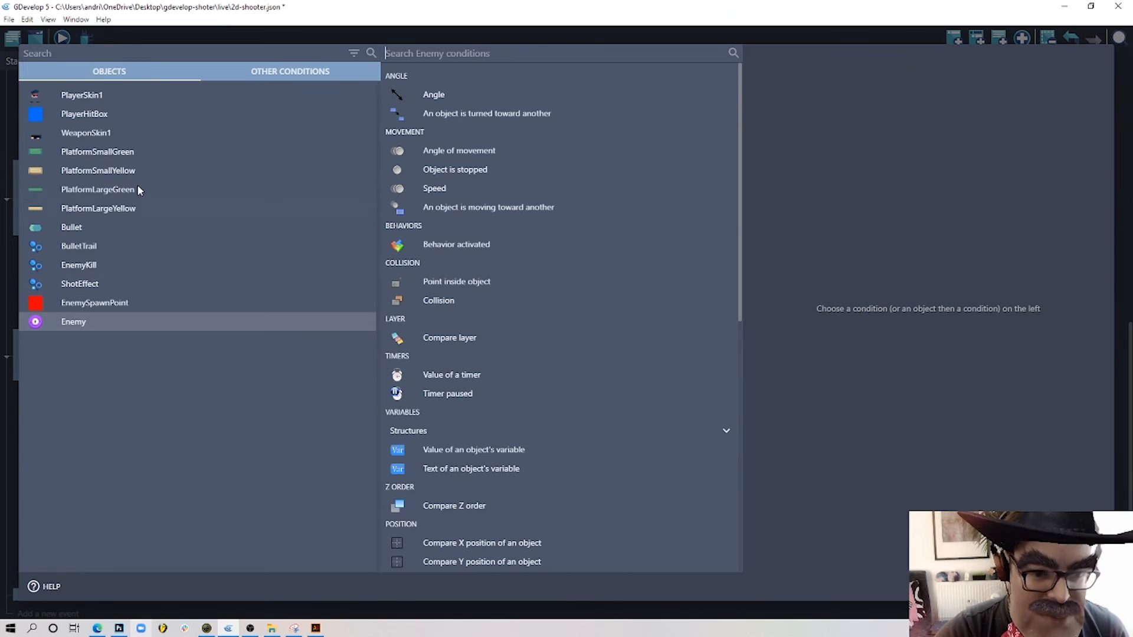
pyautogui.write('coll')
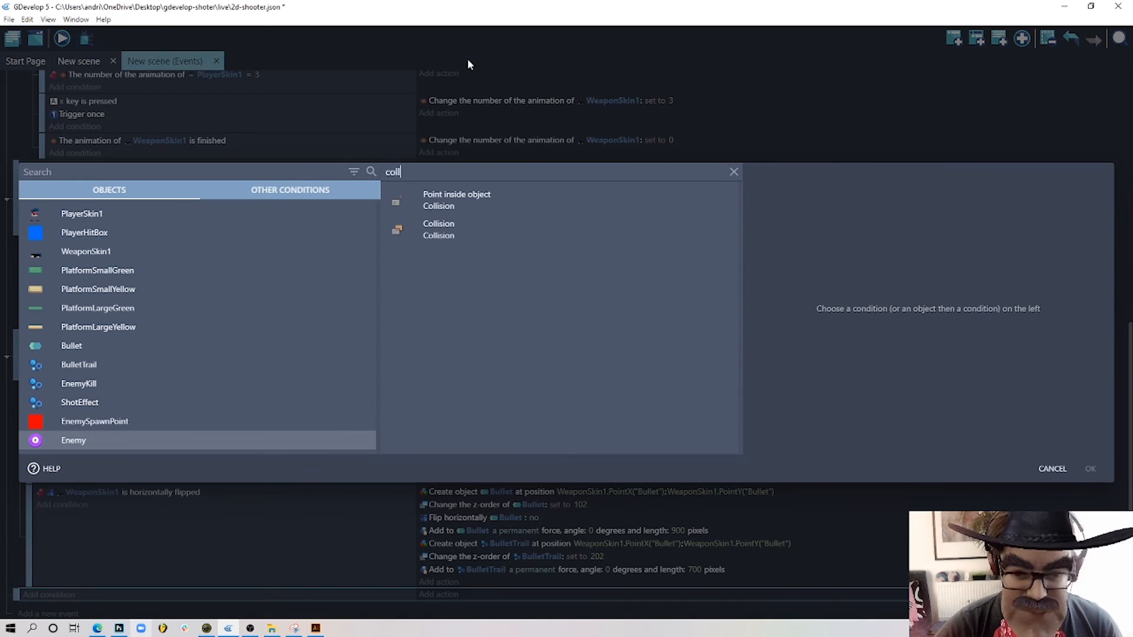
pyautogui.click(478, 233)
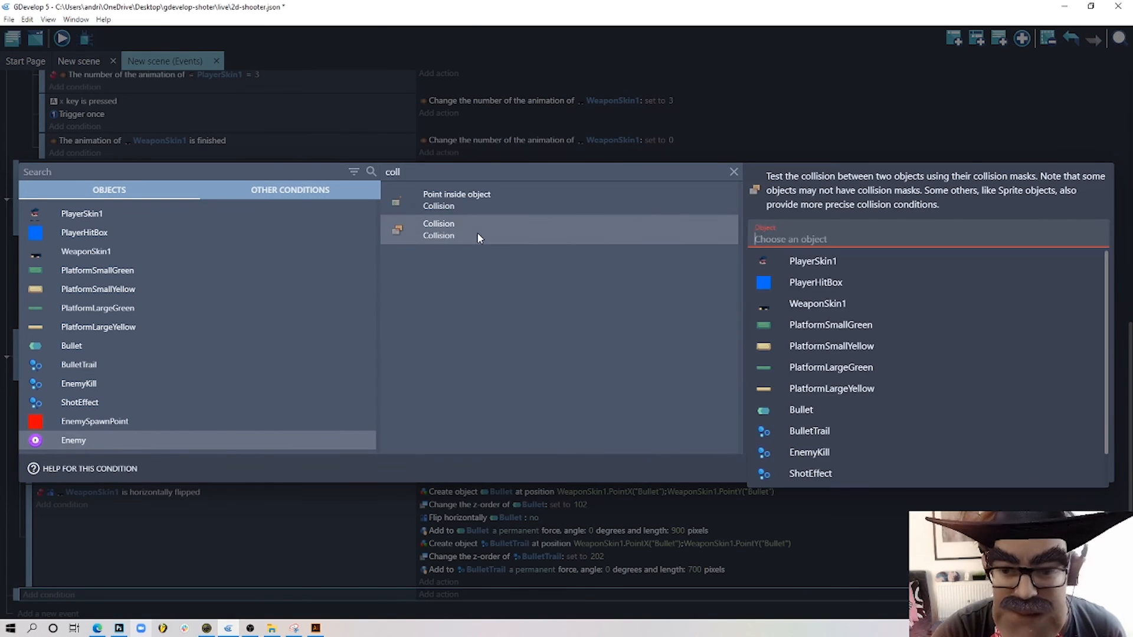
pyautogui.click(852, 284)
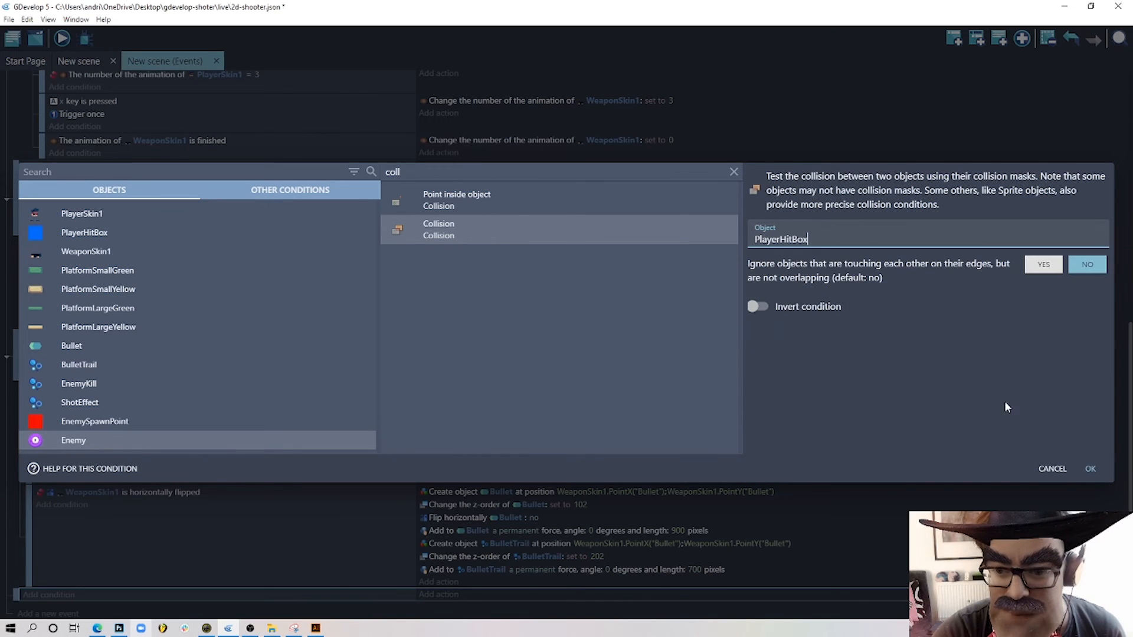
pyautogui.click(1090, 464)
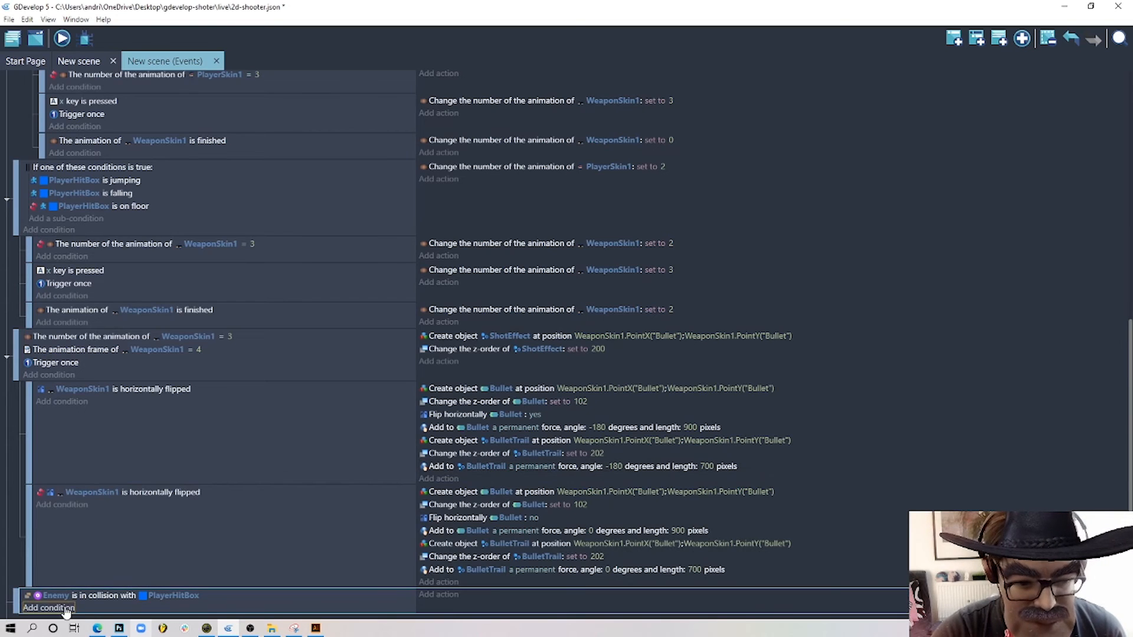
# - Add a Trigger once while true condition to the Enemy and PlayerHitBox collision event
pyautogui.click(48, 608)
pyautogui.write('trigger')
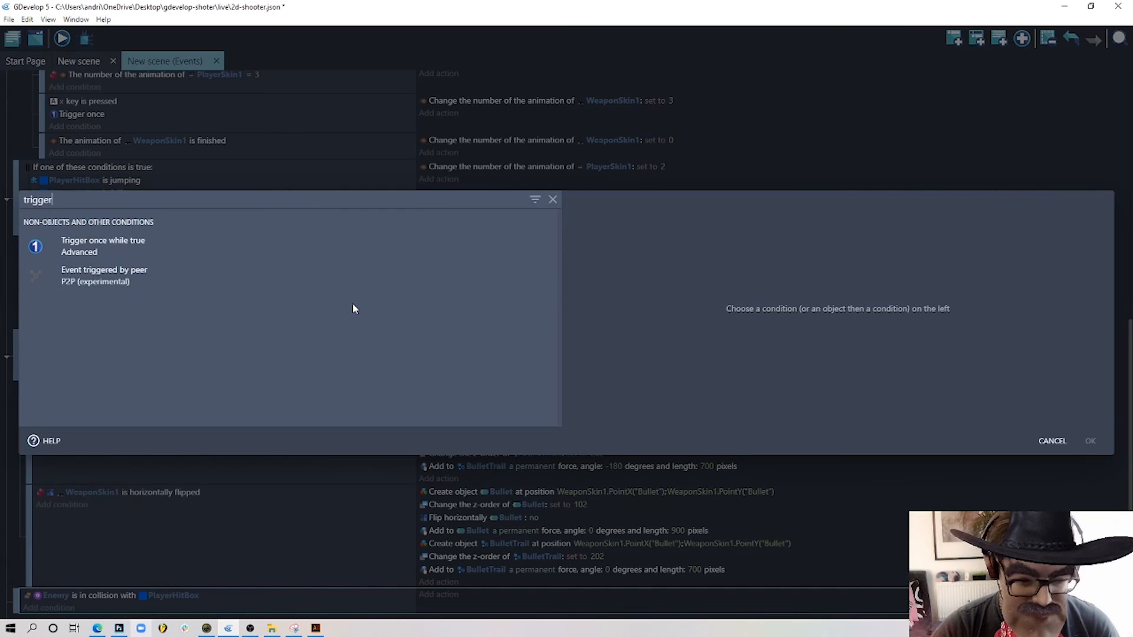
pyautogui.click(135, 242)
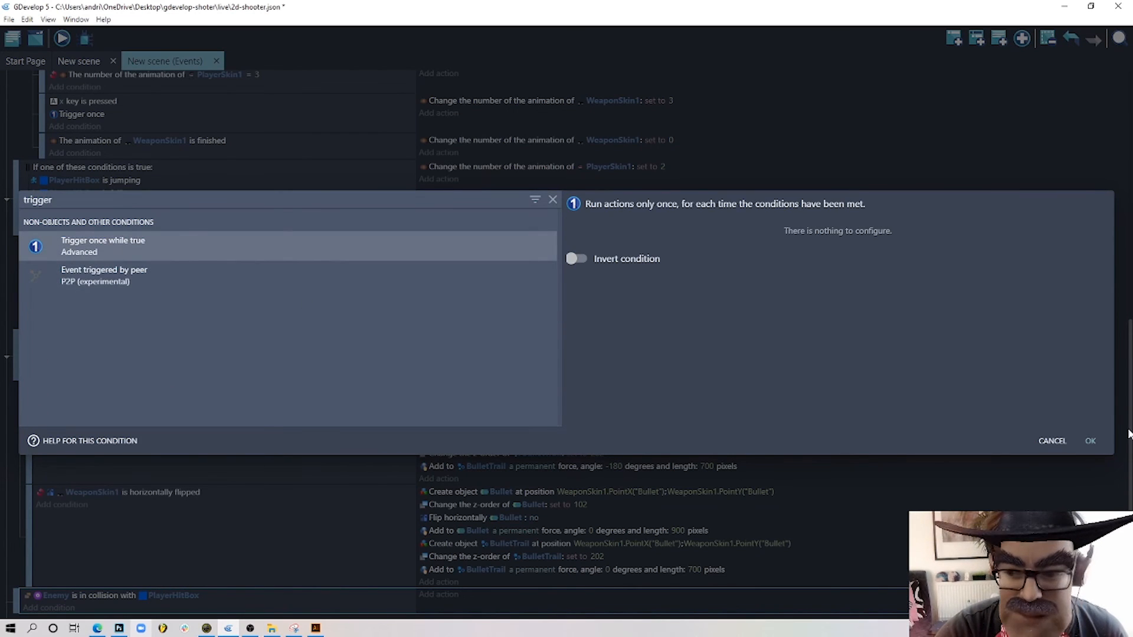
pyautogui.click(1092, 441)
# - Give the player collision event a Pause and start a new scene action targeting "New scene"
pyautogui.scroll(-1, 336, 381)
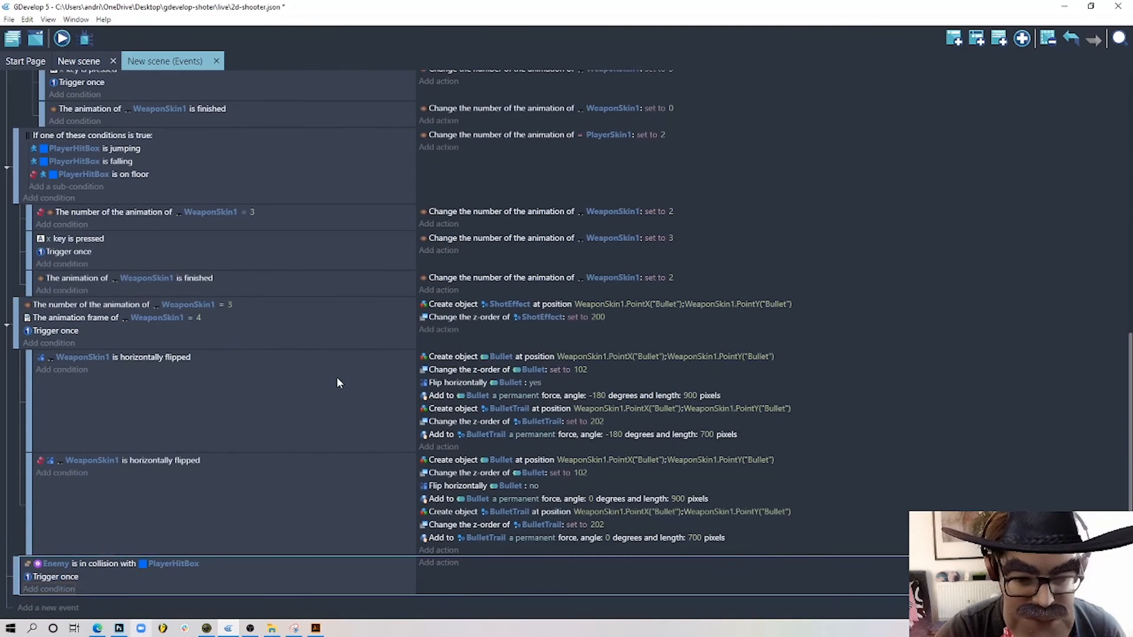
pyautogui.click(440, 563)
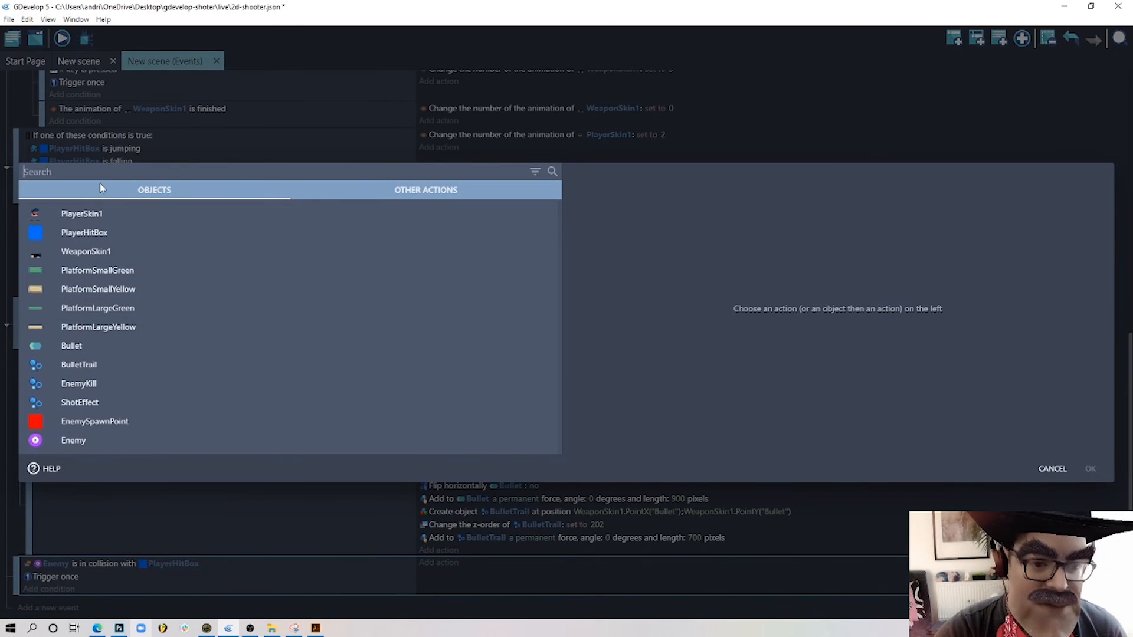
pyautogui.write('pau')
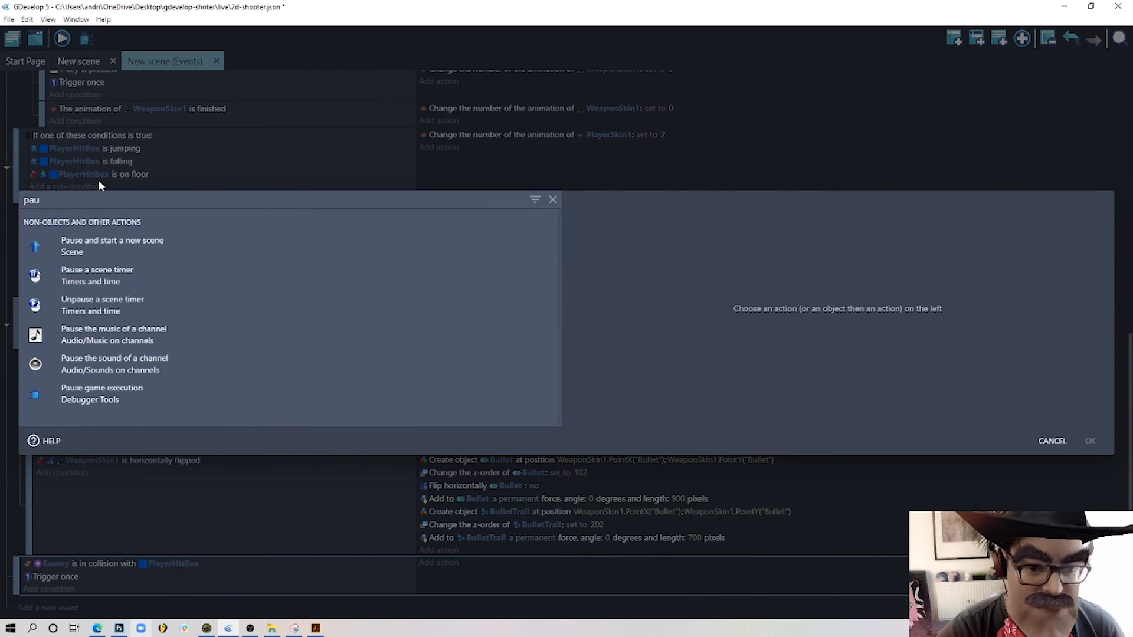
pyautogui.click(174, 244)
pyautogui.click(643, 278)
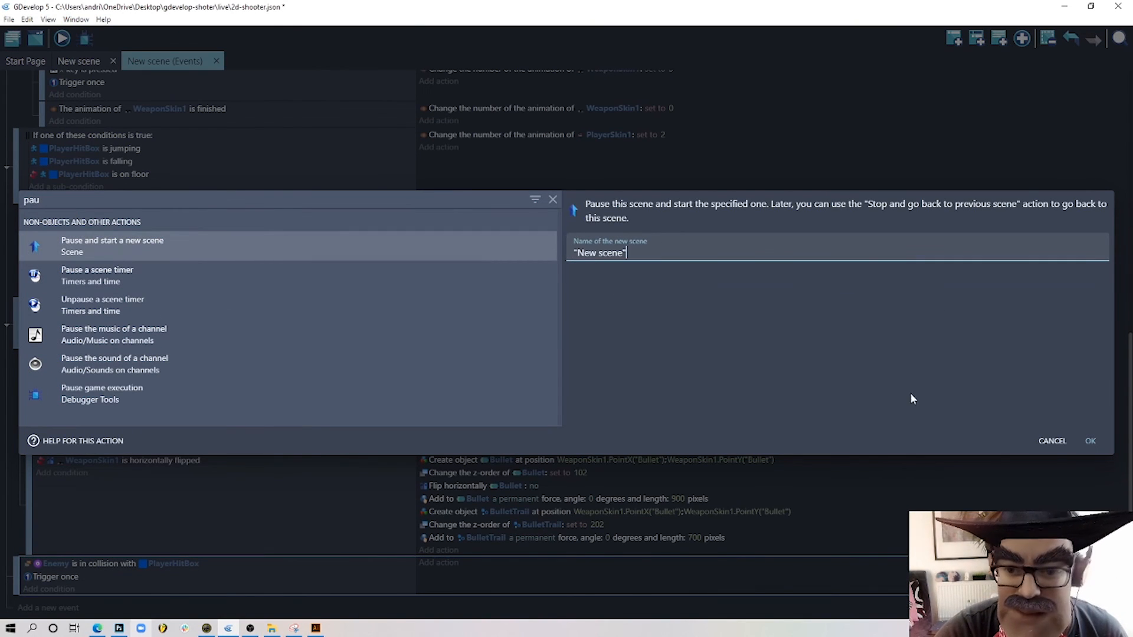
pyautogui.click(1091, 441)
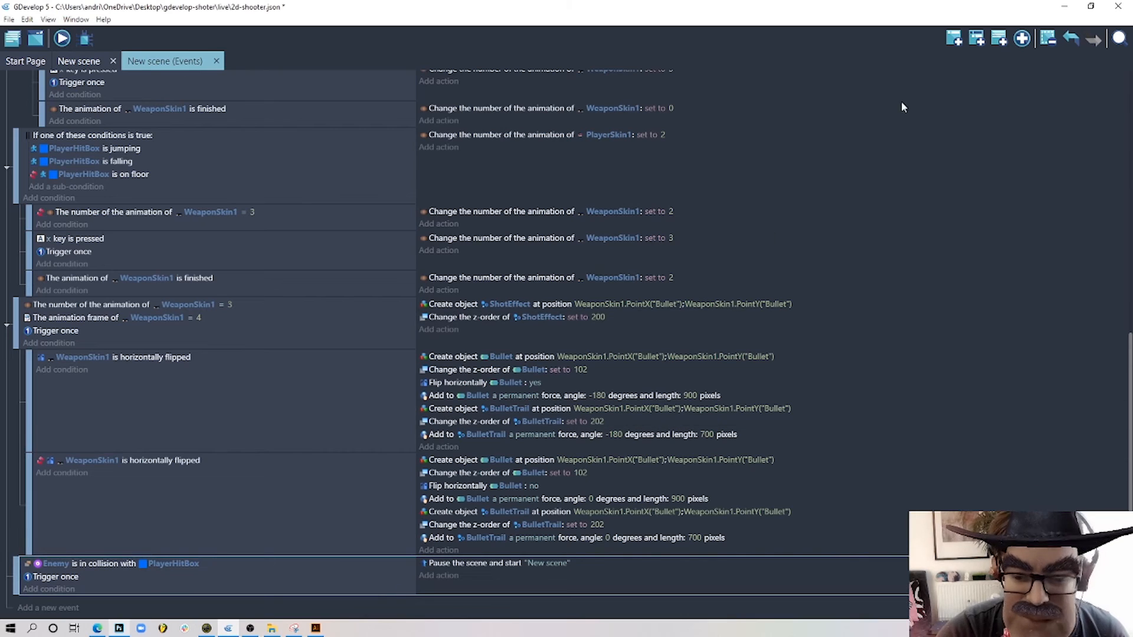
# - Add a For each object event below the player collision event and repeat it for each instance of Enemy
pyautogui.click(1024, 41)
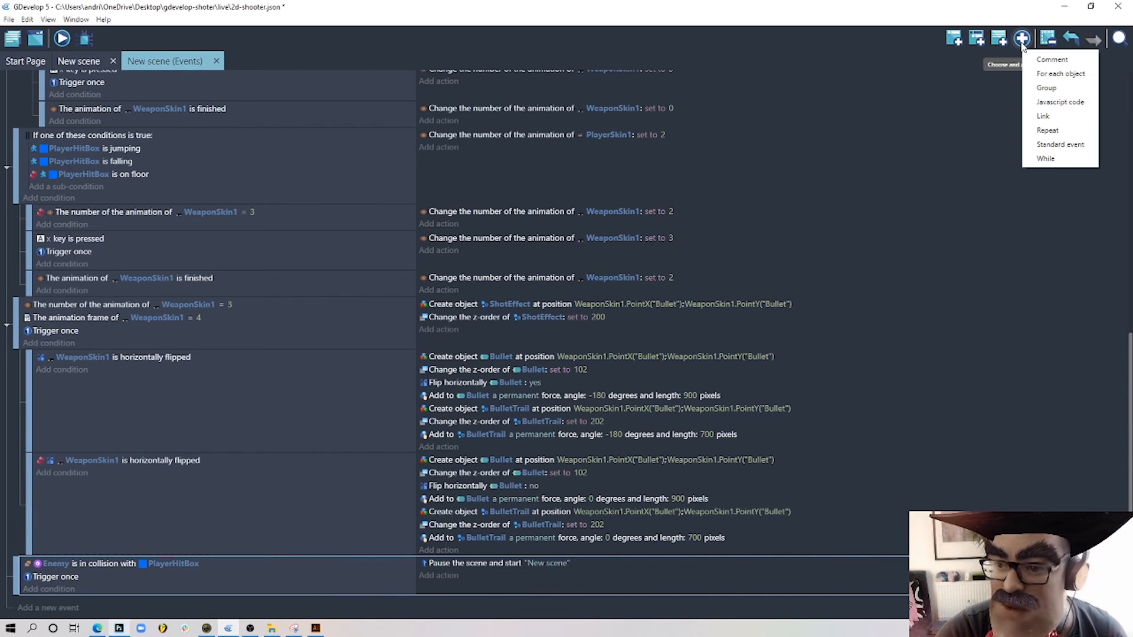
pyautogui.click(1061, 73)
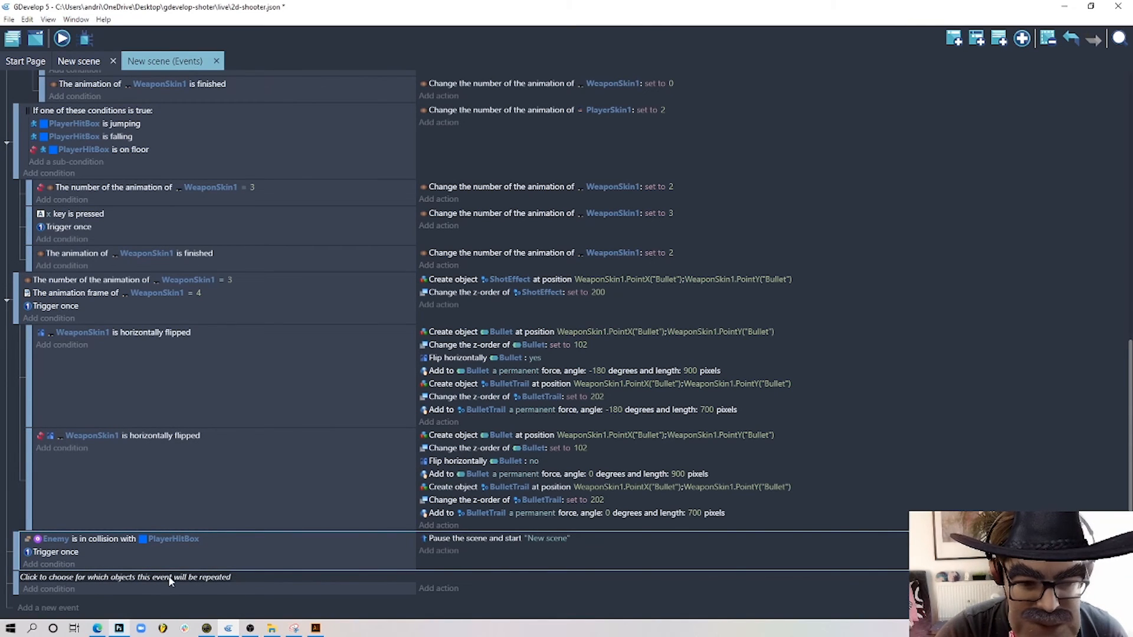
pyautogui.click(198, 579)
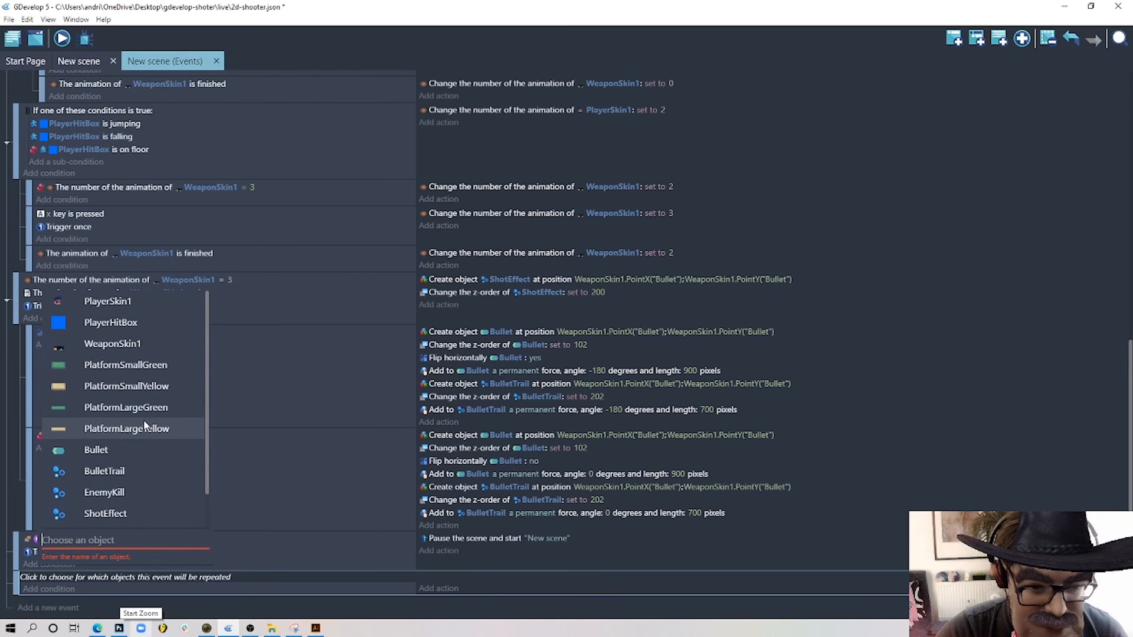
pyautogui.scroll(-1, 144, 426)
pyautogui.click(135, 517)
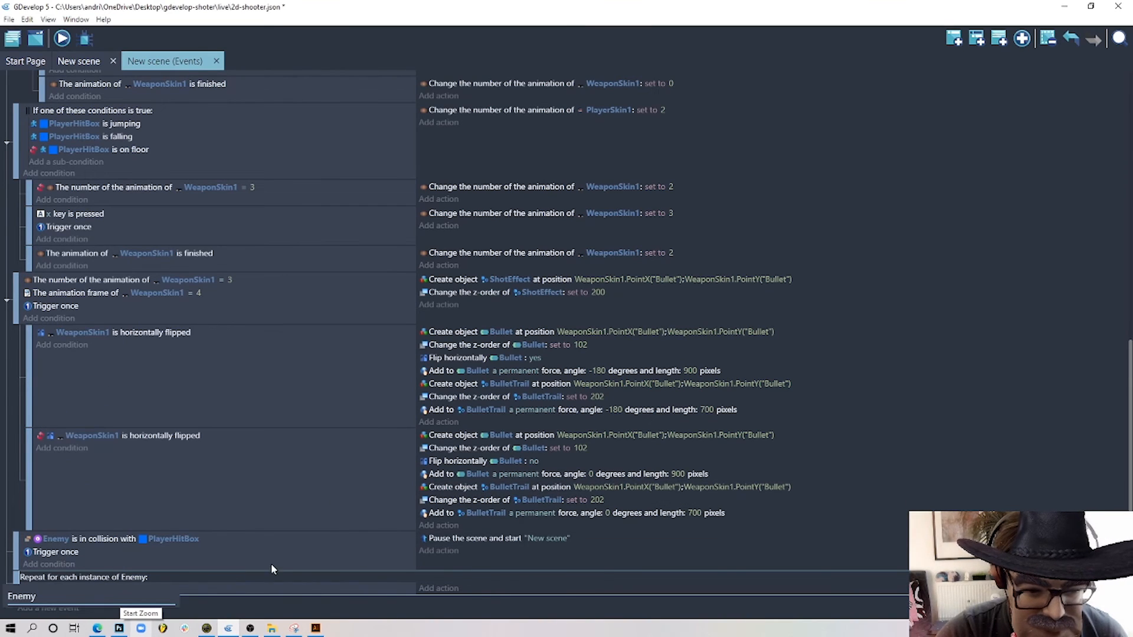
pyautogui.click(218, 591)
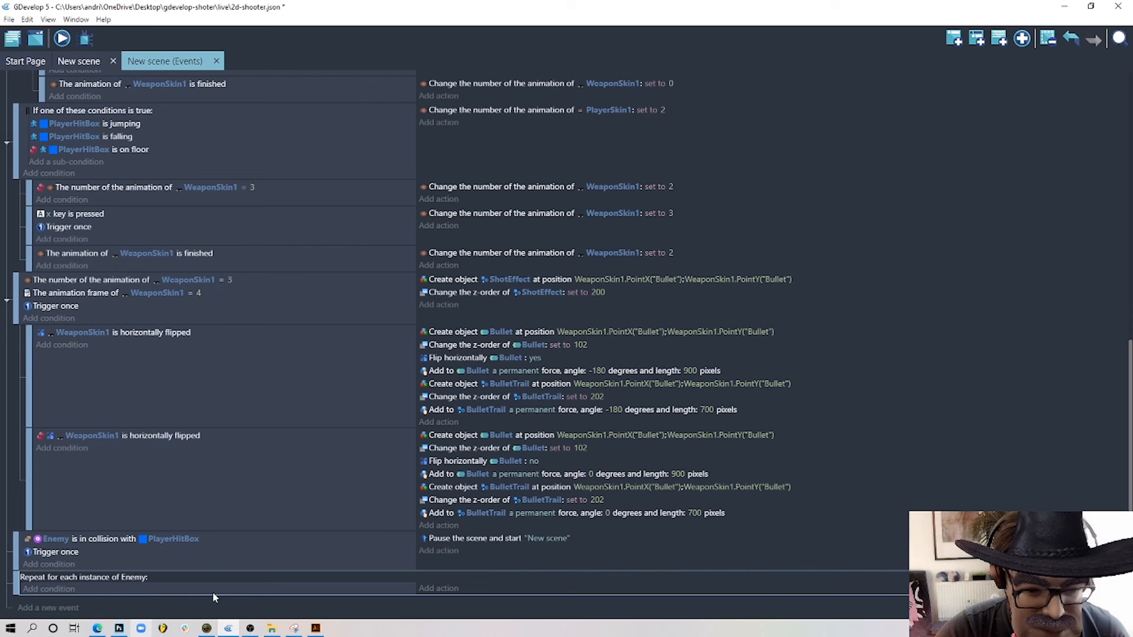
# - Add a condition to the for-each Enemy event that checks whether Enemy is in collision with Bullet
pyautogui.click(50, 589)
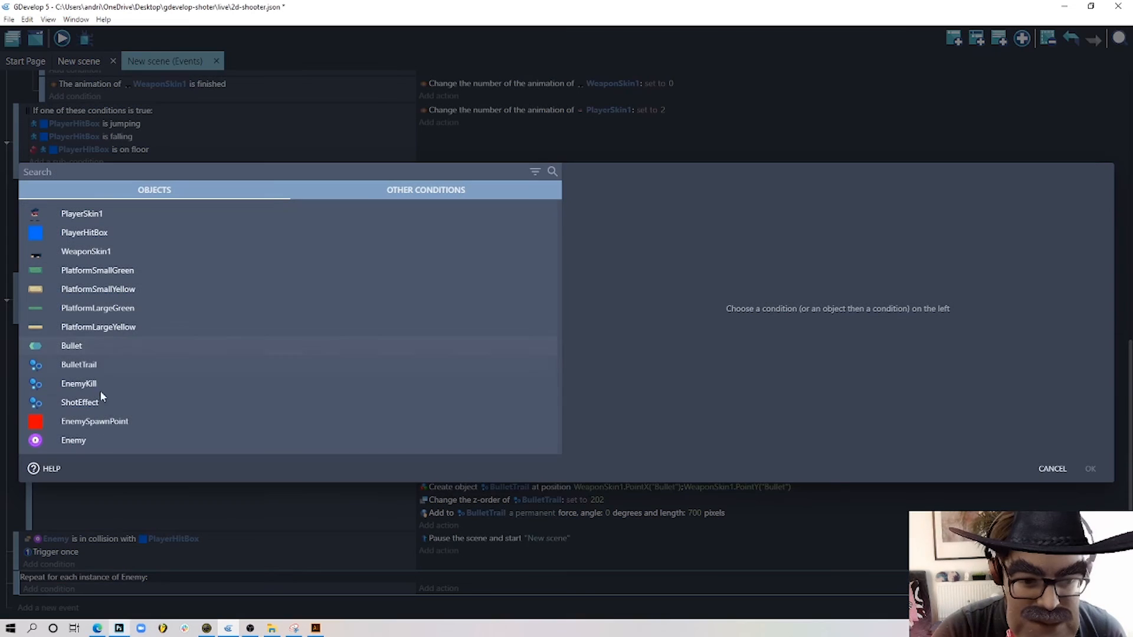
pyautogui.click(104, 443)
pyautogui.write('coll')
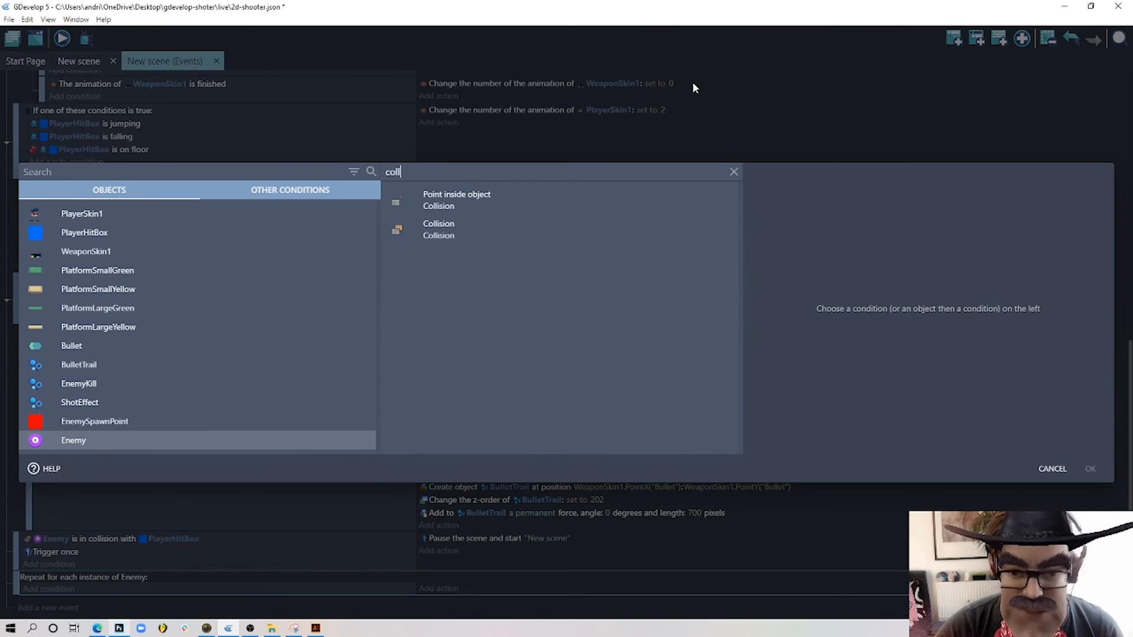
pyautogui.click(543, 236)
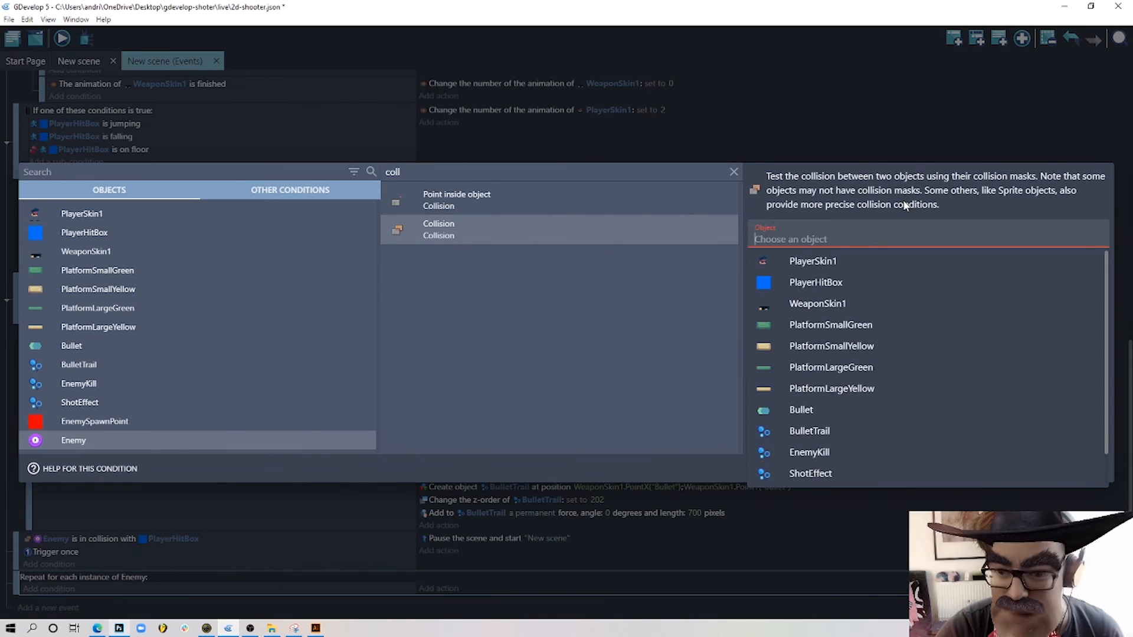
pyautogui.write('Bu')
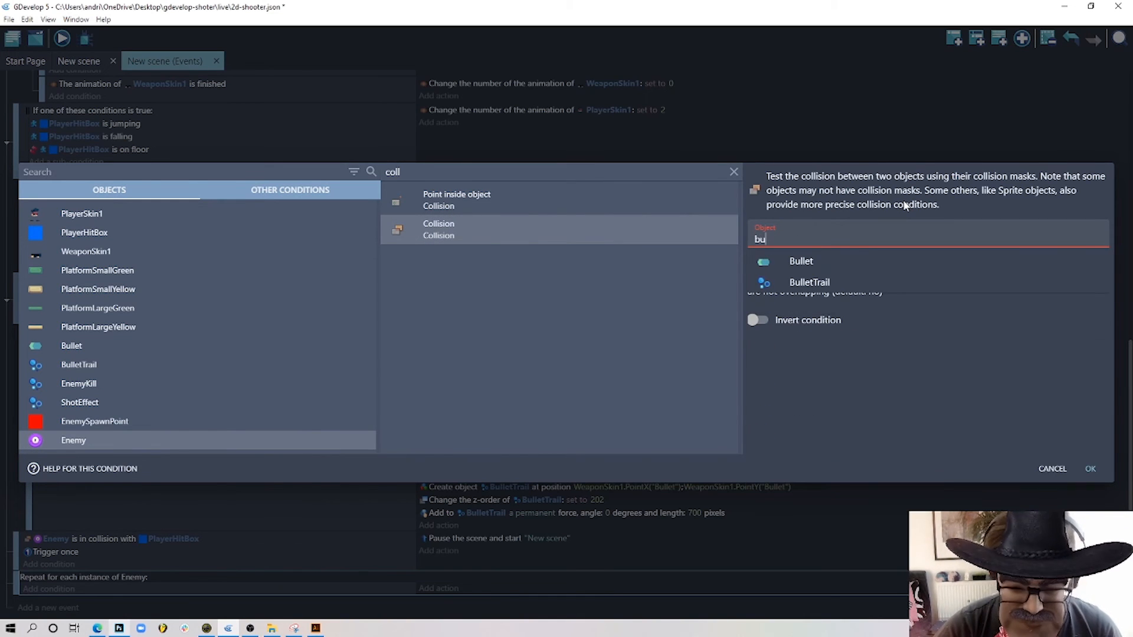
pyautogui.click(882, 256)
pyautogui.click(1090, 469)
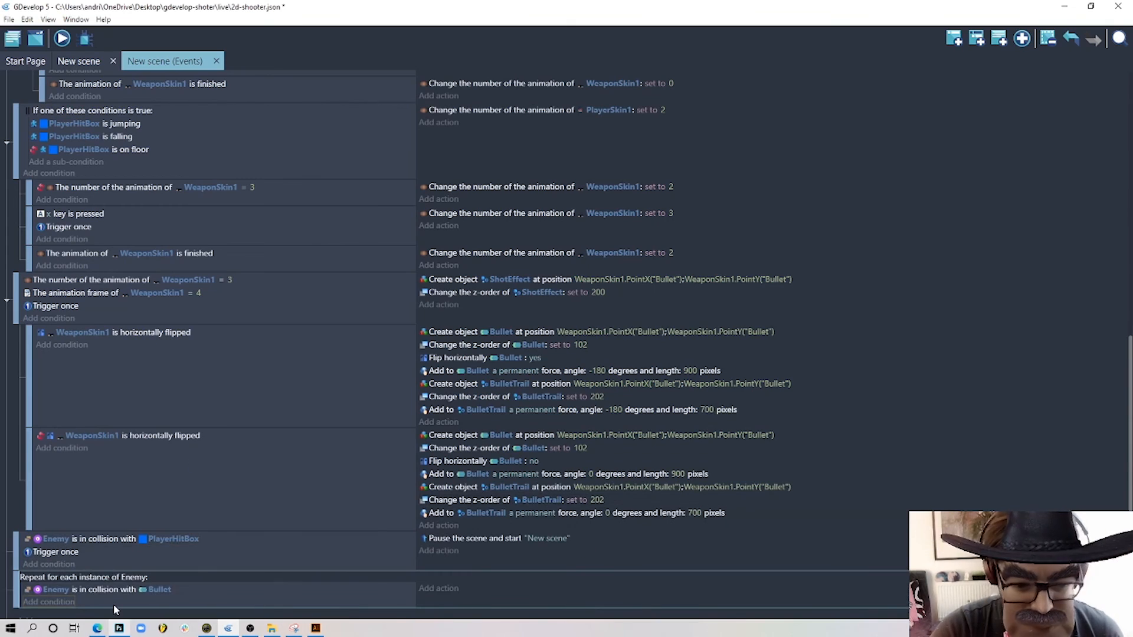
# - Add a Trigger once while true condition to the for-each event's Enemy and Bullet collision
pyautogui.click(49, 602)
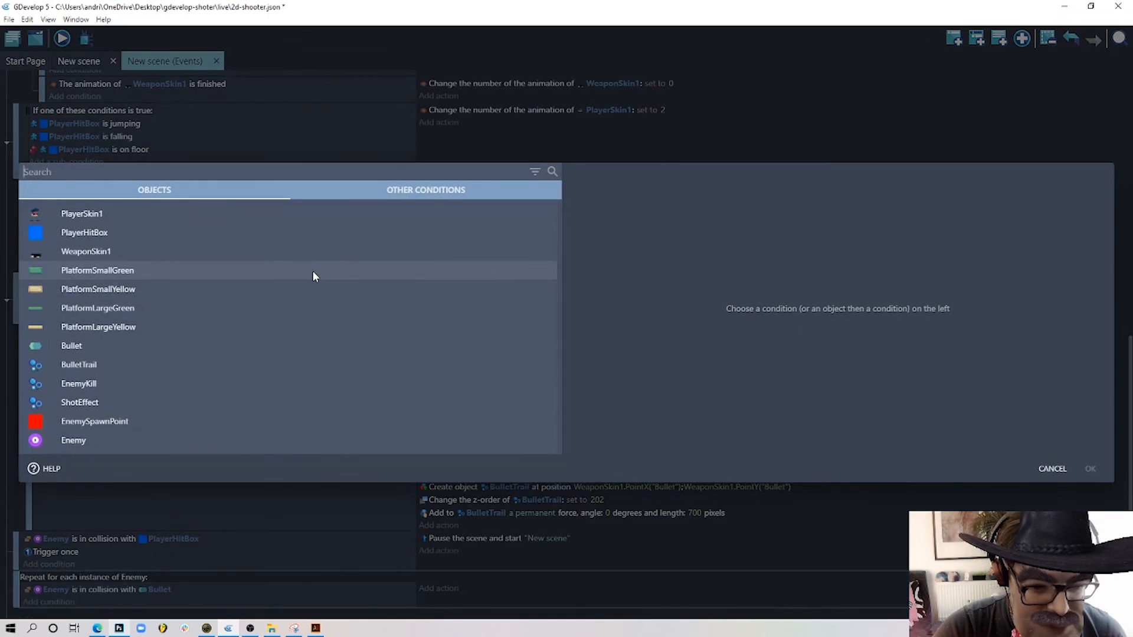
pyautogui.write('trigger')
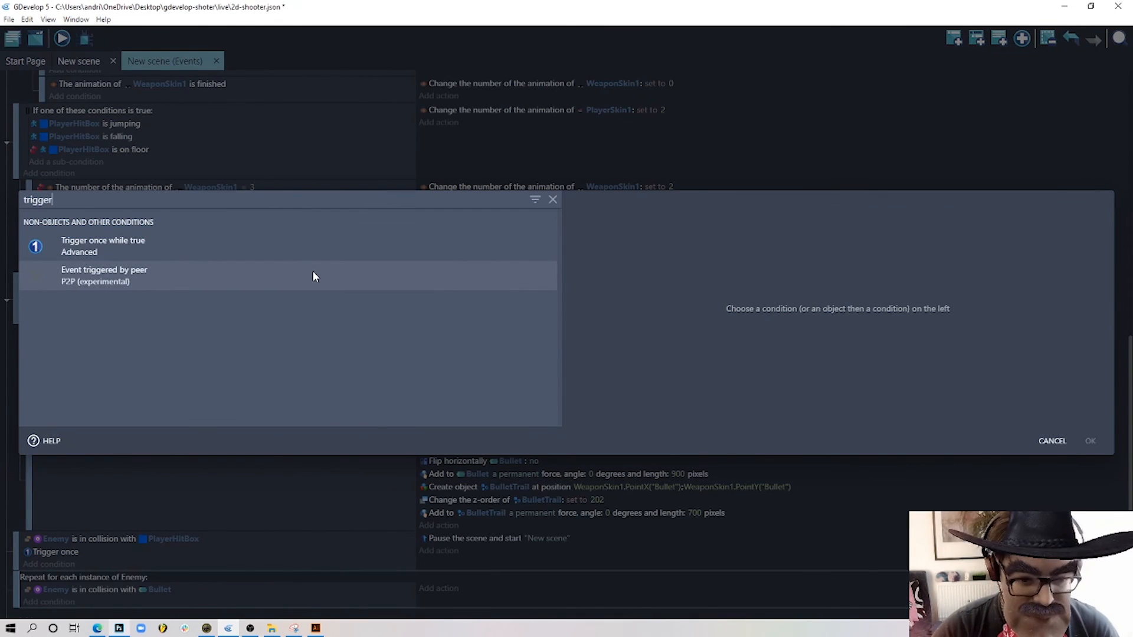
pyautogui.click(242, 239)
pyautogui.click(1089, 439)
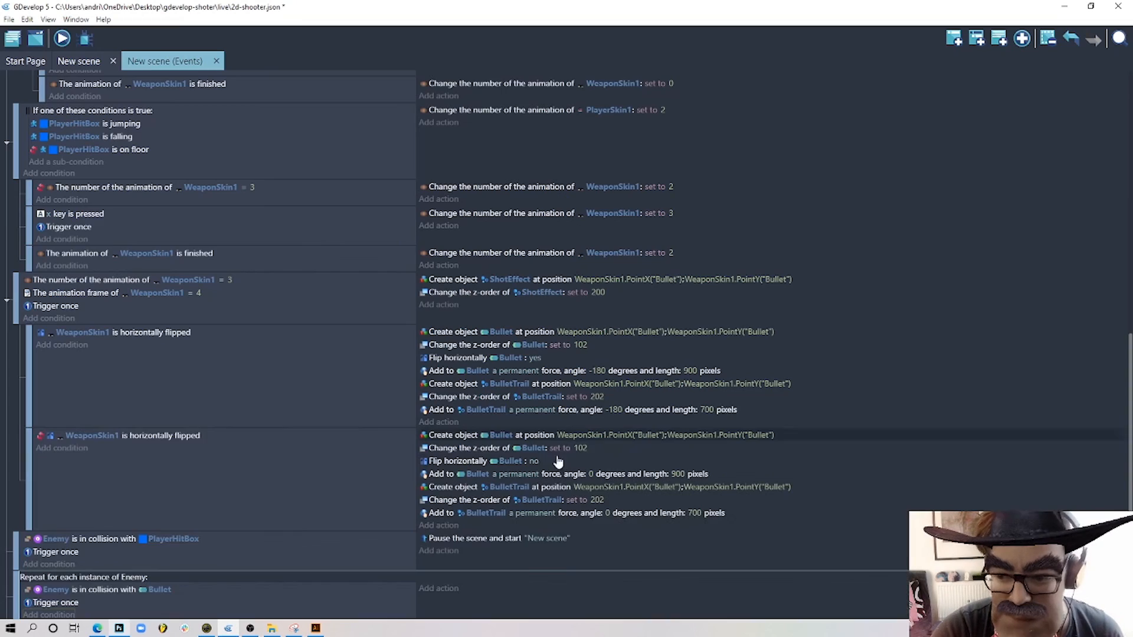
# - Add an action to the Enemy and Bullet collision event that deletes the Enemy object
pyautogui.scroll(-1, 341, 557)
pyautogui.click(438, 562)
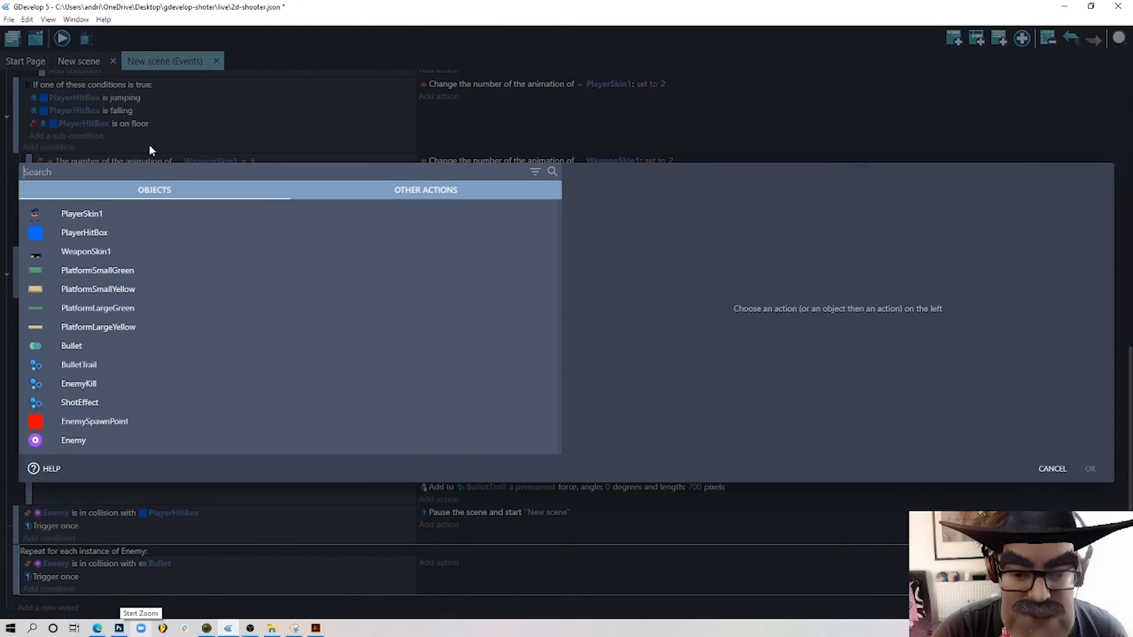
pyautogui.click(101, 446)
pyautogui.write('de')
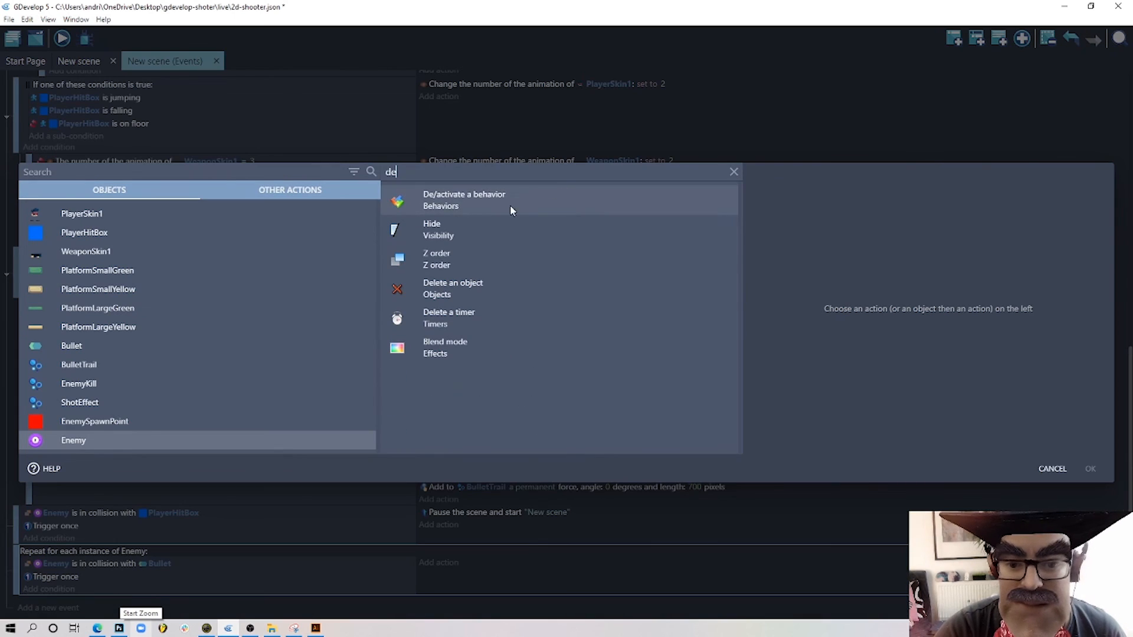
pyautogui.click(484, 295)
pyautogui.click(1091, 468)
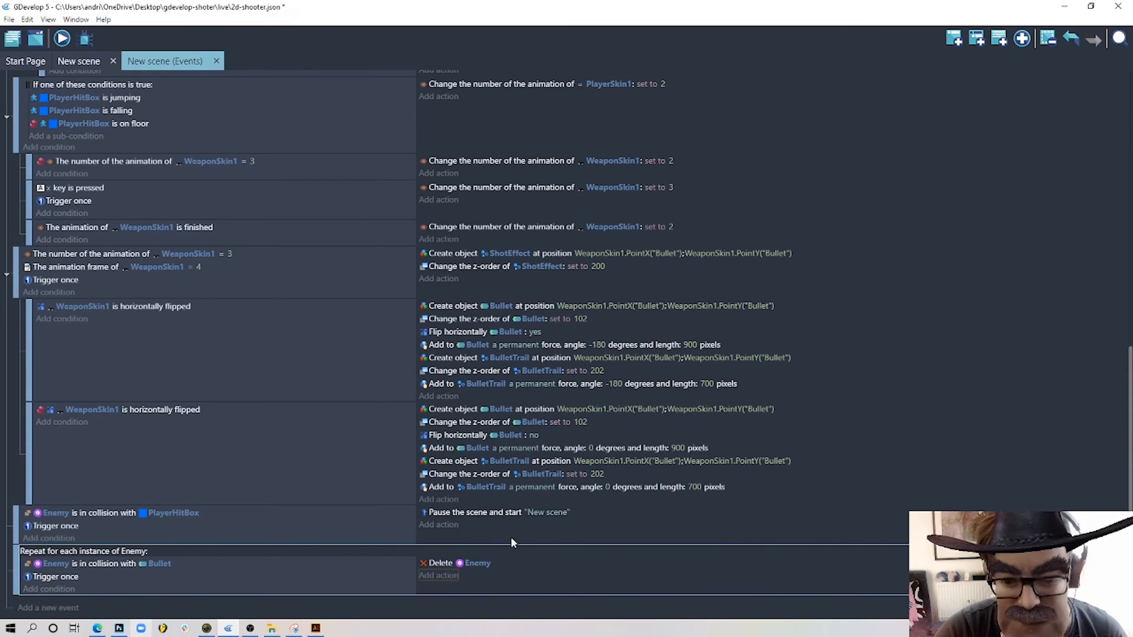
# - Add a second action to the same for-each event that deletes the Bullet object
pyautogui.click(439, 575)
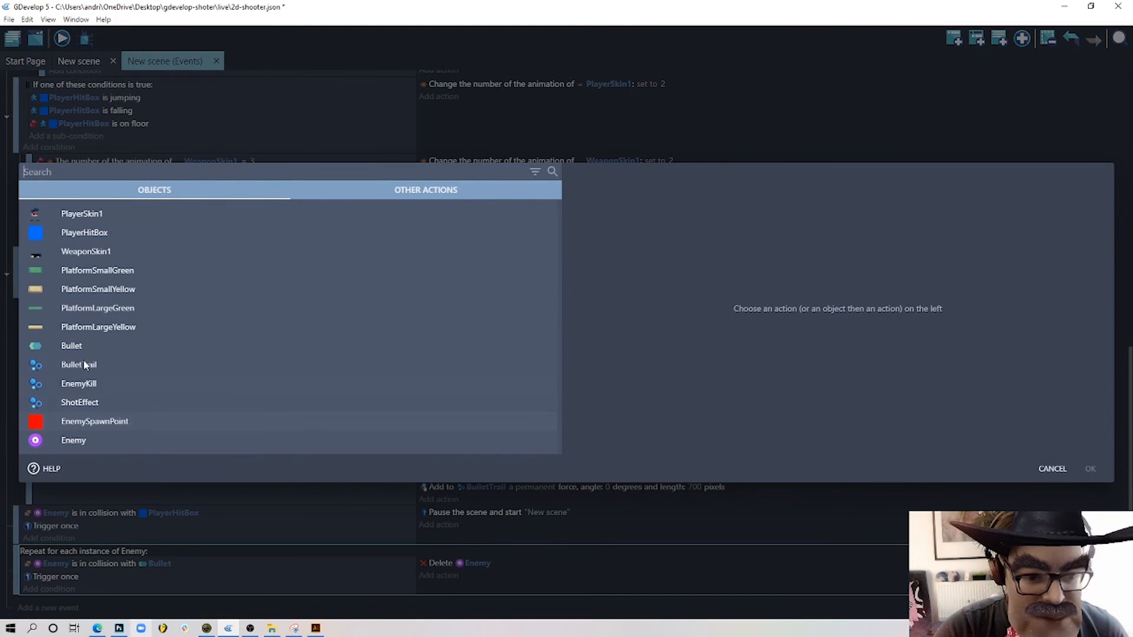
pyautogui.click(126, 347)
pyautogui.write('de')
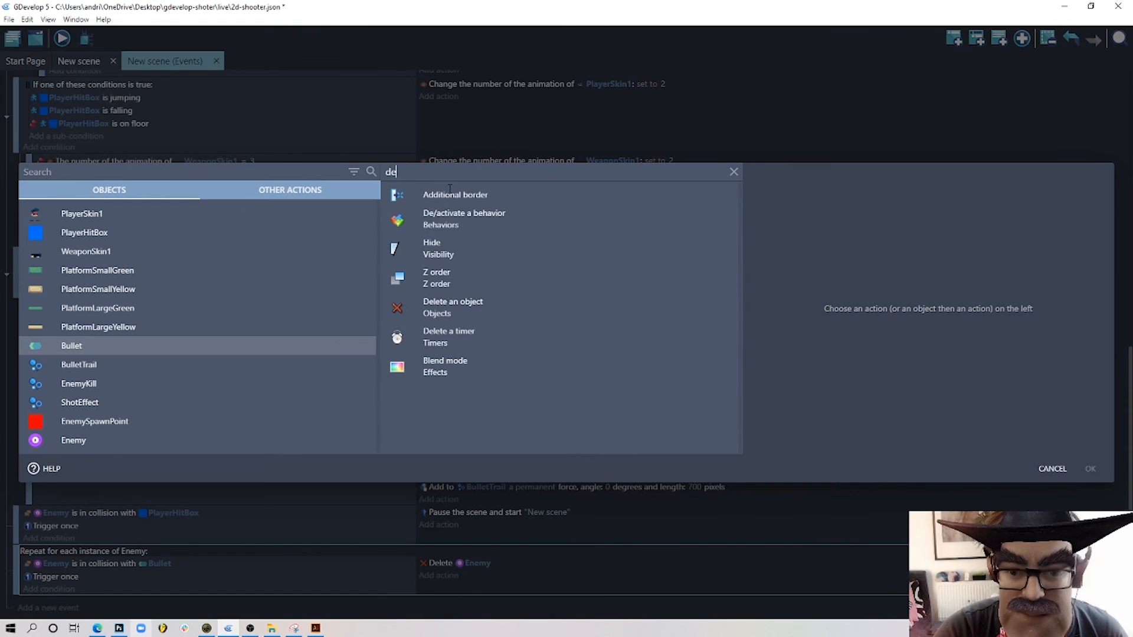
pyautogui.click(463, 303)
pyautogui.click(1092, 469)
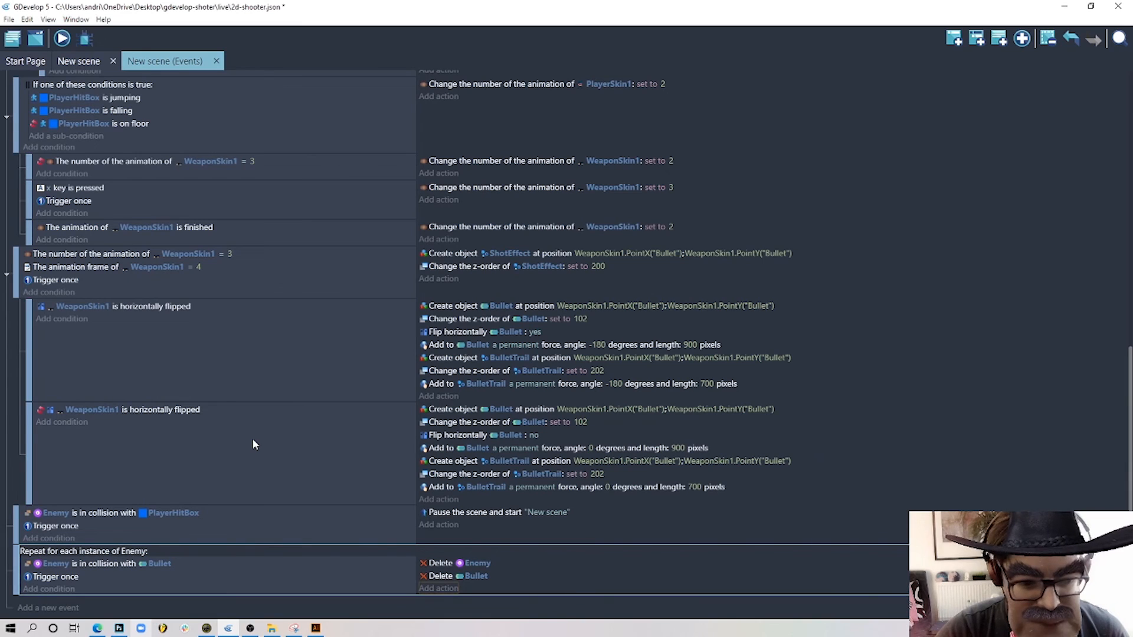
# - Add an action to the bullet collision event that creates EnemyKill at position Enemy.X(), Enemy.Y()
pyautogui.click(452, 590)
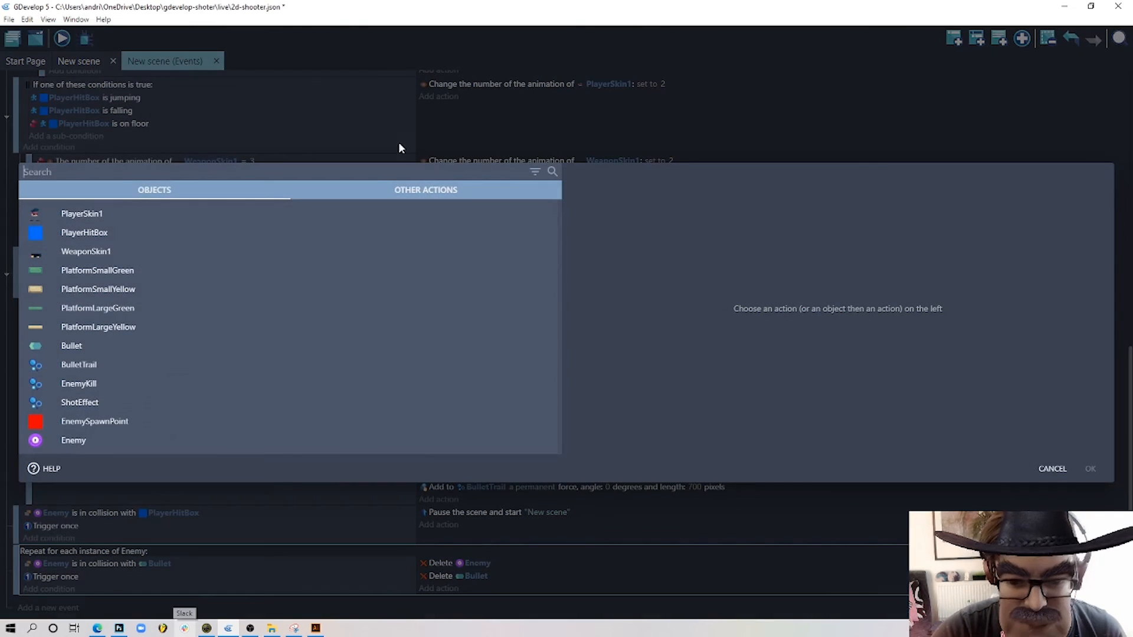
pyautogui.click(104, 382)
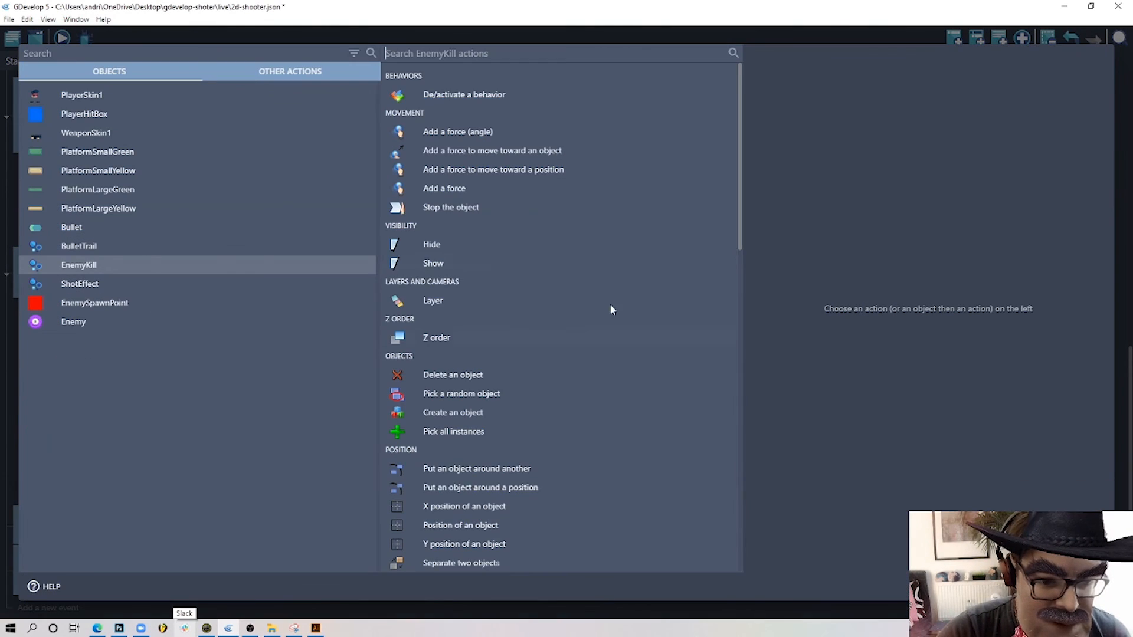
pyautogui.write('cre')
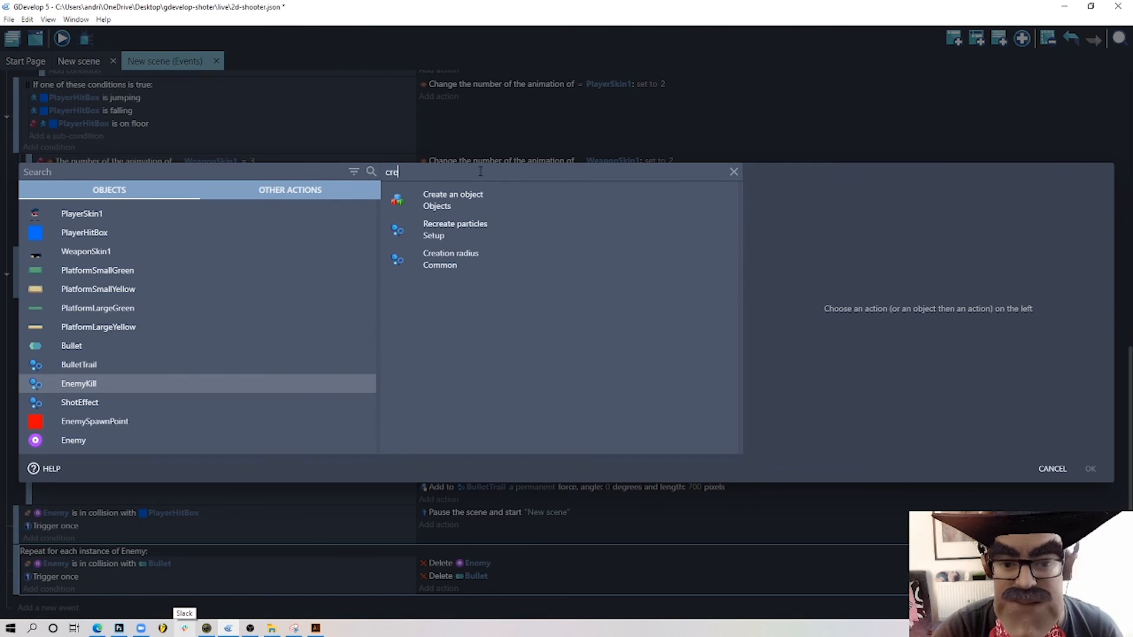
pyautogui.click(453, 200)
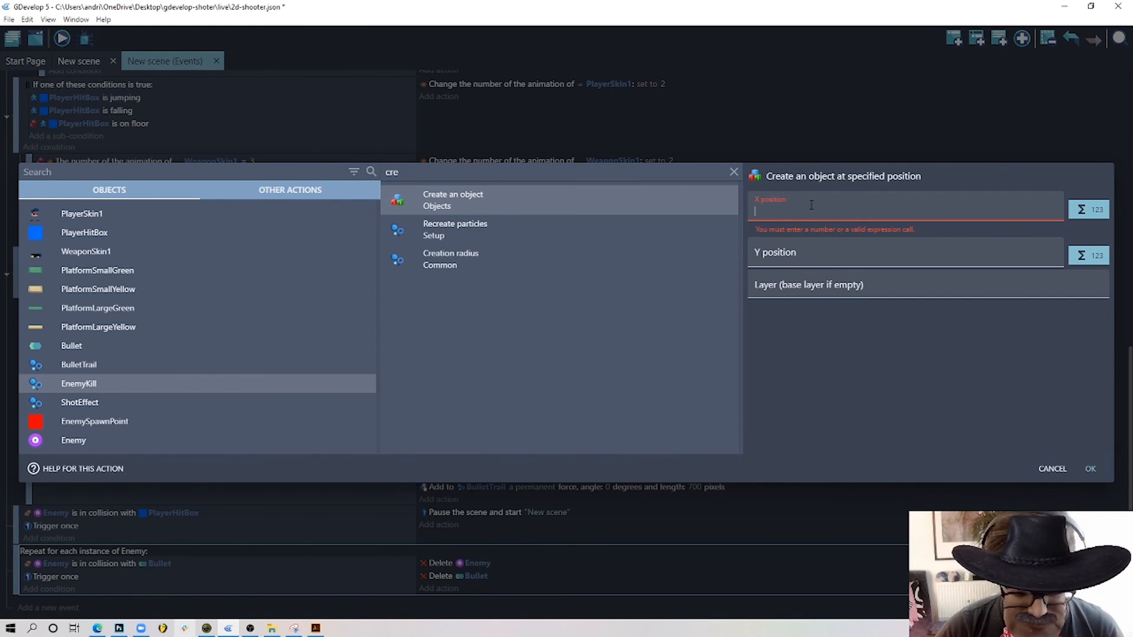
pyautogui.write('ene')
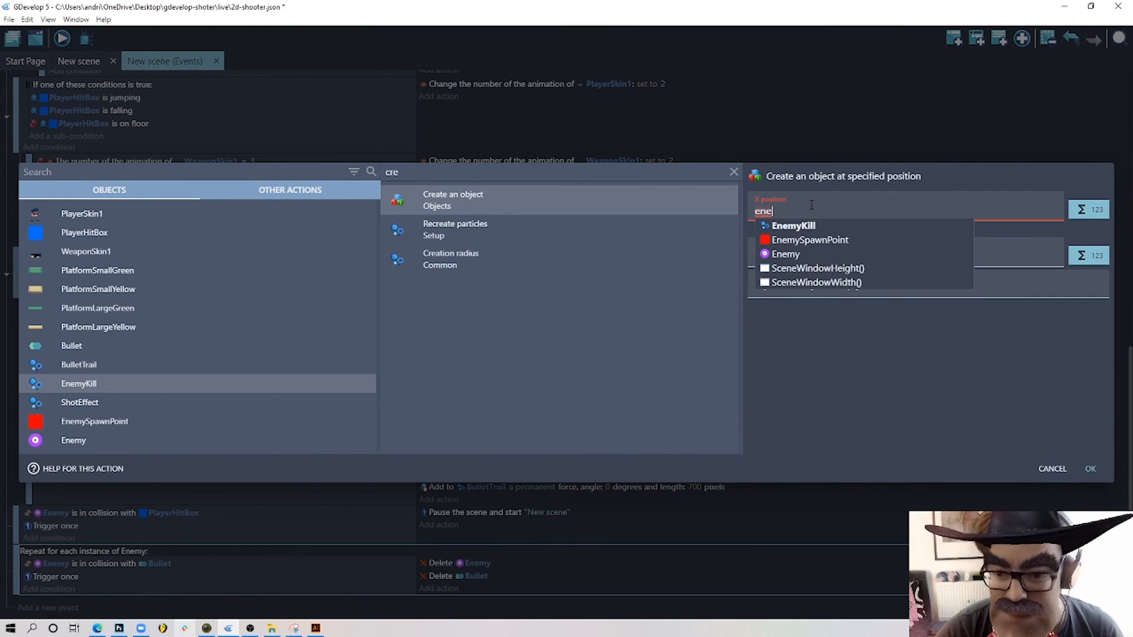
pyautogui.click(805, 253)
pyautogui.write('X()')
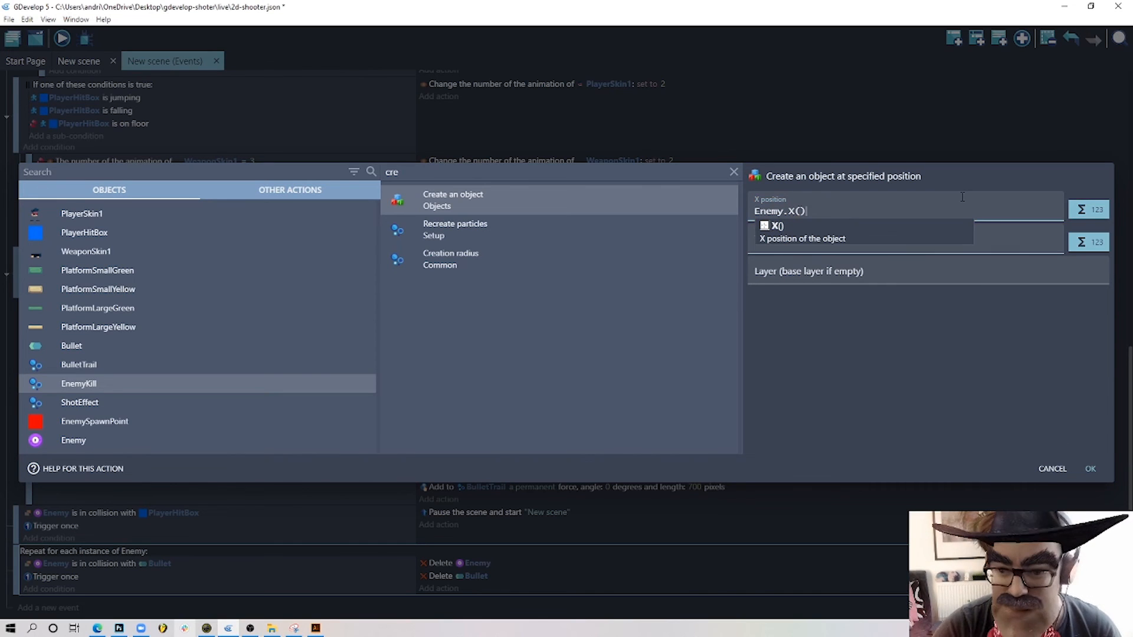
pyautogui.click(797, 267)
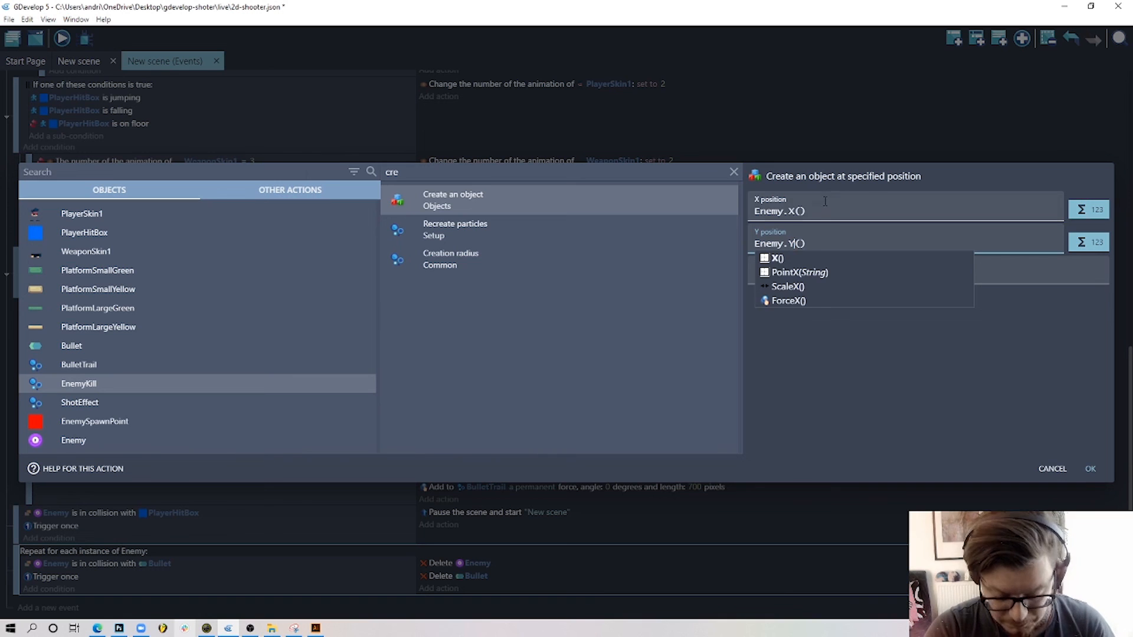
pyautogui.click(1089, 469)
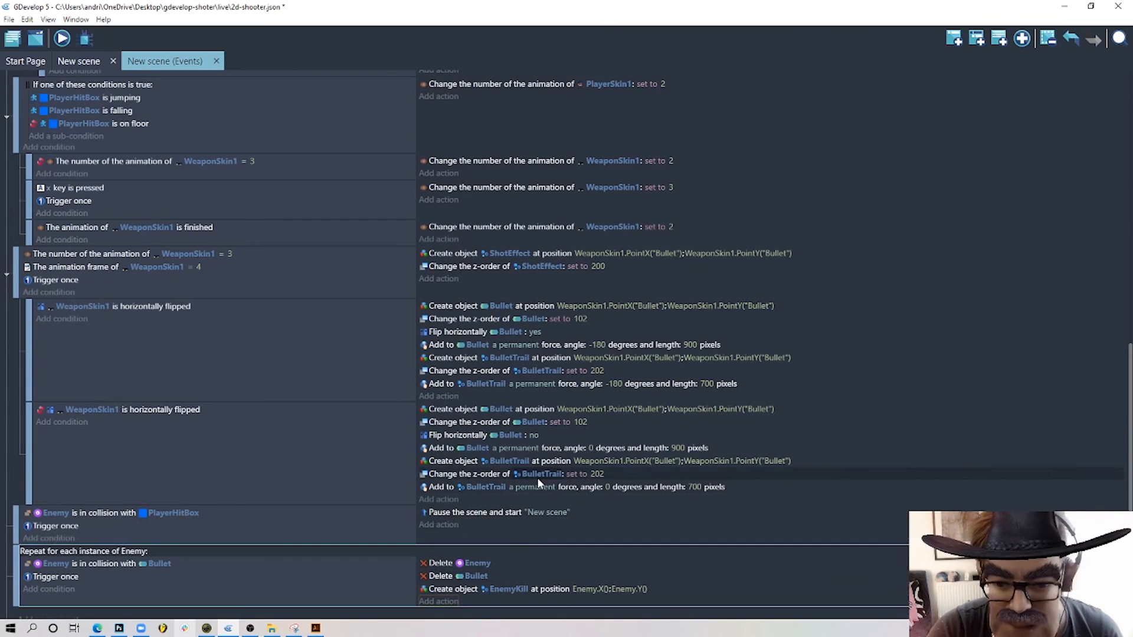
# - Add an action to the bullet collision event that creates ShotEffect at position Bullet.X(), Bullet.Y()
pyautogui.click(450, 591)
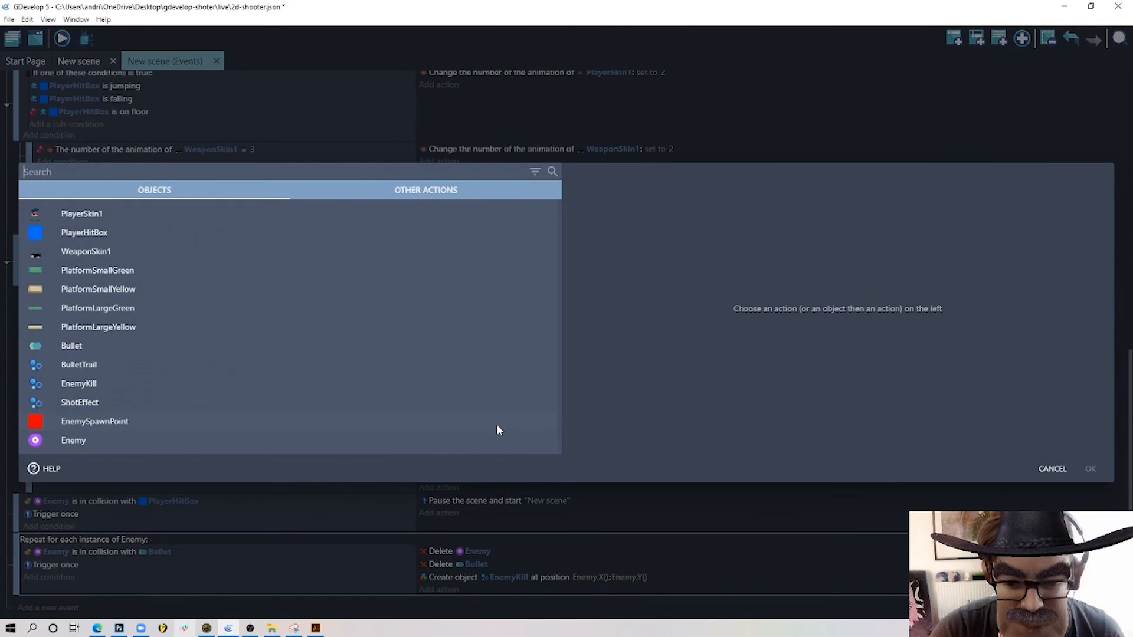
pyautogui.click(108, 400)
pyautogui.write('crea')
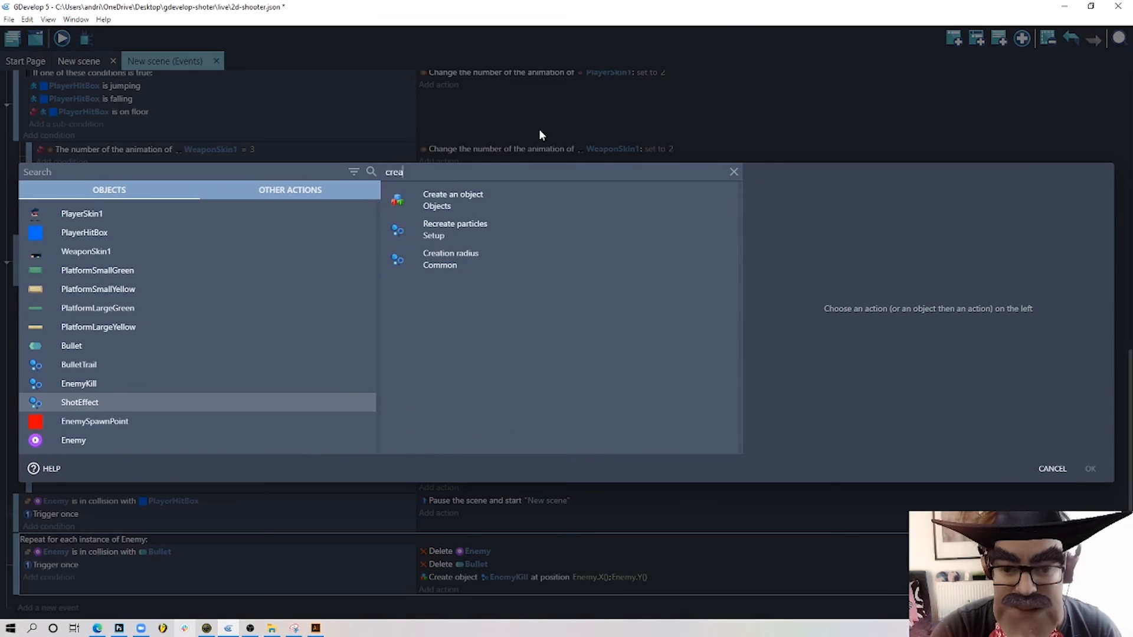
pyautogui.click(502, 202)
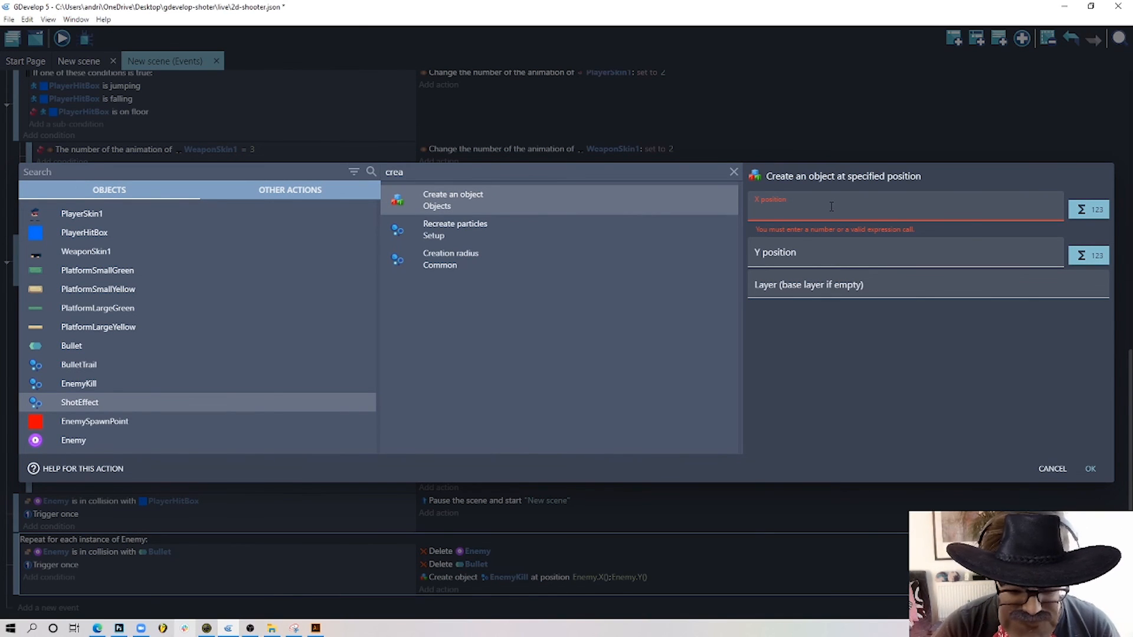
pyautogui.write('bu')
pyautogui.click(812, 227)
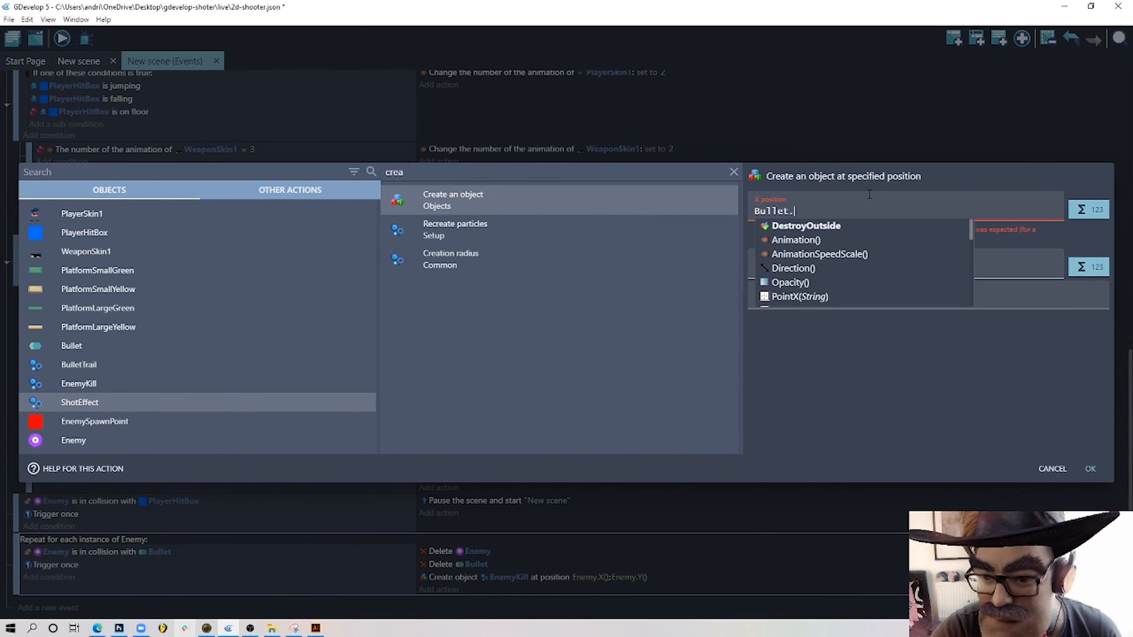
pyautogui.write('X()')
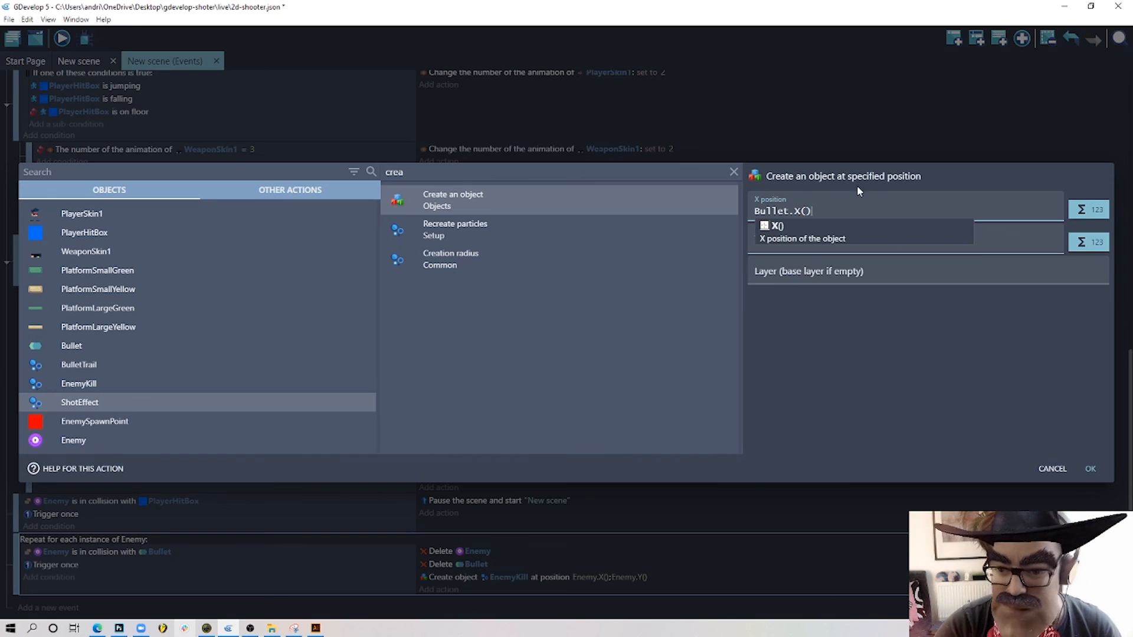
pyautogui.click(815, 338)
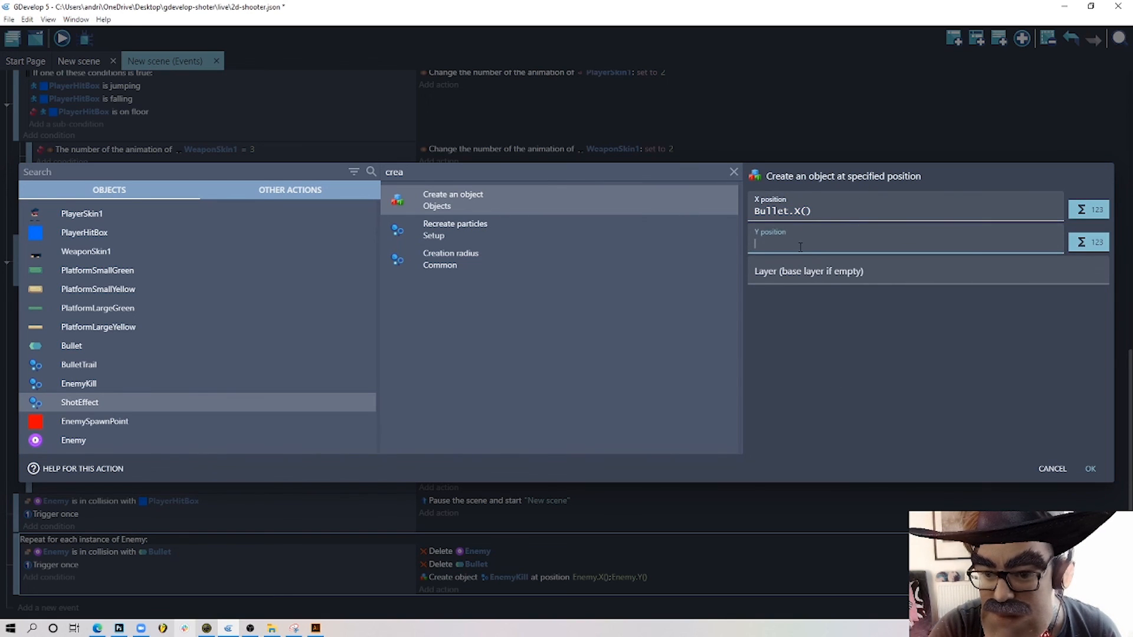
pyautogui.write('Bullet.X()')
pyautogui.write('Y')
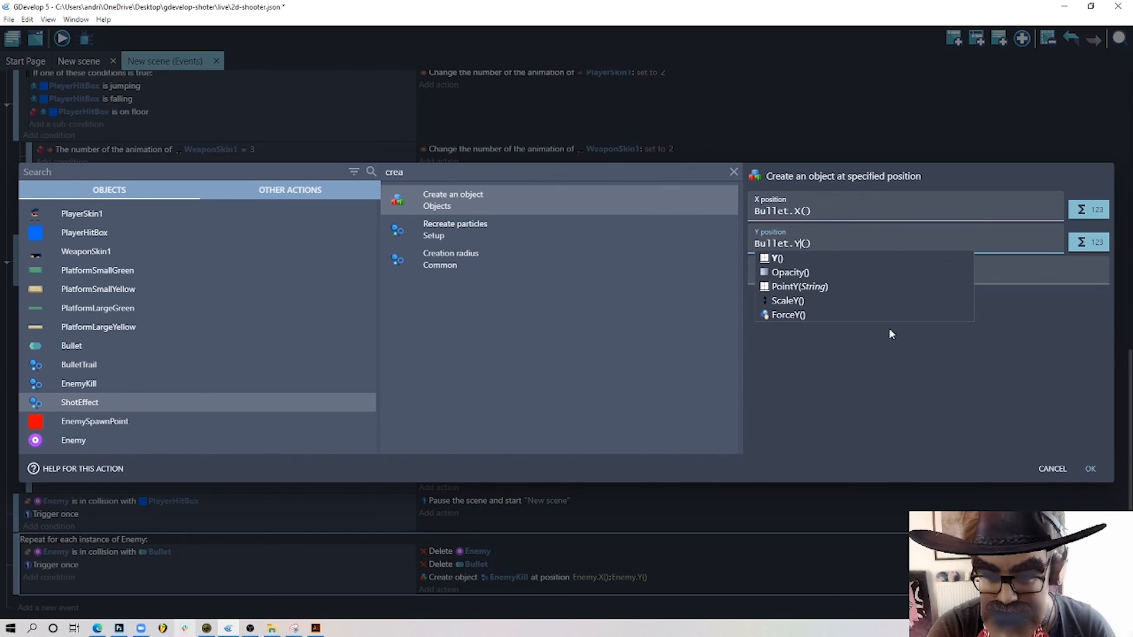
pyautogui.click(890, 330)
pyautogui.click(1090, 468)
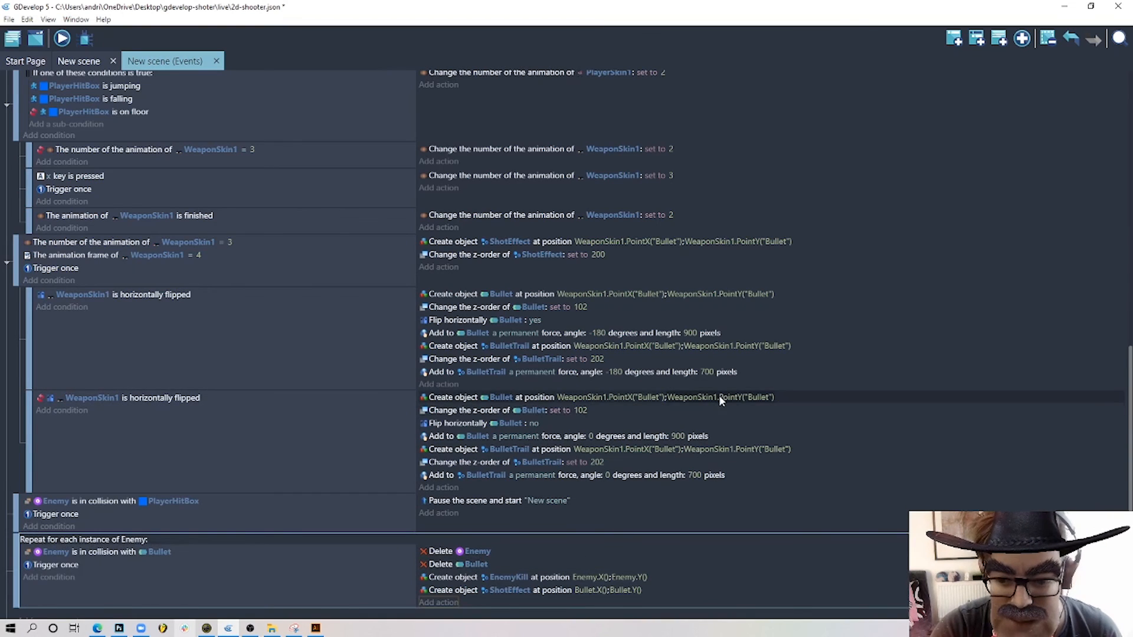
# - Add an action that deletes the BulletTrail object at the end of the bullet collision event's actions
pyautogui.scroll(-1, 461, 568)
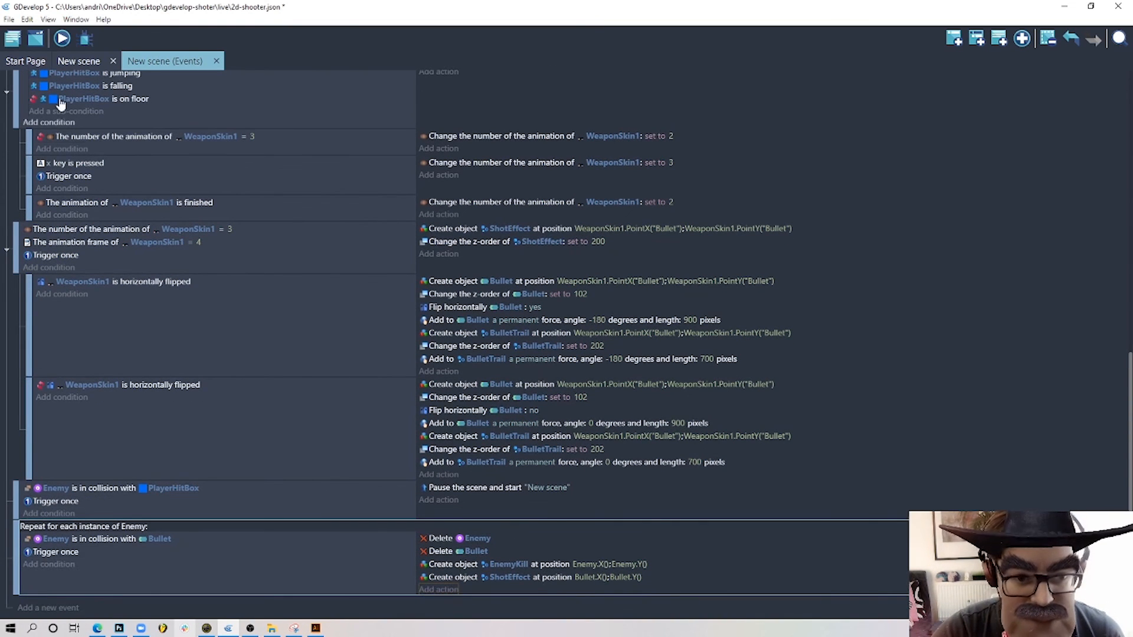
pyautogui.click(79, 62)
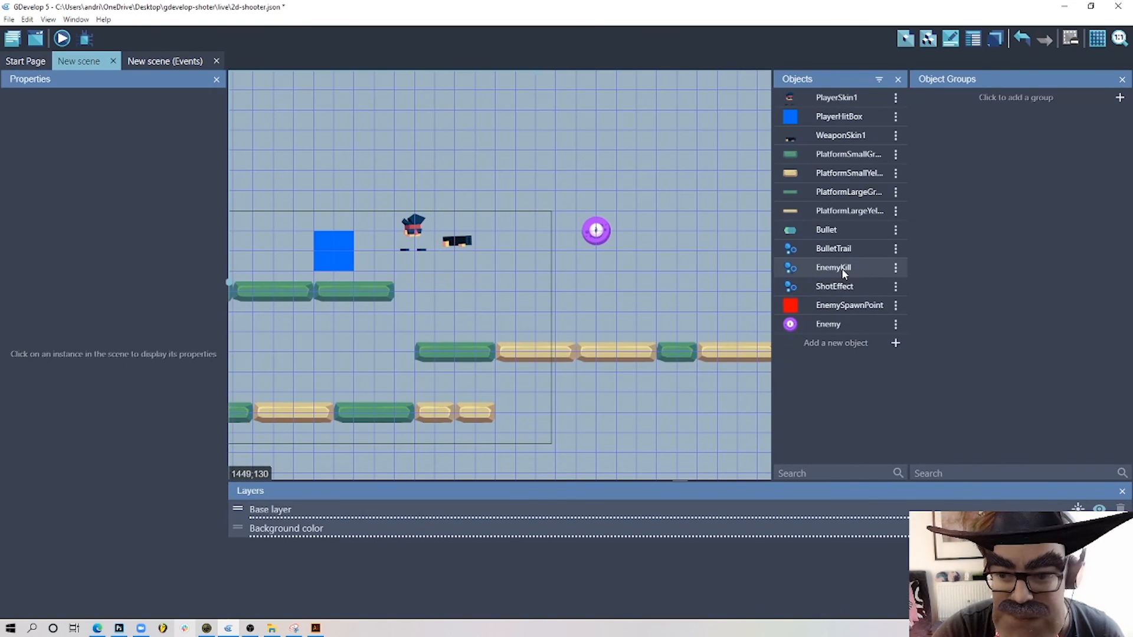
pyautogui.click(162, 61)
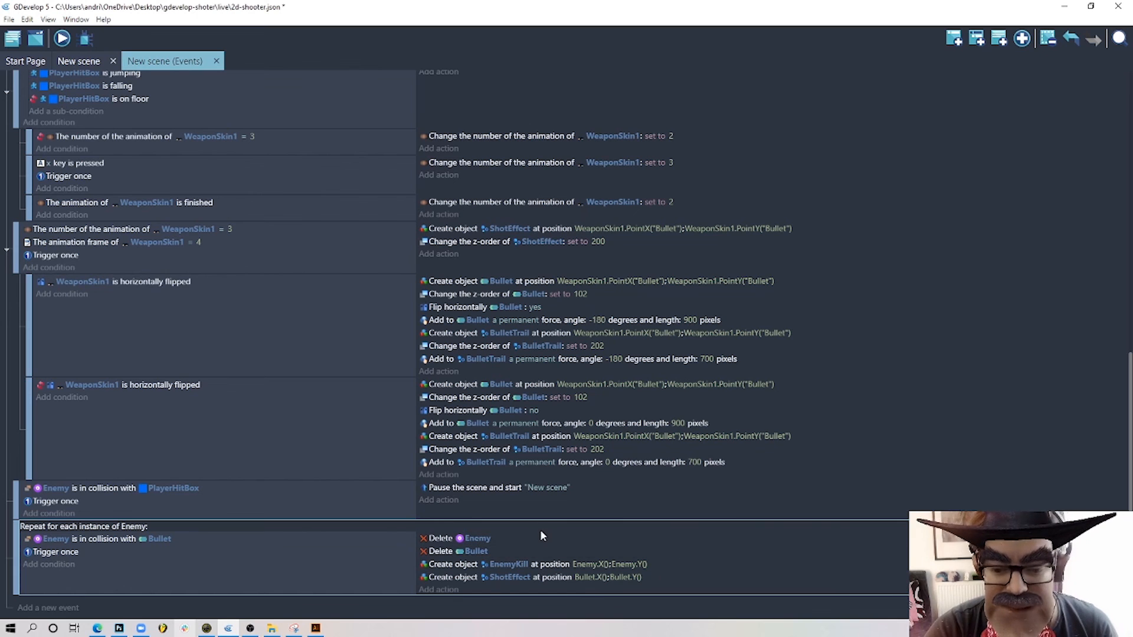
pyautogui.click(440, 590)
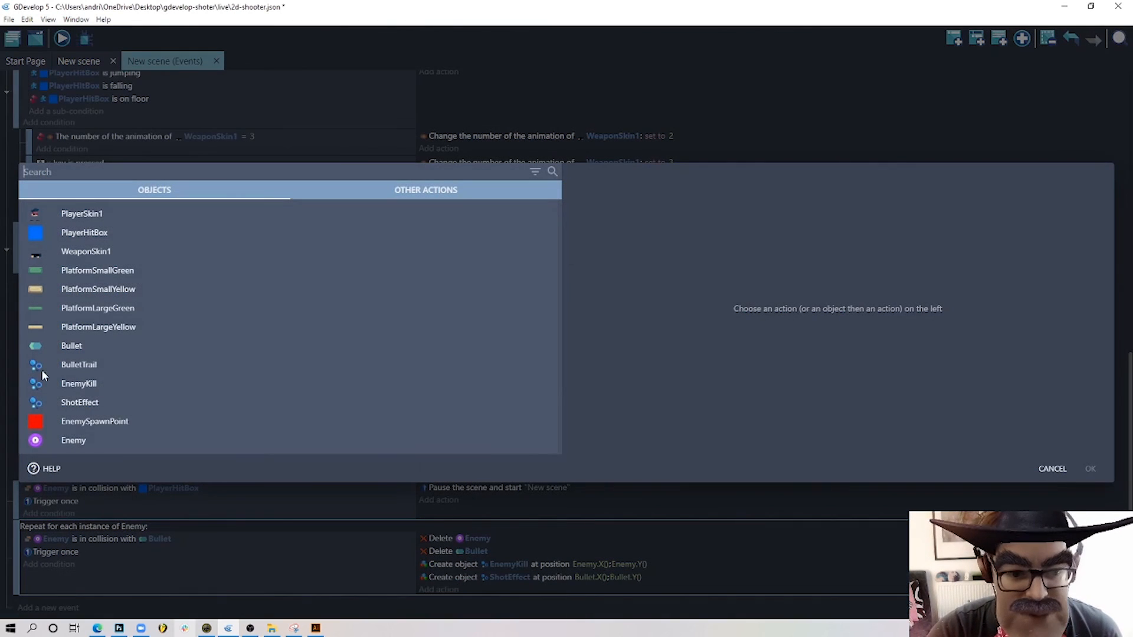
pyautogui.click(106, 365)
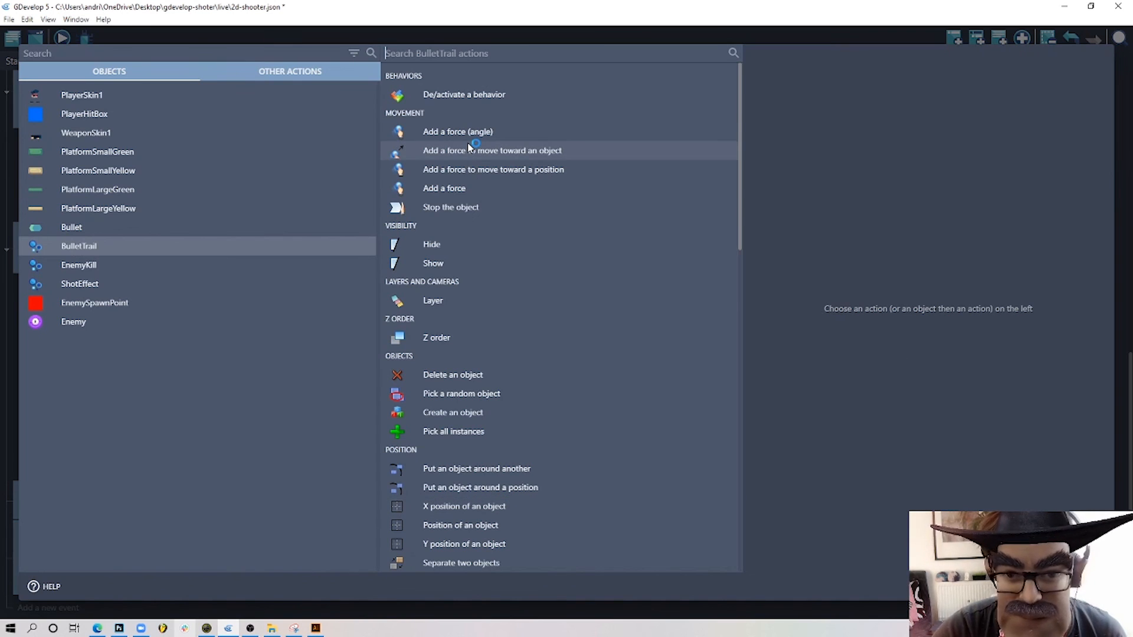
pyautogui.write('delete')
pyautogui.click(487, 195)
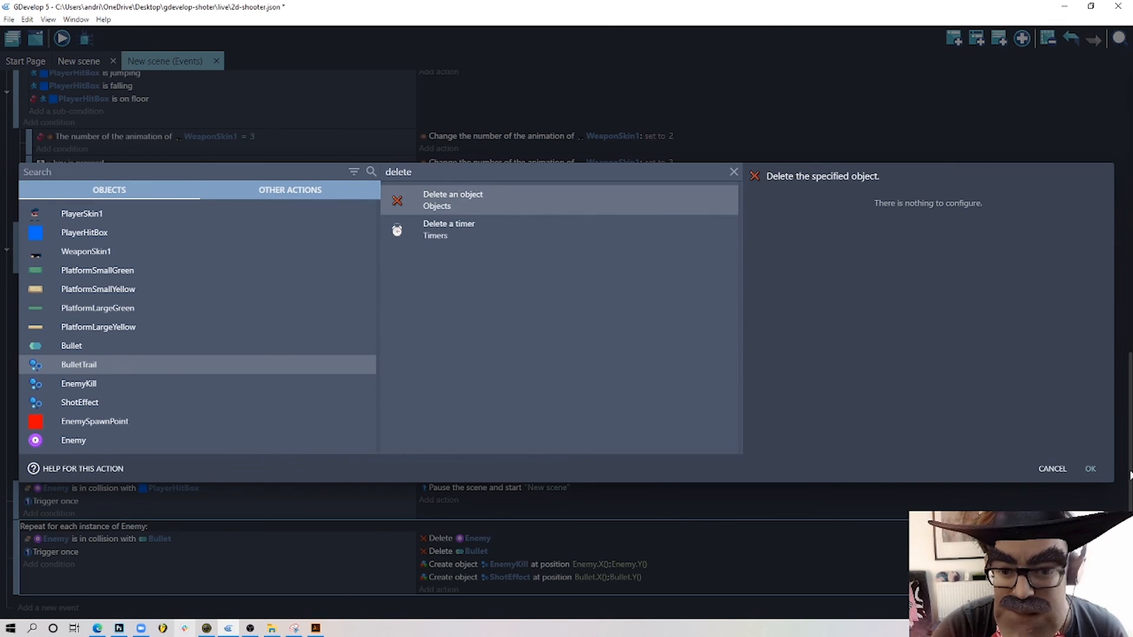
pyautogui.click(1091, 469)
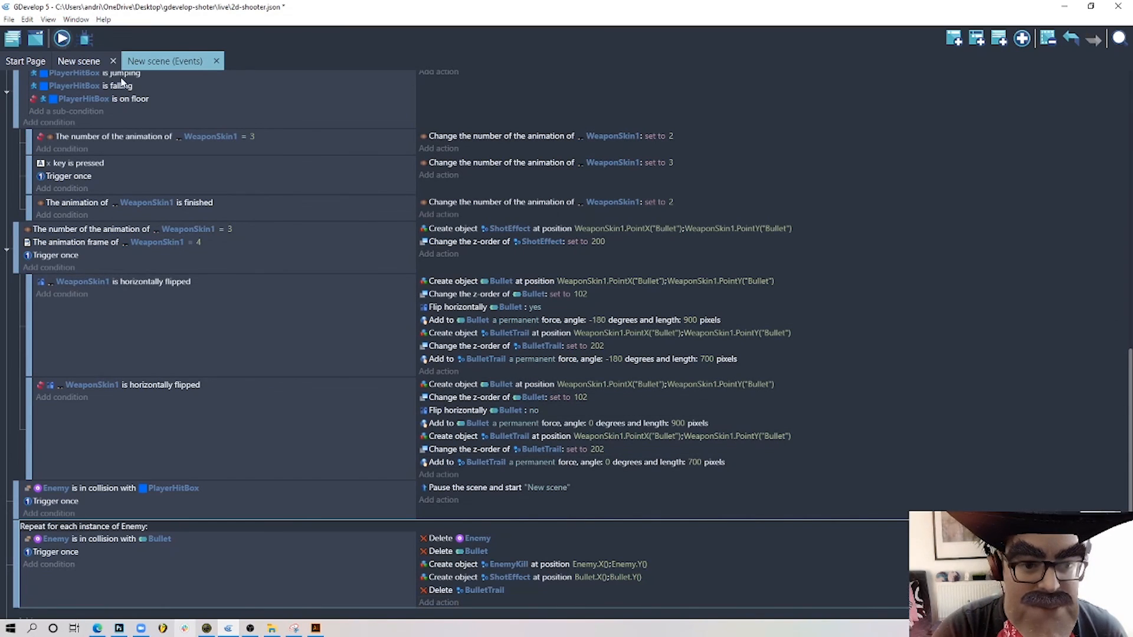
# - Run a preview, move and shoot at the enemies to test the bullet collision event, and close the preview
pyautogui.click(62, 39)
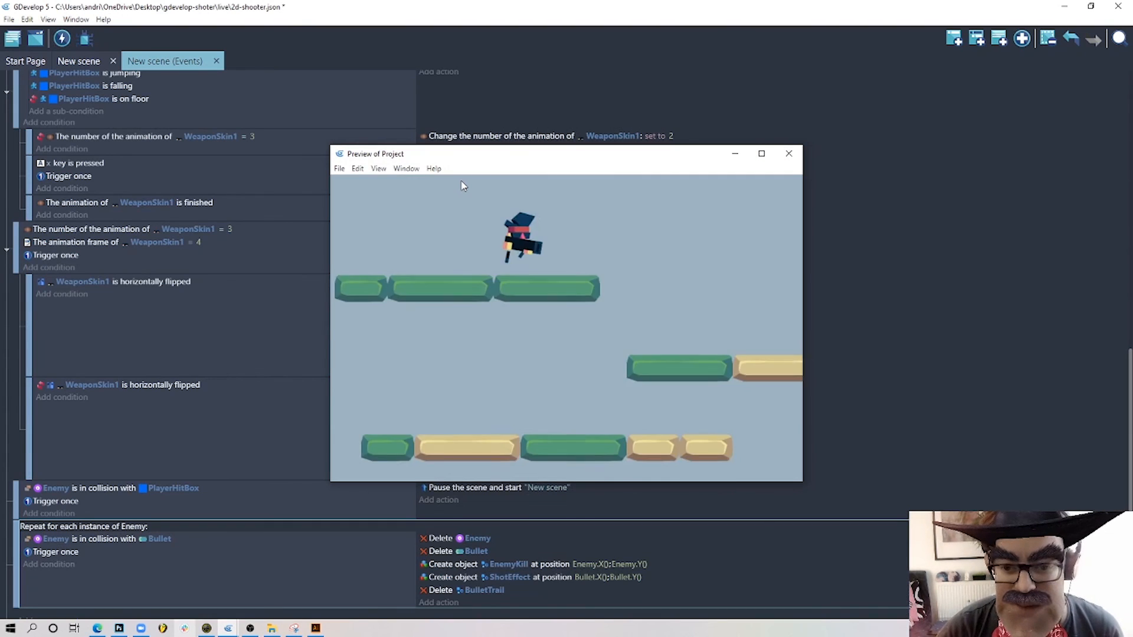
pyautogui.press('space')
pyautogui.press('Left')
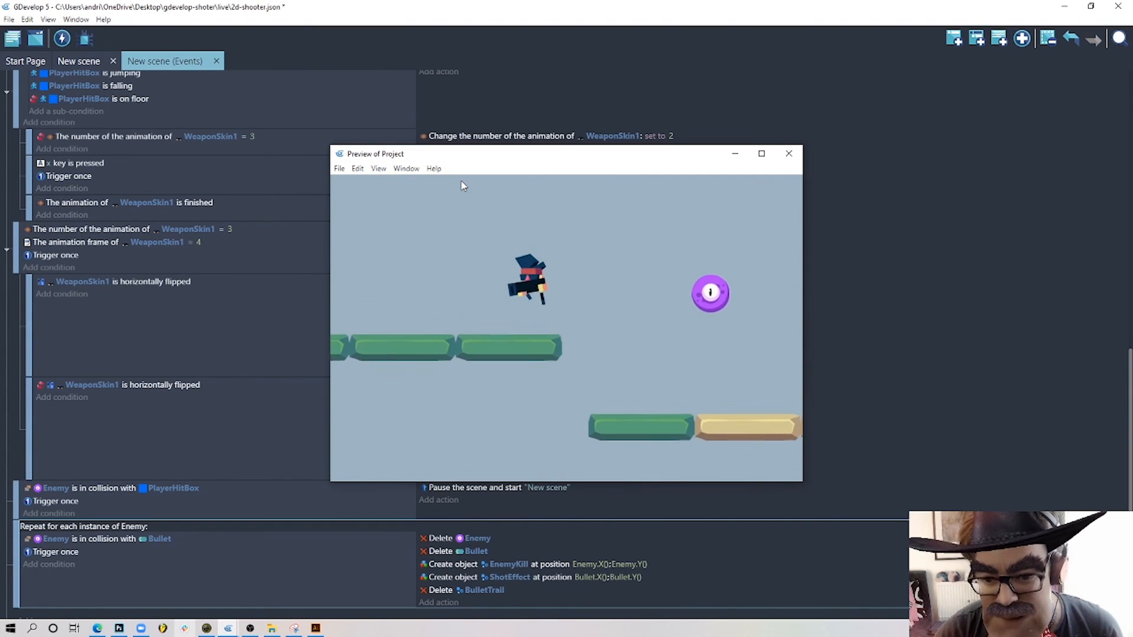
pyautogui.press('Right')
pyautogui.press('x')
pyautogui.press('Left')
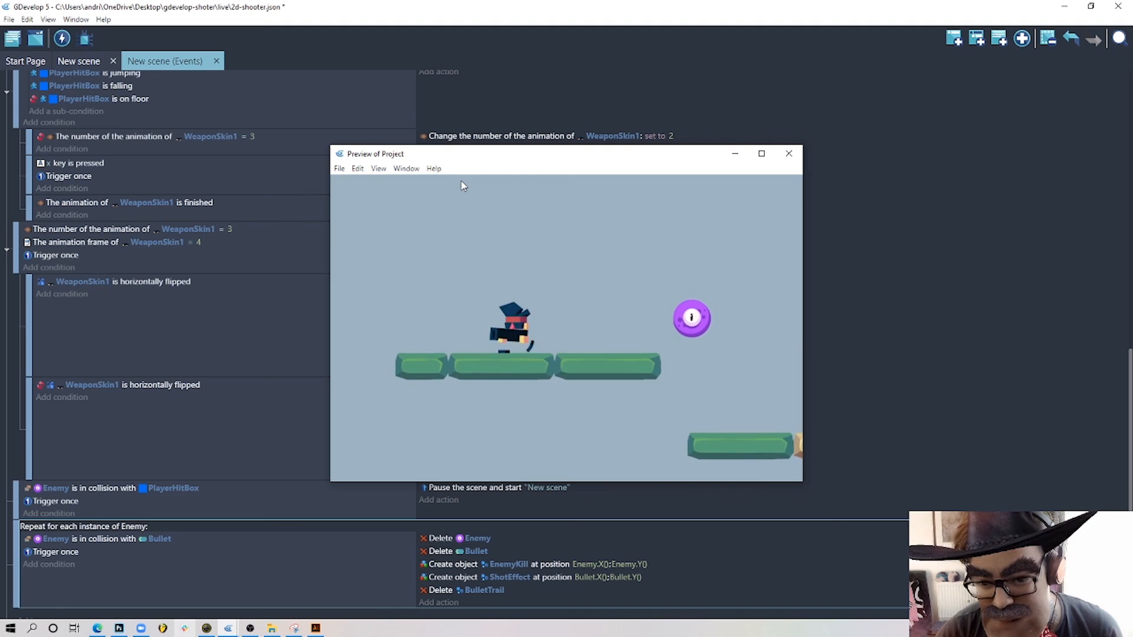
pyautogui.press('Right')
pyautogui.press('x')
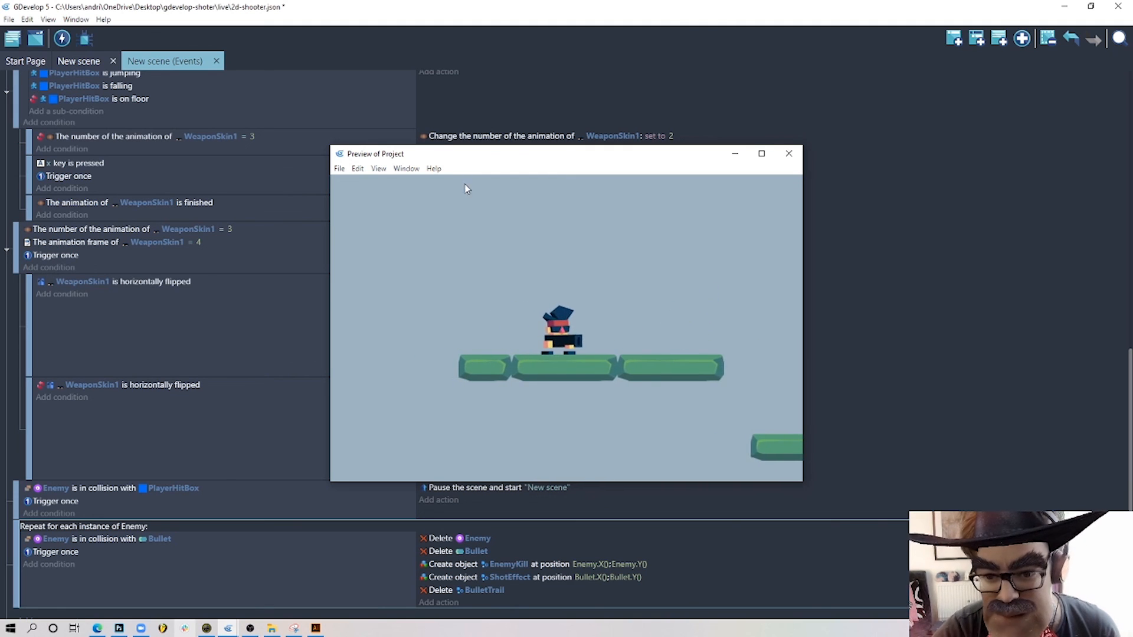
pyautogui.click(791, 154)
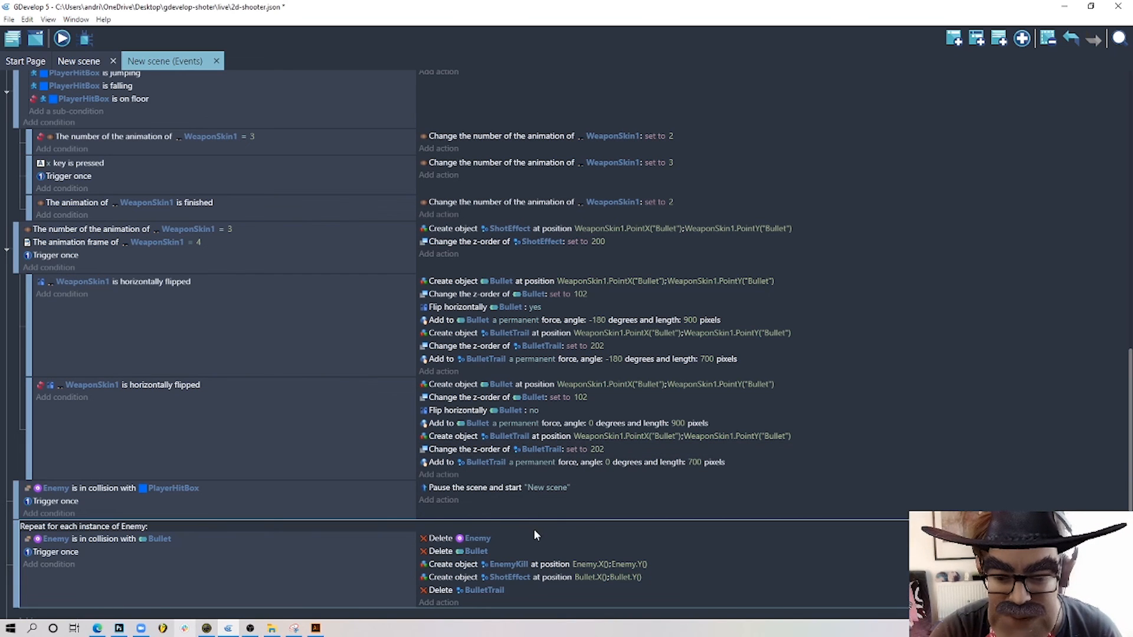
# - Replace the Delete BulletTrail action in the bullet collision event with one that sets the flow of BulletTrail to 0
pyautogui.click(513, 590)
pyautogui.press('Delete')
pyautogui.click(449, 590)
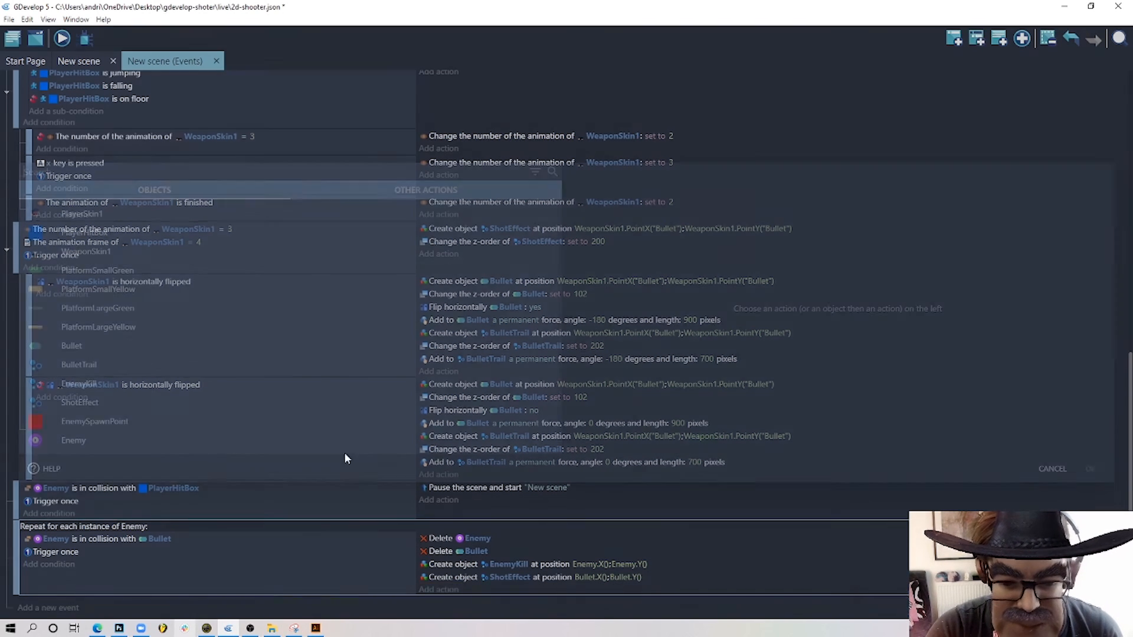
pyautogui.click(105, 365)
pyautogui.write('flow')
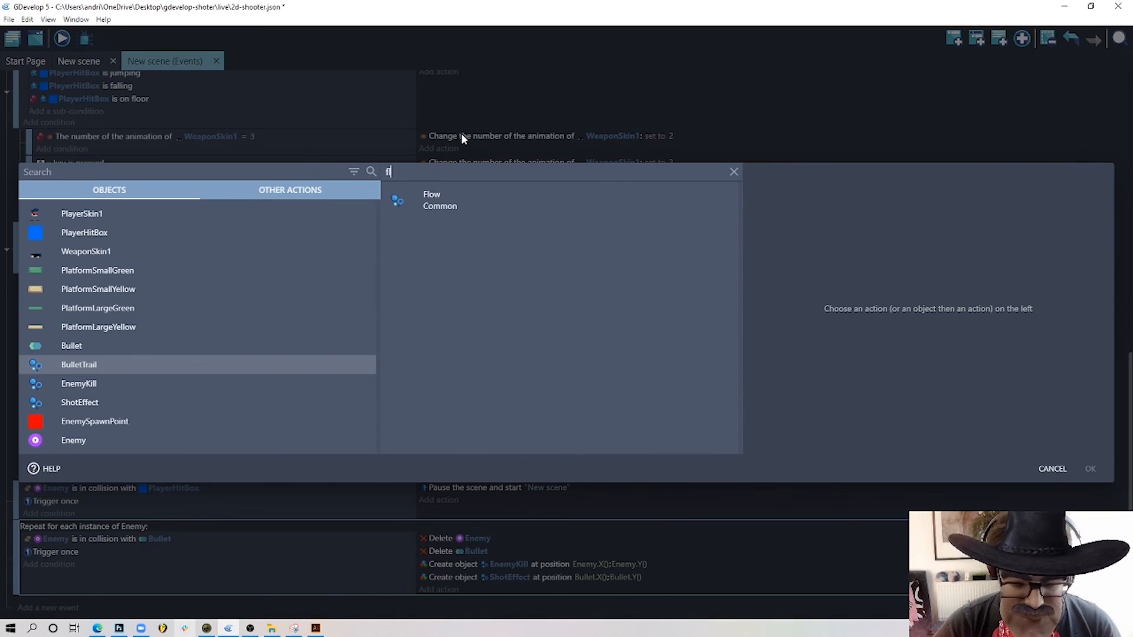
pyautogui.click(478, 201)
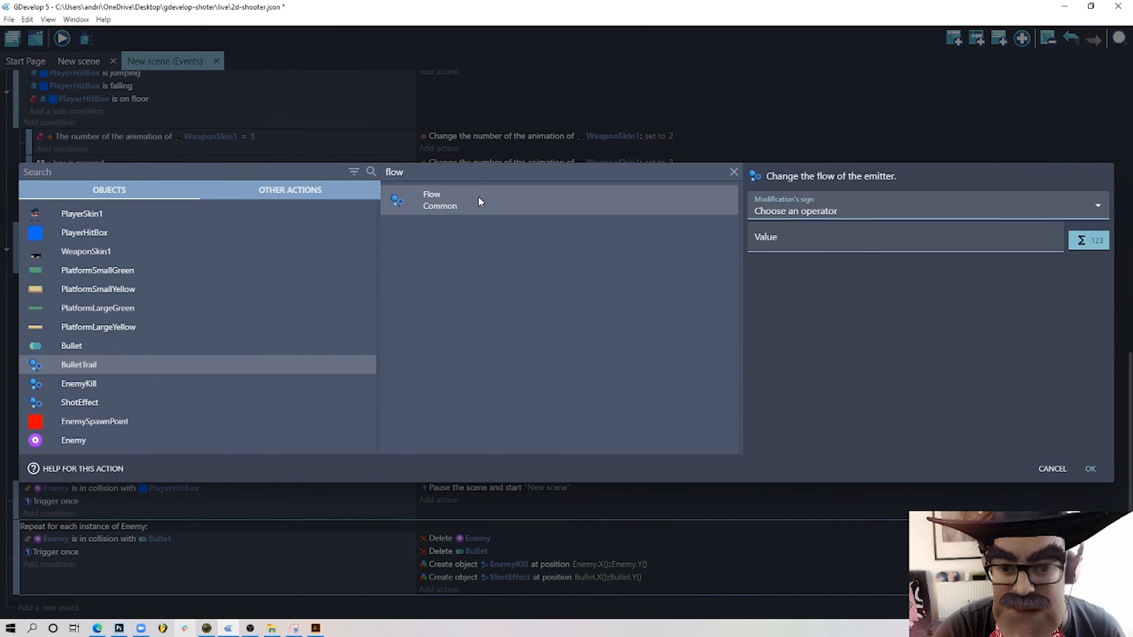
pyautogui.click(831, 212)
pyautogui.click(798, 238)
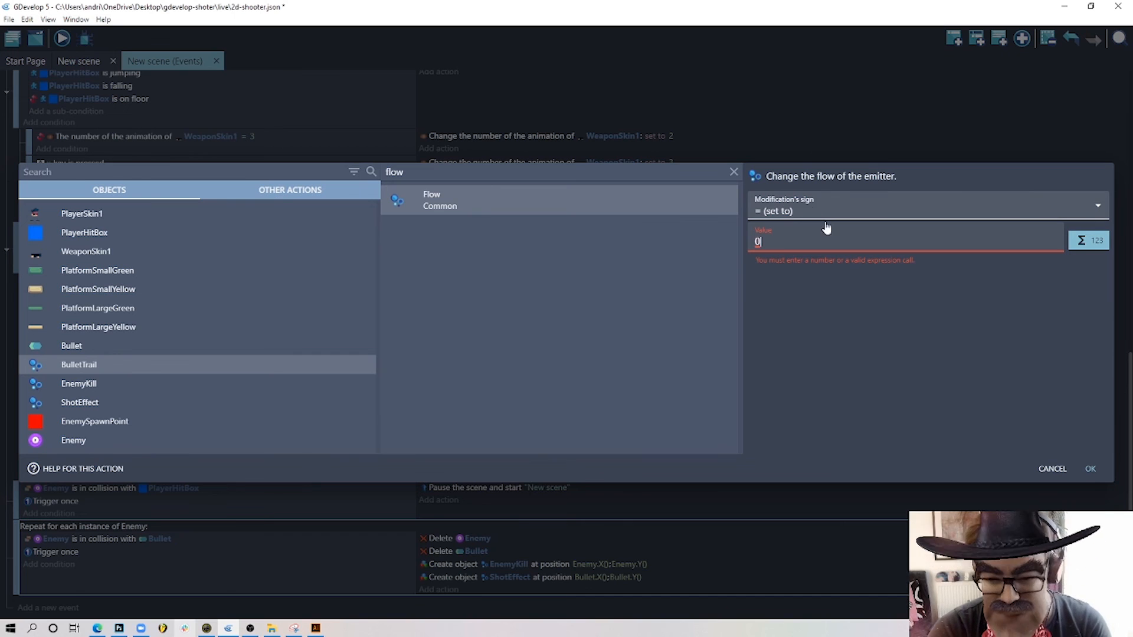
pyautogui.click(1091, 468)
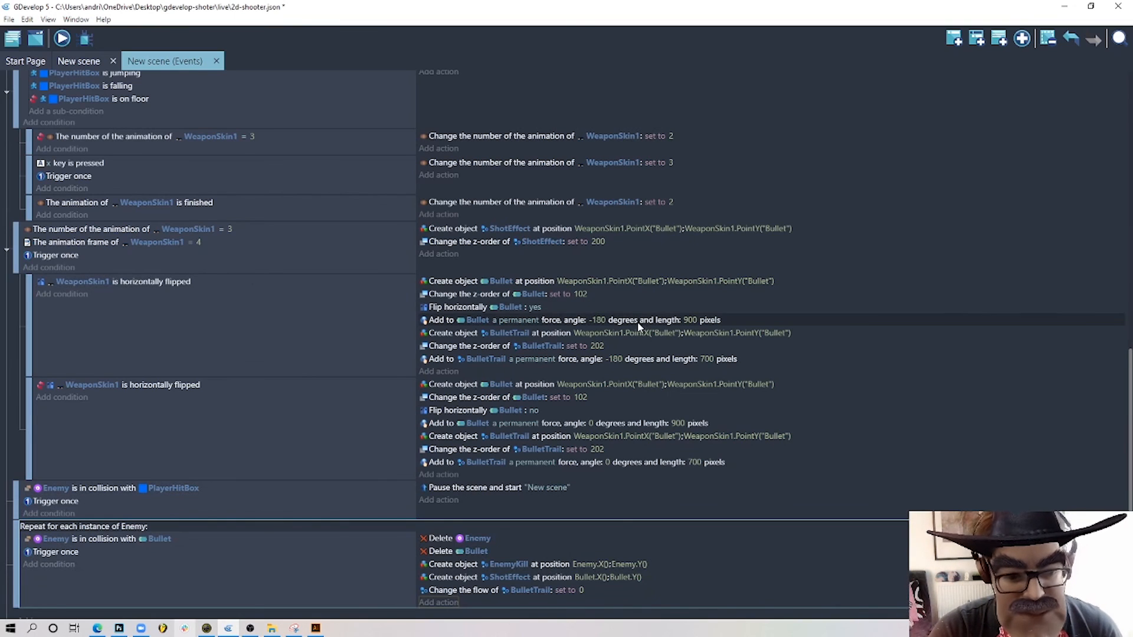
# - Run a new preview and play through the platforms, jumping, dodging and shooting enemies in both directions to test the bullet, trail and kill effects
pyautogui.scroll(-1, 151, 517)
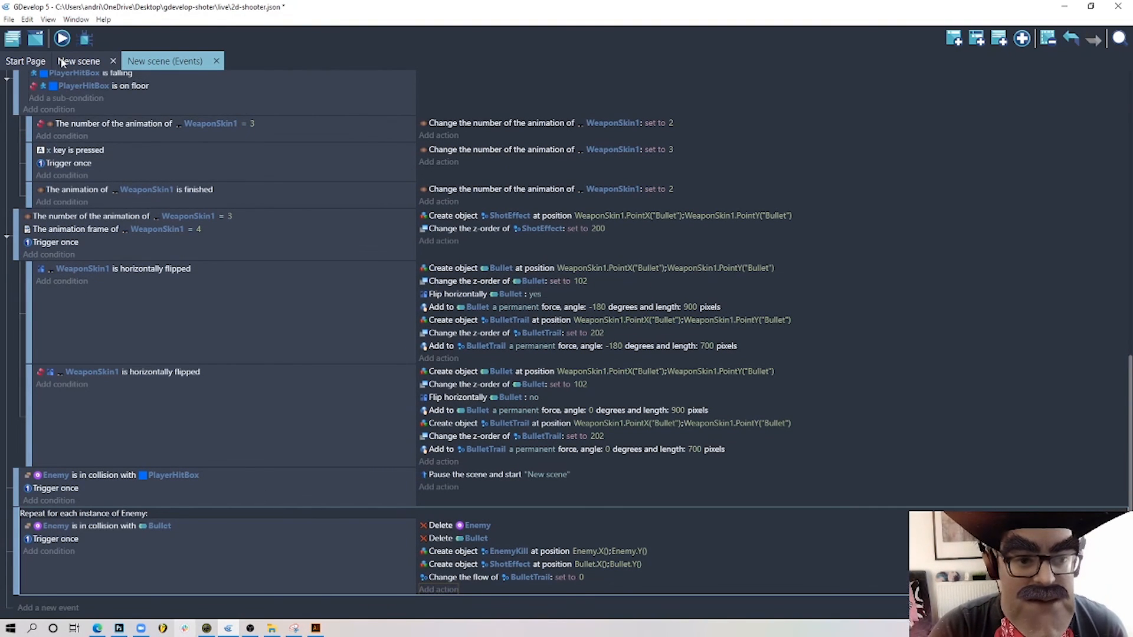
pyautogui.click(62, 40)
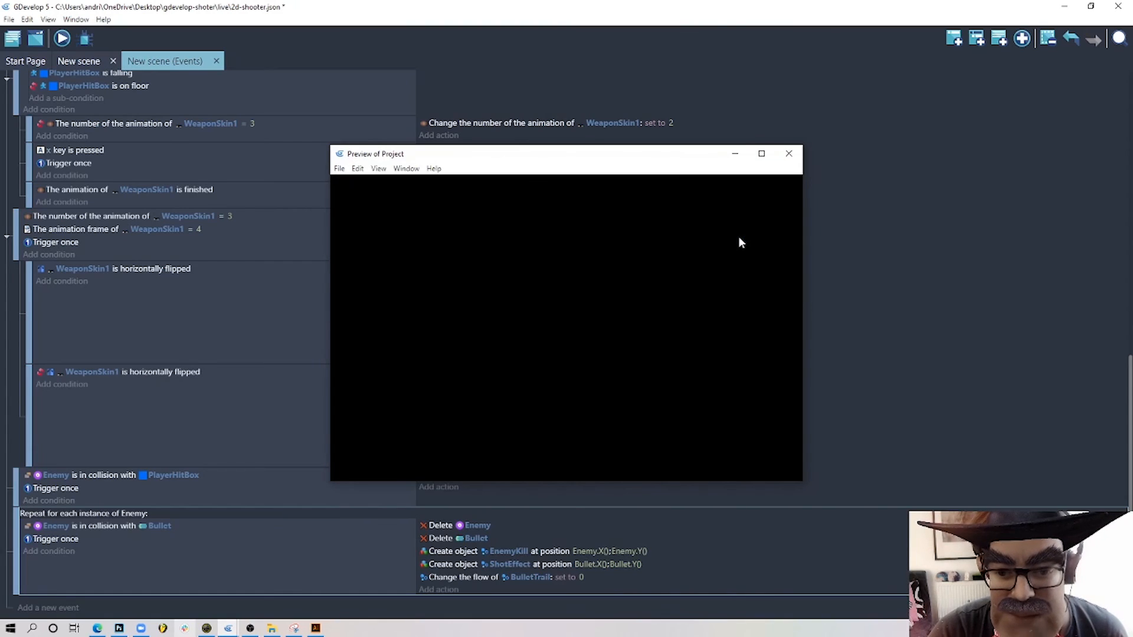
pyautogui.press('Left')
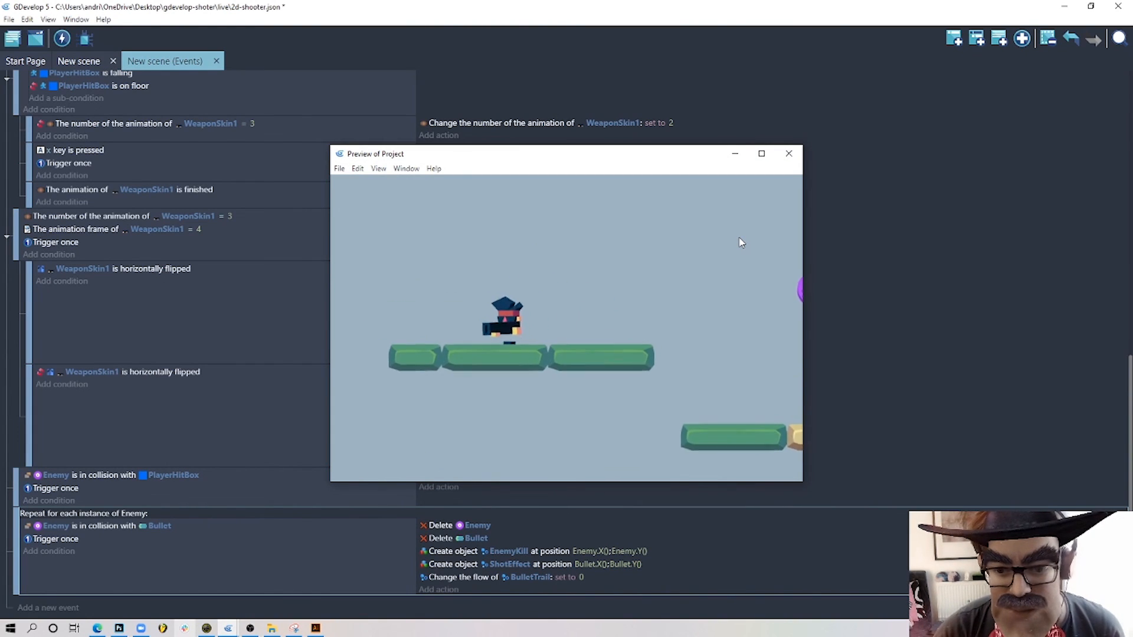
pyautogui.press('Right')
pyautogui.press('Left')
pyautogui.press('x')
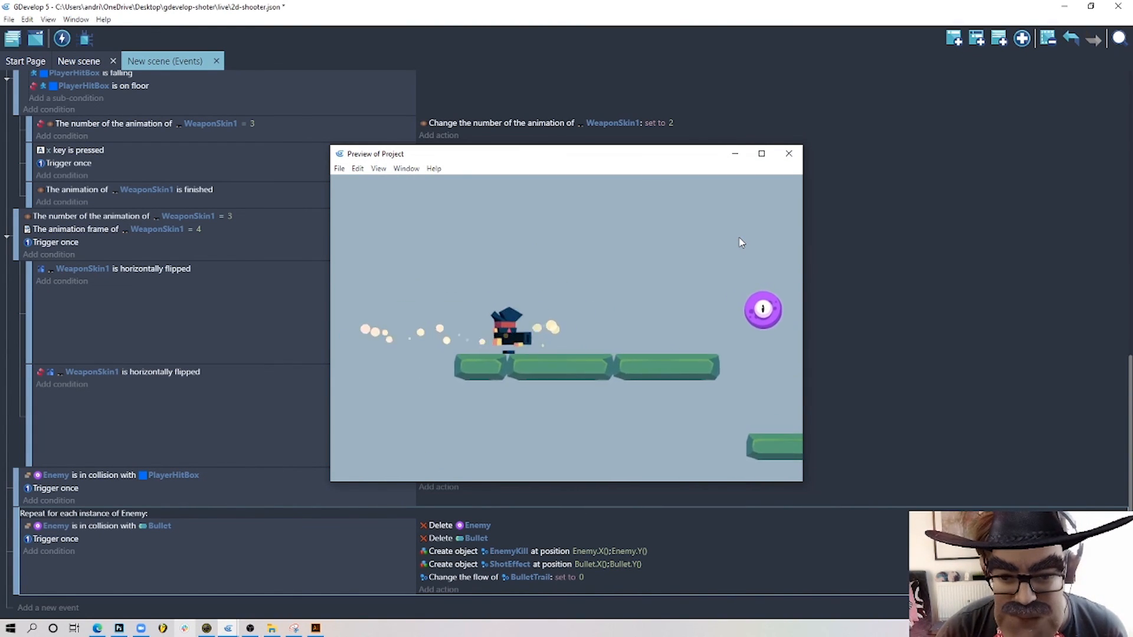
pyautogui.press('Right')
pyautogui.press('x')
pyautogui.press('Left')
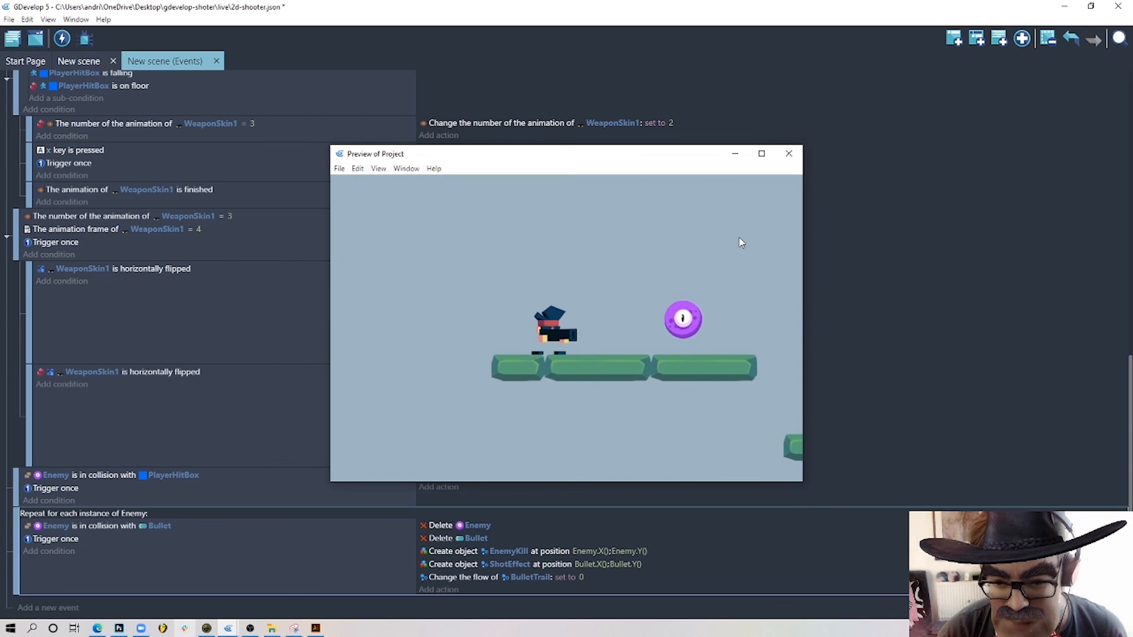
pyautogui.press('Right')
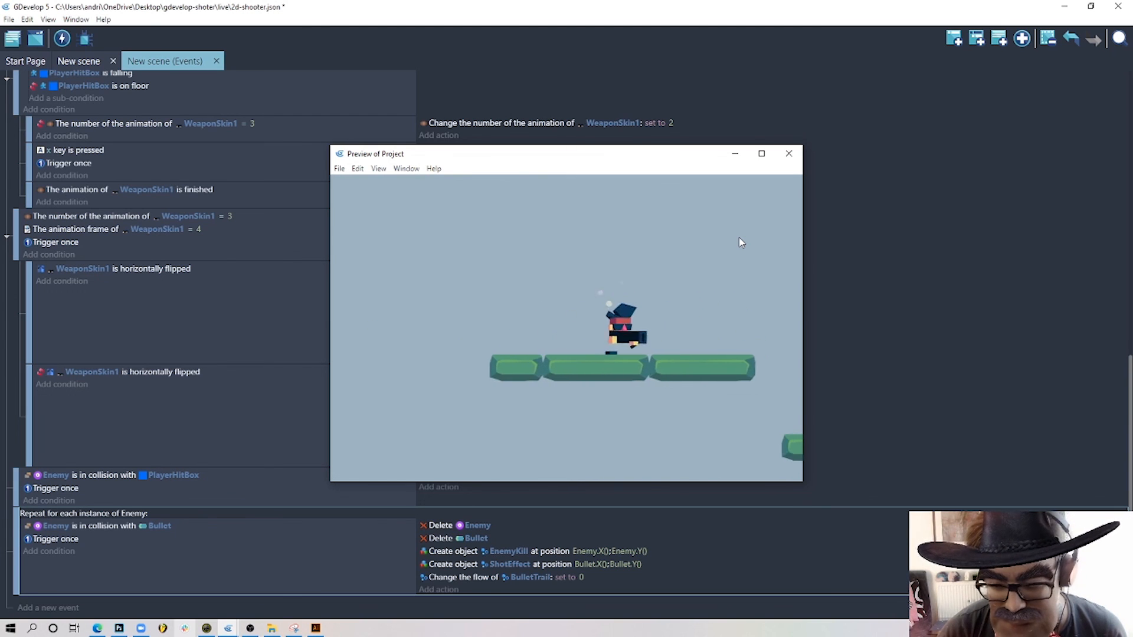
pyautogui.press('Right')
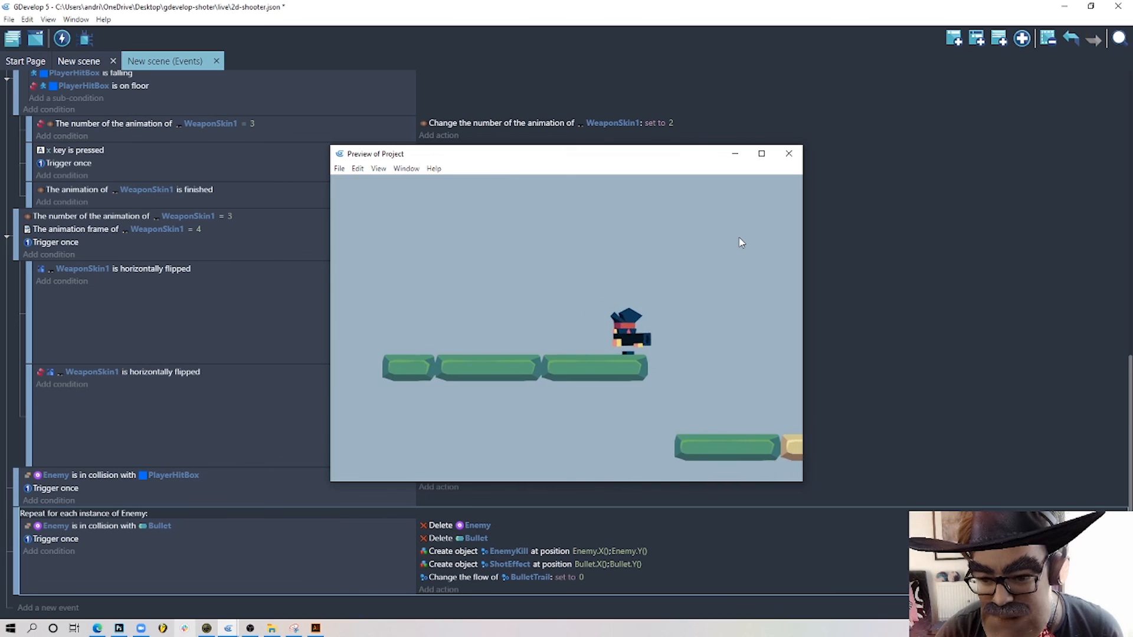
pyautogui.press('space')
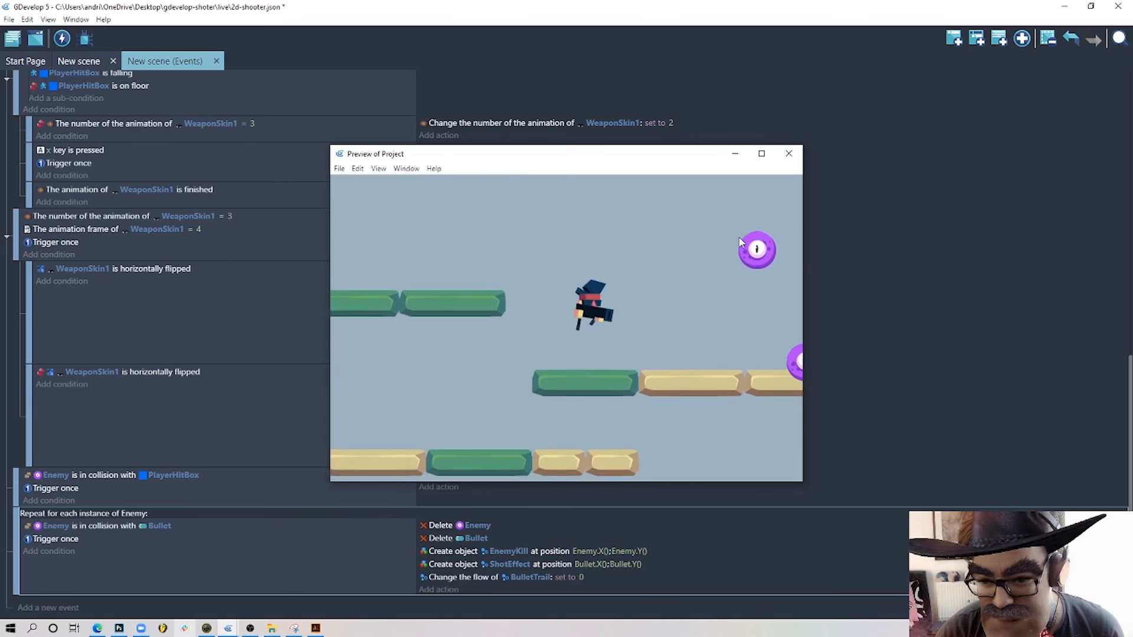
pyautogui.press('x')
pyautogui.press('Left')
pyautogui.press('Right')
pyautogui.press('x')
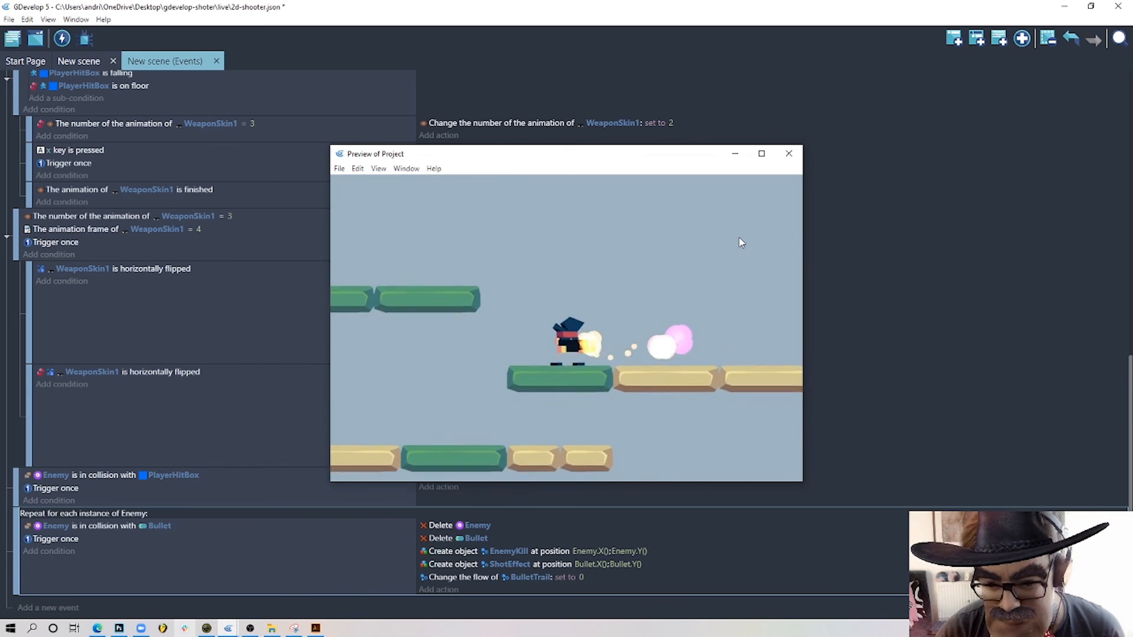
pyautogui.press('Left')
pyautogui.press('Right')
pyautogui.press('Right')
pyautogui.press('space')
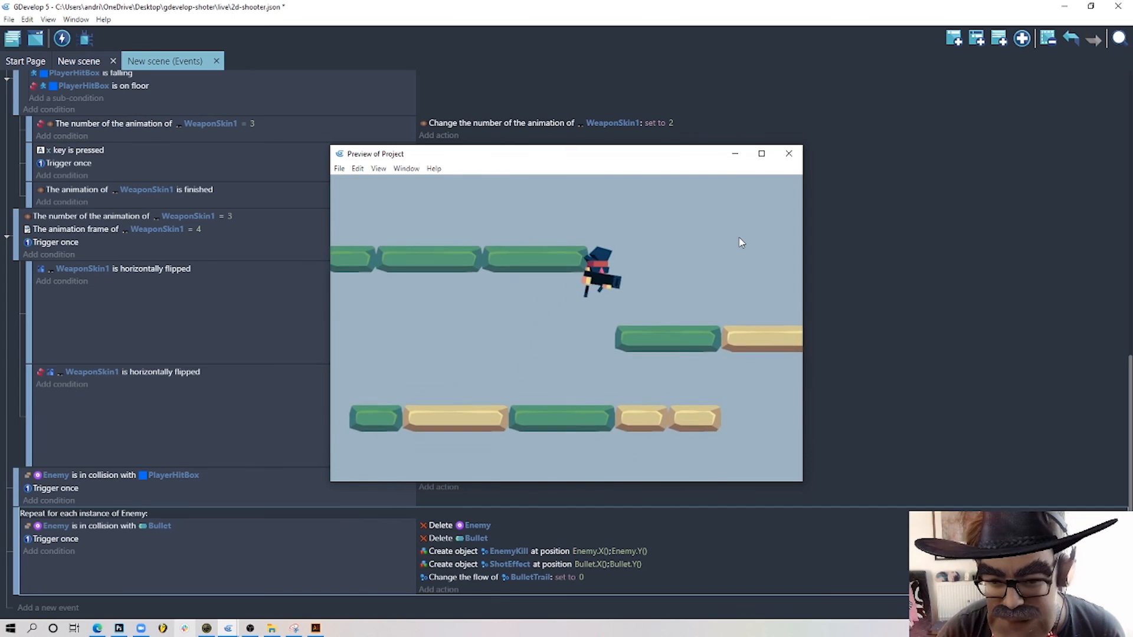
pyautogui.press('Left')
pyautogui.press('Right')
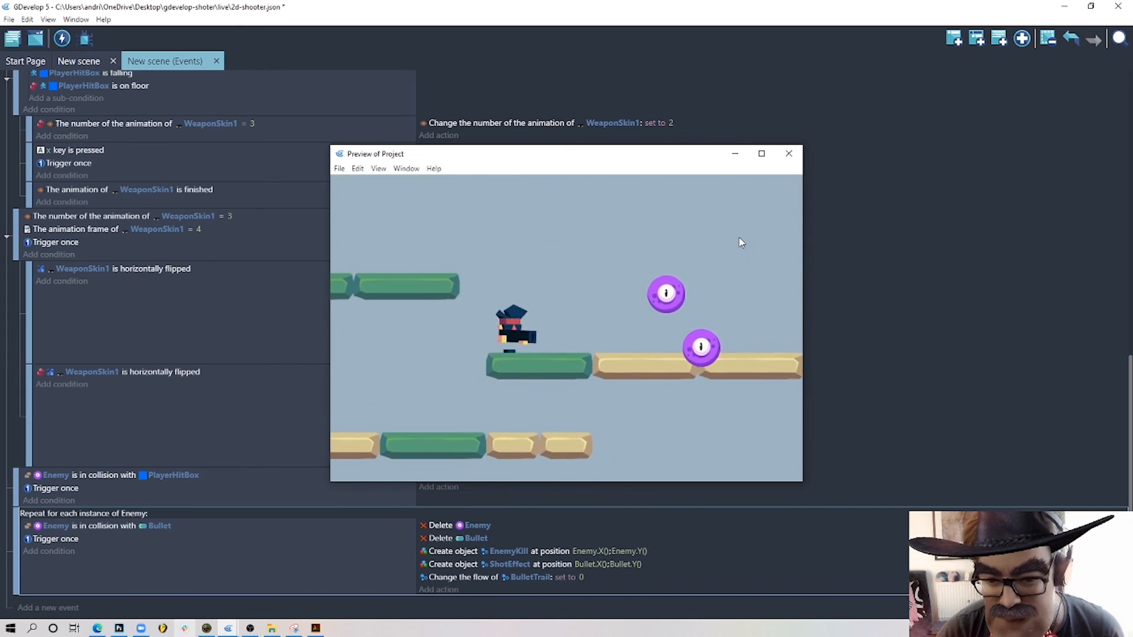
pyautogui.press('Left')
pyautogui.press('space')
pyautogui.press('Right')
pyautogui.press('space')
pyautogui.press('Right')
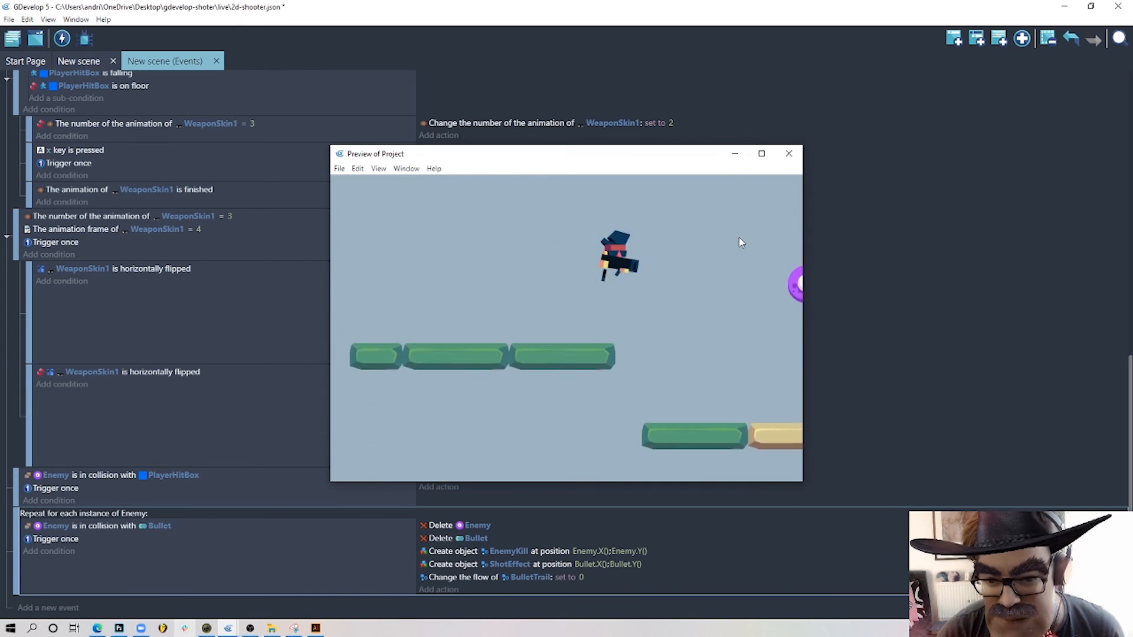
pyautogui.press('x')
pyautogui.press('Left')
pyautogui.press('space')
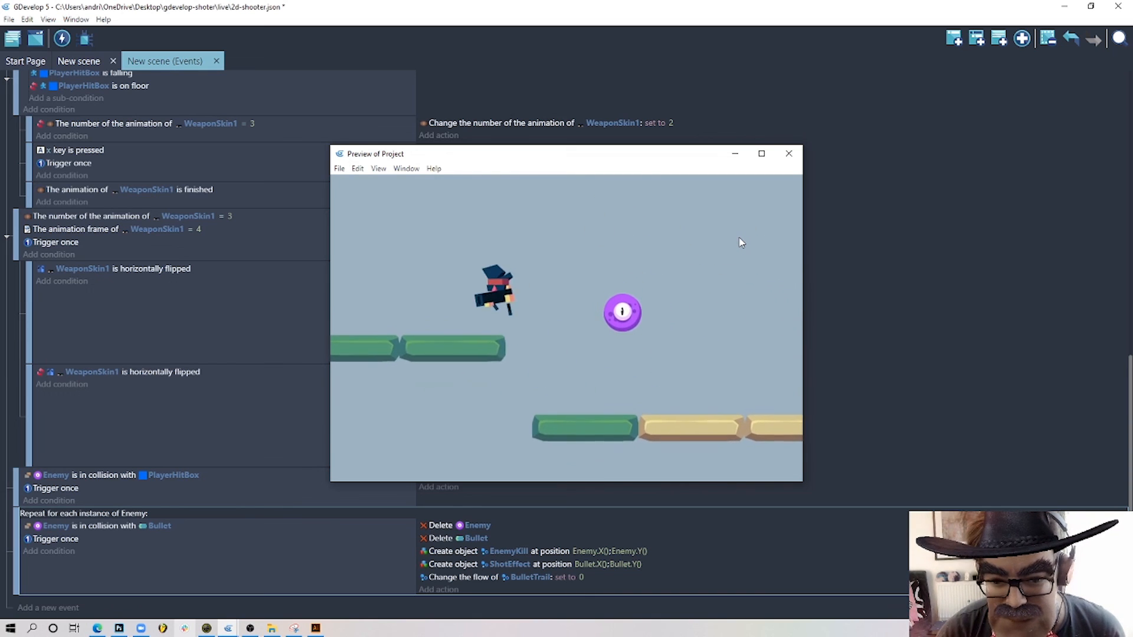
pyautogui.press('Right')
pyautogui.press('x')
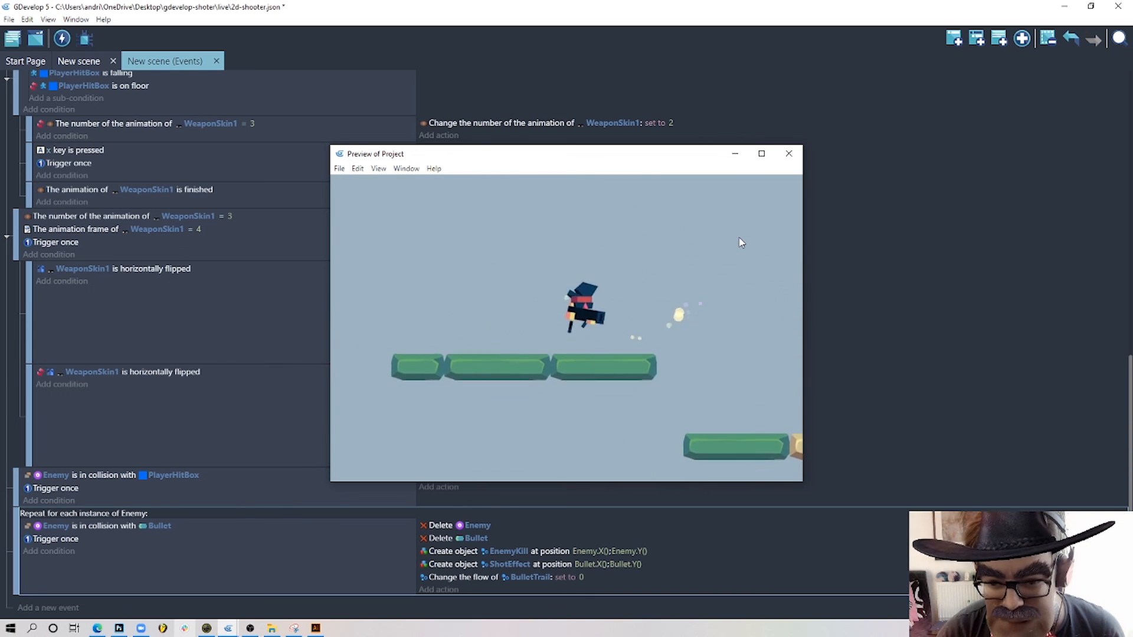
pyautogui.press('Right')
pyautogui.press('x')
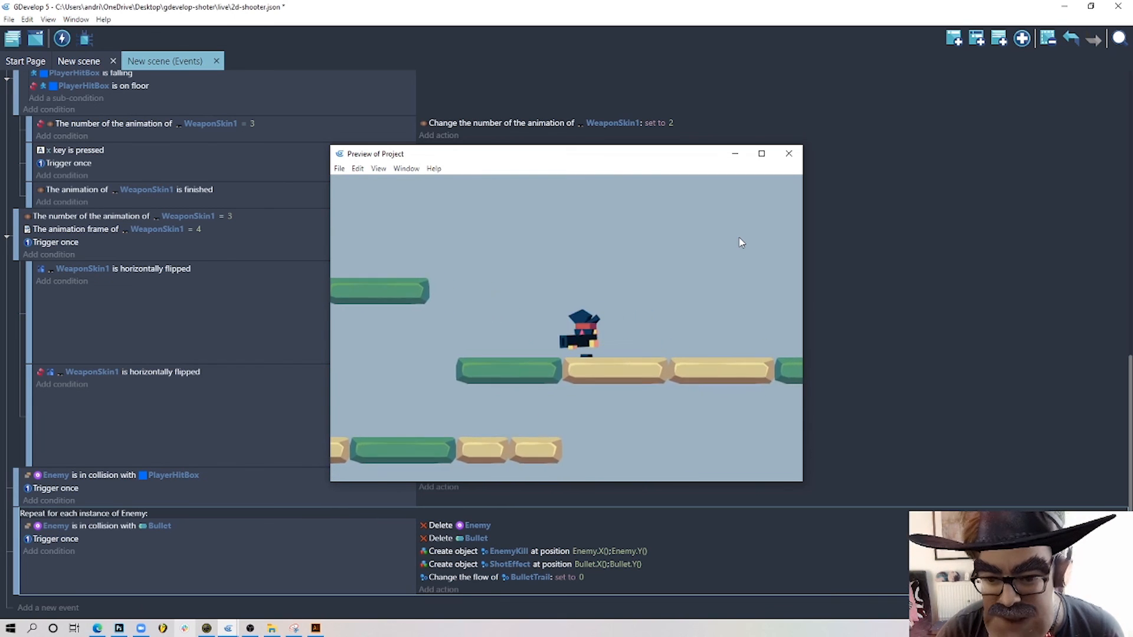
pyautogui.press('Right')
pyautogui.press('space')
pyautogui.press('x')
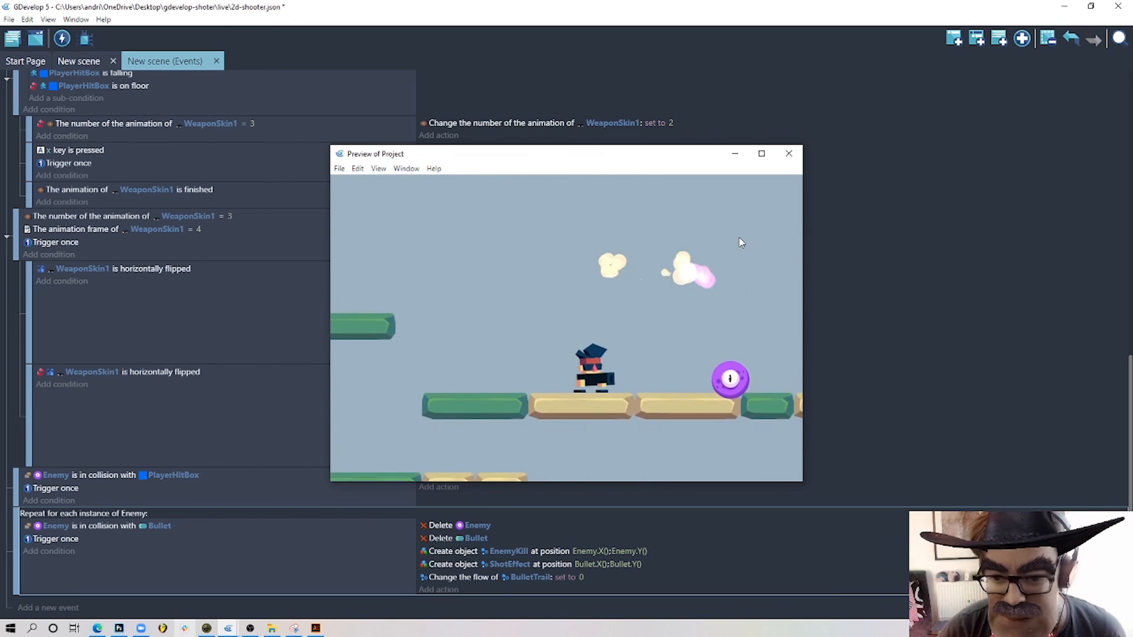
pyautogui.press('x')
pyautogui.press('Left')
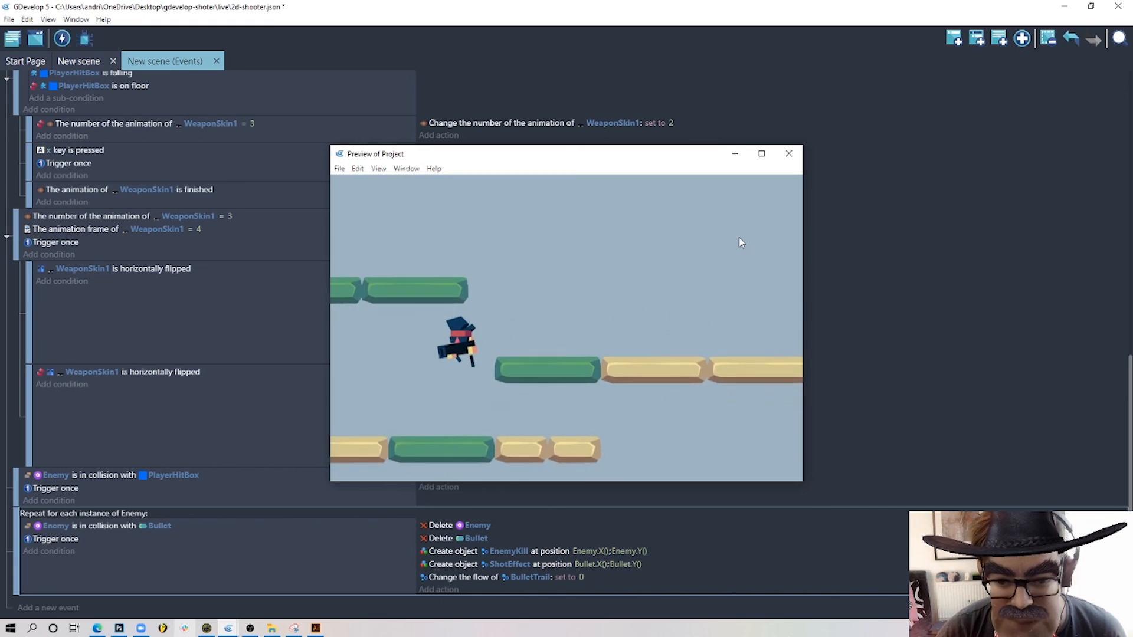
pyautogui.press('Right')
pyautogui.press('space')
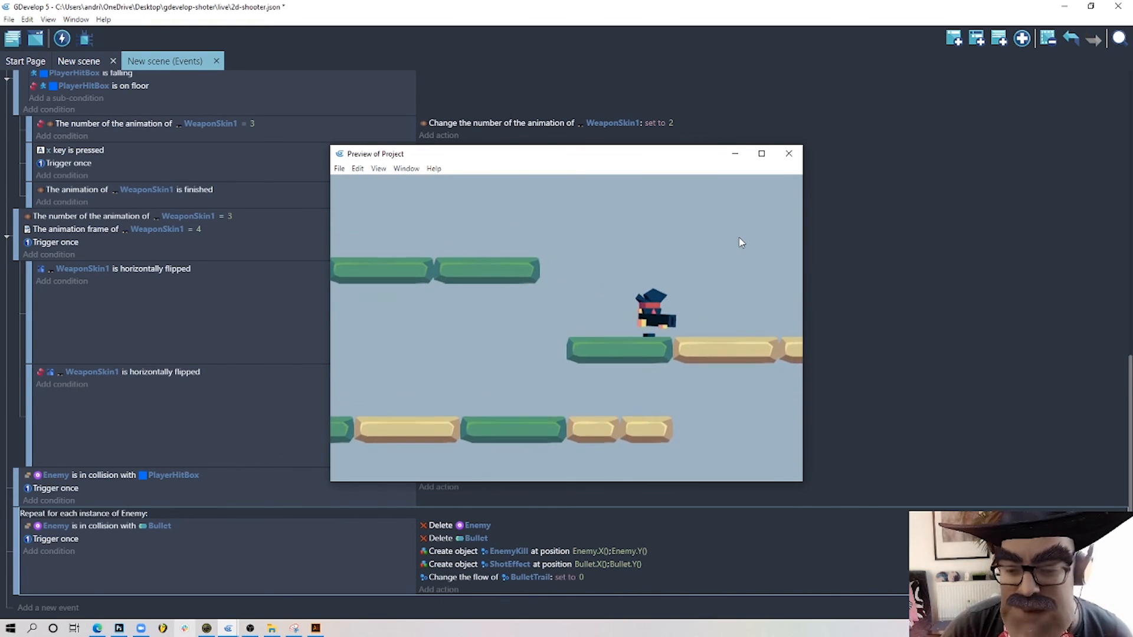
pyautogui.press('Left')
pyautogui.press('space')
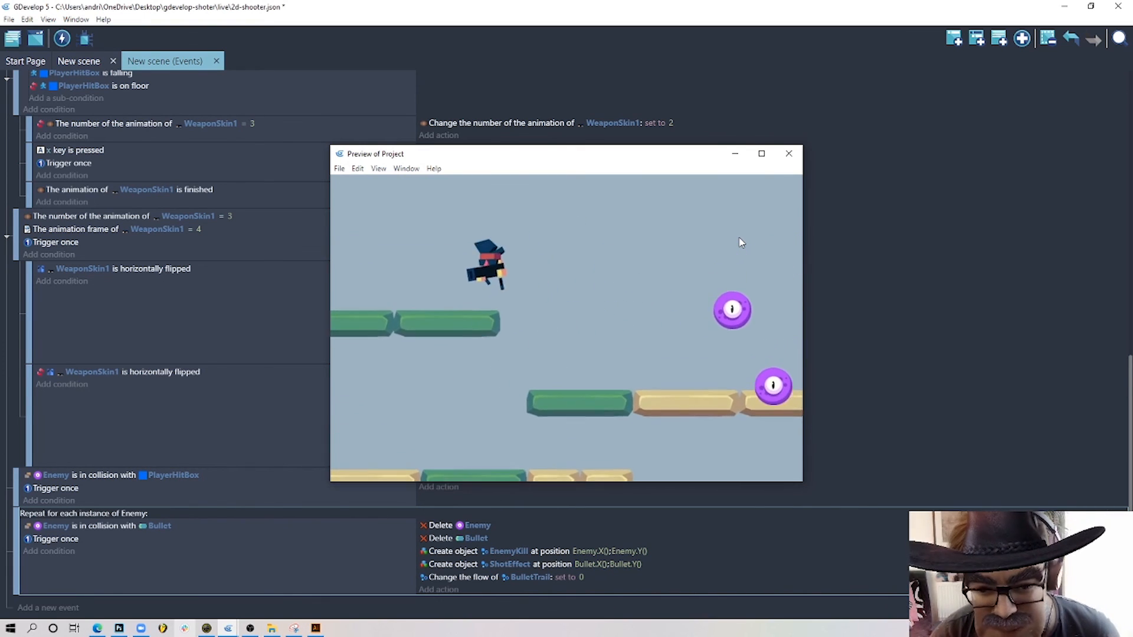
pyautogui.press('x')
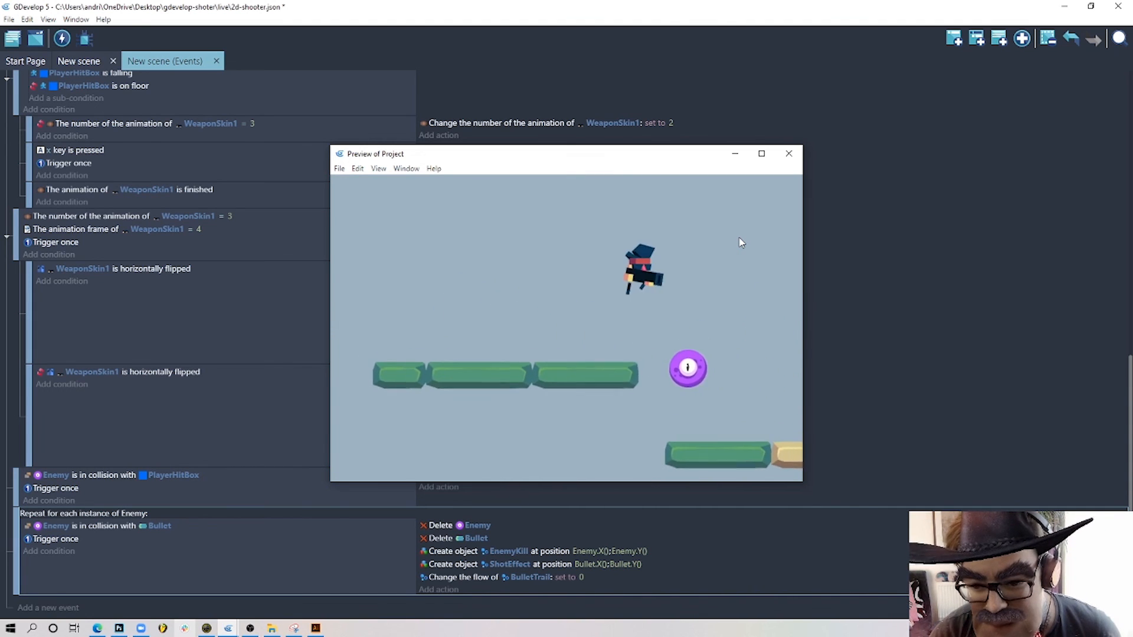
pyautogui.press('space')
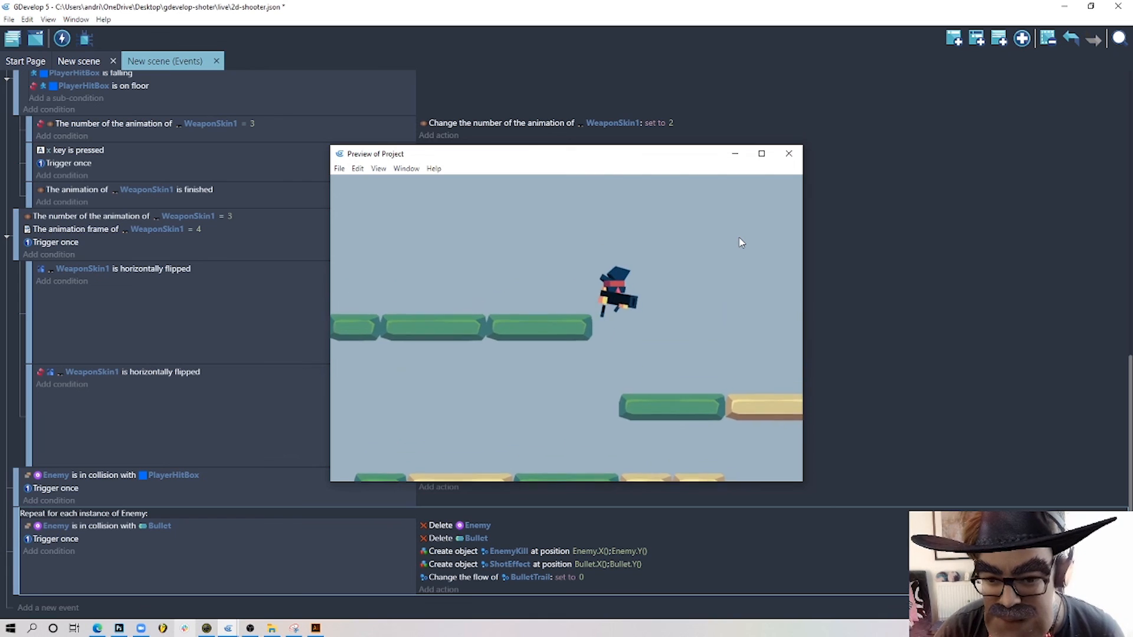
pyautogui.press('Left')
pyautogui.press('space')
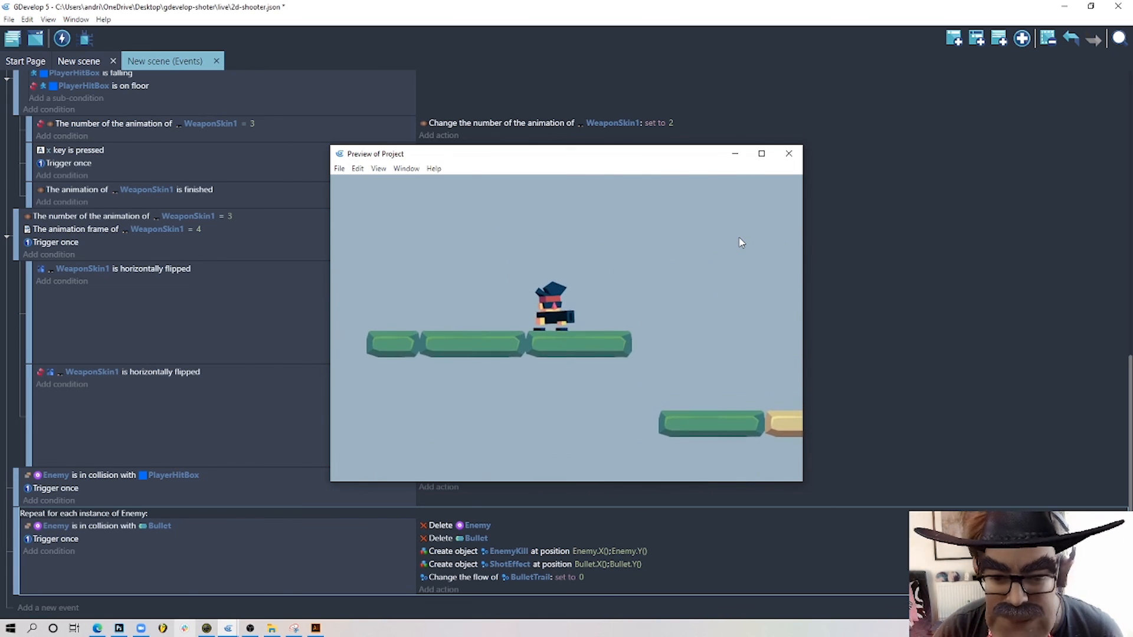
pyautogui.press('Left')
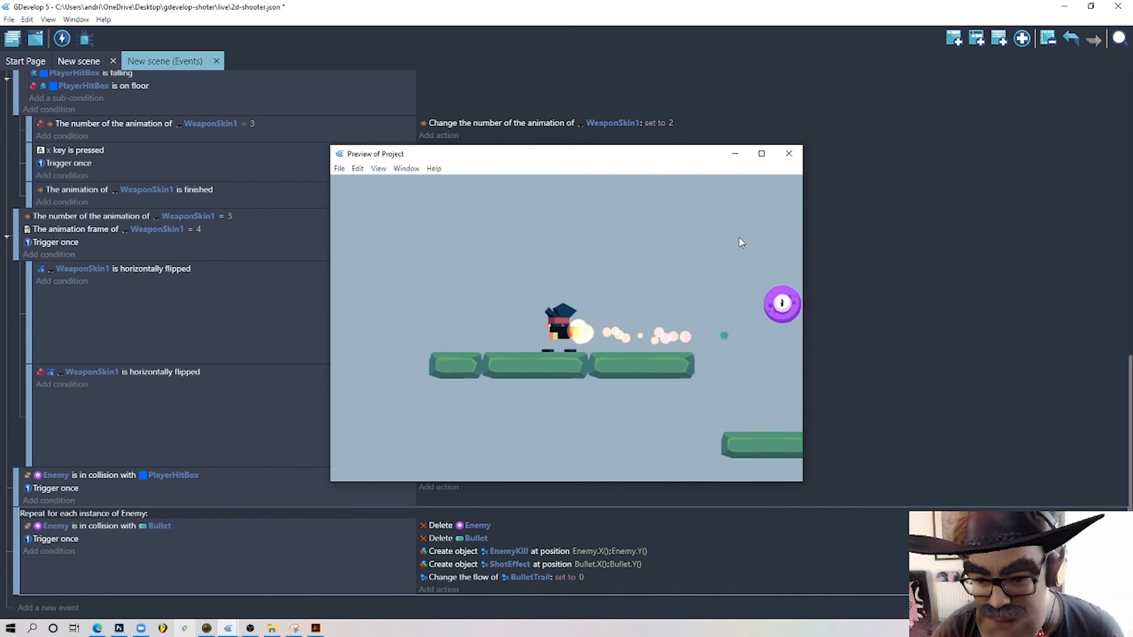
pyautogui.press('x')
pyautogui.press('Left')
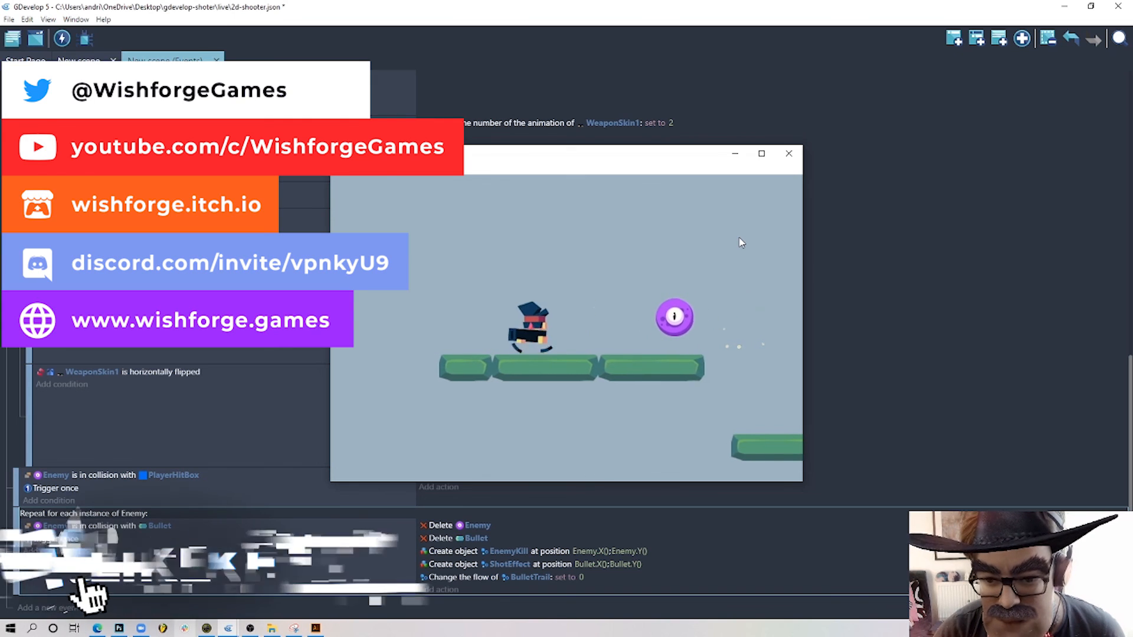
pyautogui.press('Right')
pyautogui.press('Right')
pyautogui.press('space')
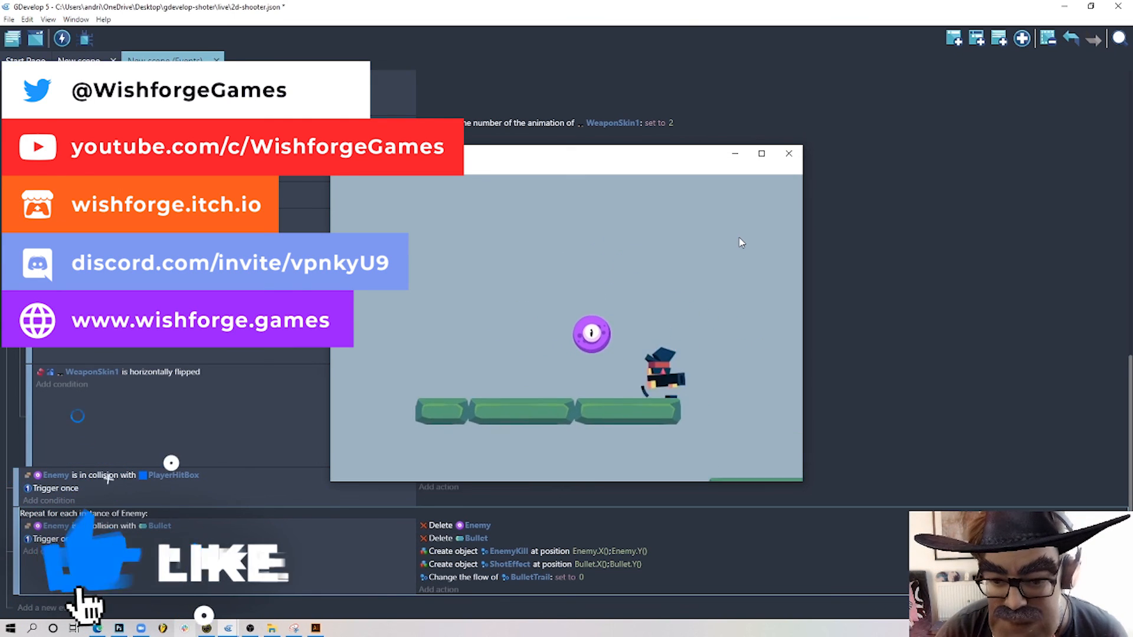
pyautogui.press('Left')
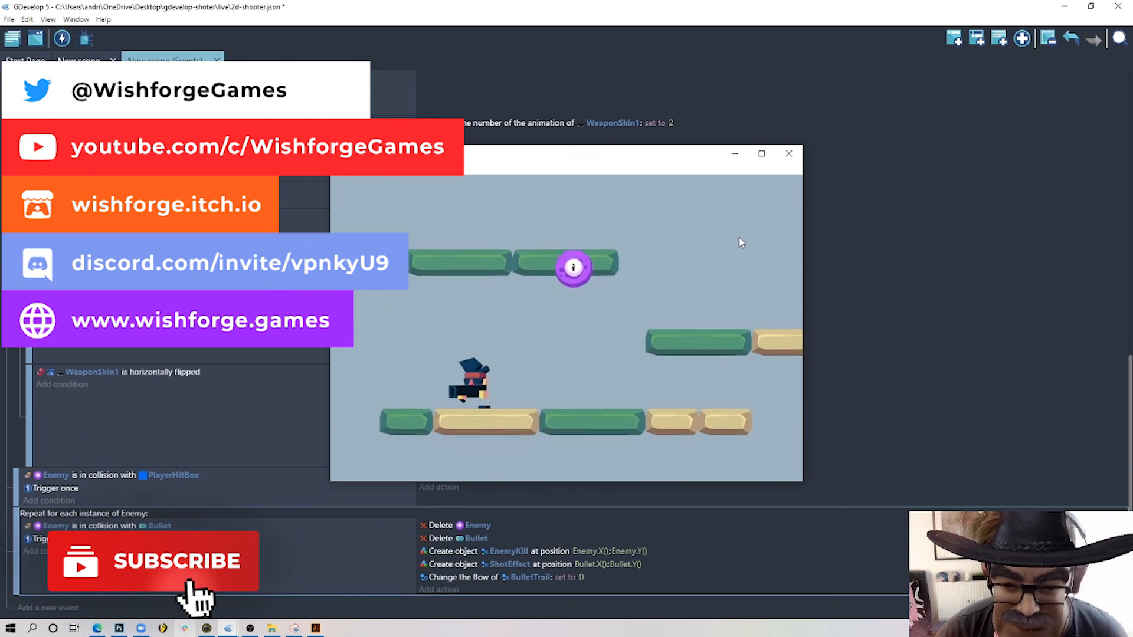
pyautogui.press('Right')
pyautogui.press('space')
pyautogui.press('Left')
pyautogui.press('space')
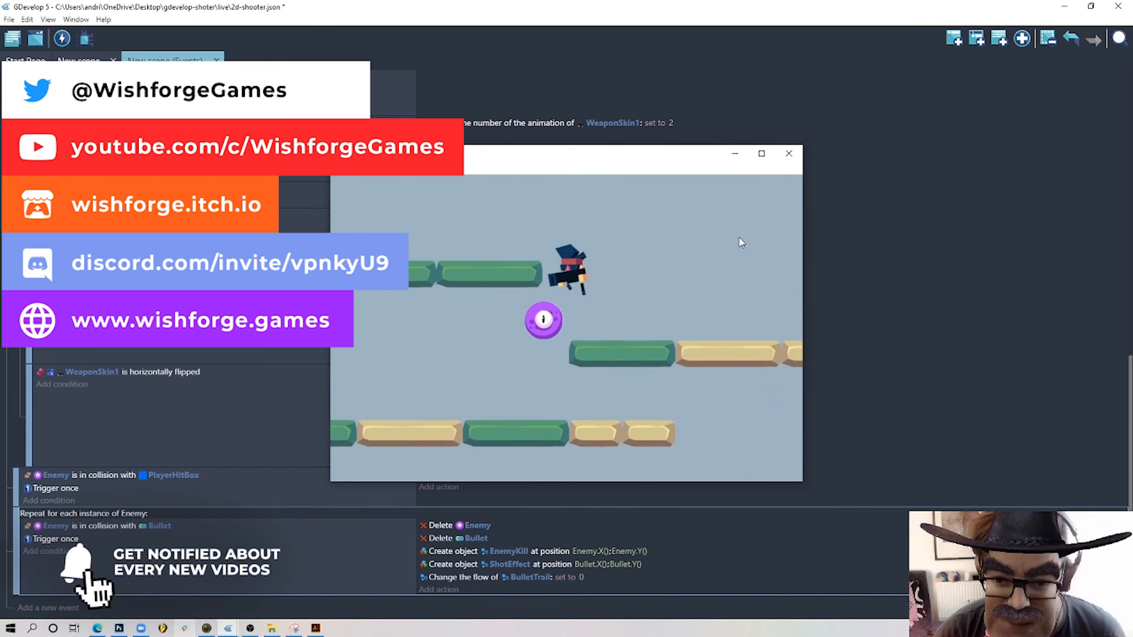
pyautogui.press('Right')
pyautogui.press('space')
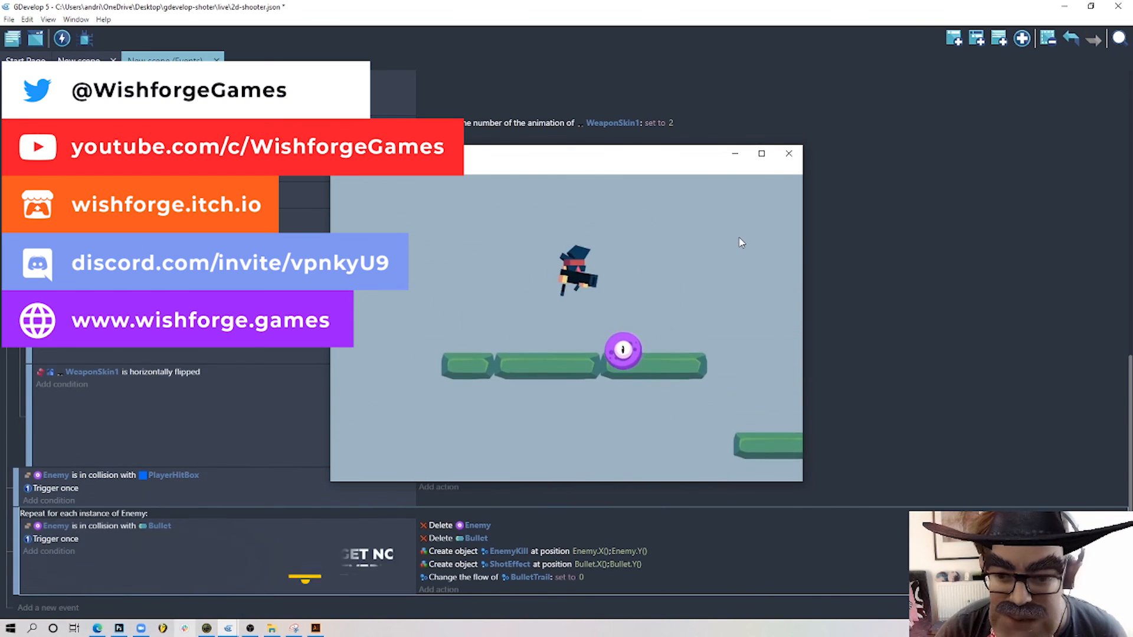
pyautogui.press('space')
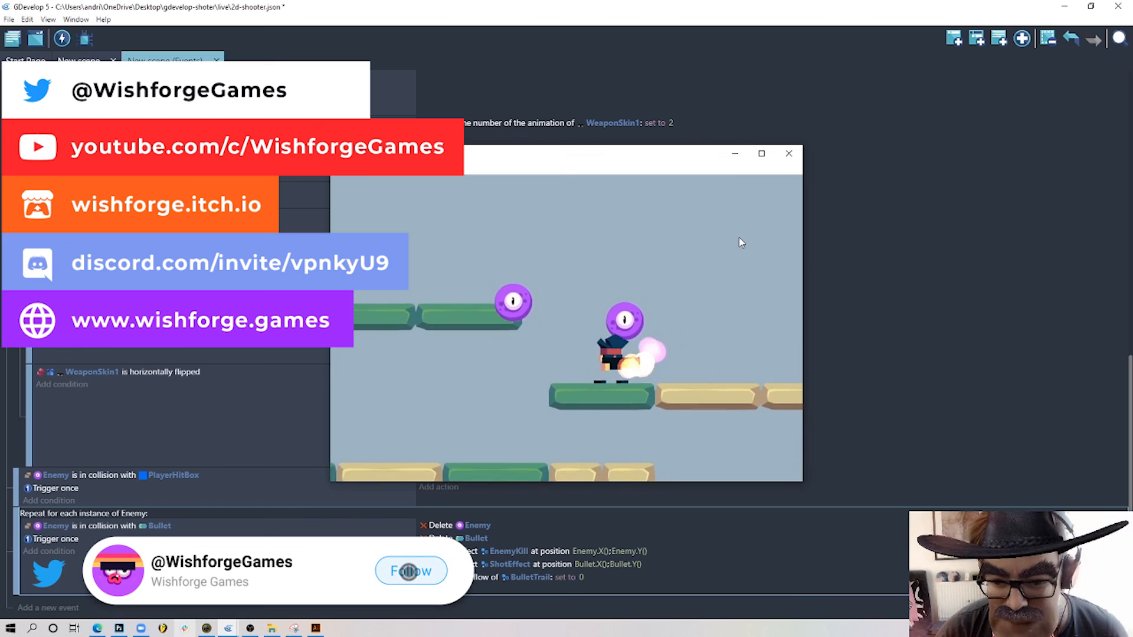
pyautogui.press('Left')
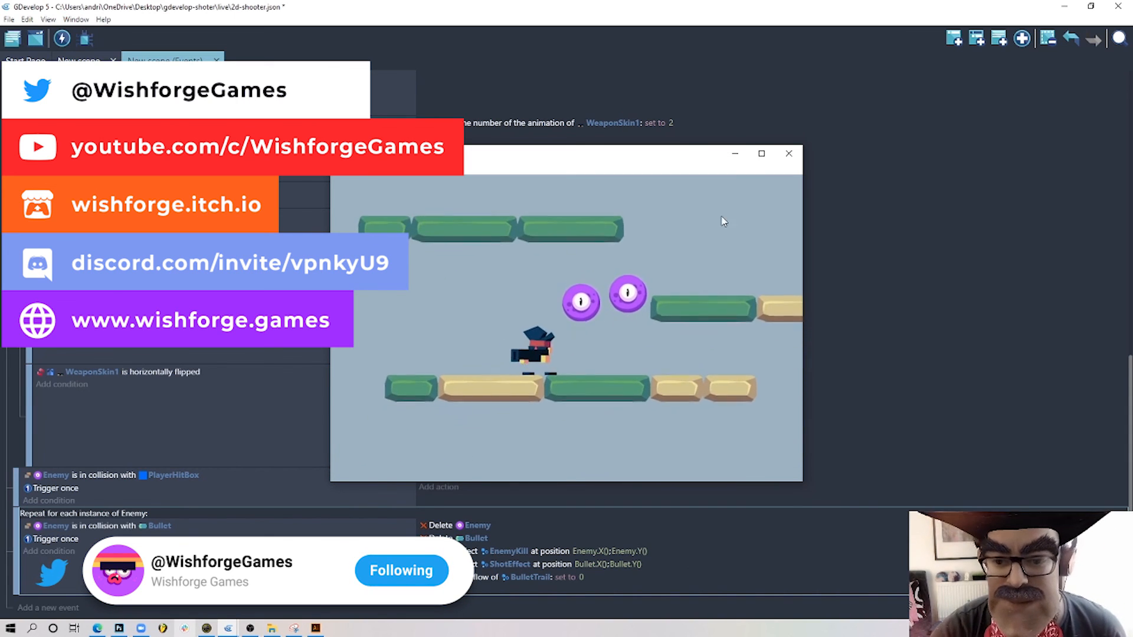